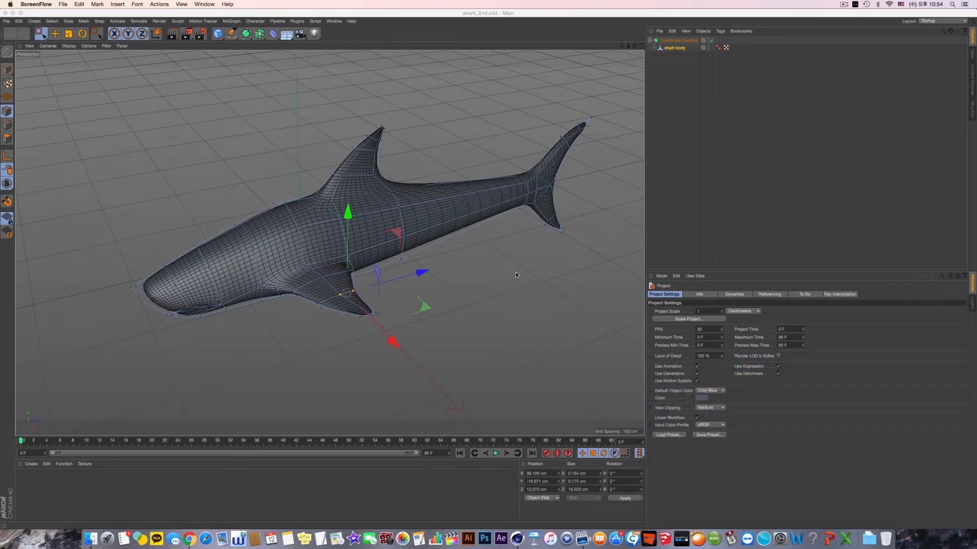
- Disable the Subdivision Surface on the shark and select the shark body object
left_click_drag(435, 289, 380, 279, "alt")
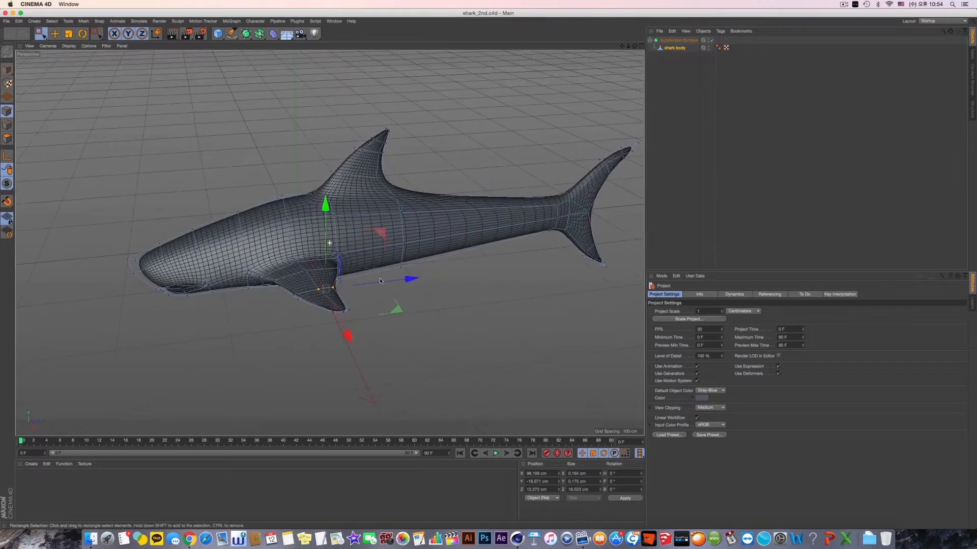
scroll(385, 296, "up", 5)
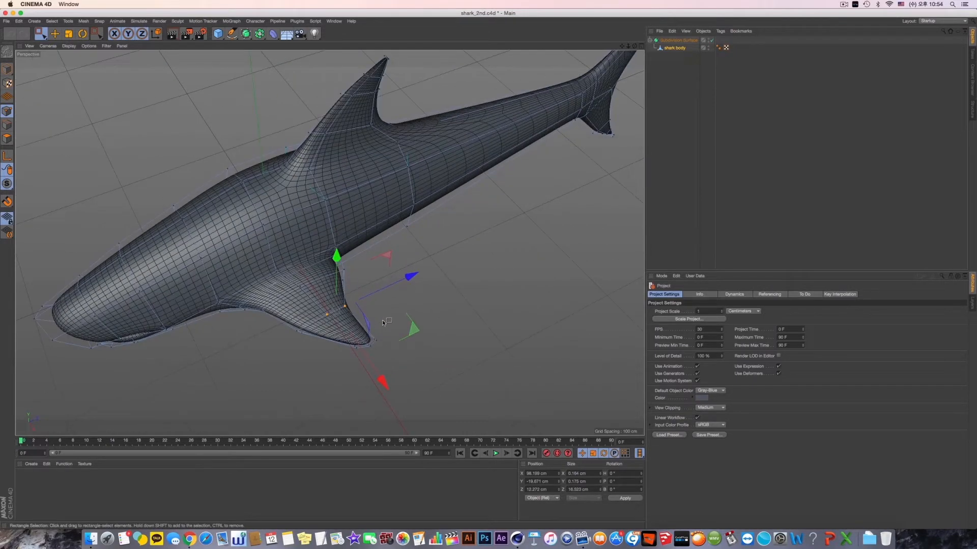
mouse_move(383, 283)
left_mouse_down("alt")
mouse_move(374, 276)
mouse_move(429, 269)
mouse_move(368, 284)
left_mouse_up("alt")
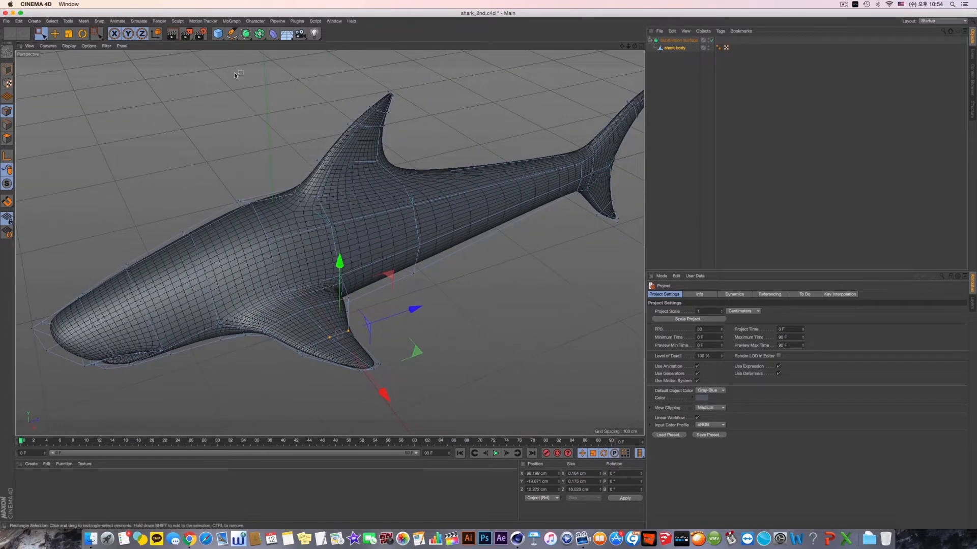
key("super+r")
left_click_drag(421, 274, 427, 261, "alt")
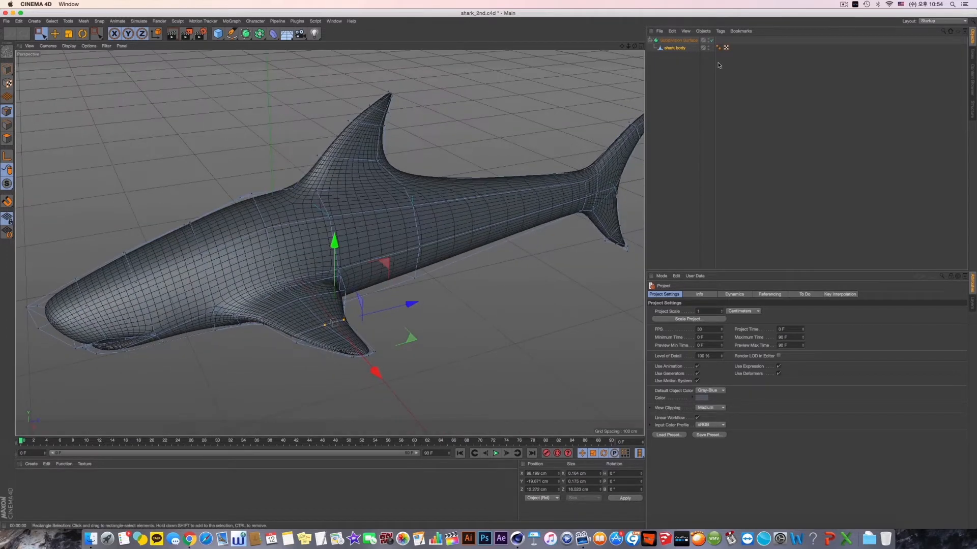
left_click(679, 40)
mouse_move(440, 227)
left_mouse_down("alt")
mouse_move(451, 234)
mouse_move(443, 226)
left_mouse_up("alt")
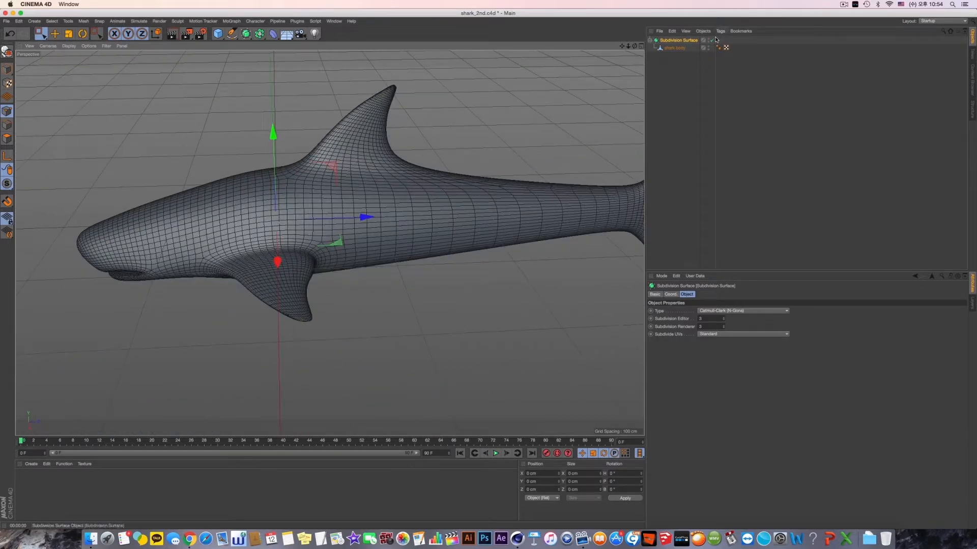
left_click(712, 41)
left_click(674, 48)
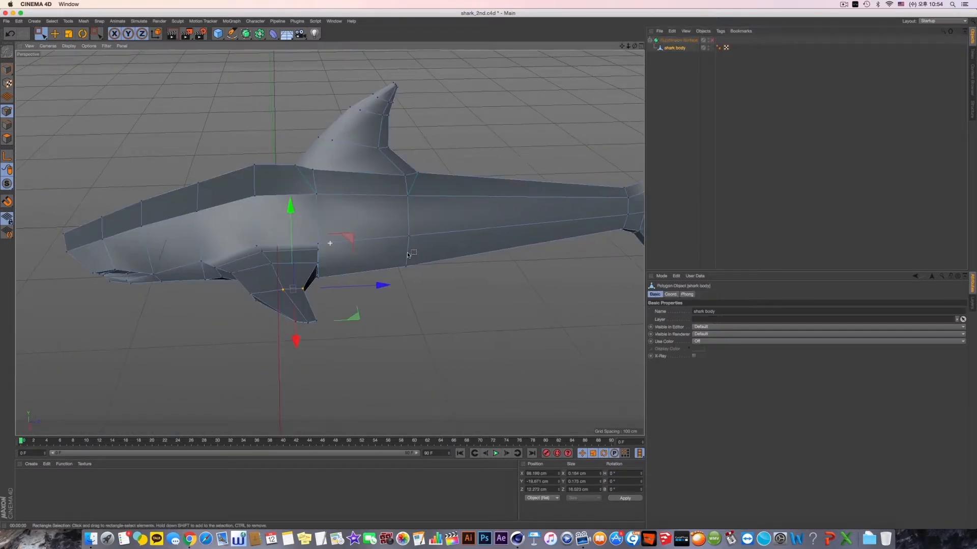
- Clear the point selection on the pectoral fin and display the rear body in the Right view
left_click_drag(351, 244, 349, 299, "alt")
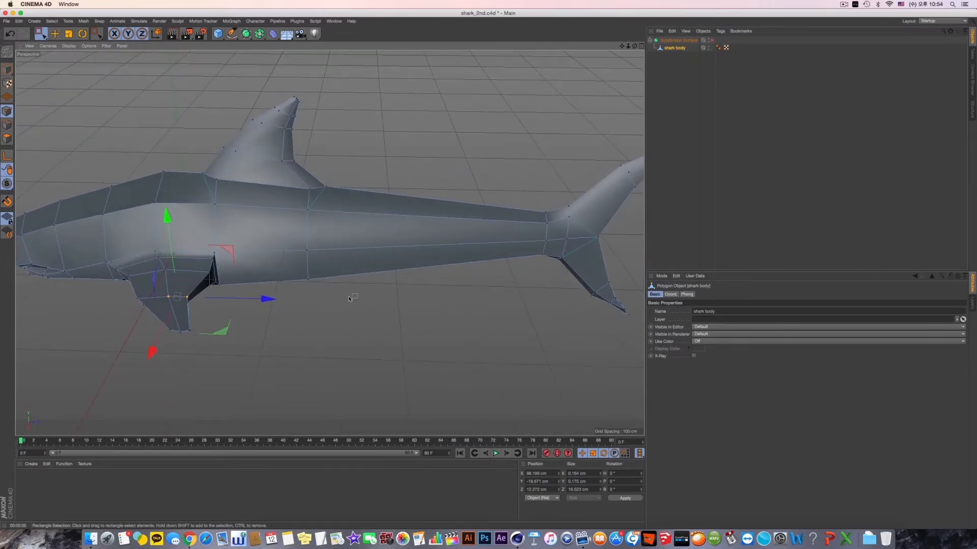
left_click_drag(428, 284, 413, 199, "alt")
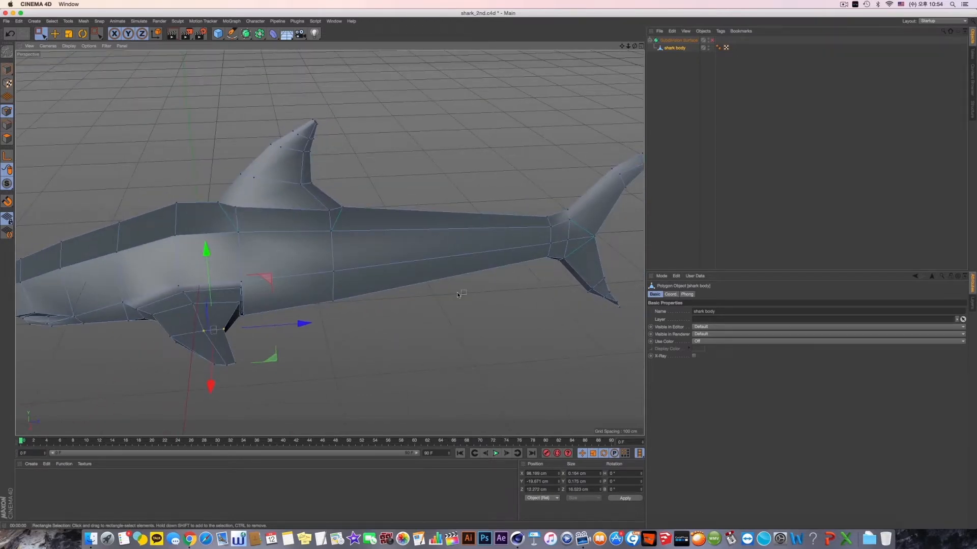
left_click_drag(457, 292, 466, 286, "alt")
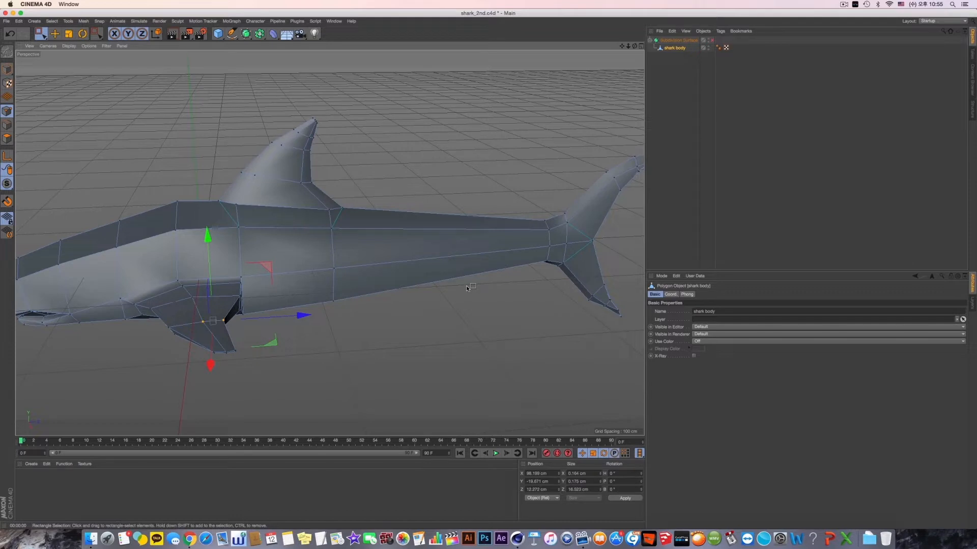
left_click_drag(399, 242, 389, 243, "alt")
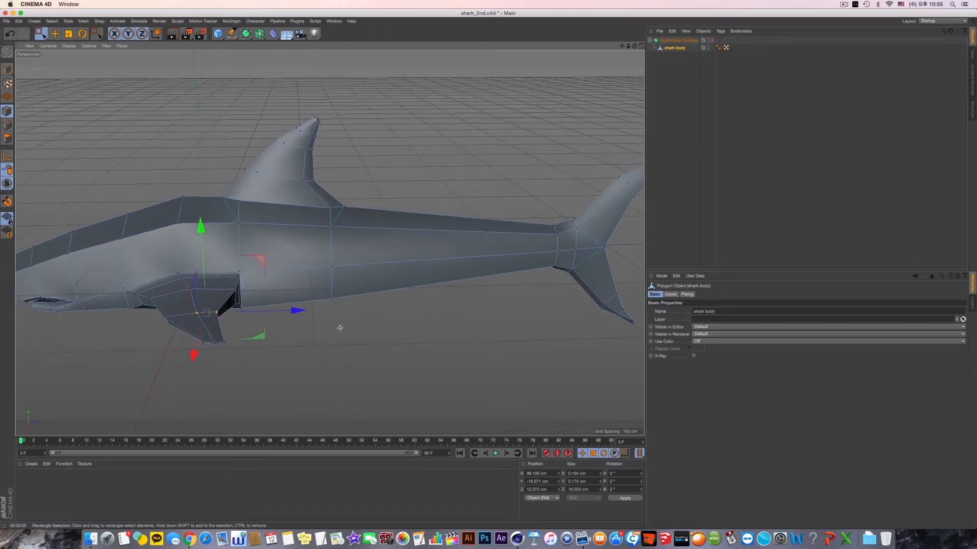
left_click(55, 36)
left_click(114, 118)
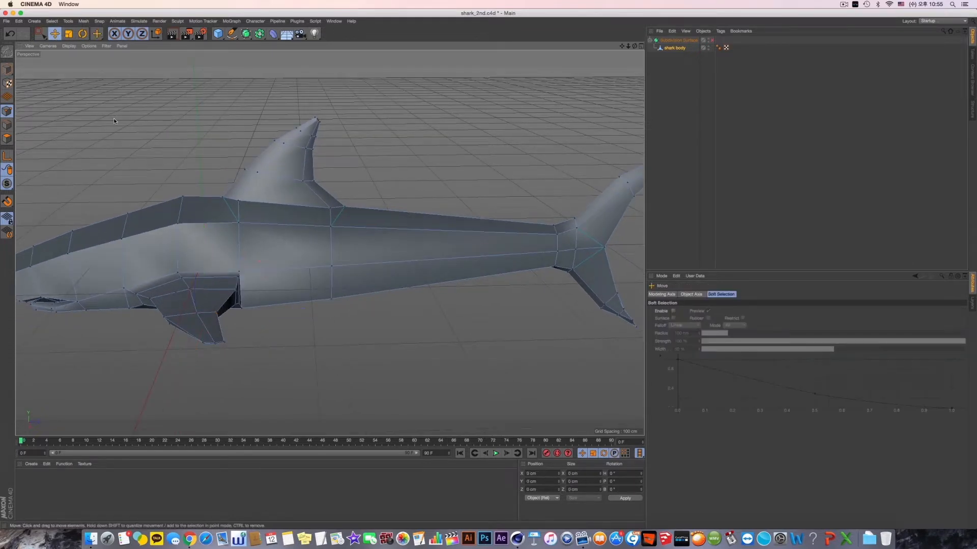
middle_click(356, 353)
middle_click(199, 345)
middle_click_drag(505, 257, 311, 270, "alt")
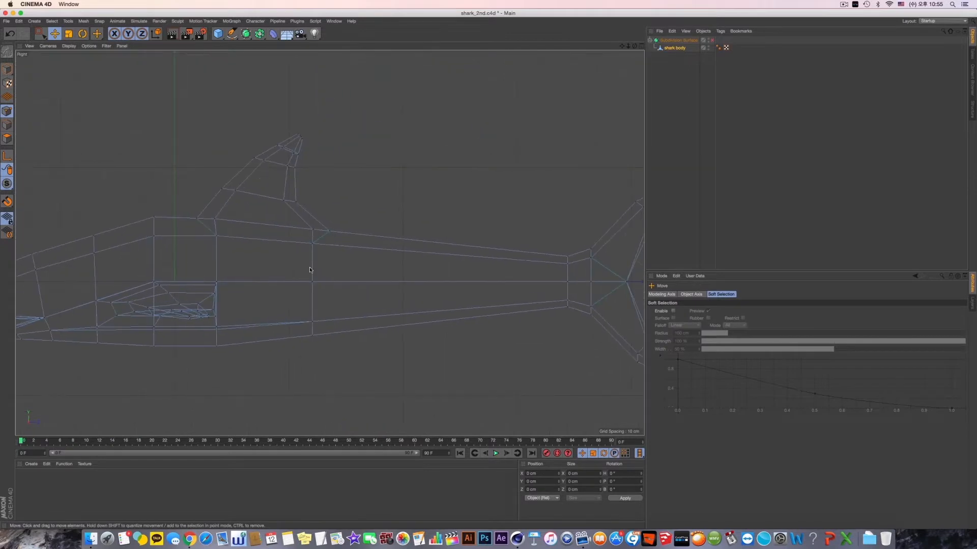
- Make two vertical cuts with Line Cut through the whole body just behind the dorsal fin
right_click(382, 104)
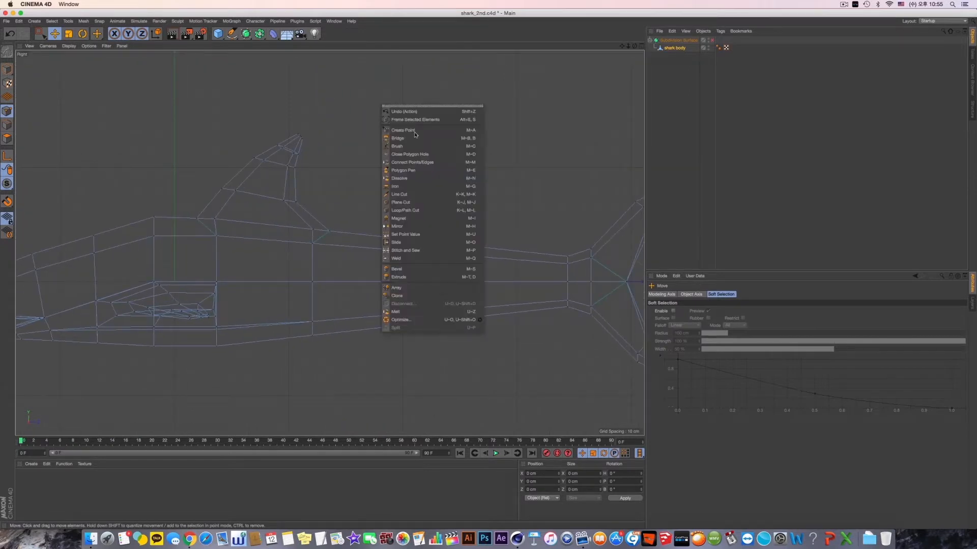
left_click(418, 192)
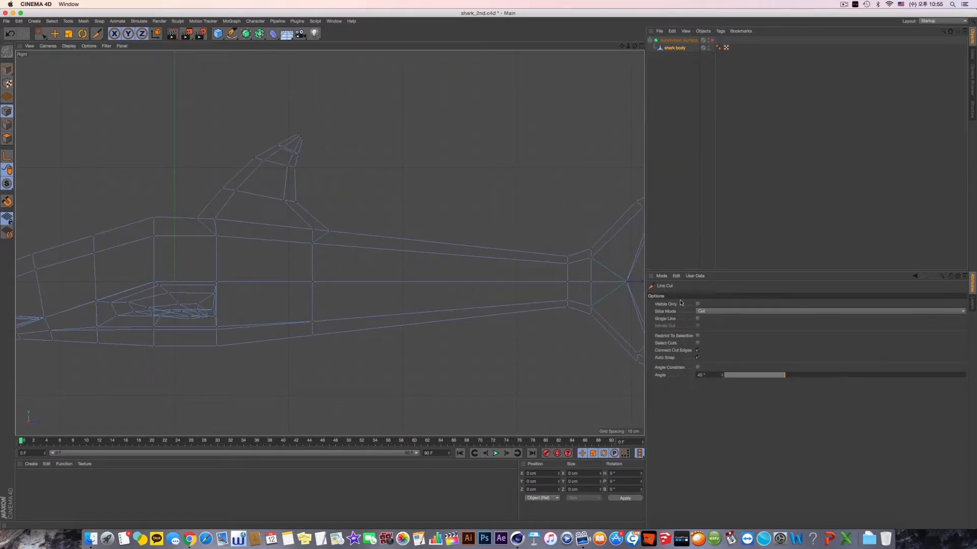
left_click(367, 196)
left_click(369, 408)
left_click(408, 210)
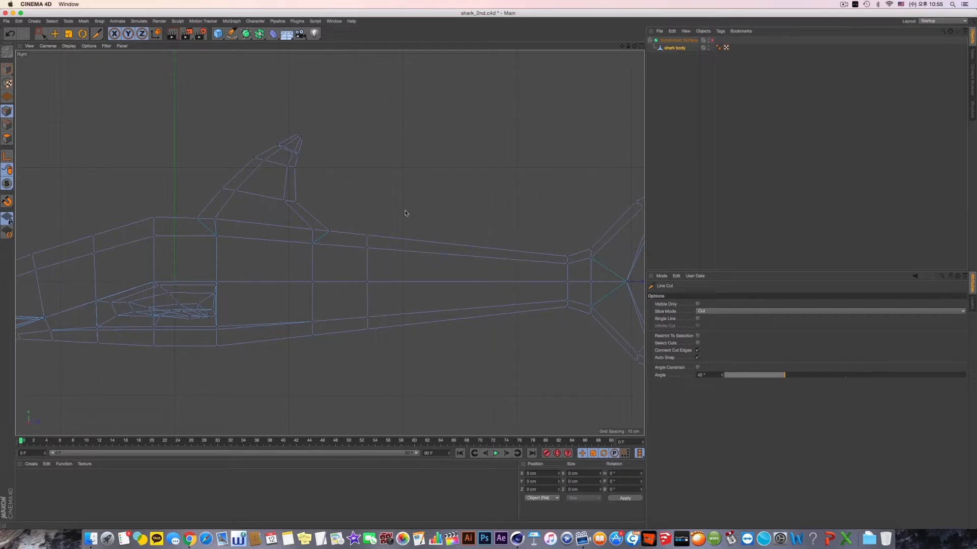
left_click(415, 386)
key("Escape")
- Undo the second line cut and make three vertical cuts farther back along the body toward the tail
middle_click_drag(418, 339, 377, 321, "alt")
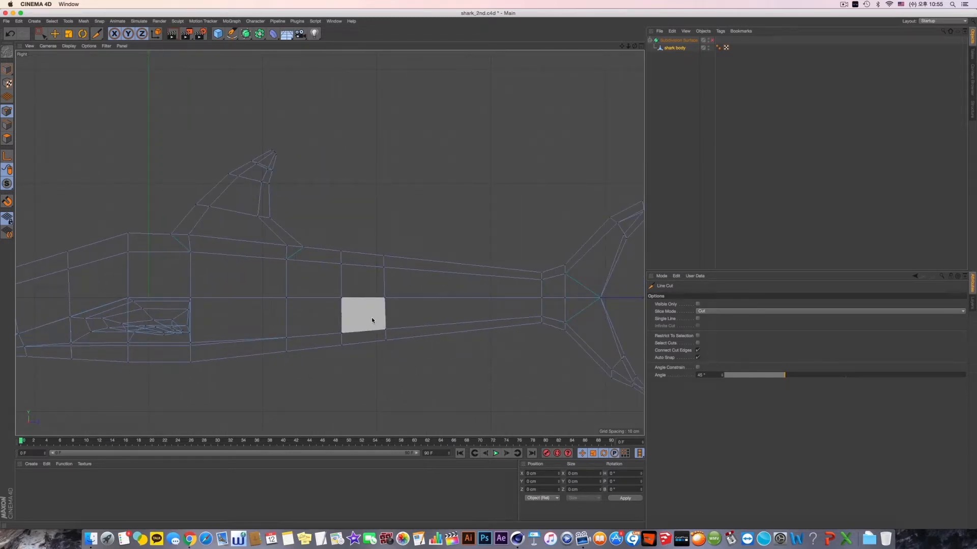
key("super+z")
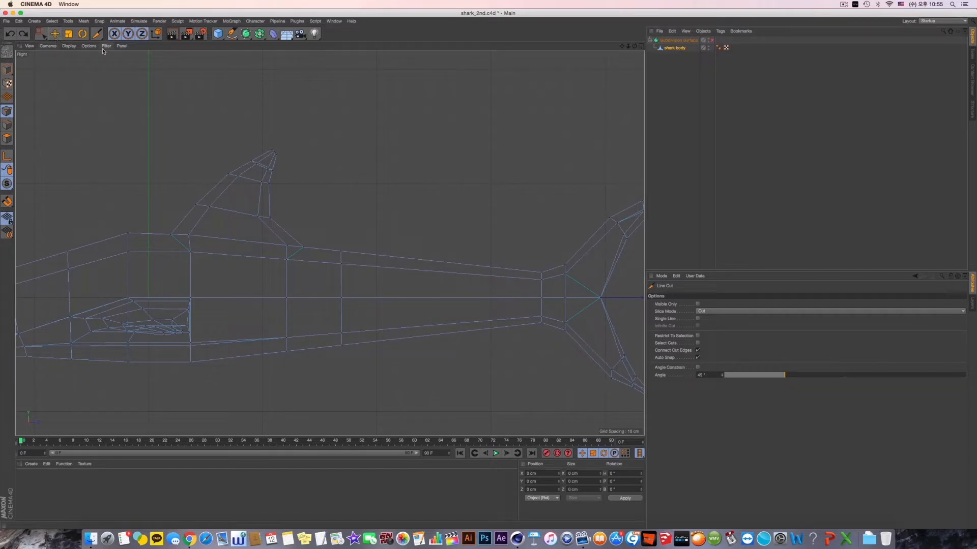
left_click(395, 237)
left_click(401, 388)
left_click(460, 386)
left_click(482, 233)
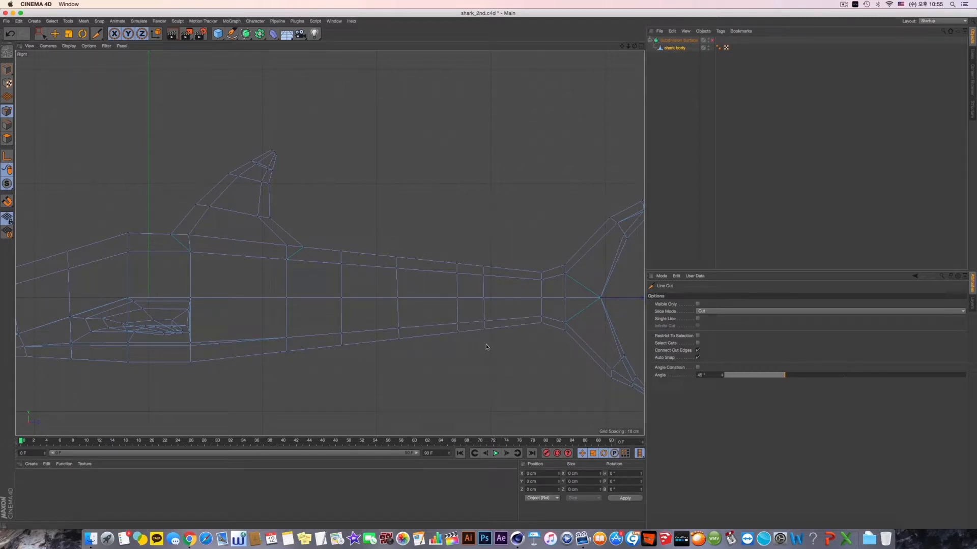
- In polygon mode, select the lower side polygon behind the dorsal fin in the perspective view
left_click(7, 139)
left_click(54, 33)
middle_click(342, 194)
middle_click(242, 187)
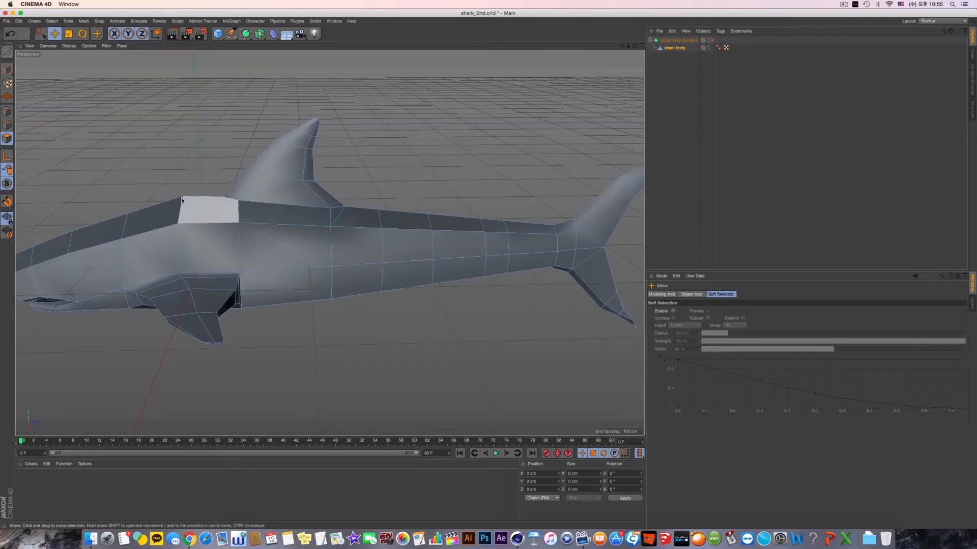
left_click_drag(294, 250, 268, 248, "alt")
left_click(389, 263)
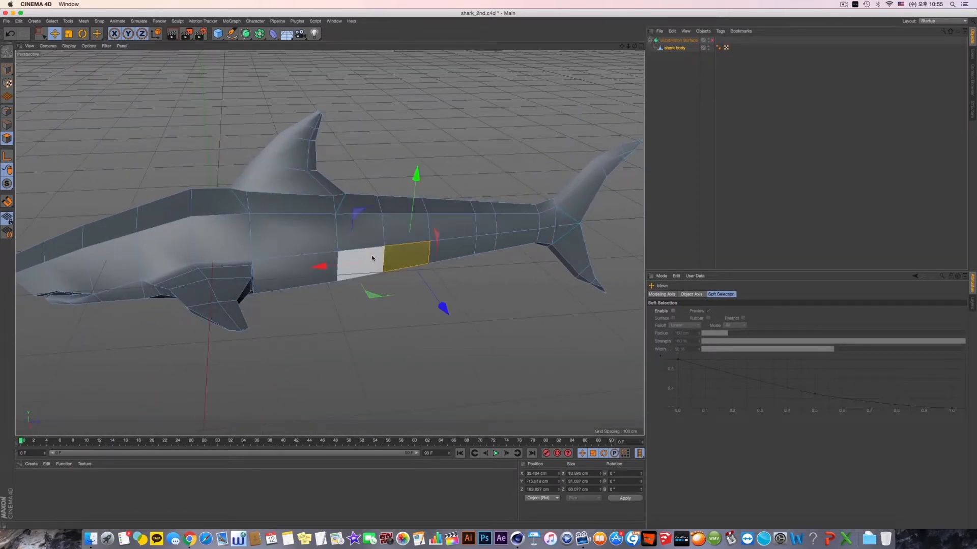
mouse_move(411, 283)
left_mouse_down("alt")
mouse_move(427, 280)
mouse_move(429, 264)
mouse_move(428, 276)
mouse_move(405, 267)
left_mouse_up("alt")
scroll(409, 272, "up", 4)
scroll(341, 269, "up", 2)
left_click_drag(338, 267, 388, 270, "alt")
scroll(355, 288, "down", 3)
scroll(355, 288, "down", 3)
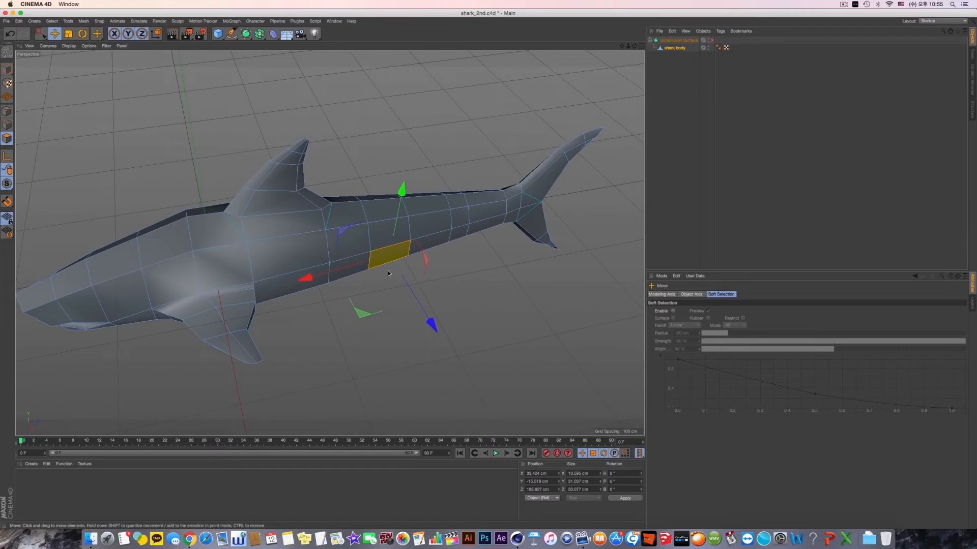
- Switch to Finder and open the desktop folder Tutorial works > Cinema 4D Basic 60 > 30_Modeling 2_part-1_modeling in a new window
key("super+Tab")
key("super+Tab")
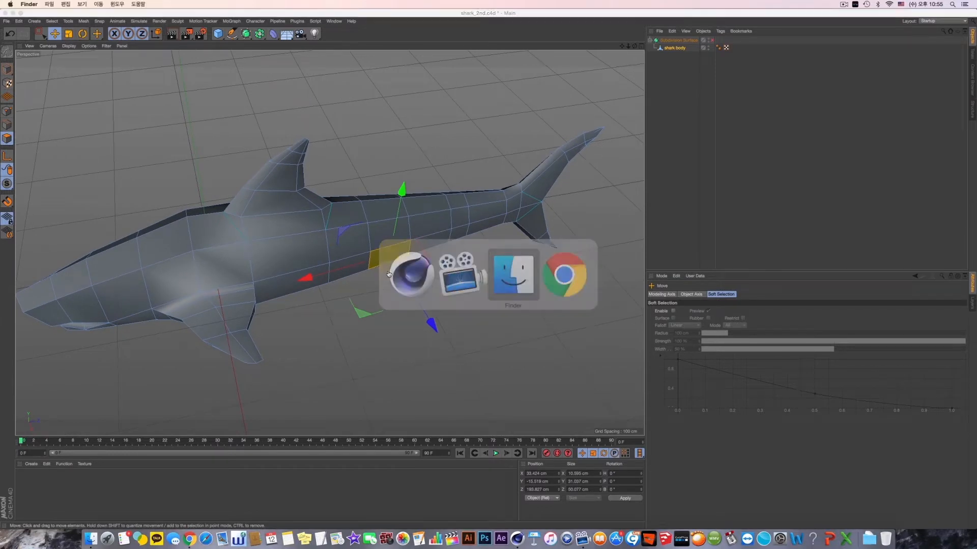
key("super+n")
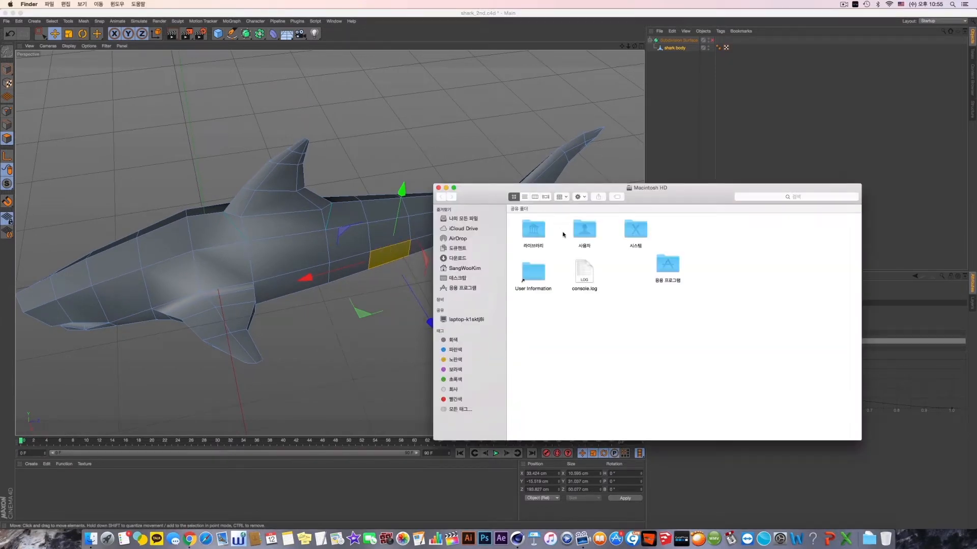
left_click(463, 279)
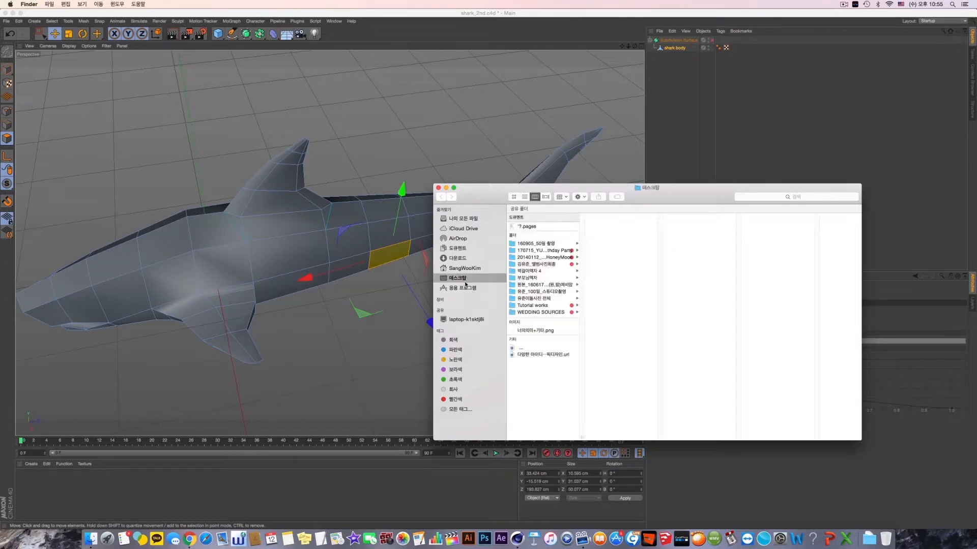
left_click(545, 312)
left_click(532, 305)
left_click(626, 265)
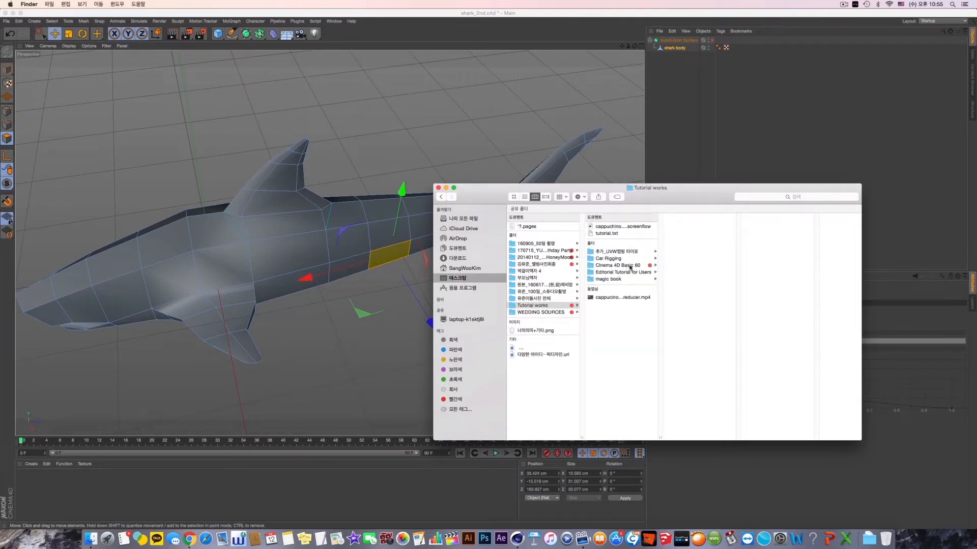
scroll(706, 385, "down", 5)
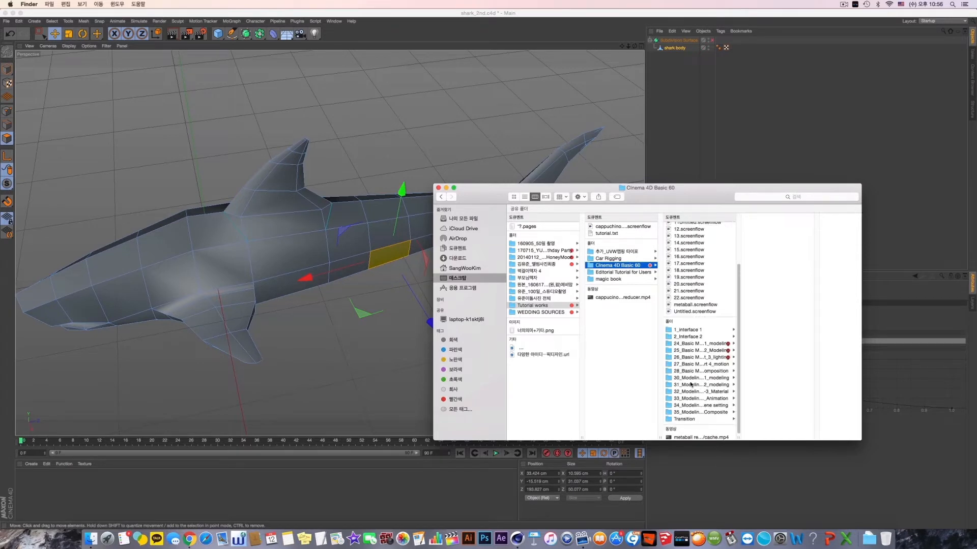
left_click(689, 379)
- Preview the shark reference images and open shark3.jpg to examine the fins seen from below, closing it when done
left_click(762, 275)
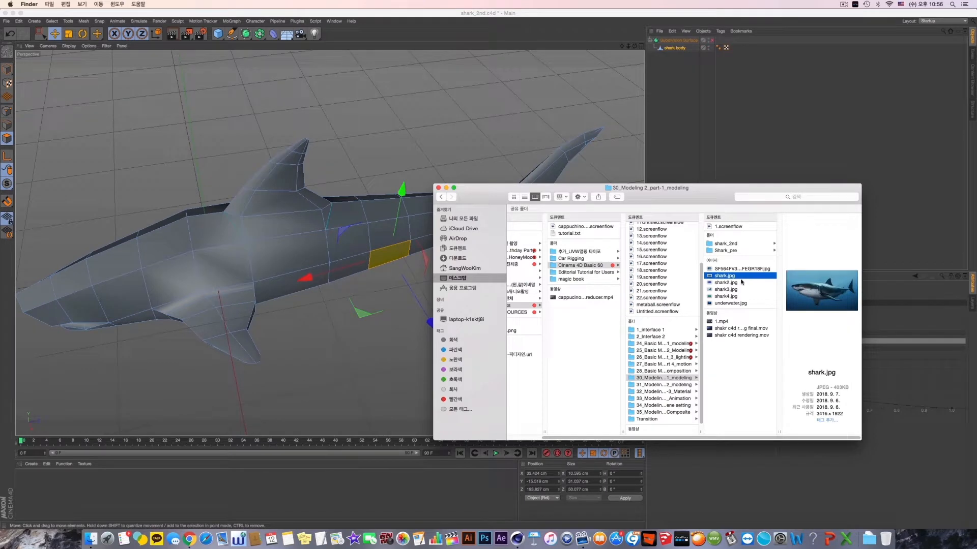
left_click(741, 283)
left_click(740, 290)
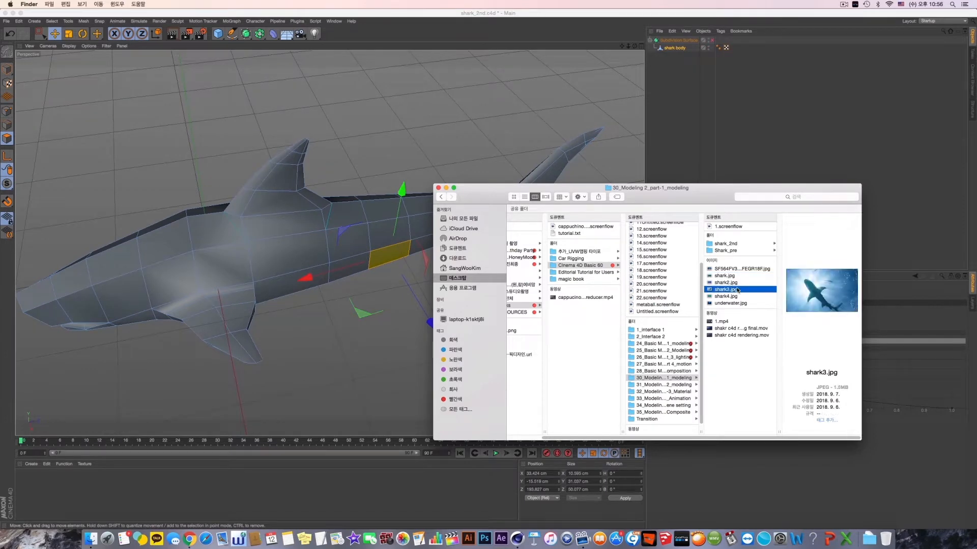
double_click(739, 290)
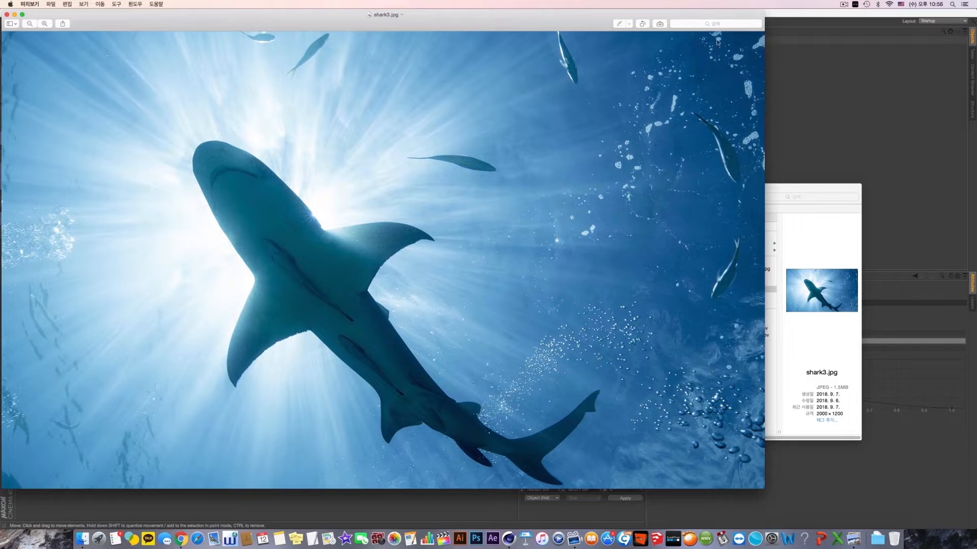
key("super+q")
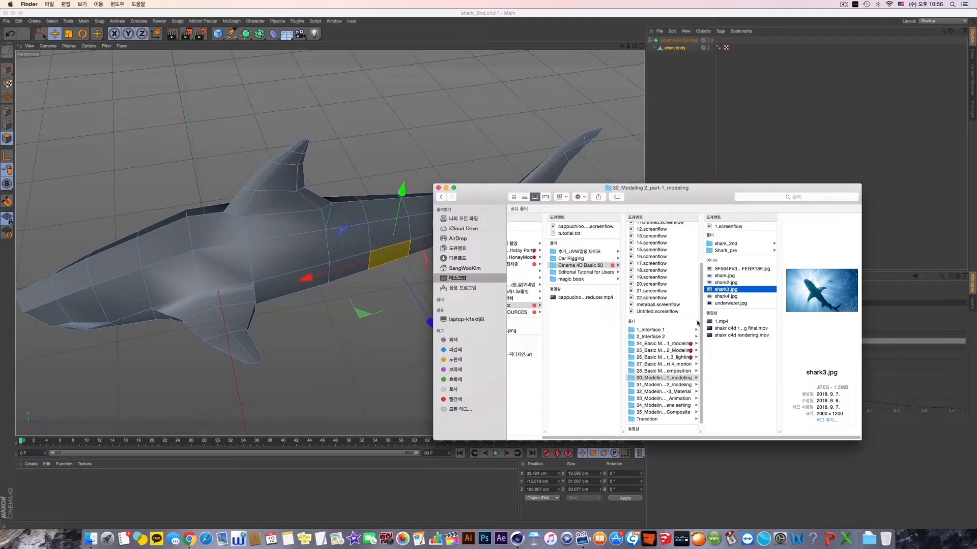
- Open shark4.jpg and shark.jpg in turn to examine the small rear fins, closing each image
left_click(722, 296)
double_click(722, 297)
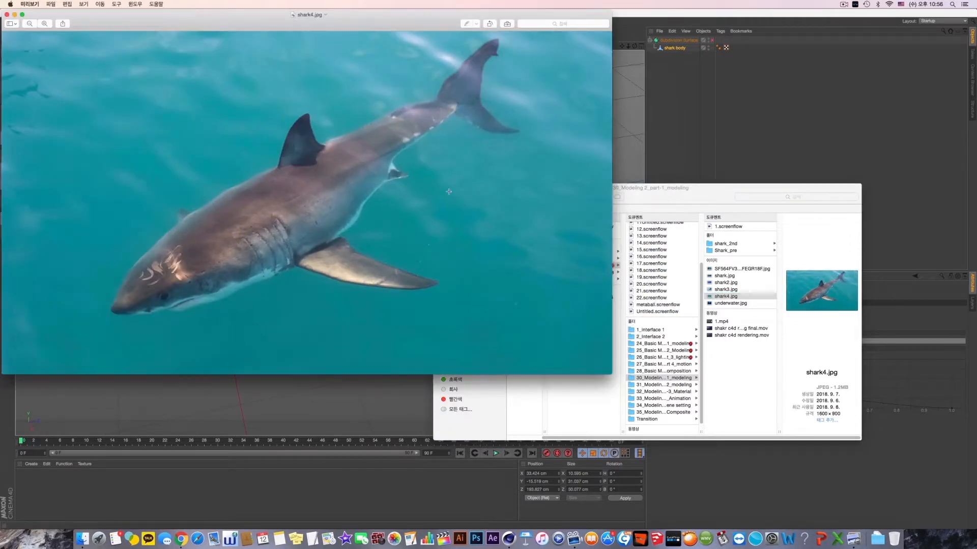
key("super+q")
left_click(727, 303)
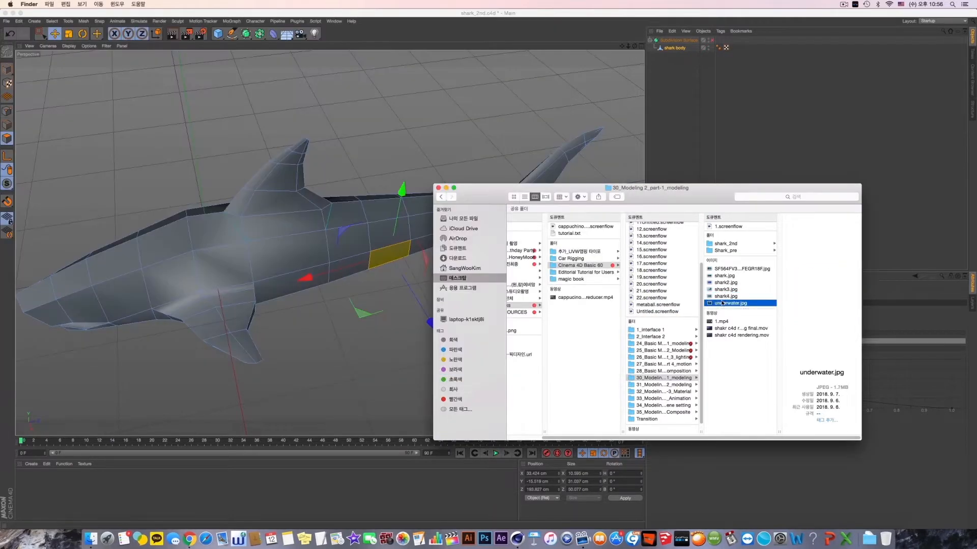
left_click(726, 283)
double_click(726, 276)
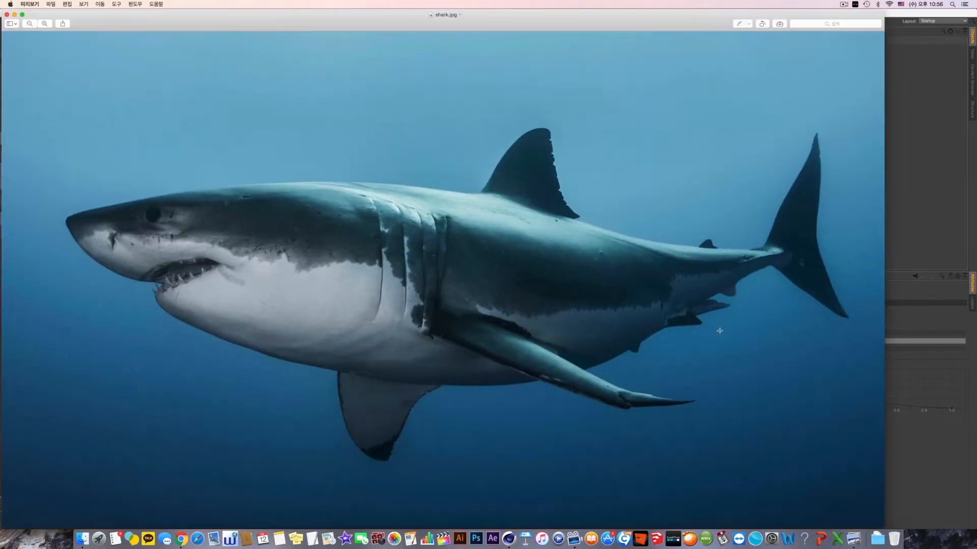
key("super+q")
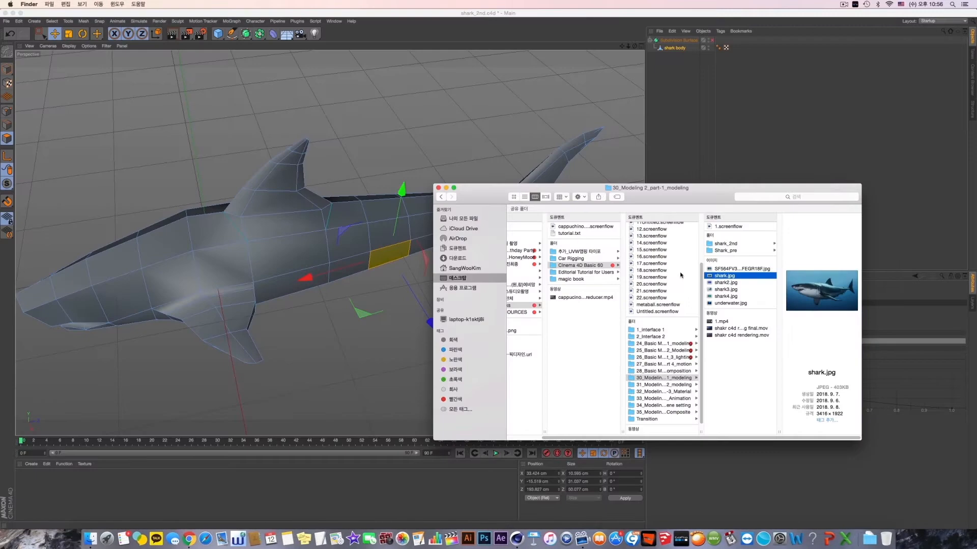
- Switch back to Cinema 4D and extrude the selected side polygon behind the dorsal fin outward from the body
left_click(524, 162)
left_click_drag(512, 193, 455, 282, "alt")
left_click(393, 254)
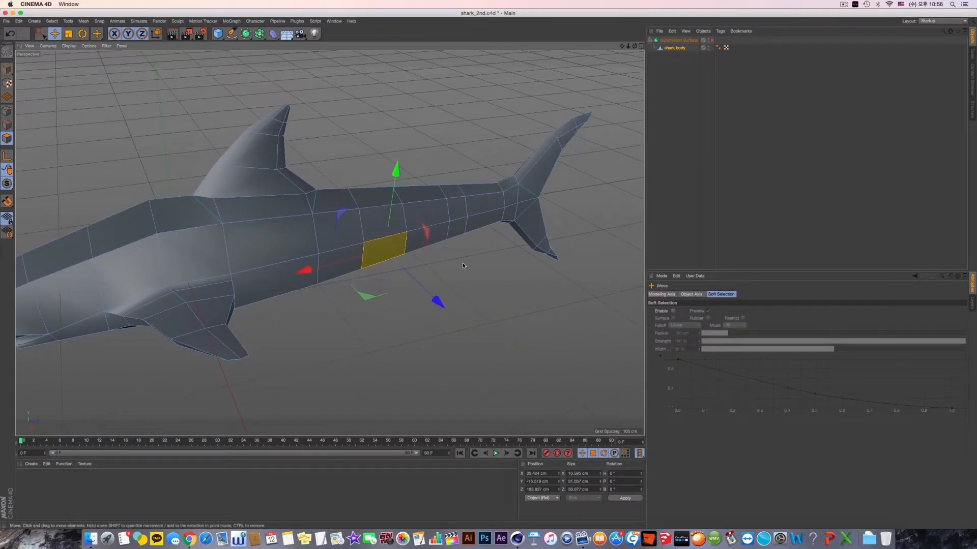
right_click(477, 263)
left_click(547, 354)
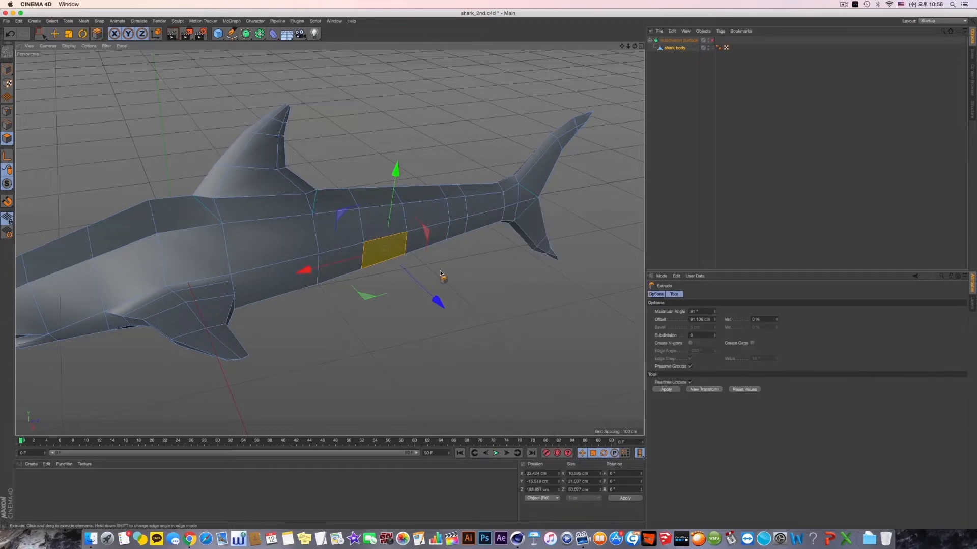
right_click_drag(428, 277, 457, 283, "alt")
left_click_drag(370, 256, 404, 257)
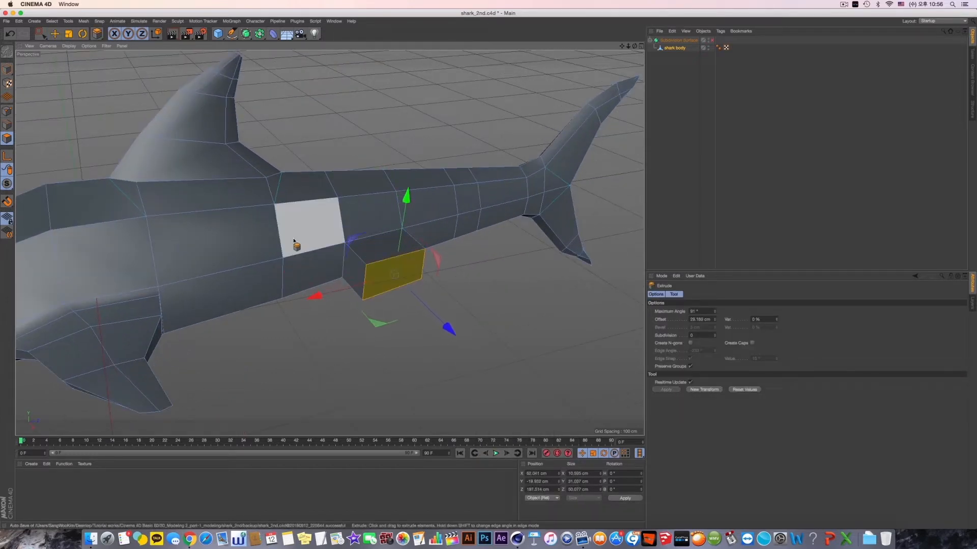
- Undo the trial extrusions and extrude the side polygon farther out as a single segment, lowering its end face slightly
left_click_drag(295, 238, 337, 258, "alt")
left_click_drag(391, 283, 422, 284)
key("super+z")
key("super+z")
left_click_drag(292, 263, 273, 227, "alt")
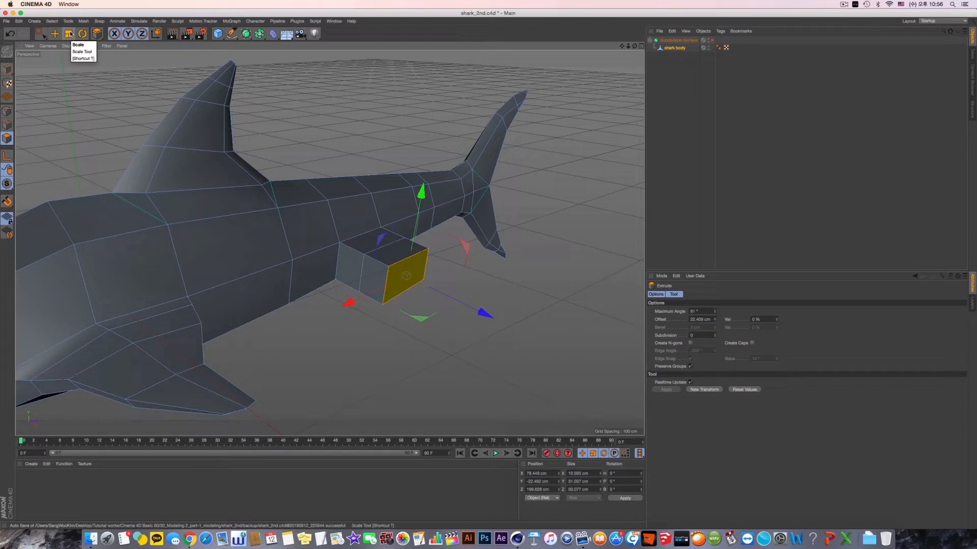
left_click_drag(484, 314, 581, 342)
key("super+z")
left_click_drag(413, 191, 391, 206)
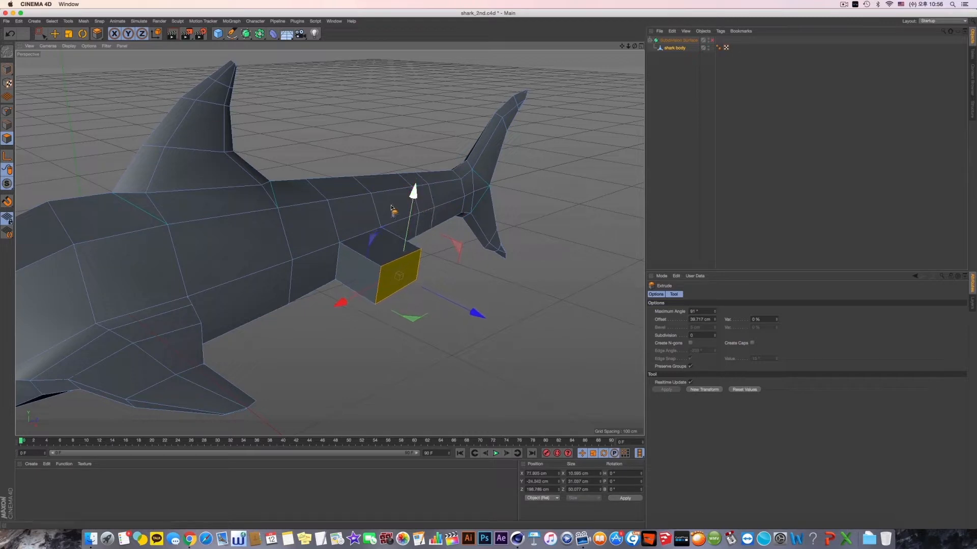
- Rotate the small fin's end polygon and scale it down in height and length
key("r")
left_click_drag(441, 278, 447, 274)
left_click_drag(329, 242, 288, 216, "alt")
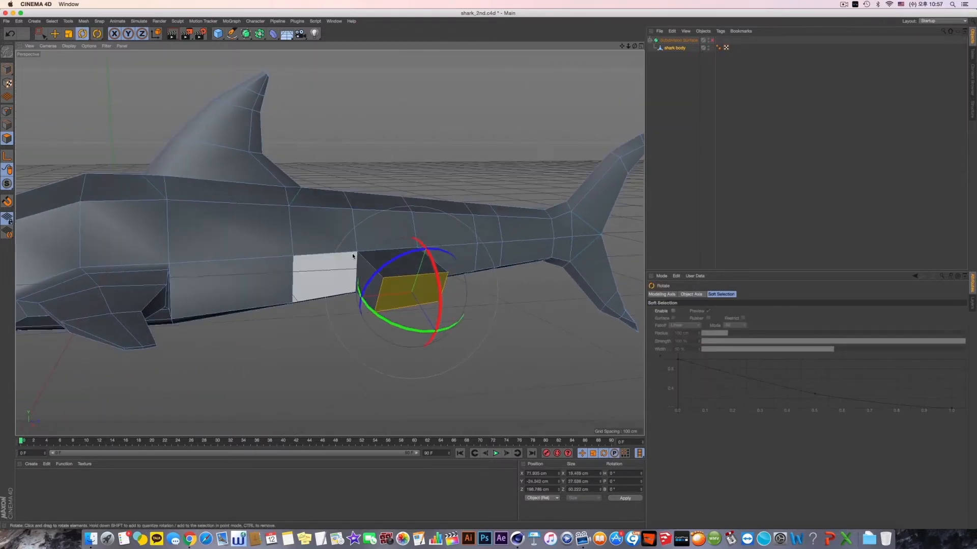
key("t")
left_click_drag(413, 201, 399, 301)
left_click_drag(501, 292, 413, 339)
- Move the small fin's end polygon closer to the body and toward the tail, checking its position in the Top view
key("e")
left_click_drag(338, 305, 355, 307)
middle_click(423, 294)
middle_click(473, 152)
middle_click_drag(473, 153, 477, 200, "alt")
right_click_drag(477, 200, 454, 189, "alt")
middle_click_drag(455, 189, 455, 233, "alt")
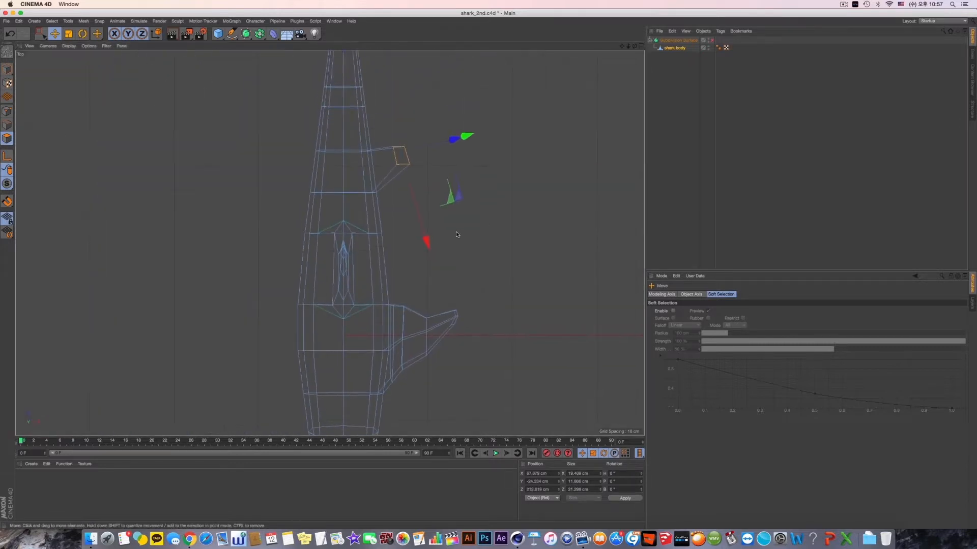
- In the Right view, rotate the small fin's end polygon slightly and scale it flatter
middle_click(456, 233)
middle_click(259, 300)
middle_click_drag(260, 300, 265, 284, "alt")
scroll(419, 311, "up", 5)
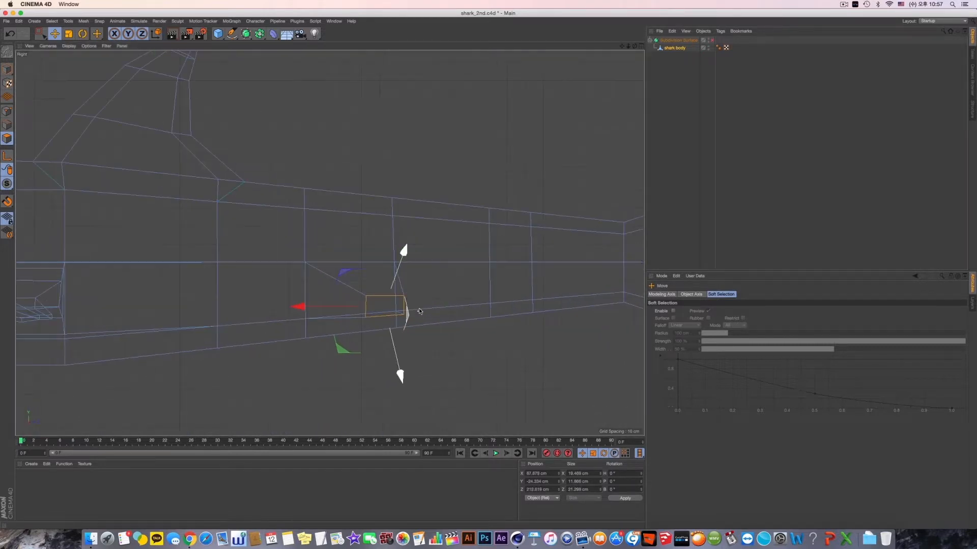
key("r")
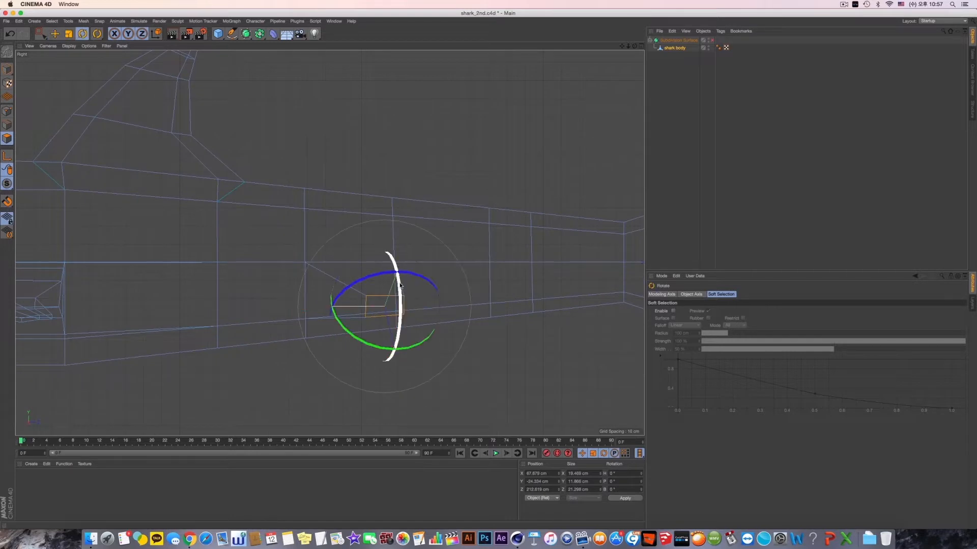
left_click_drag(399, 278, 401, 295)
key("t")
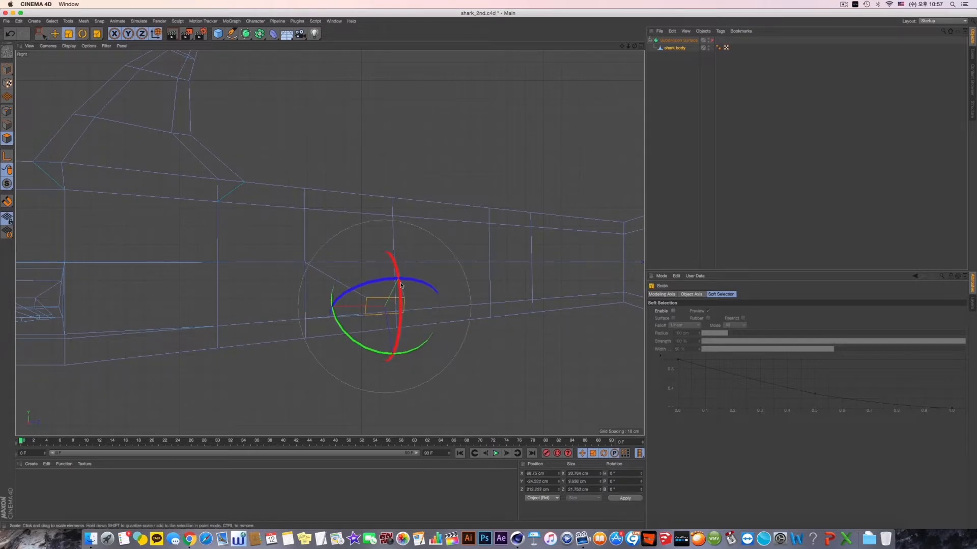
left_click_drag(387, 217, 385, 249)
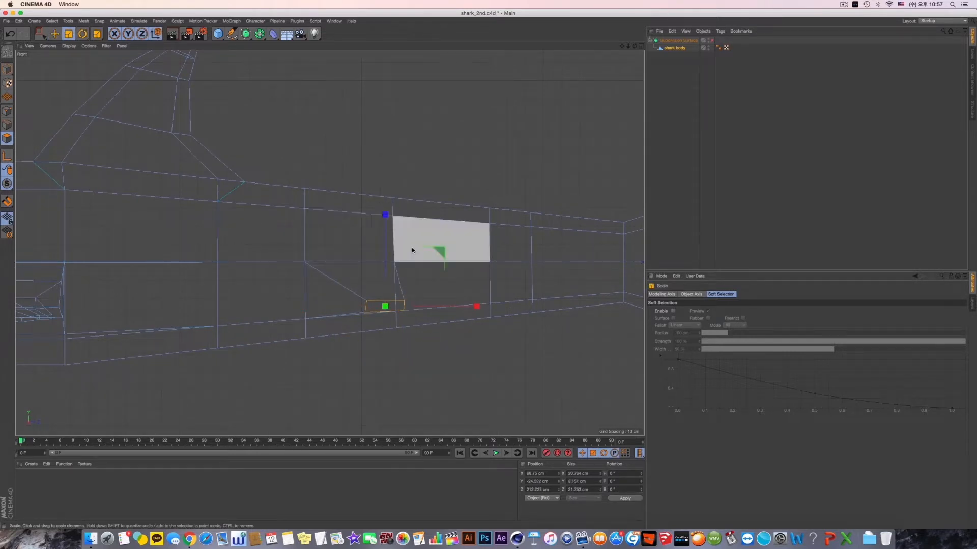
- In the perspective view, rotate the small fin's end polygon and check the fin from above
key("F1")
left_click_drag(442, 270, 519, 283, "alt")
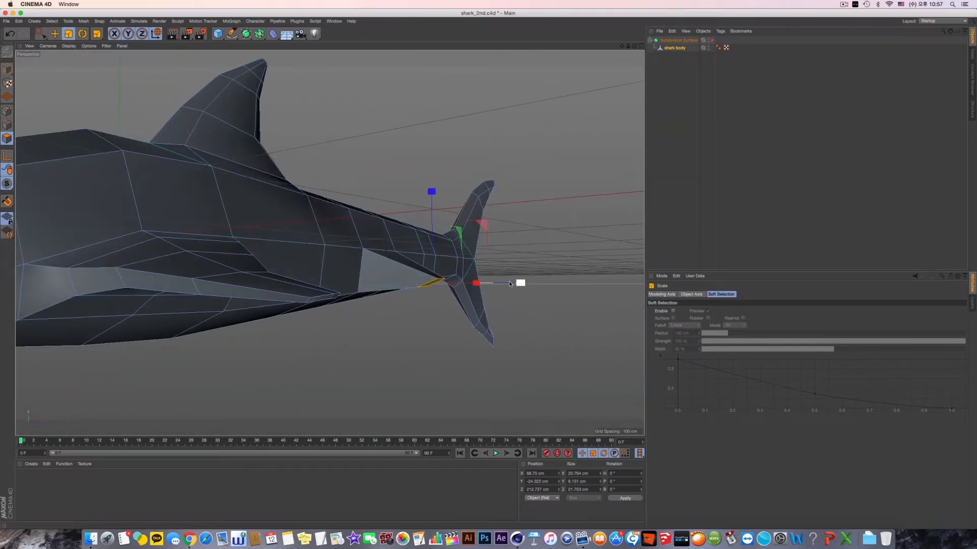
key("r")
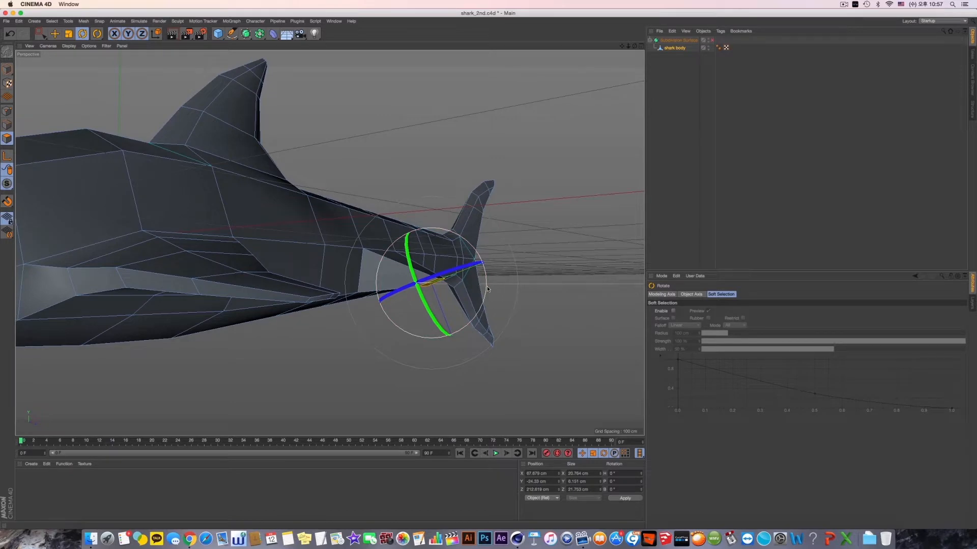
left_click_drag(487, 289, 407, 269)
key("e")
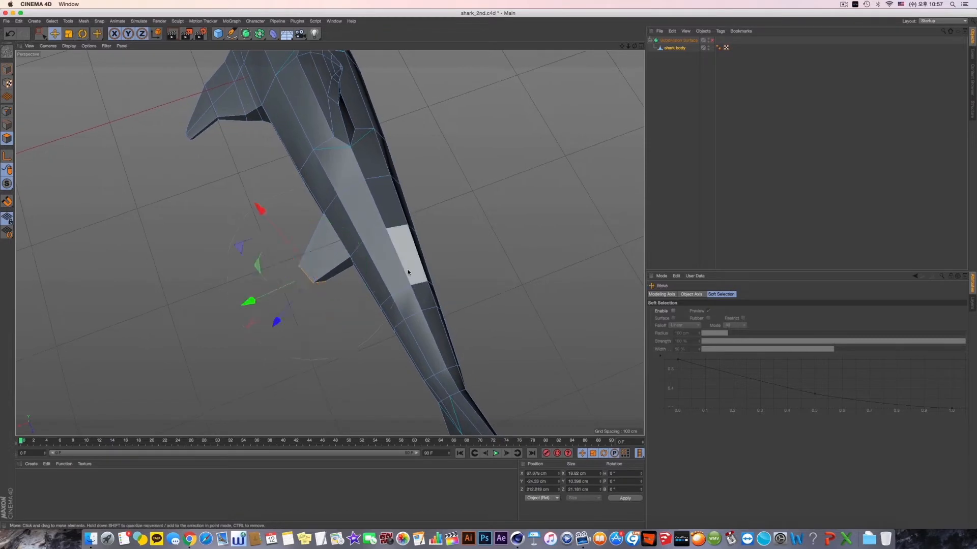
- Enable the Subdivision Surface to inspect the smoothed small fin from above, then disable it again
left_click(712, 40)
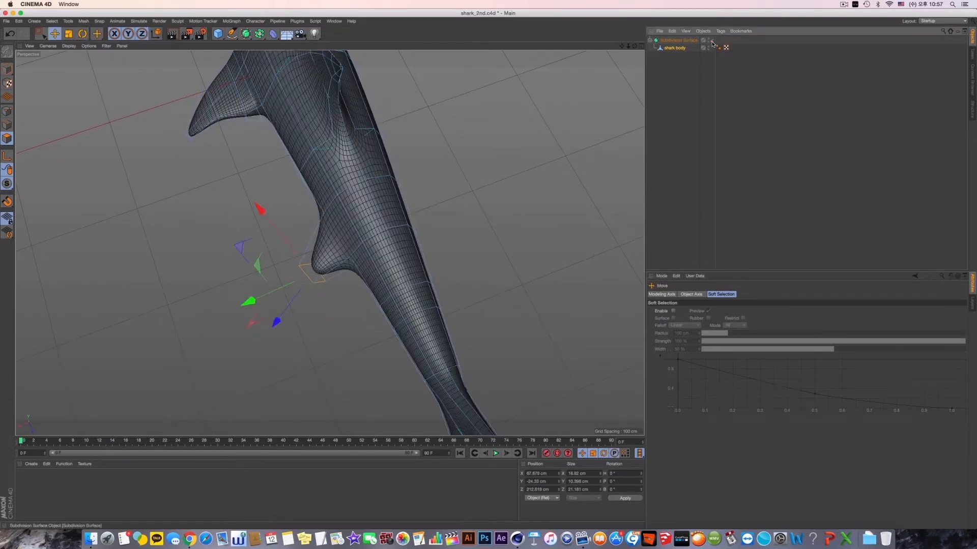
left_click_drag(285, 244, 468, 234, "alt")
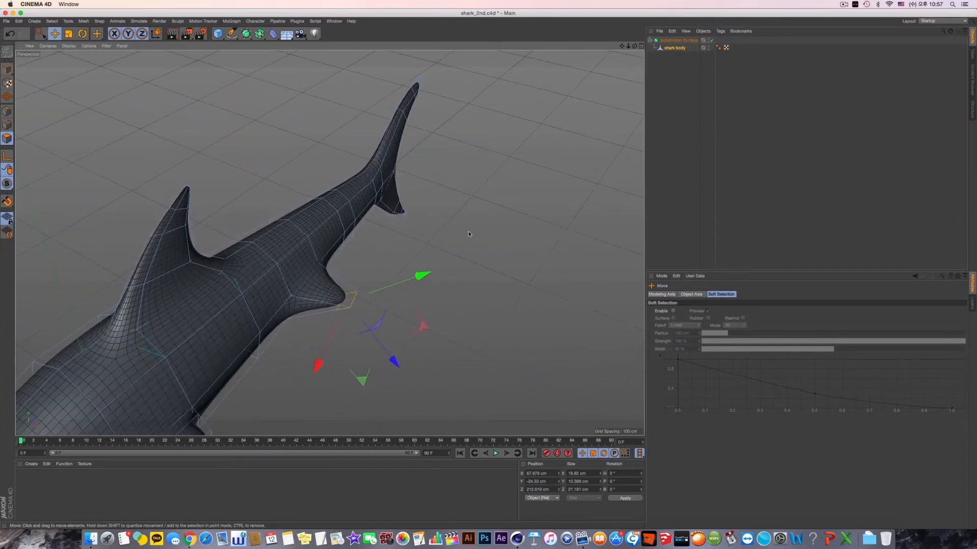
left_click(713, 40)
- In the Top view, use Line Cut to add a cut across the middle of the small rear fin
left_click_drag(367, 305, 438, 272, "alt")
middle_click(439, 269)
middle_click(434, 171)
middle_click_drag(420, 229, 409, 295, "alt")
scroll(410, 268, "up", 5)
right_click(407, 233)
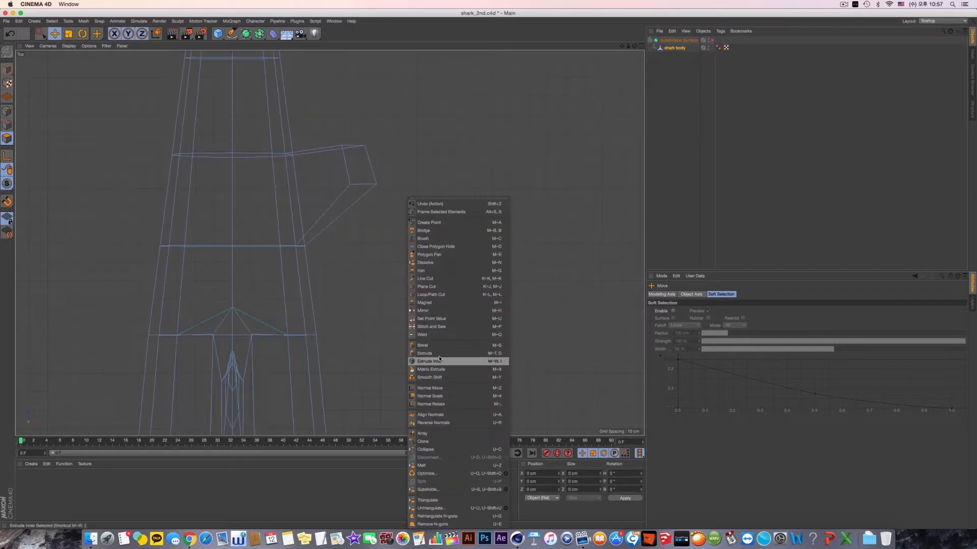
left_click(435, 278)
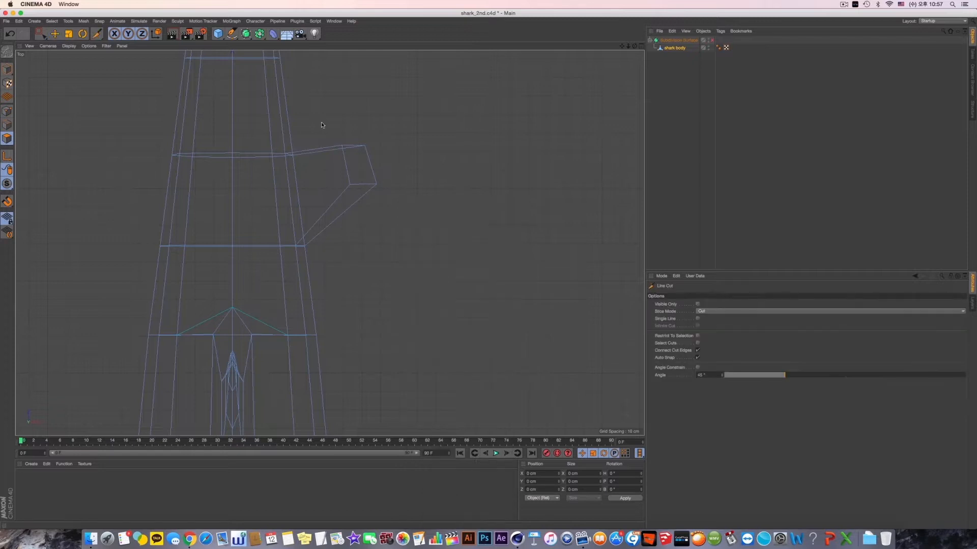
middle_click(347, 223)
middle_click(221, 119)
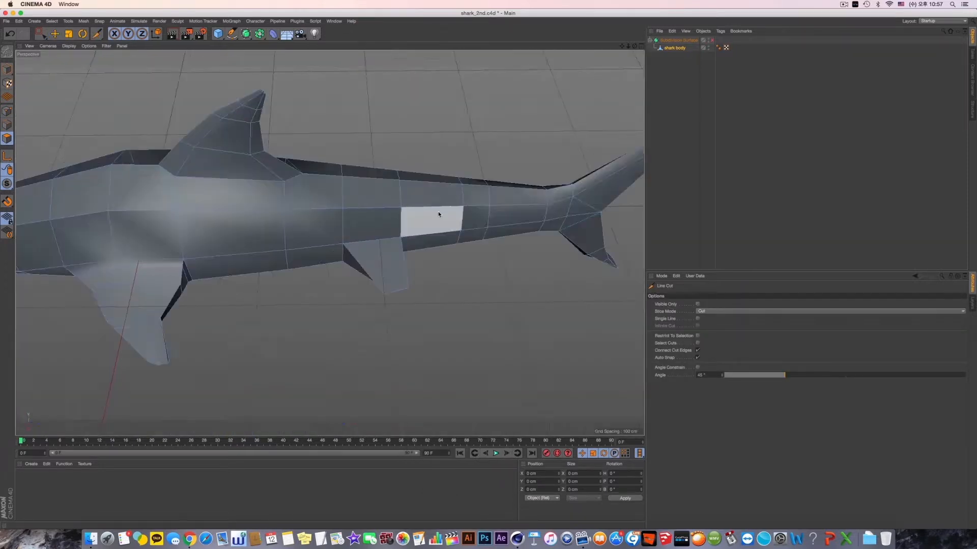
middle_click(438, 212)
middle_click(371, 124)
left_click(315, 121)
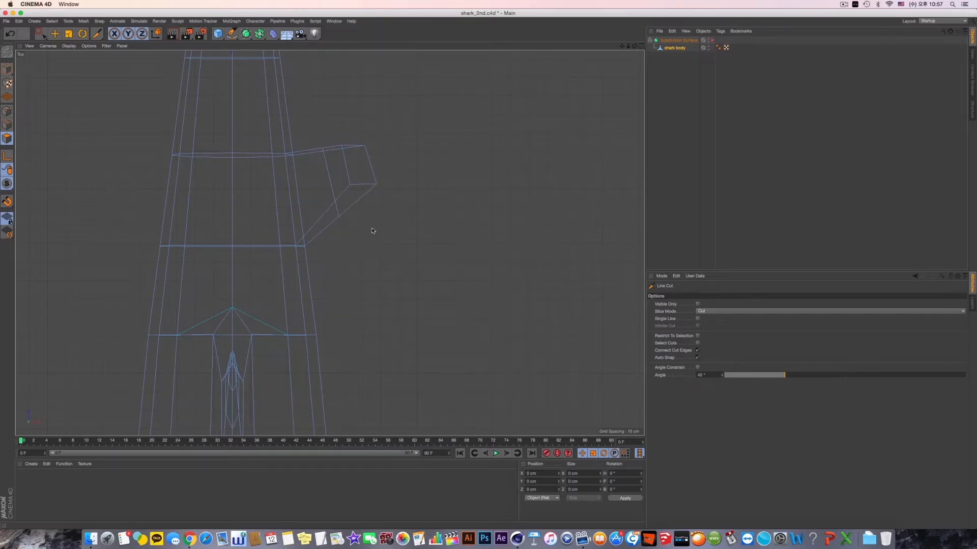
- In point mode, shift the small fin's tip points toward the tail and the rear points of its cut toward the head
left_click(40, 33)
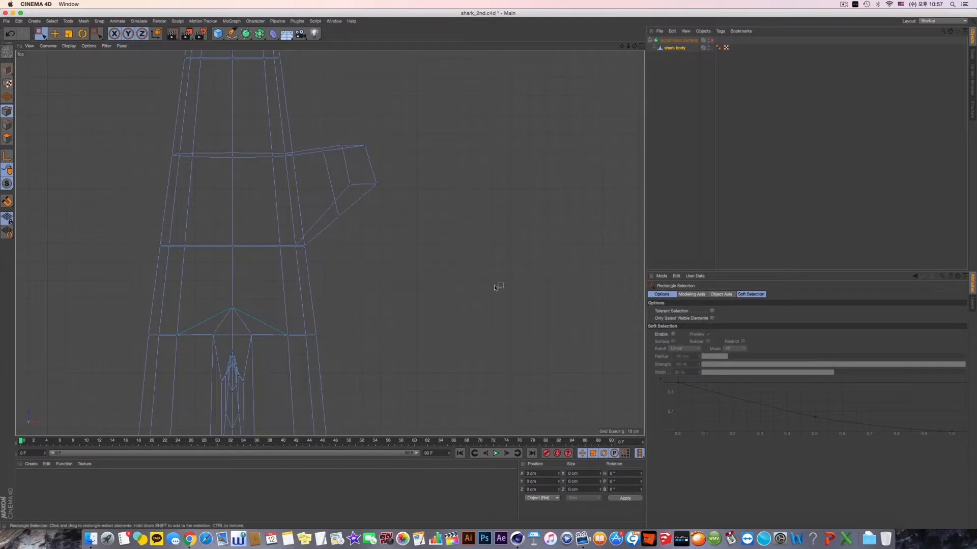
left_click_drag(332, 131, 409, 194)
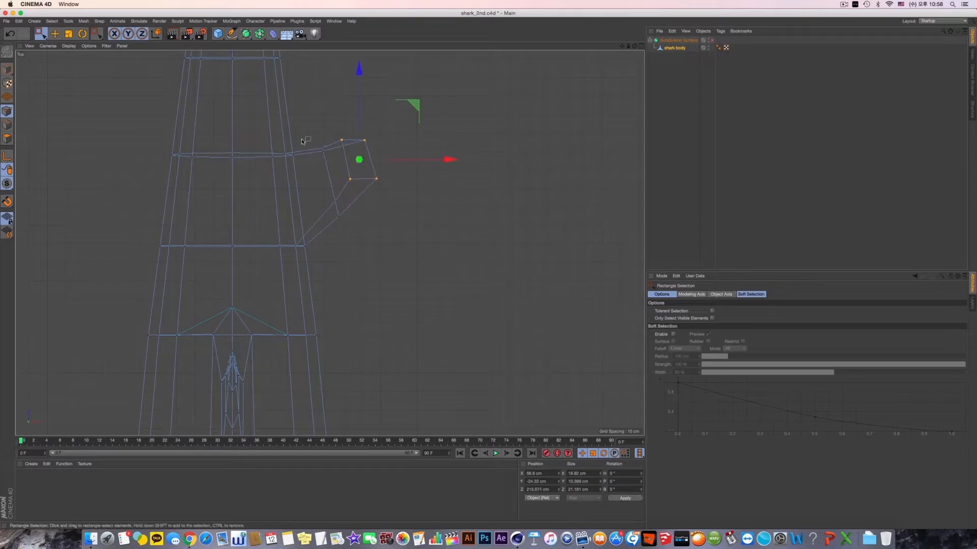
left_click_drag(303, 138, 328, 170)
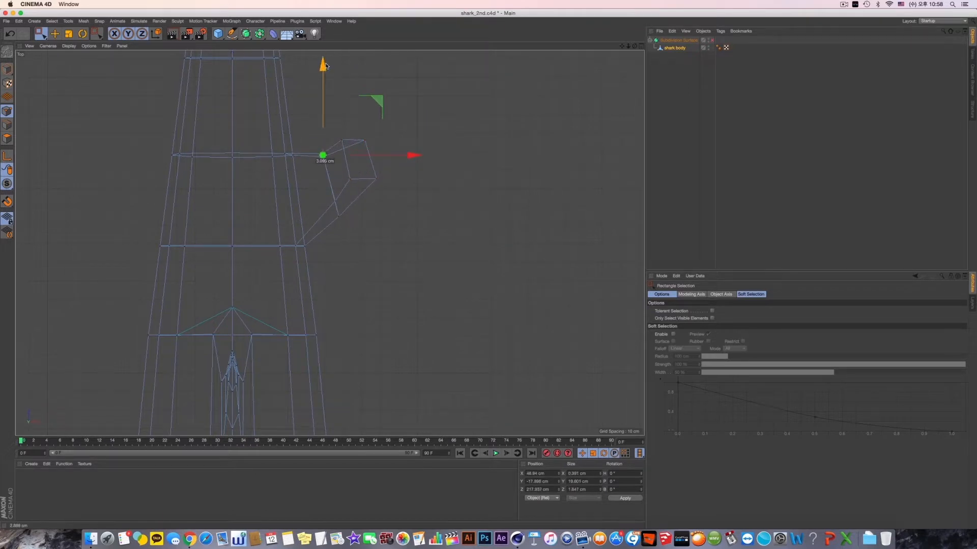
- Select the outer edge points of the small fin's tip and reposition them vertically and outward in the perspective view
left_click_drag(359, 183, 405, 163)
middle_click(355, 172)
middle_click(223, 188)
left_click_drag(222, 187, 411, 188, "alt")
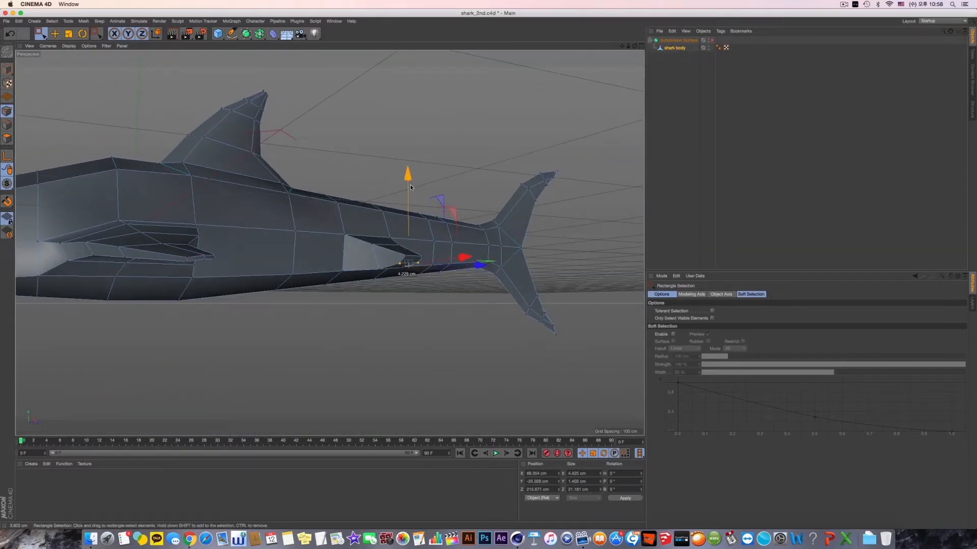
left_click_drag(448, 257, 356, 224, "alt")
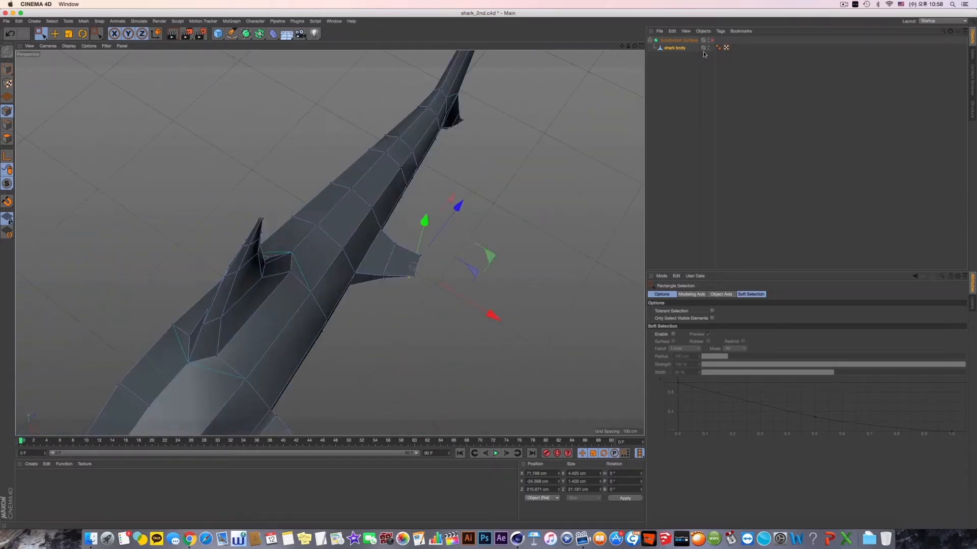
- Move the front points of the small fin's tip toward the tail to narrow it, previewing the shape with the Subdivision Surface
left_click(711, 41)
left_click(712, 41)
left_click_drag(377, 279, 426, 300, "alt")
left_click_drag(390, 264, 391, 265)
left_click_drag(456, 216, 460, 215)
left_click_drag(457, 222, 407, 300, "alt")
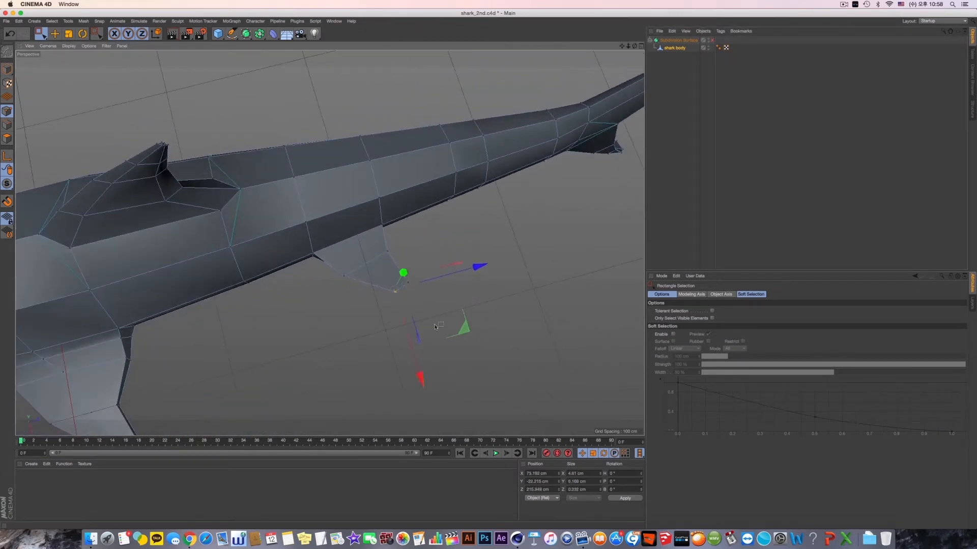
left_click(712, 41)
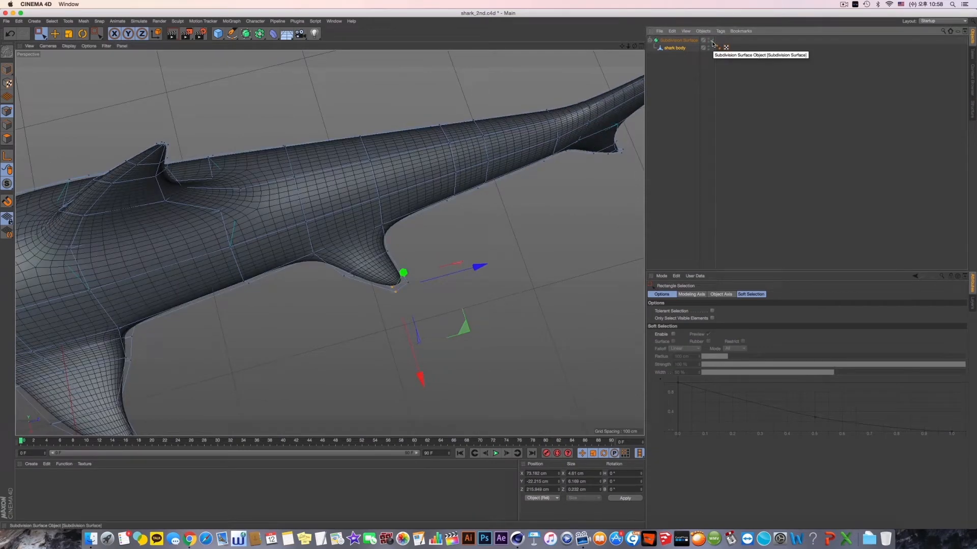
left_click(711, 40)
- In the Top view, use Line Cut to add a cut across the small fin near its base
left_click_drag(330, 243, 485, 200, "alt")
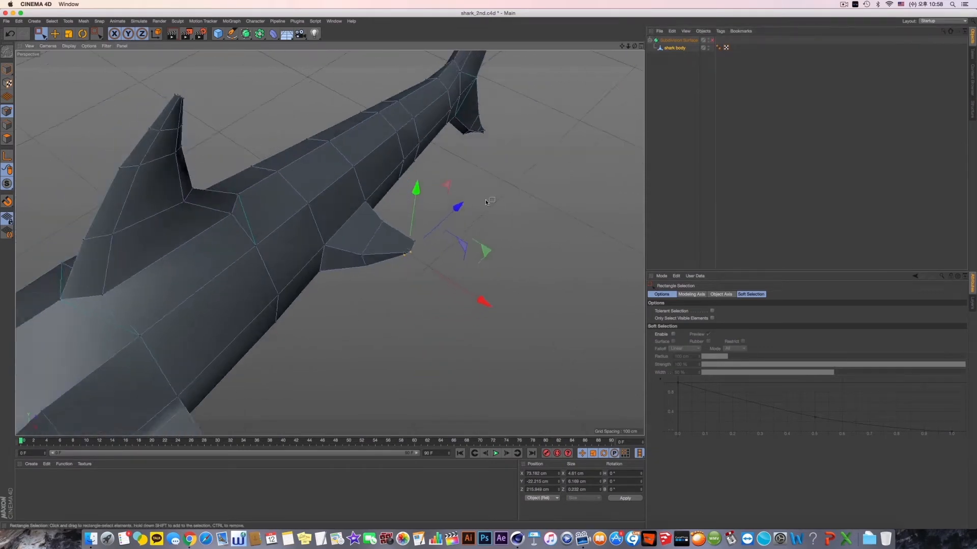
middle_click(468, 199)
middle_click(457, 198)
mouse_move(457, 198)
middle_mouse_down("alt")
mouse_move(381, 216)
mouse_move(443, 203)
middle_mouse_up("alt")
right_click(456, 68)
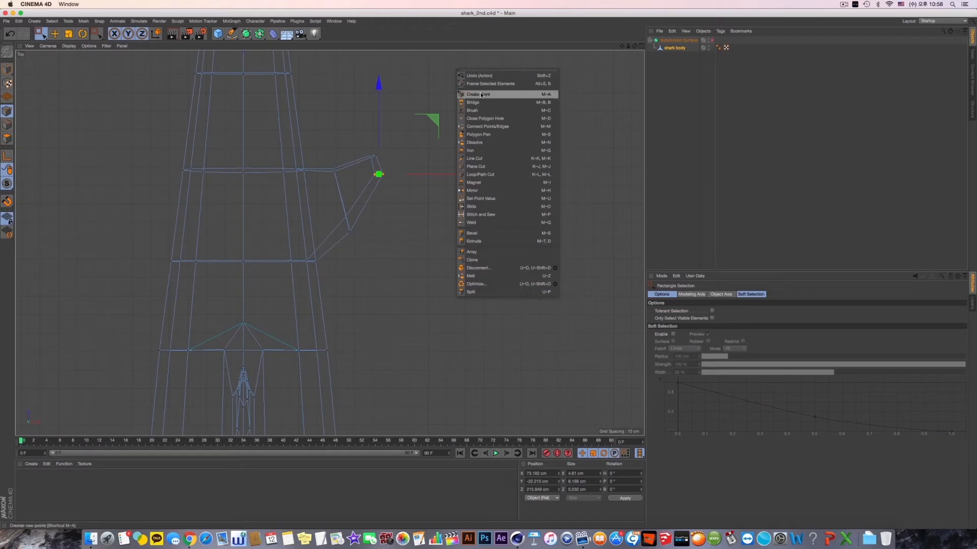
left_click(492, 159)
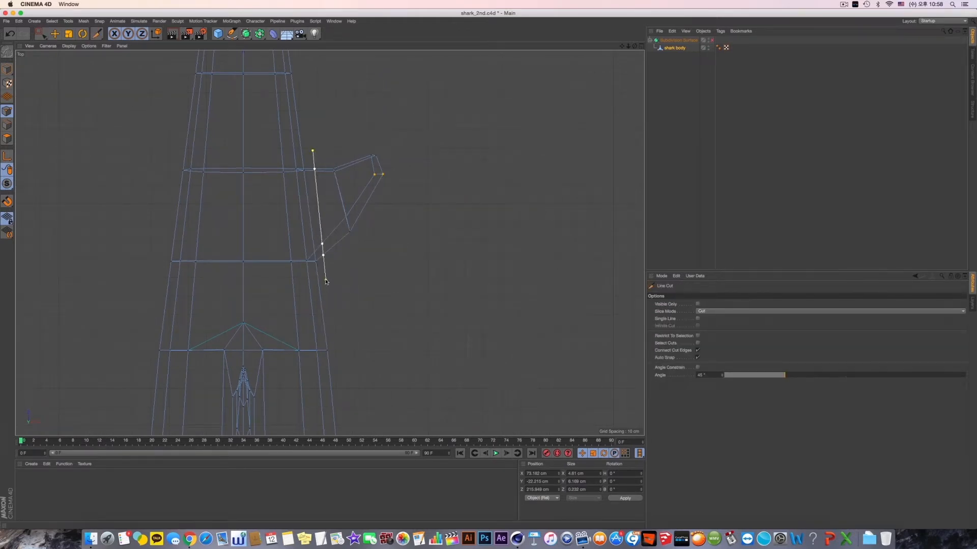
middle_click(419, 189)
middle_click(184, 176)
left_click_drag(330, 242, 300, 196, "alt")
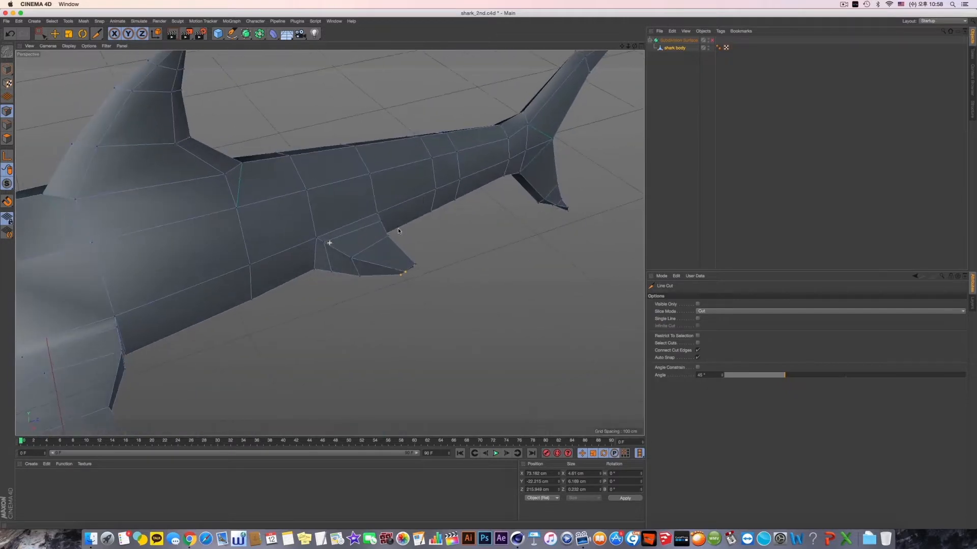
- Enable the Subdivision Surface and inspect the smoothed rear fin in the perspective and Right views
left_click(712, 40)
left_click_drag(534, 213, 405, 171, "alt")
scroll(405, 172, "down", 10)
left_click_drag(330, 242, 386, 234, "alt")
middle_click(386, 234)
middle_click(316, 265)
middle_click_drag(356, 266, 310, 241, "alt")
middle_click_drag(486, 224, 411, 248, "alt")
- In polygon mode, select the narrow lower side polygon between the small fin and the tail, and view it in perspective
left_click(54, 34)
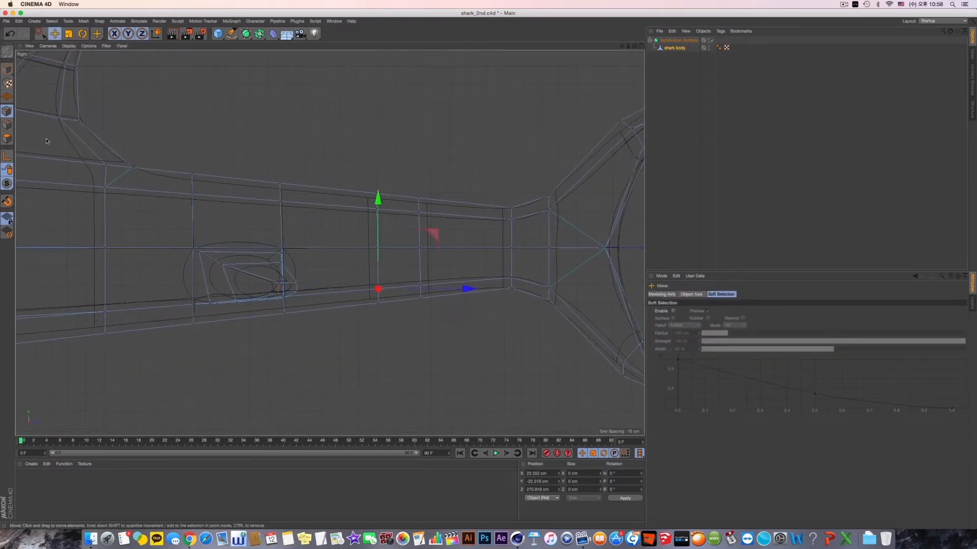
left_click(7, 138)
left_click(398, 229)
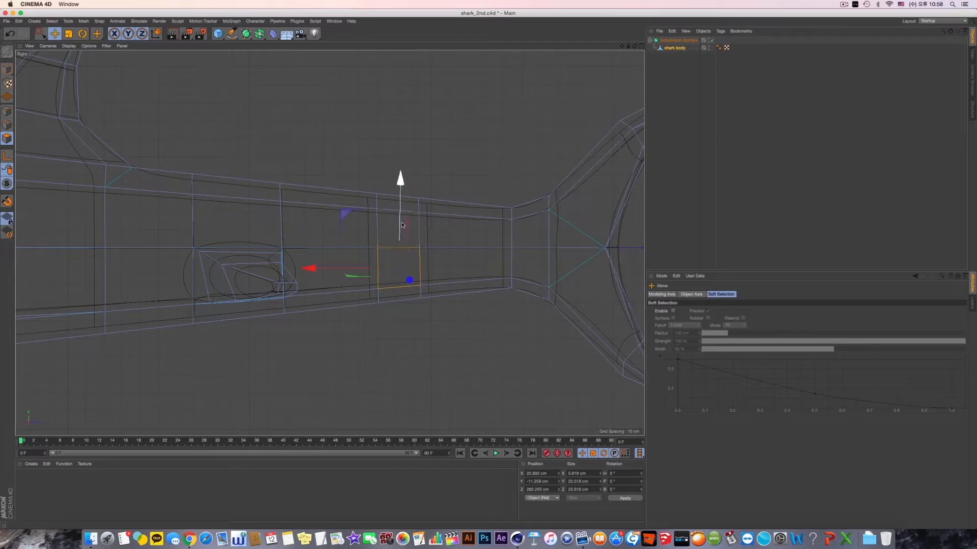
middle_click(407, 196)
middle_click(284, 188)
scroll(399, 263, "up", 8)
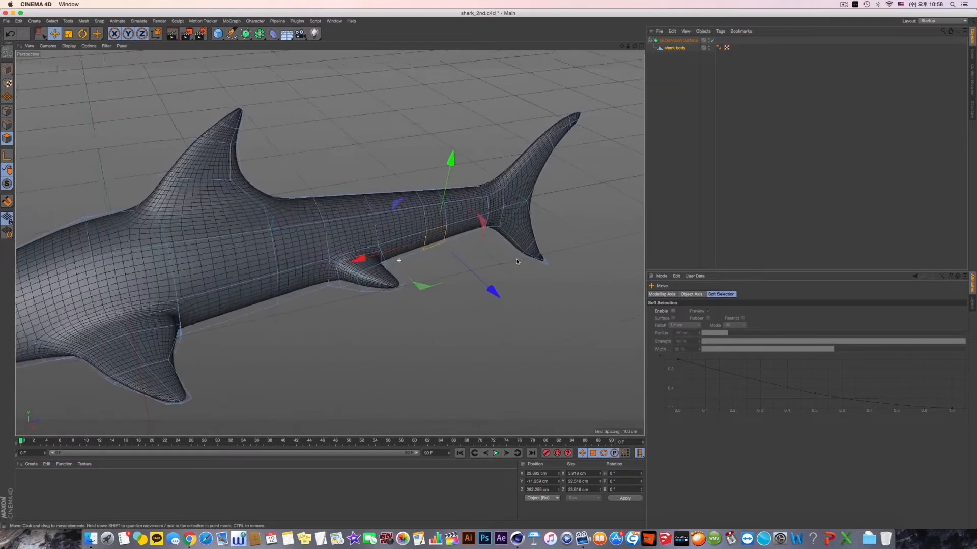
middle_click_drag(507, 262, 485, 270, "alt")
left_click_drag(485, 269, 468, 266, "alt")
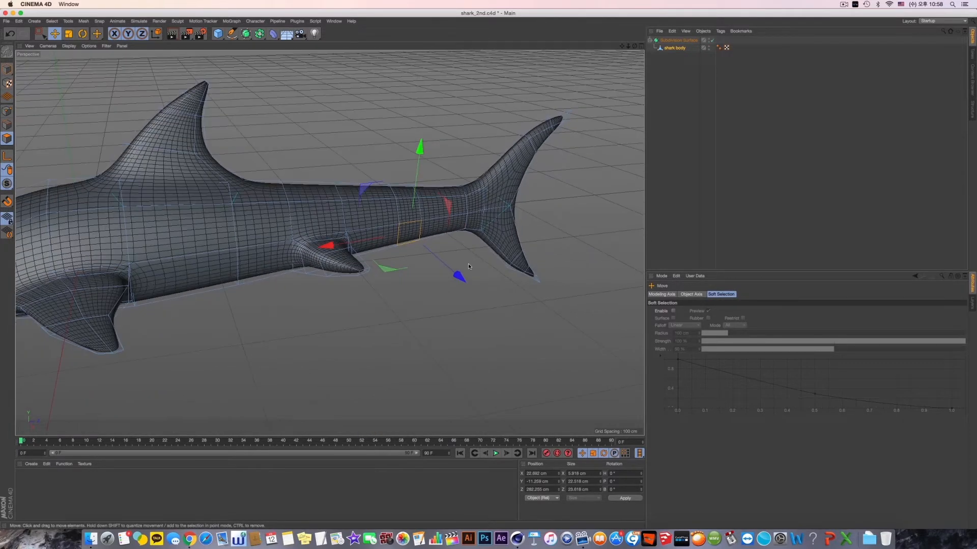
- Disable the Subdivision Surface and extrude the selected lower side polygon outward to form a second small fin near the tail
left_click(712, 40)
scroll(465, 312, "up", 6)
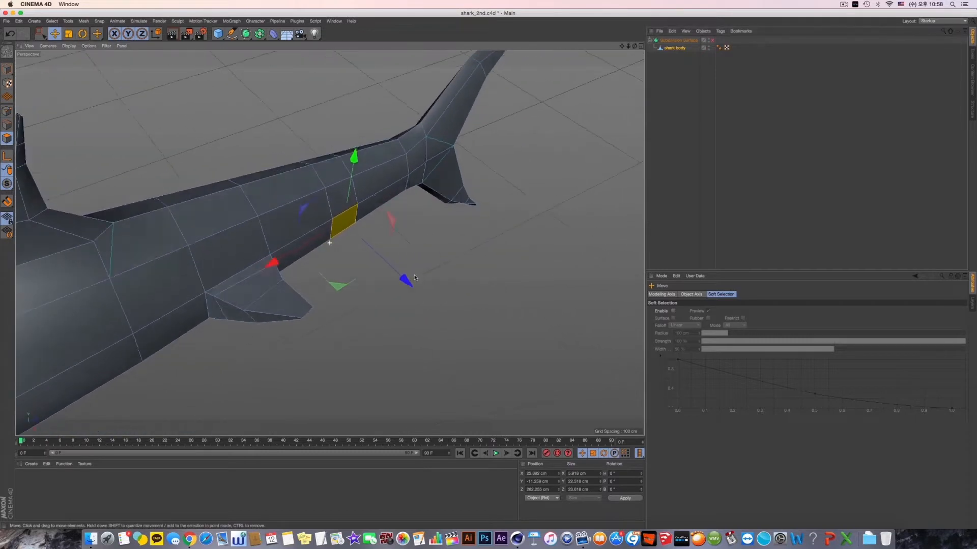
right_click(413, 252)
left_click(468, 353)
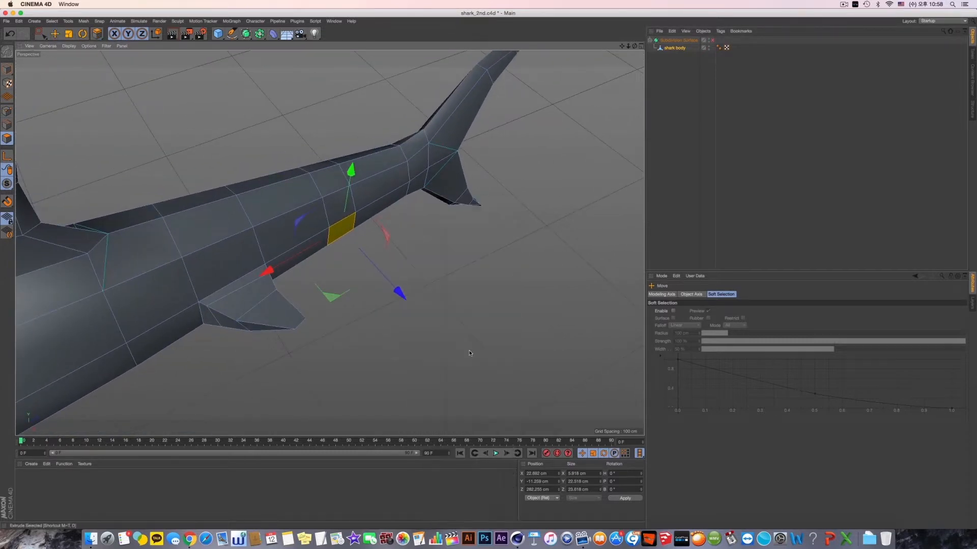
left_click_drag(342, 238, 358, 249)
left_click_drag(311, 289, 319, 282)
- Rotate the end face of the new small fin so that it angles backward and downward
left_click(82, 34)
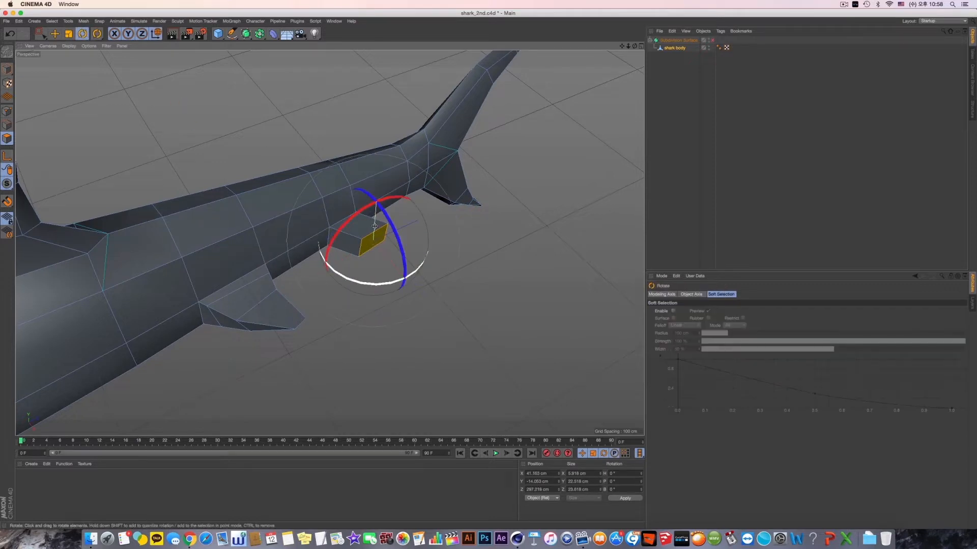
left_click_drag(387, 277, 419, 175, "alt")
key("e")
left_click_drag(438, 116, 341, 225)
left_click_drag(342, 225, 337, 130)
- Scale the new fin's end face down in height and length to taper the fin toward its tip
scroll(346, 234, "up", 3)
key("r")
key("t")
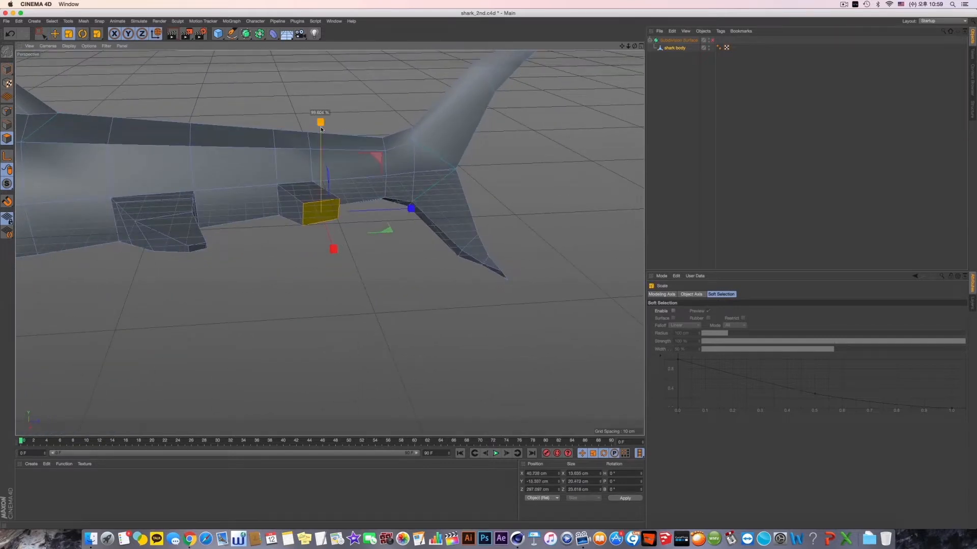
left_click_drag(321, 182, 322, 190)
left_click_drag(347, 197, 347, 221, "alt")
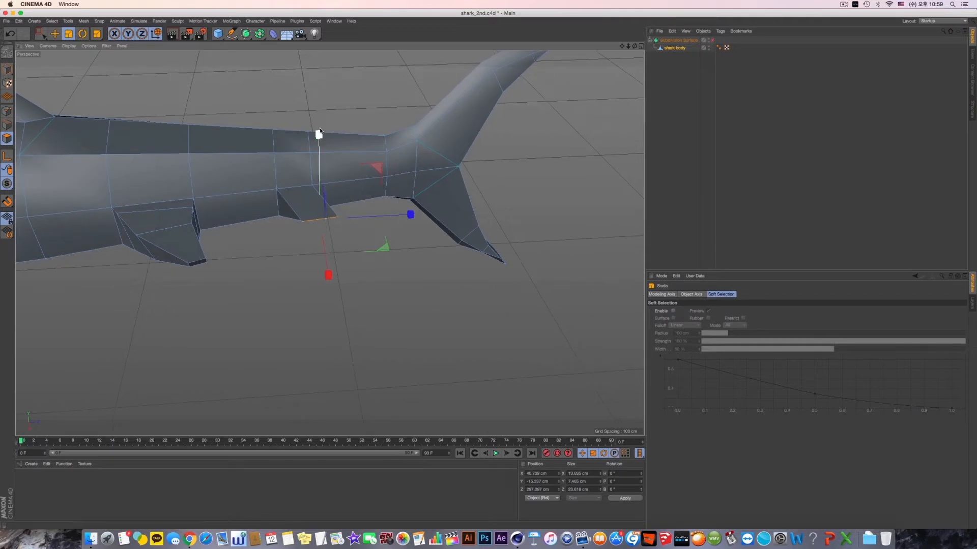
left_click_drag(320, 120, 320, 121)
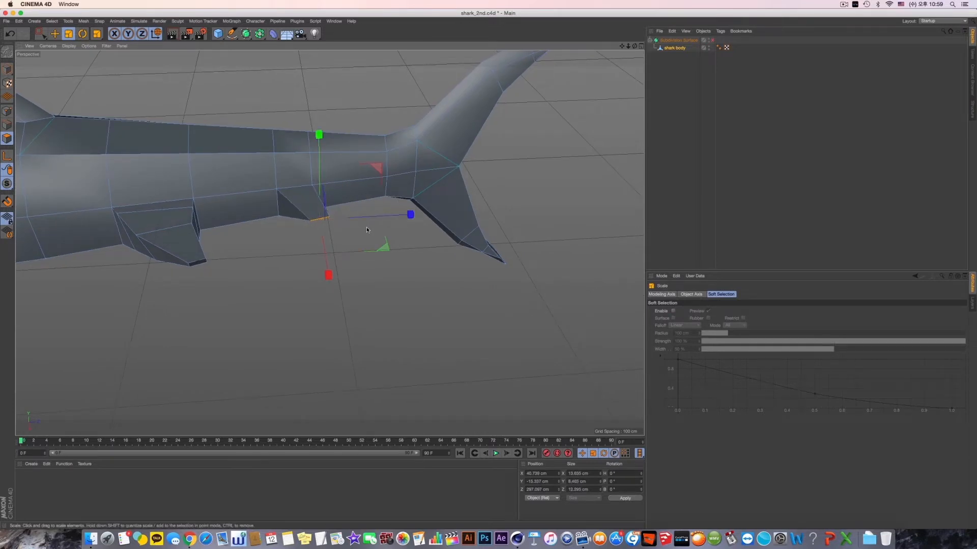
left_click_drag(366, 229, 364, 184, "alt")
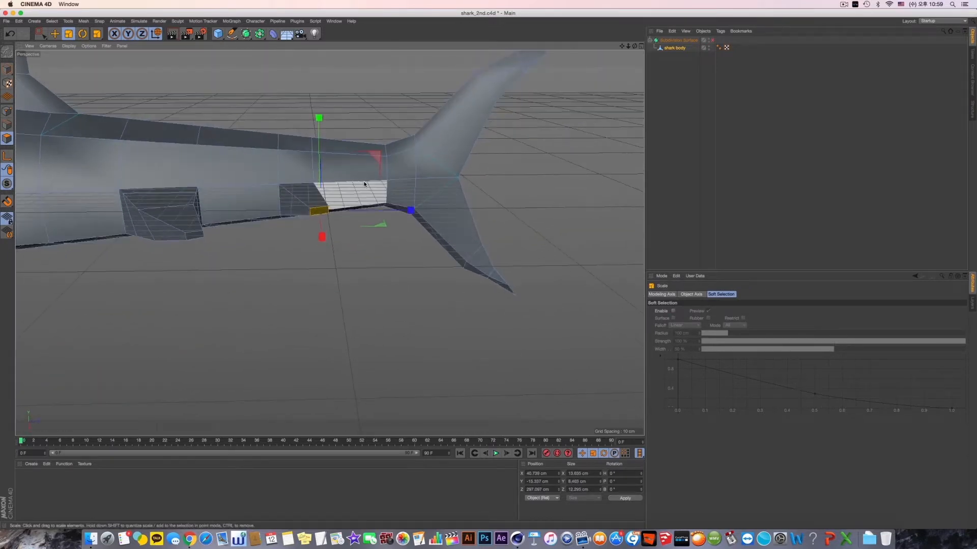
- Fine-tune the angle and size of the new fin's end face, bringing its height to about 6.7 cm
key("r")
left_click_drag(367, 231, 351, 223)
left_click_drag(351, 223, 344, 205, "alt")
key("t")
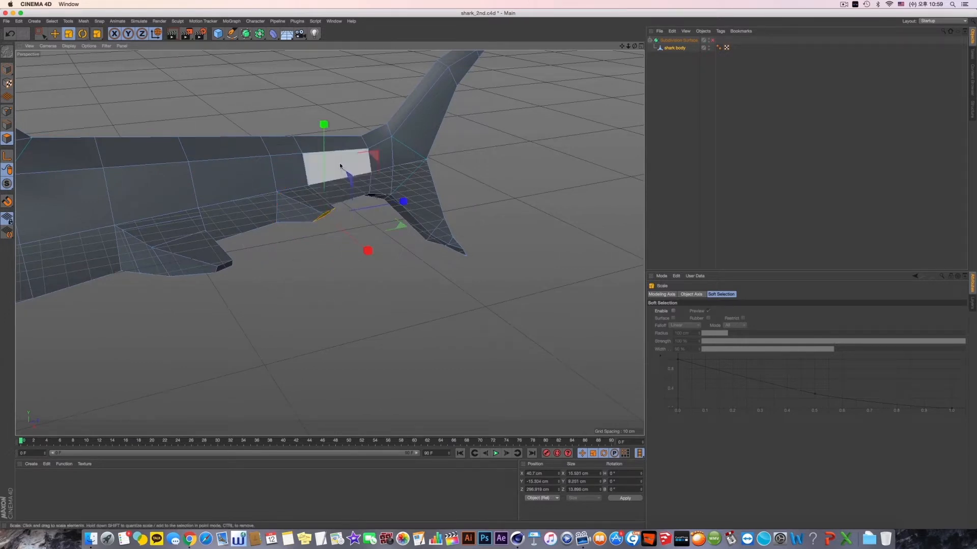
left_click_drag(341, 168, 326, 200, "alt")
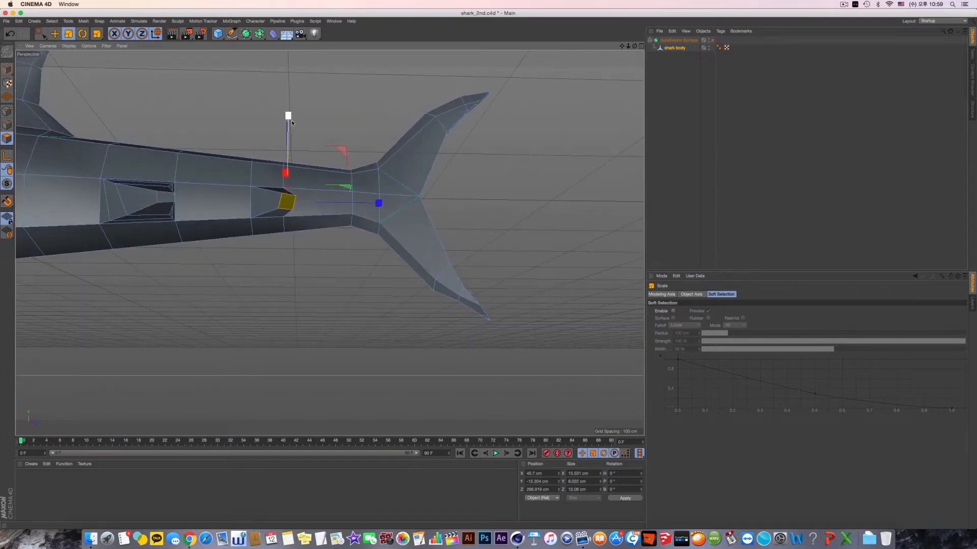
left_click_drag(312, 157, 394, 300, "alt")
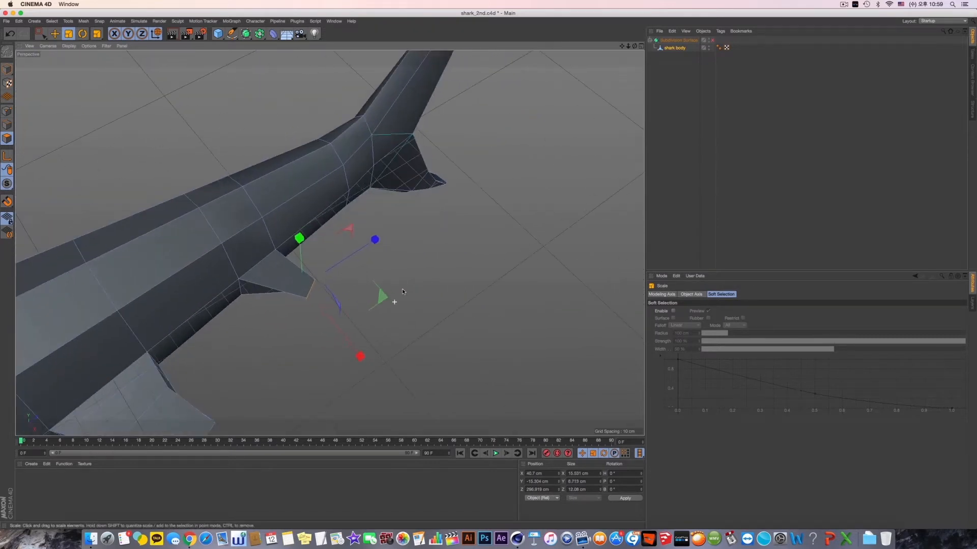
- Enable the Subdivision Surface and inspect both small fins and the body from several angles in the perspective view
middle_click_drag(394, 300, 522, 232, "alt")
left_click(712, 40)
mouse_move(461, 227)
left_mouse_down("alt")
mouse_move(442, 232)
mouse_move(509, 233)
mouse_move(460, 226)
left_mouse_up("alt")
scroll(232, 358, "down", 10)
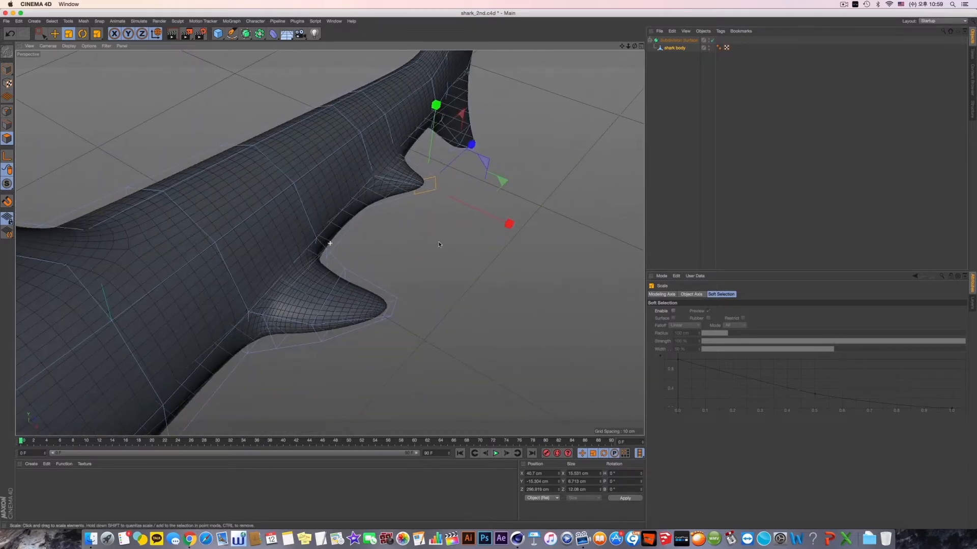
right_click_drag(231, 357, 316, 356, "alt")
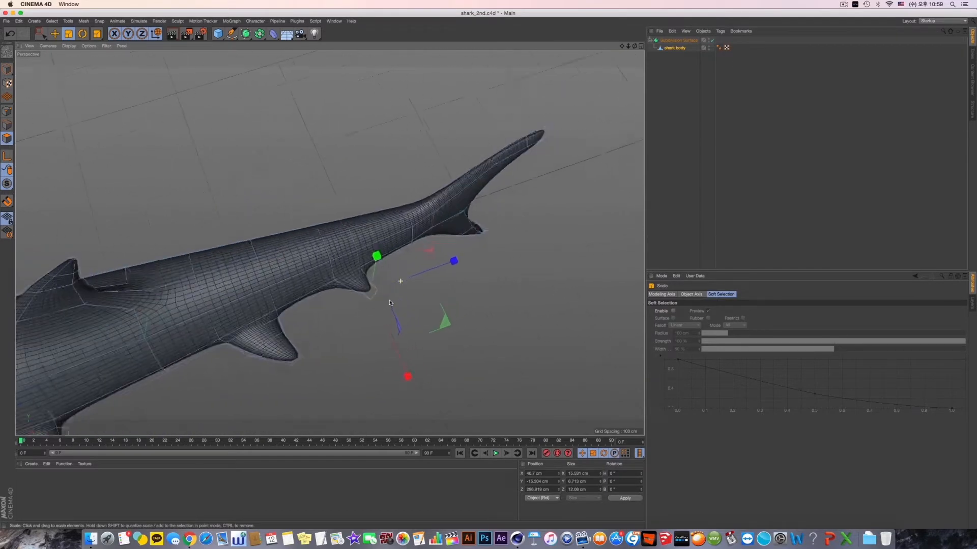
left_click_drag(315, 356, 457, 285, "alt")
right_click_drag(573, 169, 496, 206, "alt")
scroll(496, 206, "up", 10)
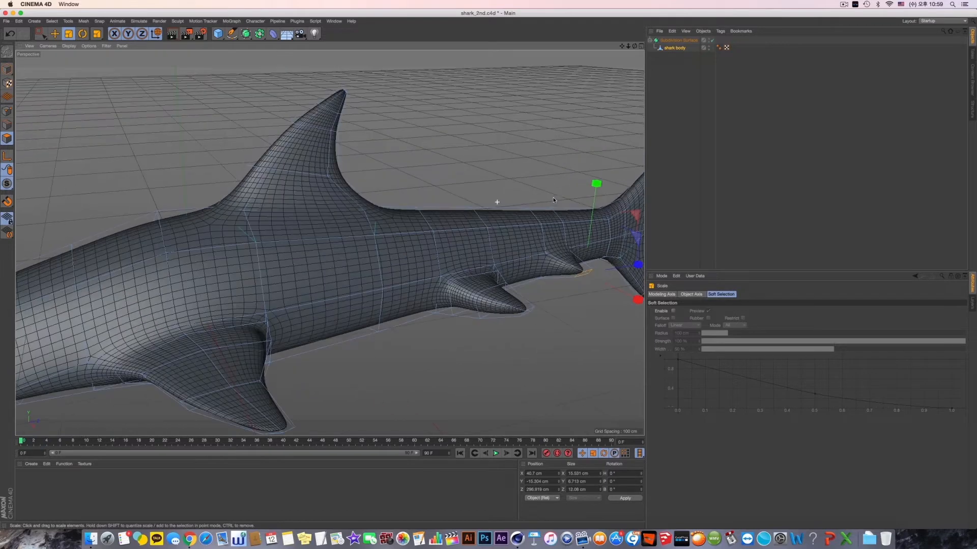
left_click_drag(443, 183, 433, 199, "alt")
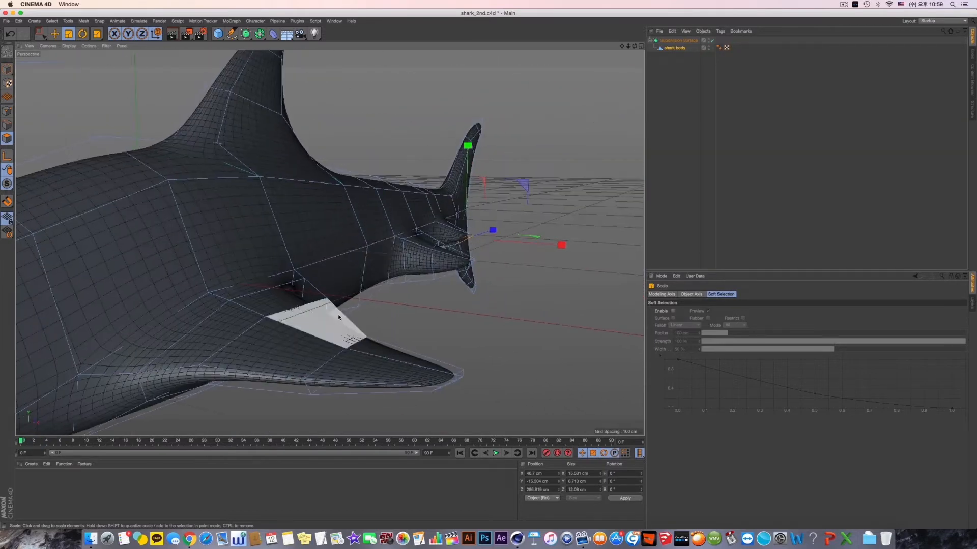
- Maximize the Top view, switch to point mode and frame the small fin nearest the tail
middle_click(338, 316)
middle_click(280, 337)
middle_click_drag(342, 316, 399, 337, "alt")
middle_click(399, 337)
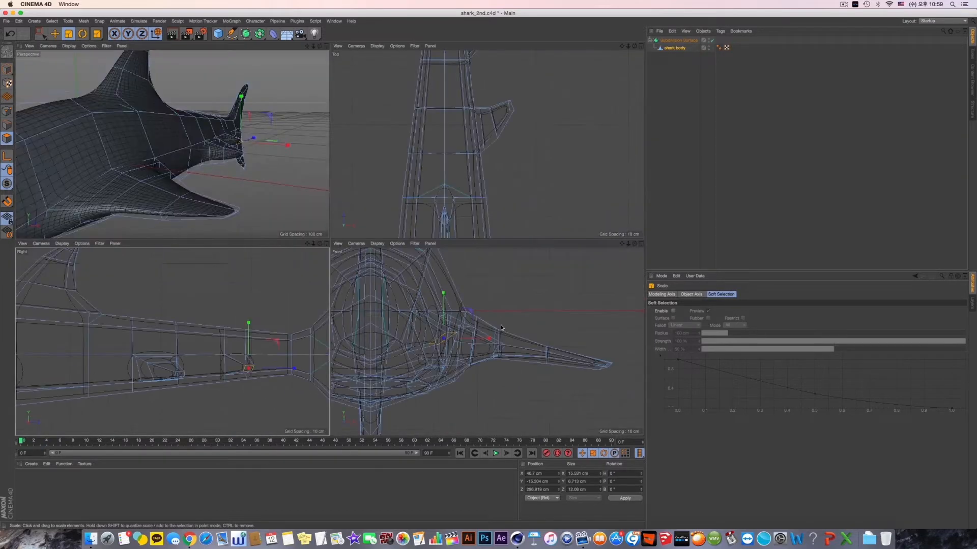
middle_click(488, 216)
mouse_move(432, 237)
middle_mouse_down("alt")
mouse_move(478, 210)
mouse_move(417, 239)
middle_mouse_up("alt")
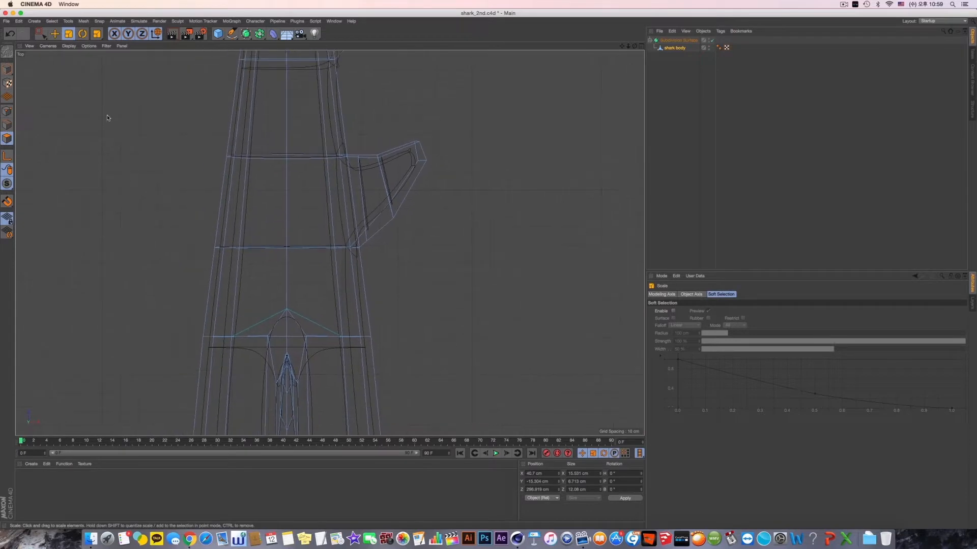
middle_click_drag(349, 92, 326, 286, "alt")
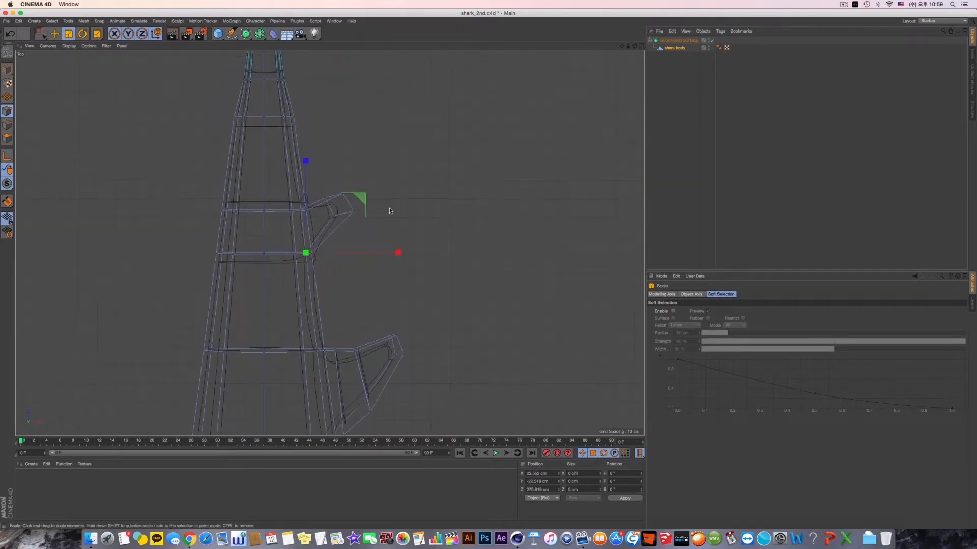
- Use Rectangle Selection to pick the new fin's lower tip points, move them outward and tailward, and check the shape in perspective
right_click(396, 205)
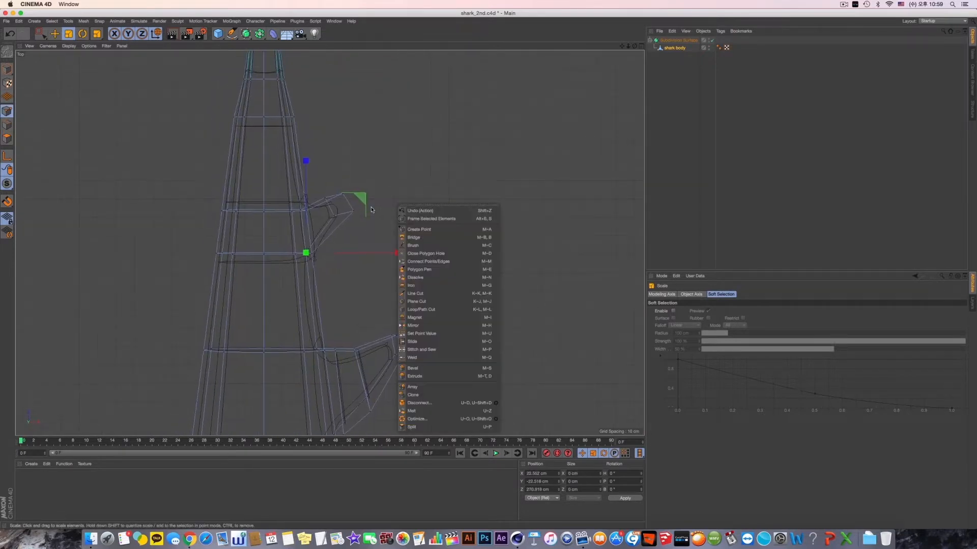
left_click(40, 33)
left_click_drag(319, 194, 346, 226)
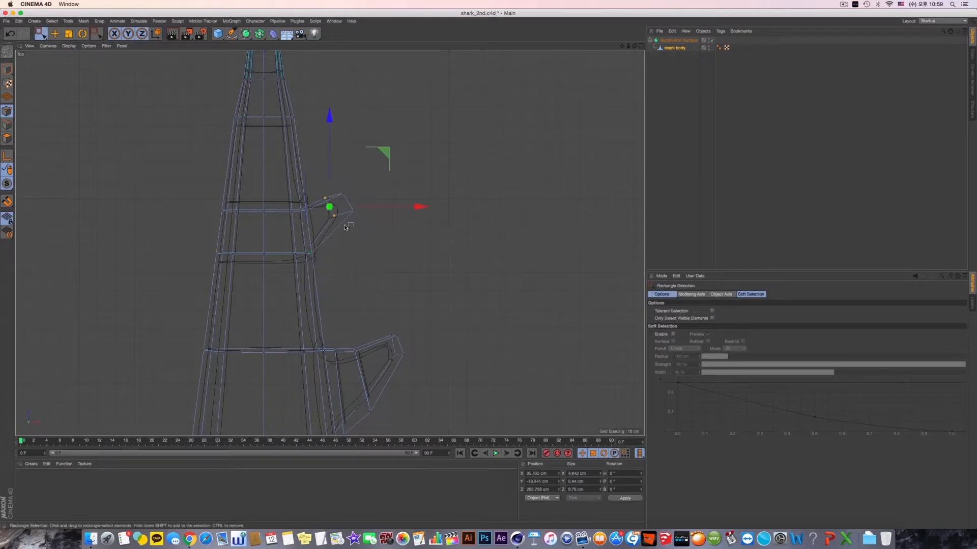
left_click_drag(377, 152, 389, 148)
middle_click(394, 150)
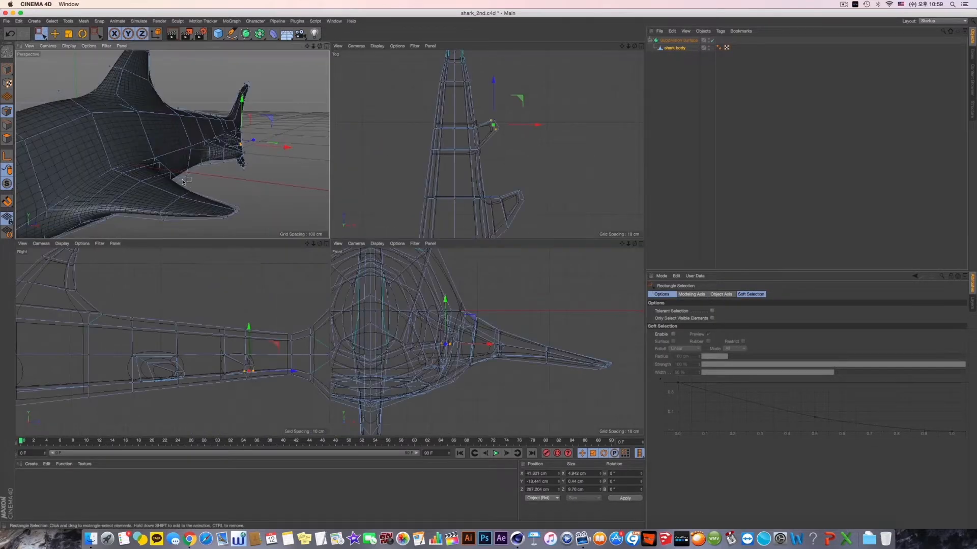
middle_click(300, 163)
left_click_drag(300, 163, 260, 325, "alt")
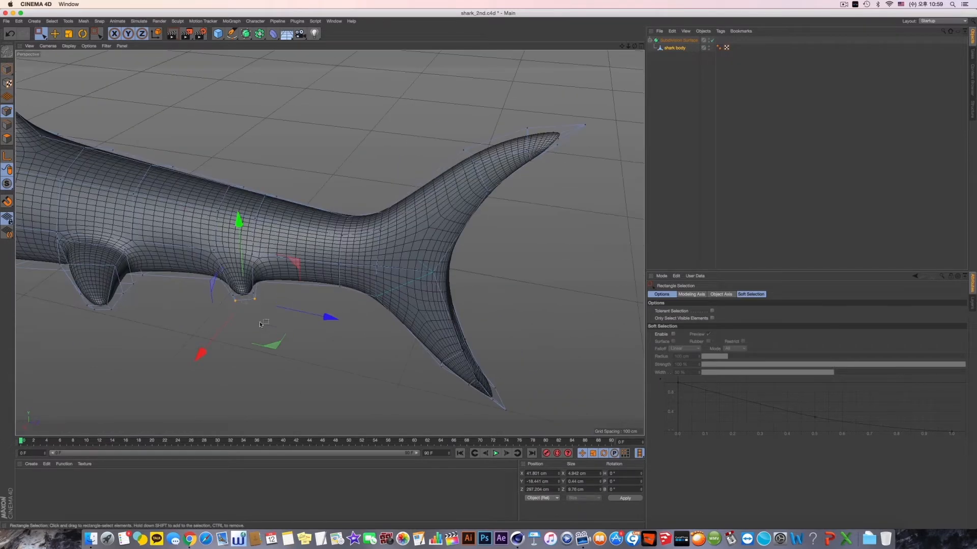
- In the Top view, select the end points of the new fin's tip and move them toward the tail to sharpen it
middle_click(350, 255)
middle_click(367, 225)
middle_click_drag(366, 225, 363, 253, "alt")
left_click_drag(330, 212, 336, 232)
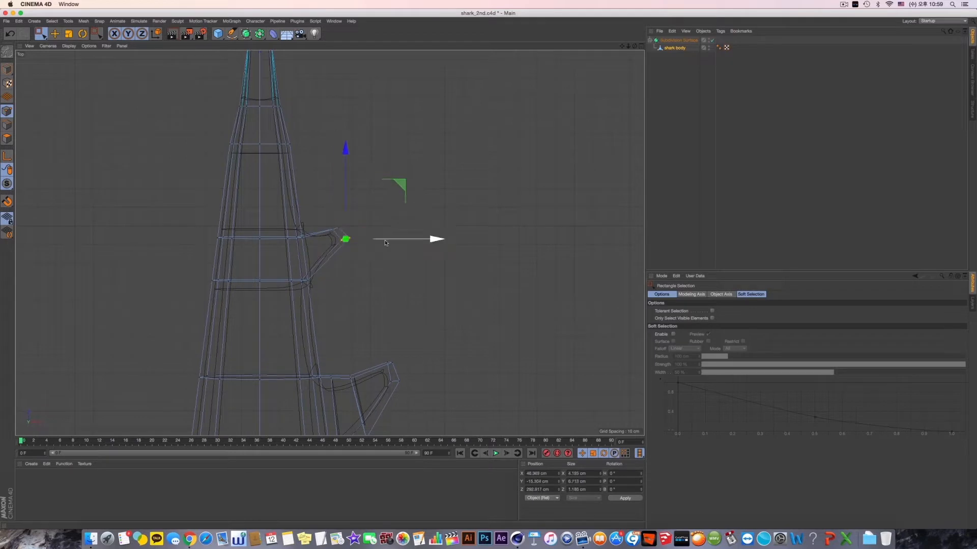
scroll(376, 273, "up", 5)
middle_click_drag(358, 293, 383, 275, "alt")
- Use Line Cut to add a cut across the middle of the new fin and nudge the cut's tail-side points slightly forward
right_click(401, 229)
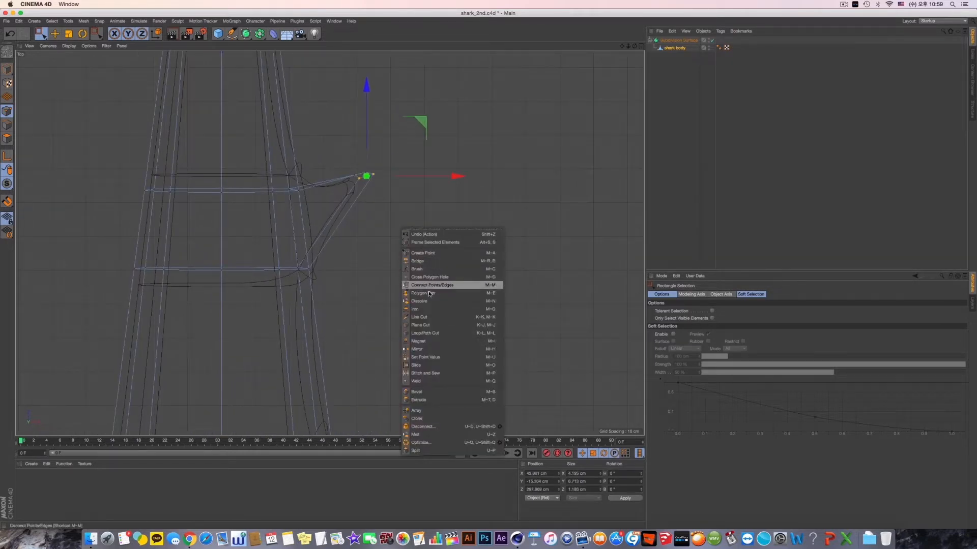
left_click(419, 317)
left_click_drag(326, 152, 354, 267)
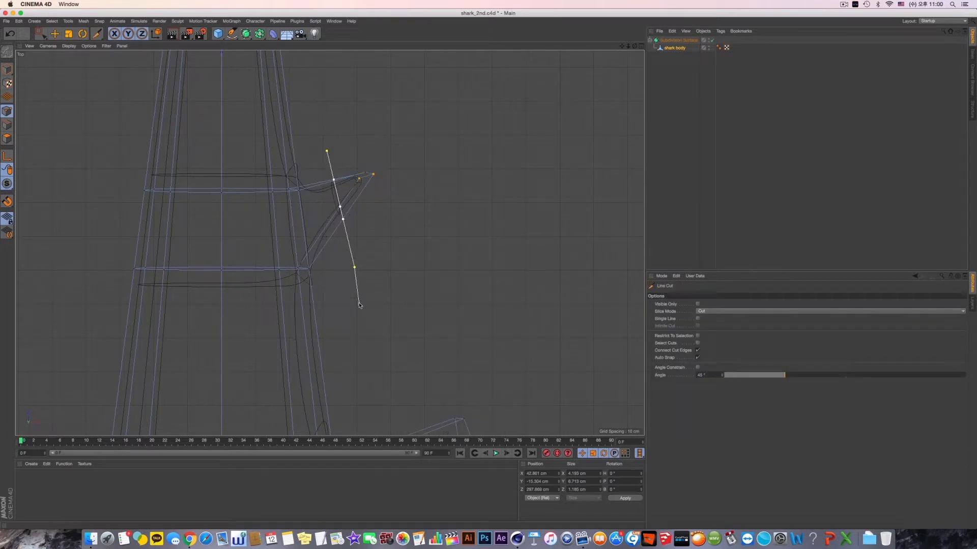
left_click(41, 34)
left_click_drag(318, 162, 349, 203)
middle_click(335, 158)
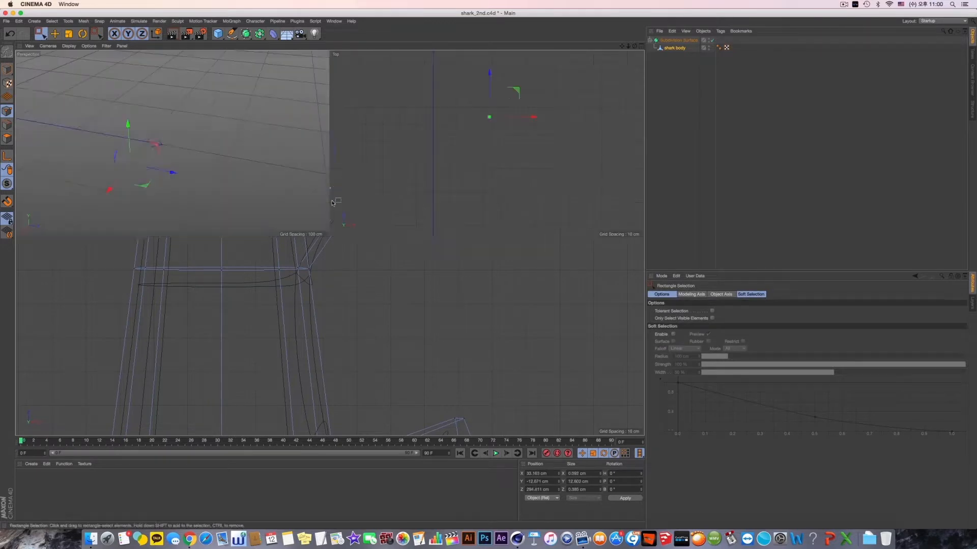
- In the perspective view, select the upper points midway along the larger small fin and lower them
middle_click(308, 170)
left_click_drag(432, 292, 318, 290, "alt")
left_click_drag(308, 241, 319, 299)
left_click_drag(331, 301, 334, 275, "alt")
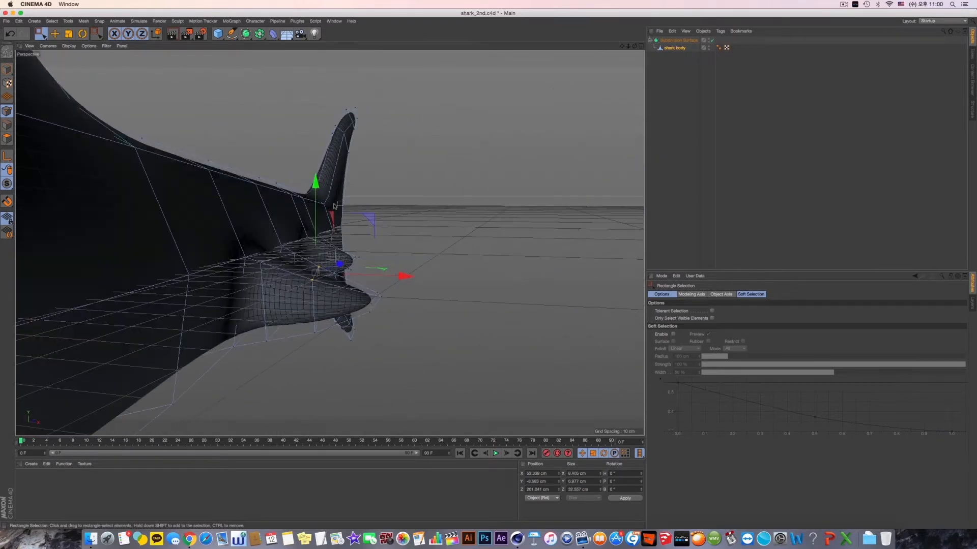
left_click_drag(318, 191, 317, 210)
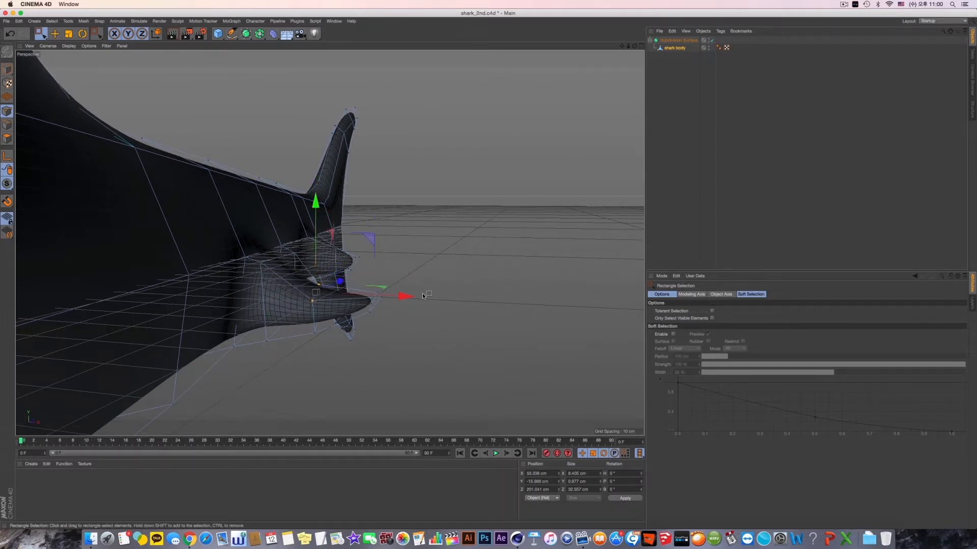
- Select the tip points of the larger small fin and move them downward
left_click_drag(423, 296, 442, 277, "alt")
left_click_drag(351, 270, 389, 326)
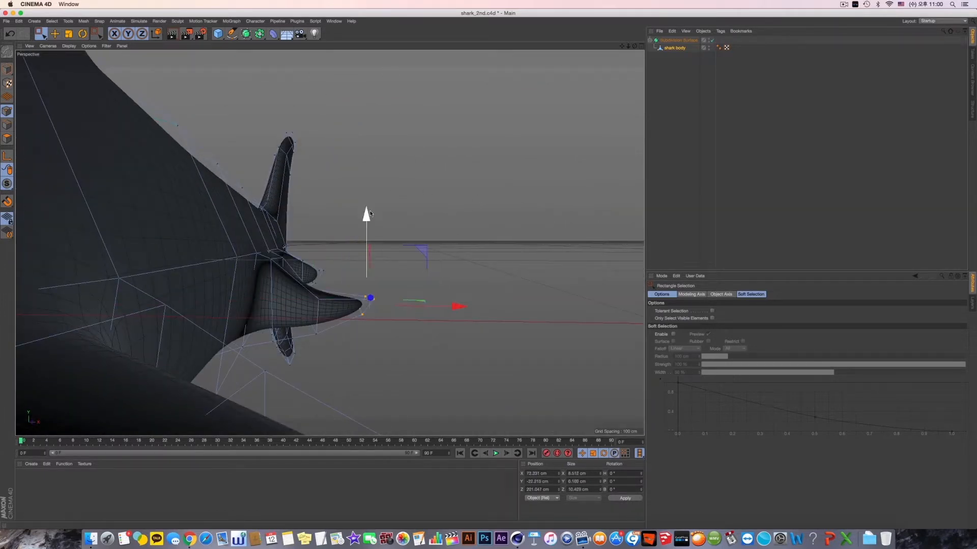
left_click_drag(370, 213, 370, 239)
- Turn on Only Select Visible Elements and adjust the upper points where the larger small fin joins the body
left_click_drag(330, 243, 386, 244, "alt")
left_click(267, 271)
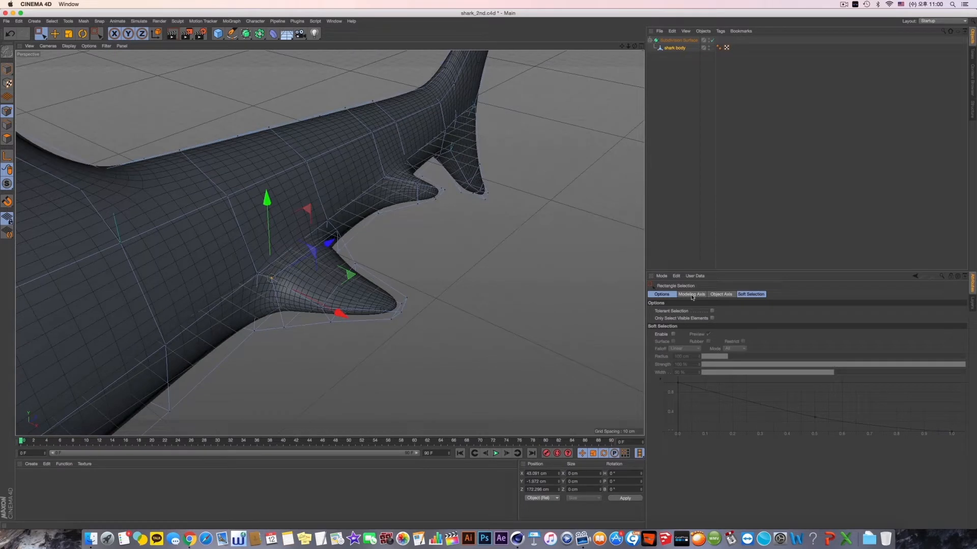
left_click(711, 318)
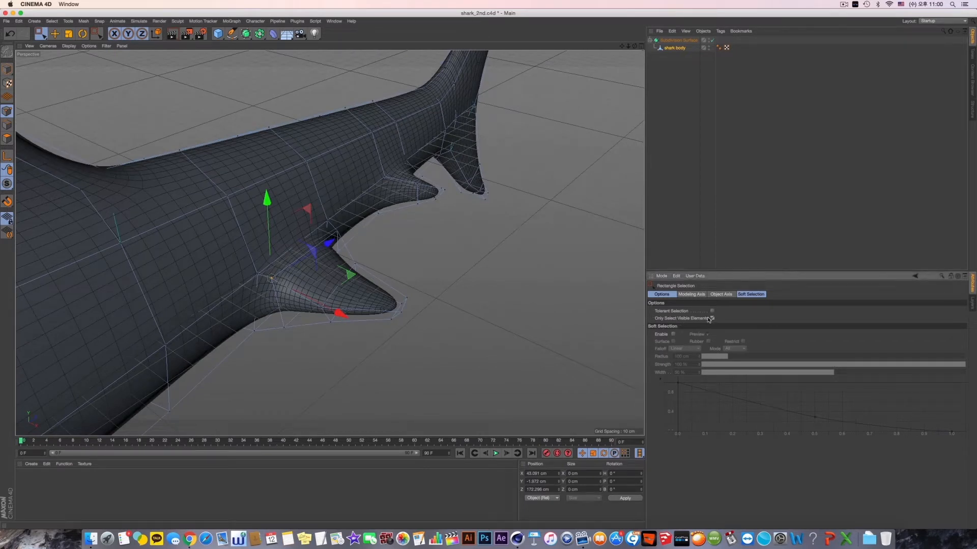
left_click(355, 230)
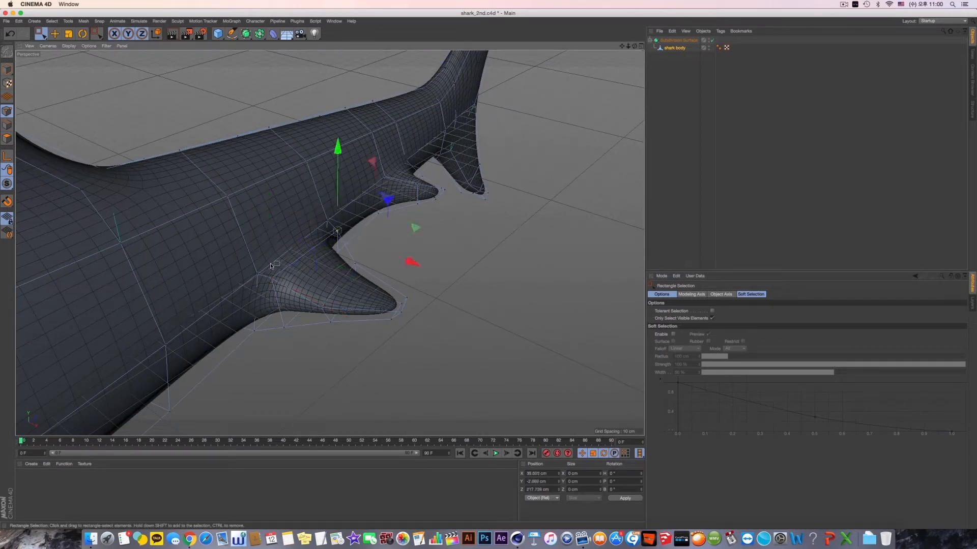
left_click(272, 277, "shift")
left_click_drag(273, 276, 301, 200, "alt")
left_click_drag(311, 231, 230, 236, "alt")
- Select the lower points at the base of the larger small fin and raise them slightly
left_click(245, 288)
left_click_drag(337, 240, 296, 253, "alt")
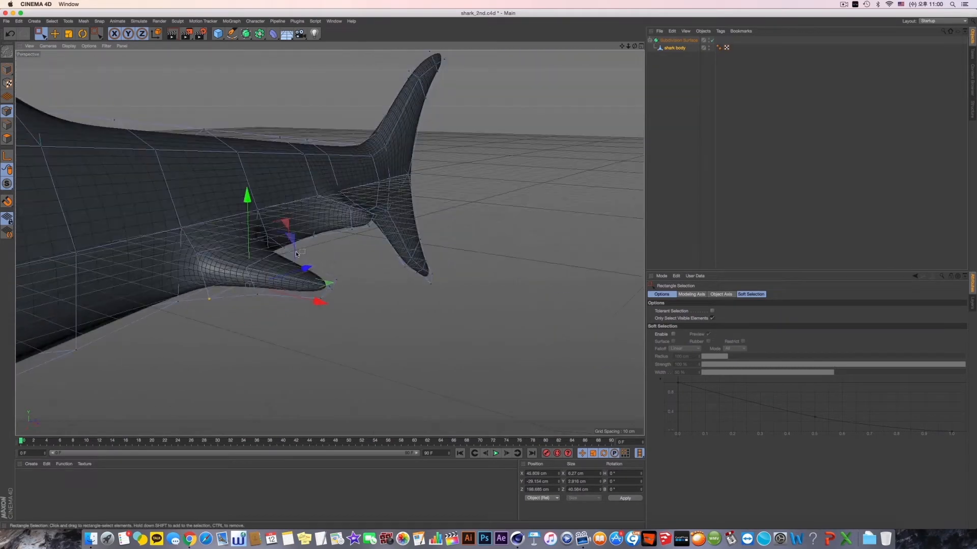
left_click_drag(248, 198, 247, 192)
left_click_drag(306, 224, 214, 290, "alt")
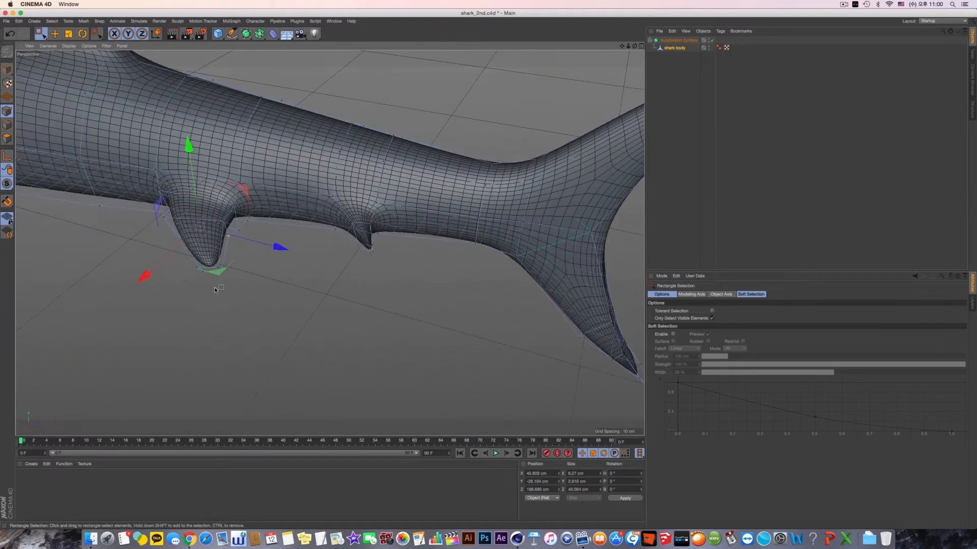
- Fine-tune the height of individual points on the rear and front edges of the larger small fin
left_click_drag(237, 233, 238, 233)
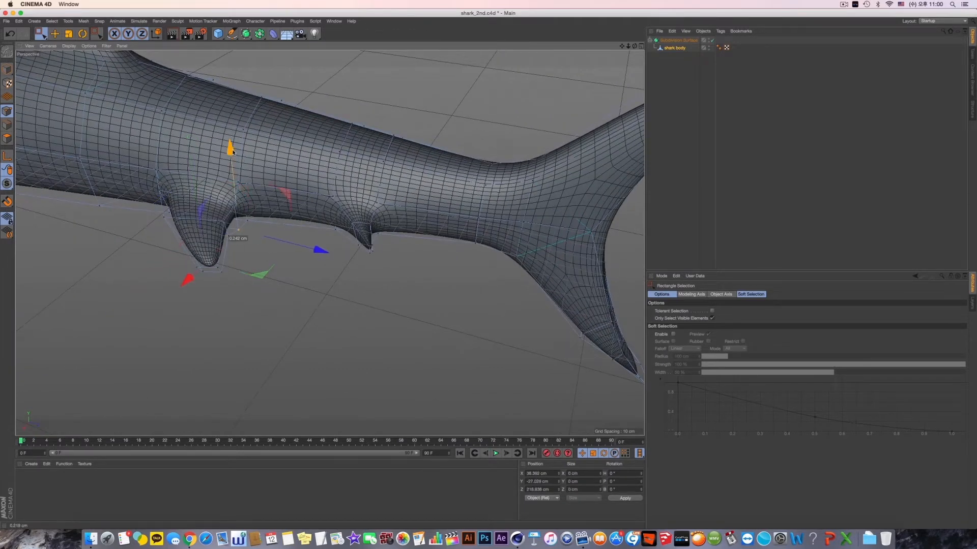
left_click_drag(232, 151, 325, 219)
left_click_drag(280, 245, 265, 269, "alt")
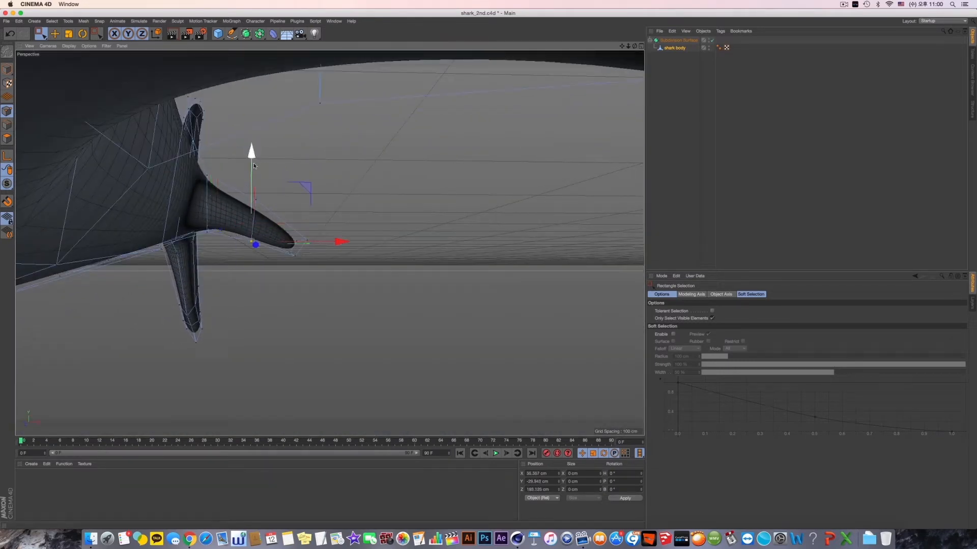
left_click_drag(254, 166, 263, 257, "alt")
- Raise the lower points midway along the larger small fin about 3 cm and adjust the height of its tip points
left_click_drag(234, 235, 246, 240, "shift")
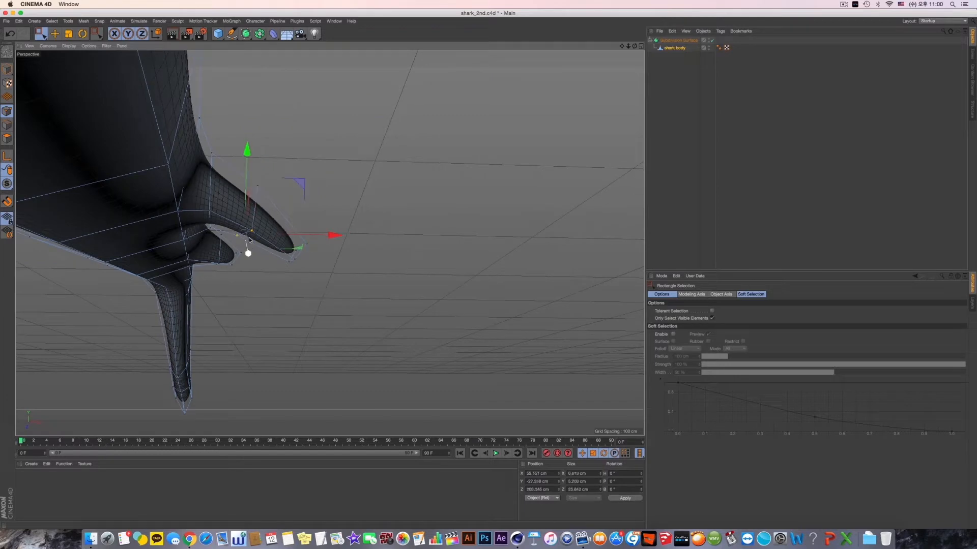
left_click_drag(267, 182, 268, 235, "alt")
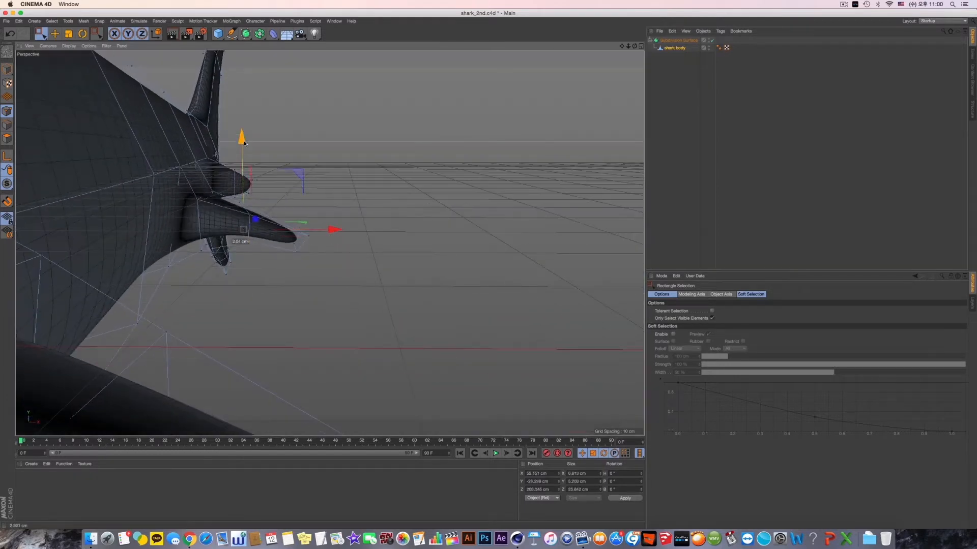
left_click_drag(243, 140, 294, 208, "alt")
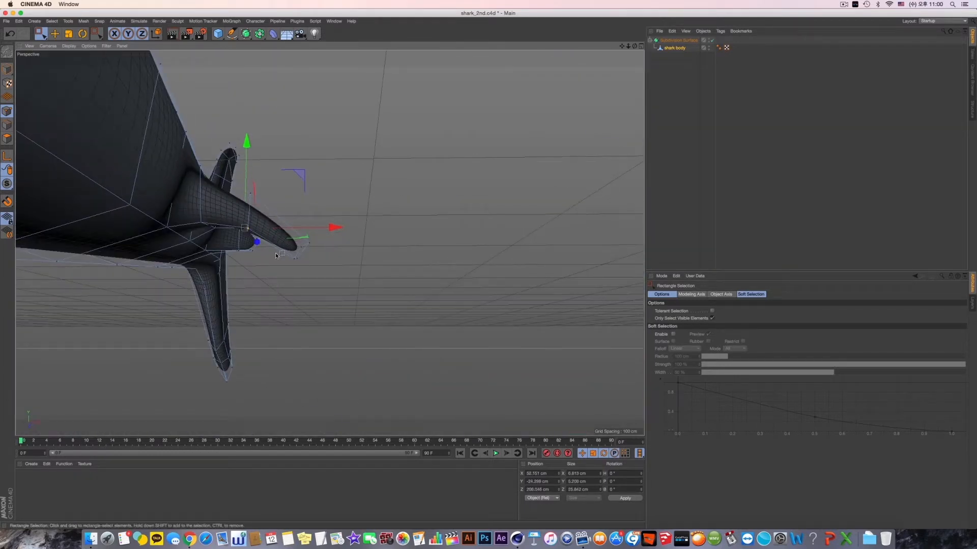
left_click_drag(276, 254, 315, 281)
left_click_drag(298, 172, 378, 309, "alt")
- Raise the lower points of the smaller rear fin about 2.6 cm and select its tip points
left_click_drag(344, 312, 319, 210, "alt")
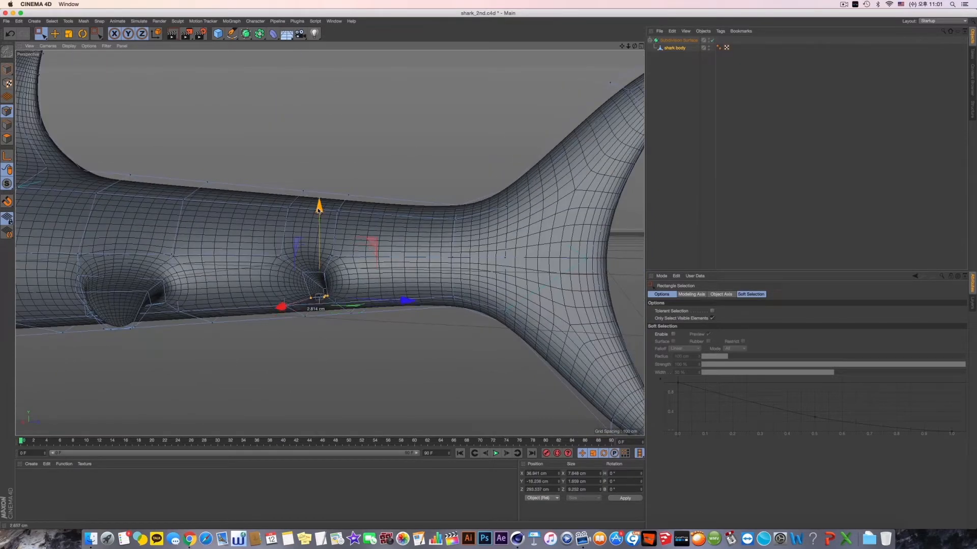
left_click_drag(285, 272, 338, 305, "alt")
right_click_drag(340, 307, 403, 291, "alt")
left_click_drag(364, 262, 365, 262)
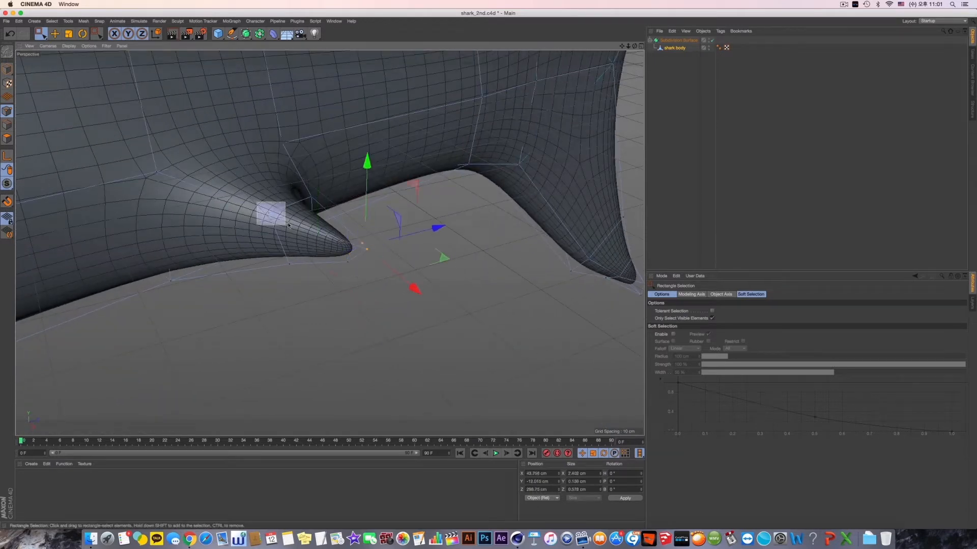
- Select the outer points of the smaller rear fin and reposition them vertically
left_click_drag(289, 226, 289, 226, "shift")
left_click_drag(301, 186, 327, 211, "shift")
left_click_drag(315, 144, 320, 162)
left_click_drag(328, 206, 401, 193, "alt")
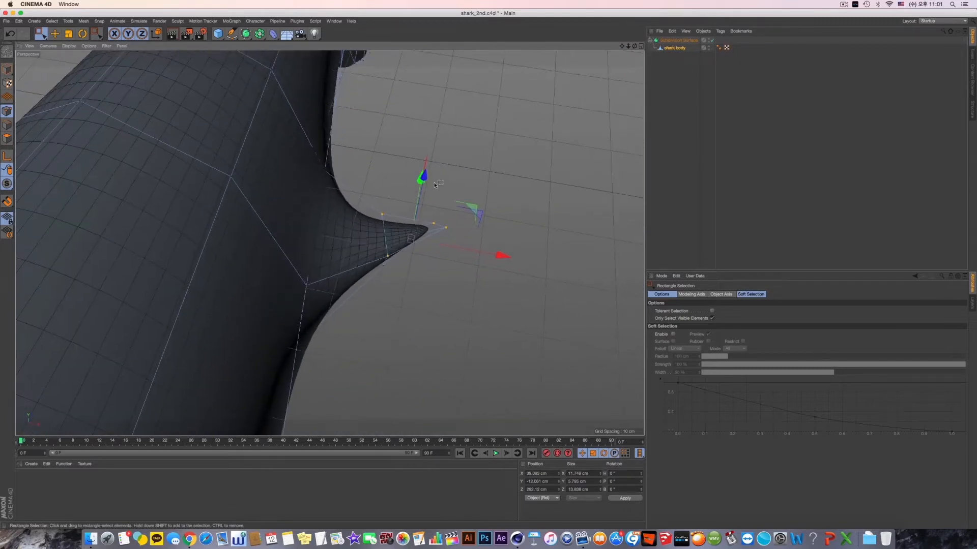
- In the top view, make a Line Cut across the smaller rear fin between its base and middle, and return to the perspective view
key("F2")
middle_click_drag(403, 191, 427, 188, "alt")
right_click(426, 189)
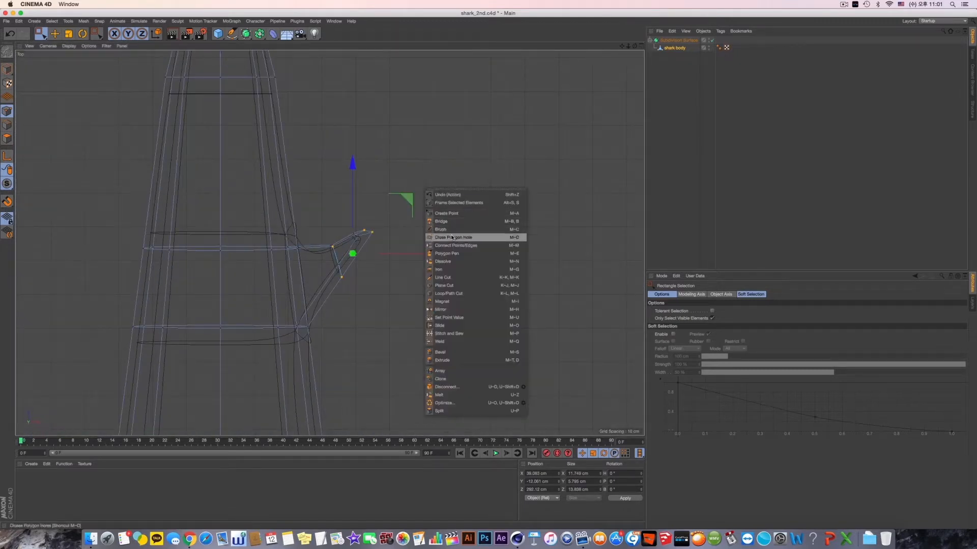
left_click(451, 277)
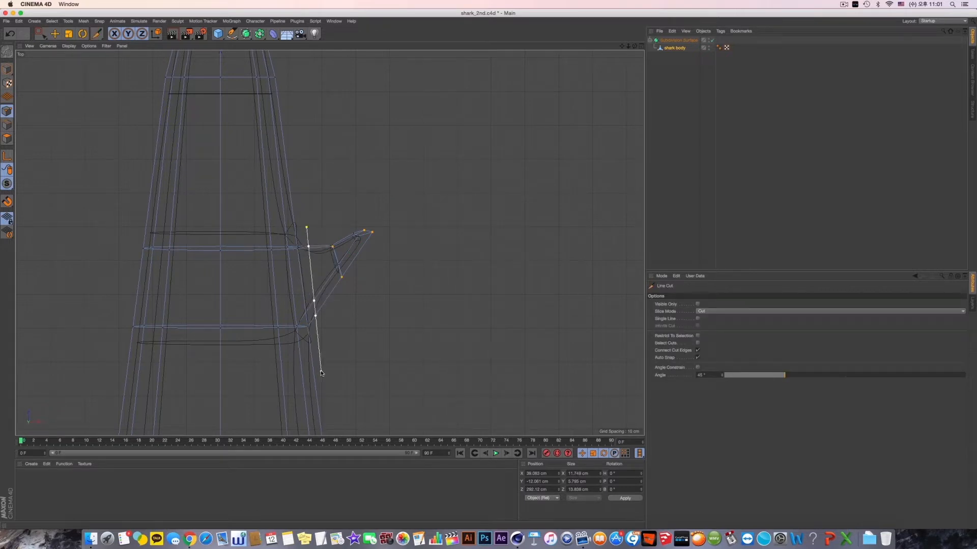
middle_click(342, 257)
middle_click(213, 177)
left_click_drag(264, 239, 311, 211, "alt")
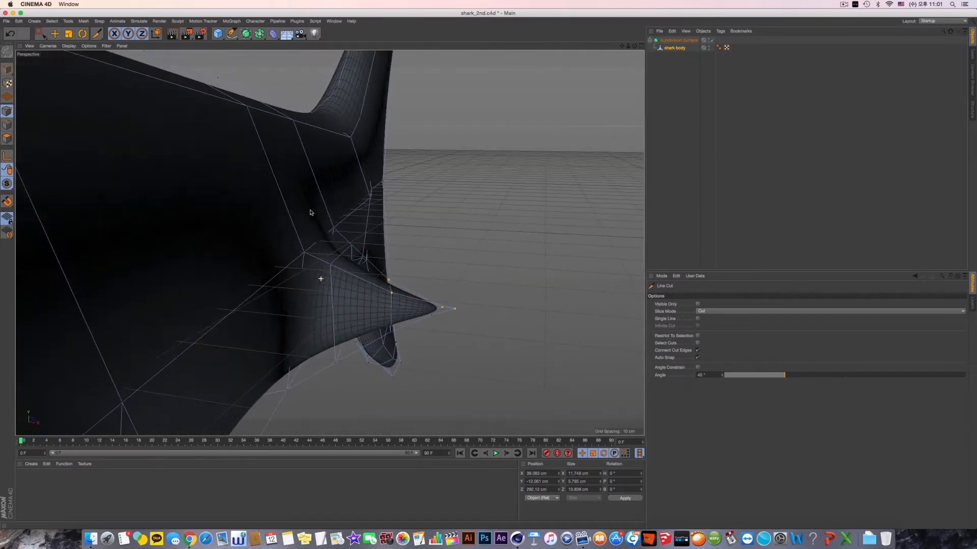
- With Rectangle Selection, select the upper points midway along the smaller rear fin and lower them
left_click(42, 35)
left_click_drag(420, 235, 434, 243, "alt")
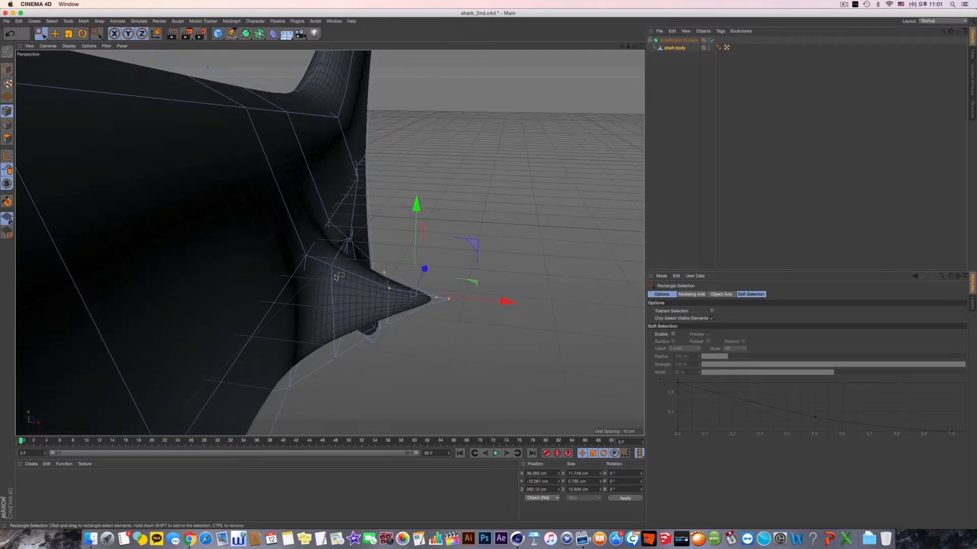
left_click_drag(356, 254, 437, 230, "alt")
left_click_drag(363, 186, 362, 214)
left_click_drag(345, 274, 416, 263, "alt")
left_click_drag(398, 227, 429, 264)
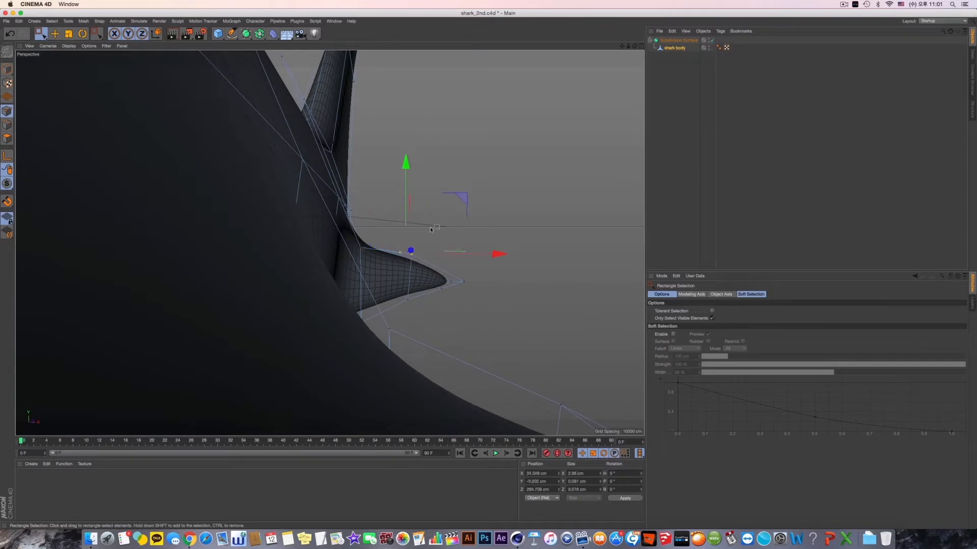
left_click_drag(408, 182, 447, 239, "alt")
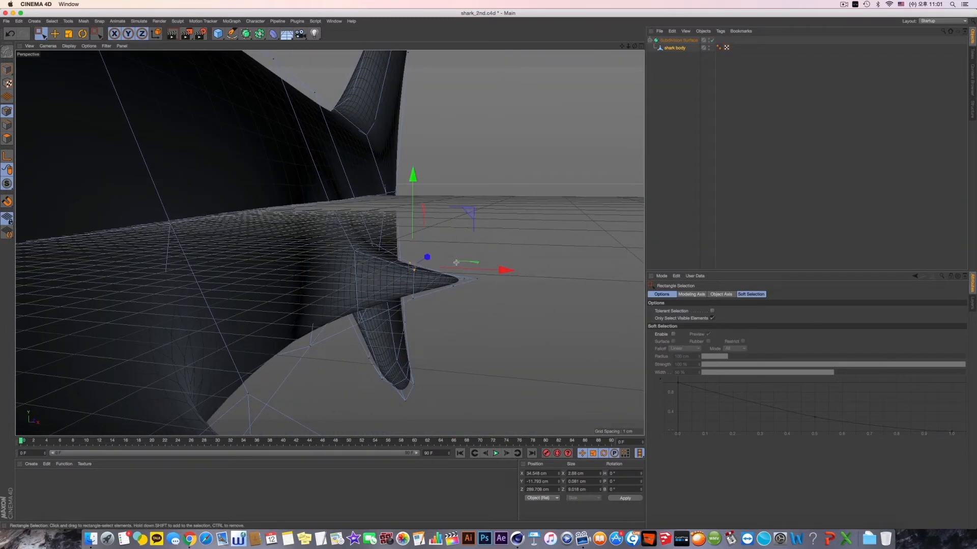
- Select the tip points of the smaller rear fin, lower them and frame the selection
left_click_drag(468, 201, 445, 330)
key("s")
scroll(445, 330, "down", 5)
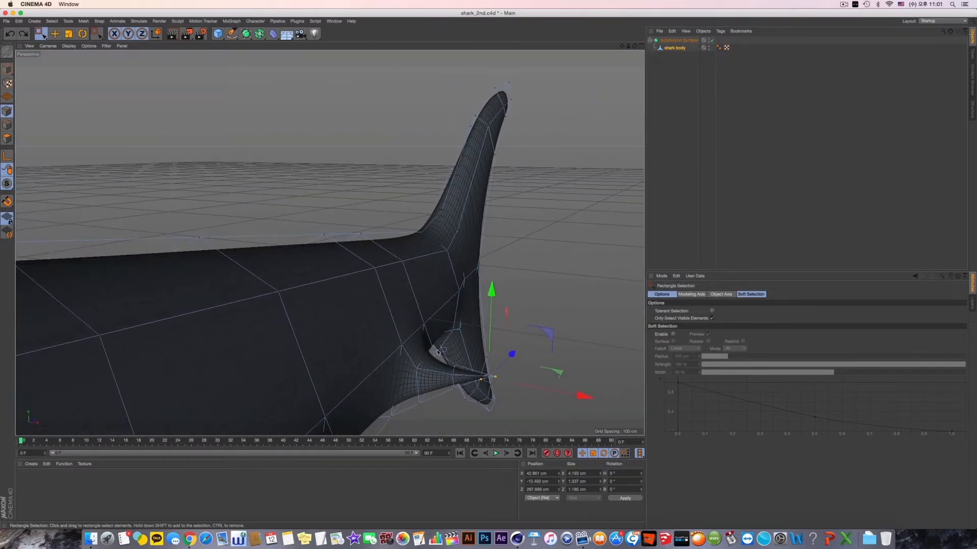
left_click_drag(443, 295, 460, 320, "alt")
key("s")
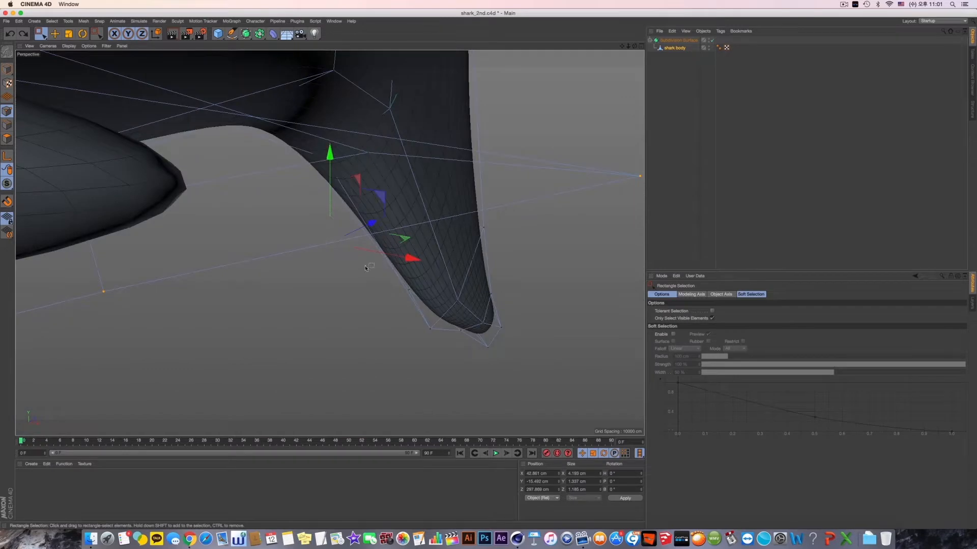
left_click_drag(364, 265, 351, 241, "alt")
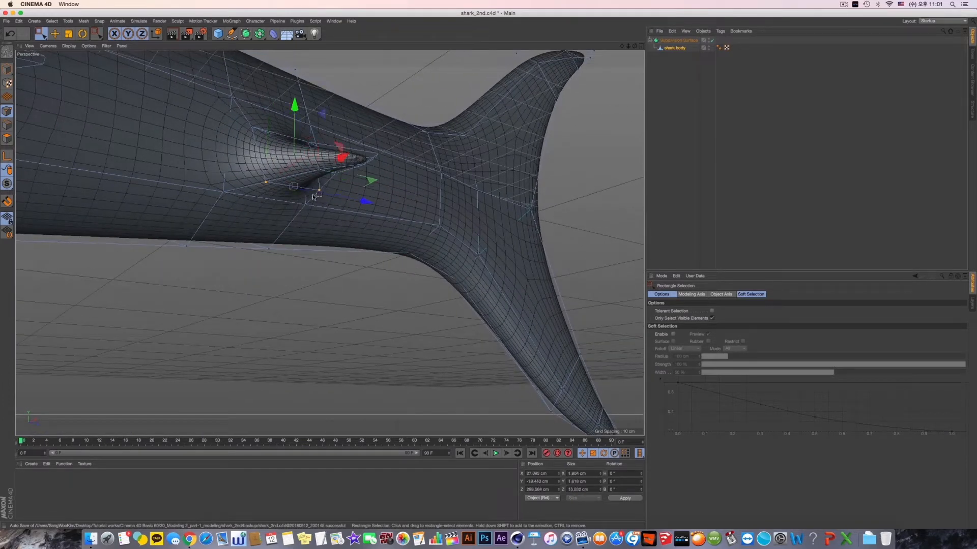
- Select the lower points midway along the smaller rear fin and adjust their height
left_click_drag(312, 196, 326, 217, "alt")
left_click_drag(298, 105, 360, 183)
left_click_drag(368, 218, 447, 213, "alt")
left_click_drag(487, 163, 379, 285)
- Select the smaller rear fin's tip points again, adjust their height and undo the last change
left_click_drag(429, 251, 467, 308, "alt")
left_click_drag(451, 297, 464, 205, "alt")
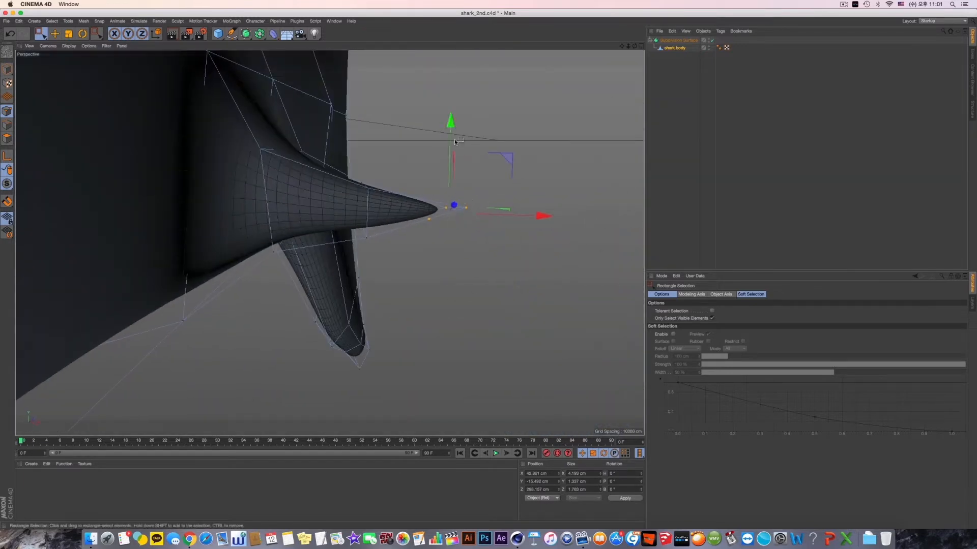
left_click_drag(450, 134, 560, 249)
key("super+z")
left_click_drag(437, 189, 394, 252)
- Turn off the Subdivision Surface and move a single tip point of the smaller rear fin along the X axis
left_click(712, 40)
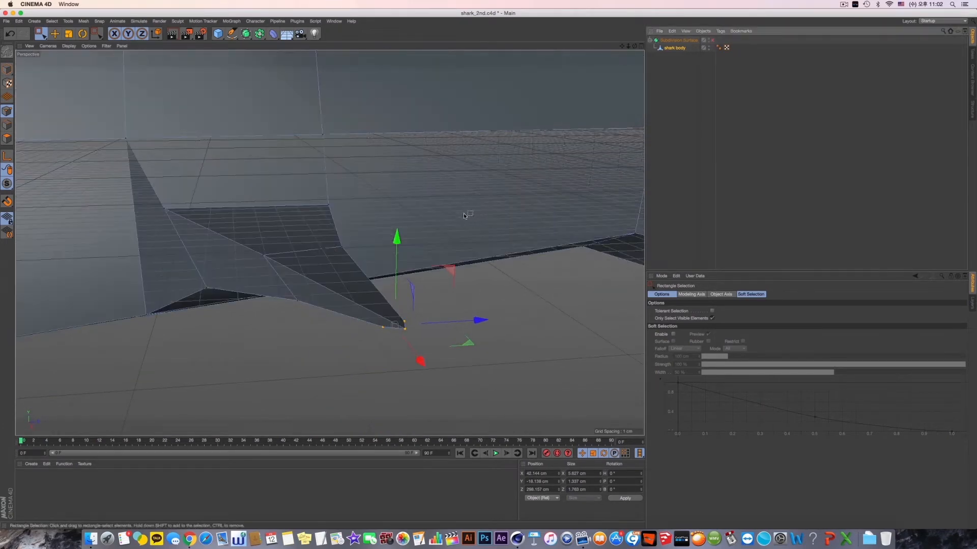
left_click_drag(463, 212, 364, 369, "alt")
middle_click_drag(365, 368, 367, 328, "alt")
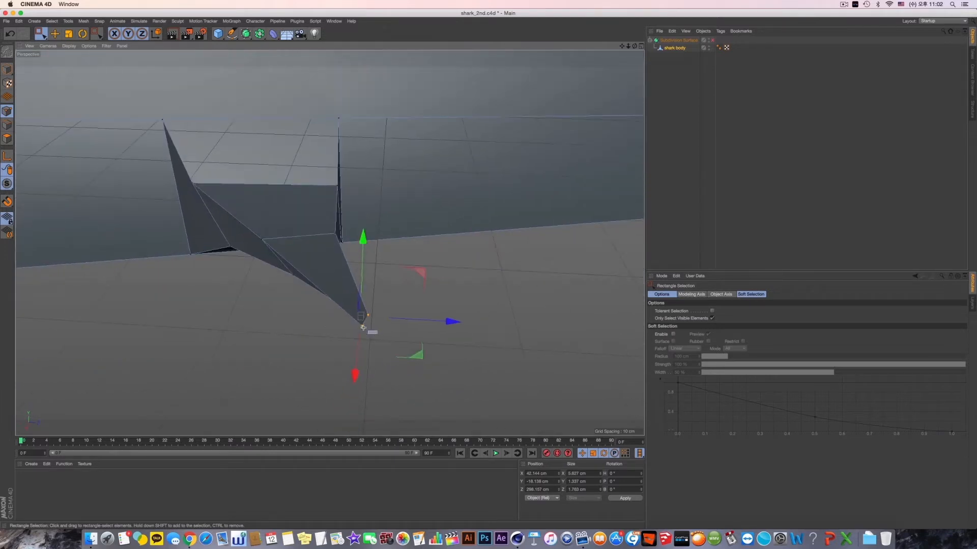
left_click(362, 325)
right_click_drag(365, 314, 402, 357, "alt")
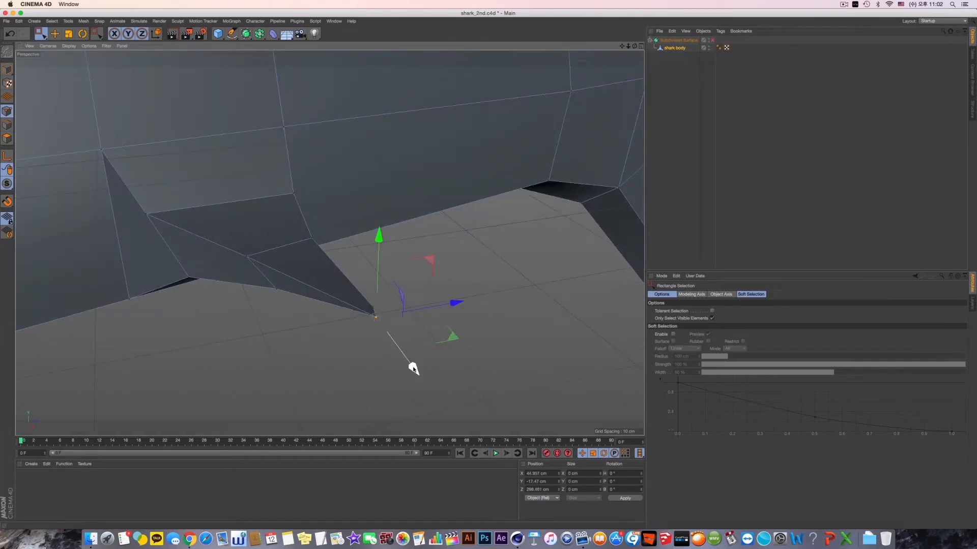
left_click_drag(431, 304, 376, 277, "alt")
- Select another tip point of the smaller rear fin and adjust its height
left_click_drag(349, 316, 401, 271, "alt")
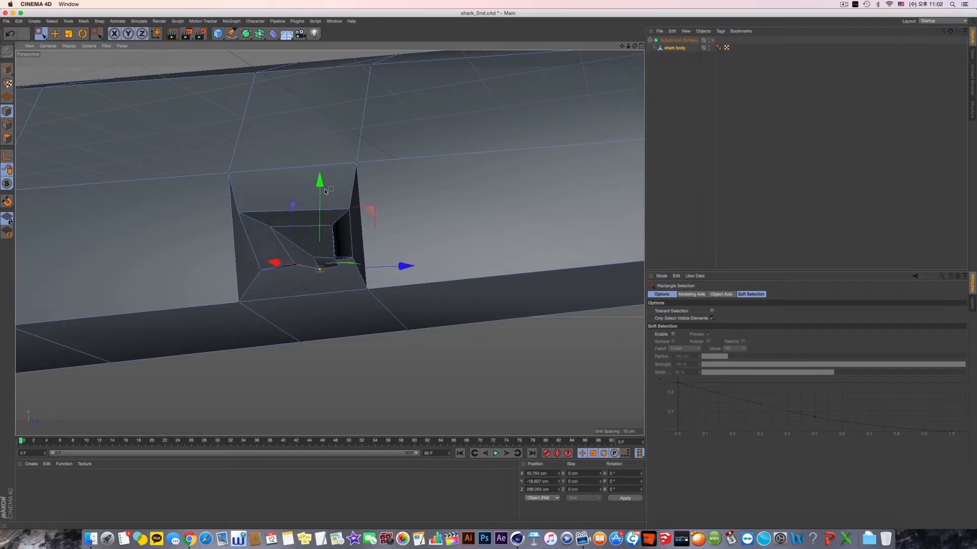
left_click_drag(326, 191, 310, 146, "alt")
left_click_drag(312, 166, 420, 234, "alt")
- Select a single point at the smaller rear fin's tip and move it outward along the X axis
left_click_drag(451, 315, 326, 262)
left_click_drag(334, 268, 275, 299, "alt")
left_click(285, 252)
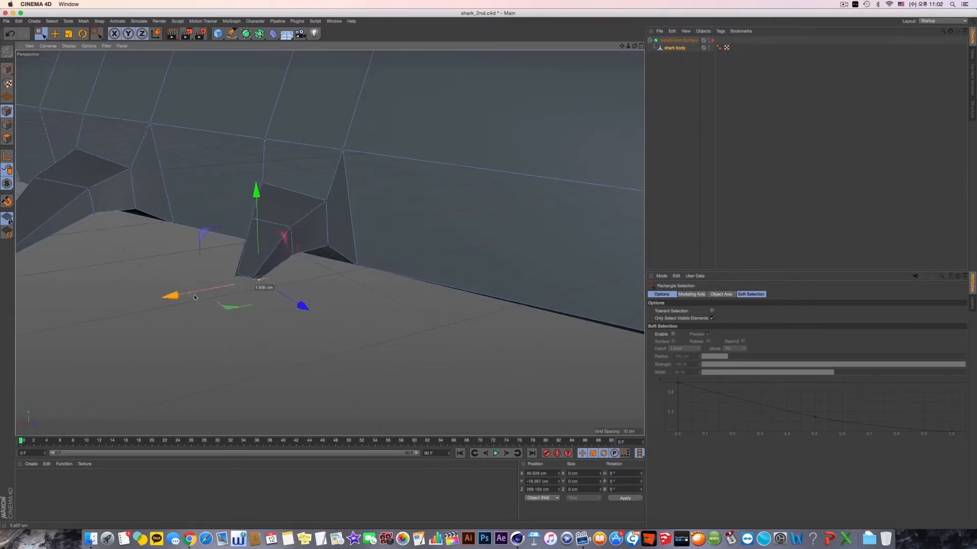
left_click_drag(186, 299, 176, 301)
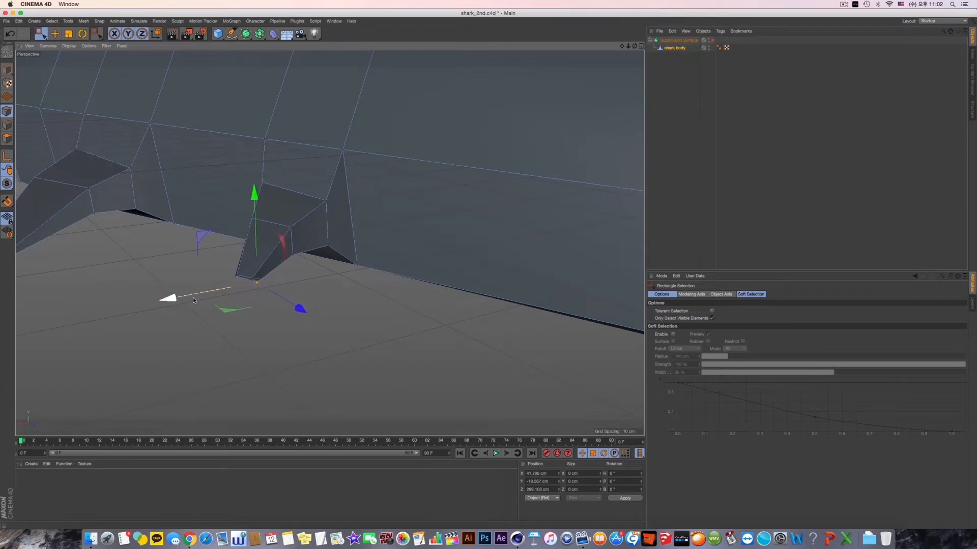
- Select the two rear-edge points midway along the smaller rear fin and shift them along the Z axis
left_click_drag(229, 284, 304, 249, "alt")
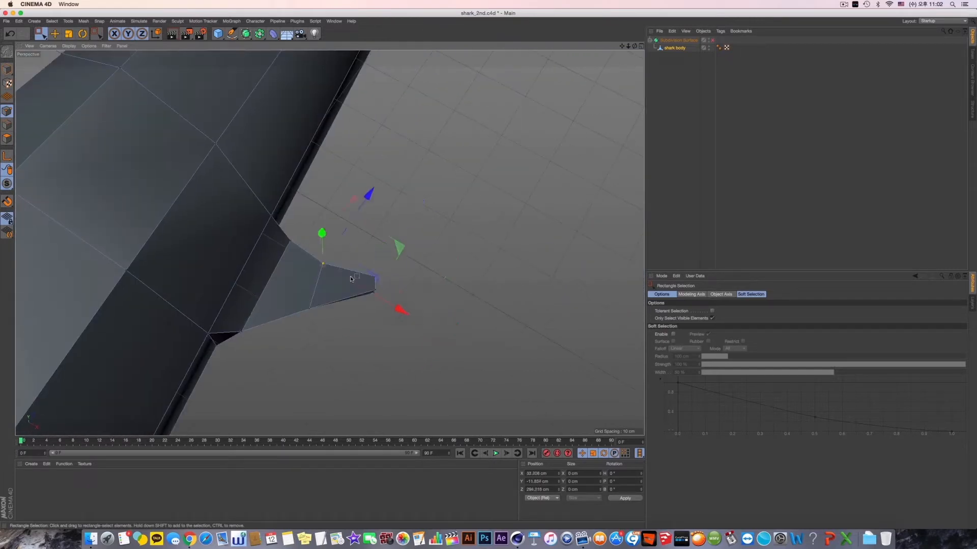
left_click_drag(350, 279, 339, 313, "alt")
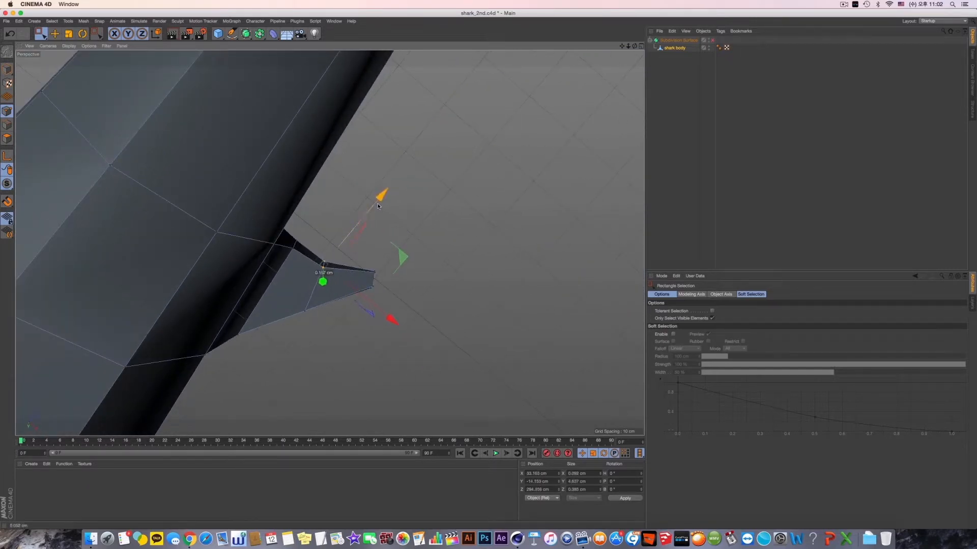
left_click_drag(346, 248, 346, 246, "alt")
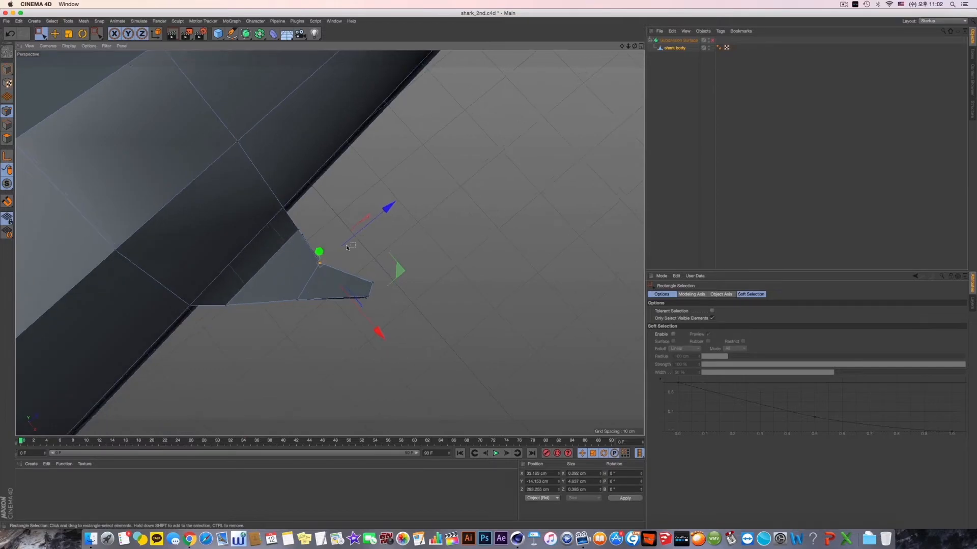
- Turn the Subdivision Surface back on to check the rear fins and switch to model mode with the Move tool
left_click(713, 40)
left_click_drag(358, 290, 356, 257, "alt")
right_click_drag(440, 298, 374, 313, "alt")
left_click_drag(374, 313, 370, 233, "alt")
right_click_drag(371, 233, 296, 272, "alt")
left_click_drag(296, 272, 385, 286, "alt")
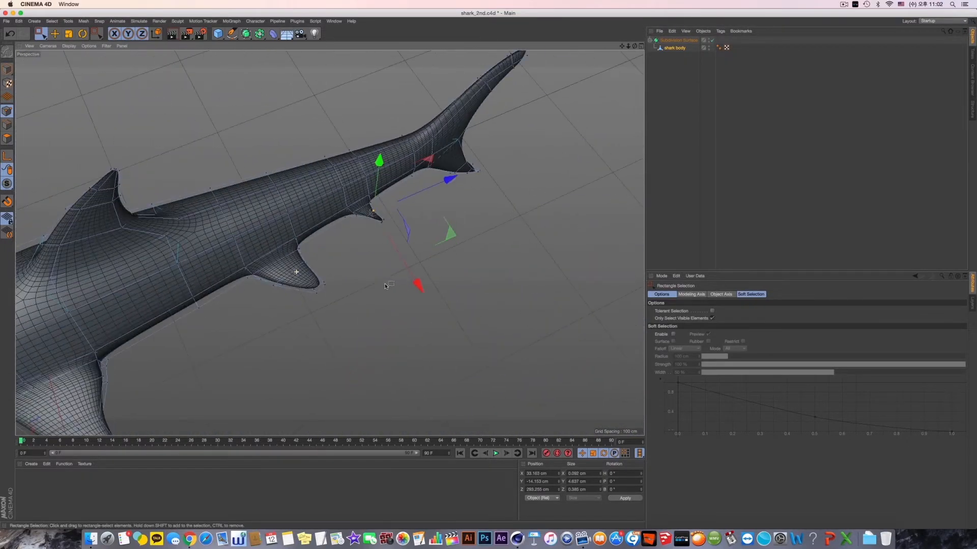
middle_click_drag(385, 287, 448, 276, "alt")
left_click(7, 70)
left_click(55, 34)
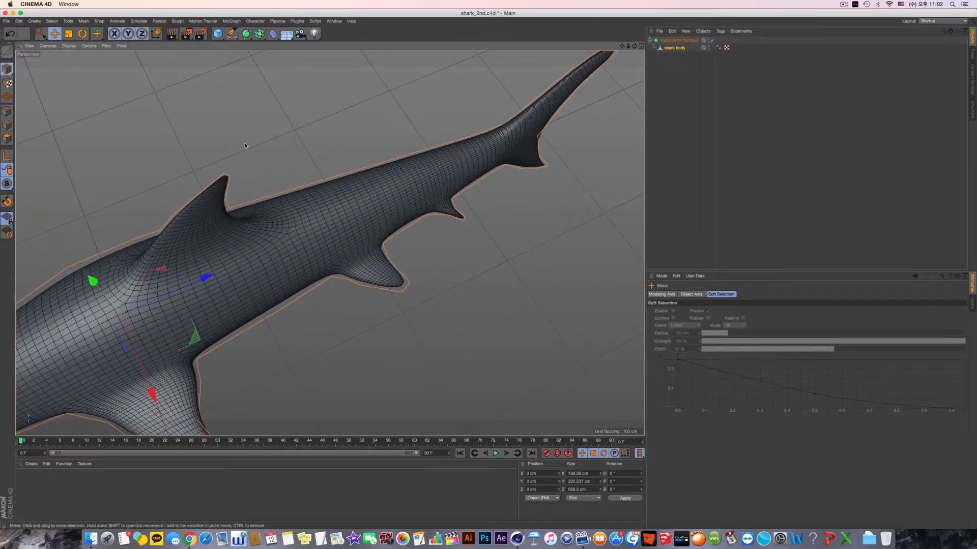
- Examine the smoothed shark's body and fins from several angles
left_click_drag(402, 204, 383, 253, "alt")
right_click_drag(382, 253, 486, 262, "alt")
left_click_drag(486, 262, 525, 243, "alt")
right_click_drag(524, 243, 436, 277, "alt")
left_click_drag(330, 243, 417, 201, "alt")
right_click_drag(417, 201, 410, 216, "alt")
left_click_drag(410, 216, 434, 220, "alt")
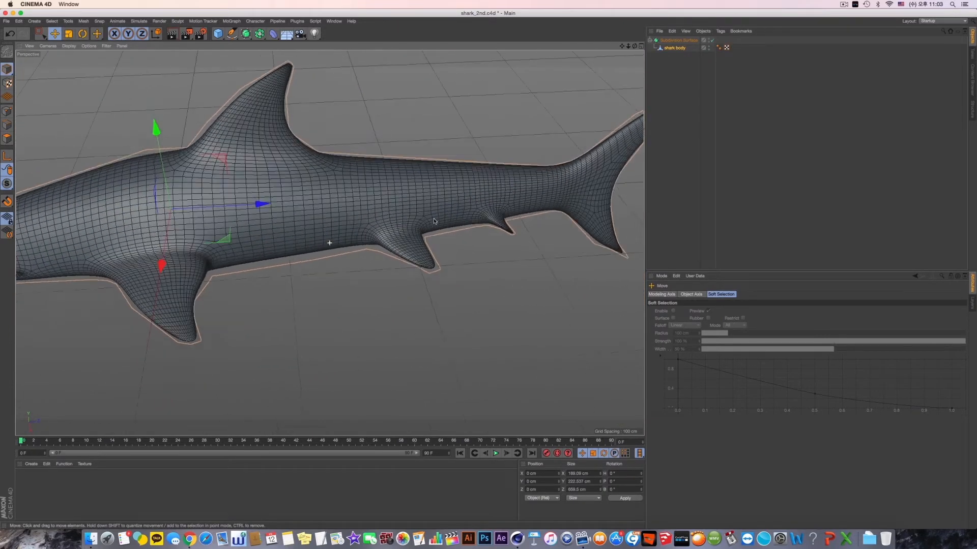
right_click_drag(434, 220, 415, 235, "alt")
left_click_drag(415, 236, 136, 235, "alt")
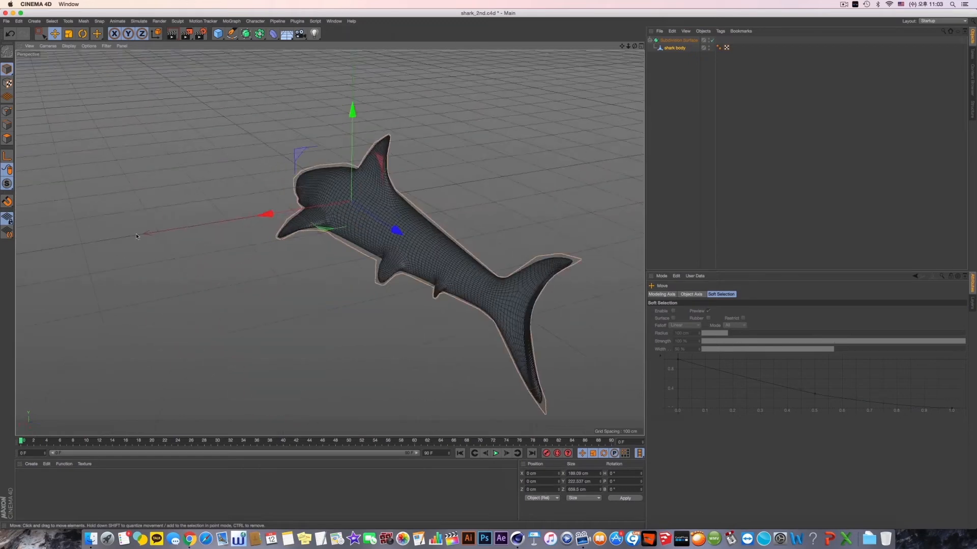
- Turn off the Subdivision Surface and select the shark body object to work on the head
left_click(712, 40)
left_click(677, 48)
left_click_drag(224, 239, 353, 206, "alt")
right_click_drag(353, 206, 395, 245, "alt")
left_click_drag(395, 242, 323, 236, "alt")
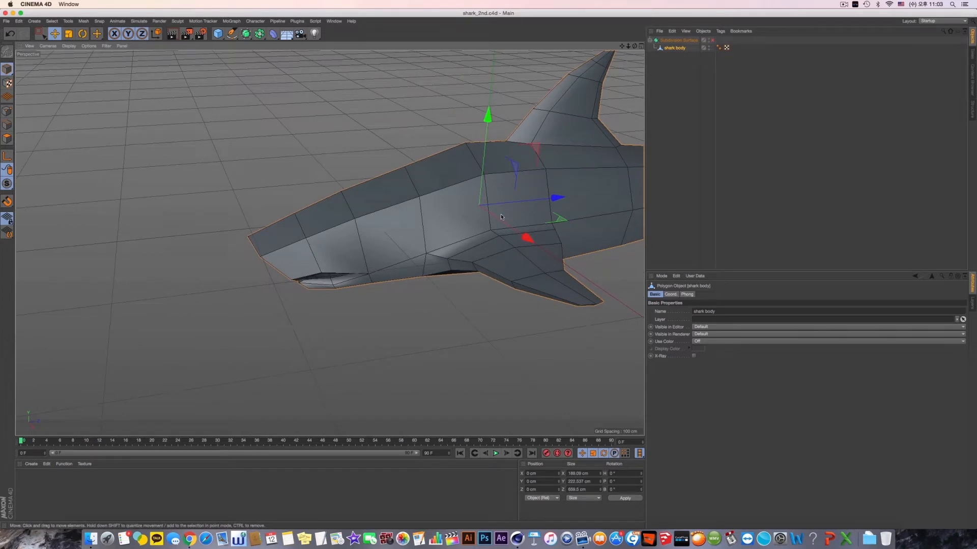
- Switch to Finder, open shark.jpg to study the shark's head, and close it to return to the model
key("super+Tab")
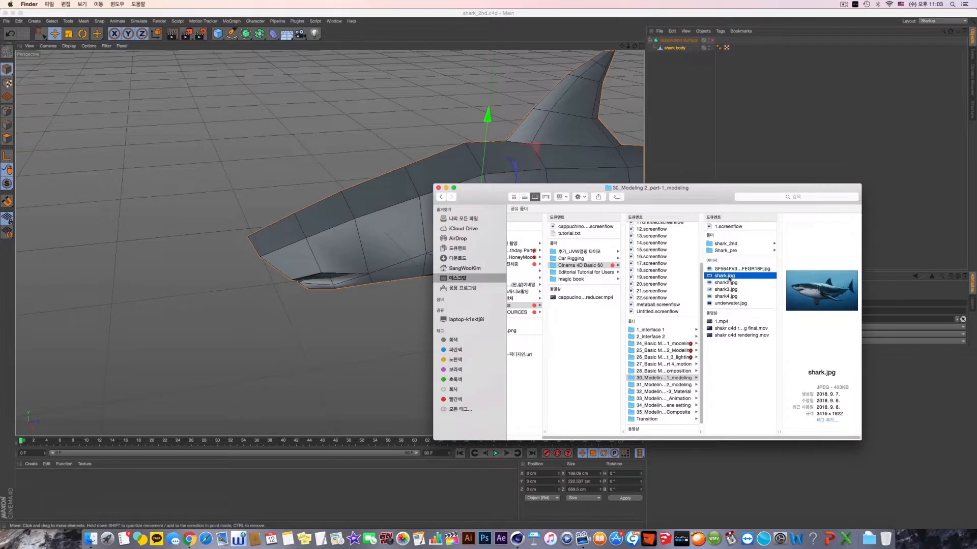
double_click(725, 276)
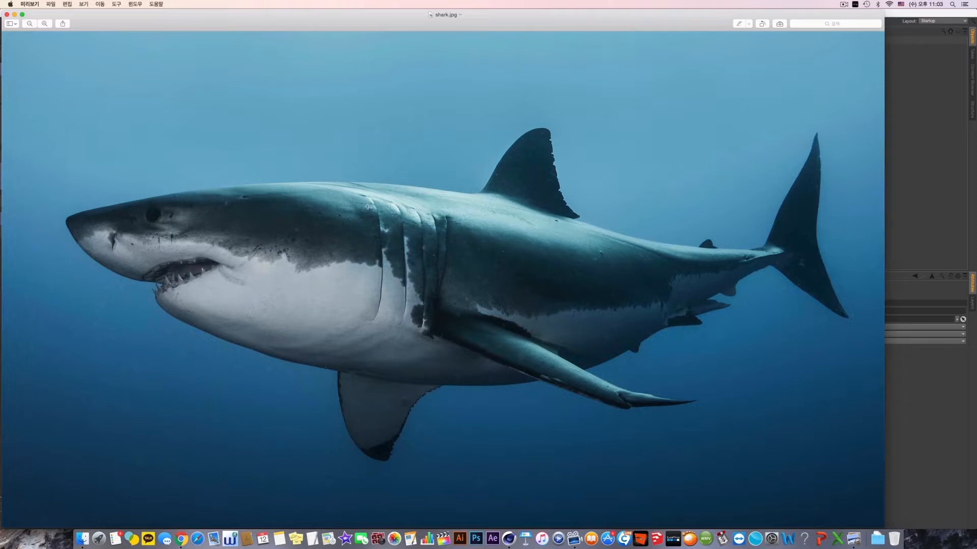
key("super+q")
left_click_drag(331, 220, 321, 198, "alt")
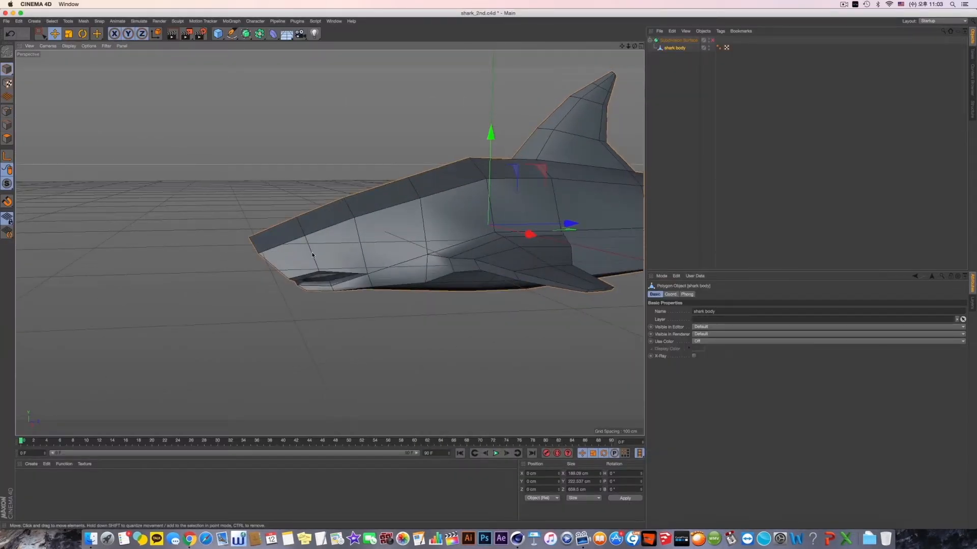
- Switch to Finder, browse the shark photos, open shark4.jpg to study the eye position, and close it to return to the model
scroll(312, 255, "up", 5)
key("super+Tab")
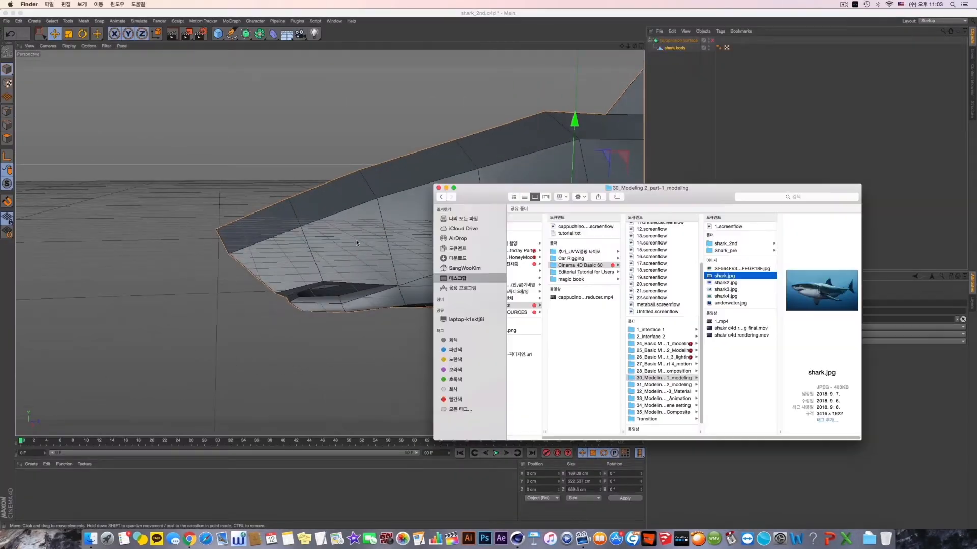
left_click(738, 283)
left_click(737, 290)
left_click(735, 296)
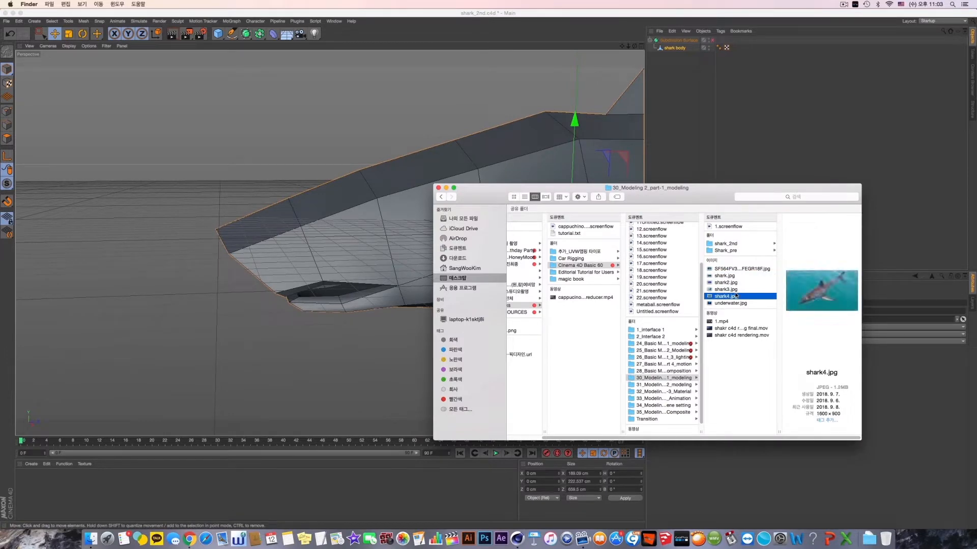
double_click(736, 295)
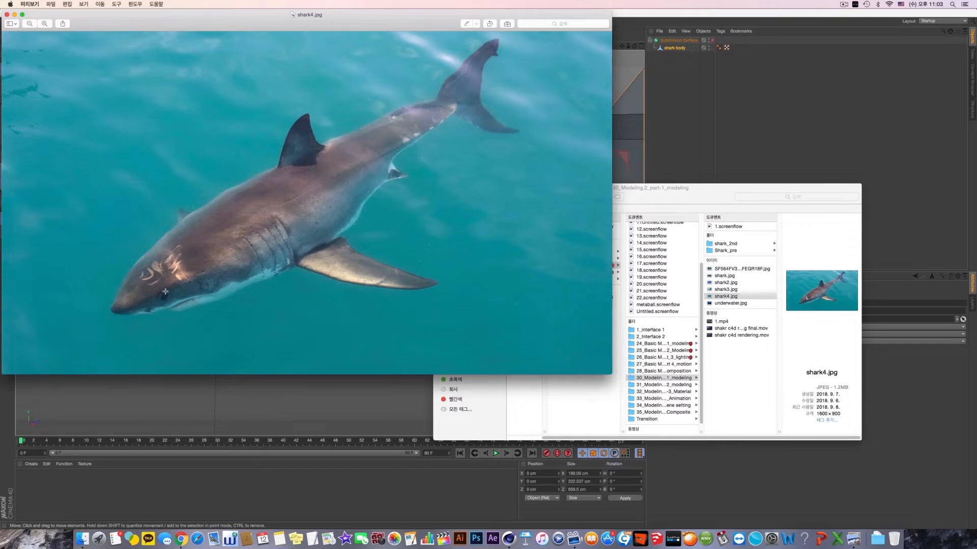
key("super+q")
key("super+Tab")
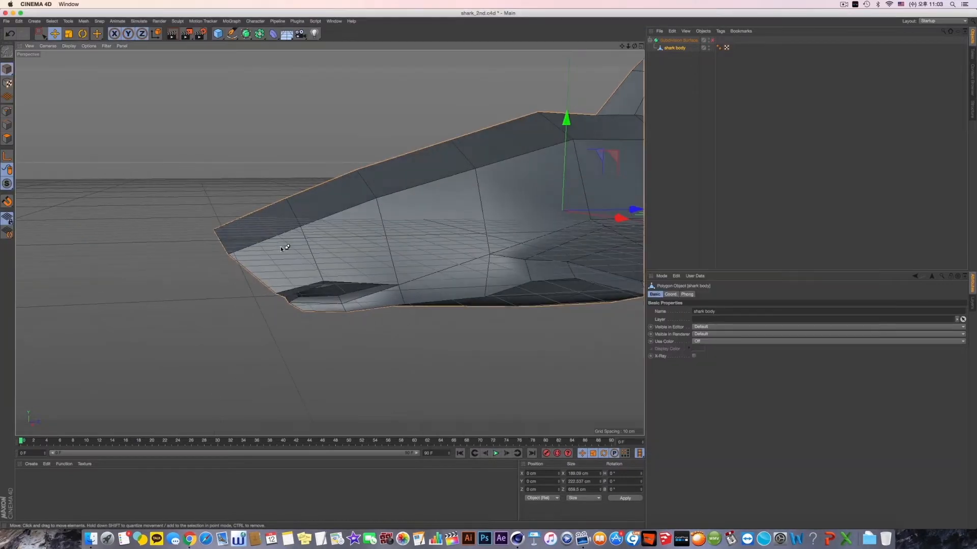
- In point mode, select the point on the side of the head above the mouth and bevel it about 7.6 cm as an eye outline
key("super+Tab")
mouse_move(307, 267)
left_mouse_down("alt")
mouse_move(325, 285)
mouse_move(291, 277)
left_mouse_up("alt")
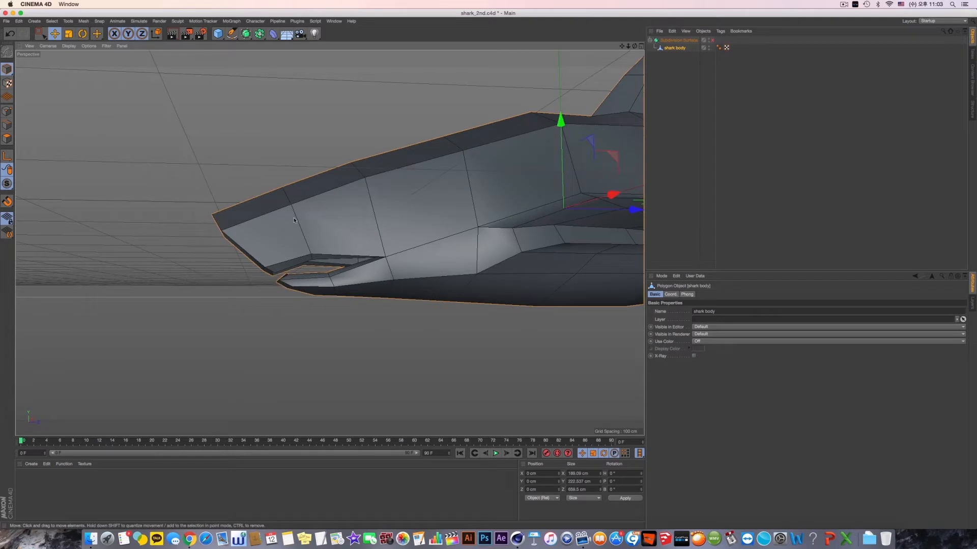
scroll(292, 208, "up", 3)
left_click_drag(292, 208, 180, 164, "alt")
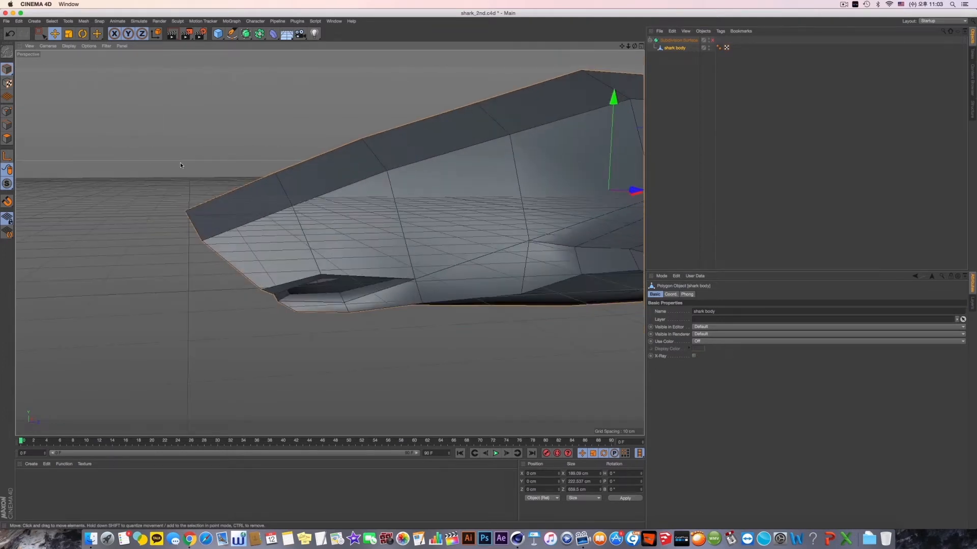
left_click(7, 111)
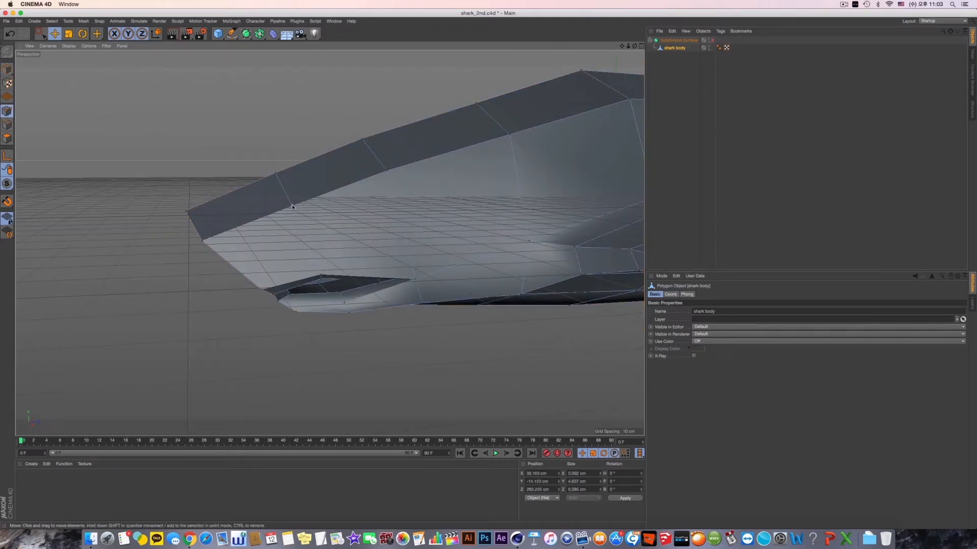
left_click_drag(322, 234, 422, 242, "alt")
scroll(306, 252, "up", 3)
scroll(364, 294, "down", 3)
right_click(422, 242)
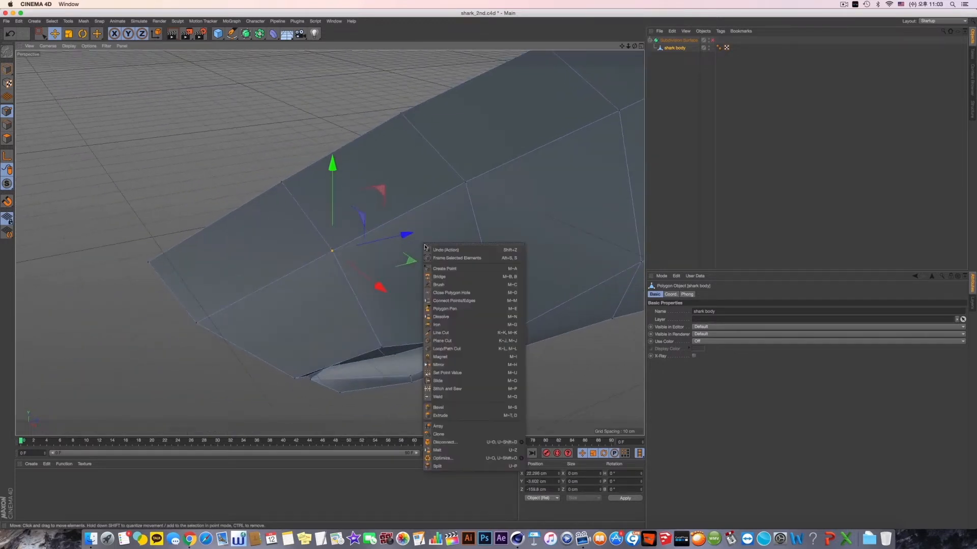
left_click_drag(311, 250, 319, 255, "alt")
right_click(456, 237)
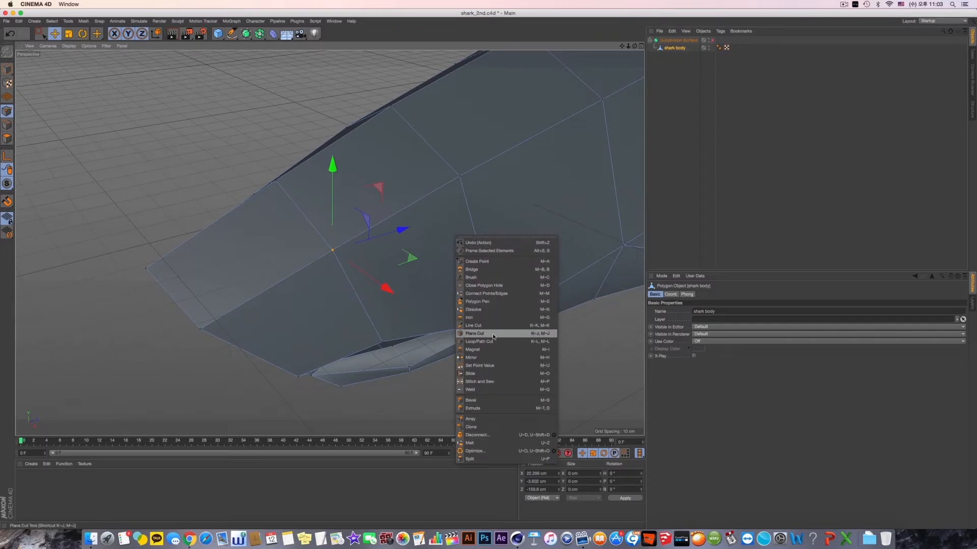
left_click(487, 402)
left_click_drag(487, 401, 489, 390, "alt")
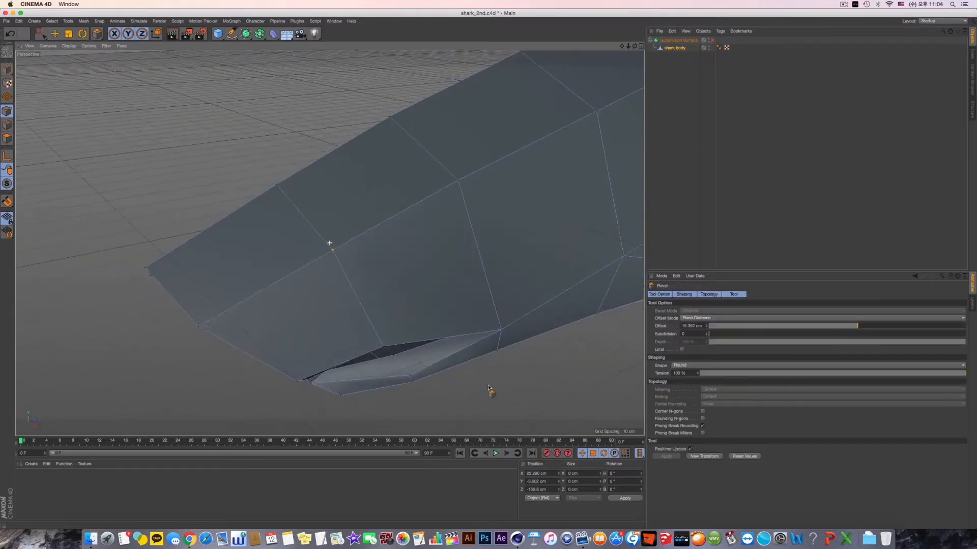
left_click_drag(419, 280, 440, 280)
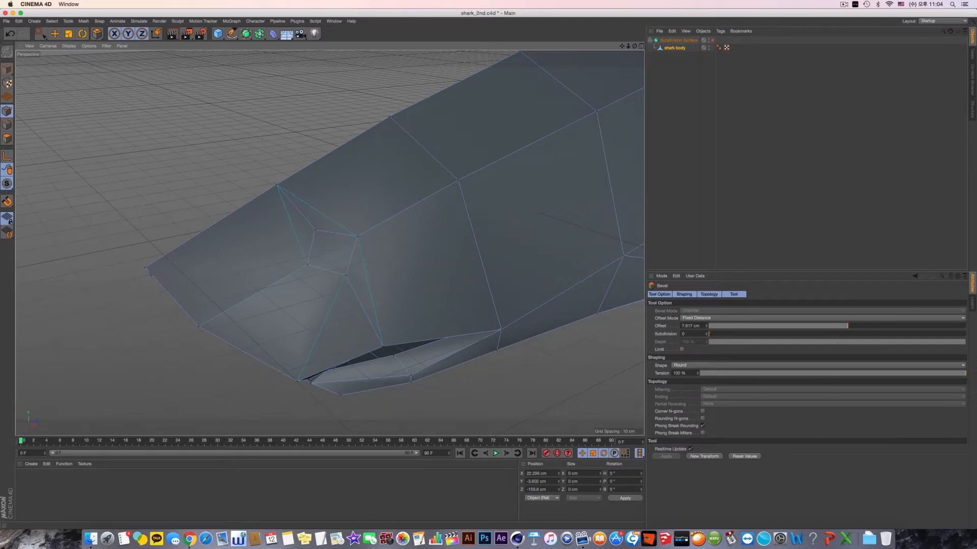
mouse_move(418, 297)
left_mouse_down("alt")
mouse_move(447, 280)
mouse_move(386, 274)
mouse_move(394, 281)
left_mouse_up("alt")
- Switch to Finder, open shark.jpg to compare the eye's size and placement, and return to the model
key("super+Tab")
key("super+Tab")
key("super+Tab")
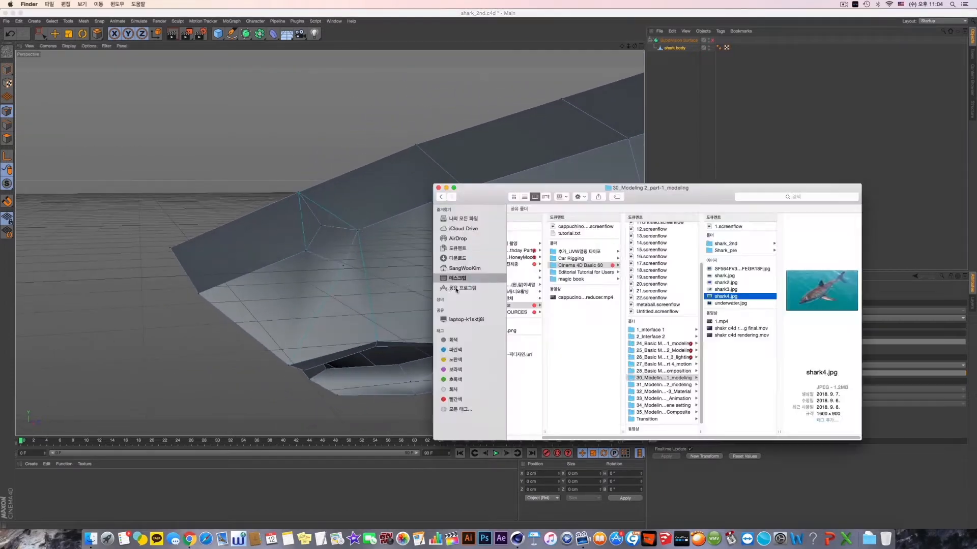
double_click(721, 297)
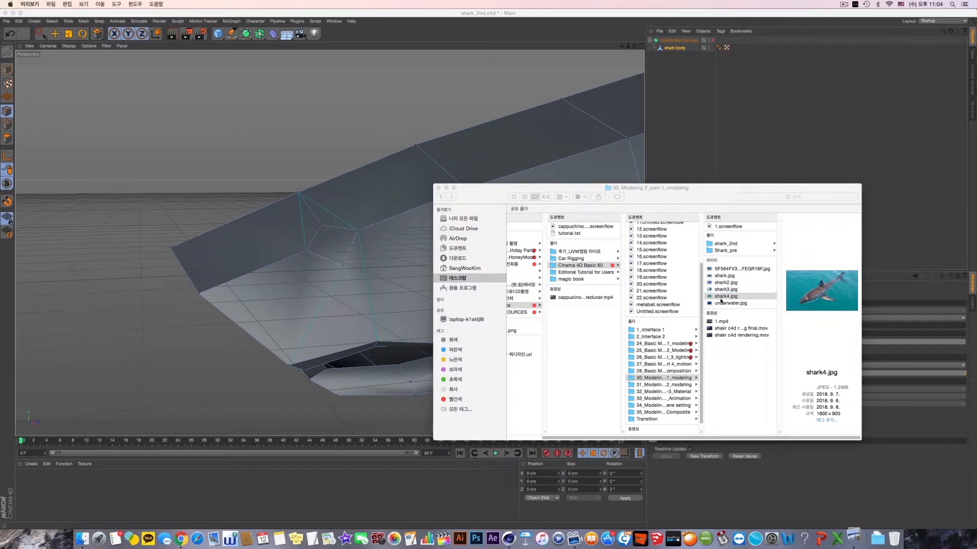
key("super+q")
left_click(724, 275)
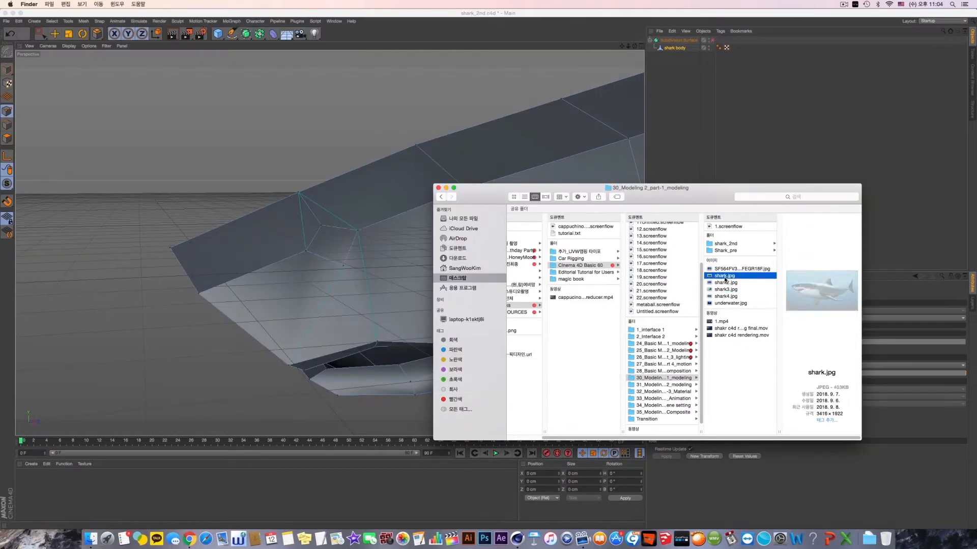
double_click(724, 277)
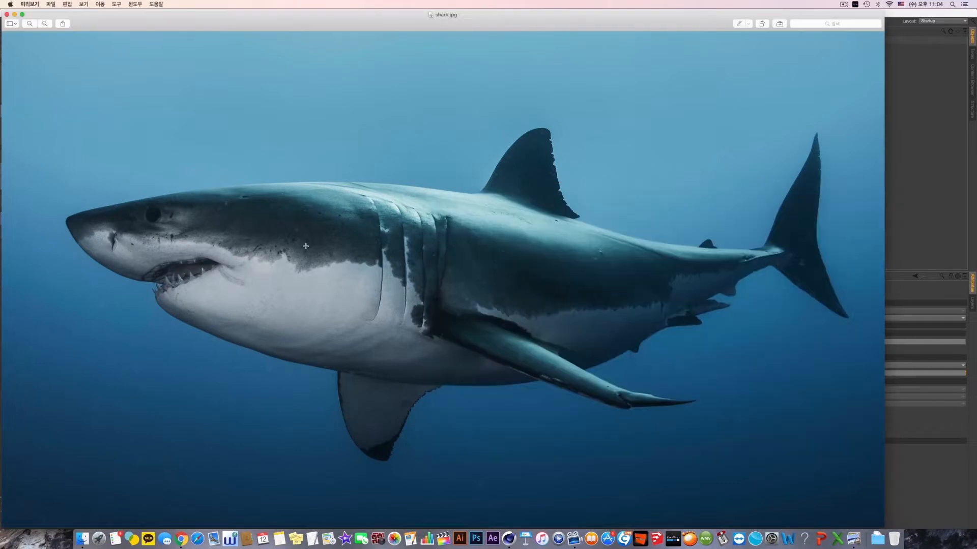
left_click(307, 250)
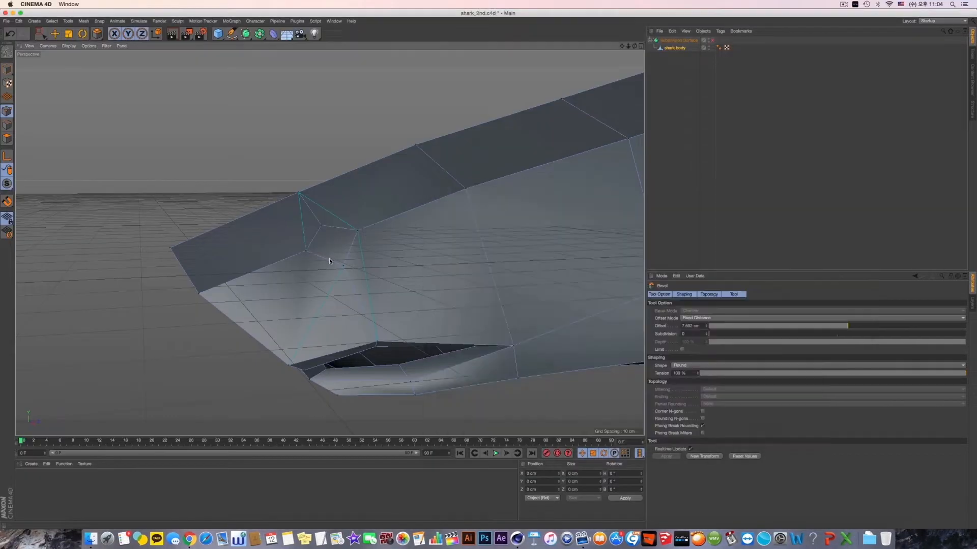
- Undo the eye bevel and bevel the same point again with an offset of about 8.1 cm
key("super+z")
left_click_drag(351, 254, 401, 254)
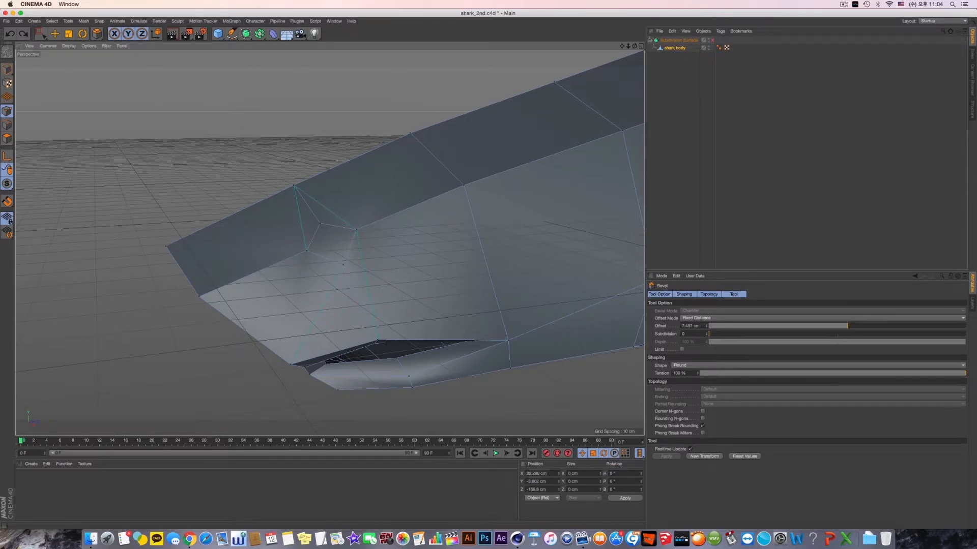
left_click(342, 158)
- Examine the shark's low-poly body and the new eye outline from several angles
left_click_drag(336, 198, 341, 280, "alt")
scroll(314, 215, "up", 4)
scroll(380, 192, "down", 12)
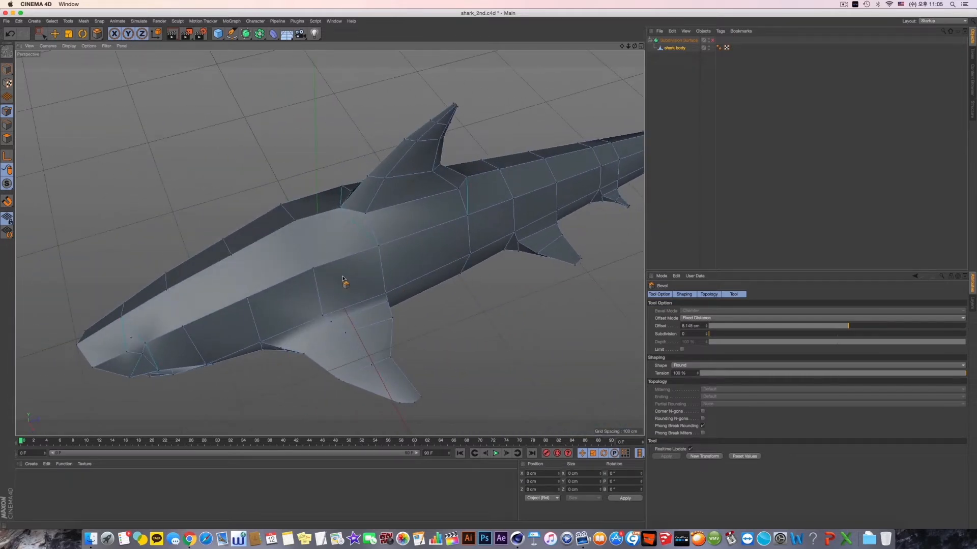
left_click_drag(421, 302, 389, 270, "alt")
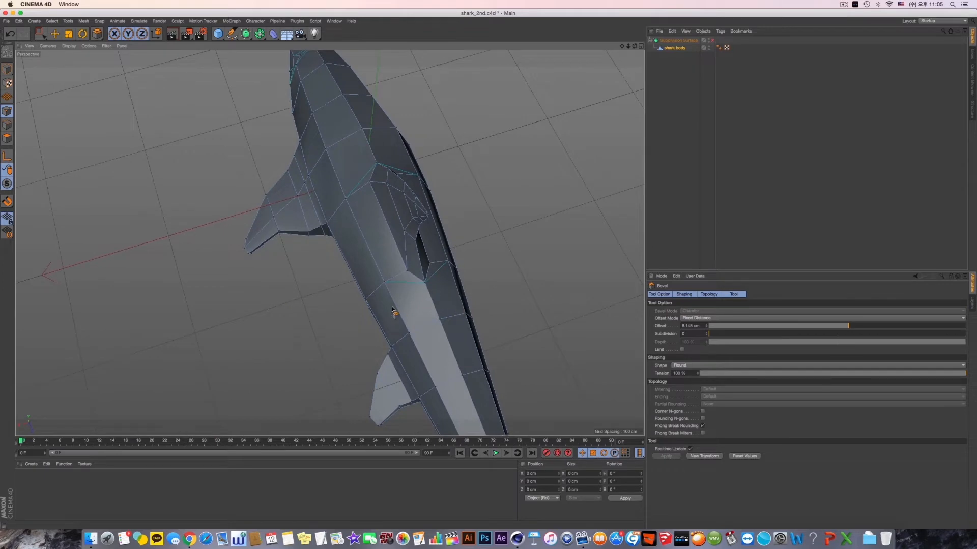
left_click_drag(359, 306, 433, 278, "alt")
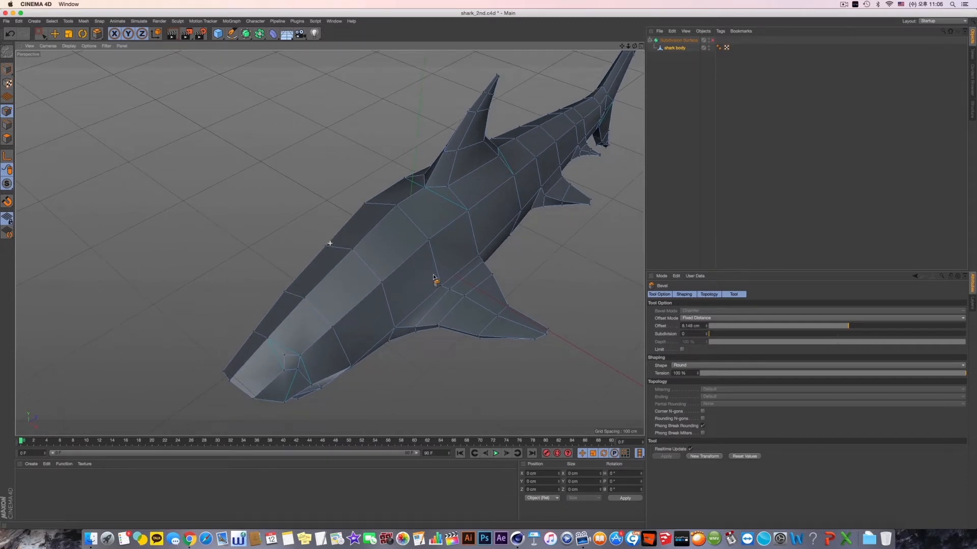
left_click_drag(433, 277, 367, 308, "alt")
middle_click_drag(285, 358, 332, 295, "alt")
scroll(374, 285, "up", 5)
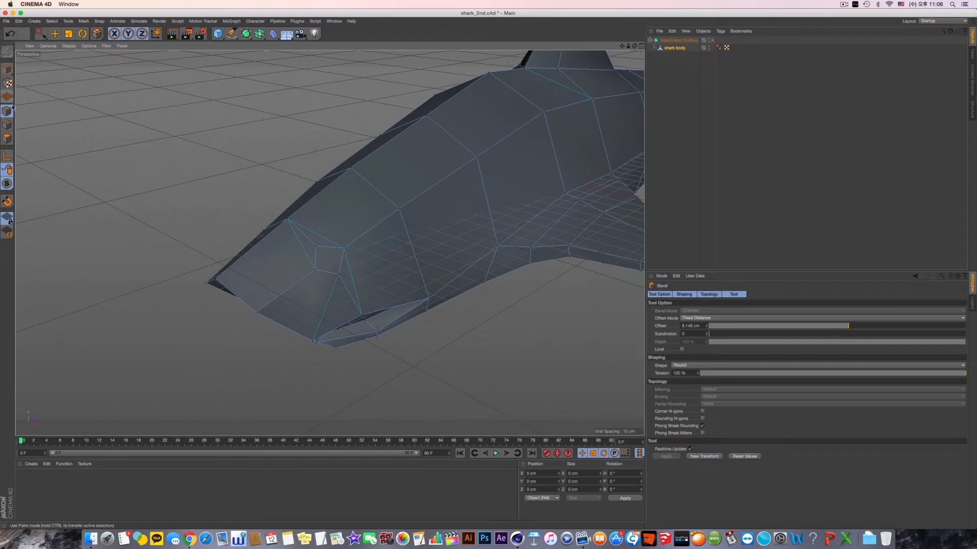
- Activate the Move tool, switch to polygon mode and select the small four-sided eye polygon on the head
left_click(55, 34)
left_click_drag(330, 298, 325, 275, "alt")
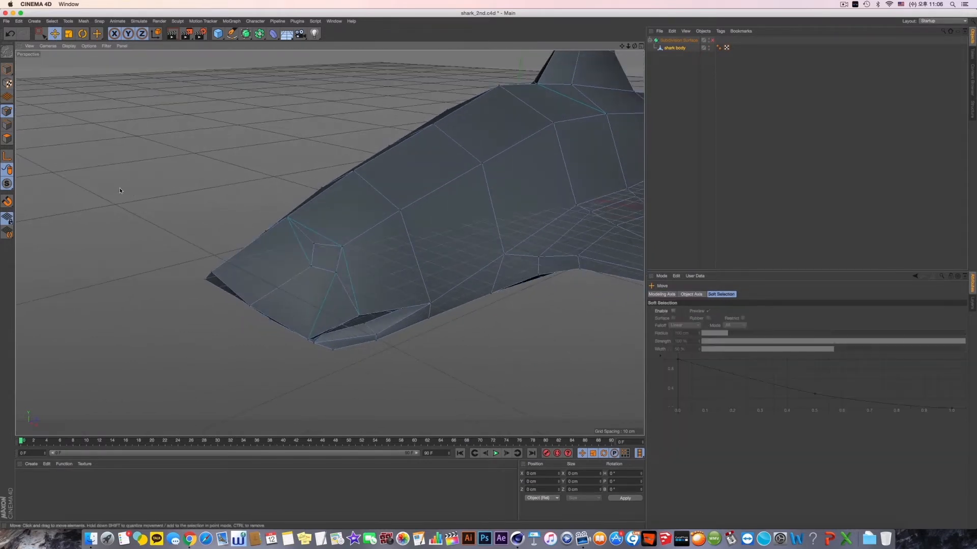
left_click(9, 139)
left_click(325, 249)
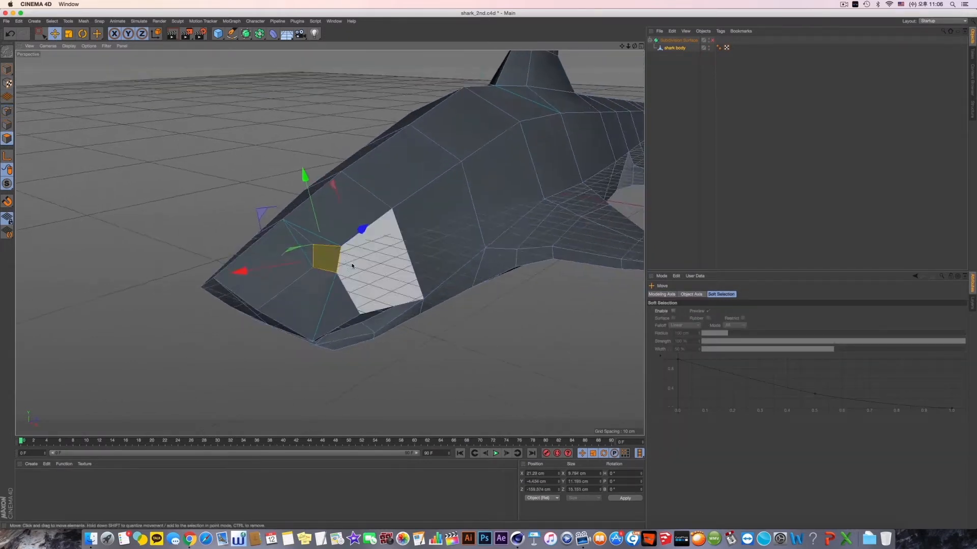
scroll(376, 262, "up", 5)
left_click_drag(393, 264, 404, 261, "alt")
scroll(405, 259, "up", 3)
- Inset the eye polygon slightly with Extrude Inner and extrude it inward about 3.8 cm
right_click(422, 243)
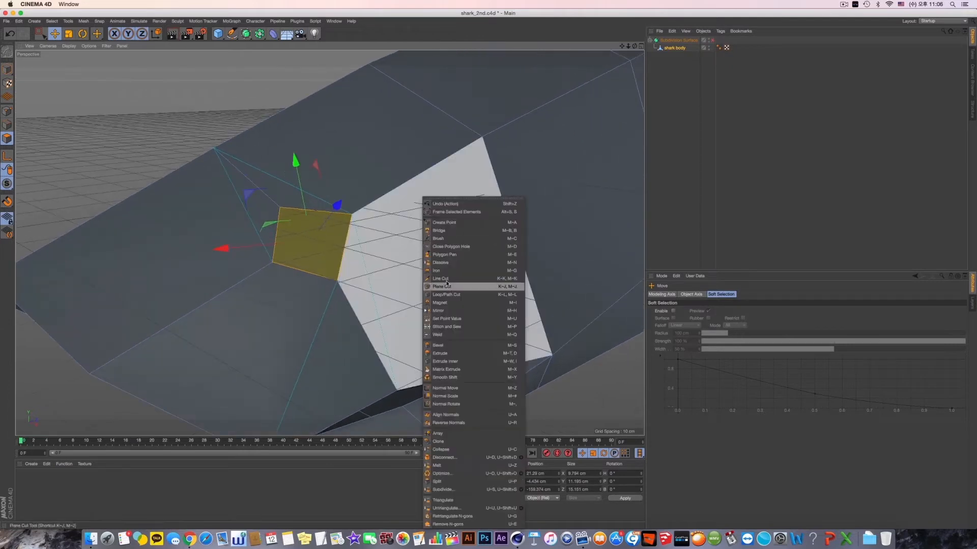
left_click(463, 360)
right_click(463, 196)
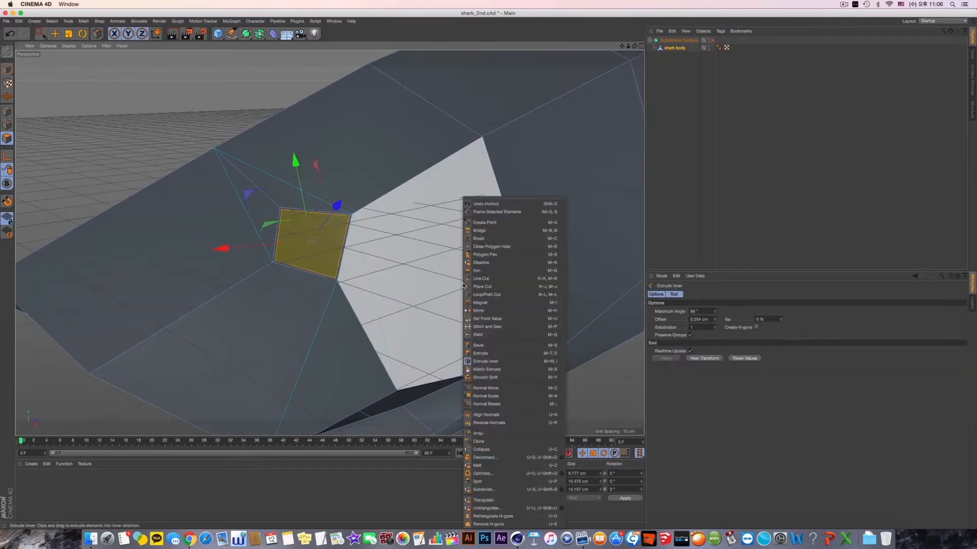
left_click(475, 349)
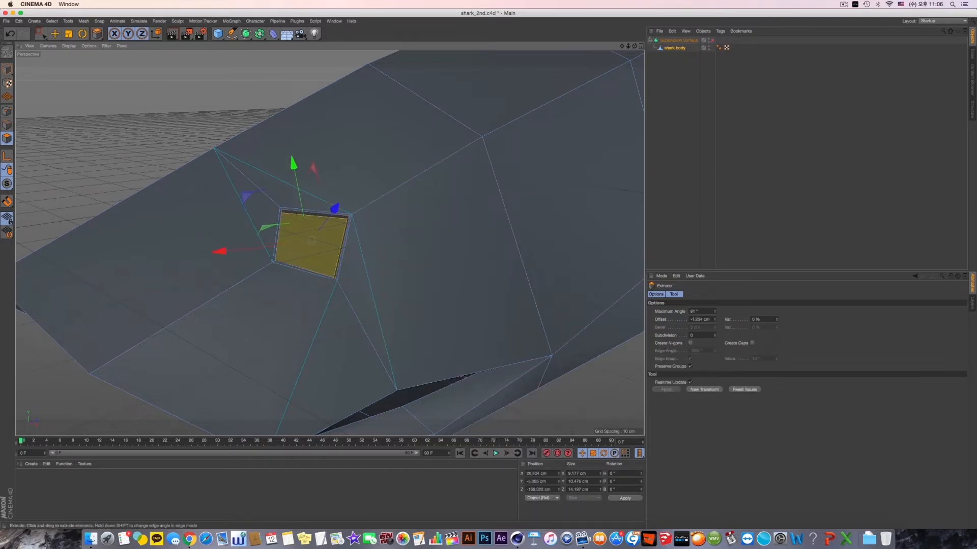
left_click_drag(593, 239, 585, 239)
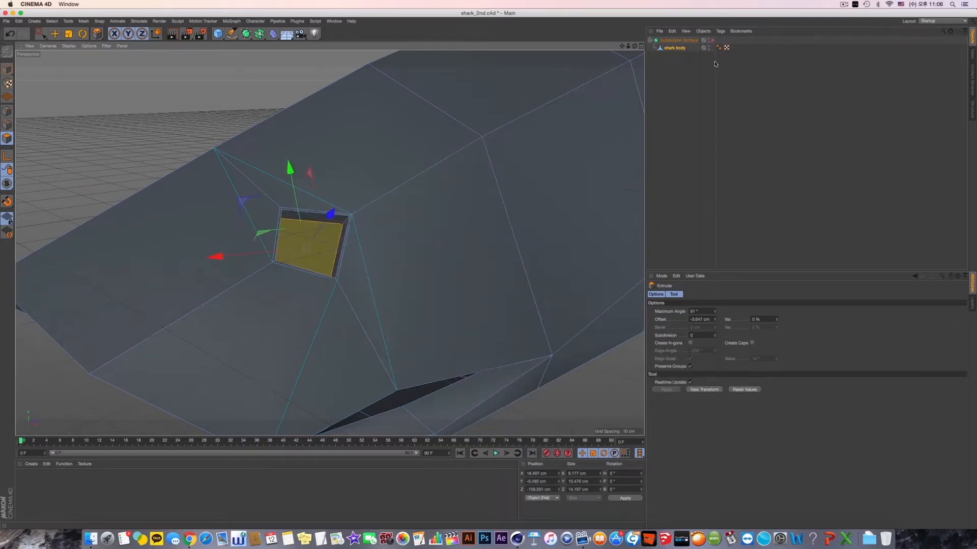
- Turn on the Subdivision Surface to check the recessed eye and undo the inset and extrusion
left_click(712, 41)
left_click_drag(477, 185, 459, 233, "alt")
key("super+z")
key("super+z")
key("super+z")
- Extrude the selected eye polygon directly inward about 4.7 cm, without an inset
right_click(624, 197)
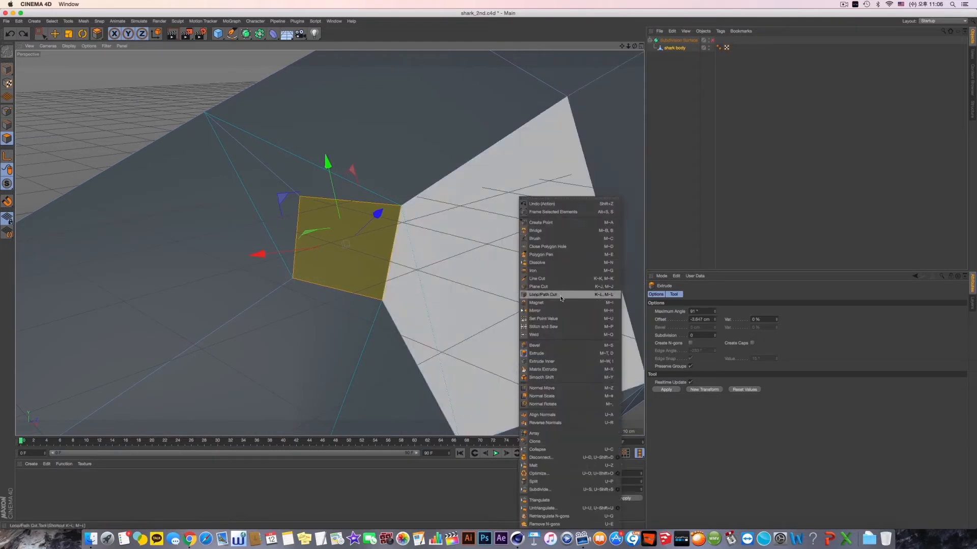
left_click(560, 355)
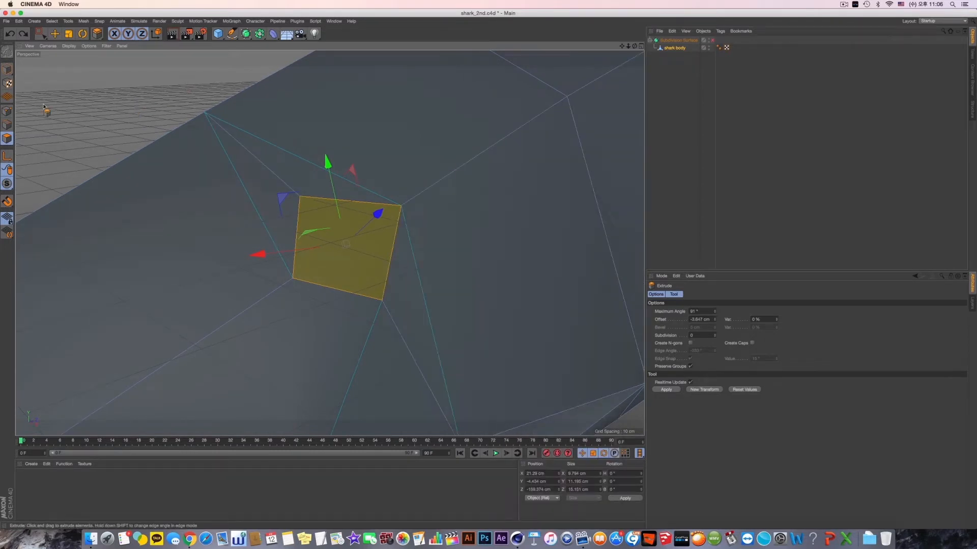
left_click_drag(630, 246, 623, 246)
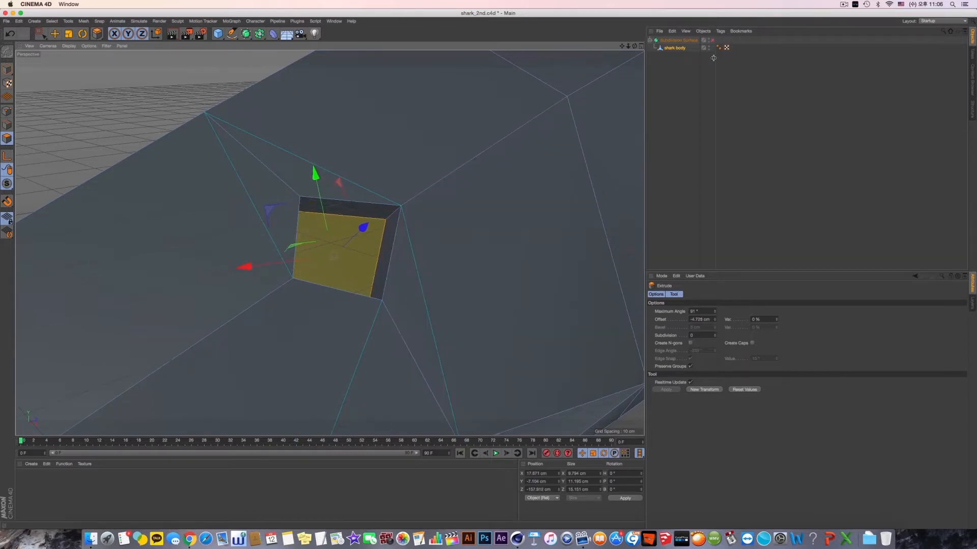
- Preview the recessed eye with the Subdivision Surface on, turn it off again and deselect everything
key("q")
left_click_drag(571, 171, 367, 191, "alt")
left_click(712, 40)
left_click(698, 77)
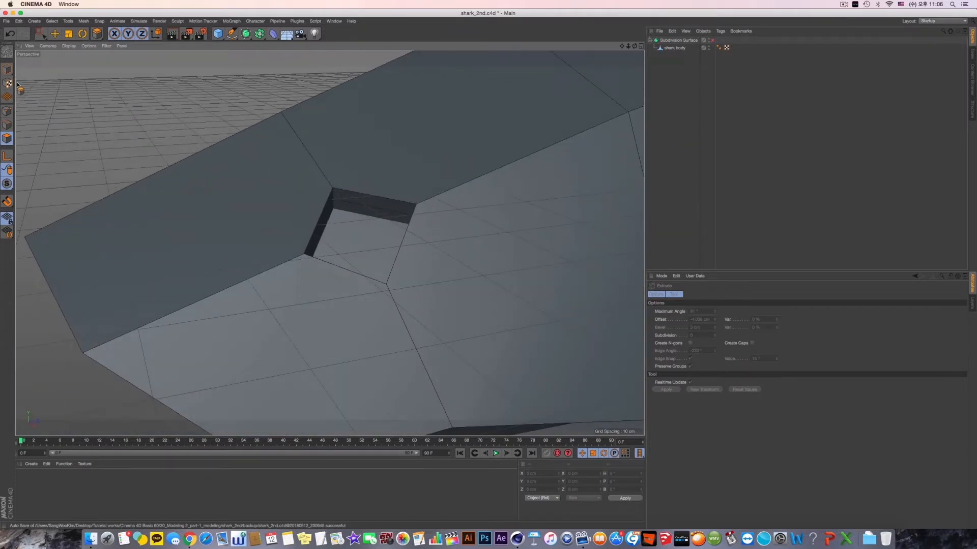
- Select the shark body's corner points around the eye socket opening in point mode with Rectangle Selection
left_click(48, 45)
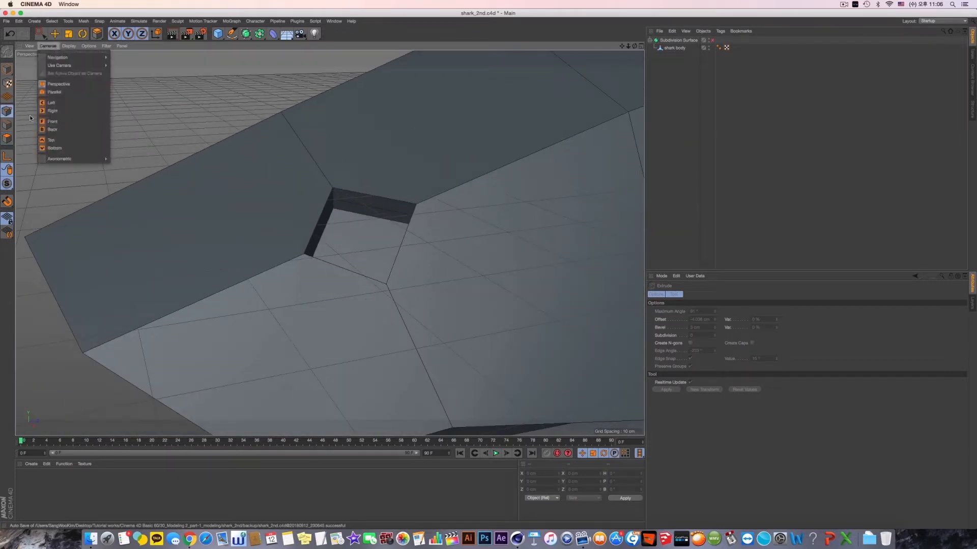
left_click(54, 34)
left_click(41, 34)
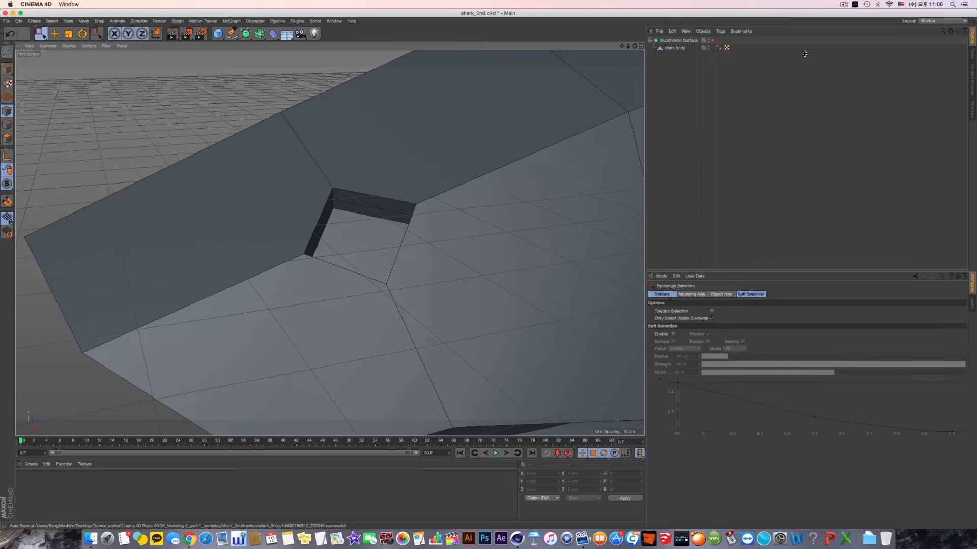
left_click(677, 50)
left_click_drag(326, 186, 345, 196)
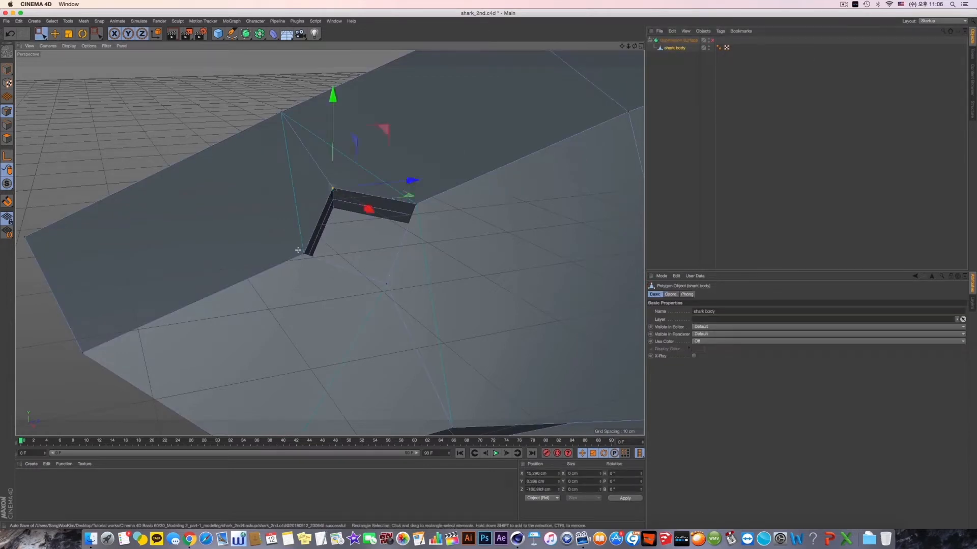
left_click_drag(298, 249, 310, 261, "shift")
left_click_drag(409, 197, 423, 211, "shift")
- Correct the selection to the three outer rim points of the eye socket and shift them slightly outward from the head
left_click_drag(351, 212, 420, 275, "alt")
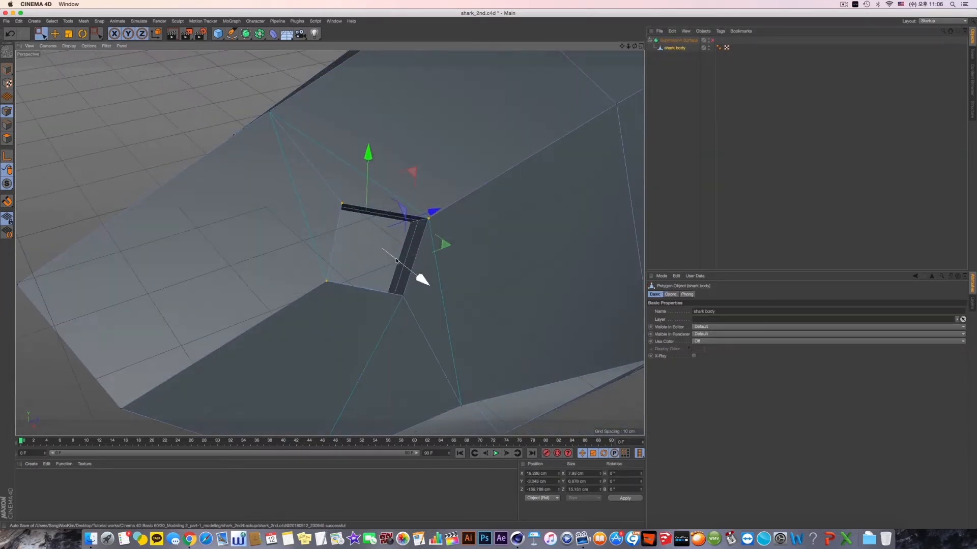
left_click_drag(353, 253, 466, 242, "alt")
left_click_drag(344, 252, 405, 172, "alt")
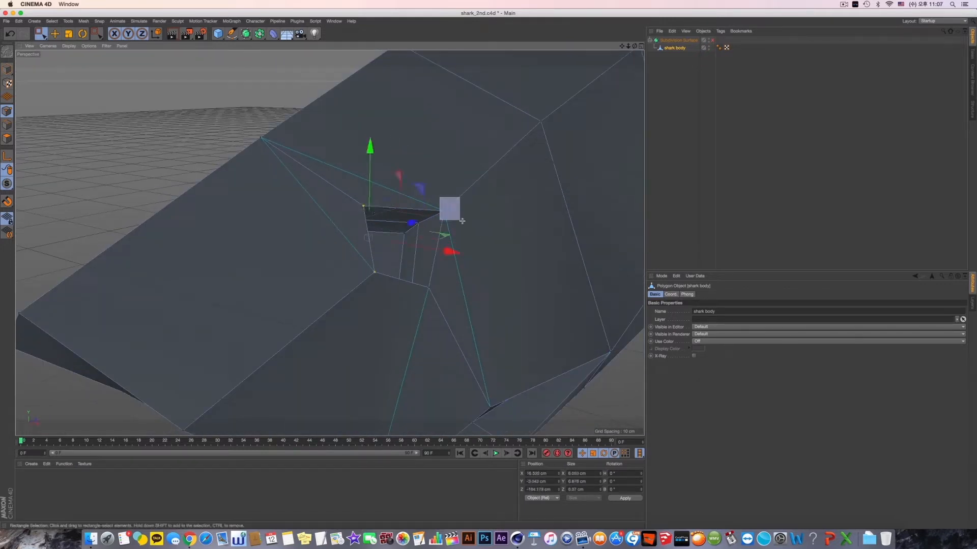
left_click_drag(462, 221, 488, 249, "shift")
left_click_drag(452, 244, 369, 148, "alt")
left_click_drag(435, 232, 440, 234)
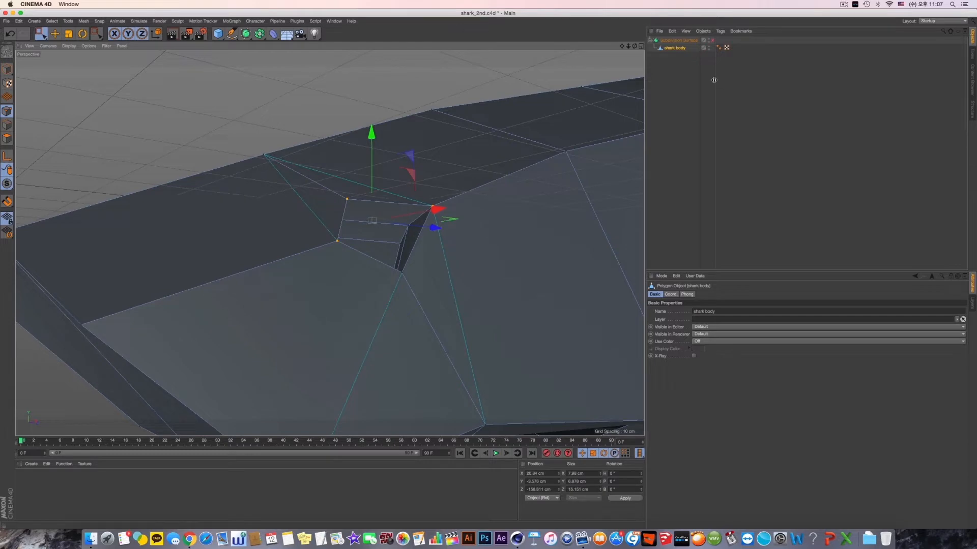
- Preview the smoothed eye socket with the Subdivision Surface on, then turn it off again
left_click(712, 41)
left_click_drag(461, 186, 367, 224, "alt")
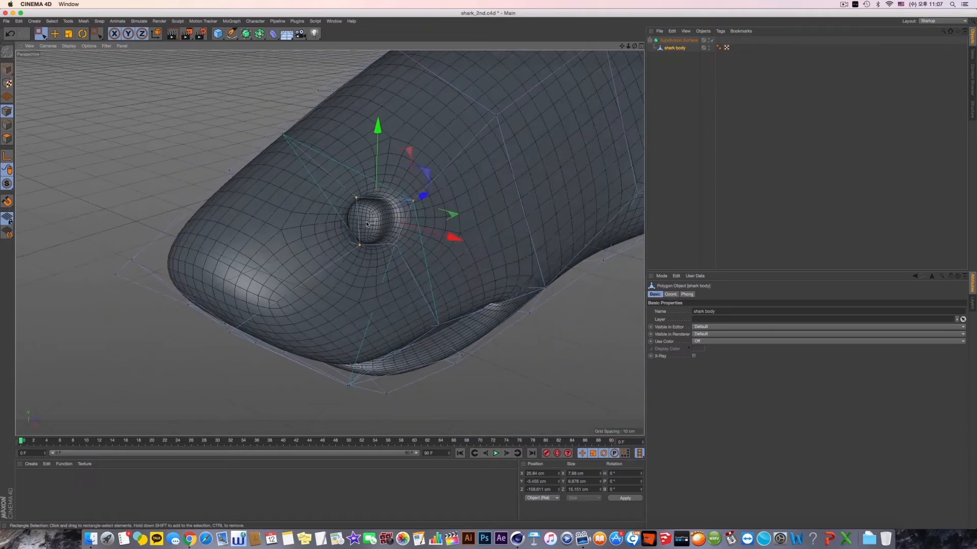
left_click(712, 41)
left_click_drag(378, 189, 352, 193, "alt")
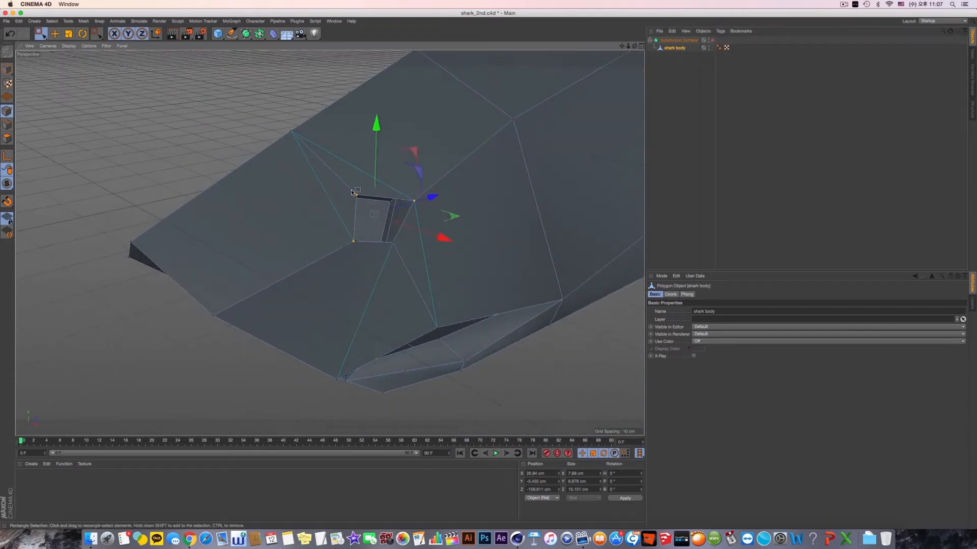
left_click(56, 34)
left_click_drag(218, 156, 192, 135, "alt")
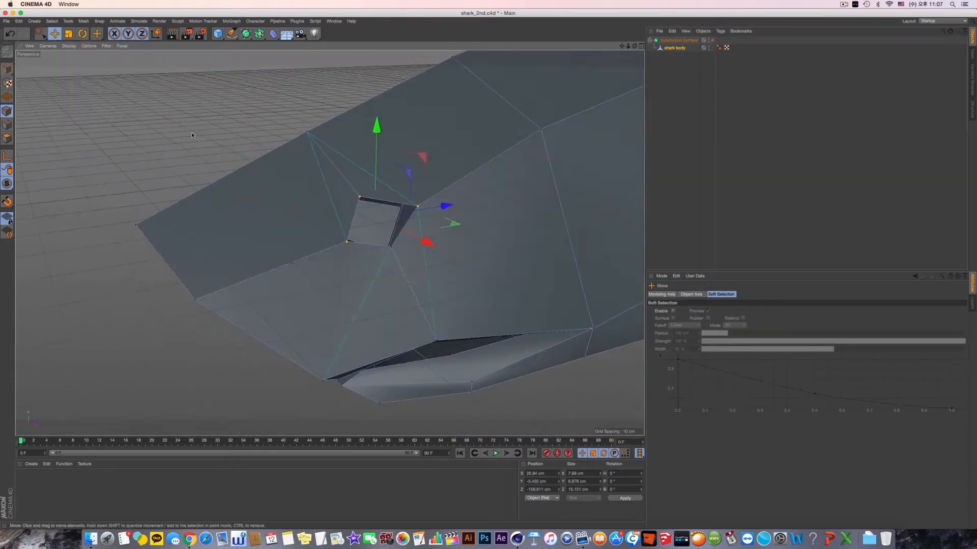
- Add a sphere primitive for the eyeball and place it beside the shark's head in the top view
left_click_drag(218, 33, 338, 81)
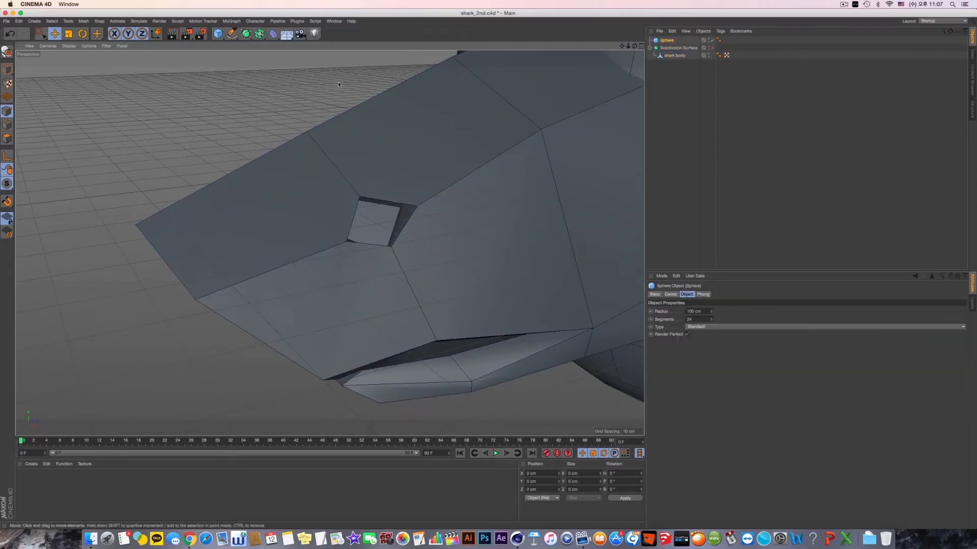
scroll(449, 235, "down", 6)
middle_click(447, 235)
middle_click(510, 163)
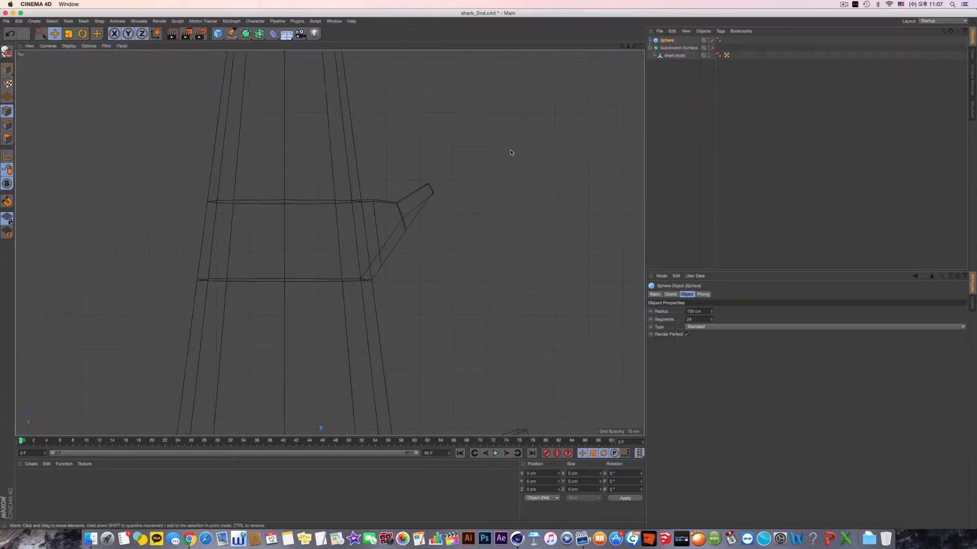
scroll(511, 153, "down", 10)
middle_click_drag(449, 242, 406, 225, "alt")
right_click_drag(410, 183, 522, 194, "alt")
right_click_drag(526, 191, 425, 228, "alt")
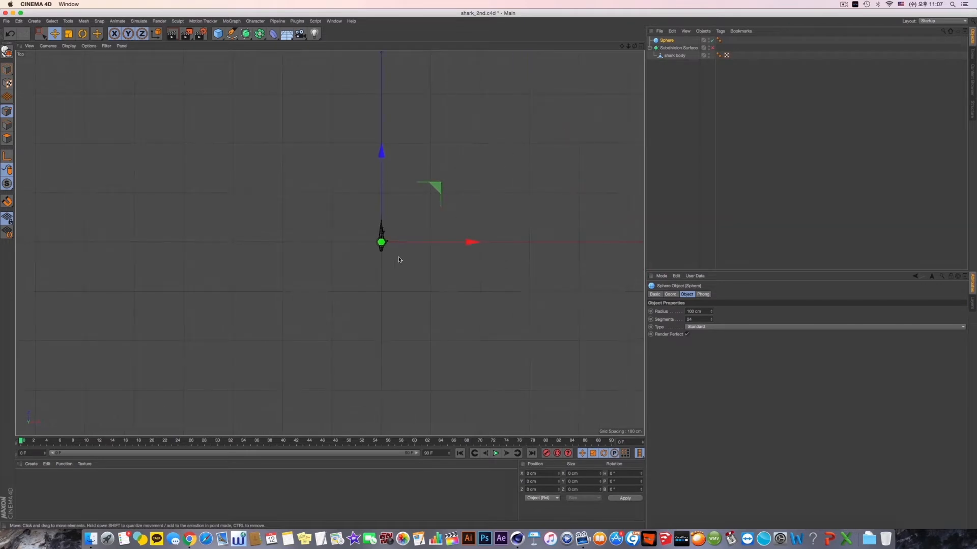
right_click_drag(399, 258, 445, 257, "alt")
right_click_drag(340, 200, 406, 244, "alt")
middle_click_drag(452, 277, 415, 290, "alt")
left_click_drag(415, 289, 426, 326)
- Set the sphere's radius to 16 cm and move it forward in front of the eye socket
left_click_drag(711, 312, 711, 326)
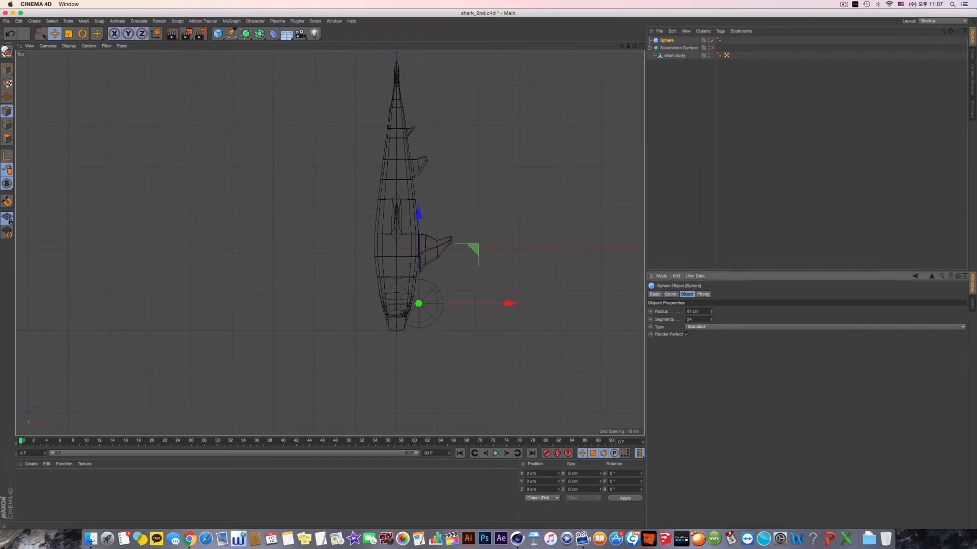
middle_click(245, 213)
middle_click(252, 216)
middle_click_drag(519, 226, 419, 238, "alt")
scroll(420, 238, "up", 3)
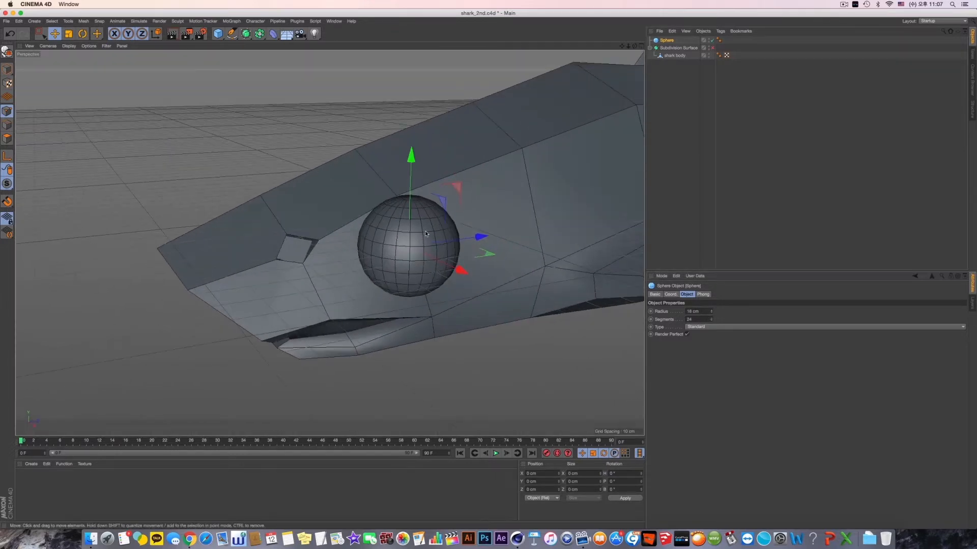
left_click_drag(426, 234, 524, 222, "alt")
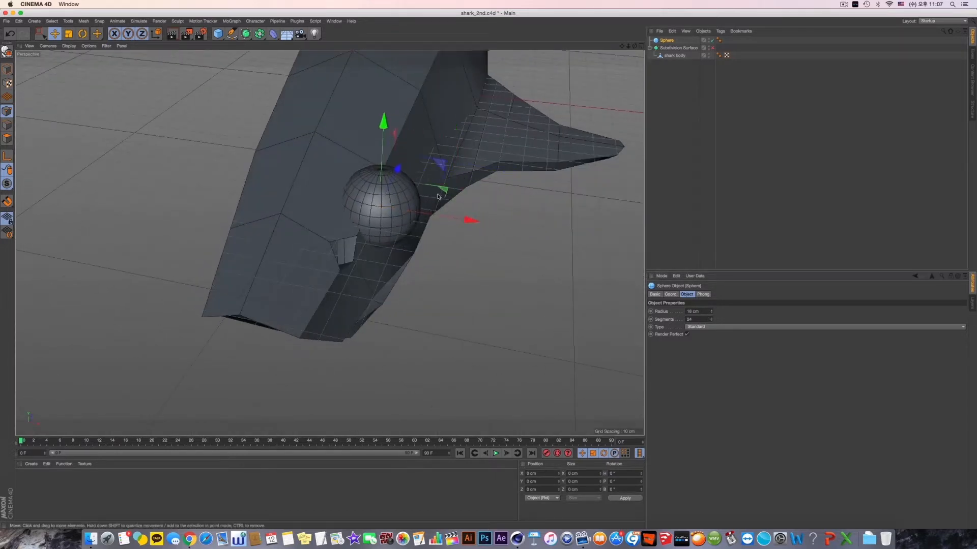
left_click_drag(396, 176, 377, 220)
left_click_drag(375, 228, 318, 220, "alt")
scroll(452, 267, "up", 3)
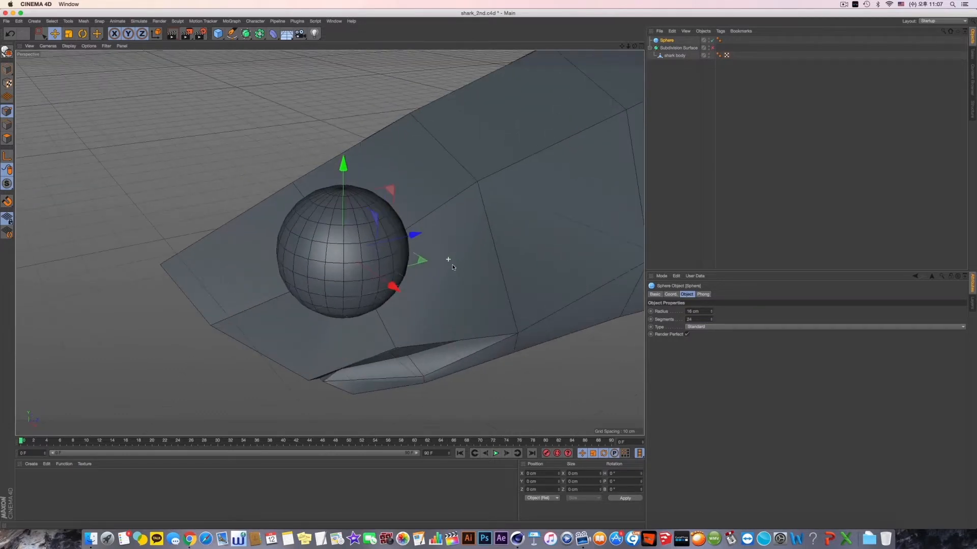
scroll(694, 329, "down", 1)
scroll(694, 329, "up", 1)
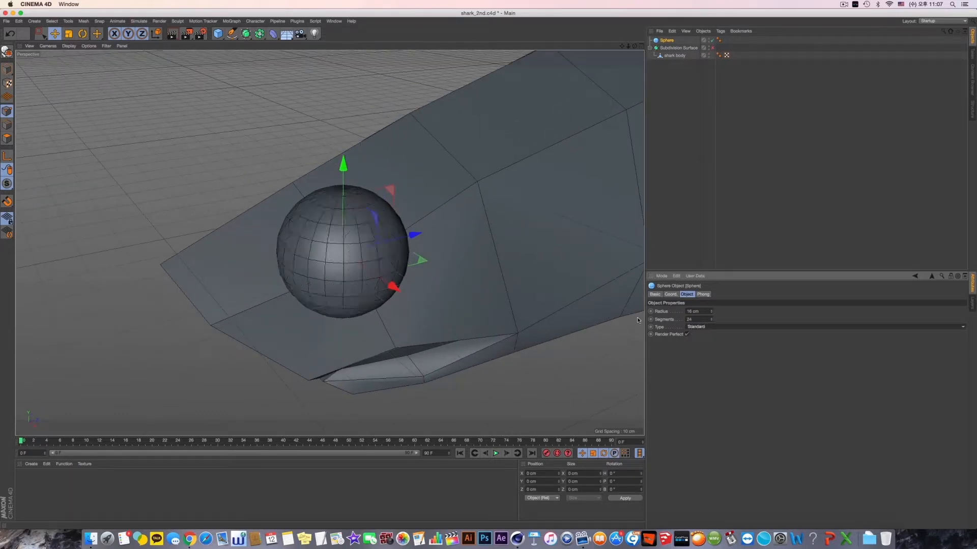
- Rotate the sphere a quarter turn so its pole faces sideways out of the head
key("r")
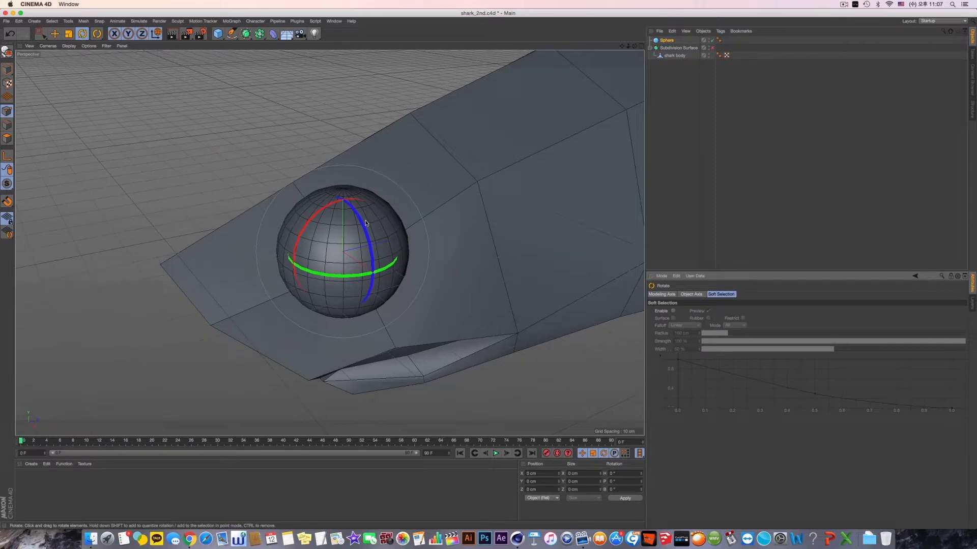
left_click_drag(366, 223, 371, 309)
left_click_drag(419, 267, 443, 255, "alt")
key("super+z")
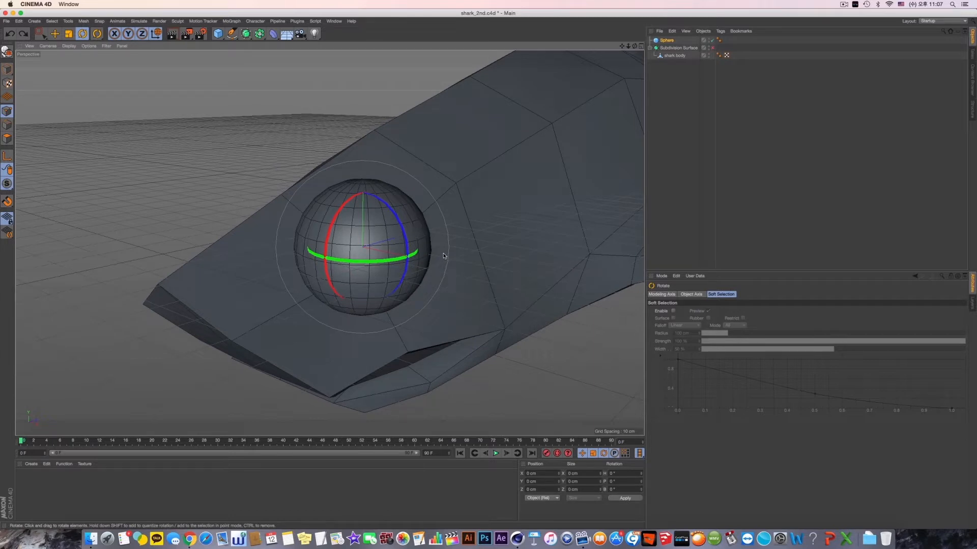
left_click_drag(437, 268, 391, 287, "alt")
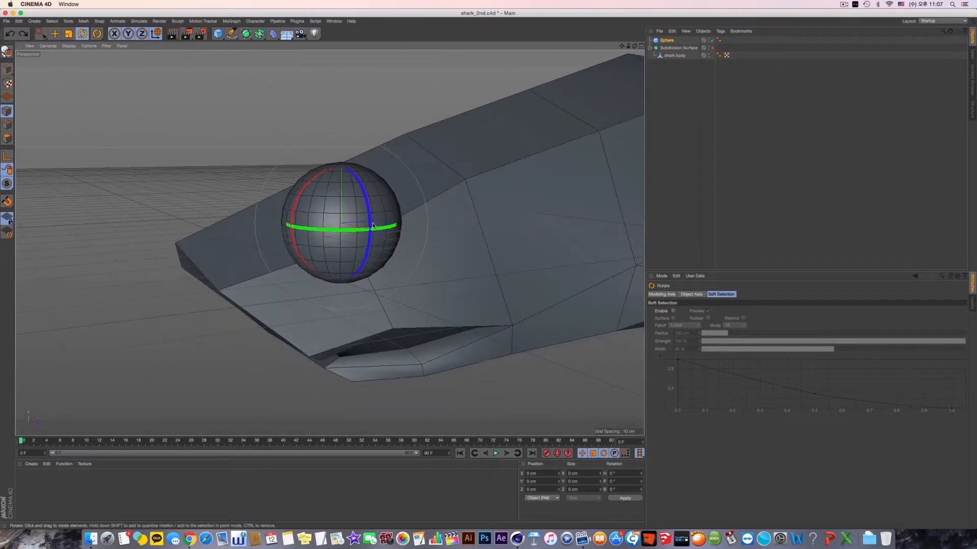
left_click_drag(373, 225, 391, 310, "alt")
mouse_move(423, 283)
left_mouse_down("alt")
mouse_move(404, 274)
mouse_move(427, 284)
left_mouse_up("alt")
- Reduce the sphere's radius to 6 cm and bring it closer to the eye socket
key("e")
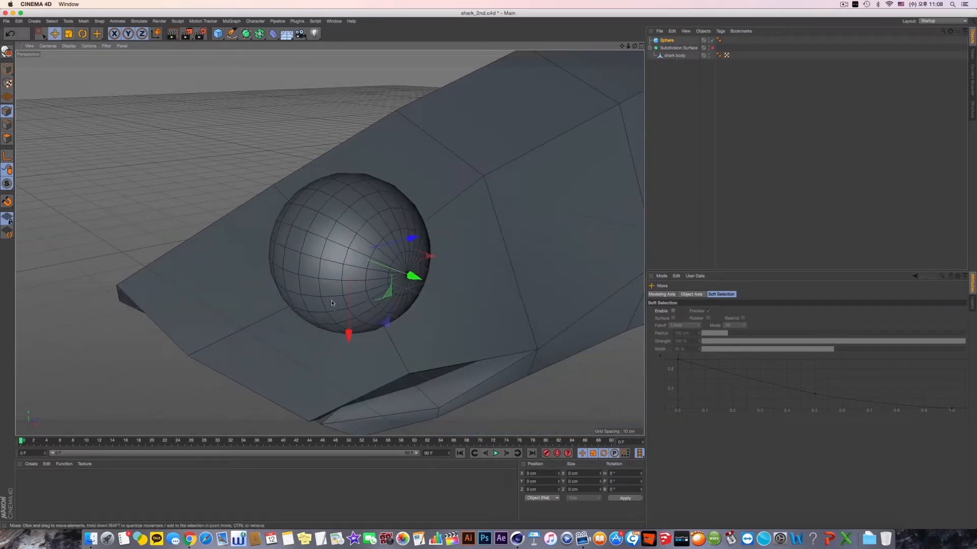
left_click(672, 41)
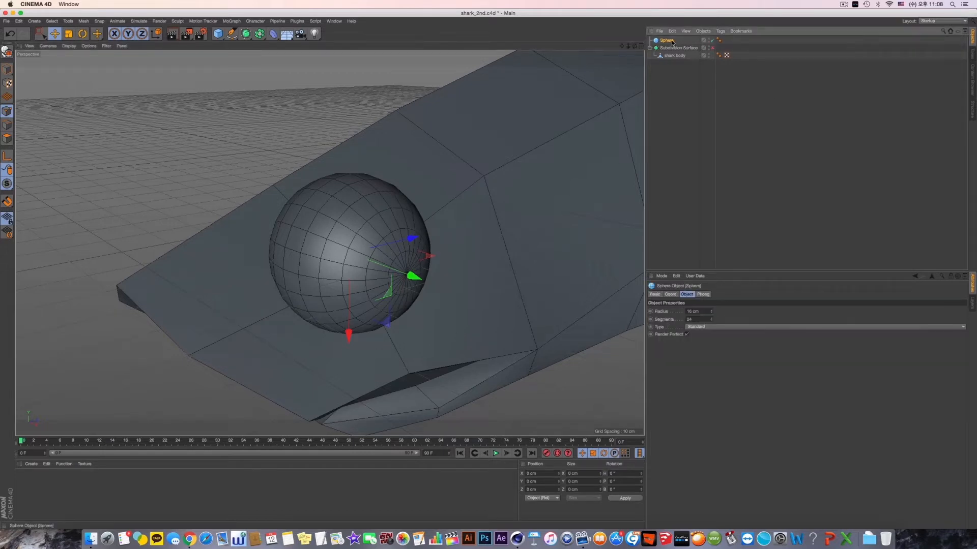
left_click(711, 315)
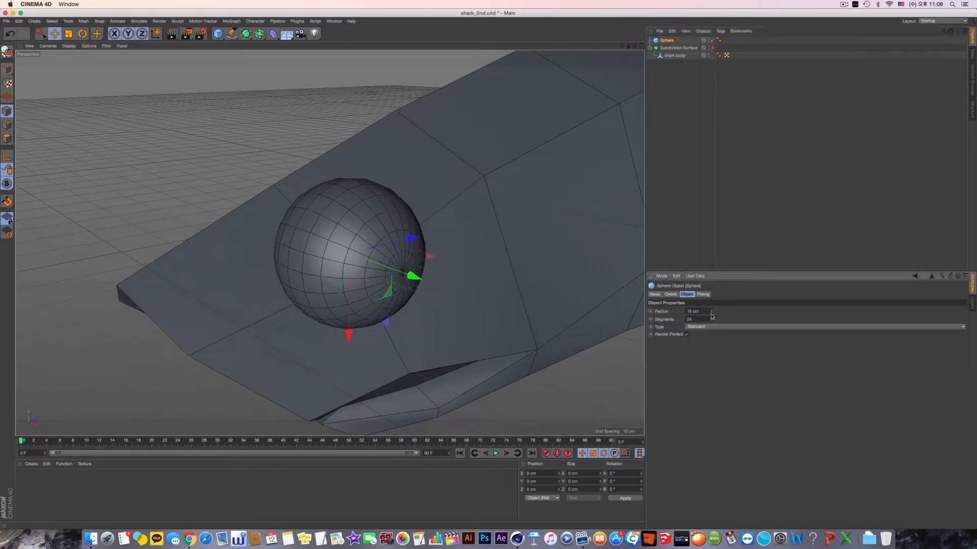
left_click_drag(711, 316, 711, 316)
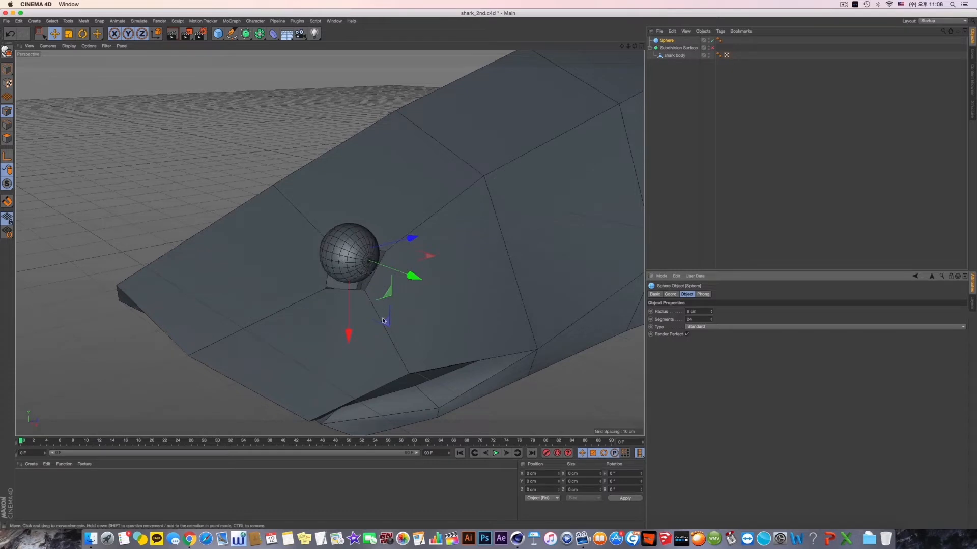
left_click_drag(383, 321, 402, 304, "alt")
left_click_drag(364, 337, 362, 356)
- Center the eyeball sphere within the eye socket outline in the side view
middle_click(477, 210)
left_click_drag(405, 319, 445, 197, "alt")
middle_click(477, 209)
scroll(472, 222, "up", 6)
middle_click(447, 245)
middle_click(460, 325)
key("s")
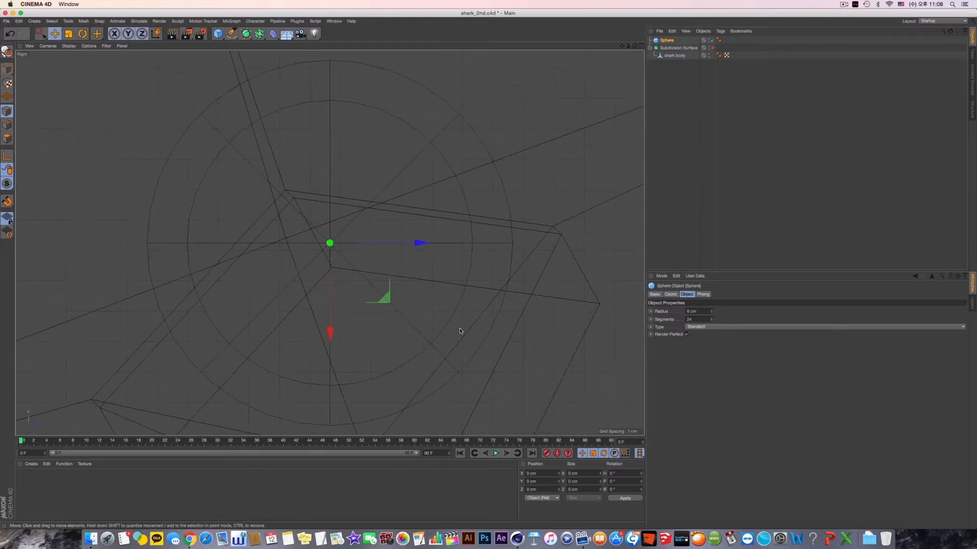
middle_click_drag(295, 301, 357, 304, "alt")
scroll(410, 285, "down", 6)
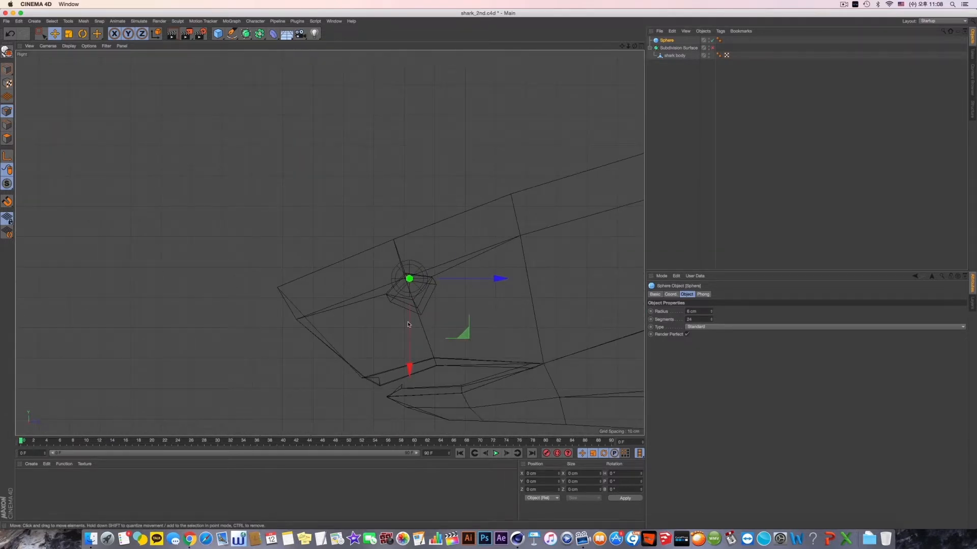
scroll(408, 324, "up", 4)
middle_click_drag(458, 315, 410, 303, "alt")
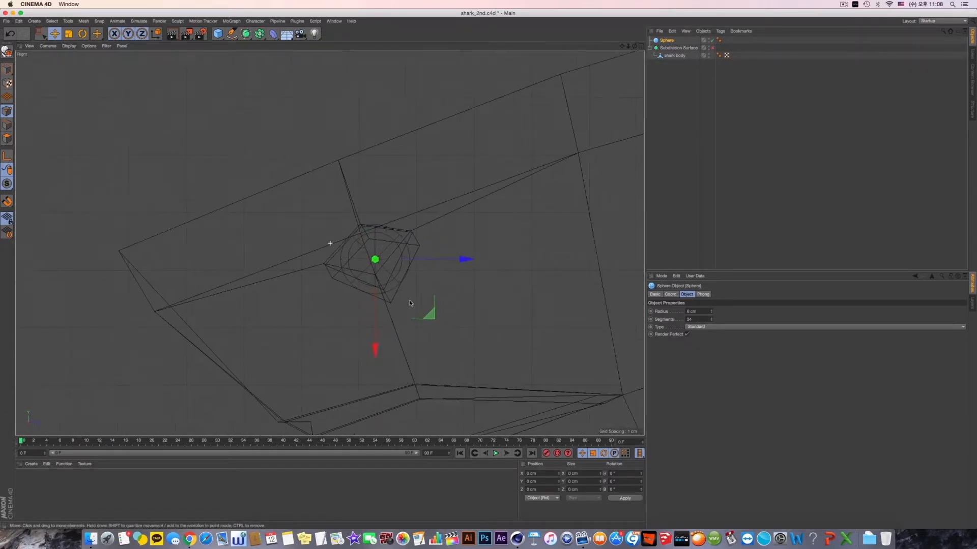
- Fit the eyeball sphere into the eye socket, checking its depth in the other views
middle_click(412, 304)
middle_click(457, 322)
middle_click_drag(458, 323, 532, 338, "alt")
middle_click(184, 198)
middle_click(184, 198)
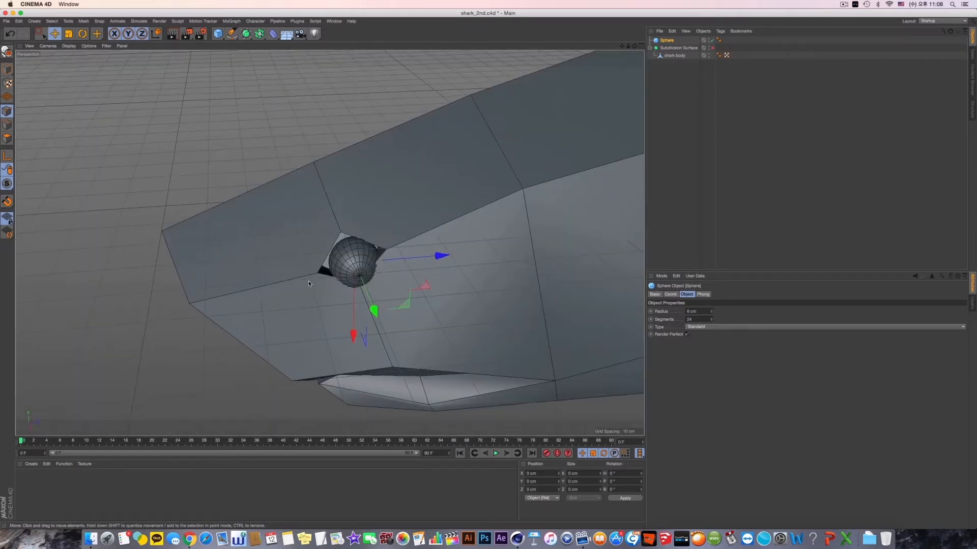
left_click_drag(308, 281, 323, 270, "alt")
scroll(323, 270, "up", 4)
mouse_move(383, 251)
left_mouse_down("alt")
mouse_move(407, 270)
mouse_move(375, 265)
mouse_move(366, 276)
mouse_move(437, 227)
mouse_move(407, 266)
mouse_move(382, 254)
left_mouse_up("alt")
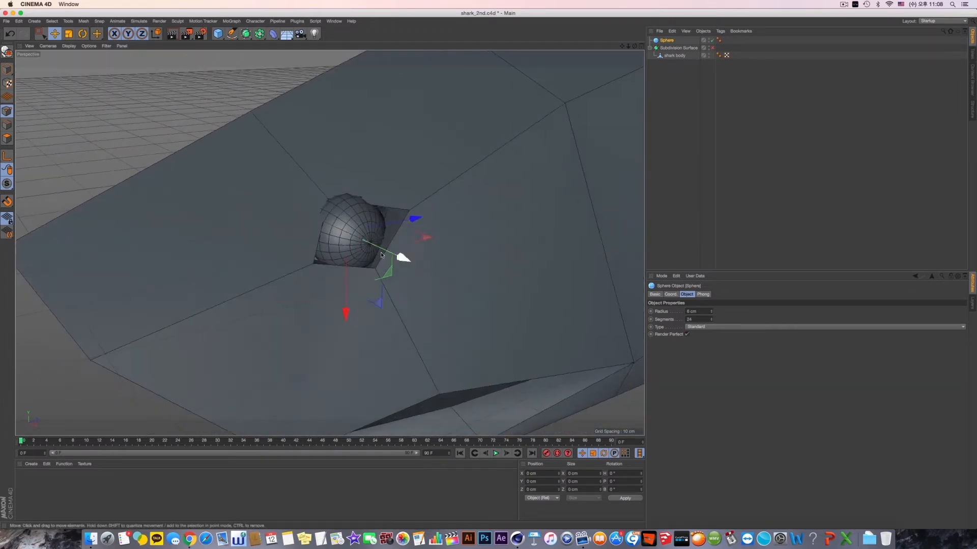
- Set the eyeball sphere's radius to 5 cm and turn on the Subdivision Surface to check the fit
left_click(712, 311)
left_click(712, 311)
left_click(711, 313)
left_click(712, 314)
left_click(711, 313)
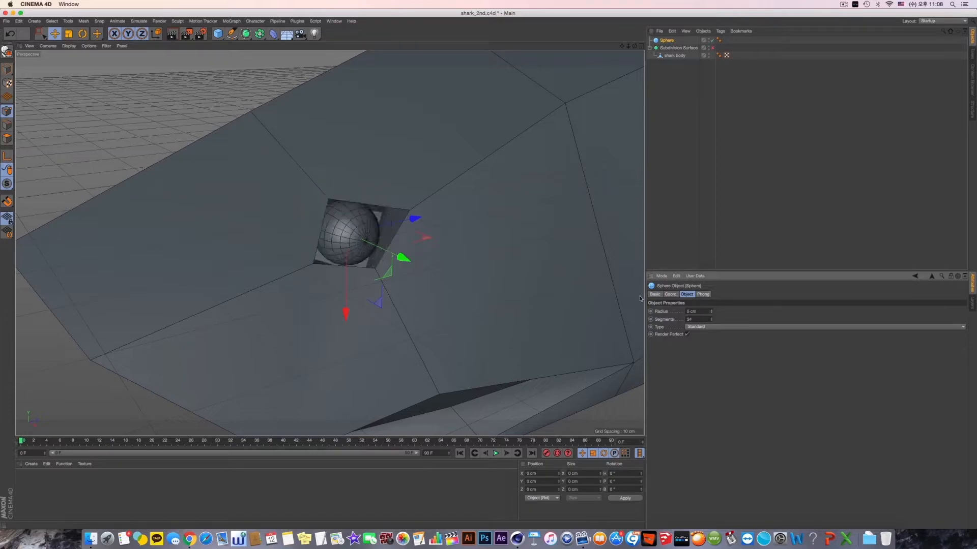
left_click_drag(550, 277, 505, 234, "alt")
left_click(712, 47)
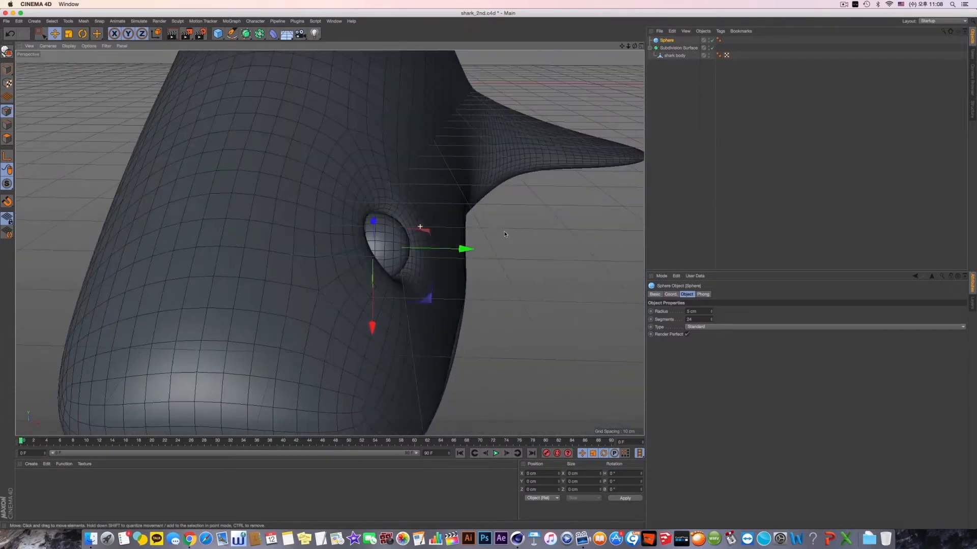
- Rotate the eyeball sphere slightly so it follows the slope of the head's side
left_click(82, 34)
left_click_drag(427, 269, 407, 265, "alt")
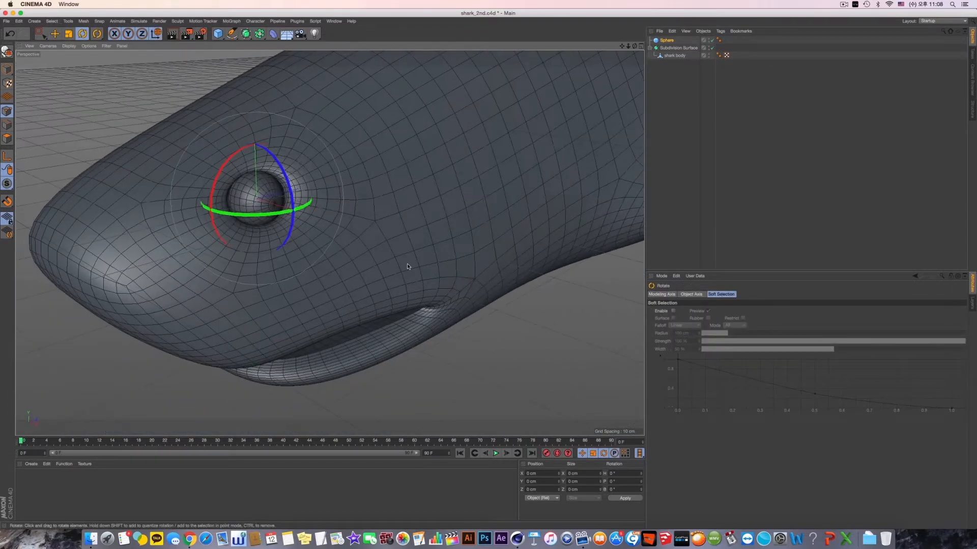
left_click_drag(290, 176, 279, 169)
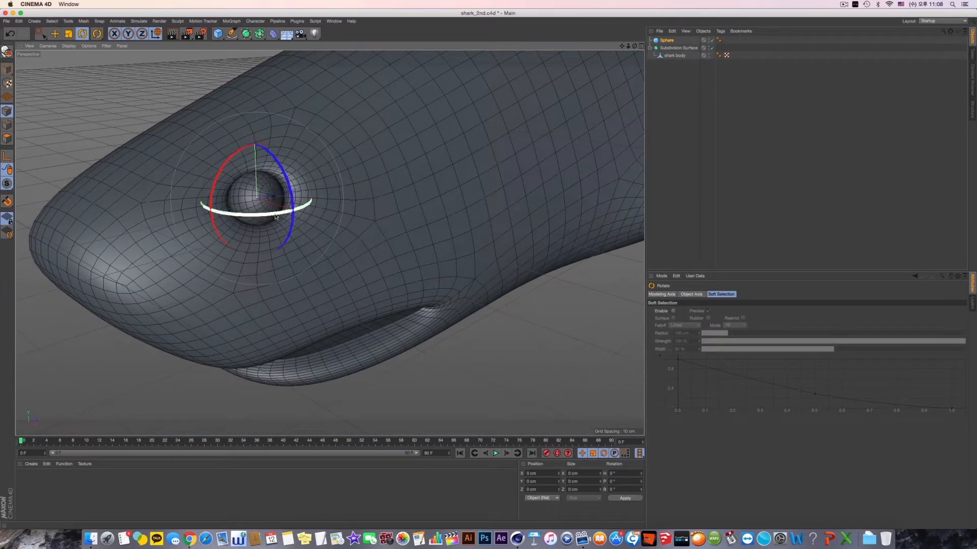
left_click_drag(282, 214, 253, 219)
left_click_drag(311, 238, 356, 224, "alt")
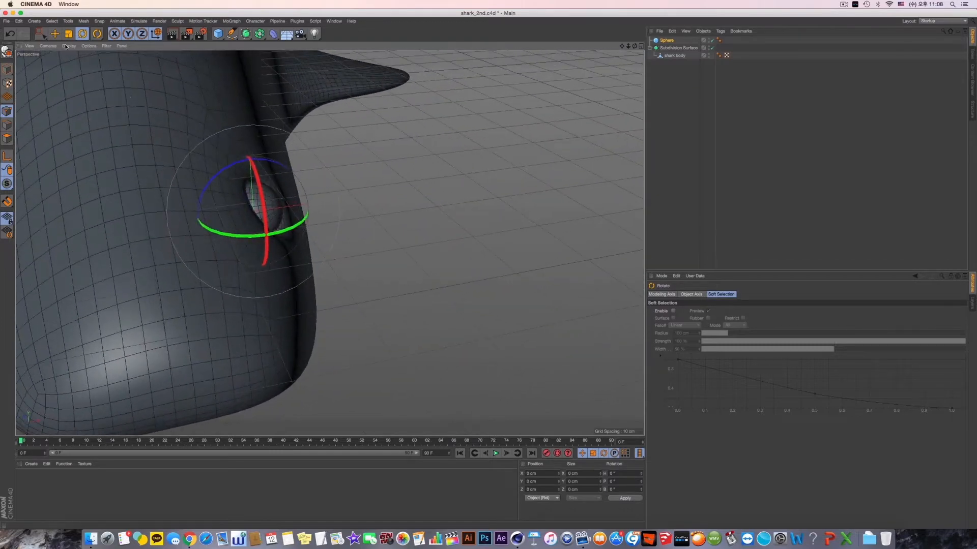
- Convert the eyeball sphere to an editable polygon object and activate the Scale tool
left_click(57, 35)
left_click_drag(179, 133, 311, 183, "alt")
left_click(6, 52)
key("t")
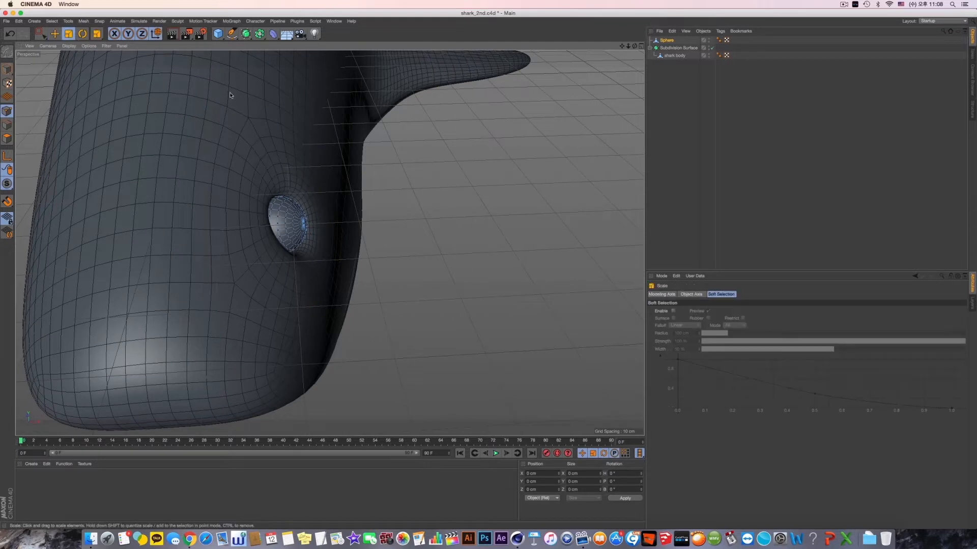
- Scale the whole eyeball sphere unevenly to about 9.3 × 8 × 9.5 cm to fit the eye socket
left_click(680, 48)
left_click(667, 40)
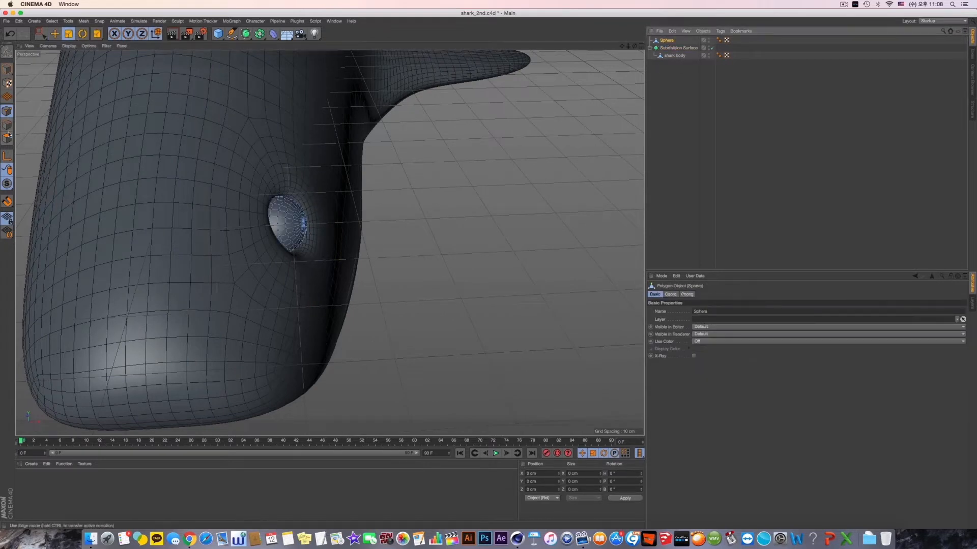
left_click(12, 69)
left_click_drag(369, 221, 344, 225)
left_click_drag(344, 227, 244, 235, "alt")
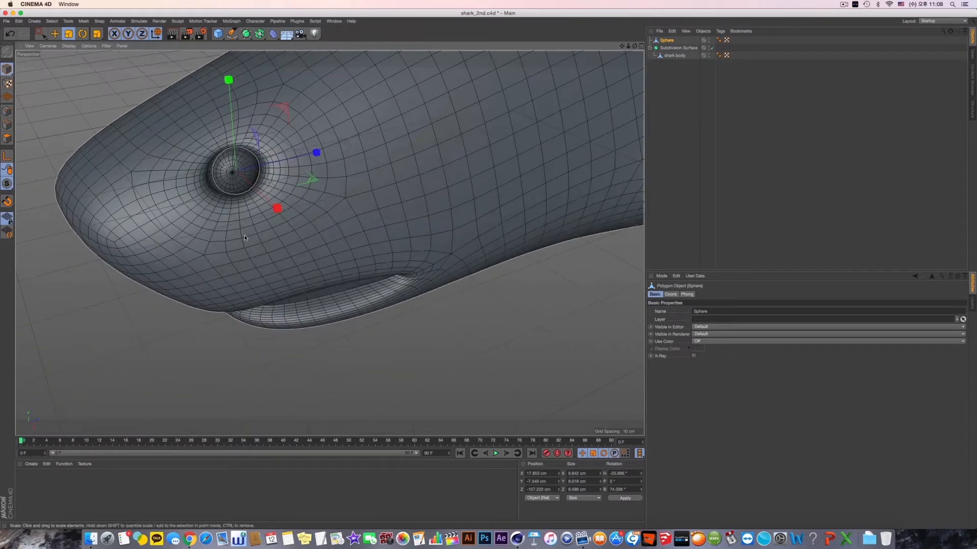
right_click_drag(244, 235, 267, 203, "alt")
middle_click_drag(267, 203, 278, 285, "alt")
left_click_drag(278, 285, 276, 280, "alt")
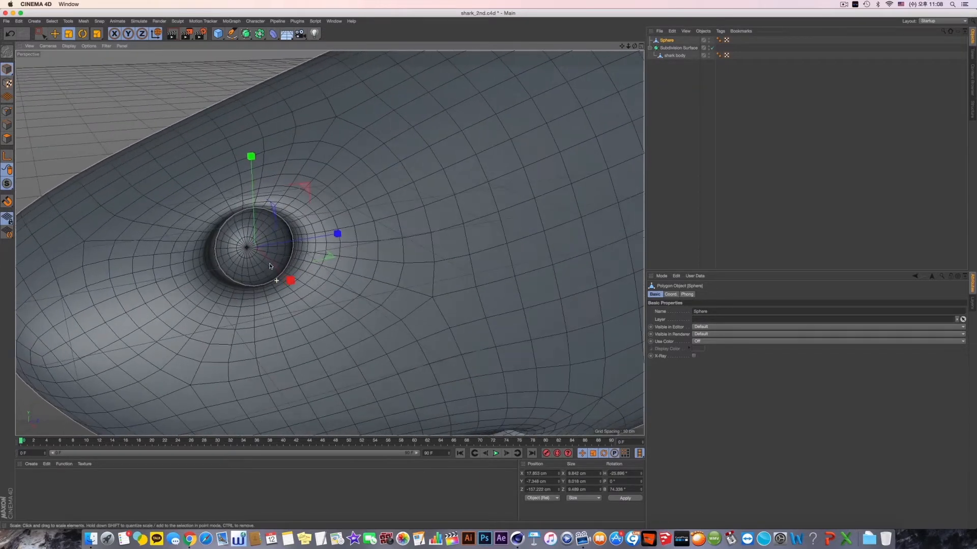
left_click_drag(251, 156, 251, 165)
- Rotate the eyeball to about H -18.7°, P 6.3°, B 54.2° and flatten it along its Y axis to about 5.3 cm
key("r")
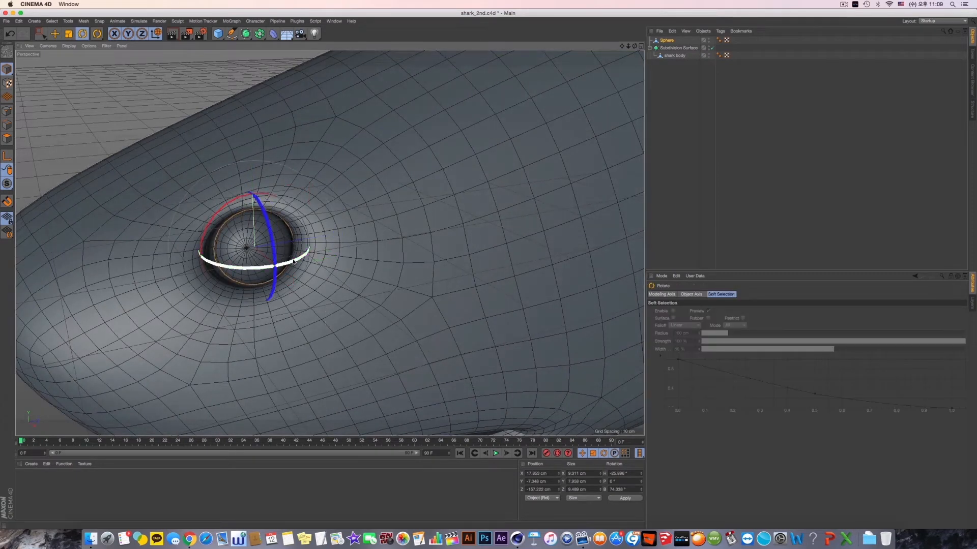
left_click_drag(295, 265, 302, 261)
left_click_drag(261, 204, 264, 199)
left_click_drag(232, 226, 280, 219, "alt")
left_click_drag(279, 220, 322, 234, "alt")
key("t")
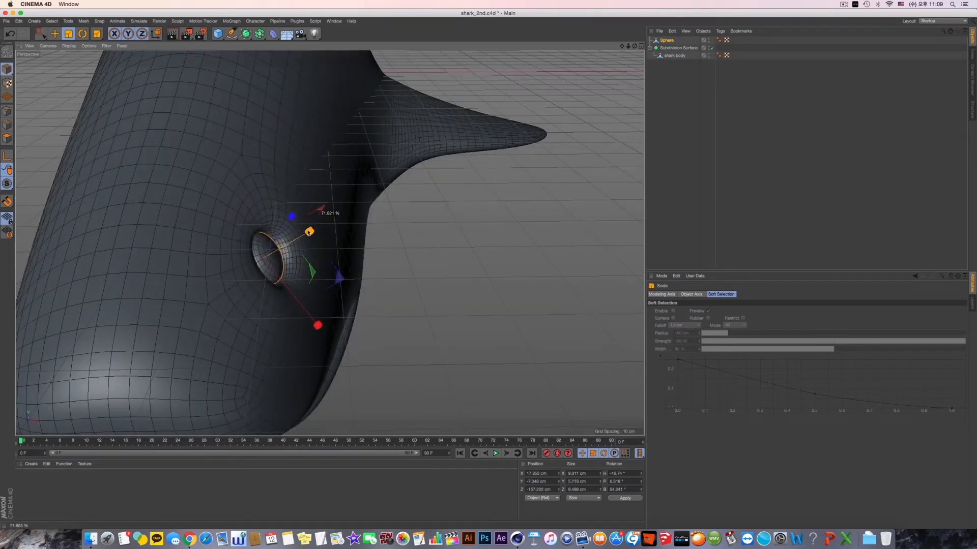
- Reposition the eyeball in the socket at about X 18, Y -7.2, Z -157.8 cm and turn off the Subdivision Surface
key("e")
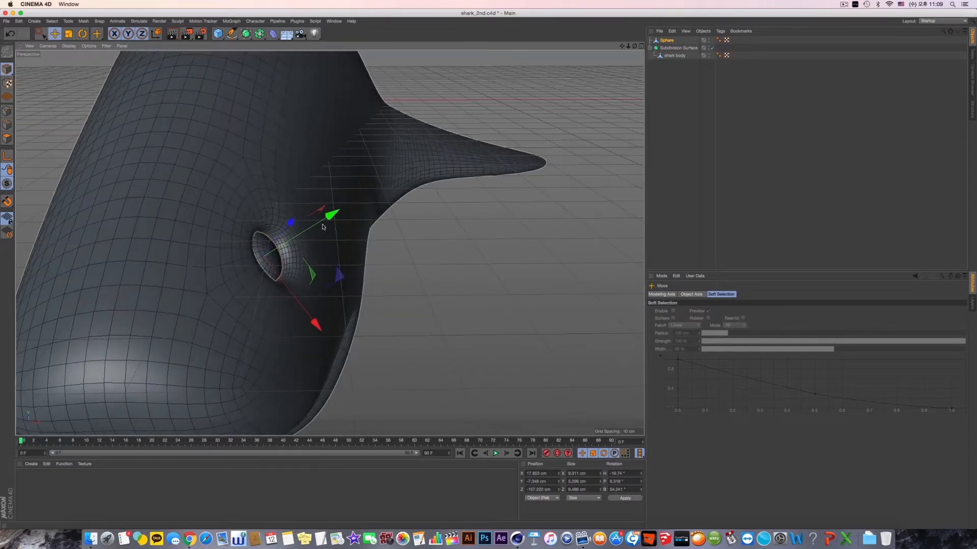
left_click_drag(304, 246, 247, 229)
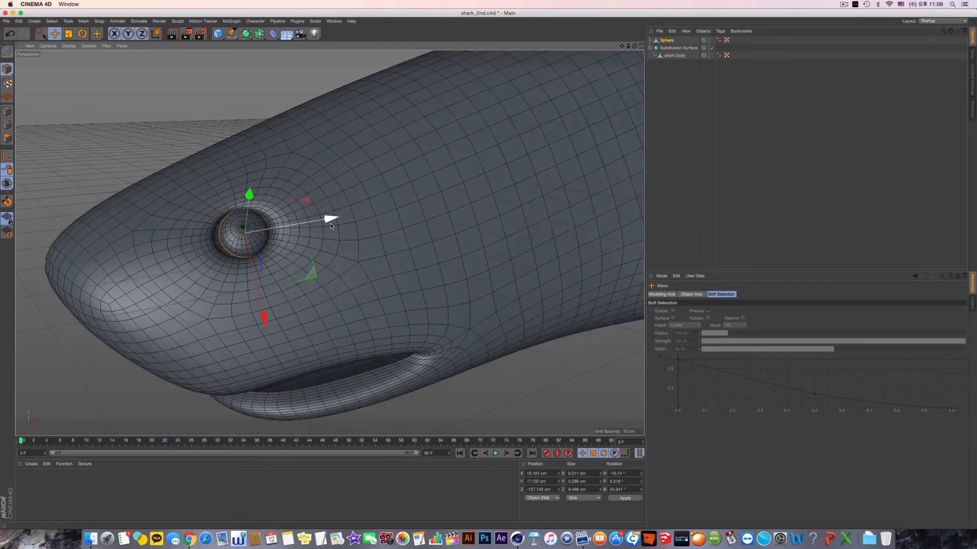
left_click_drag(331, 223, 326, 223)
left_click_drag(297, 232, 351, 240, "alt")
scroll(351, 239, "down", 4)
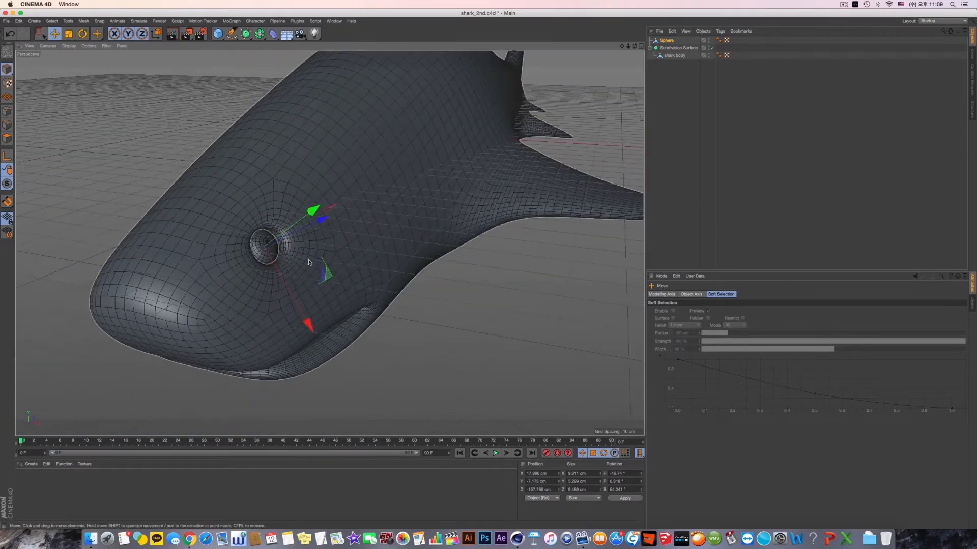
middle_click_drag(351, 240, 415, 209, "alt")
left_click(712, 48)
- Try to nest and group the Sphere with the shark body under the Subdivision Surface, and undo the changes
left_click(666, 41)
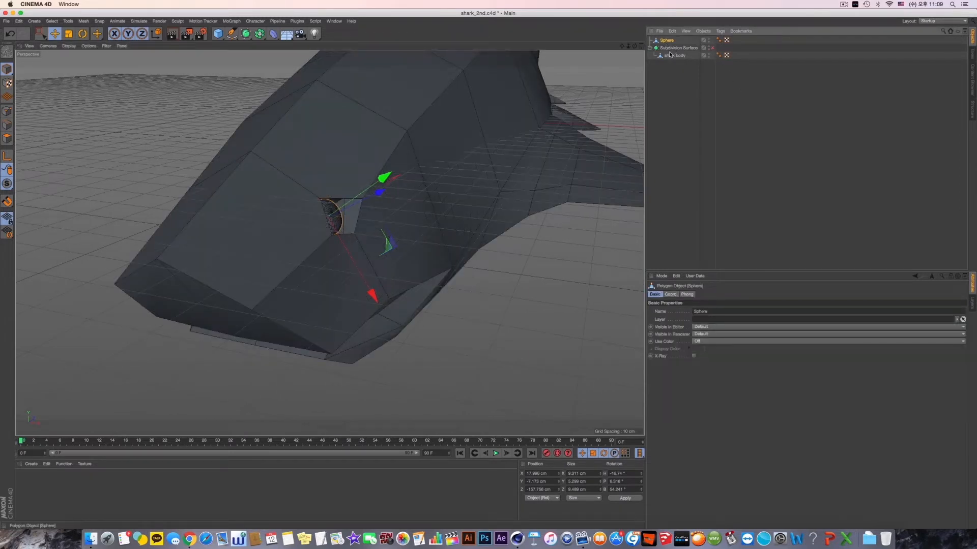
left_click(672, 56, "shift")
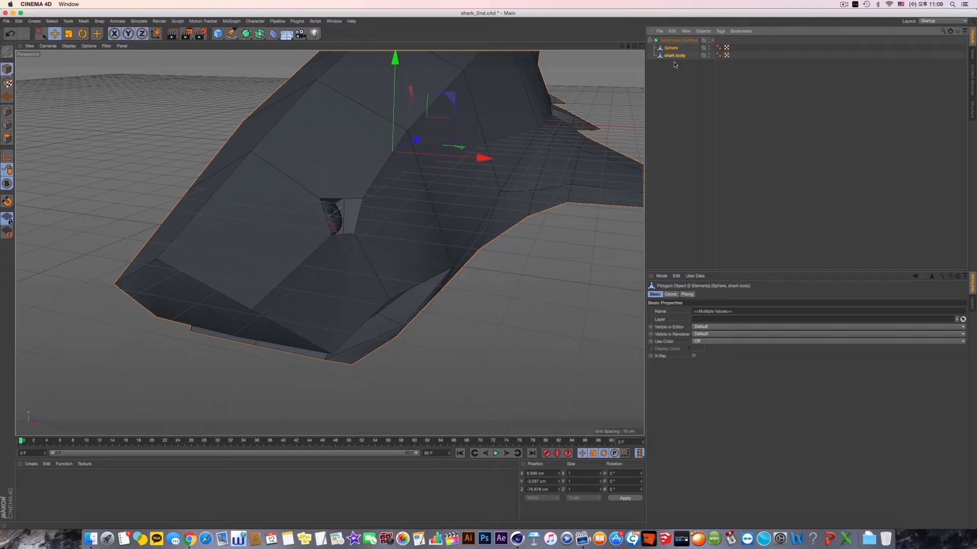
key("alt+g")
key("super+z")
key("super+z")
left_click(678, 42)
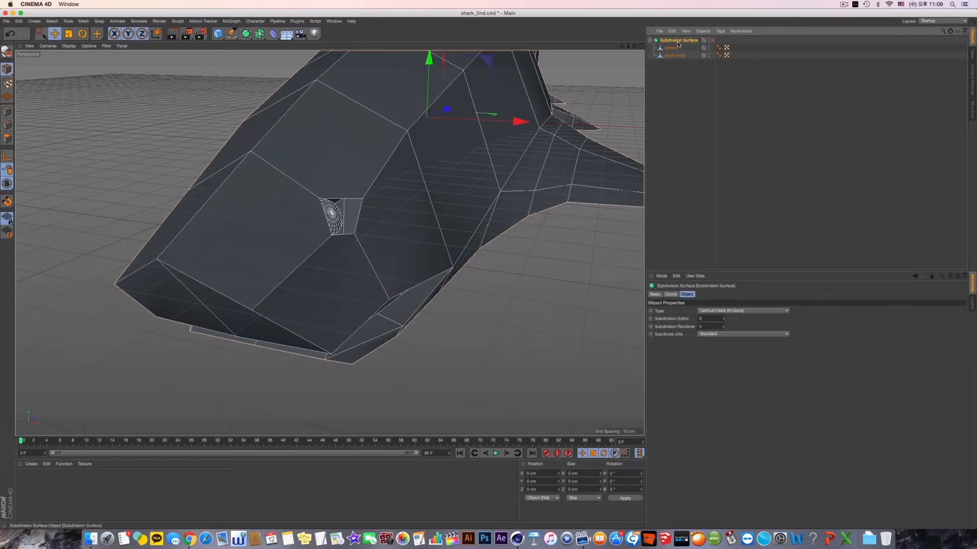
key("super+z")
key("super+z")
left_click(677, 48)
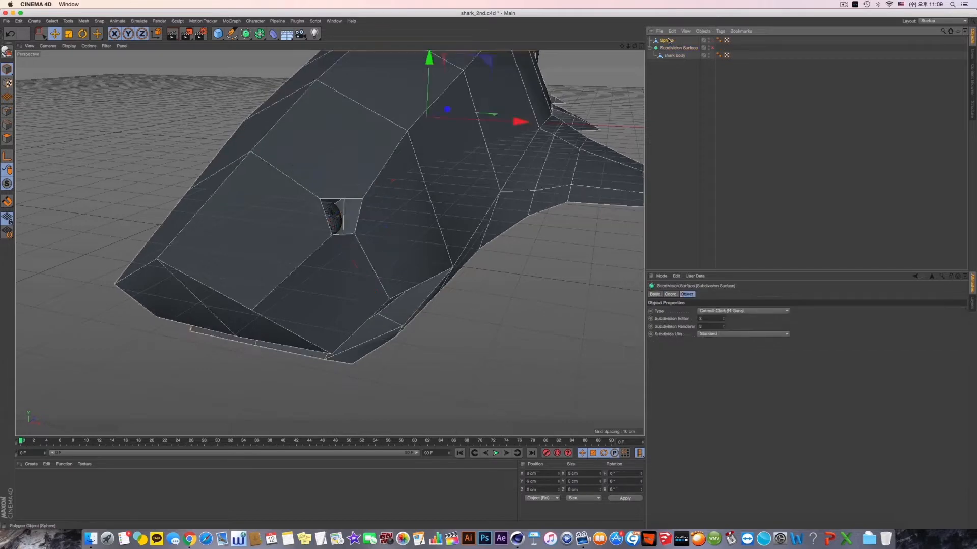
- Rename the Sphere object as eye
left_click(667, 41)
double_click(668, 41)
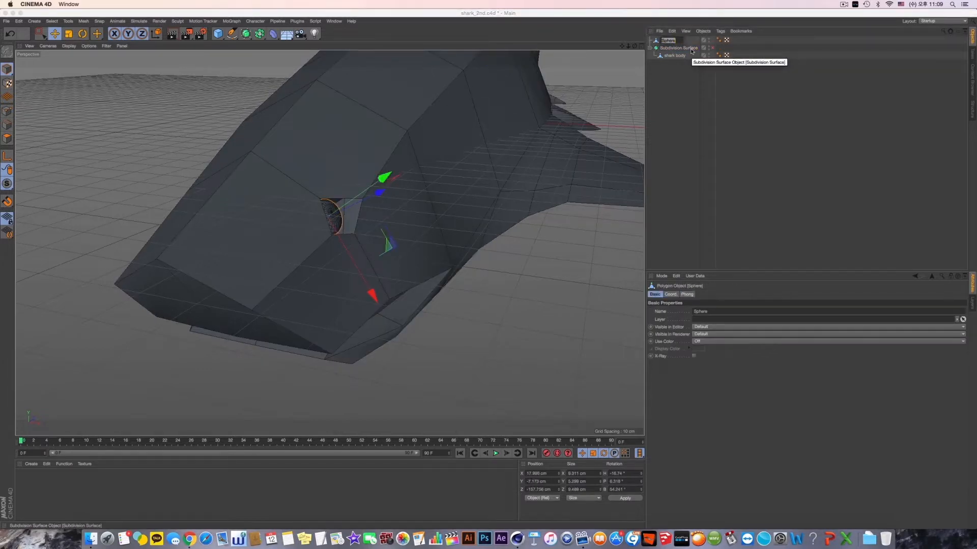
type("ey")
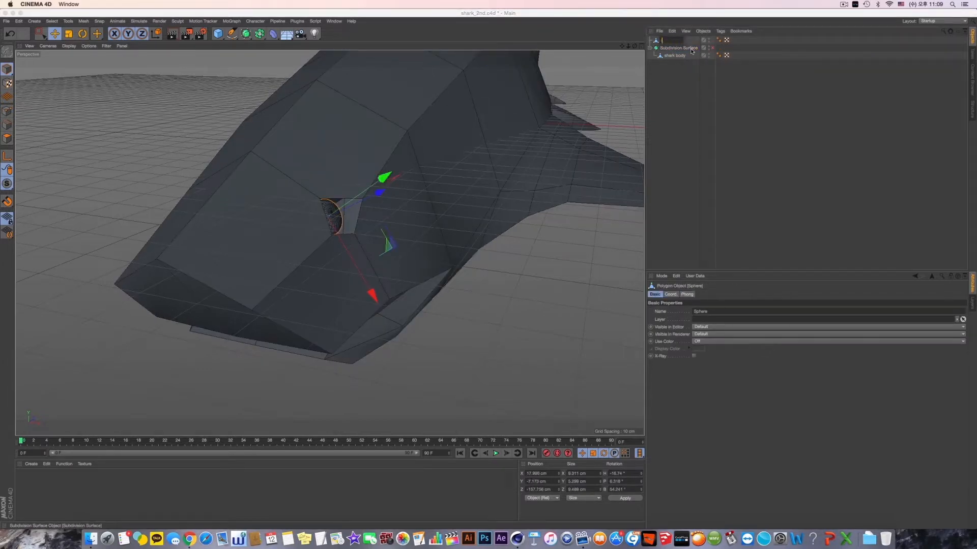
type("e")
key("Return")
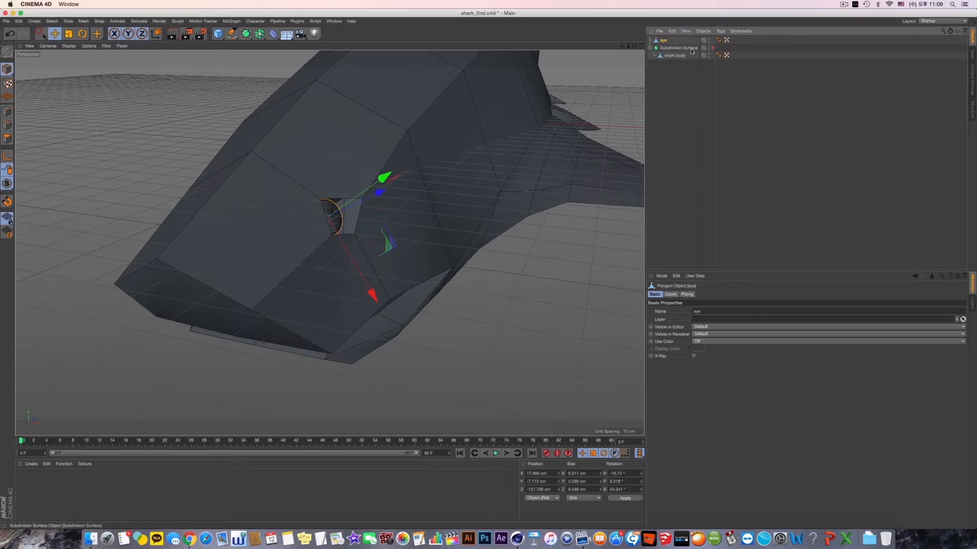
- Rename the Subdivision Surface object as Shark_Subdivision Surface
left_click(674, 56)
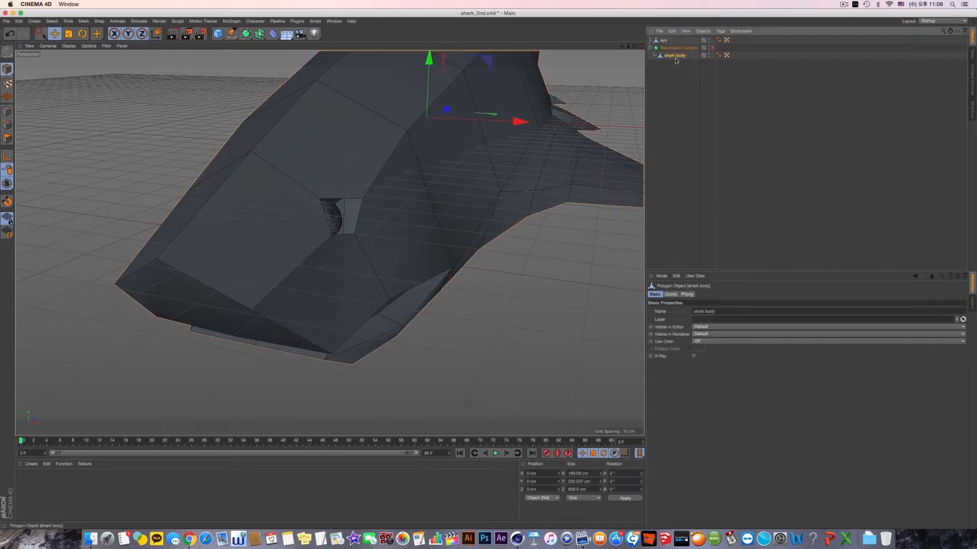
double_click(678, 48)
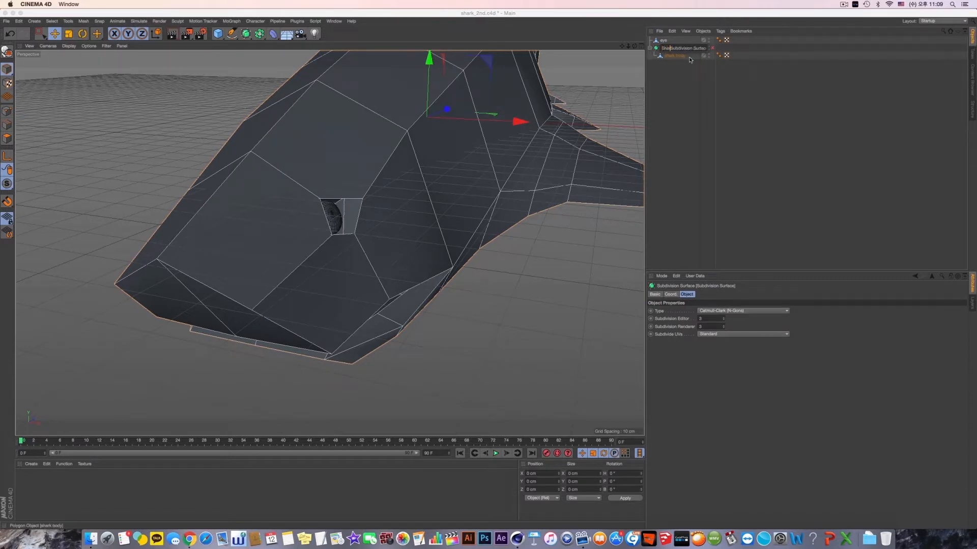
key("Escape")
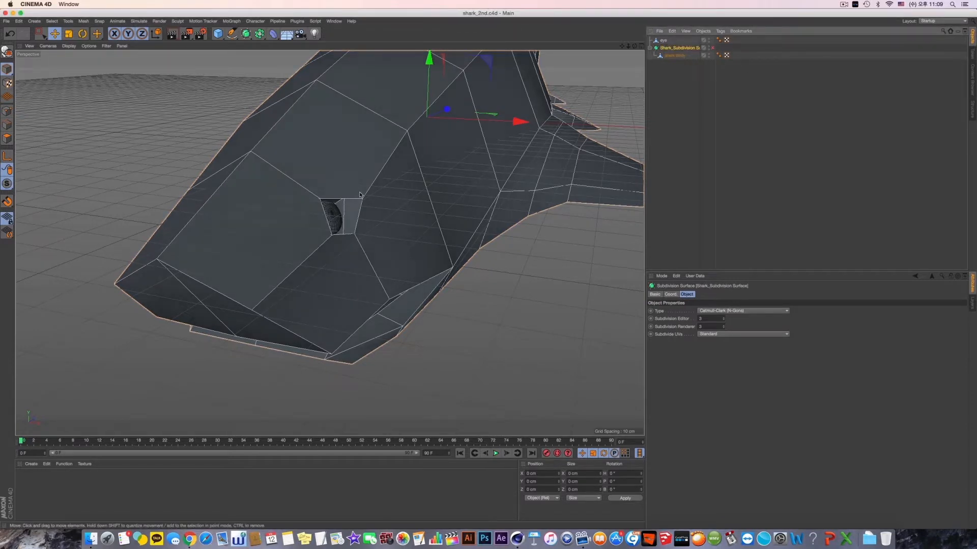
- Bevel the shark body's snout point in front of the eye by about 5.7 cm and turn on the Subdivision Surface
left_click_drag(342, 218, 285, 227, "alt")
scroll(309, 247, "up", 4)
left_click_drag(363, 238, 333, 259, "alt")
scroll(371, 257, "down", 5)
scroll(334, 281, "up", 3)
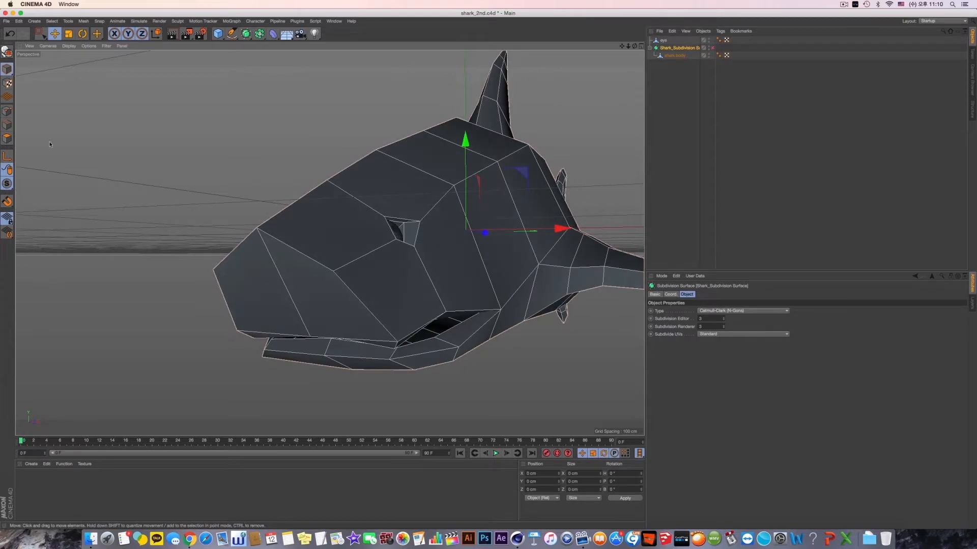
left_click(674, 55)
scroll(269, 424, "up", 5)
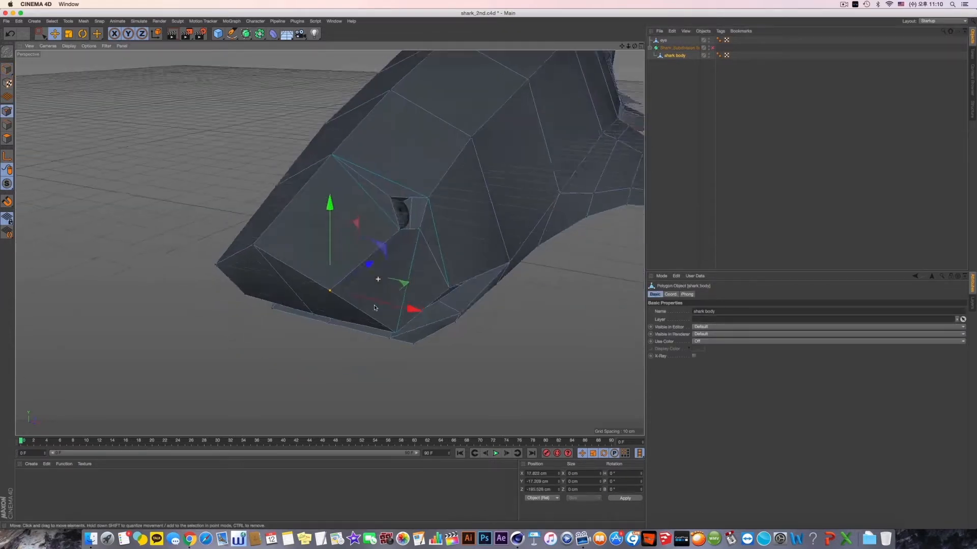
right_click(276, 424)
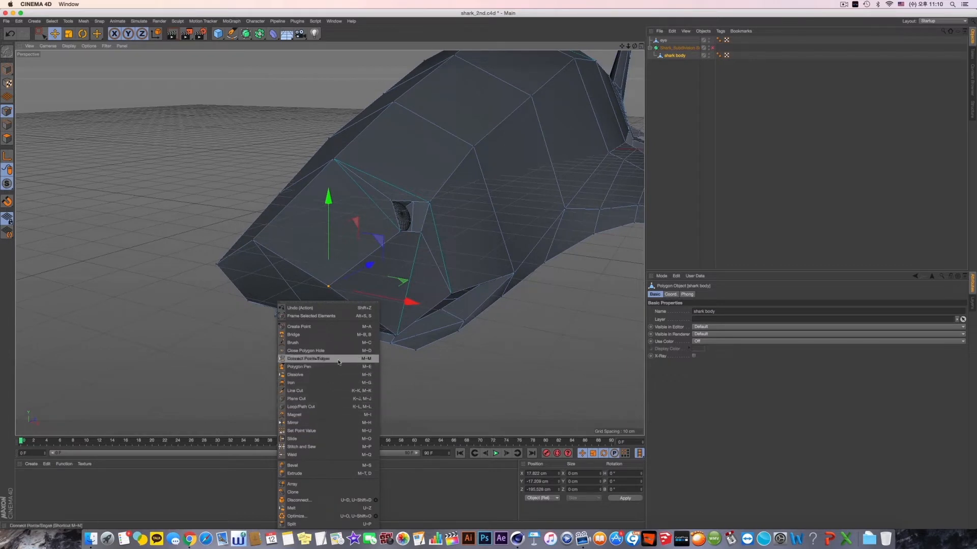
left_click(324, 468)
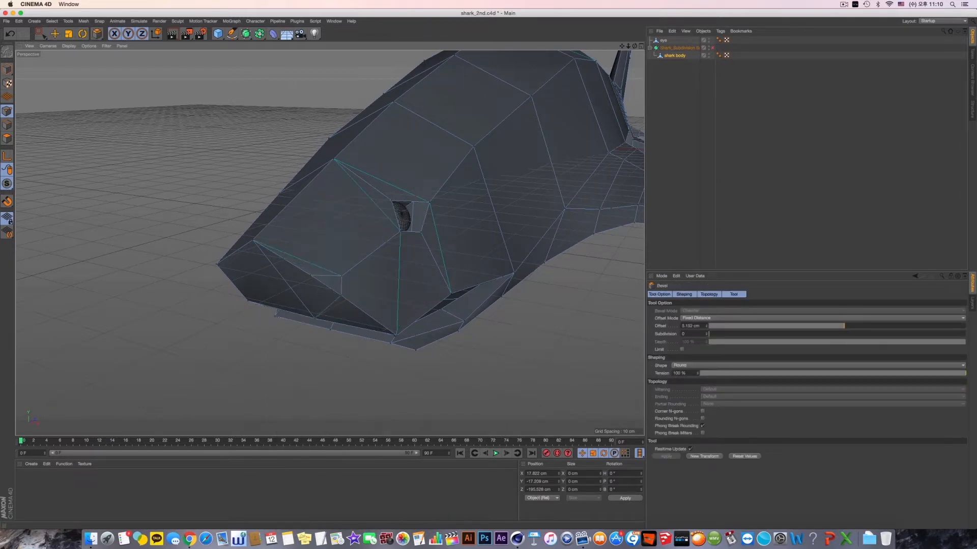
left_click(713, 48)
left_click_drag(496, 234, 465, 279, "alt")
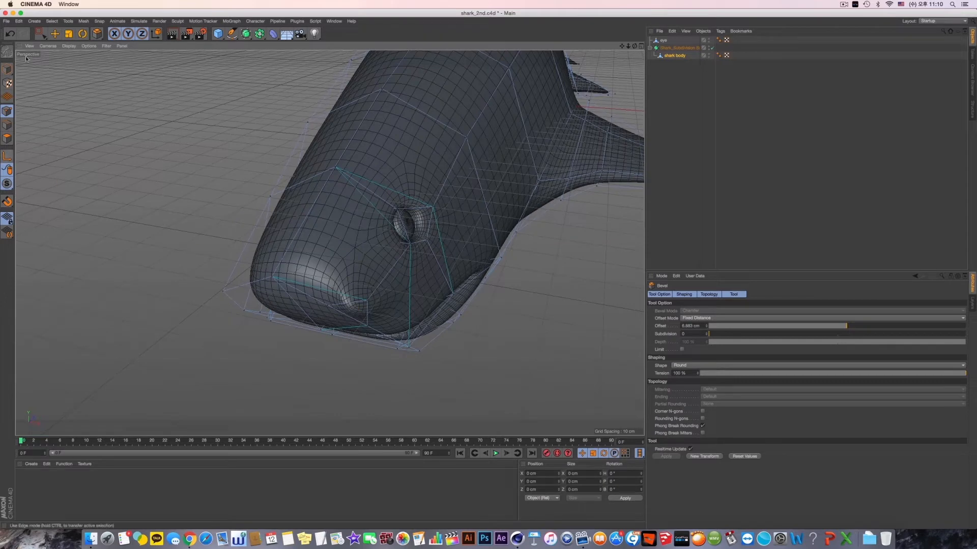
- Extrude the small bevelled polygon on the snout inward to form a recessed nostril
left_click(55, 35)
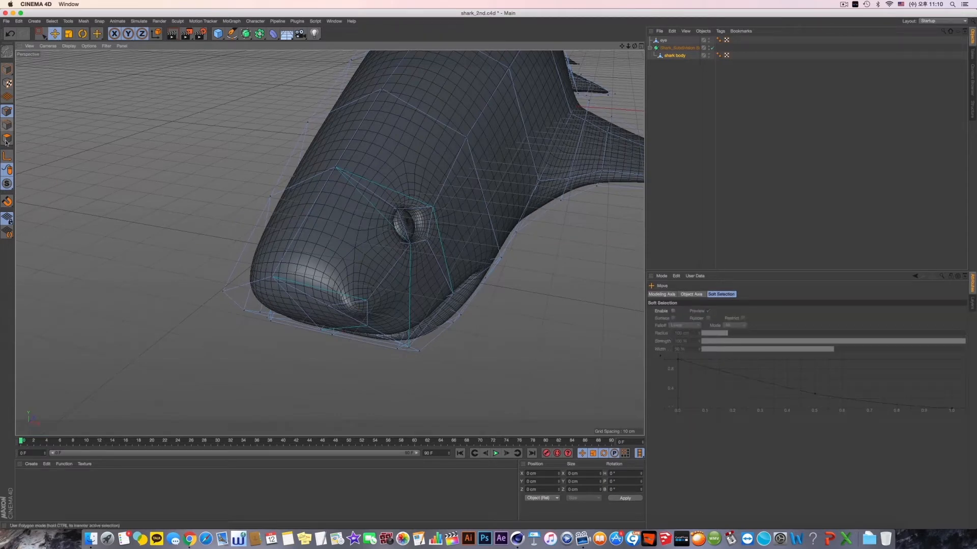
left_click(6, 143)
left_click(359, 312)
mouse_move(359, 313)
left_mouse_down("alt")
mouse_move(368, 331)
mouse_move(358, 328)
mouse_move(356, 305)
left_mouse_up("alt")
right_click(352, 200)
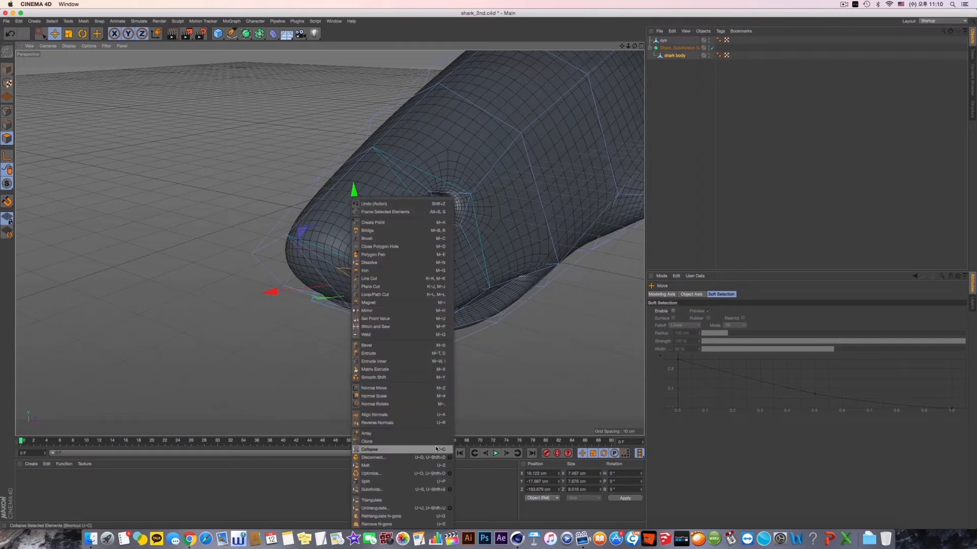
left_click(432, 355)
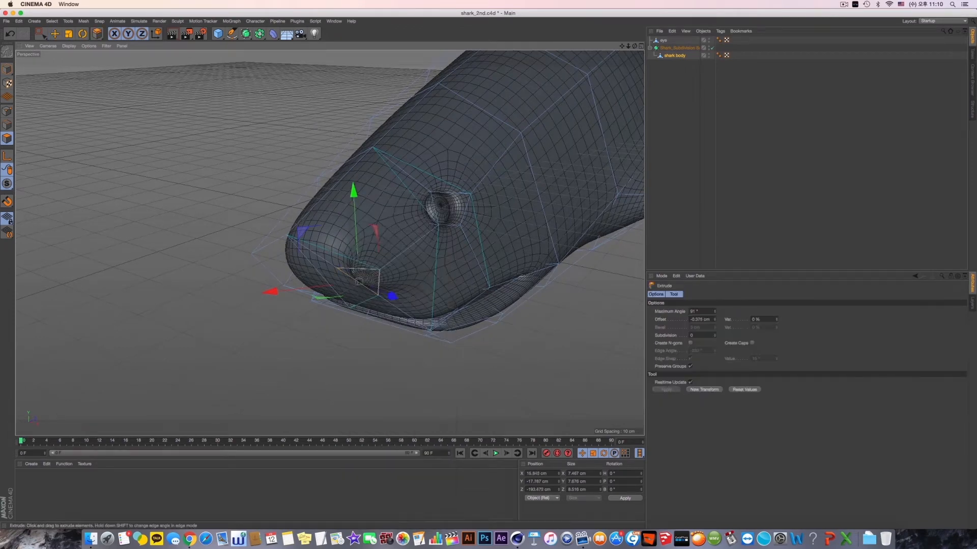
left_click_drag(410, 367, 481, 326, "alt")
left_click_drag(487, 285, 469, 327, "alt")
left_click_drag(422, 274, 384, 282, "alt")
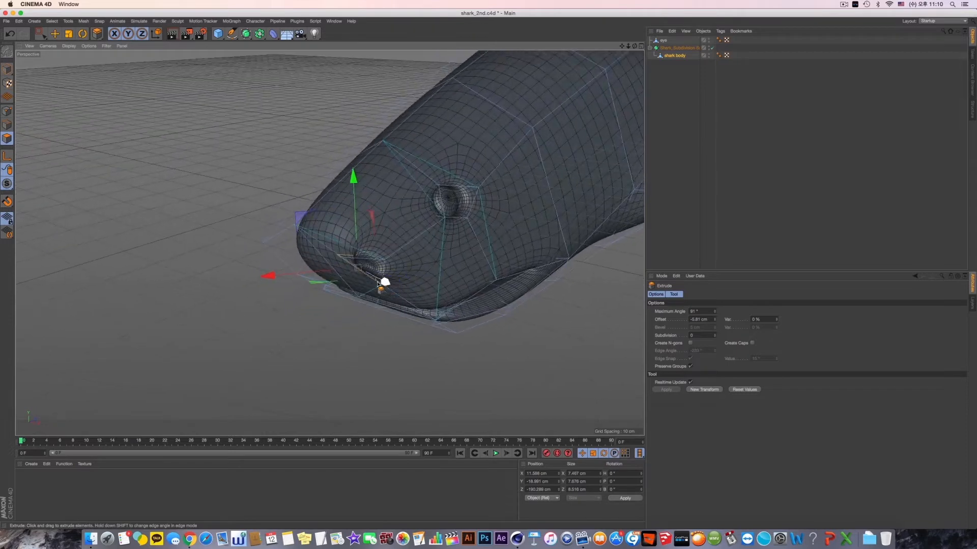
- Adjust the depth and position of the nostril recess's inner polygon, and return to whole-object editing with the Move tool
left_click_drag(283, 283, 340, 282)
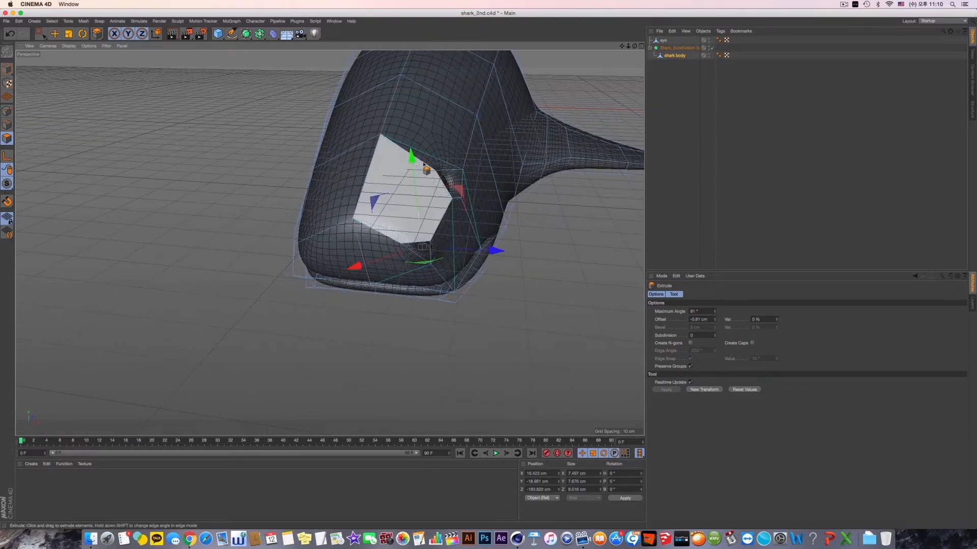
left_click_drag(432, 200, 464, 249, "alt")
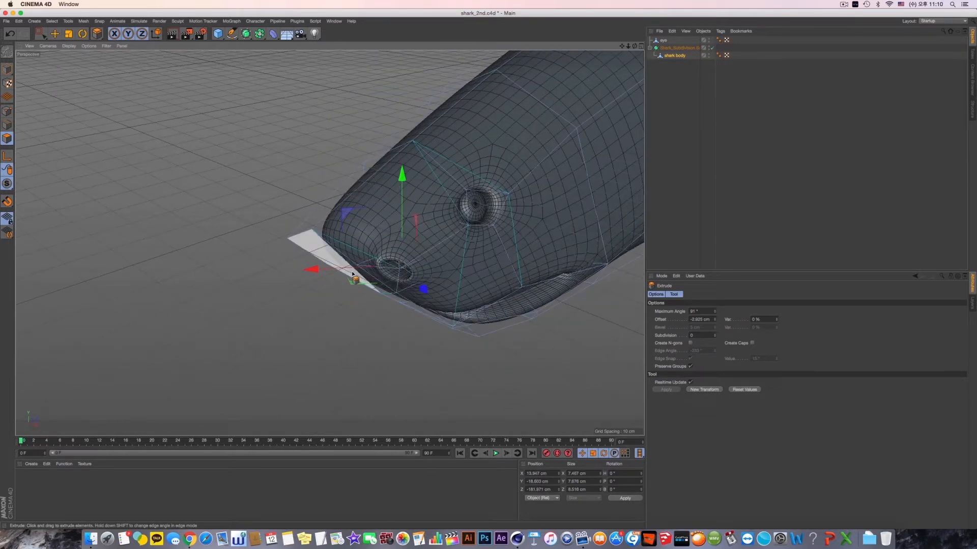
left_click_drag(325, 271, 435, 249)
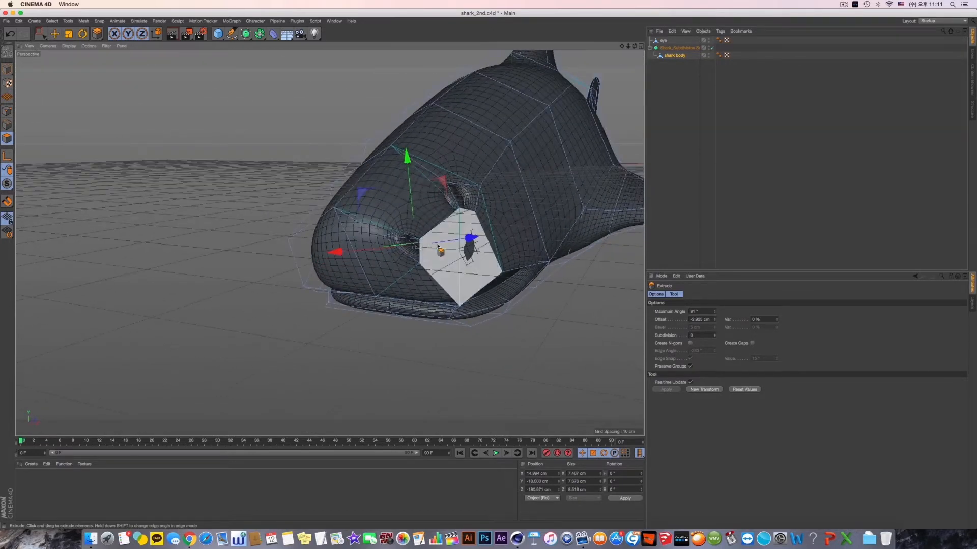
left_click_drag(411, 182, 409, 172)
left_click_drag(399, 229, 418, 218, "alt")
left_click(7, 70)
left_click(55, 34)
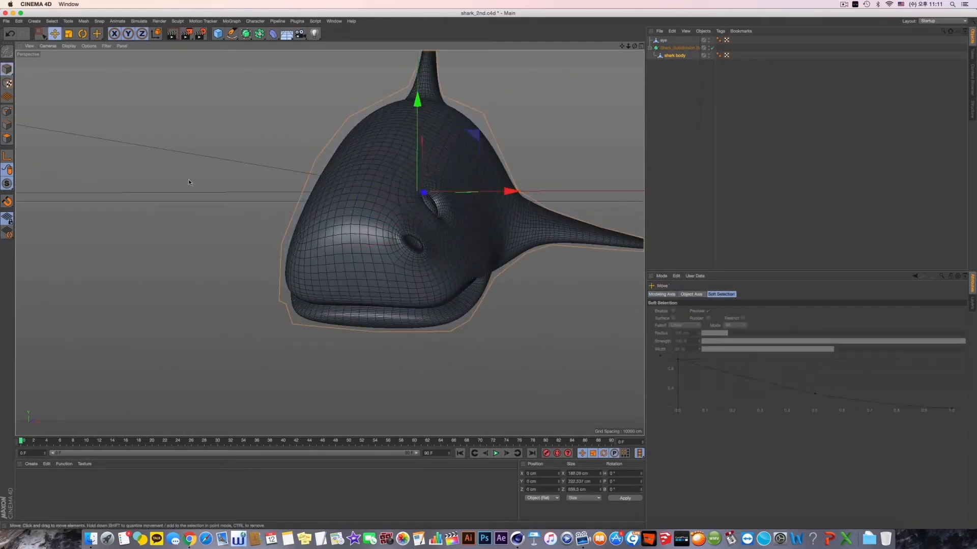
- Compare the shark's head with the reference photo shark.jpg opened from Finder, and return to the Cinema 4D model
left_click_drag(350, 232, 379, 254, "alt")
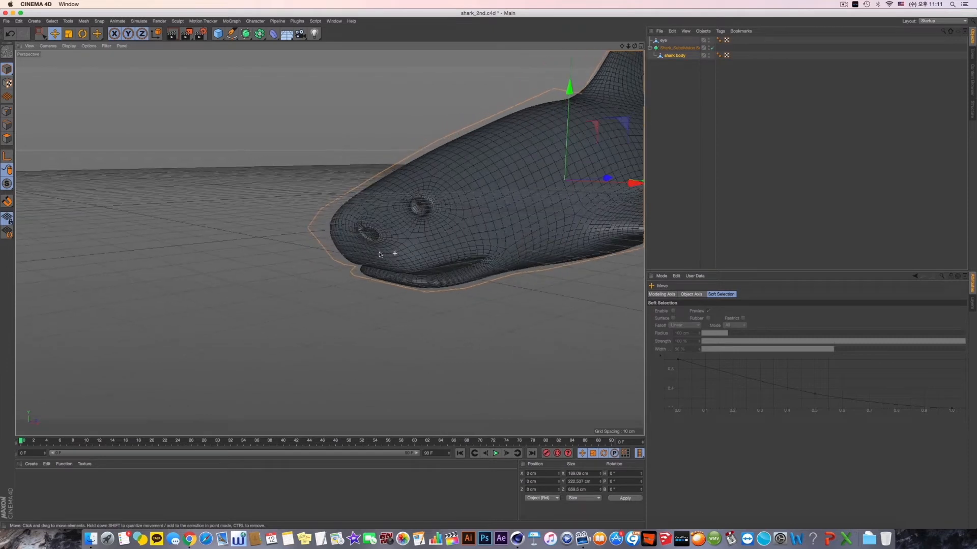
key("super+Tab")
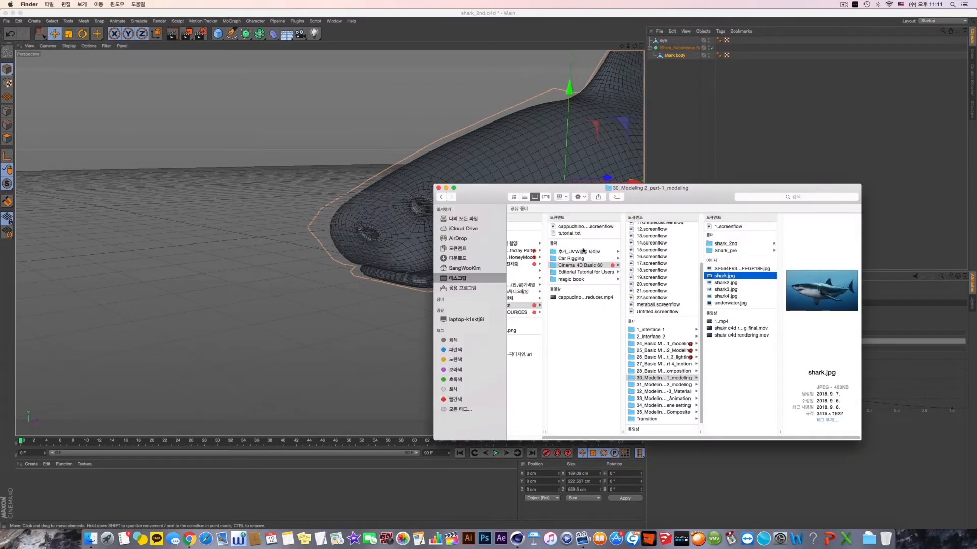
double_click(743, 278)
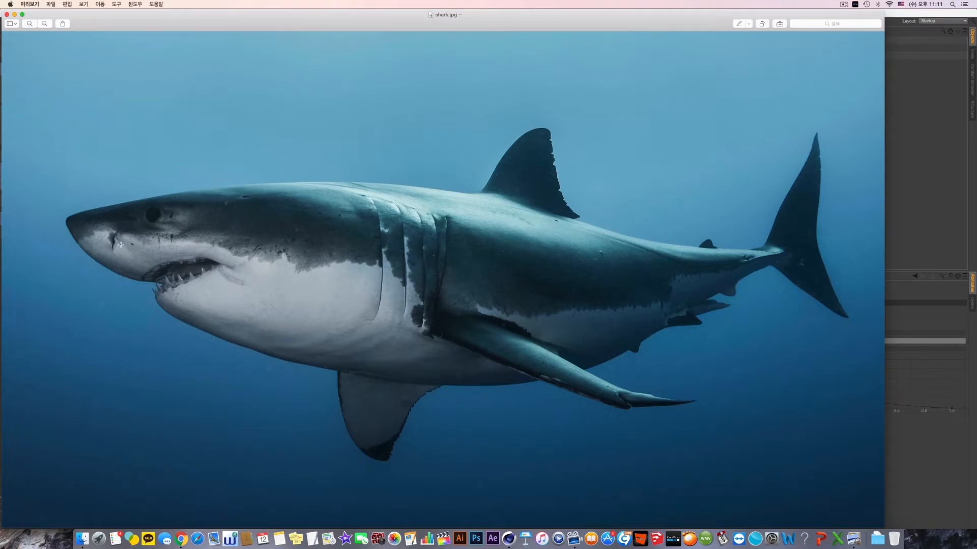
key("super+q")
left_click(328, 279)
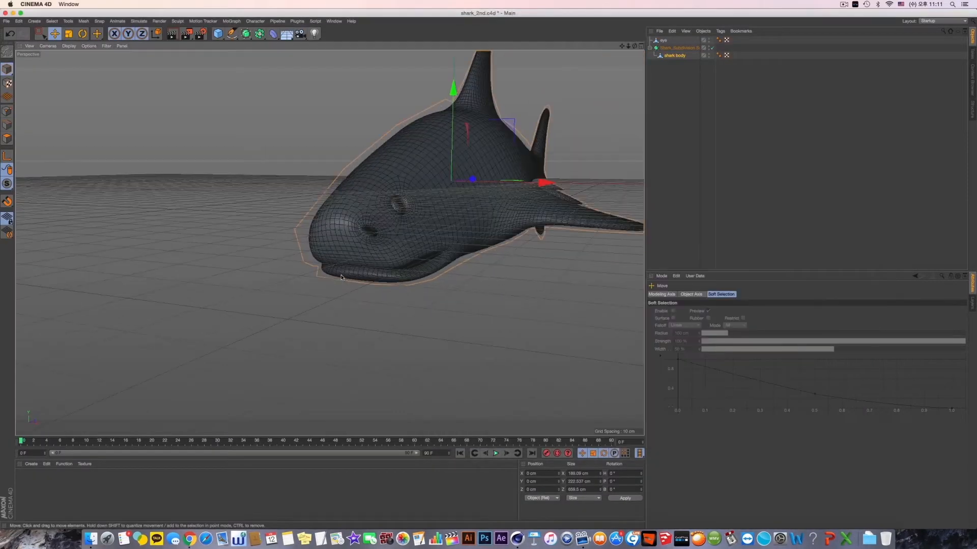
- Turn off the Subdivision Surface and move the front point of the nostril opening back to about Z -195.1 cm
left_click(711, 47)
scroll(448, 237, "up", 10)
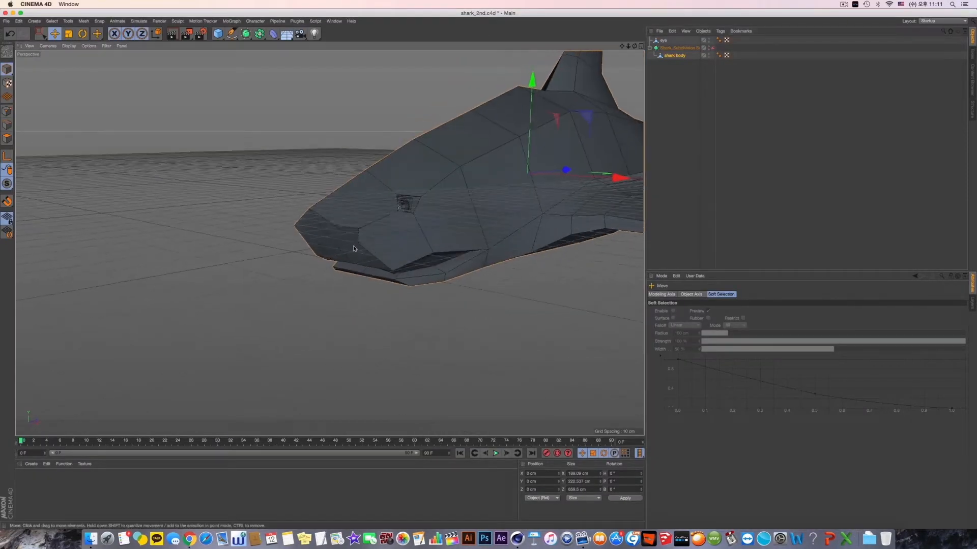
left_click_drag(448, 236, 425, 233, "alt")
key("super+z")
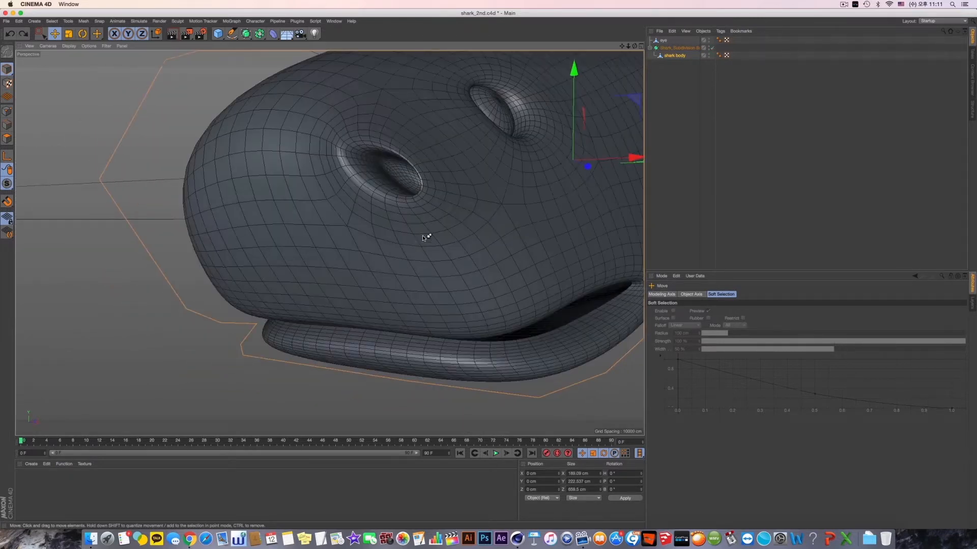
left_click_drag(427, 235, 644, 121, "alt")
left_click(712, 47)
left_click_drag(451, 203, 147, 119, "alt")
left_click(5, 111)
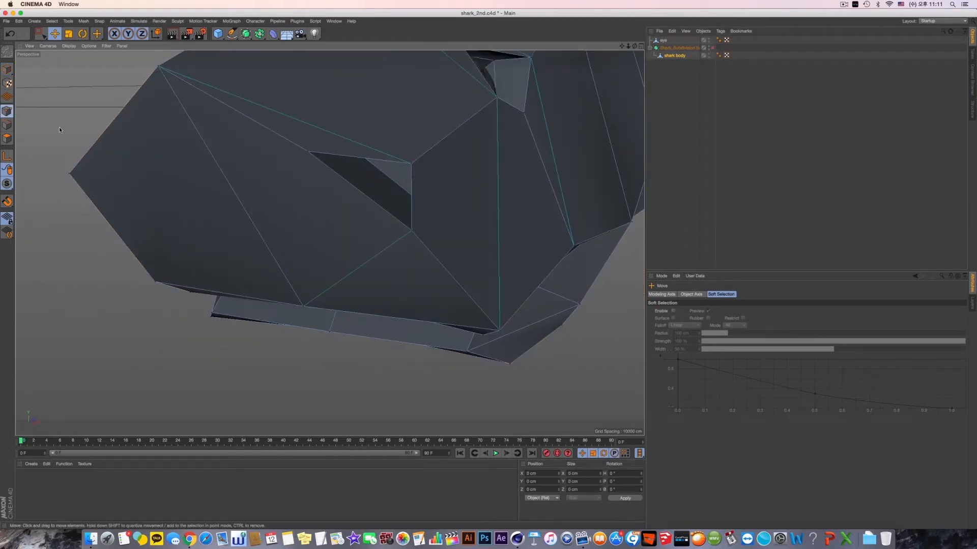
mouse_move(307, 157)
left_mouse_down("alt")
mouse_move(285, 187)
mouse_move(312, 161)
left_mouse_up("alt")
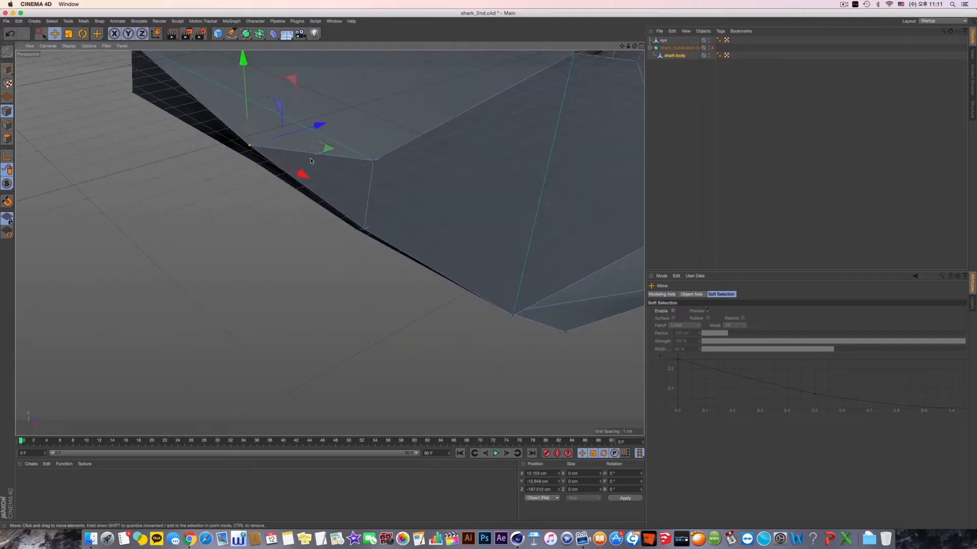
left_click_drag(319, 127, 345, 124)
left_click_drag(314, 138, 336, 127, "alt")
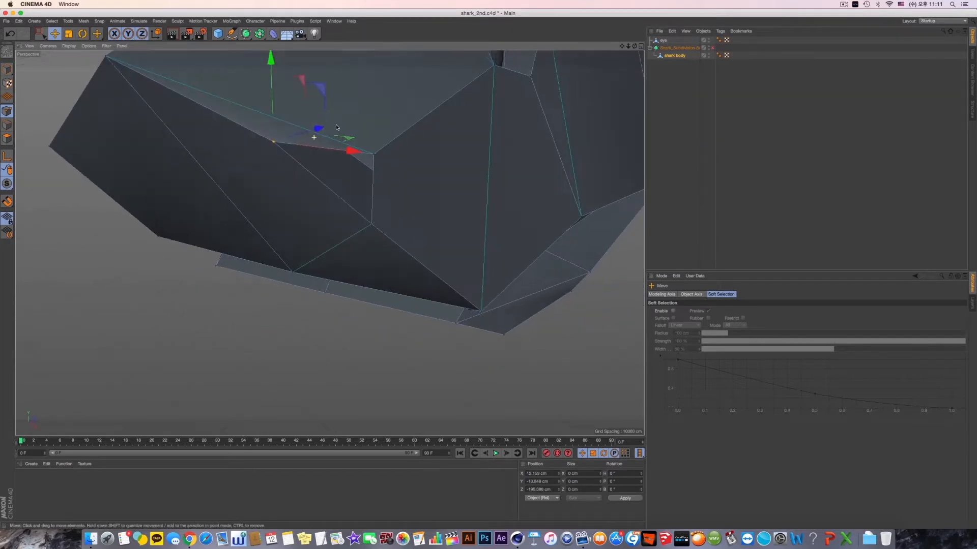
- Turn on the Subdivision Surface and shift the nostril's rim points forward toward the snout tip
double_click(370, 225)
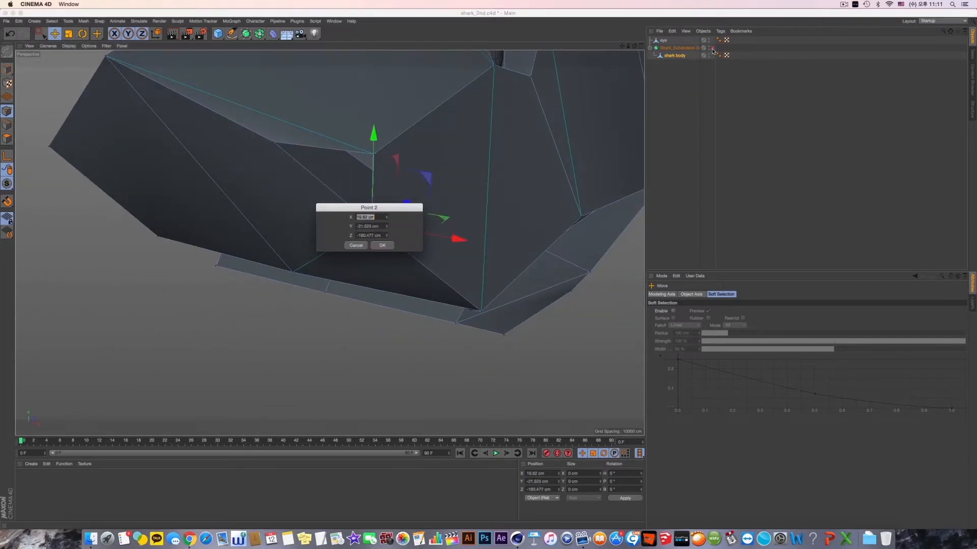
left_click(382, 245)
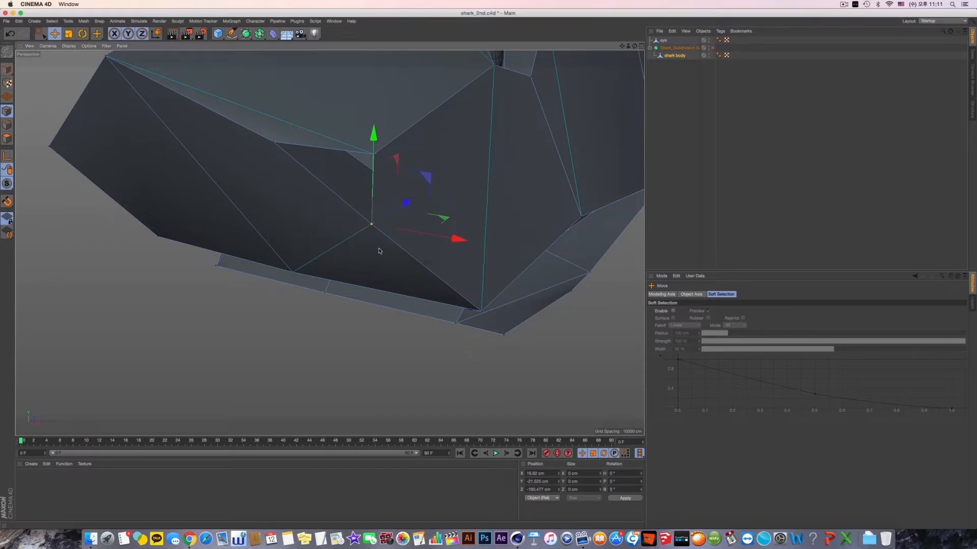
left_click(712, 48)
left_click_drag(441, 189, 400, 209, "alt")
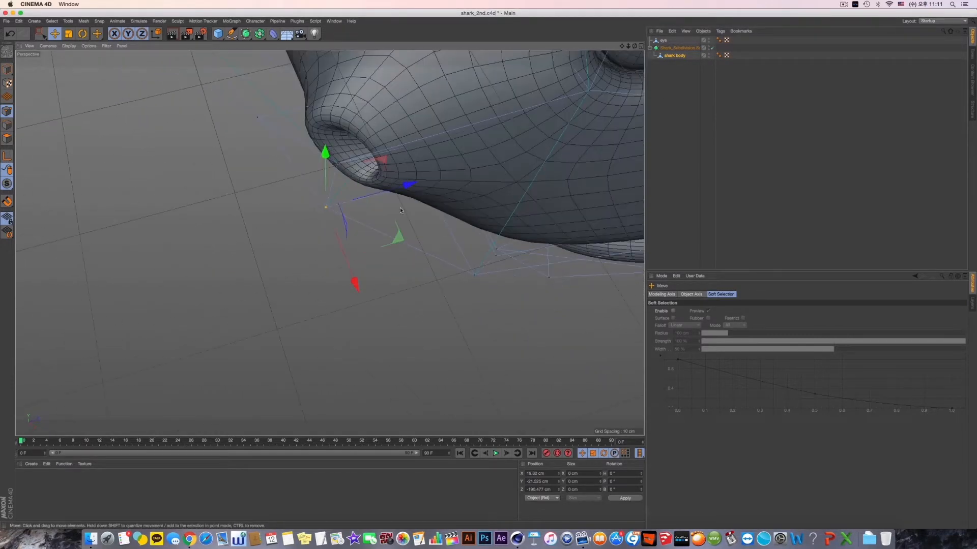
left_click(257, 118, "shift")
left_click_drag(381, 151, 386, 124)
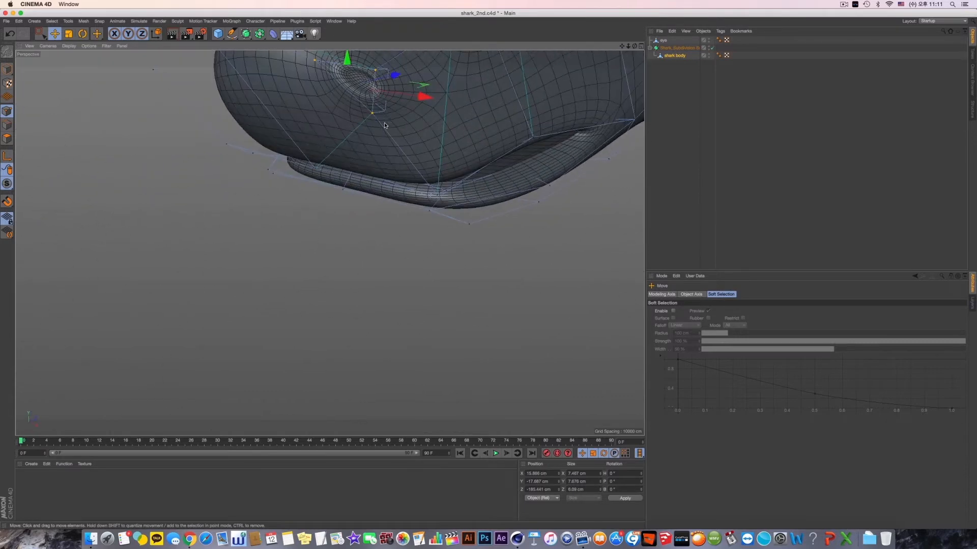
middle_click_drag(387, 125, 395, 225, "alt")
left_click_drag(395, 225, 371, 191, "alt")
- Select the shark's snout tip point and pull it forward to about Z -217.1 cm
left_click(383, 178)
left_click_drag(360, 185, 184, 278, "alt")
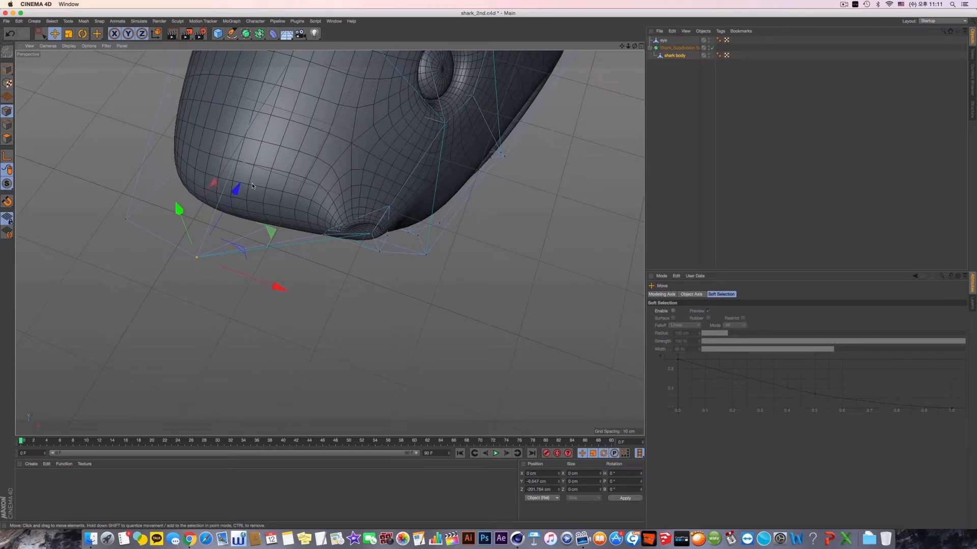
left_click_drag(252, 186, 139, 165)
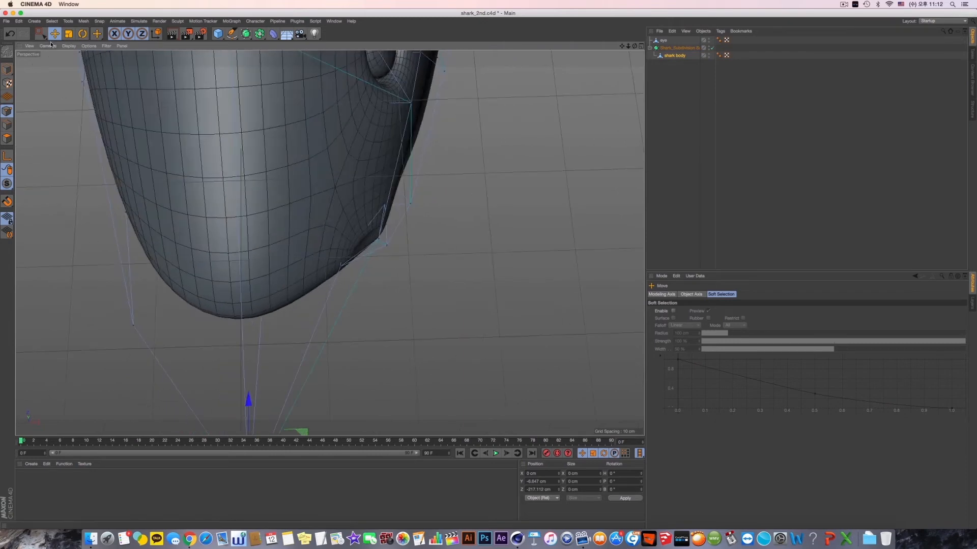
- In the top view, make Rectangle Selection include hidden elements and select all of the nostril's points
middle_click(464, 264)
middle_click(465, 264)
middle_click(383, 265)
middle_click(412, 215)
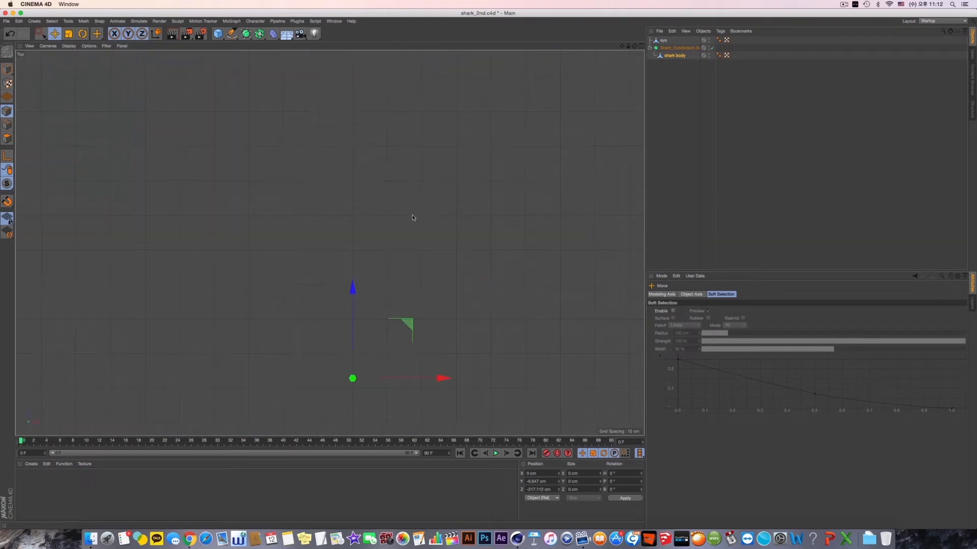
scroll(473, 268, "down", 4)
scroll(476, 284, "up", 5)
left_click_drag(487, 208, 496, 275, "alt")
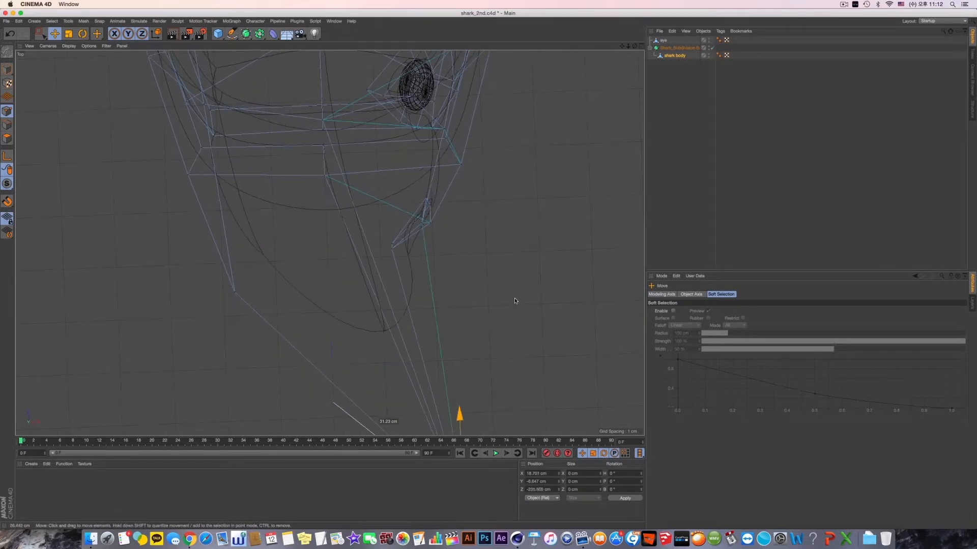
key("super+z")
left_click_drag(41, 33, 66, 54)
left_click(712, 318)
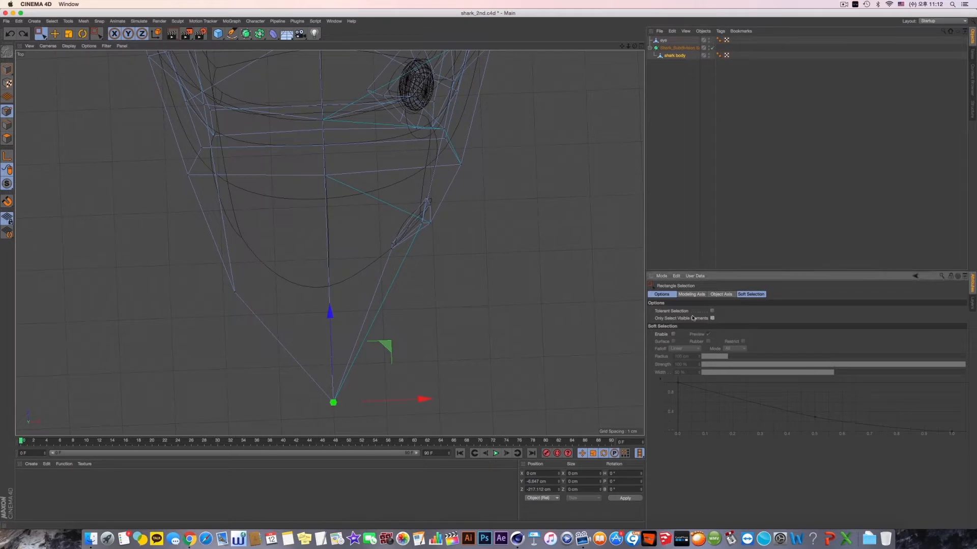
left_click_drag(363, 188, 473, 257)
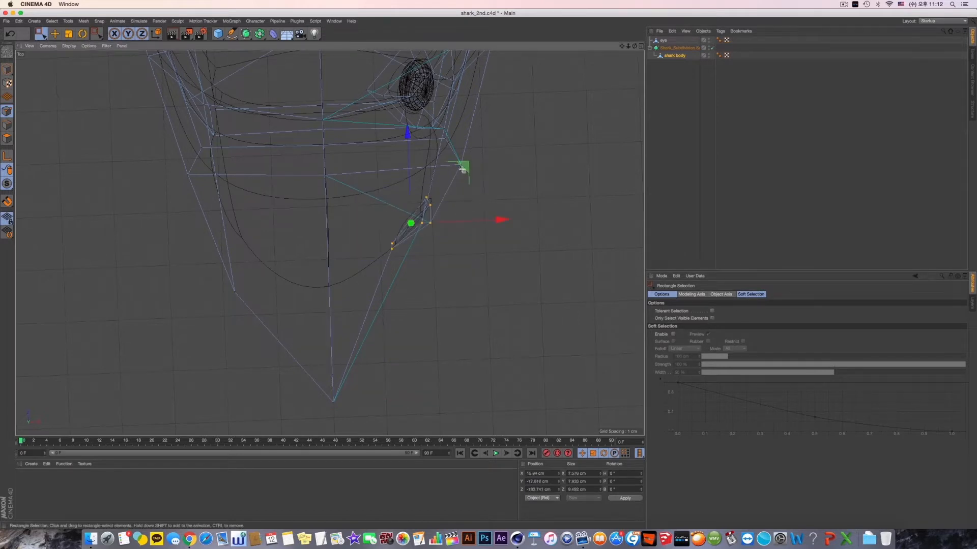
left_click_drag(468, 197, 370, 270)
- Move the nostril points back to about Z -191.9 cm, adjust them sideways in the top view, and clear the selection
middle_click(356, 262)
middle_click(199, 185)
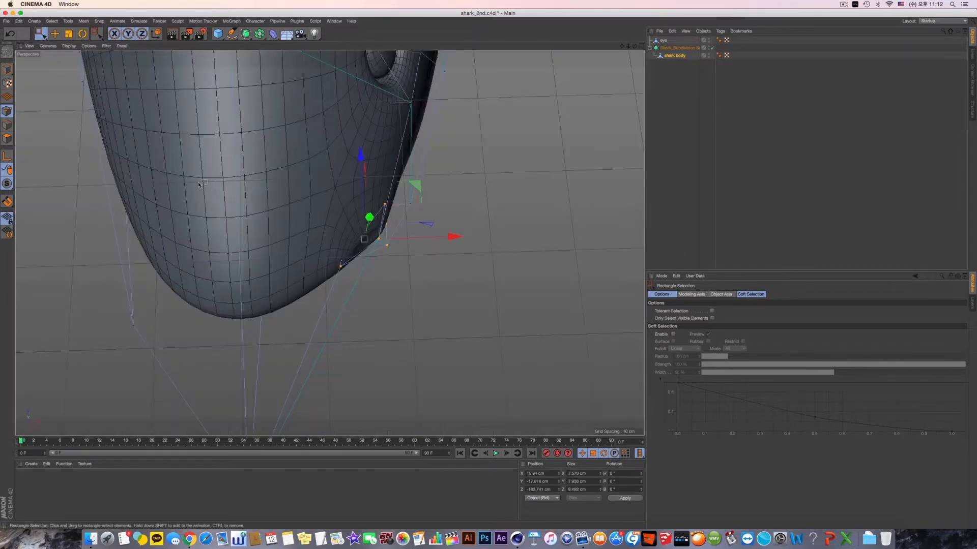
middle_click(452, 150)
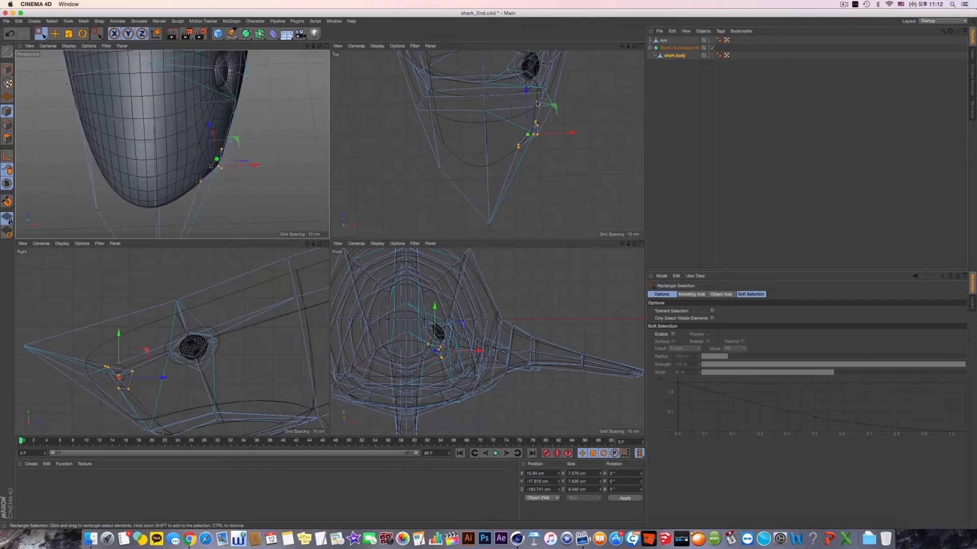
left_click_drag(527, 97, 527, 92)
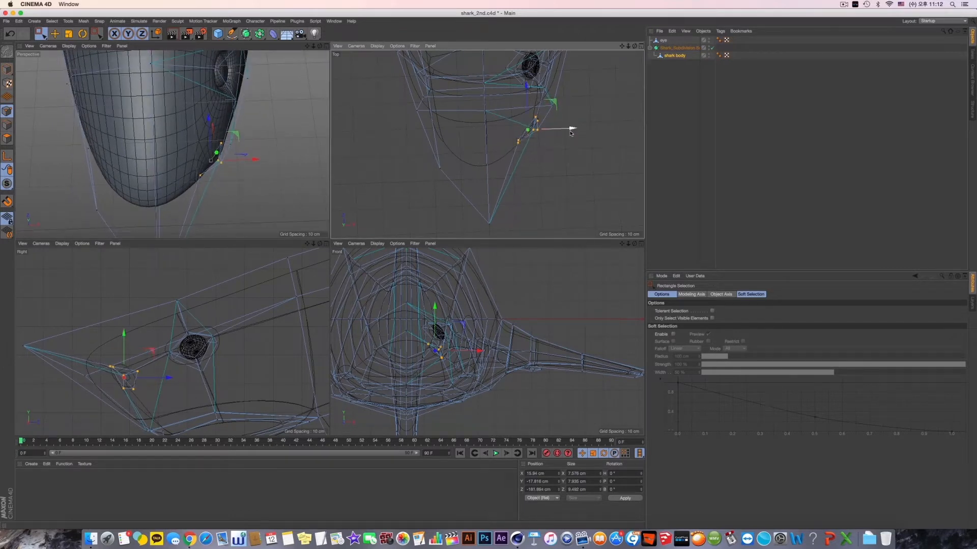
left_click_drag(571, 132, 570, 133)
left_click_drag(510, 135, 567, 143)
left_click_drag(512, 221, 433, 186)
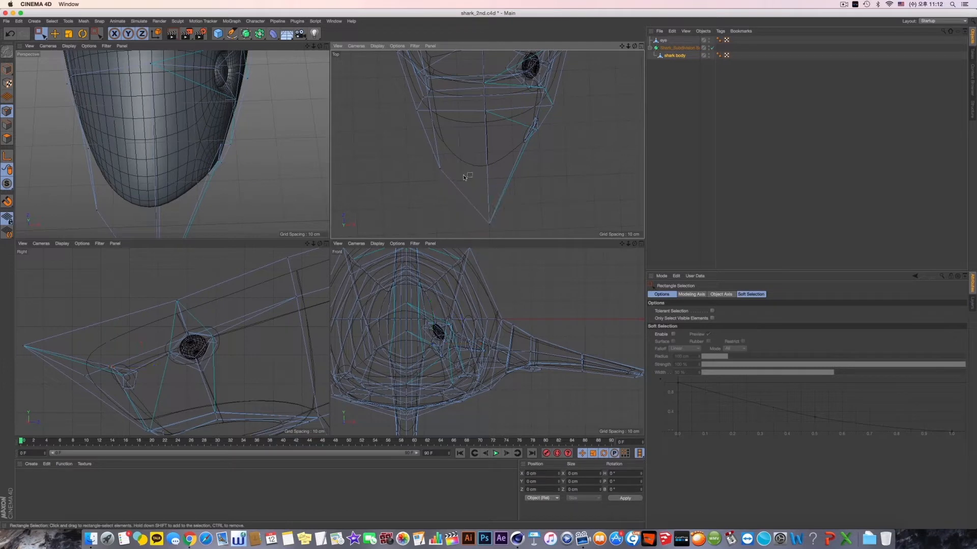
- Pull the snout tip point forward to about Z -221.9 cm and lower it to about Y -16.2 cm
middle_click_drag(464, 174, 470, 168, "alt")
left_click_drag(201, 155, 233, 161, "alt")
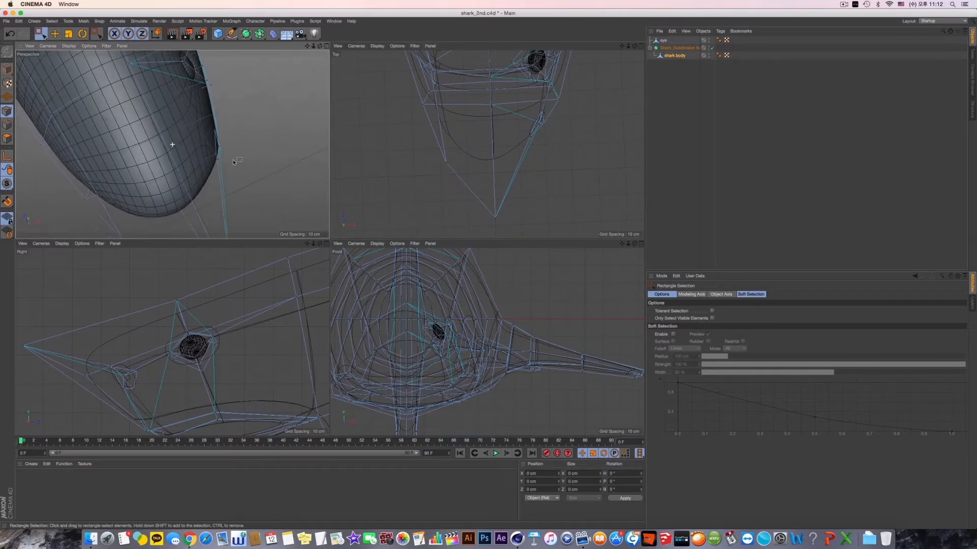
left_click_drag(513, 179, 483, 228)
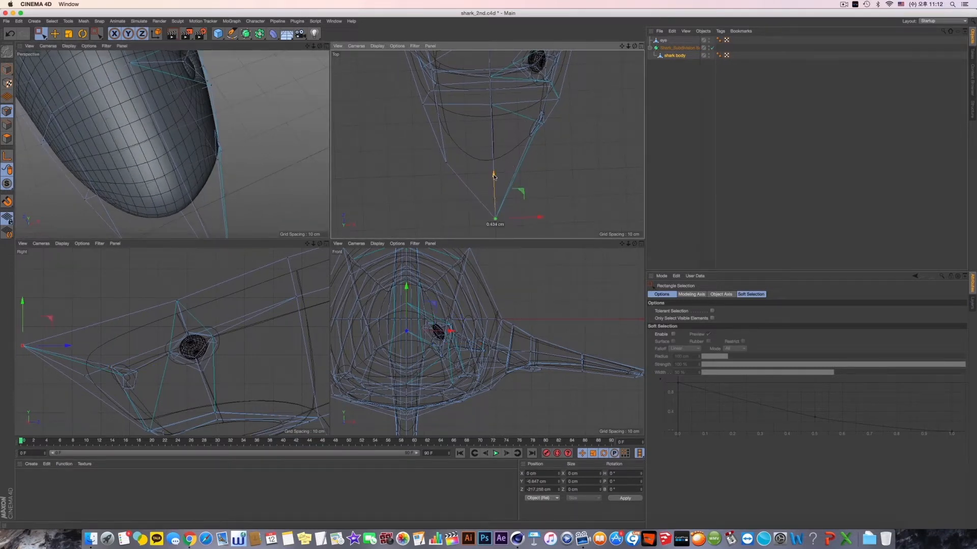
left_click_drag(494, 171, 494, 183)
left_click_drag(256, 173, 99, 130, "alt")
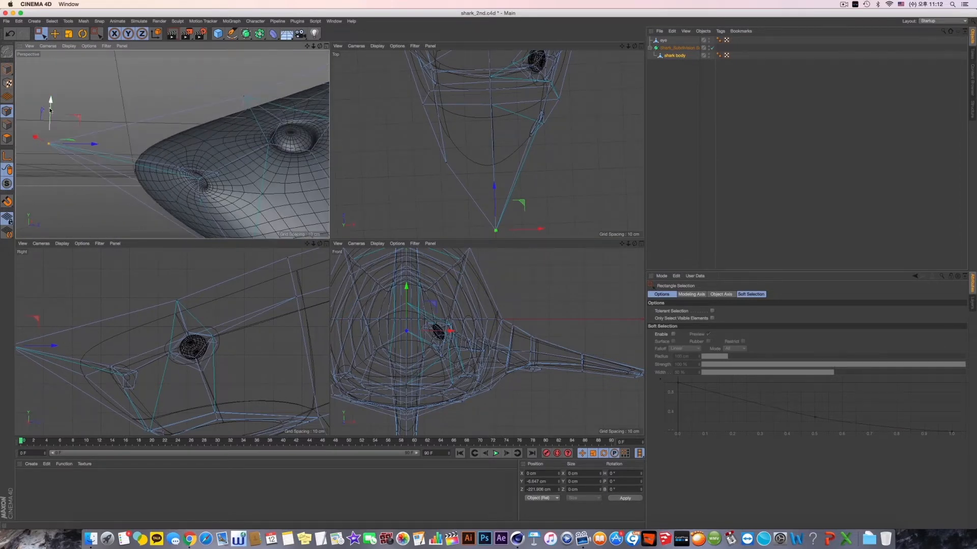
left_click_drag(51, 111, 51, 142)
middle_click_drag(244, 212, 247, 181, "alt")
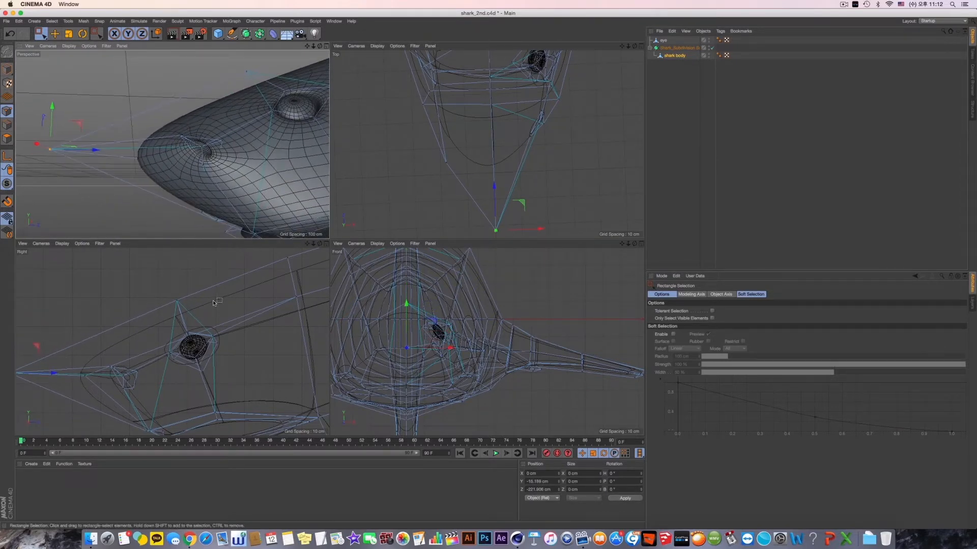
- Lower the snout tip point further to about Y -20.8 cm in the enlarged perspective view
middle_click_drag(213, 303, 217, 288, "alt")
middle_click(227, 223)
middle_click(266, 212)
middle_click(191, 148)
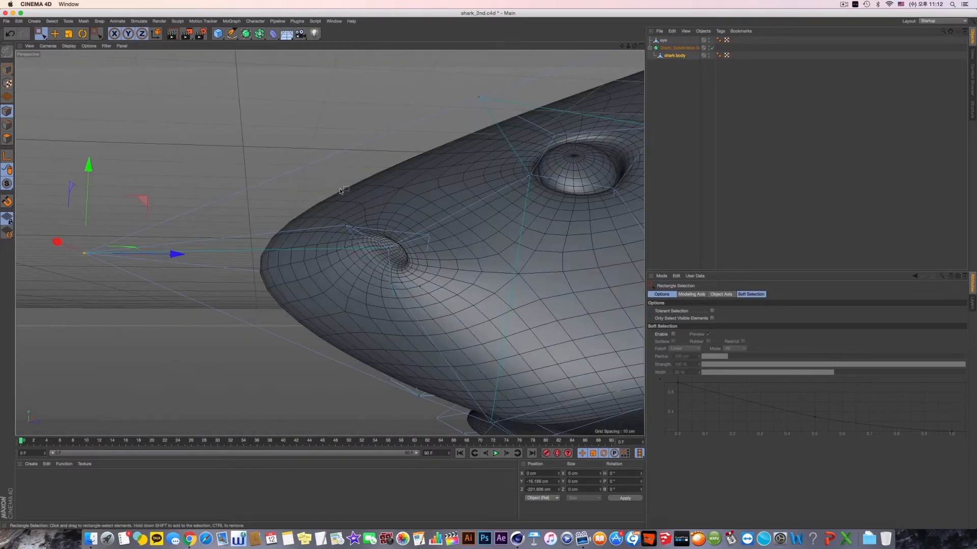
scroll(340, 194, "down", 10)
left_click_drag(329, 207, 327, 220, "alt")
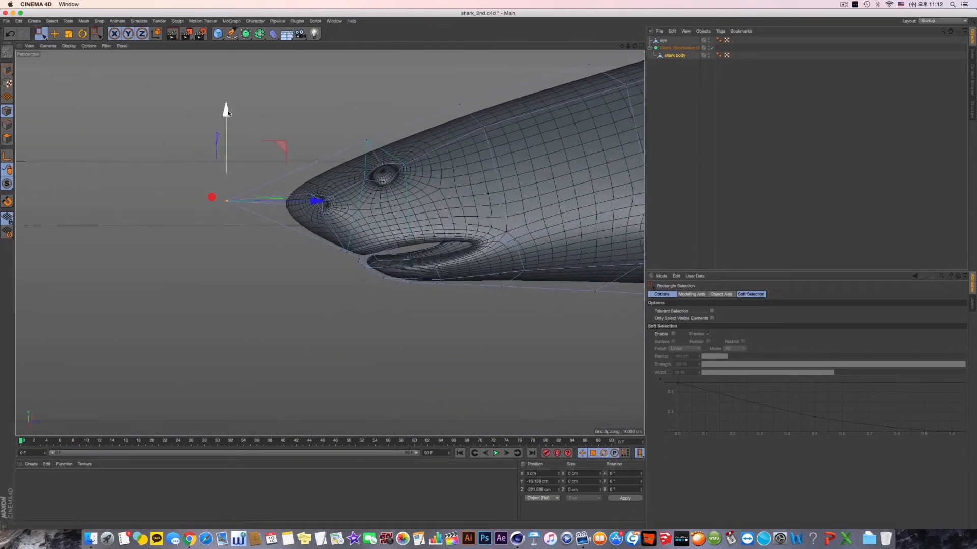
left_click_drag(228, 113, 369, 220)
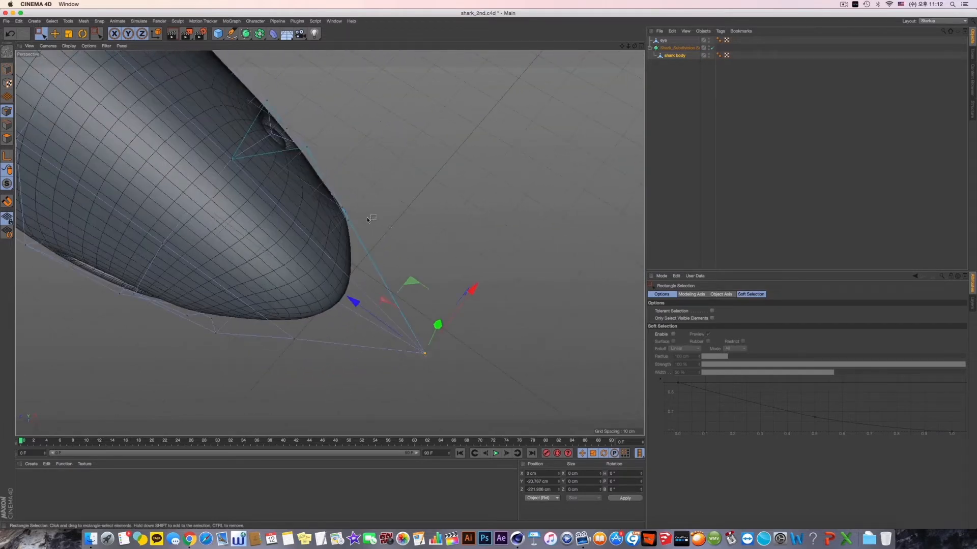
- Select the small group of points at the nostril's front edge and shift it back to about Z -194.6 cm
right_click_drag(368, 219, 444, 234, "alt")
left_click_drag(369, 206, 377, 199, "alt")
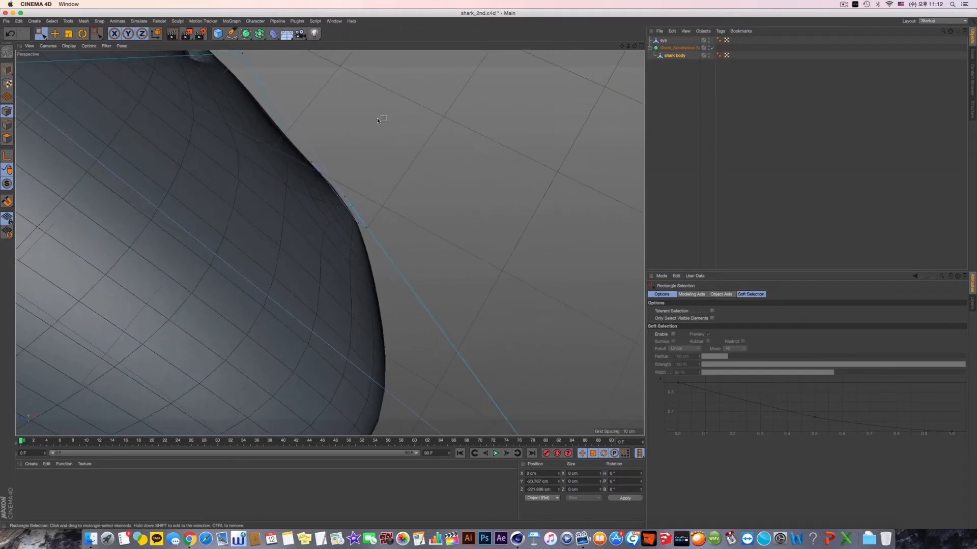
left_click_drag(392, 113, 283, 274)
left_click_drag(382, 147, 376, 154)
left_click_drag(393, 207, 351, 252)
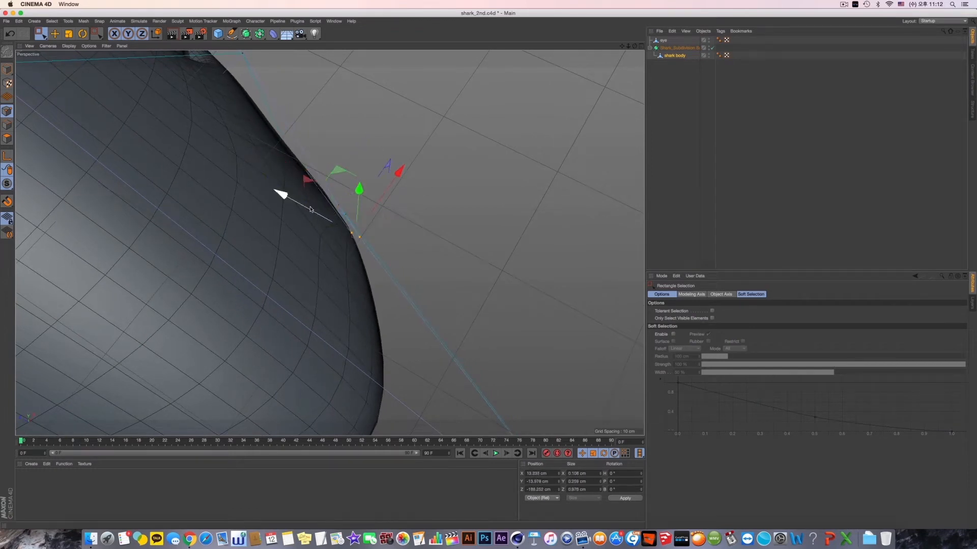
left_click_drag(301, 205, 288, 199)
left_click_drag(347, 239, 421, 321, "alt")
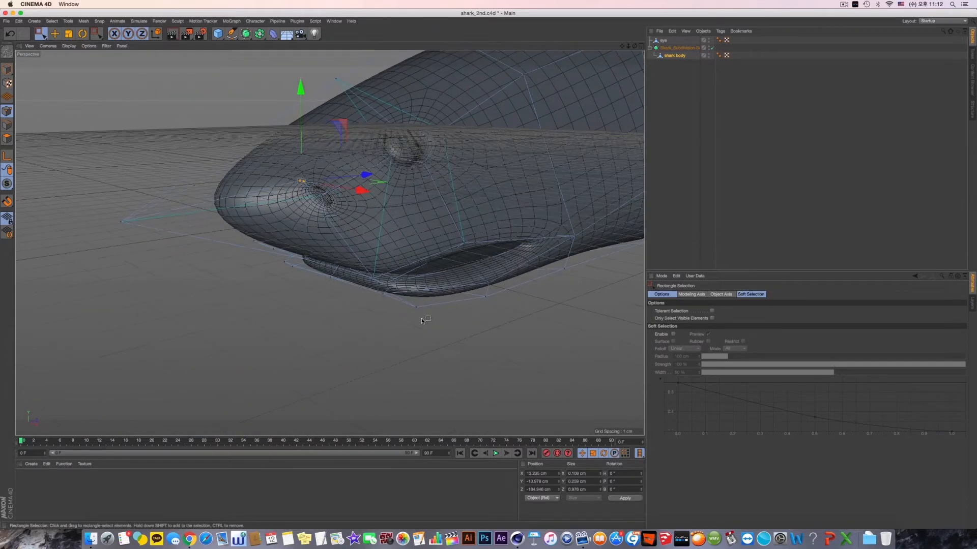
- Render the view to check the head, and return to whole-object editing with the Move tool
key("super+r")
left_click_drag(449, 238, 64, 116, "alt")
left_click(7, 68)
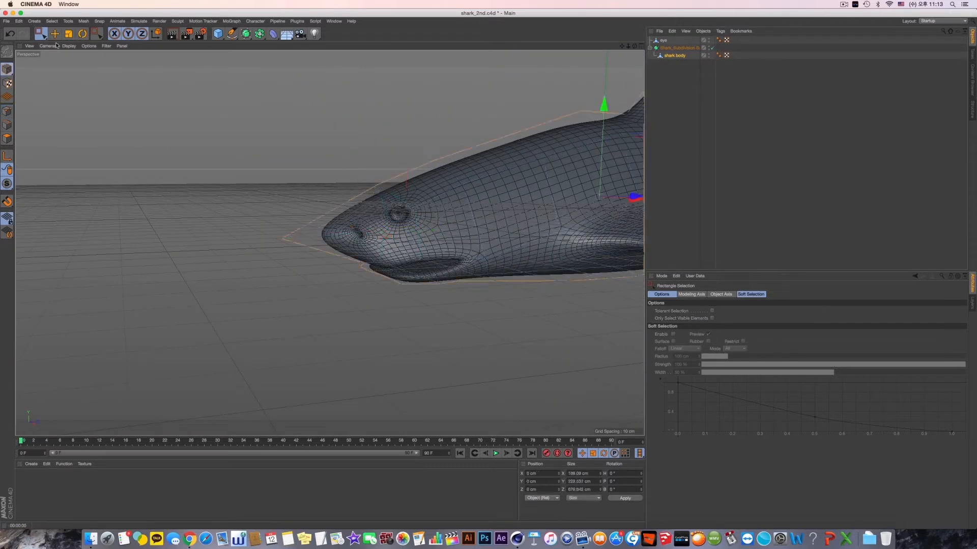
left_click(54, 36)
- Turn off the Subdivision Surface, select the shark body object and inspect its low-poly head from several angles
left_click(712, 48)
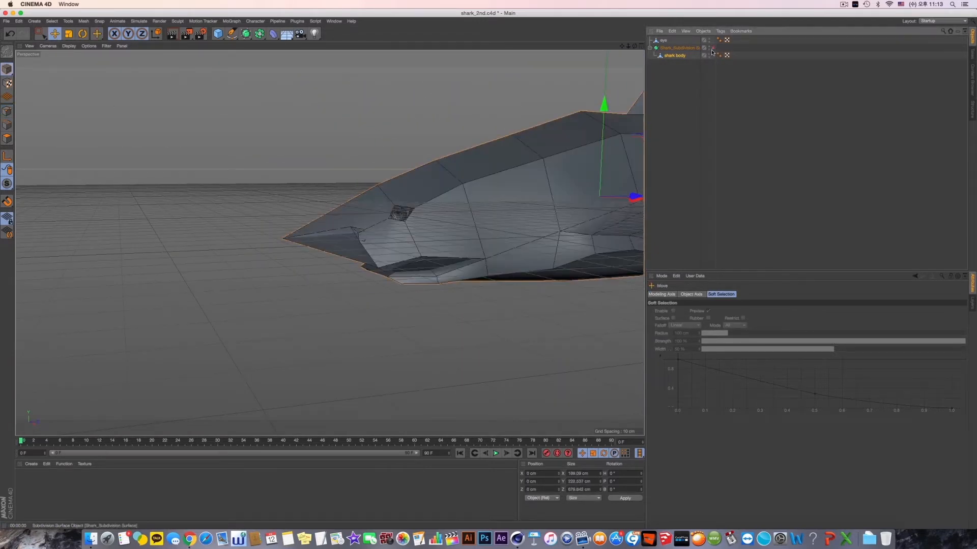
left_click(680, 55)
left_click_drag(421, 176, 433, 251, "alt")
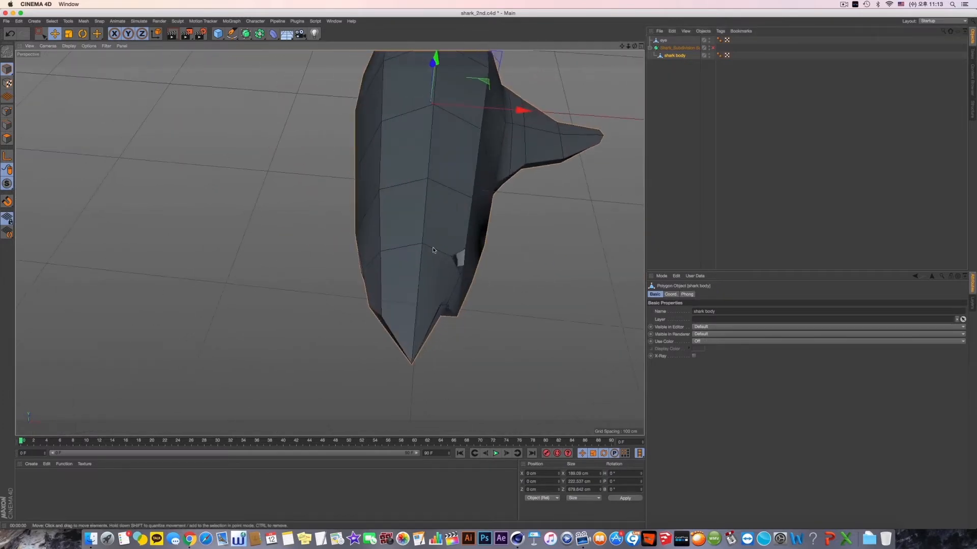
left_click_drag(402, 284, 413, 259, "alt")
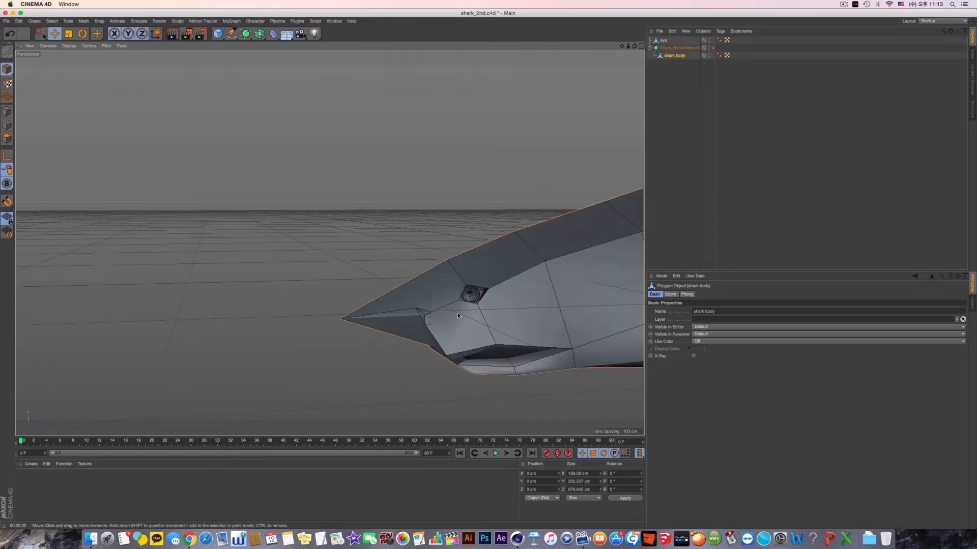
left_click_drag(457, 316, 506, 358, "alt")
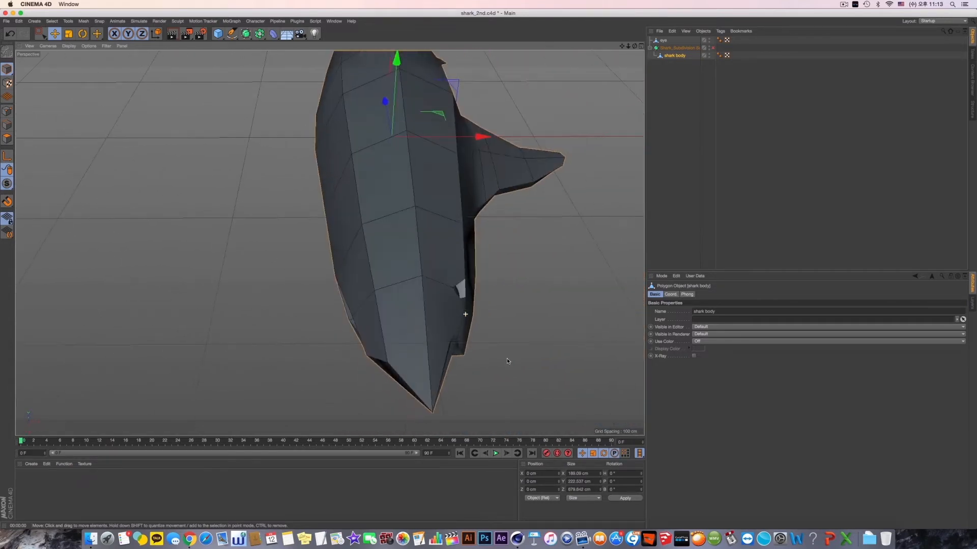
- In the front view, rectangle-select the polygons of the shark body's half without the pectoral fin
middle_click(506, 358)
middle_click(245, 283)
scroll(350, 269, "down", 5)
middle_click(364, 286)
middle_click(458, 309)
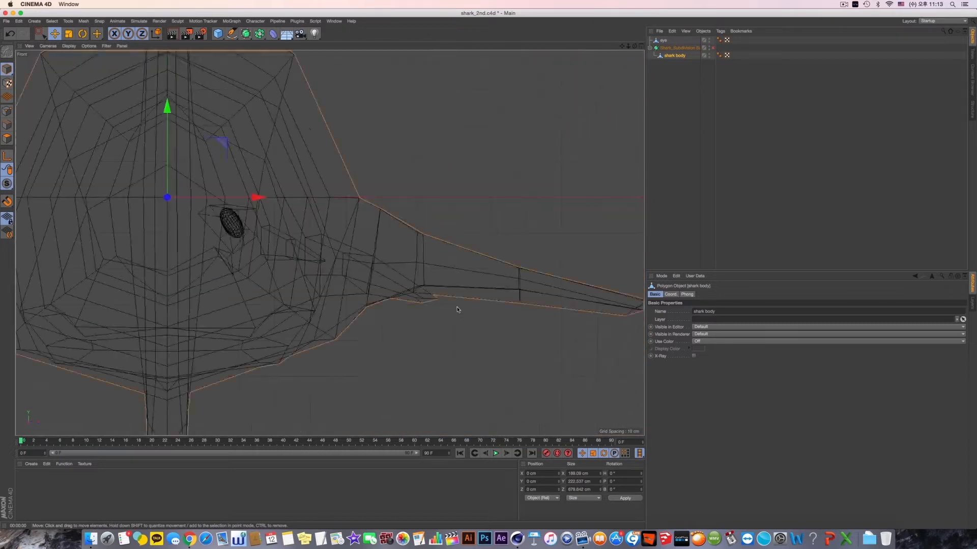
scroll(458, 309, "down", 10)
middle_click_drag(419, 290, 436, 300, "alt")
scroll(422, 337, "up", 5)
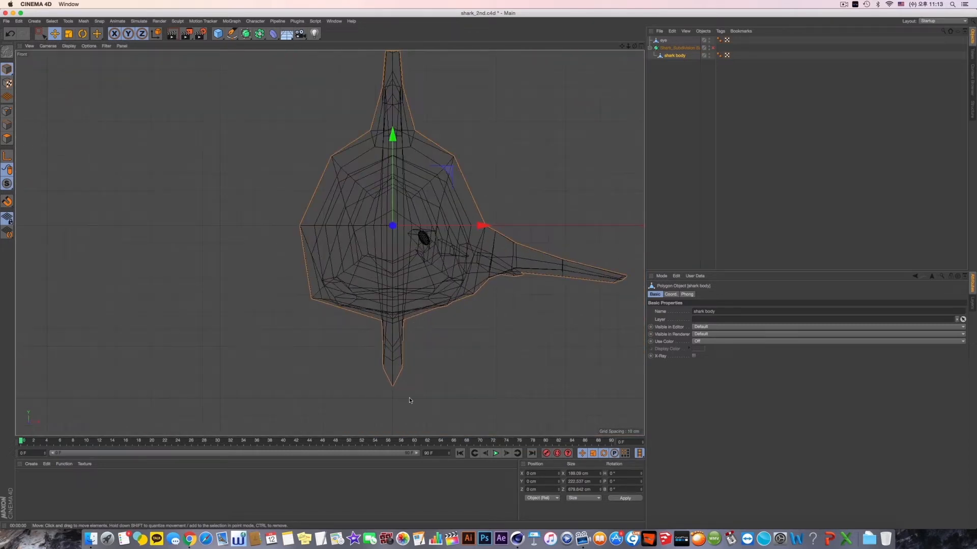
left_click(7, 139)
middle_click_drag(333, 236, 312, 264, "alt")
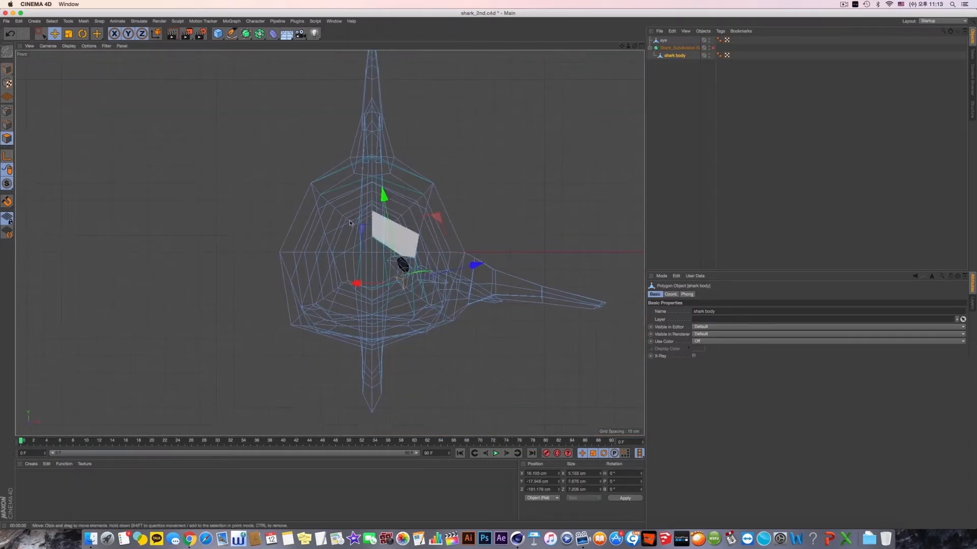
left_click(41, 35)
scroll(390, 176, "down", 1)
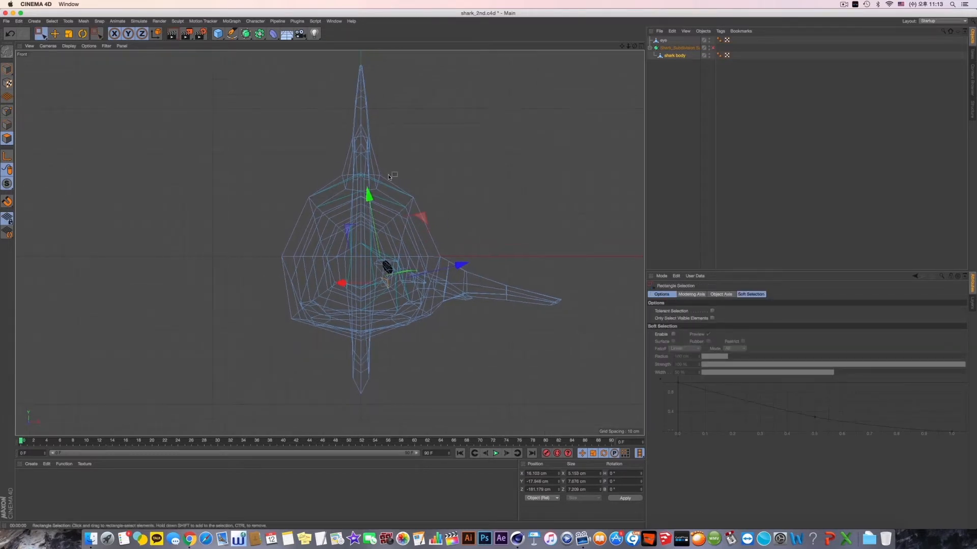
left_click_drag(249, 55, 364, 411)
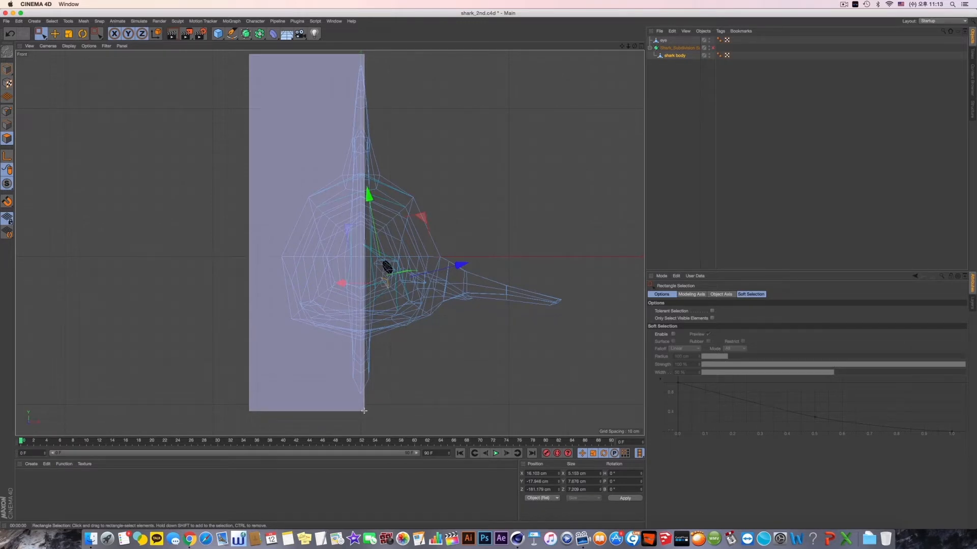
- Delete the selected polygons of the shark body's half without the pectoral fin and check the remaining half in the side view
left_click_drag(365, 411, 363, 412)
key("Delete")
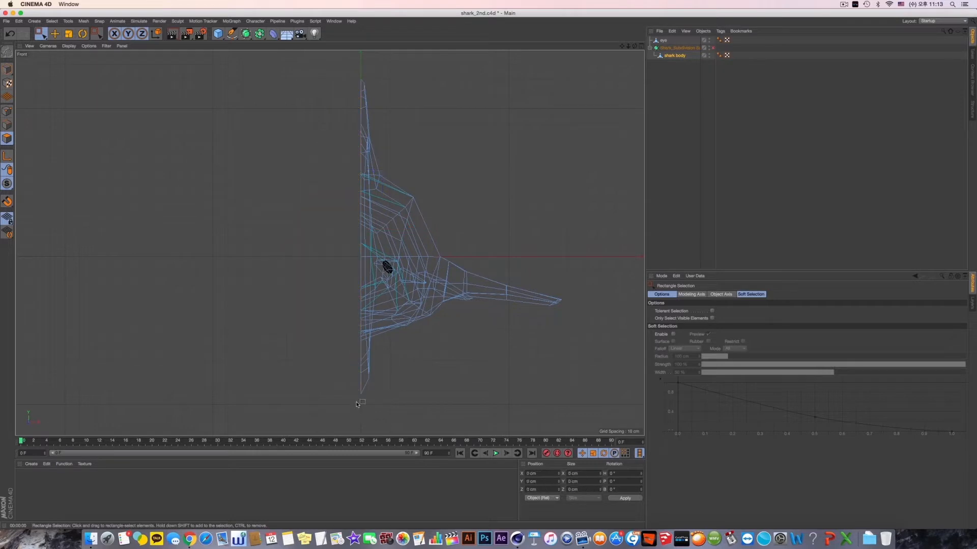
middle_click(333, 235)
middle_click(254, 198)
left_click_drag(299, 252, 350, 278, "alt")
key("F3")
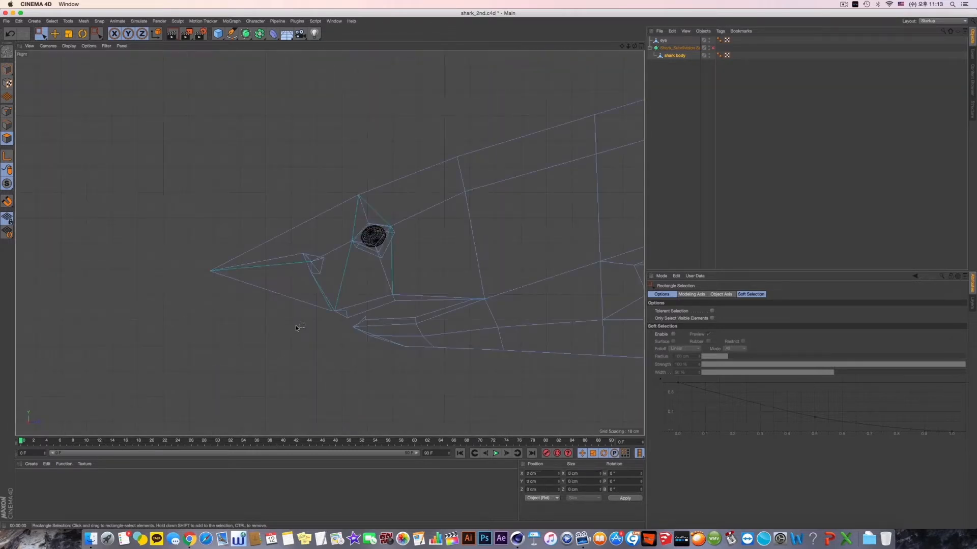
middle_click(295, 325)
middle_click(444, 315)
- In point editing, mark the loose points beyond the body's centre line and reselect all points of the shark body
left_click(7, 111)
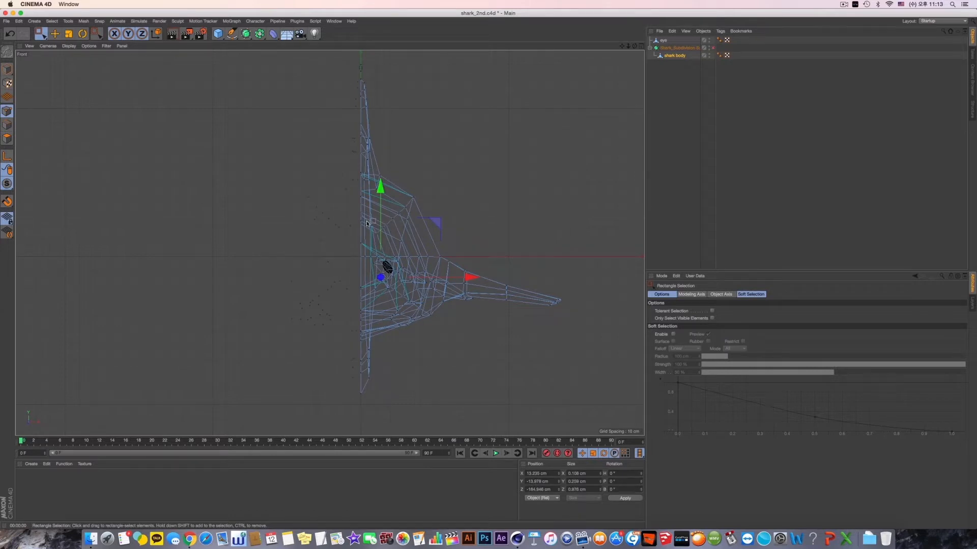
key("ctrl+a")
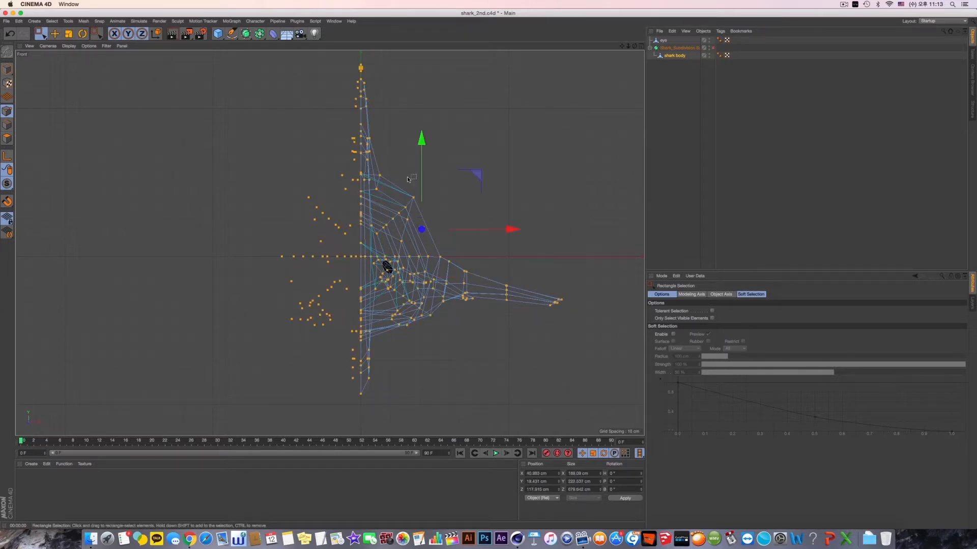
middle_click_drag(375, 167, 382, 184, "alt")
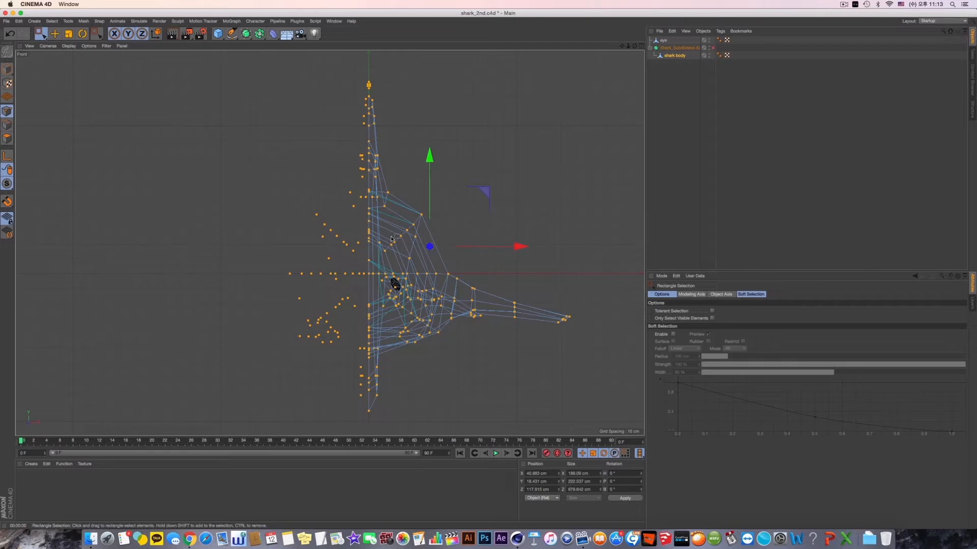
middle_click_drag(391, 237, 394, 233, "alt")
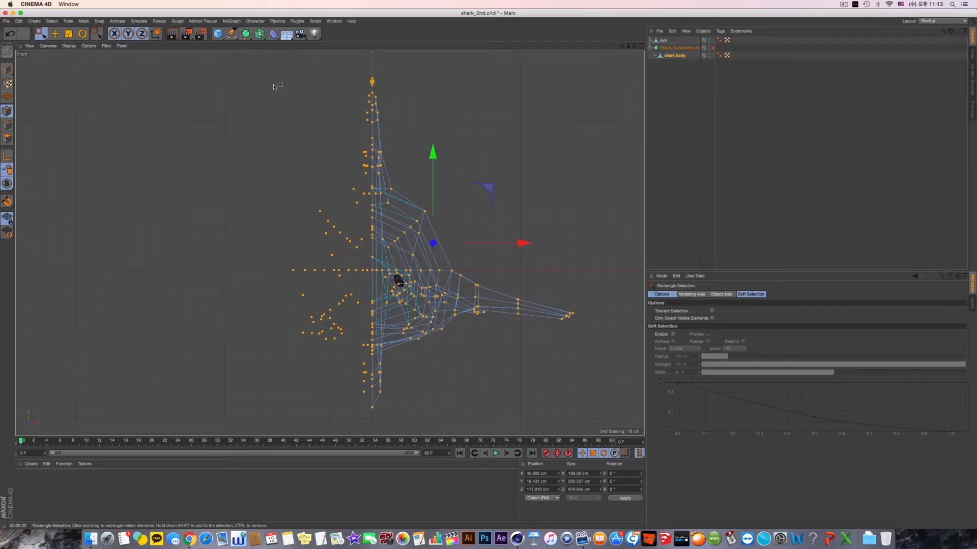
left_click_drag(273, 86, 369, 428)
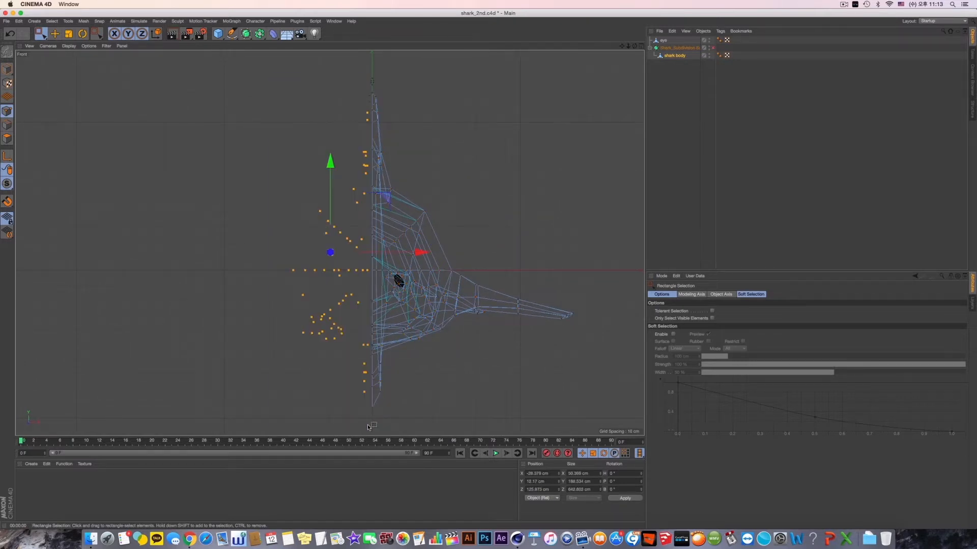
left_click_drag(365, 92, 372, 124)
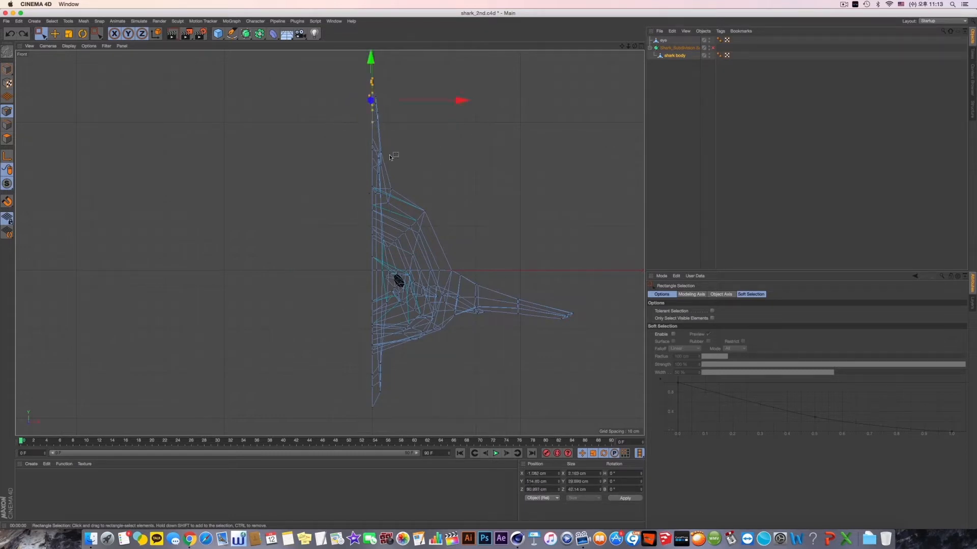
- Optimize the selected points with unused points included and the tolerance set to 0
right_click(484, 138)
left_click(582, 356)
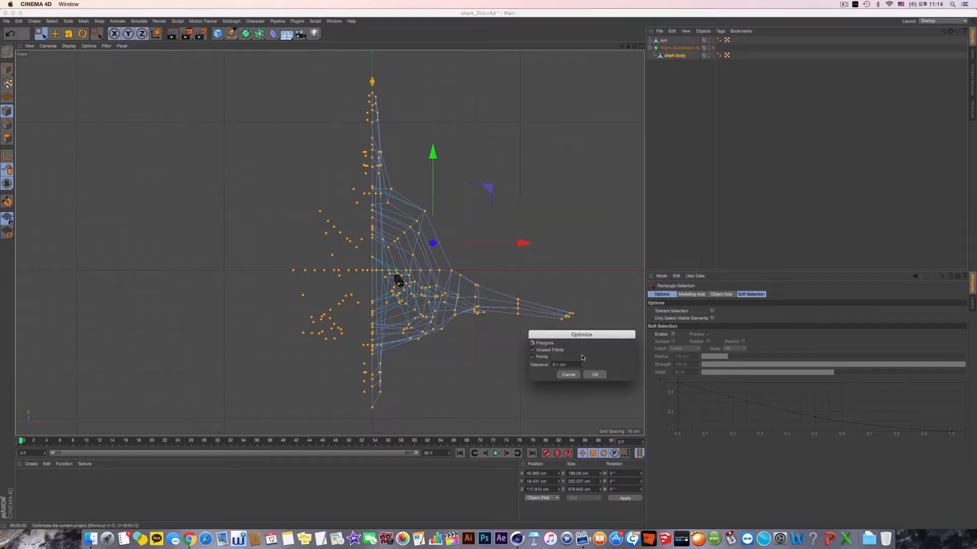
type("0")
left_click(568, 374)
right_click(574, 376)
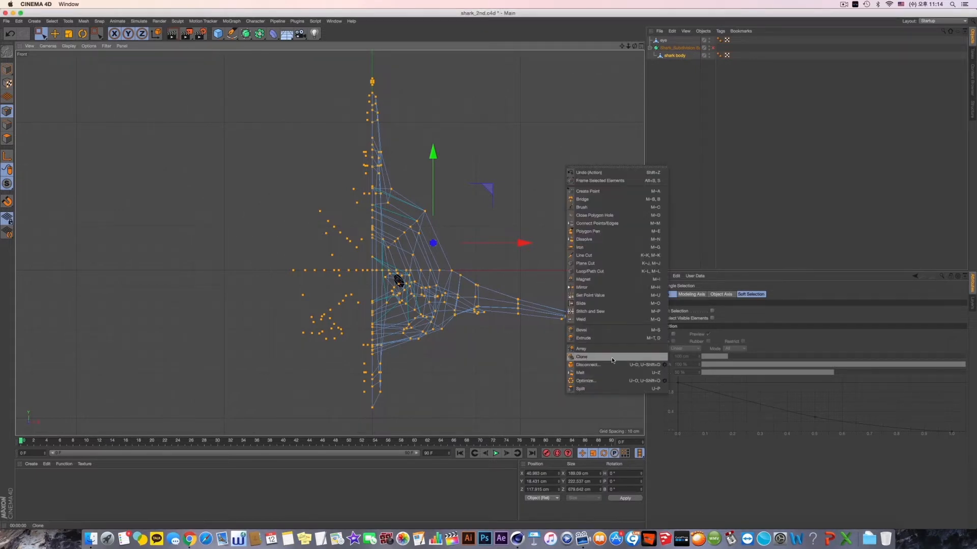
left_click(663, 382)
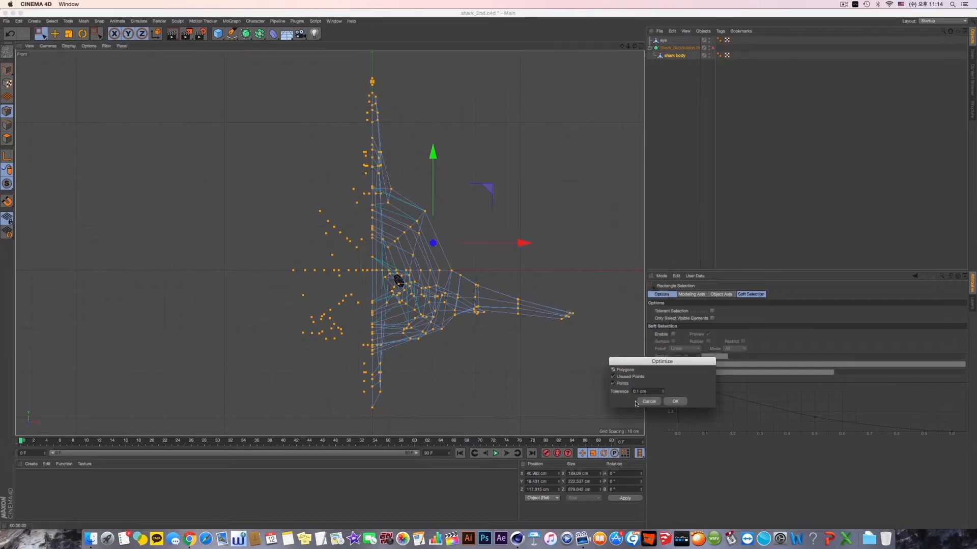
key("BackSpace")
key("BackSpace")
key("BackSpace")
key("BackSpace")
type("0")
left_click(674, 401)
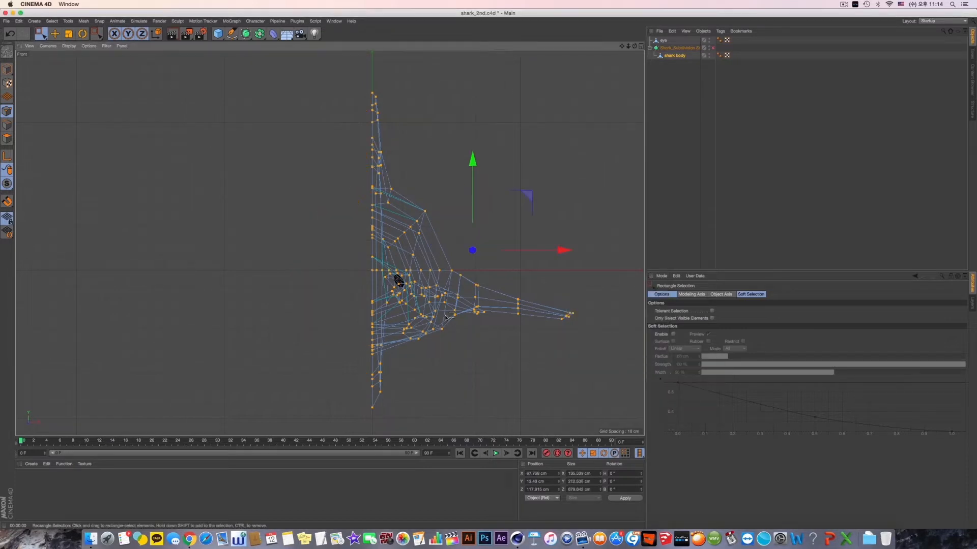
- Return to whole-object editing with the Move tool, show the shark in perspective and save the project
left_click(5, 71)
left_click(55, 34)
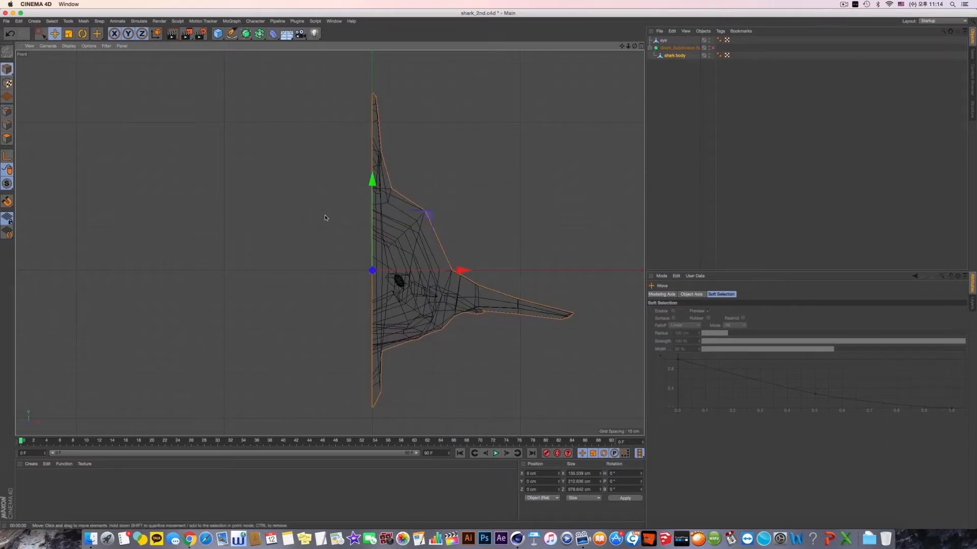
middle_click(324, 215)
middle_click(248, 196)
mouse_move(405, 244)
left_mouse_down("alt")
mouse_move(393, 263)
mouse_move(330, 212)
mouse_move(355, 240)
mouse_move(386, 244)
left_mouse_up("alt")
key("super+s")
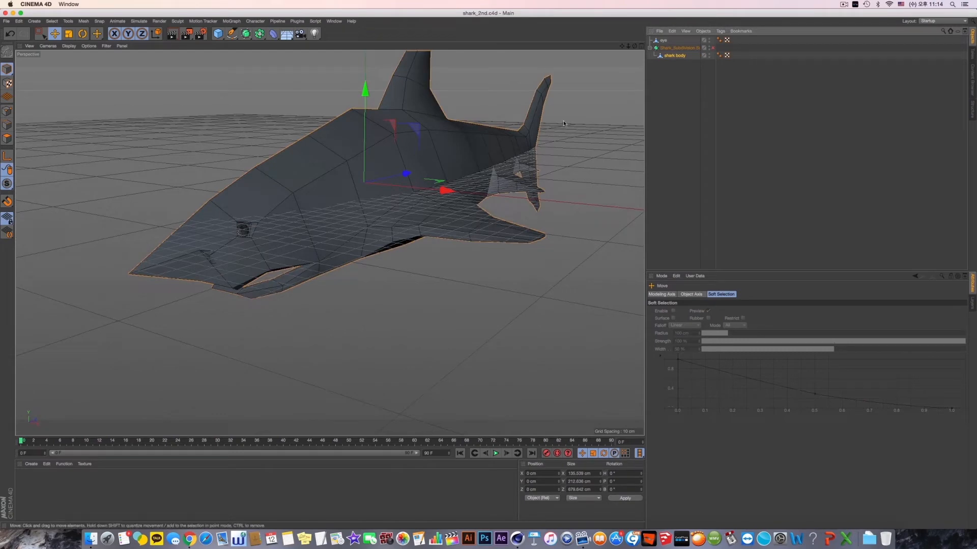
- Turn on the Subdivision Surface and examine the half body's open side, dorsal fin and tail
left_click_drag(483, 156, 428, 197, "alt")
right_click_drag(451, 211, 427, 229, "alt")
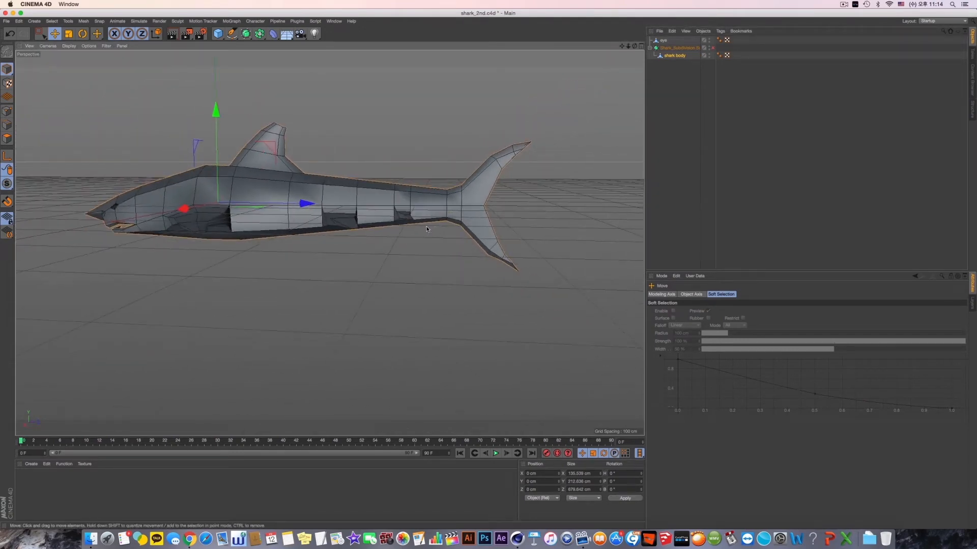
left_click_drag(376, 219, 350, 225, "alt")
scroll(508, 192, "up", 5)
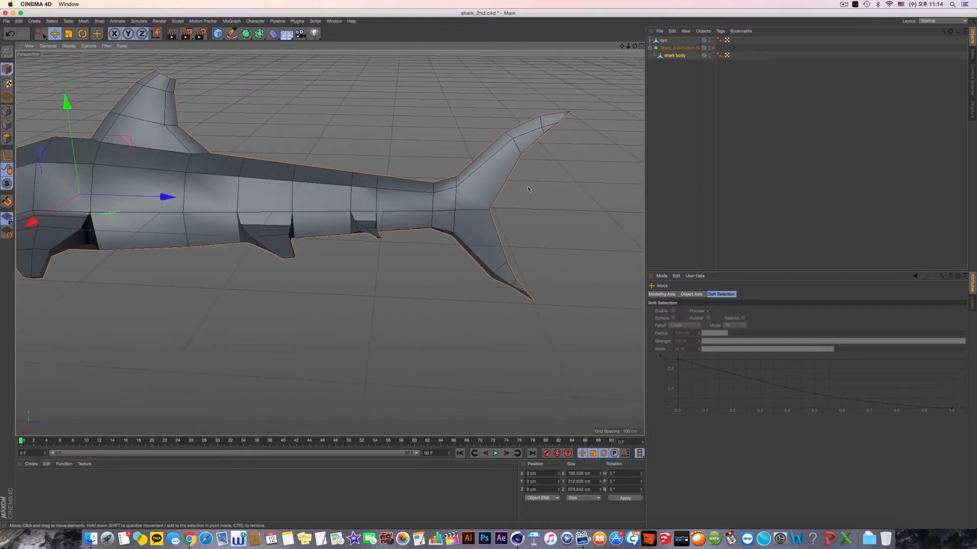
left_click(712, 49)
left_click_drag(326, 263, 333, 236, "alt")
scroll(539, 175, "down", 4)
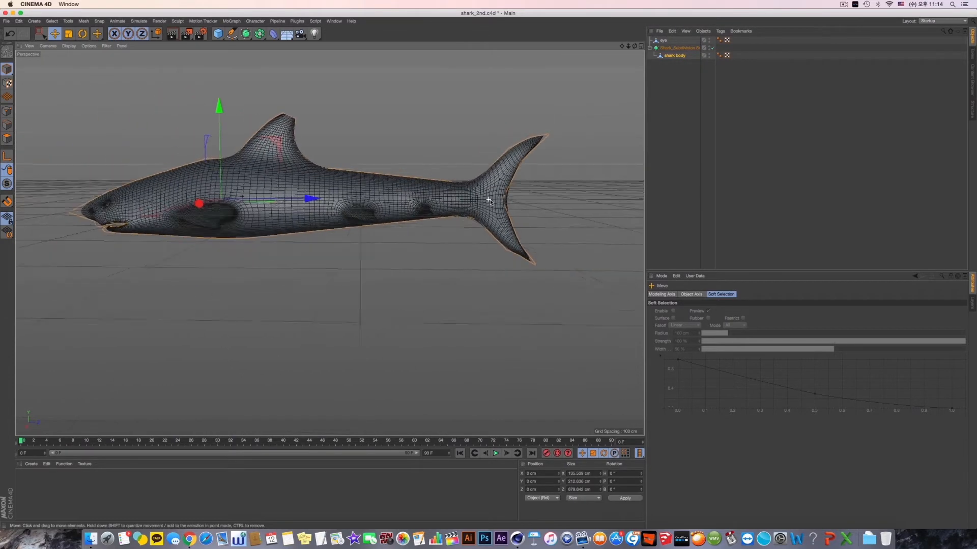
scroll(493, 204, "up", 6)
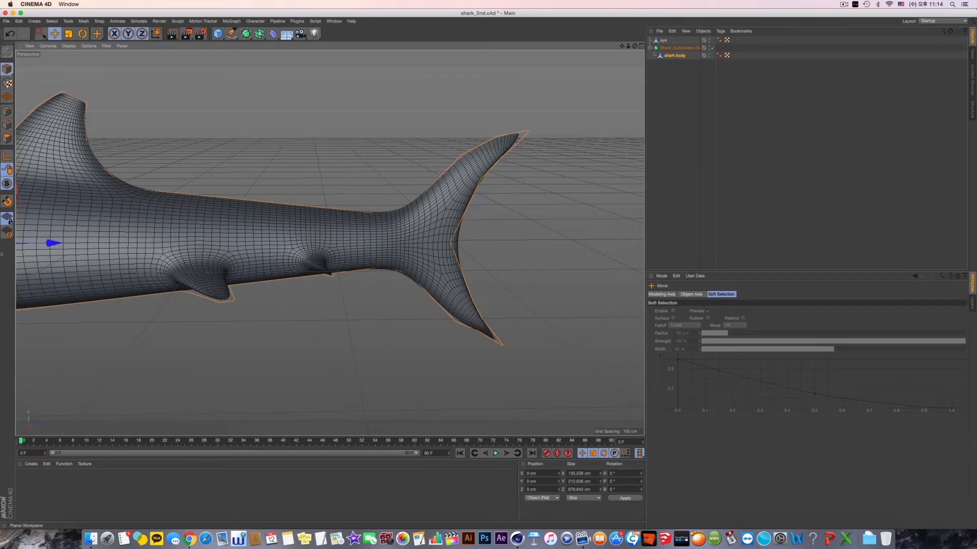
left_click(7, 138)
right_click(521, 192)
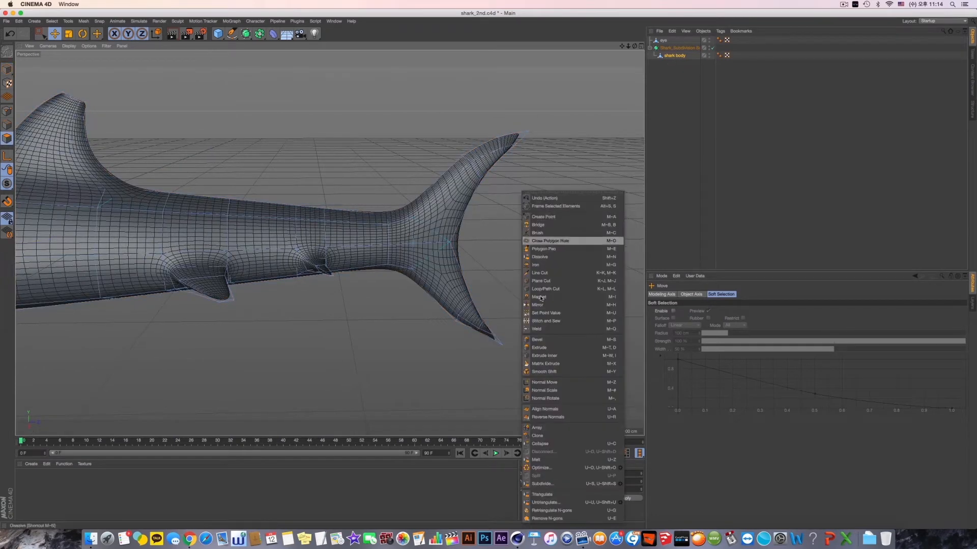
left_click(554, 275)
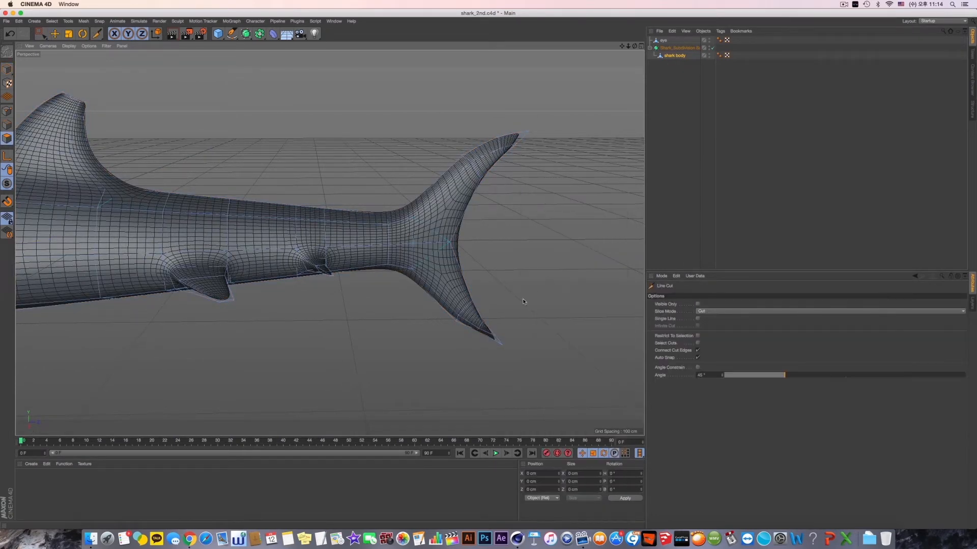
left_click_drag(523, 305, 513, 212, "alt")
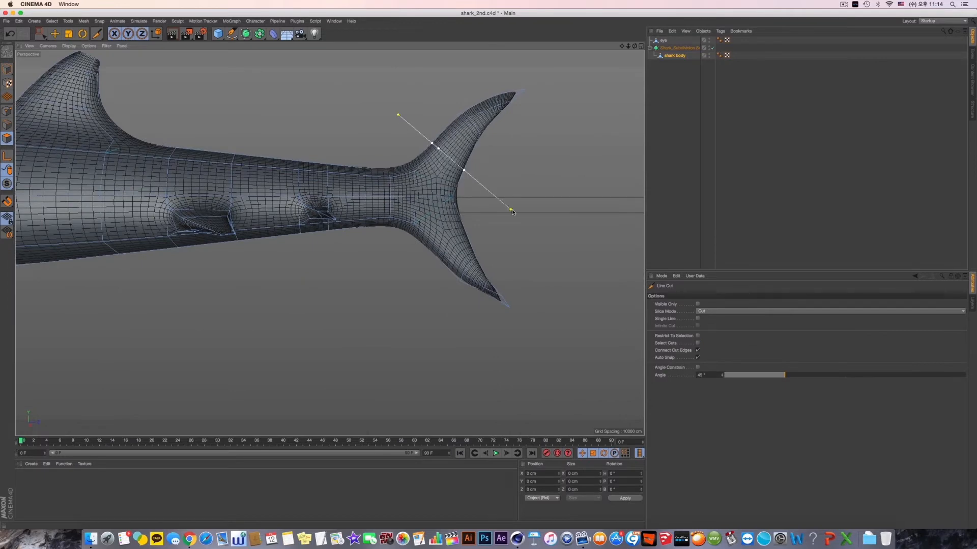
key("Escape")
left_click(378, 309)
key("Escape")
- Turn off the Subdivision Surface and undo the half deletion to restore the full shark body, shown from the front
left_click_drag(469, 229, 368, 287, "alt")
left_click_drag(264, 233, 325, 219, "alt")
scroll(329, 238, "down", 5)
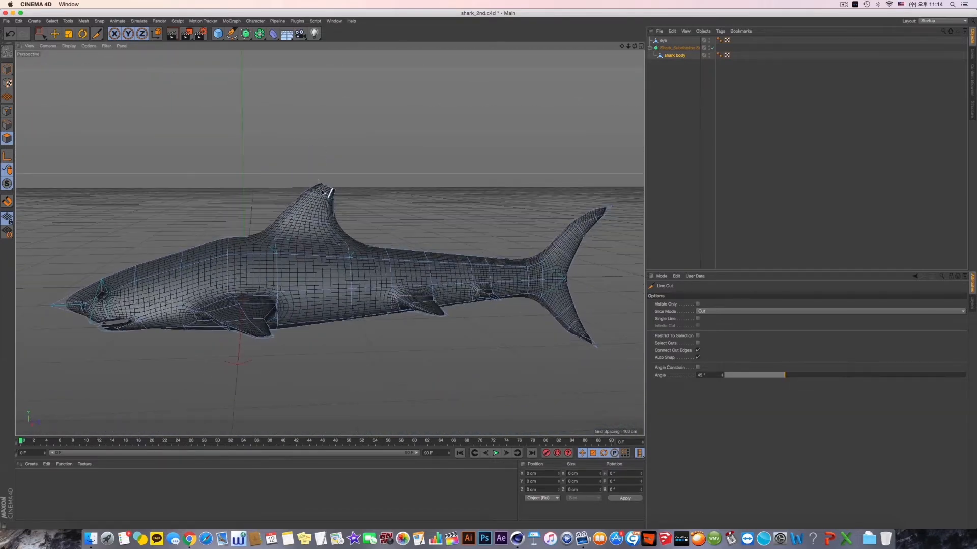
key("q")
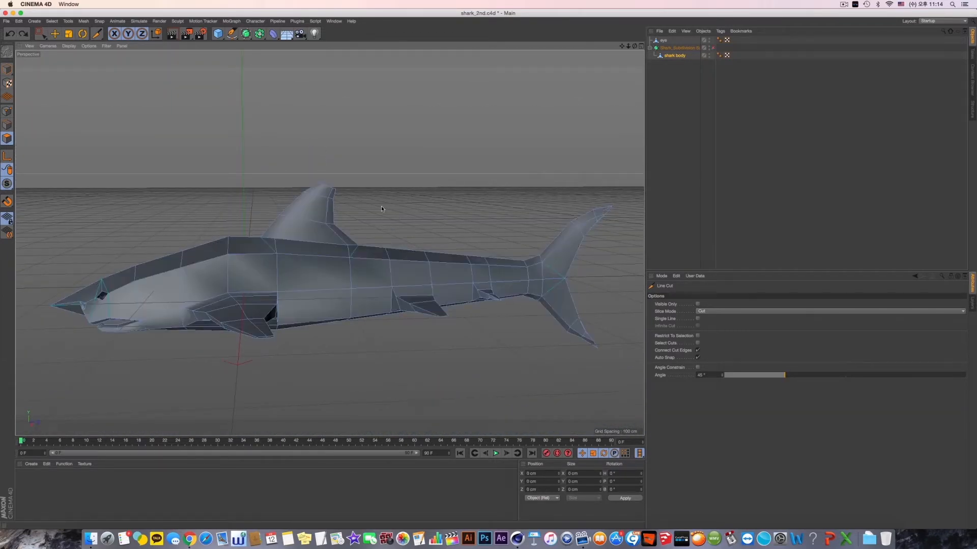
left_click_drag(319, 184, 293, 203, "alt")
middle_click(293, 203)
middle_click(293, 205)
middle_click(312, 270)
middle_click(449, 294)
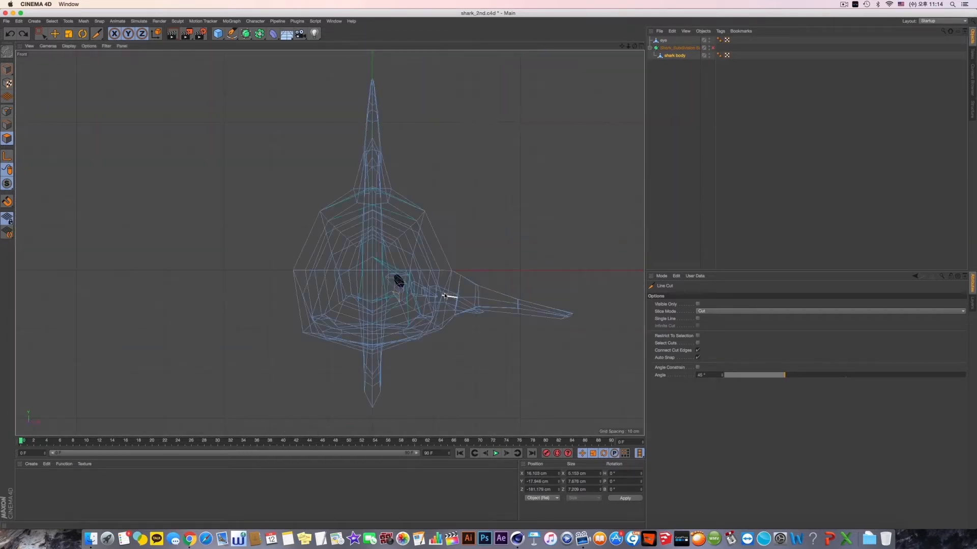
middle_click_drag(450, 295, 463, 307, "alt")
- Rectangle-select the polygons of the body half without the pectoral fin in the front view and delete them
left_click(7, 71)
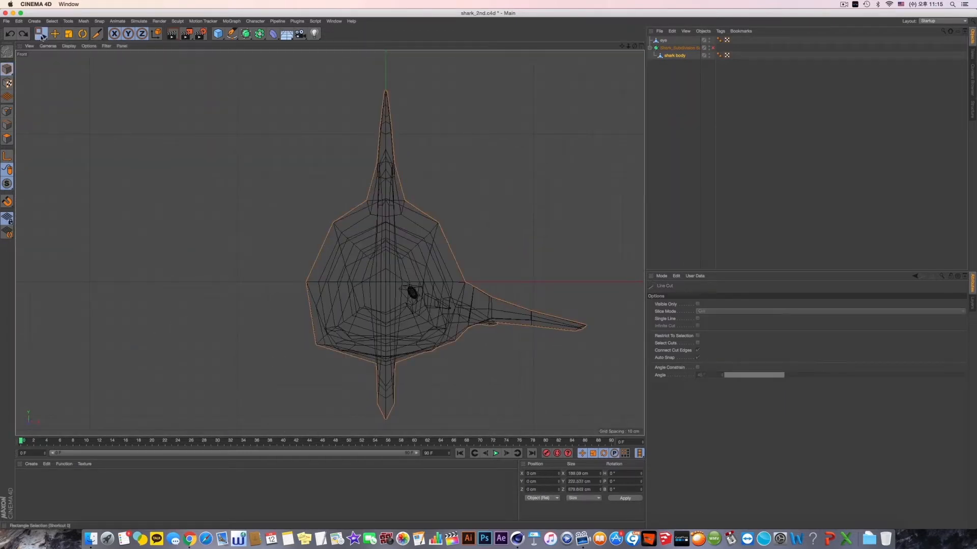
left_click(42, 35)
left_click(7, 142)
middle_click_drag(281, 158, 276, 155, "alt")
left_click_drag(224, 65, 382, 439)
middle_click(223, 147)
middle_click(223, 148)
left_click_drag(300, 252, 415, 227, "alt")
key("Delete")
middle_click(413, 293)
middle_click(441, 319)
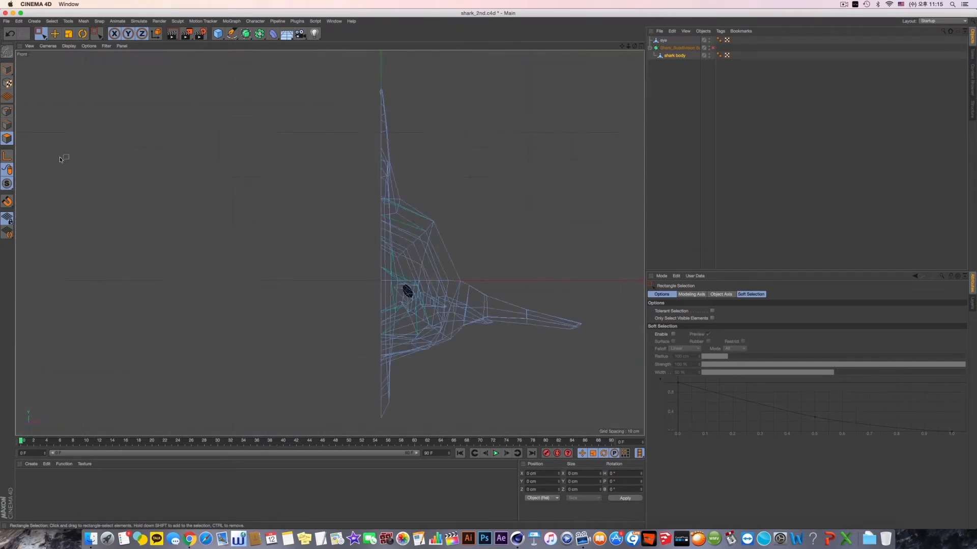
- Optimize all points of the half body to remove the unused ones, and return to whole-object editing with the Move tool
left_click(11, 116)
right_click(242, 146)
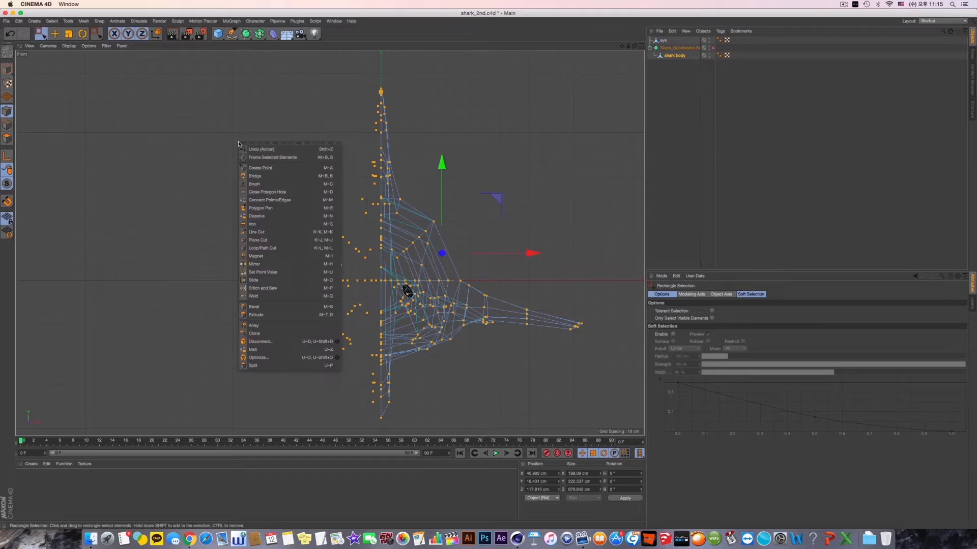
left_click(298, 359)
middle_click(299, 358)
middle_click(301, 218)
left_click_drag(348, 253, 243, 260, "alt")
left_click(6, 69)
left_click(55, 34)
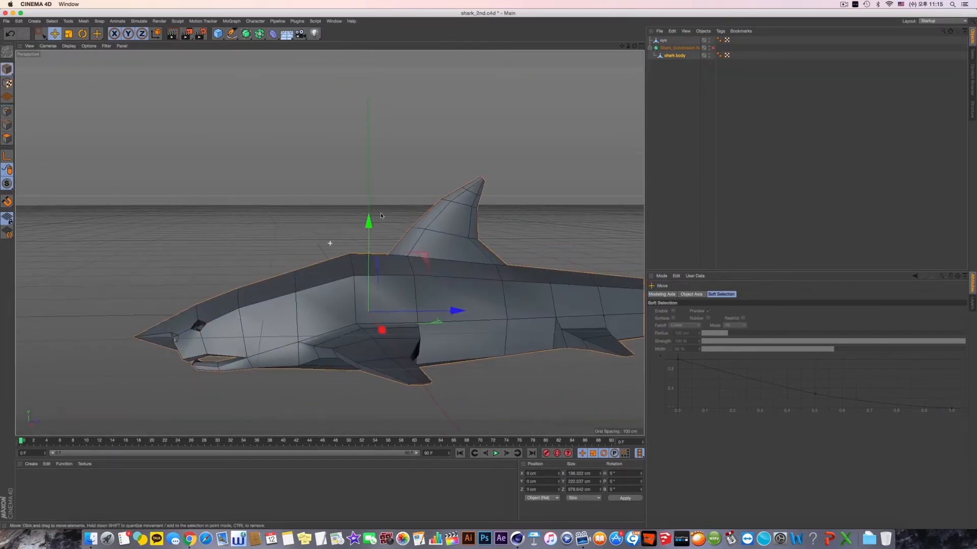
- Bring the tail into view and activate point editing on the shark body object
middle_click_drag(577, 218, 356, 230, "alt")
scroll(384, 241, "up", 3)
left_click(355, 224)
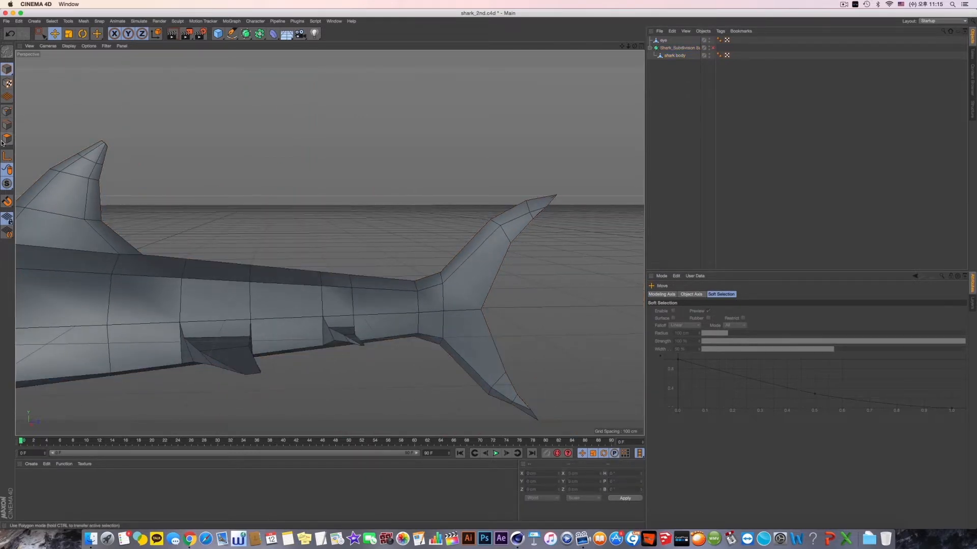
left_click(7, 113)
left_click(674, 56)
right_click(489, 122)
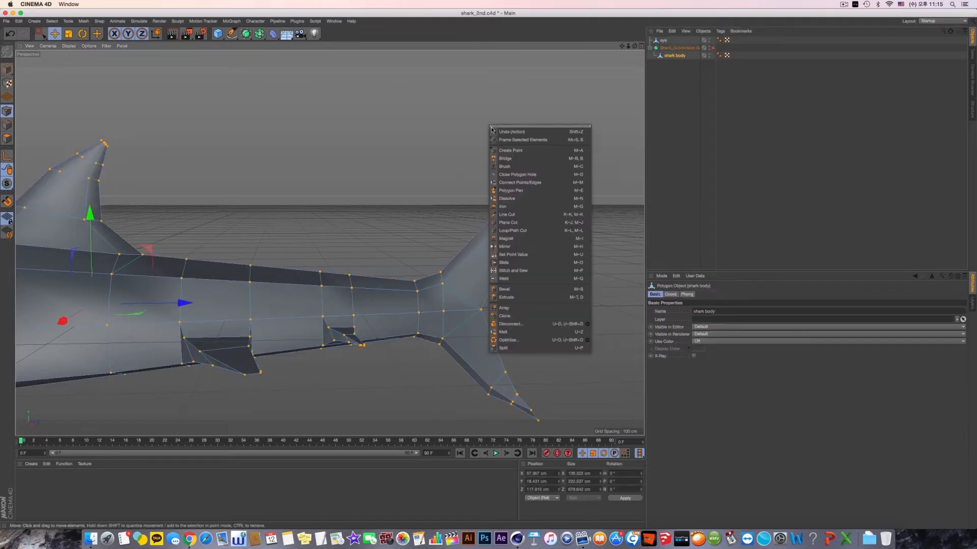
left_click(520, 222)
left_click(541, 303)
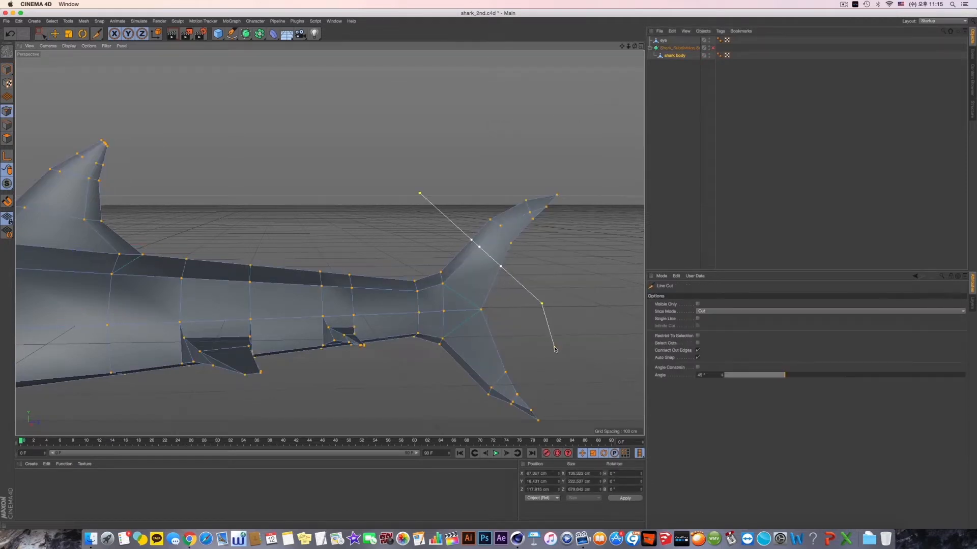
key("Escape")
middle_click_drag(552, 349, 542, 315, "alt")
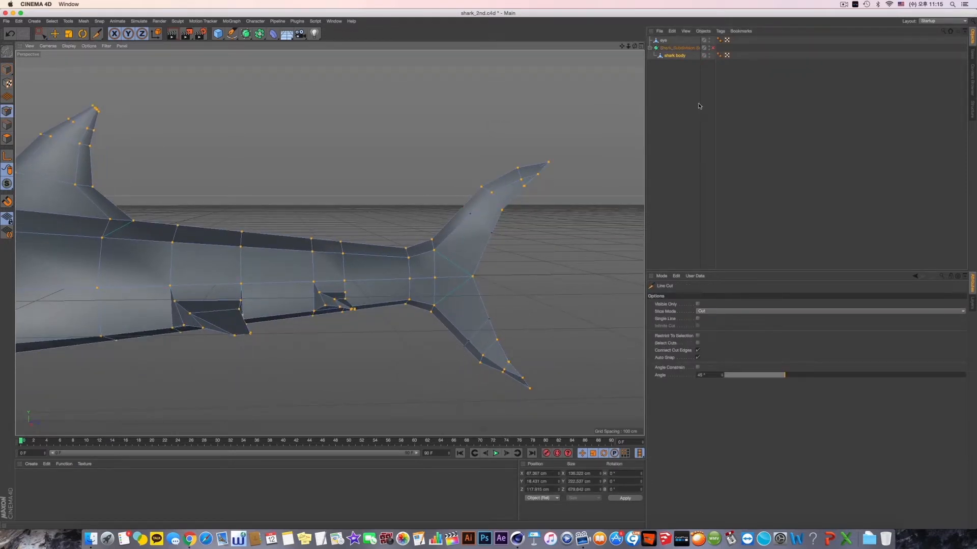
- Turn on the Subdivision Surface, then rectangle-select and reposition the trailing-edge and leading-edge points of the lower tail lobe
left_click(712, 48)
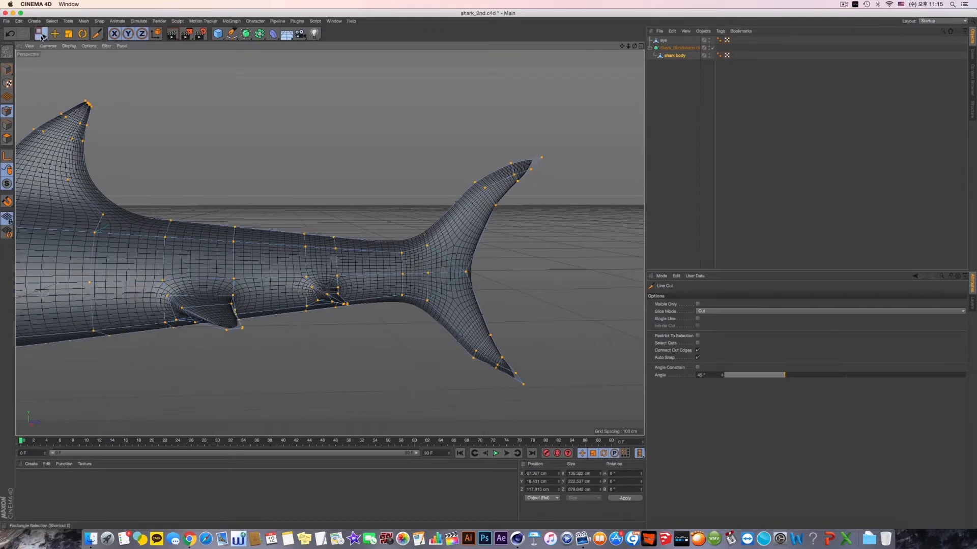
left_click(41, 37)
left_click(83, 57)
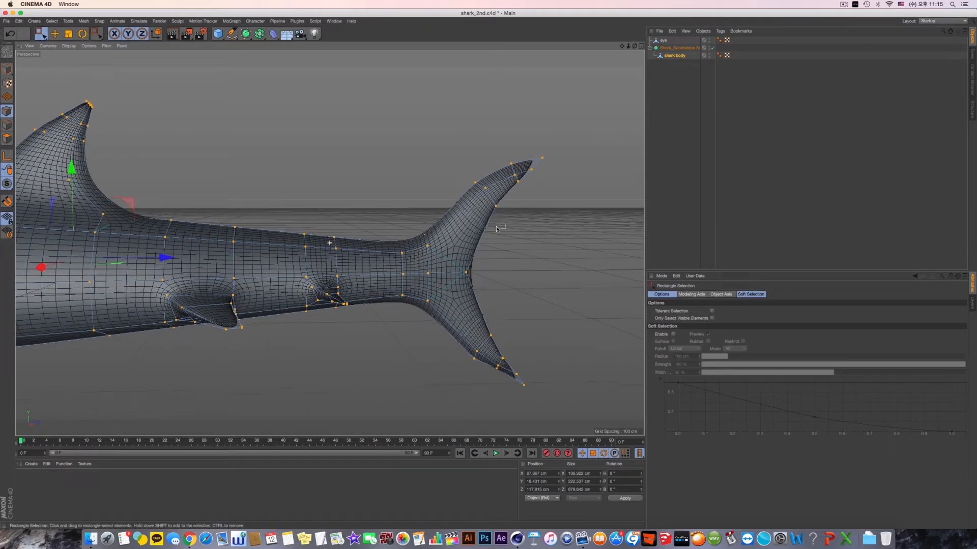
scroll(509, 265, "up", 2)
left_click_drag(520, 304, 471, 343)
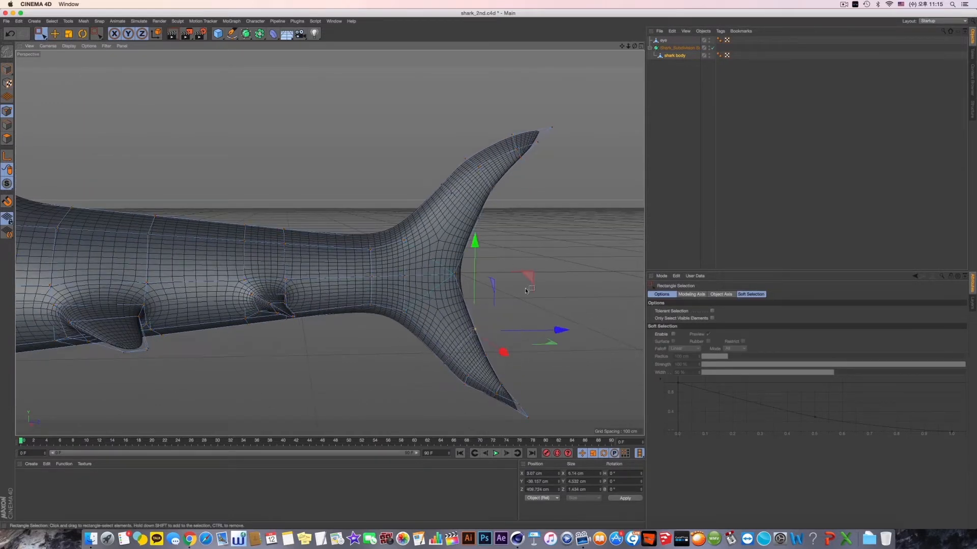
left_click_drag(526, 280, 526, 279)
left_click_drag(423, 336, 451, 367)
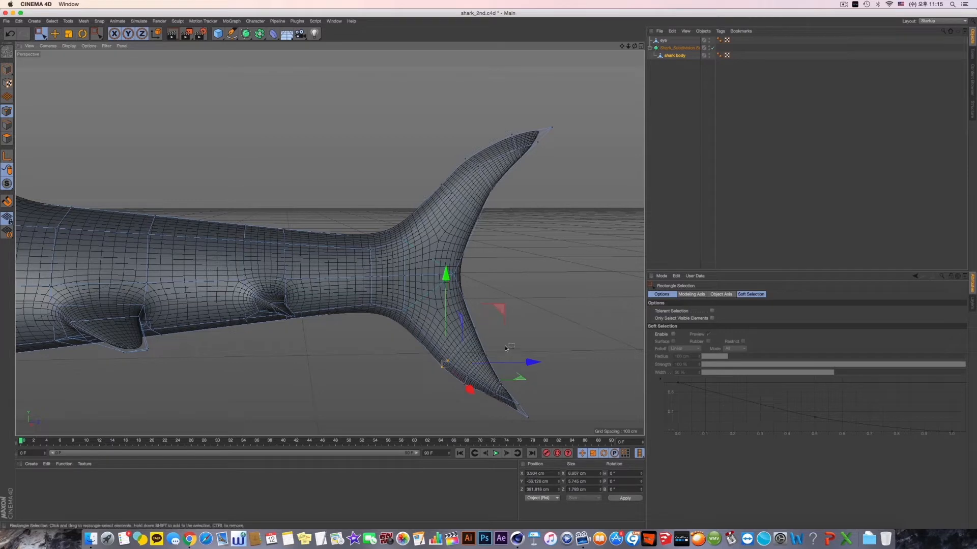
left_click_drag(533, 303, 531, 284)
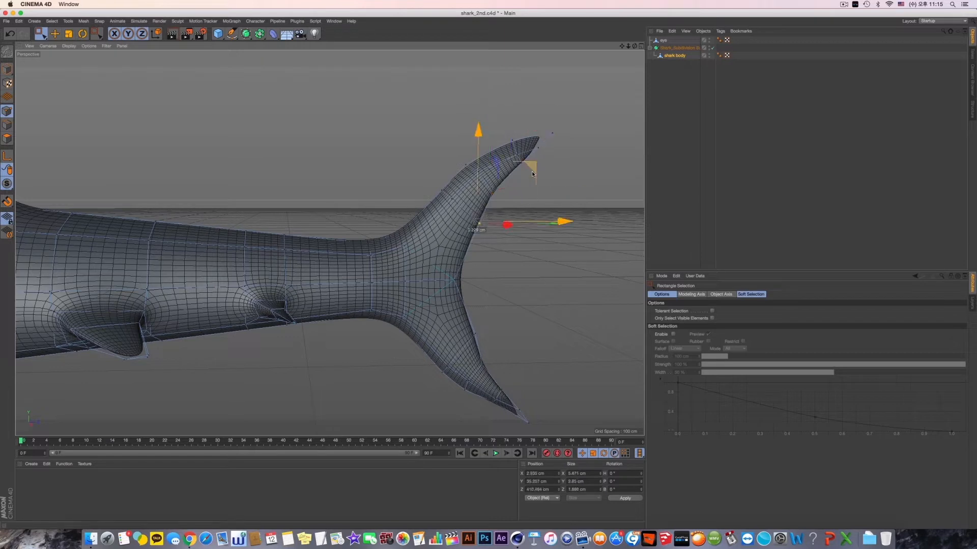
- Reshape the upper tail lobe by shifting its trailing-edge points and the points along its leading edge
left_click_drag(532, 173, 534, 177)
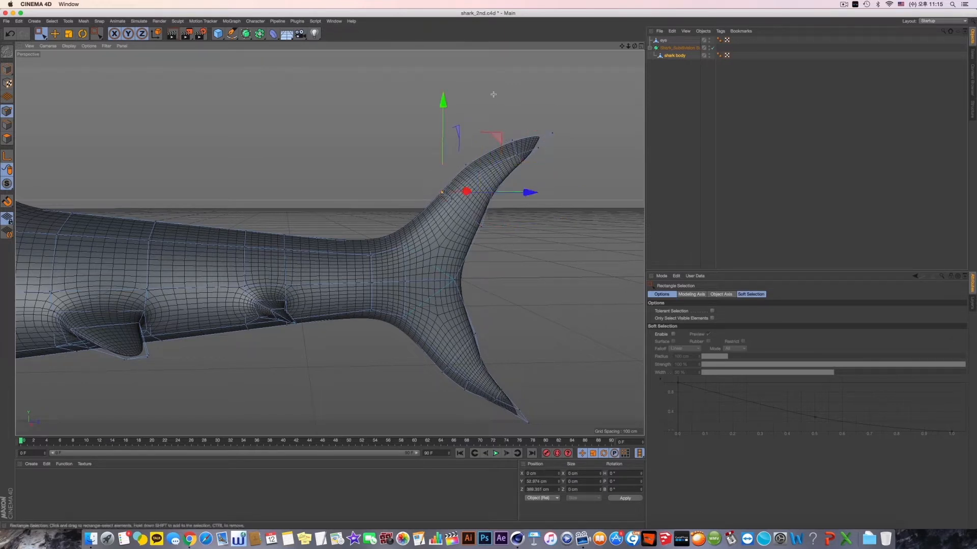
left_click_drag(466, 180, 466, 180)
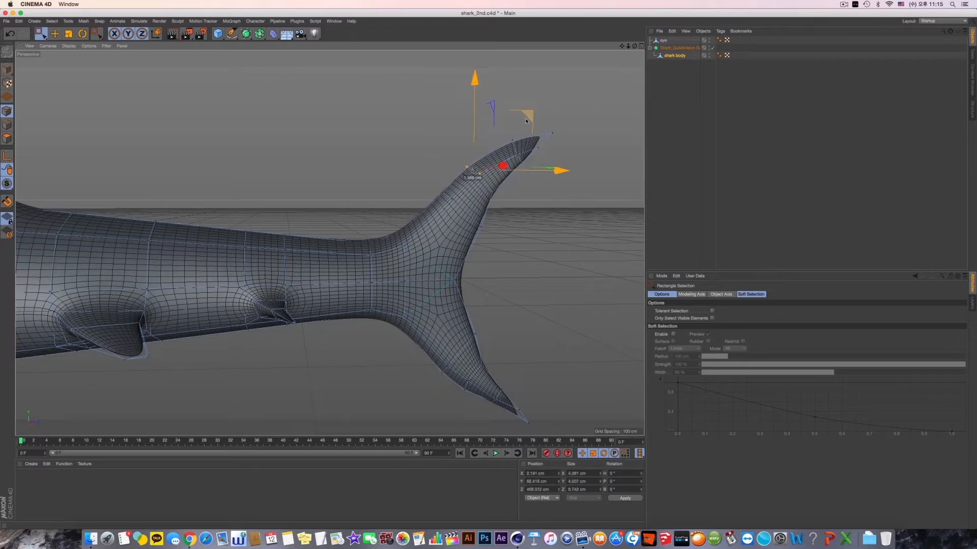
left_click_drag(526, 120, 463, 191, "alt")
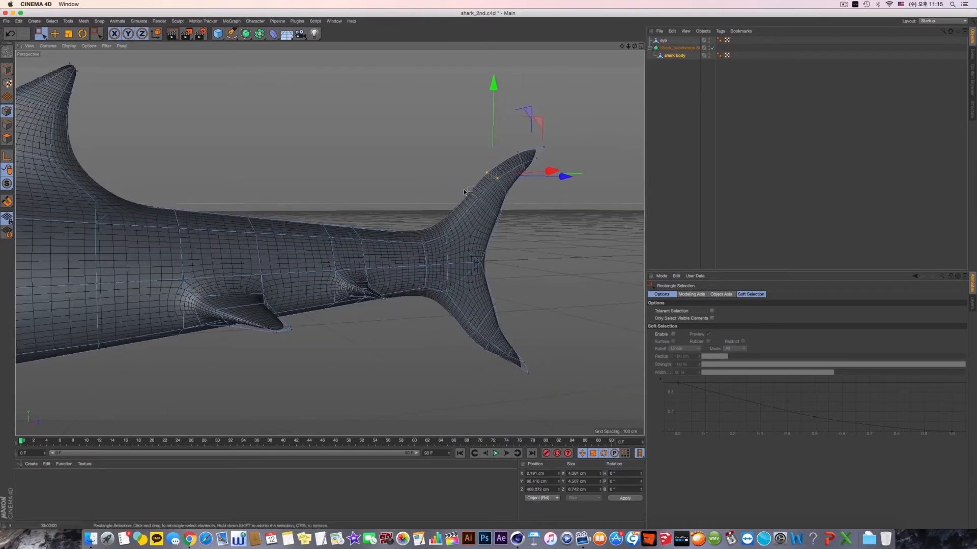
- Render the current view and examine the smoothed tail, side fins and whole body from several angles
key("super+r")
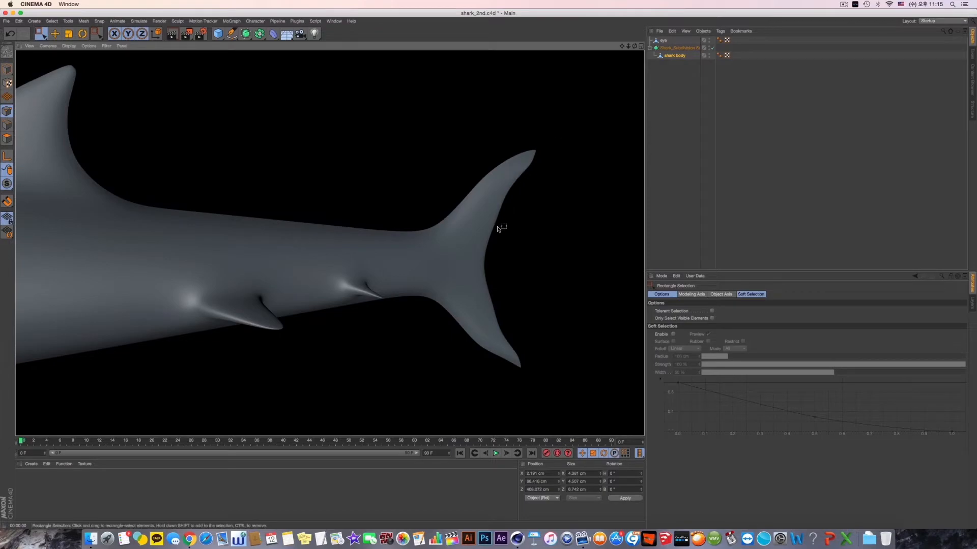
left_click_drag(498, 229, 316, 249, "alt")
middle_click_drag(316, 249, 398, 255, "alt")
mouse_move(399, 254)
left_mouse_down("alt")
mouse_move(459, 258)
mouse_move(407, 255)
left_mouse_up("alt")
middle_click_drag(407, 255, 221, 327, "alt")
scroll(472, 276, "up", 2)
middle_click_drag(472, 276, 523, 243, "alt")
middle_click_drag(209, 305, 407, 270, "alt")
left_click_drag(407, 270, 420, 288, "alt")
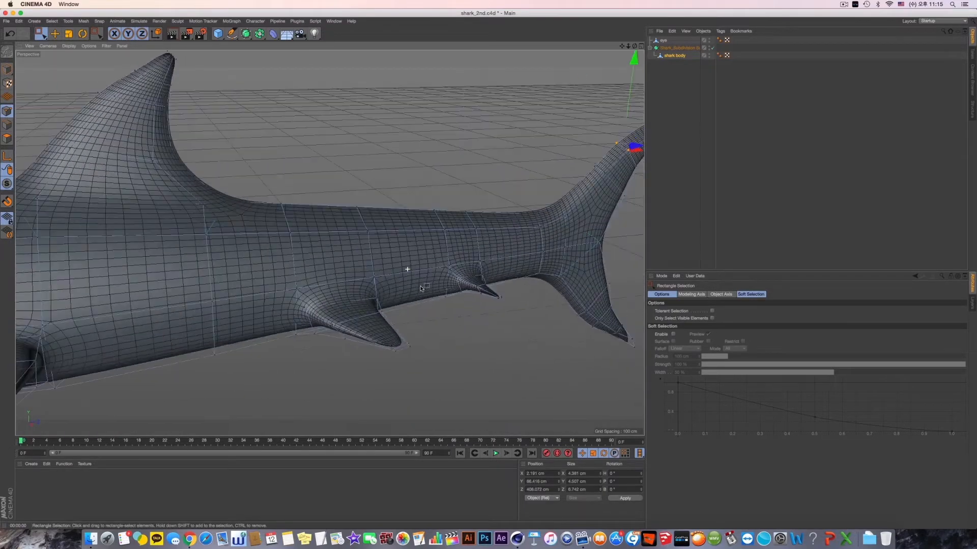
middle_click_drag(281, 229, 422, 274, "alt")
left_click_drag(422, 273, 375, 224, "alt")
middle_click_drag(277, 270, 423, 240, "alt")
scroll(423, 240, "down", 5)
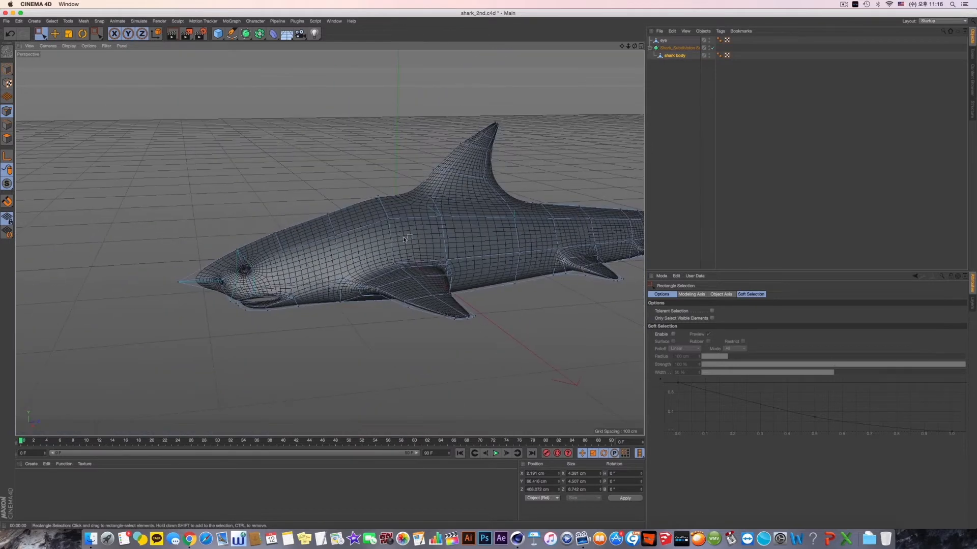
left_click_drag(405, 239, 322, 226, "alt")
- Return to whole-object editing, bring the head into view, turn off the Subdivision Surface and select the shark body object
left_click(7, 69)
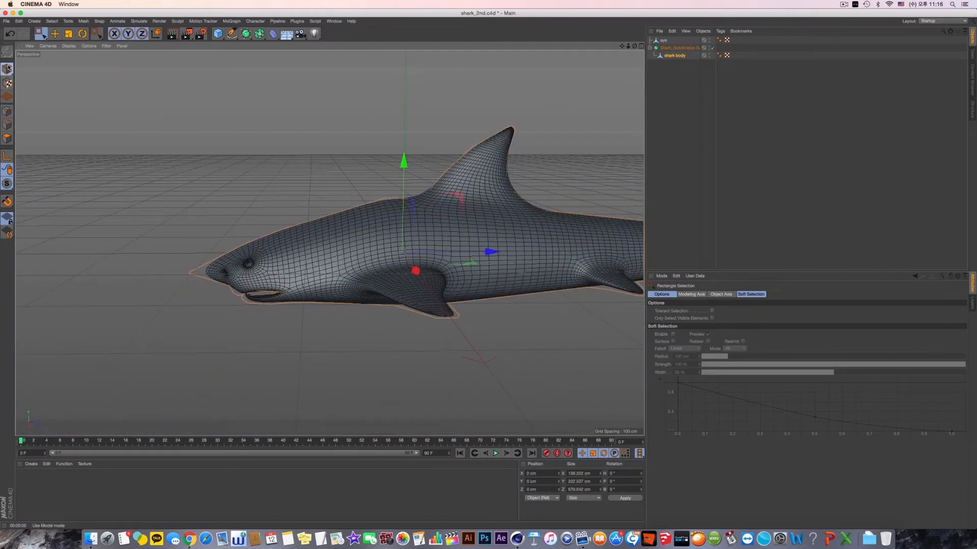
left_click_drag(137, 237, 173, 239, "alt")
scroll(215, 299, "up", 8)
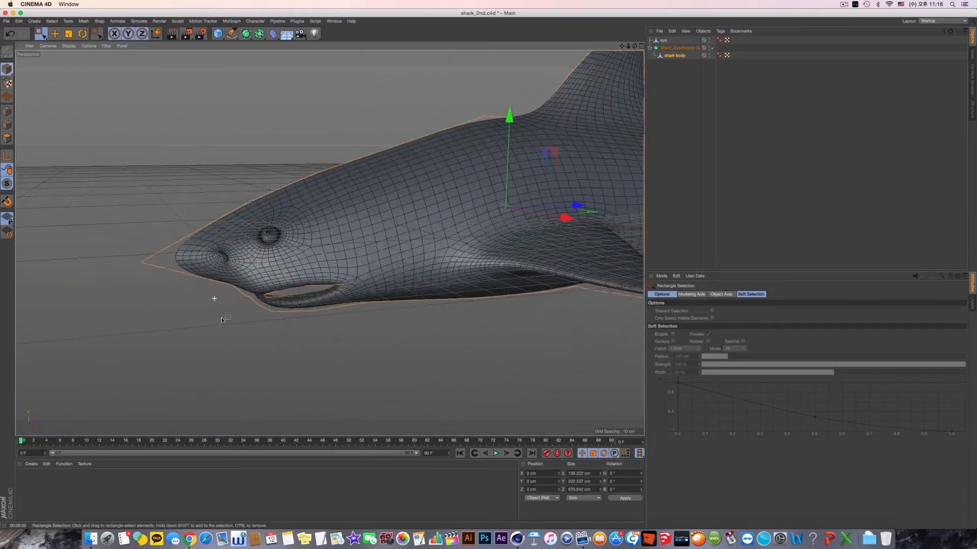
left_click_drag(241, 284, 199, 220, "alt")
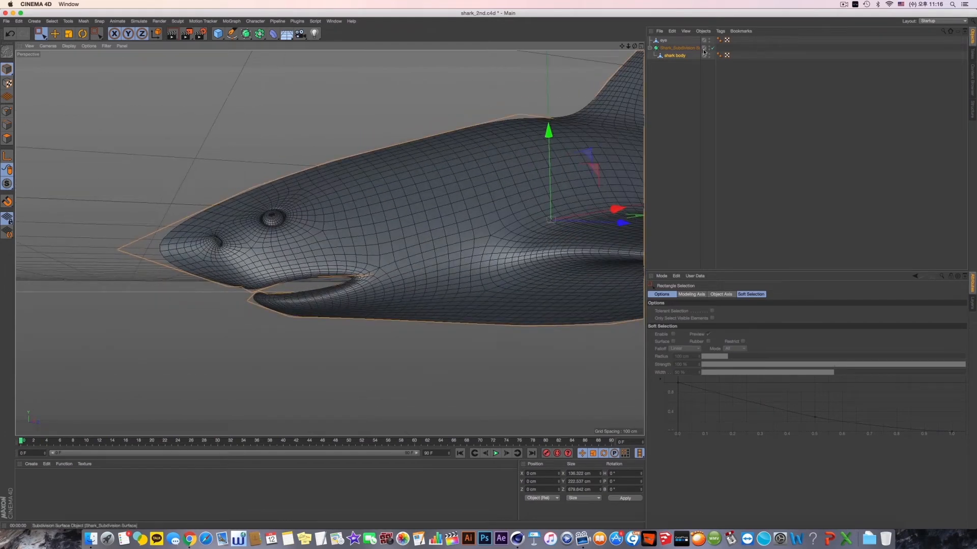
left_click(681, 48)
left_click(714, 47)
left_click(675, 55)
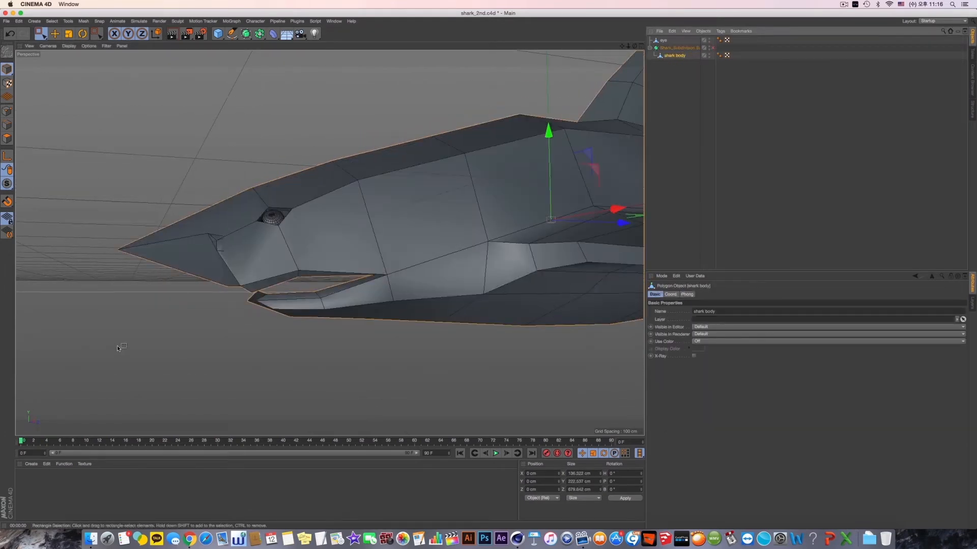
left_click(11, 143)
right_click(136, 158)
left_click(169, 238)
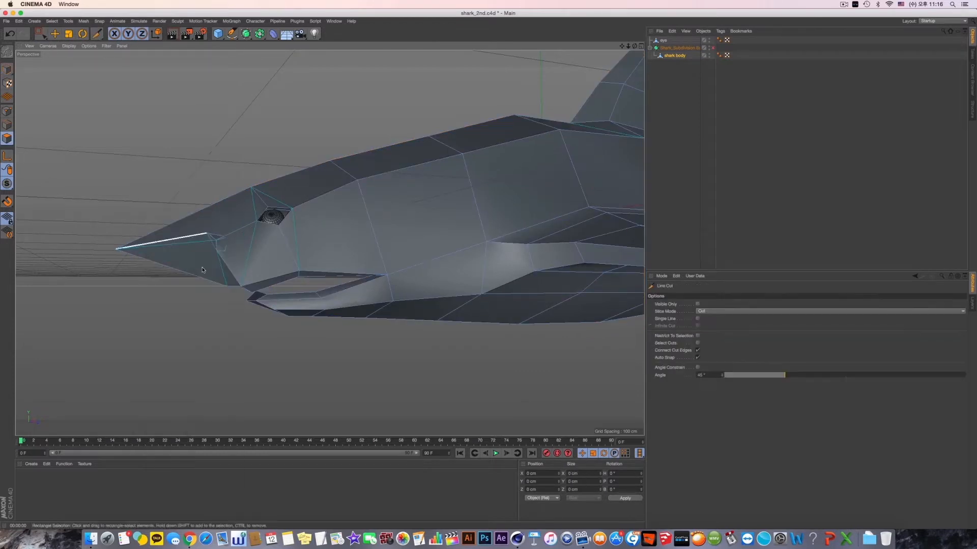
middle_click(206, 356)
middle_click(206, 359)
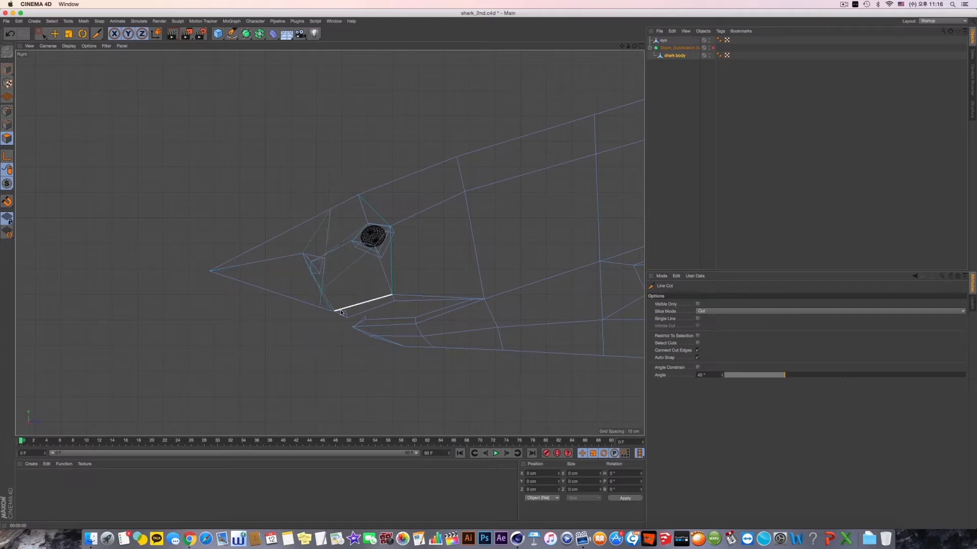
middle_click(300, 232)
middle_click(300, 232)
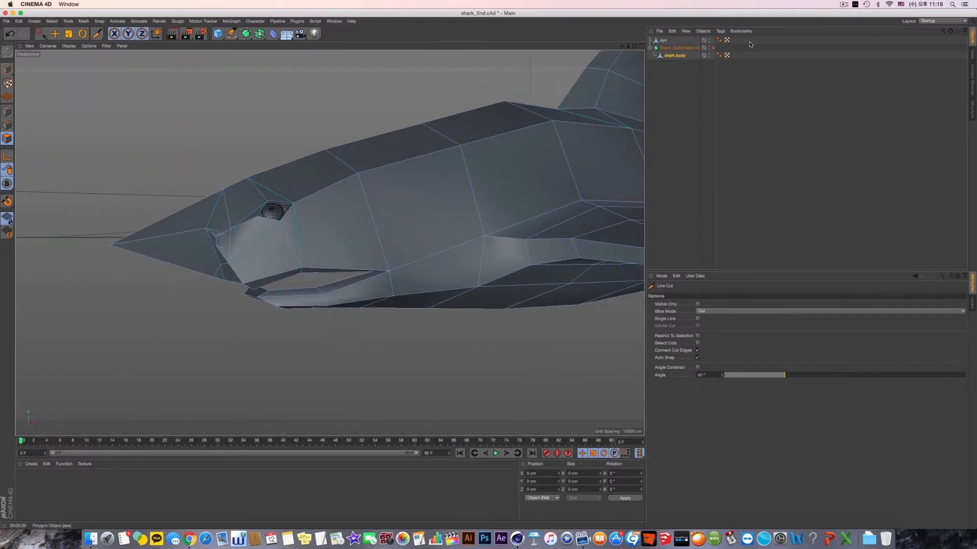
left_click(712, 47)
left_click_drag(387, 220, 241, 202, "alt")
key("super+z")
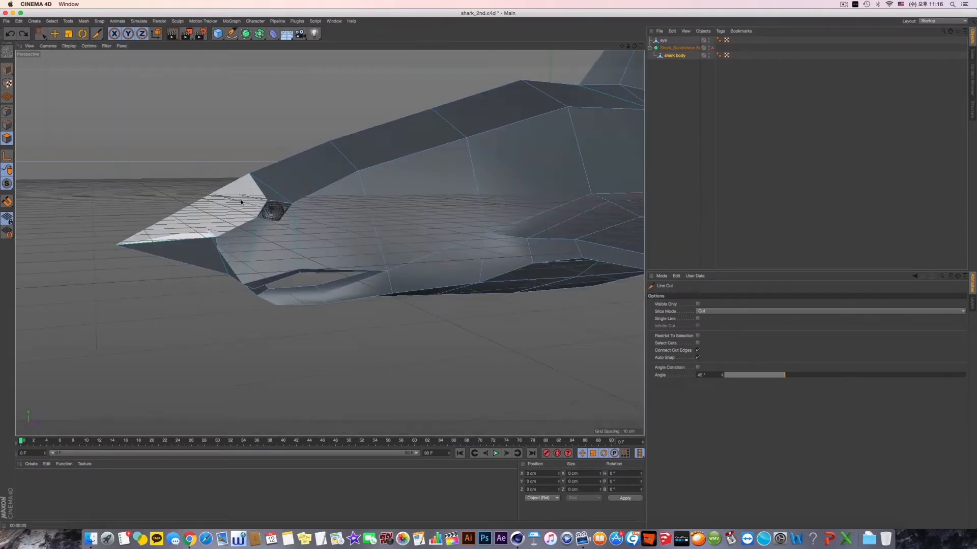
left_click(54, 33)
left_click(8, 68)
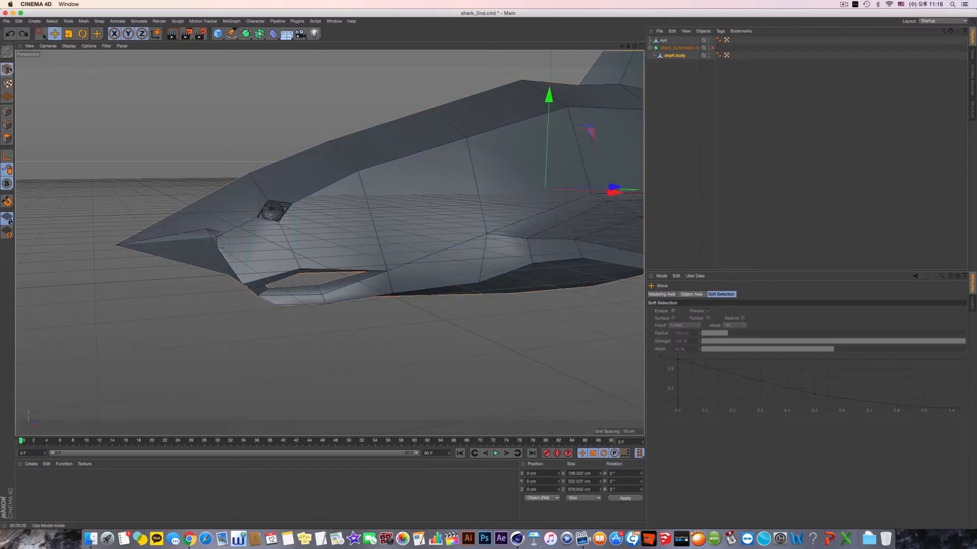
- Select the shark body object and examine the low-poly snout, nostril, eye and mouth from several sides
left_click(675, 55)
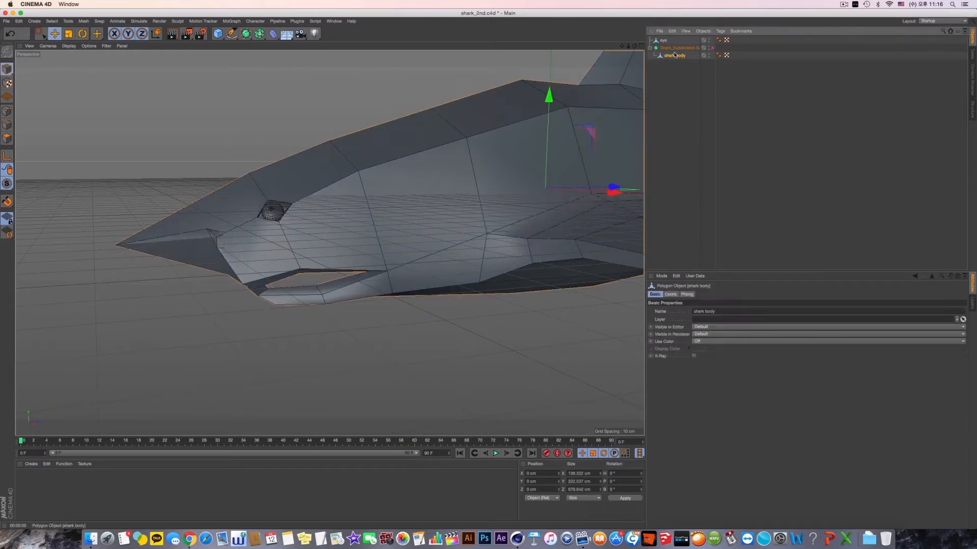
left_click_drag(570, 101, 456, 148, "alt")
middle_click_drag(456, 148, 295, 188, "alt")
scroll(305, 196, "down", 5)
left_click_drag(321, 211, 290, 208, "alt")
scroll(241, 254, "up", 6)
middle_click_drag(238, 270, 398, 215, "alt")
left_click_drag(398, 216, 394, 163, "alt")
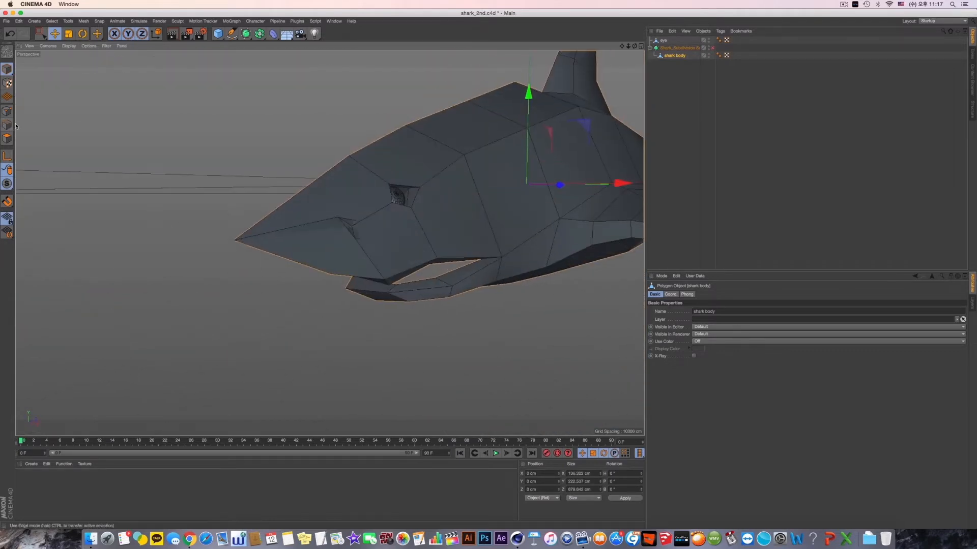
- Activate point editing on the shark body and rectangle-select the rear points of the nostril
left_click(7, 111)
left_click(44, 35)
left_click_drag(305, 209, 314, 239, "alt")
scroll(314, 241, "up", 5)
middle_click(370, 177)
middle_click(272, 191)
mouse_move(272, 191)
left_mouse_down("alt")
mouse_move(284, 226)
mouse_move(374, 169)
mouse_move(267, 228)
left_mouse_up("alt")
scroll(267, 227, "up", 3)
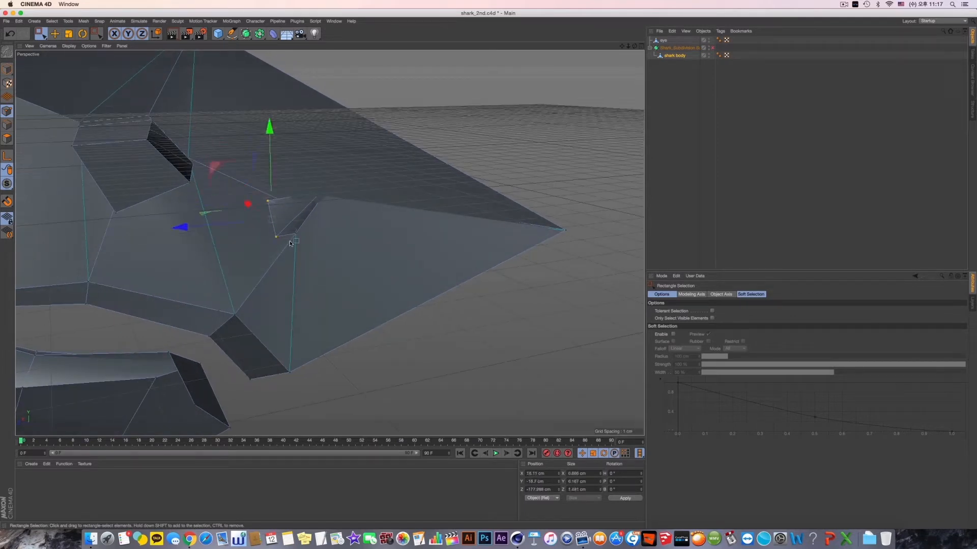
- Extend the selection with the adjacent nostril point, try shifting the points sideways along X, and undo the attempt
left_click_drag(303, 241, 305, 241, "shift")
left_click_drag(304, 241, 332, 238, "alt")
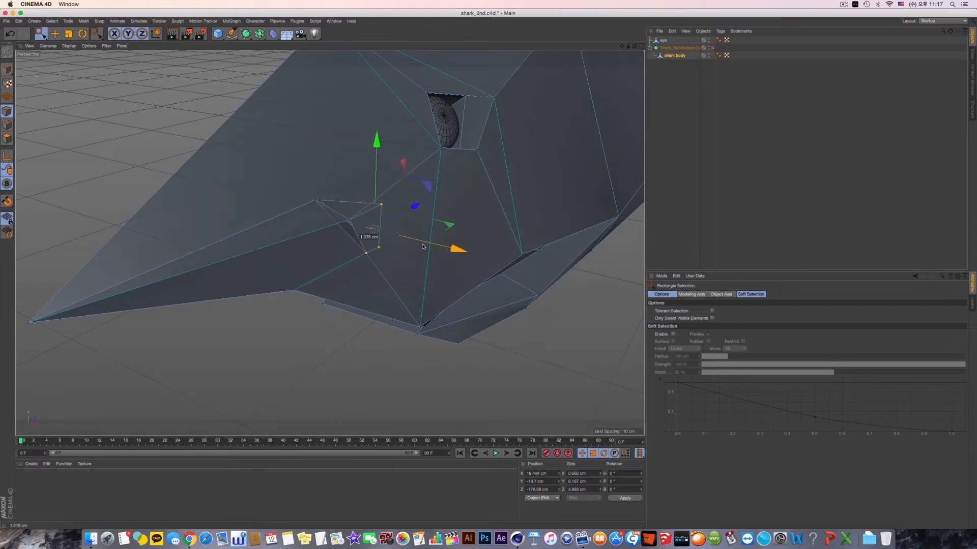
left_click_drag(423, 247, 398, 255)
key("super+z")
key("super+z")
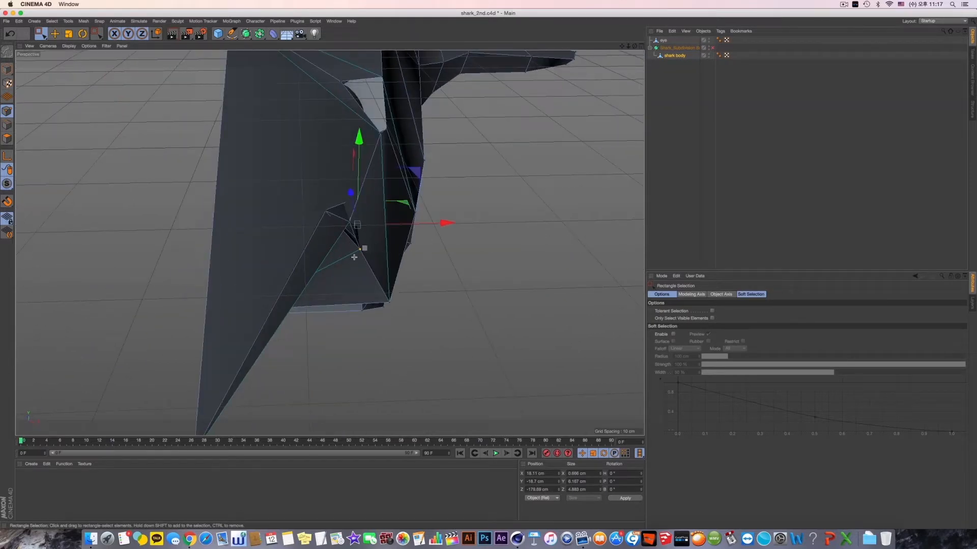
- Try again to reposition the two rear nostril points relative to the surrounding surface, and undo those changes
left_click_drag(334, 253, 489, 241, "alt")
scroll(192, 254, "up", 3)
left_click_drag(268, 229, 310, 240)
left_click_drag(312, 186, 396, 198)
left_click_drag(331, 242, 295, 288, "alt")
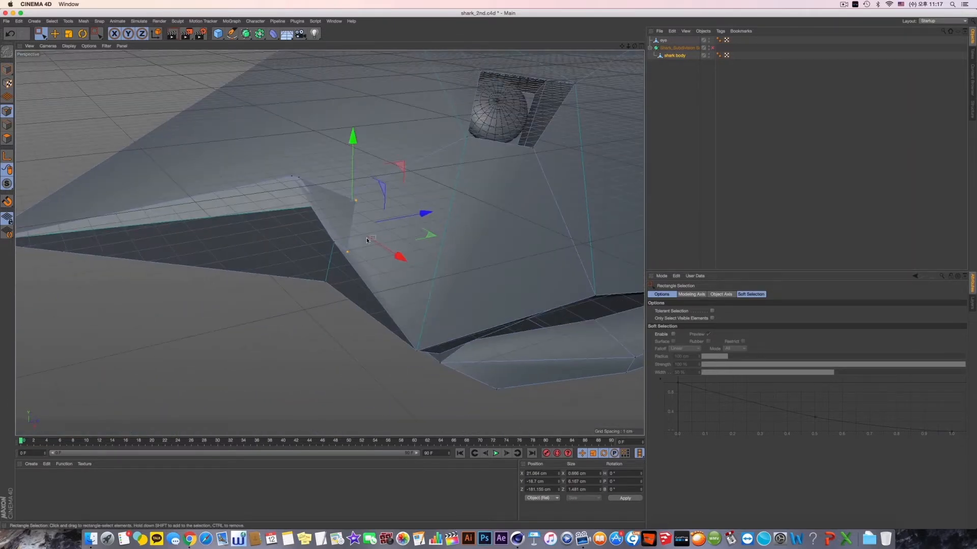
left_click_drag(374, 226, 382, 181, "alt")
key("super+z")
key("super+z")
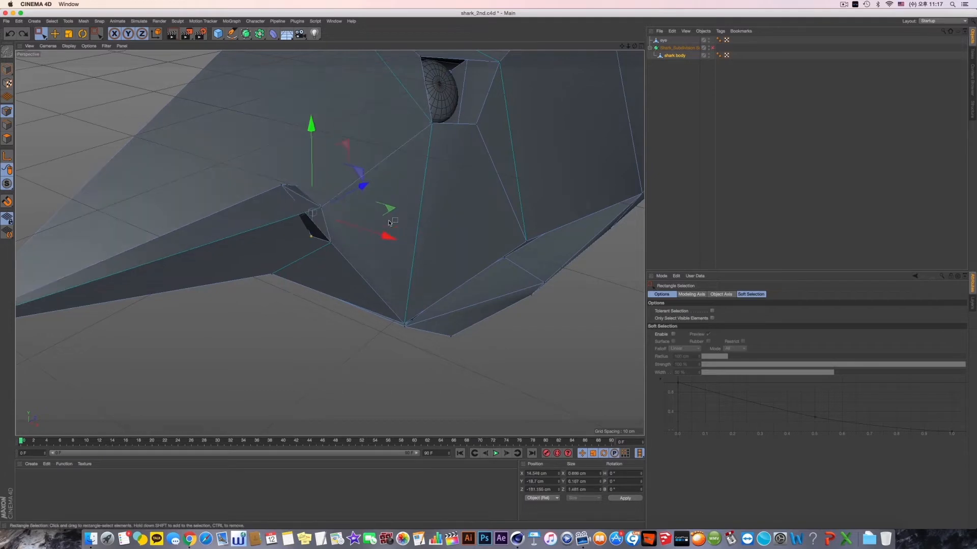
key("super+z")
key("super+z")
key("super+z")
- Activate the Move tool, try displacing individual corner points of the nostril, and undo the moves
mouse_move(365, 231)
left_mouse_down("alt")
mouse_move(377, 238)
mouse_move(403, 194)
mouse_move(339, 208)
mouse_move(338, 194)
mouse_move(235, 201)
mouse_move(104, 232)
mouse_move(289, 235)
mouse_move(349, 222)
mouse_move(370, 230)
left_mouse_up("alt")
left_click(57, 34)
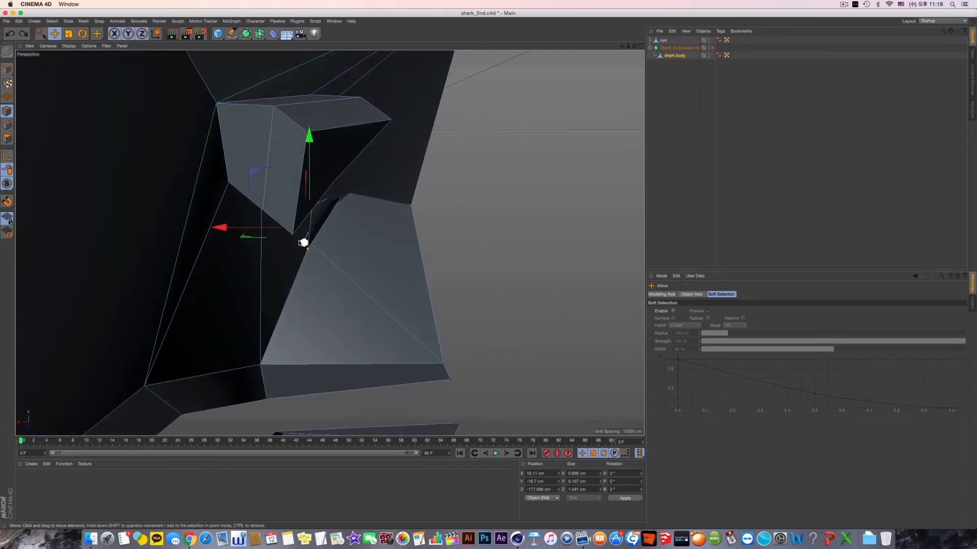
left_click_drag(303, 242, 373, 256, "alt")
left_click_drag(337, 228, 366, 170, "alt")
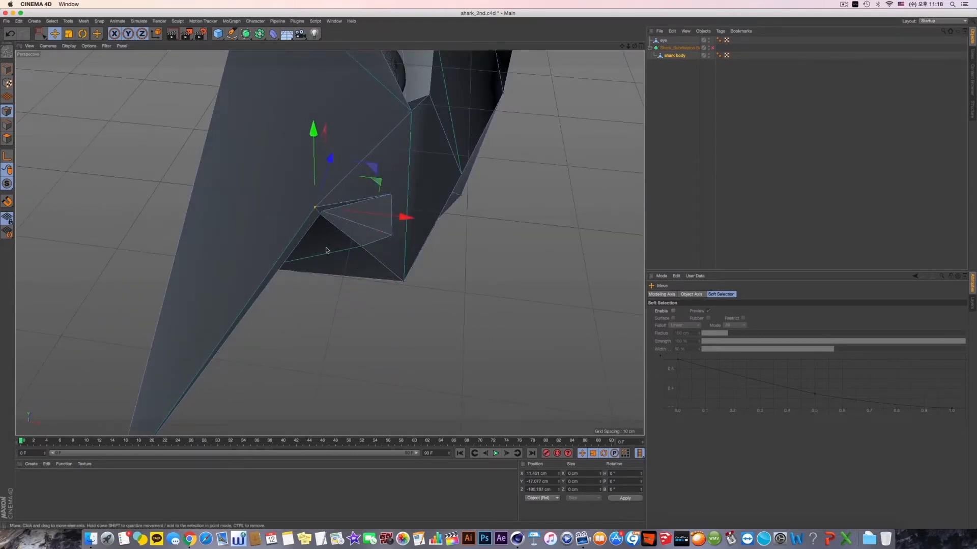
left_click_drag(326, 250, 374, 214, "alt")
key("super+z")
key("super+z")
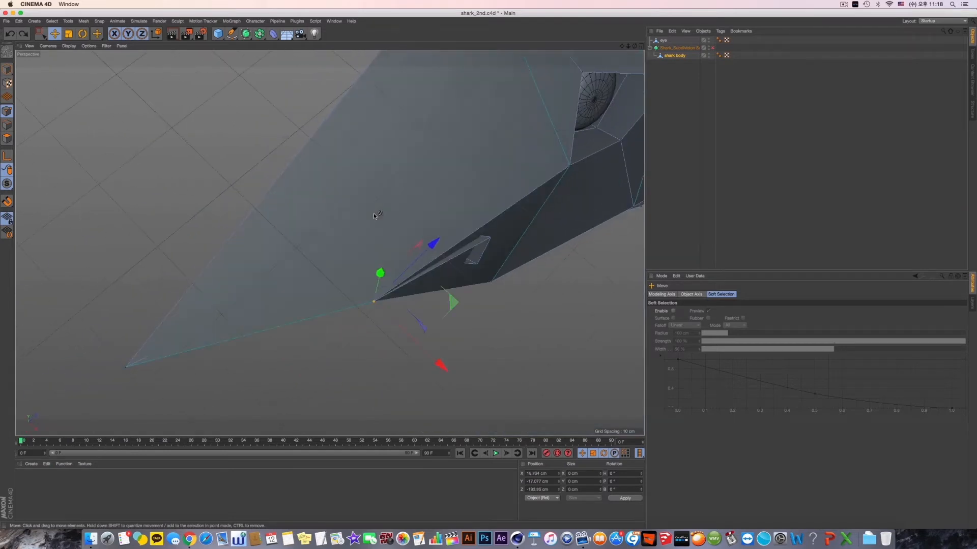
key("super+z")
key("super+z")
- Try moving the snout tip point back toward the head and a front corner point of the nostril
middle_click_drag(373, 241, 392, 213, "alt")
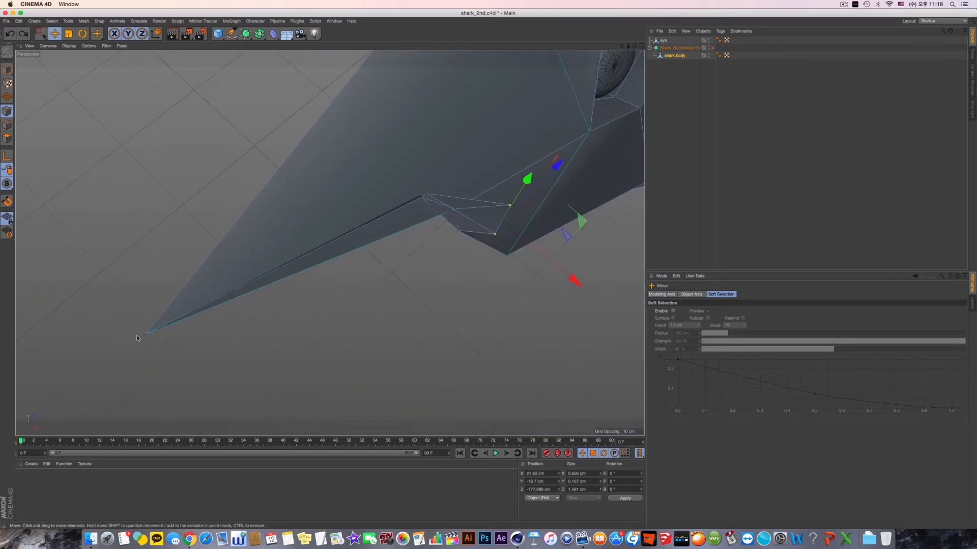
left_click_drag(214, 277, 431, 126)
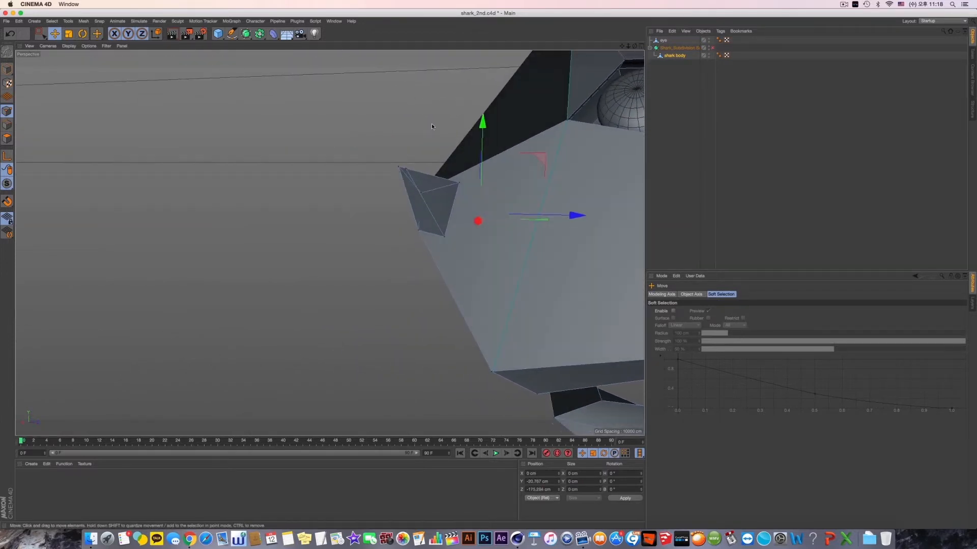
left_click(399, 168)
left_click_drag(400, 168, 409, 146, "alt")
key("super+z")
middle_click_drag(409, 145, 339, 326, "alt")
left_click_drag(338, 326, 298, 350, "alt")
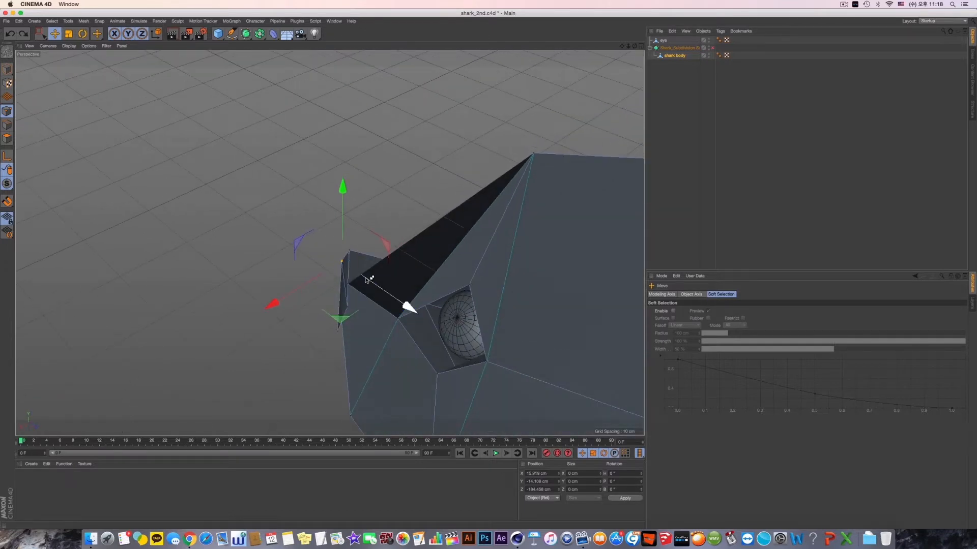
- Undo the snout and nostril point edits back to the active Subdivision Surface, and view the smoothed head
key("super+z")
key("super+z")
key("super+z")
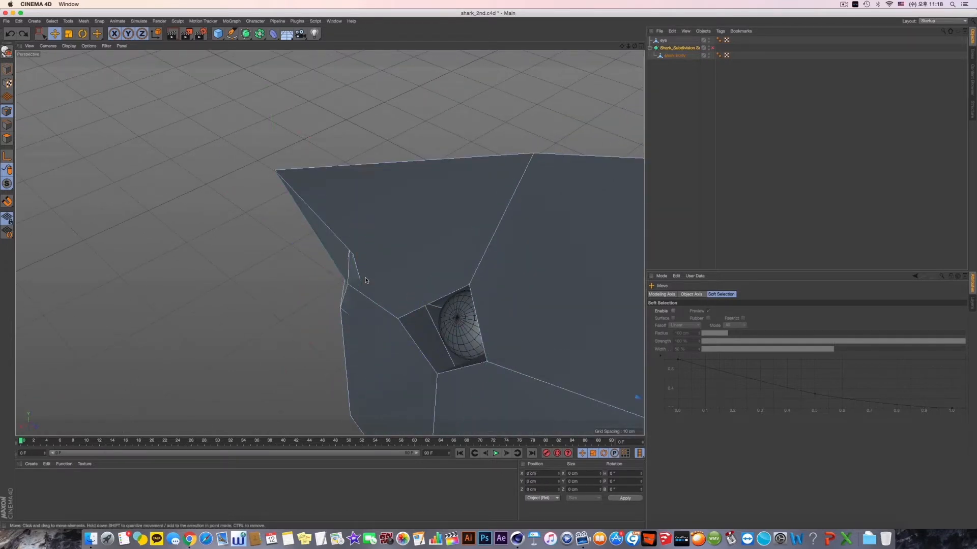
key("super+z")
left_click_drag(365, 280, 420, 231, "alt")
right_click_drag(419, 232, 380, 255, "alt")
middle_click_drag(381, 255, 353, 248, "alt")
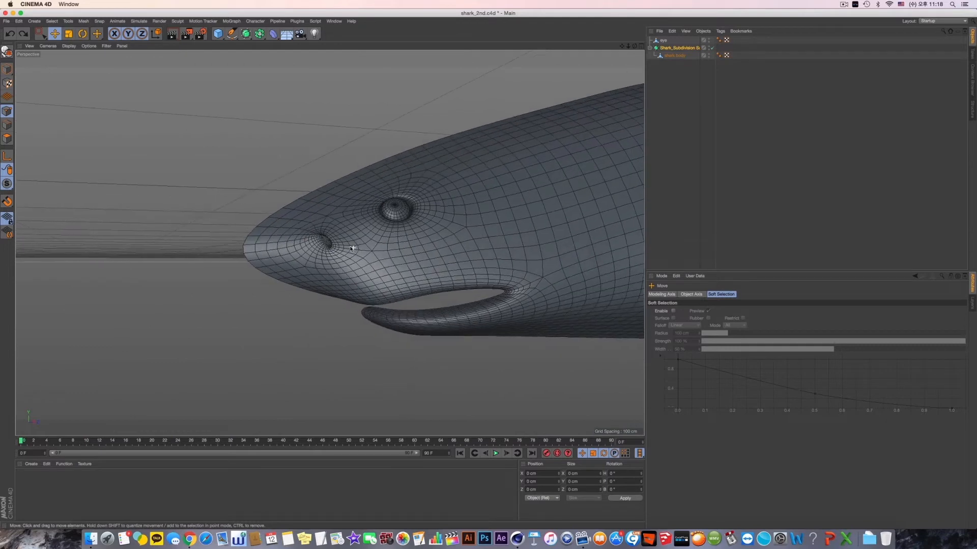
- Examine the nostril and eye area on the smoothed head and on the unsmoothed shark body from both sides
left_click_drag(353, 247, 329, 242, "alt")
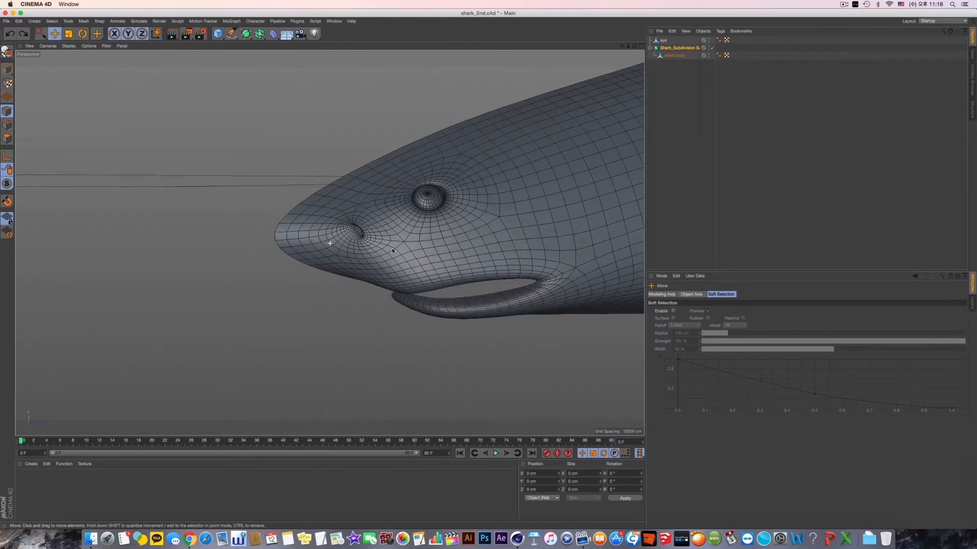
mouse_move(392, 251)
left_mouse_down("alt")
mouse_move(384, 236)
mouse_move(478, 234)
mouse_move(398, 245)
left_mouse_up("alt")
middle_click_drag(398, 245, 396, 254, "alt")
left_click_drag(396, 254, 452, 261, "alt")
left_click(712, 47)
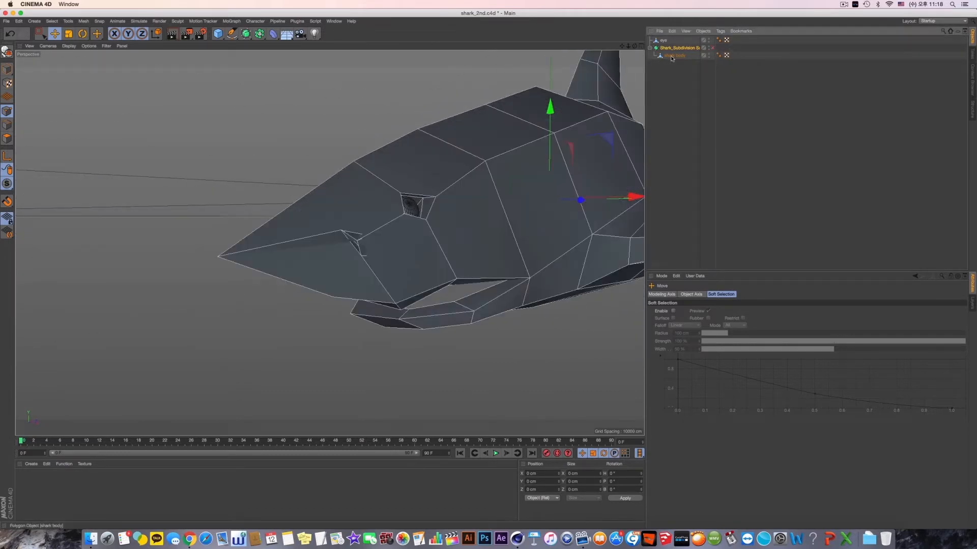
left_click(674, 55)
left_click_drag(370, 235, 516, 201, "alt")
left_click_drag(375, 260, 399, 240, "alt")
scroll(402, 243, "up", 4)
scroll(402, 245, "up", 4)
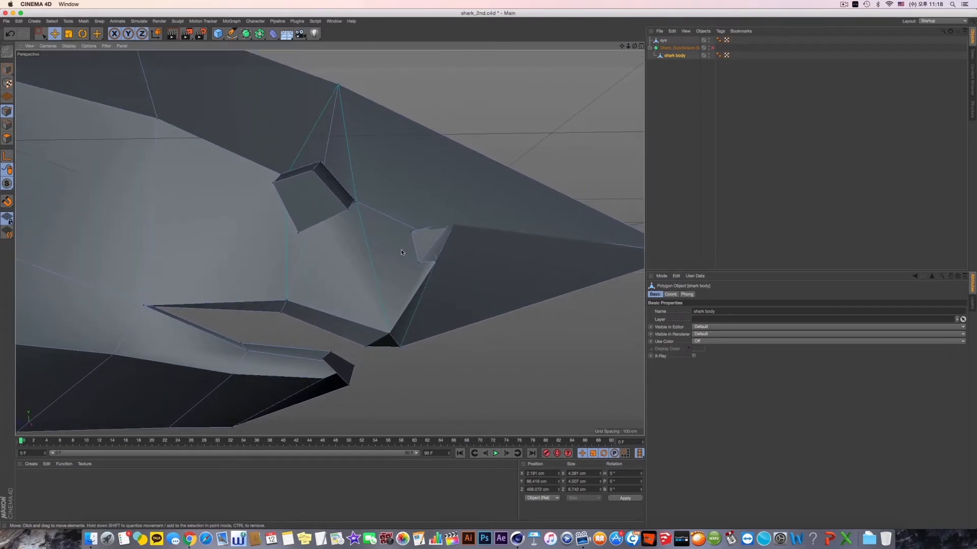
left_click_drag(418, 262, 216, 261, "alt")
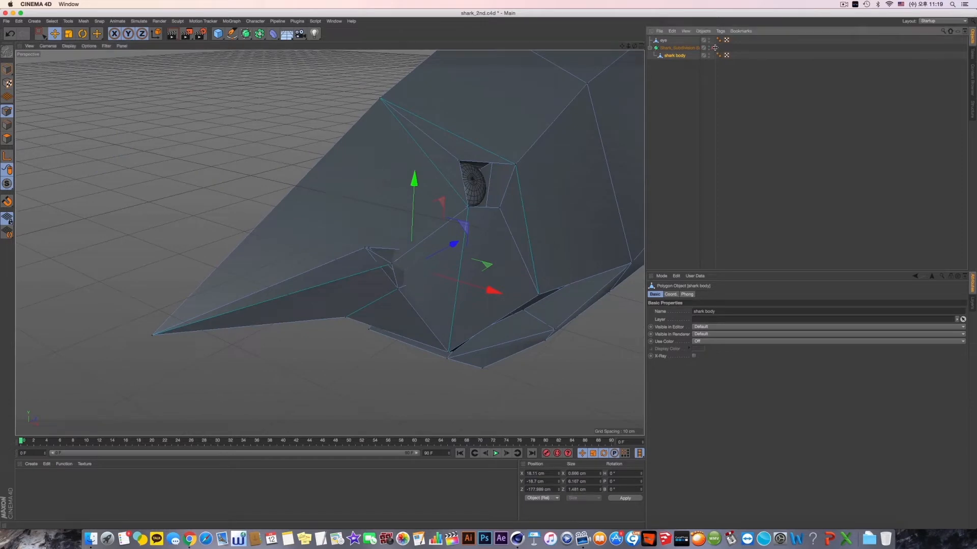
- With the Subdivision Surface on, move the nostril's inner upper point deeper into the head and slightly down, to about X 8.1 cm, Y -16.2 cm
left_click(712, 47)
left_click_drag(437, 255, 361, 260, "alt")
left_click_drag(409, 237, 474, 202, "alt")
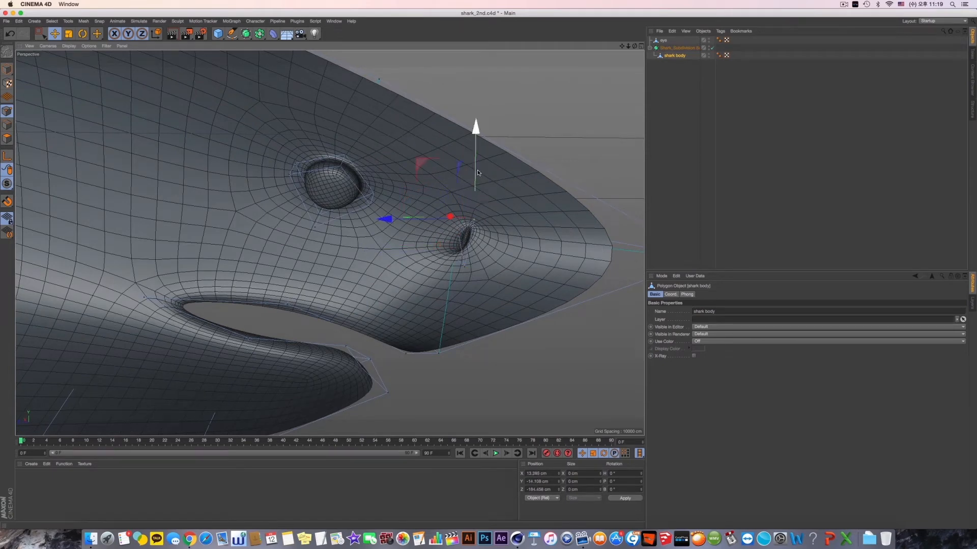
left_click_drag(477, 183, 539, 220, "alt")
left_click_drag(539, 220, 460, 224, "alt")
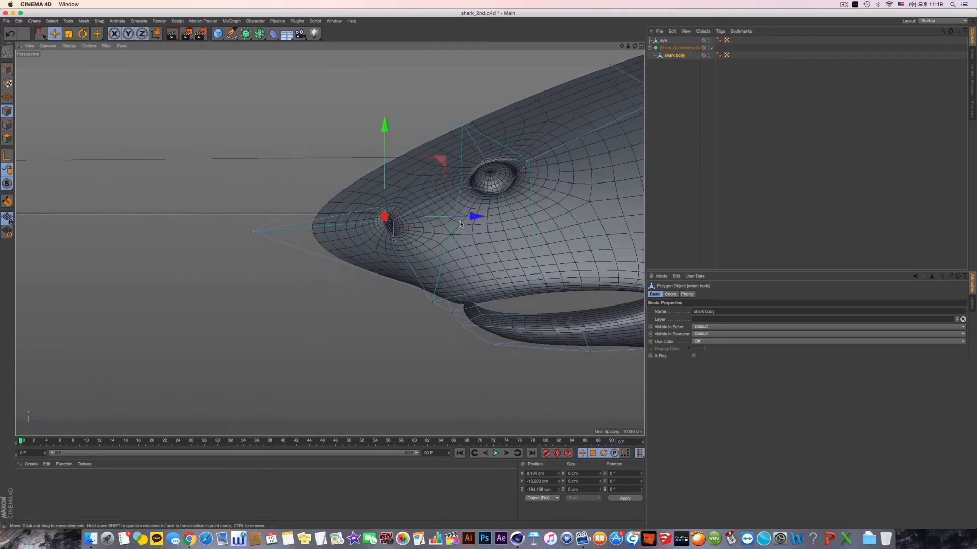
- Turn off the Subdivision Surface and try to select the nostril's inner lower point
left_click(712, 47)
left_click(712, 48)
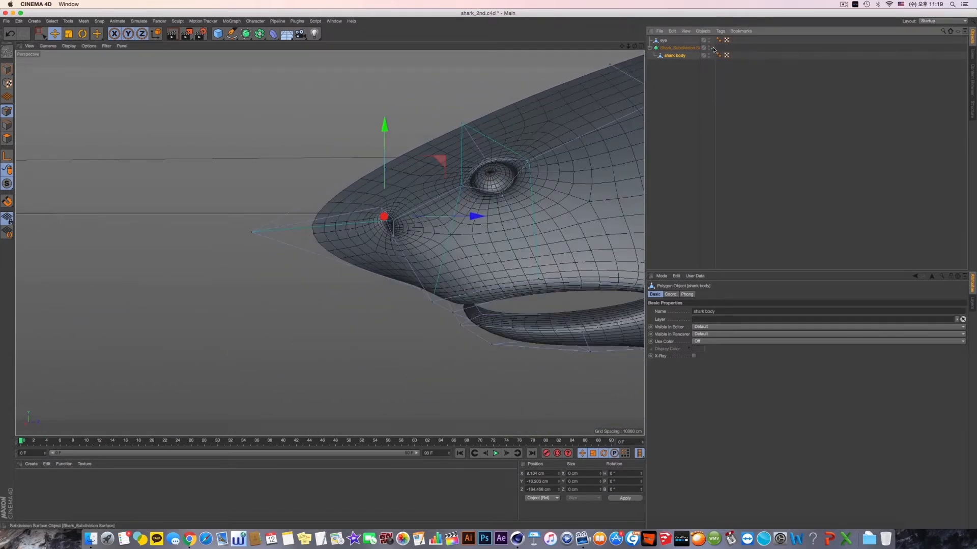
left_click(713, 48)
left_click_drag(542, 160, 535, 181, "alt")
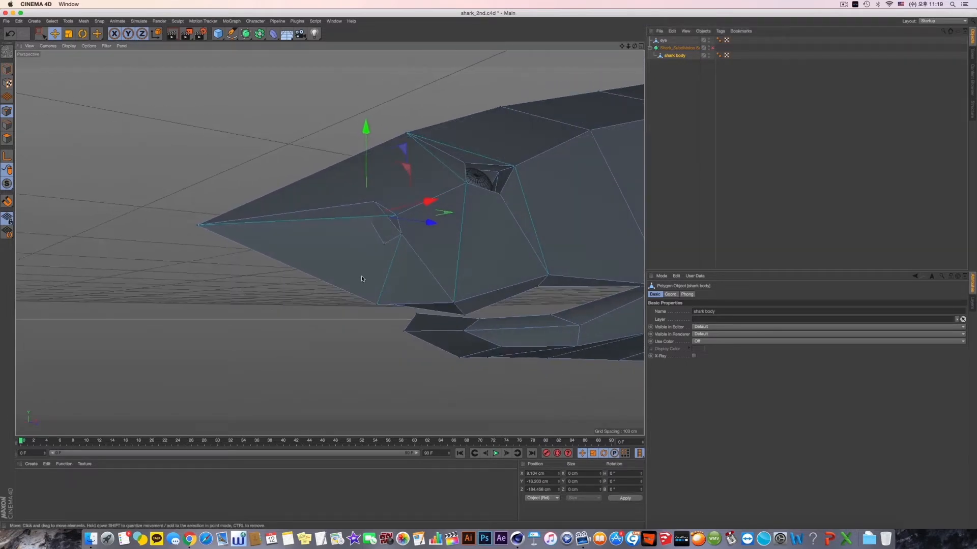
left_click(385, 243)
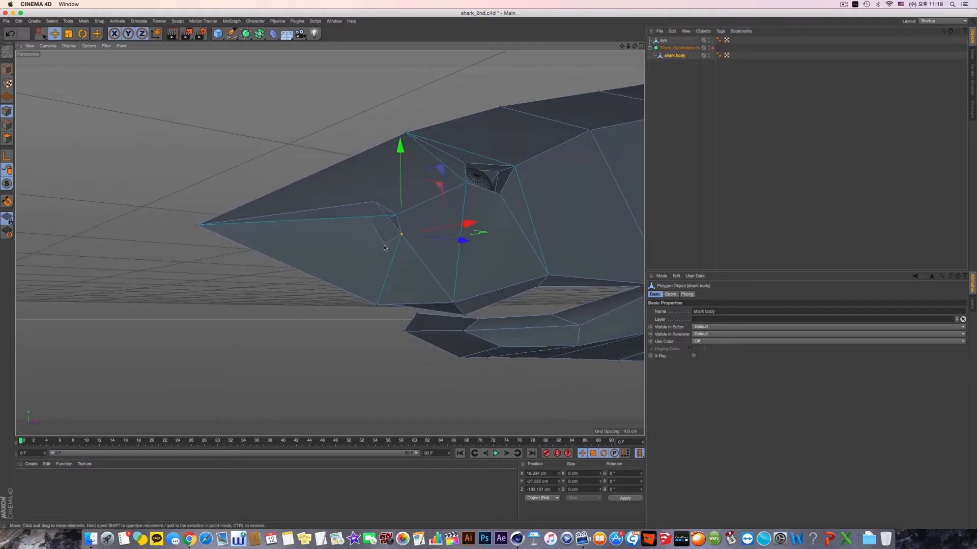
left_click_drag(384, 245, 245, 171, "alt")
left_click_drag(407, 244, 471, 277, "alt")
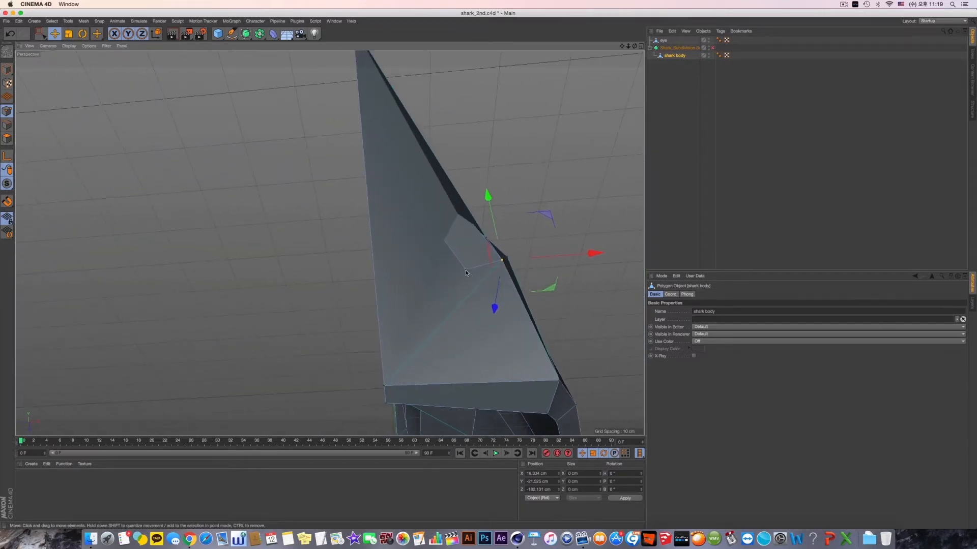
- Rectangle-select the nostril's inner lower point with Only Select Visible Elements off, and move it inward to about X 9.3 cm on the smoothed head
left_click(45, 38)
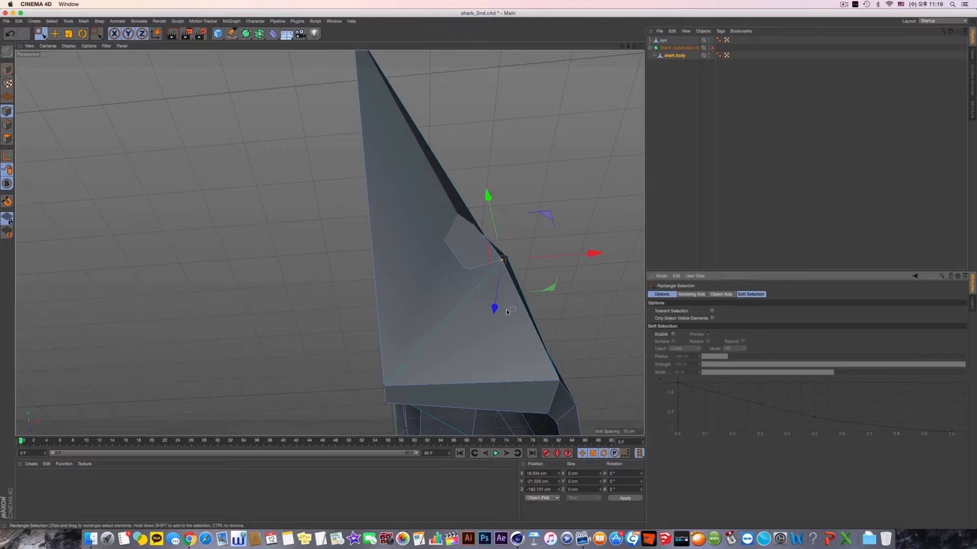
left_click(479, 287)
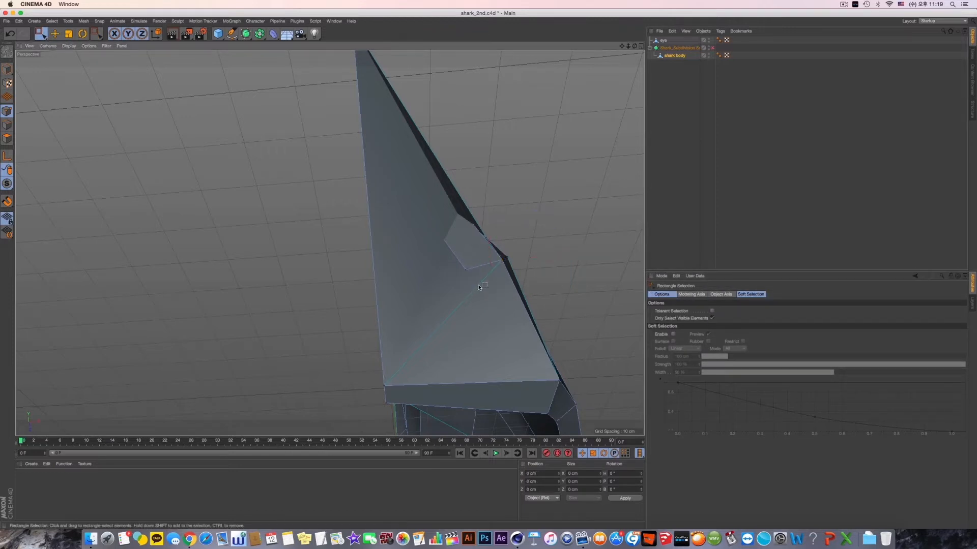
left_click_drag(474, 278, 431, 274, "alt")
left_click(714, 318)
left_click(457, 269)
left_click_drag(569, 128, 417, 294, "alt")
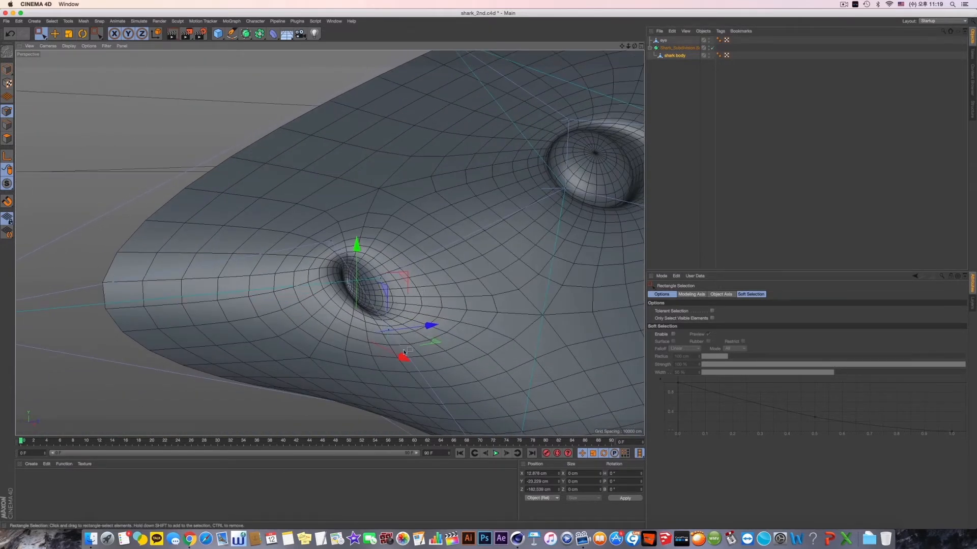
left_click_drag(405, 352, 421, 316)
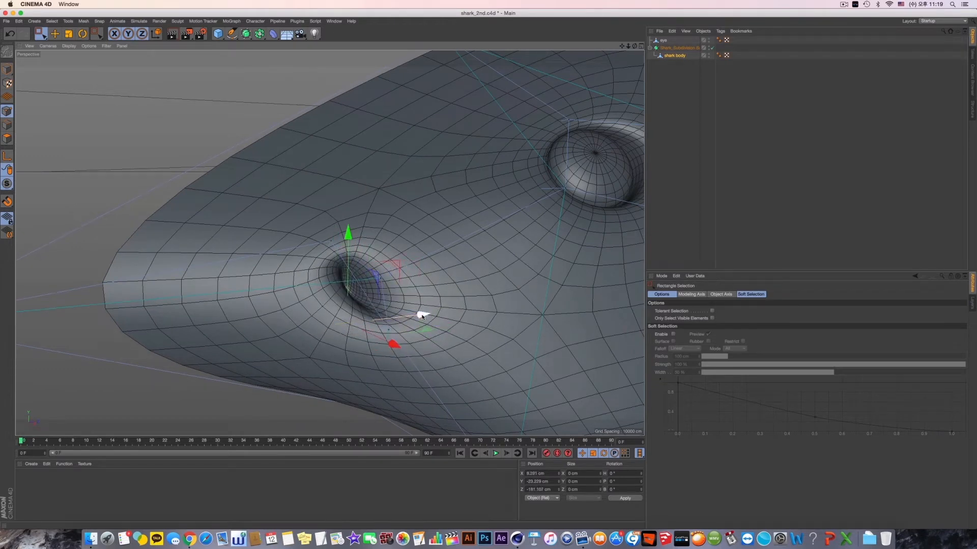
- With smoothing off, move the inner lower nostril point further inward and back, to about X 6.0 cm, Z -178.4 cm
left_click(712, 48)
scroll(415, 330, "up", 5)
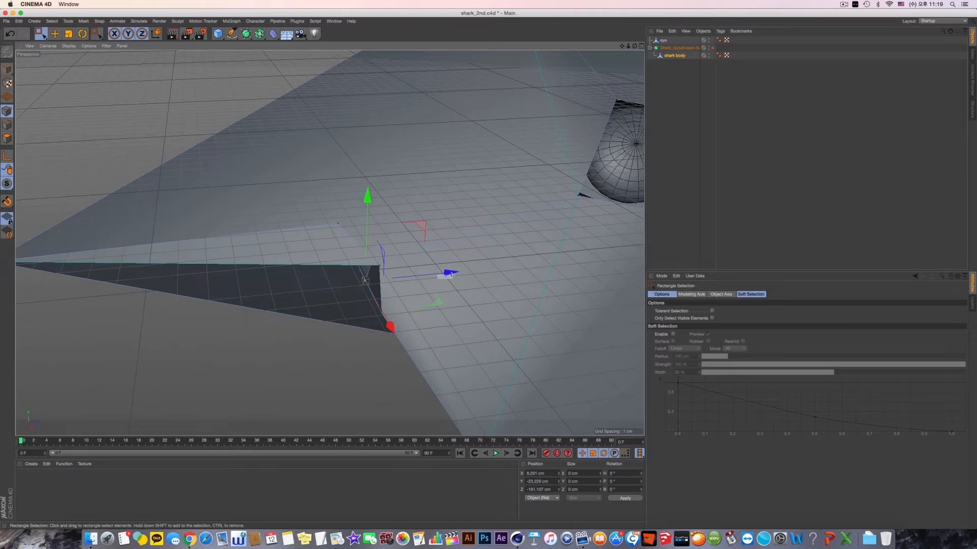
left_click_drag(456, 278, 464, 279)
left_click_drag(421, 299, 394, 351, "alt")
left_click_drag(395, 340, 540, 321)
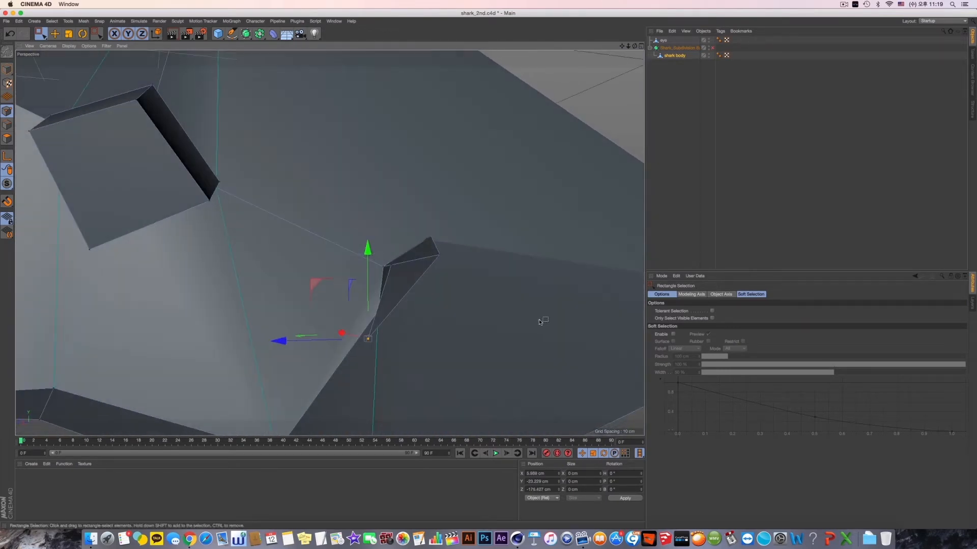
left_click_drag(432, 362, 501, 367, "alt")
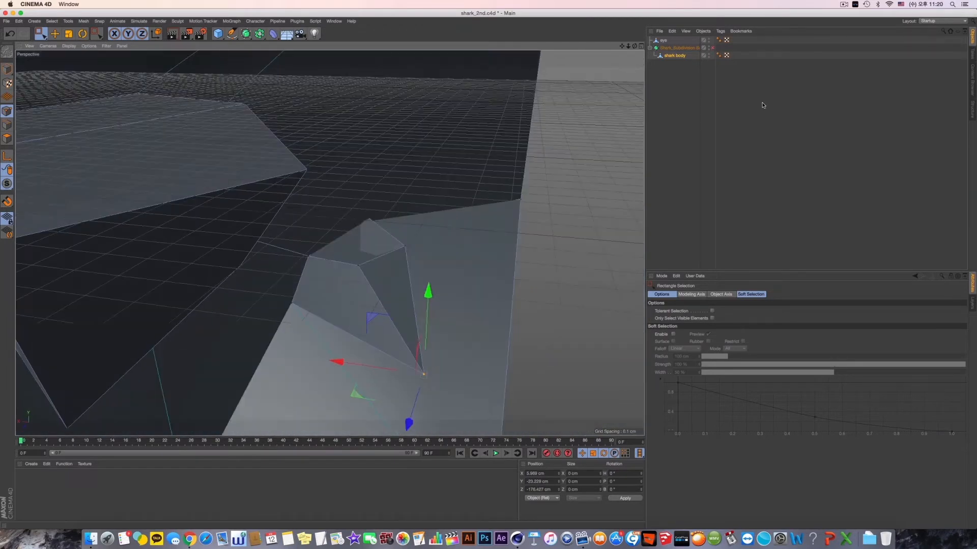
- Turn the Subdivision Surface back on, nudge the selected inner nostril point along Z, and check the smoothed nostril from several angles
left_click(713, 48)
left_click_drag(514, 276, 508, 330, "alt")
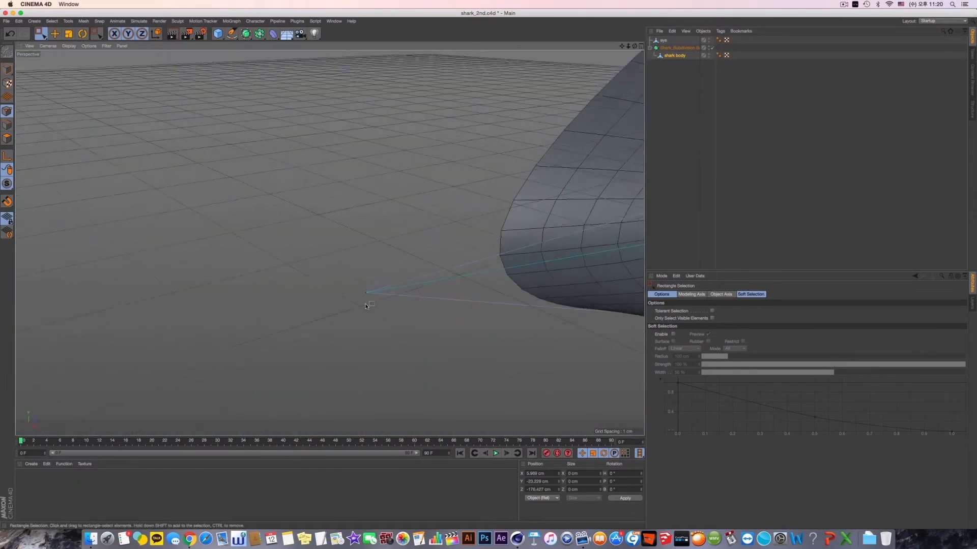
left_click_drag(402, 394, 331, 356, "alt")
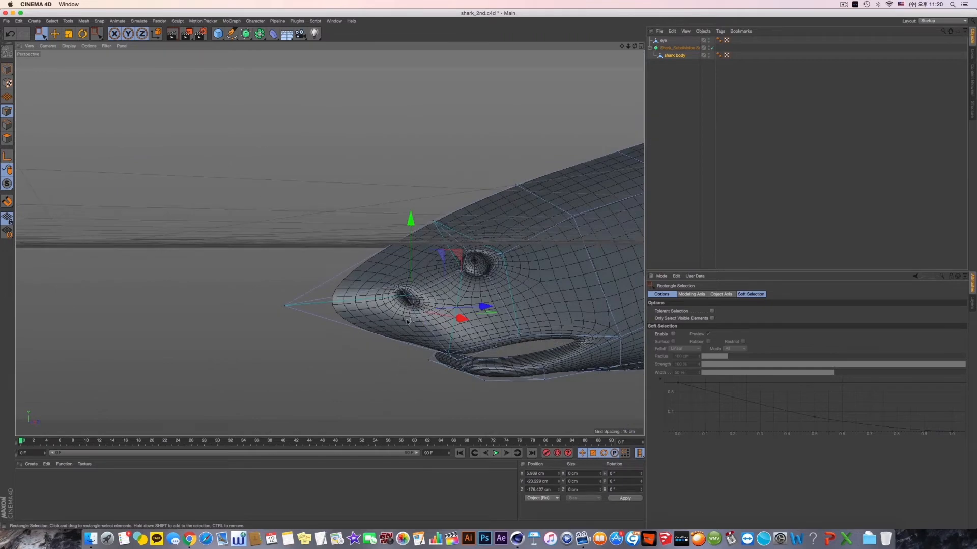
scroll(407, 322, "up", 5)
left_click_drag(444, 321, 426, 336, "alt")
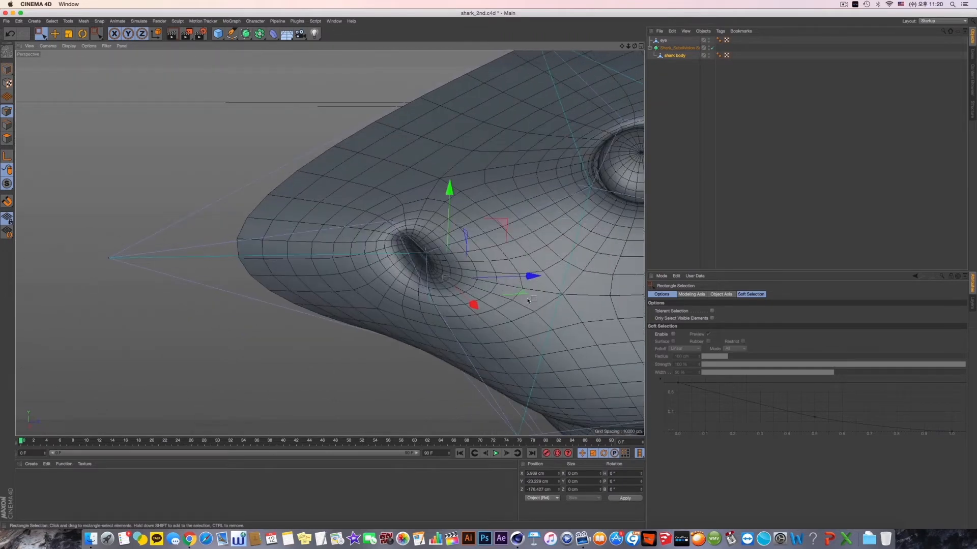
left_click_drag(527, 276, 505, 281)
left_click_drag(358, 366, 343, 338, "alt")
middle_click_drag(490, 394, 438, 341, "alt")
scroll(416, 352, "down", 5)
left_click_drag(400, 357, 375, 350, "alt")
- Switch to Model mode, turn off the Subdivision Surface, and deselect everything to inspect the plain low-poly head
left_click(7, 69)
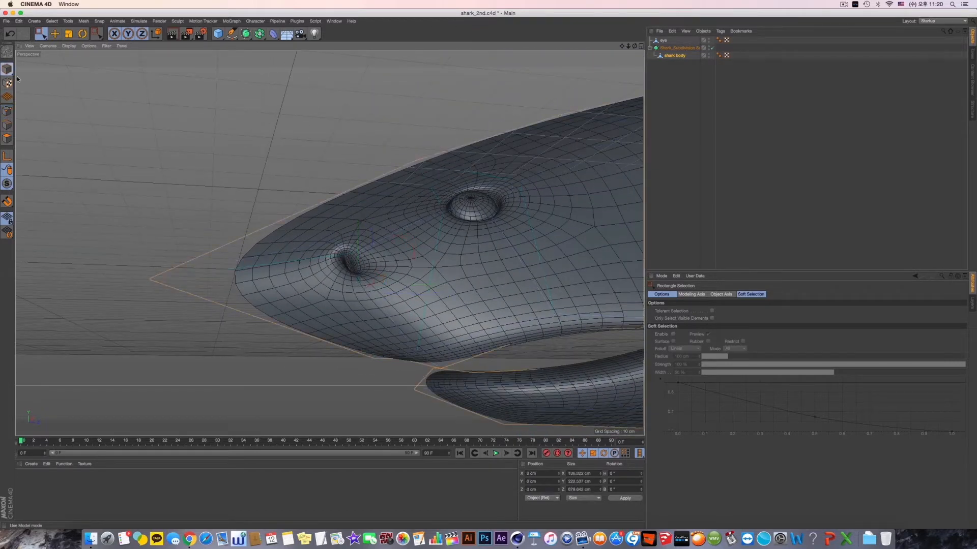
left_click(712, 49)
left_click(660, 95)
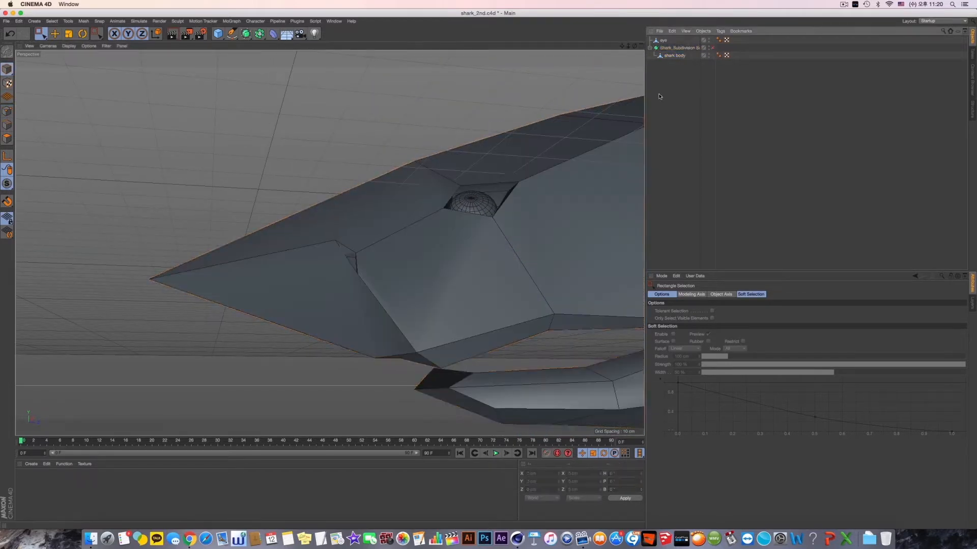
left_click_drag(452, 284, 445, 304, "alt")
middle_click_drag(446, 304, 447, 276, "alt")
left_click_drag(447, 275, 386, 311, "alt")
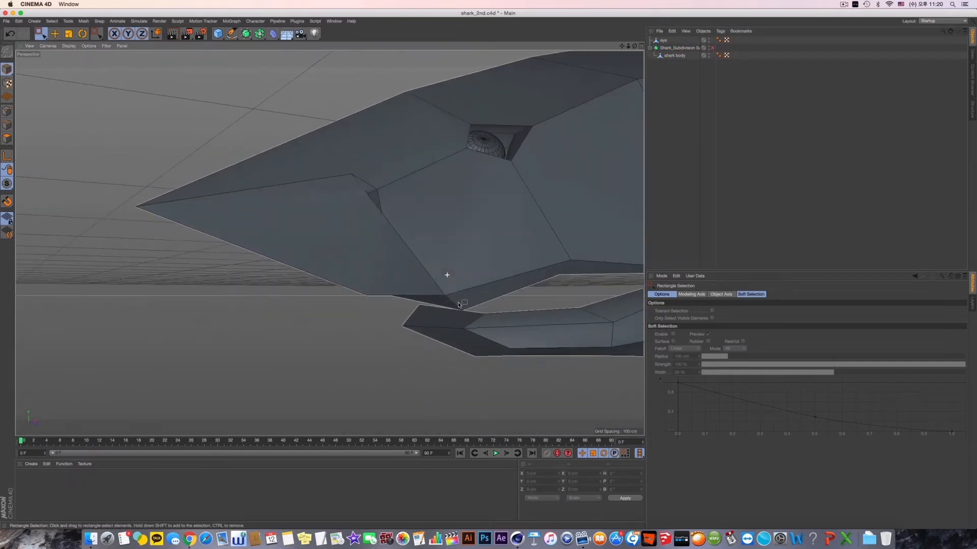
- Select the shark body and switch to Polygon mode
right_click(265, 321)
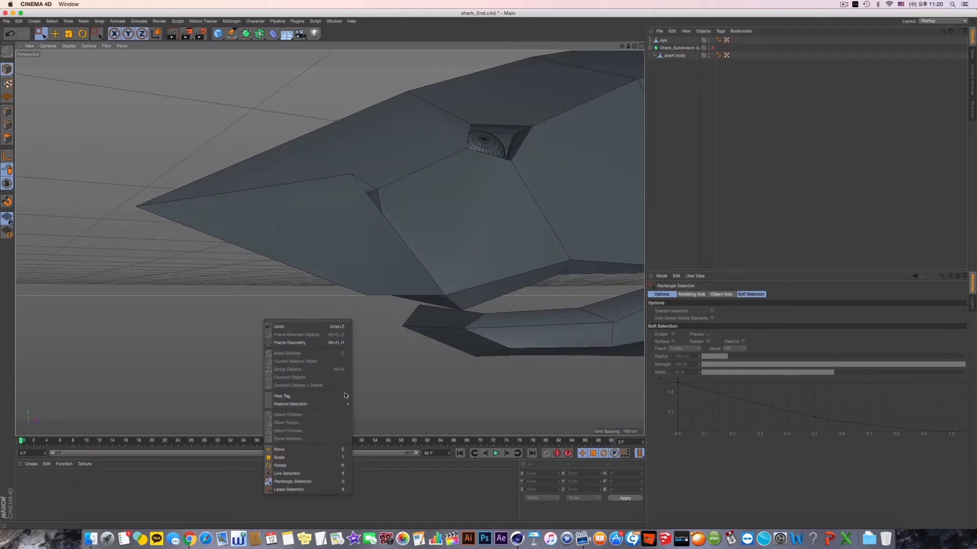
left_click(316, 224)
left_click(7, 138)
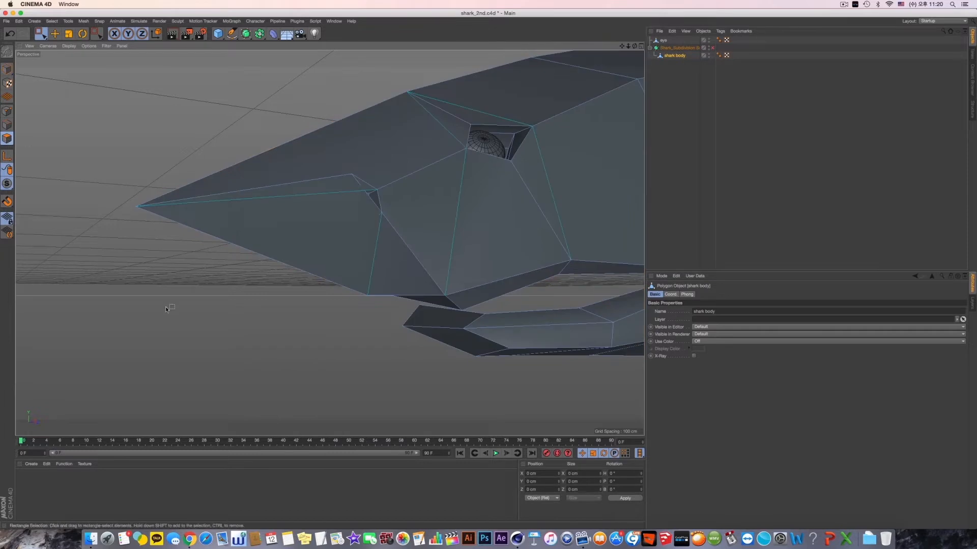
- Try a Loop/Path Cut across the snout in front of the eye, and undo it
right_click(166, 306)
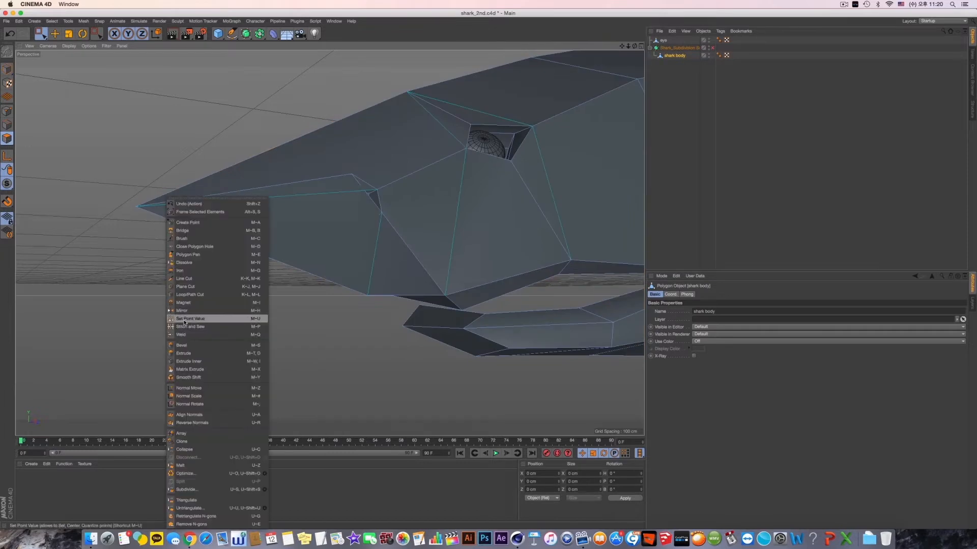
left_click(217, 286)
right_click(312, 333)
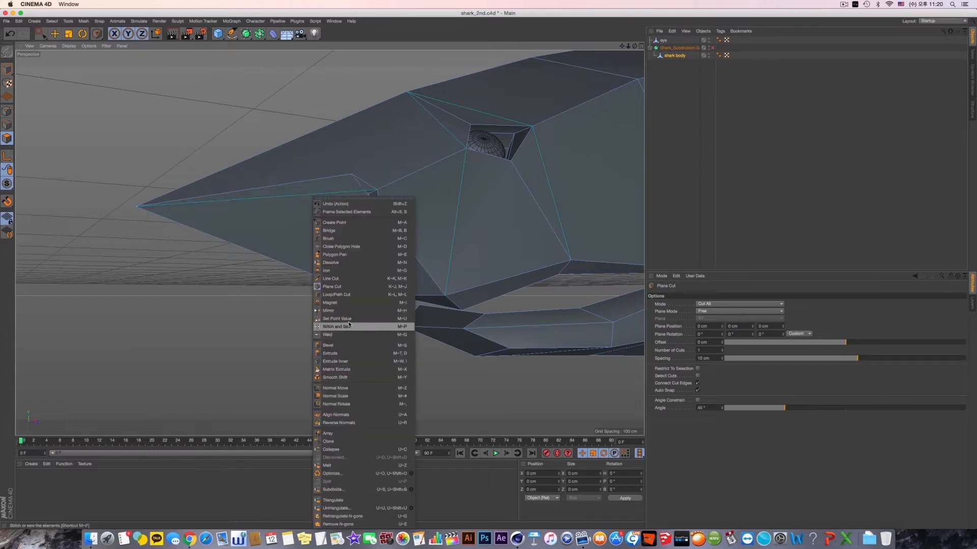
left_click(358, 289)
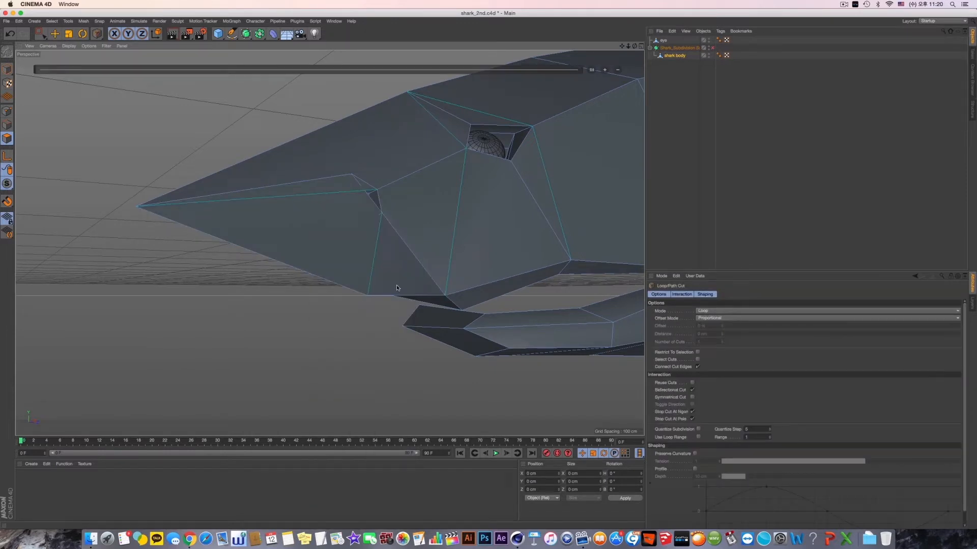
mouse_move(394, 181)
left_mouse_down("alt")
mouse_move(416, 207)
mouse_move(393, 186)
left_mouse_up("alt")
right_click(204, 328)
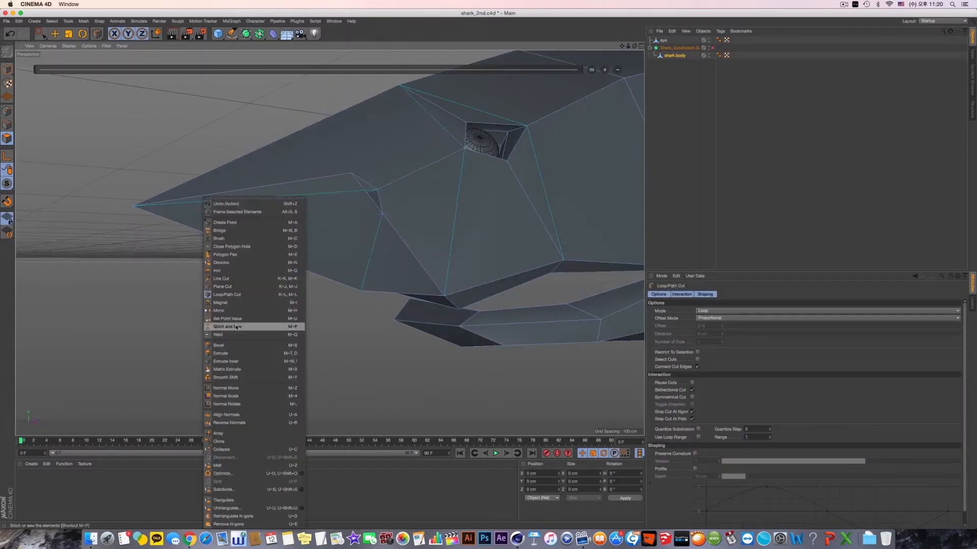
left_click(263, 294)
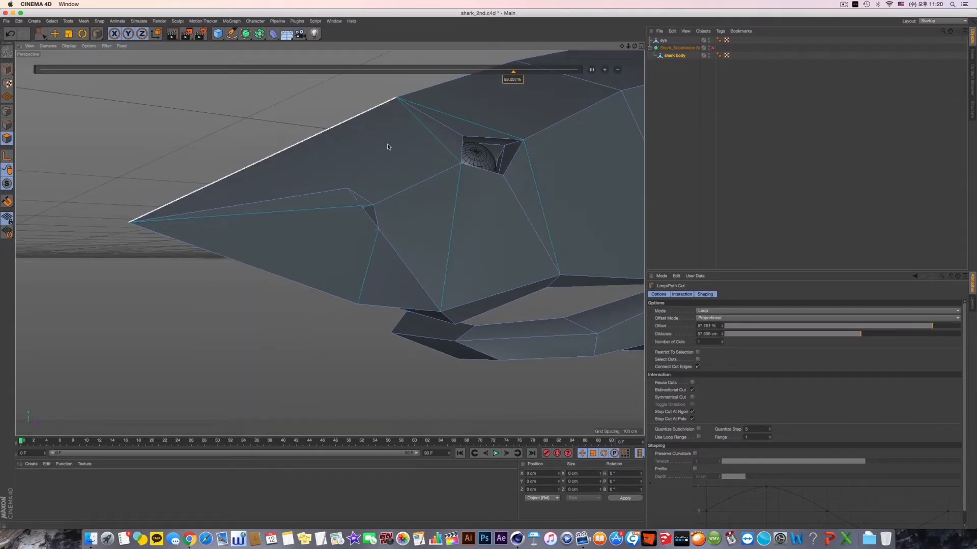
key("super+z")
- Try a Plane Cut running from the snout's top edge down between the nostril and the eye, and undo it
right_click(348, 211)
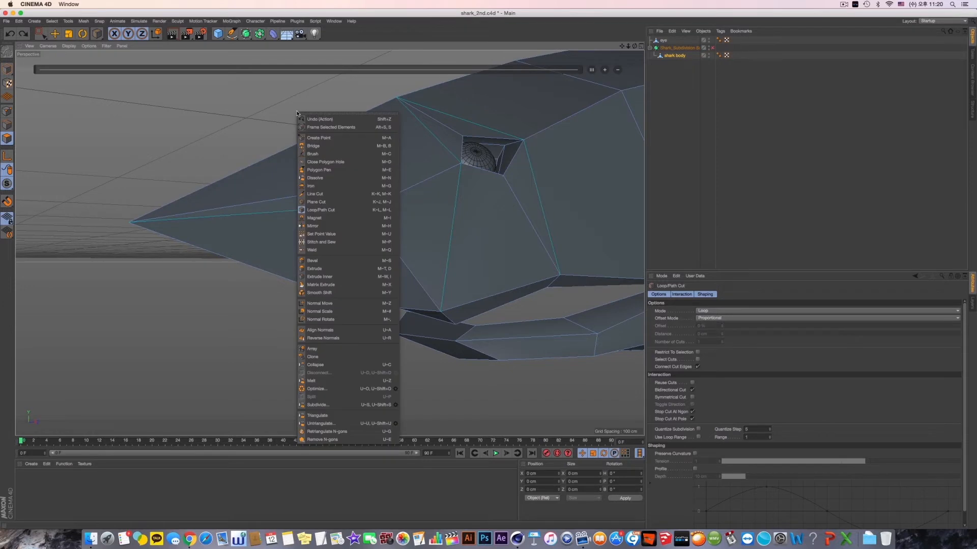
left_click(355, 202)
left_click(352, 118)
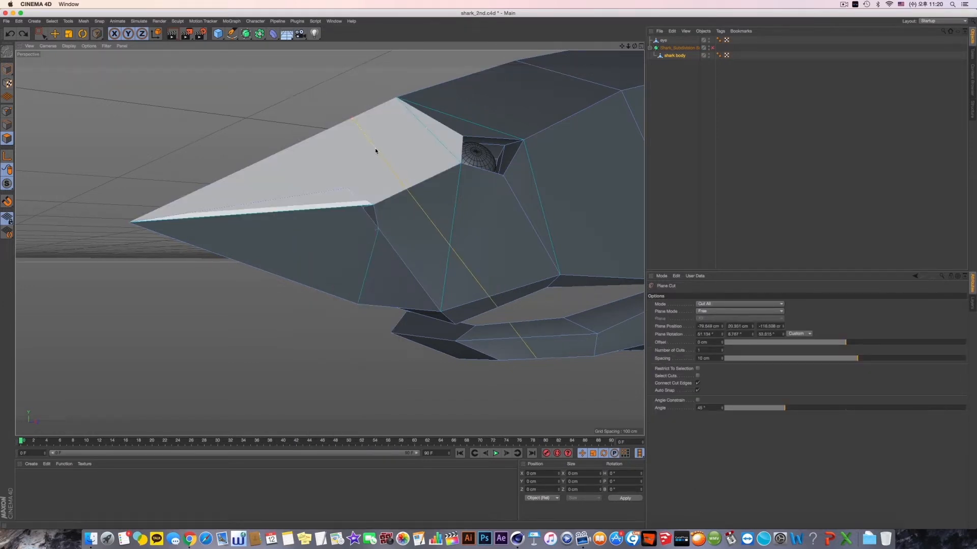
left_click(406, 188)
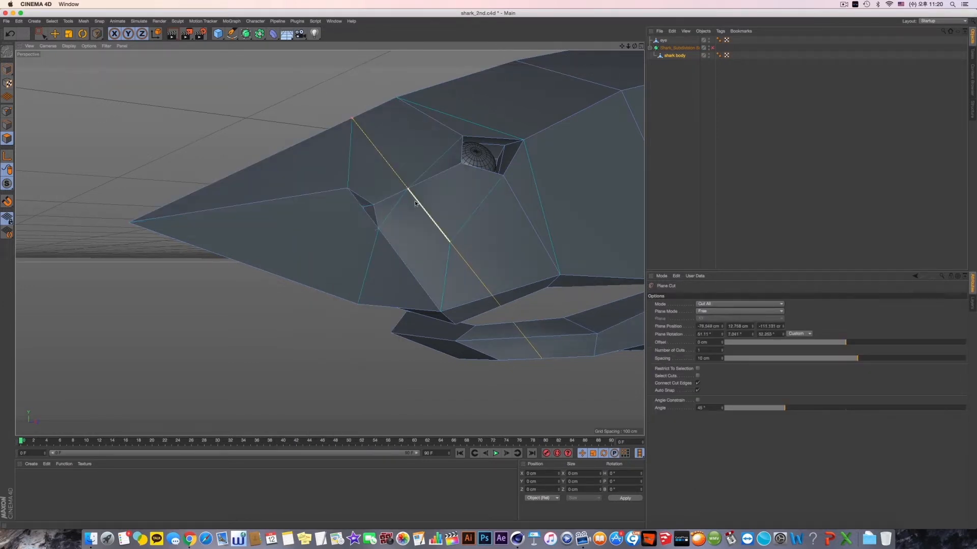
left_click_drag(489, 255, 455, 248, "alt")
key("super+z")
- Try a Line Cut from the snout's top edge past the front of the nostril to the snout's underside
right_click(276, 294)
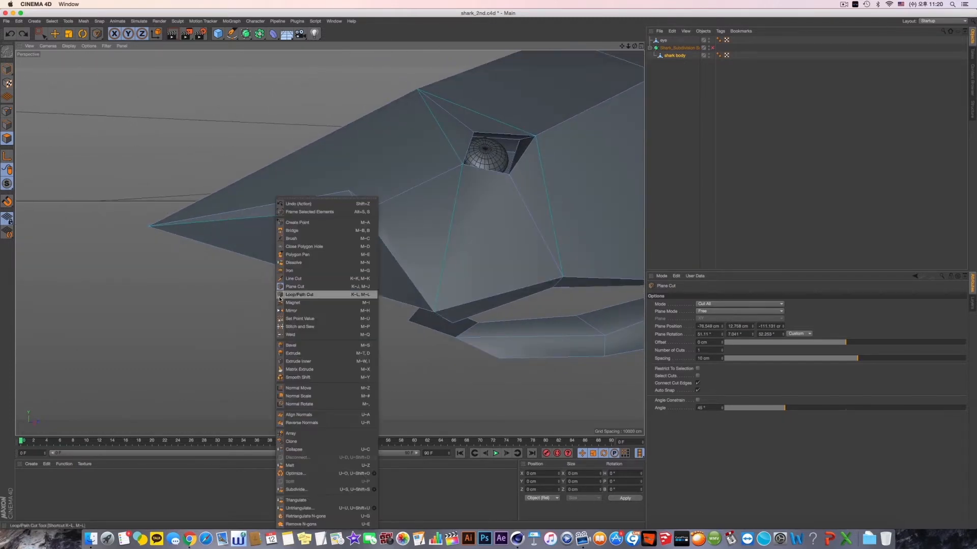
left_click(314, 278)
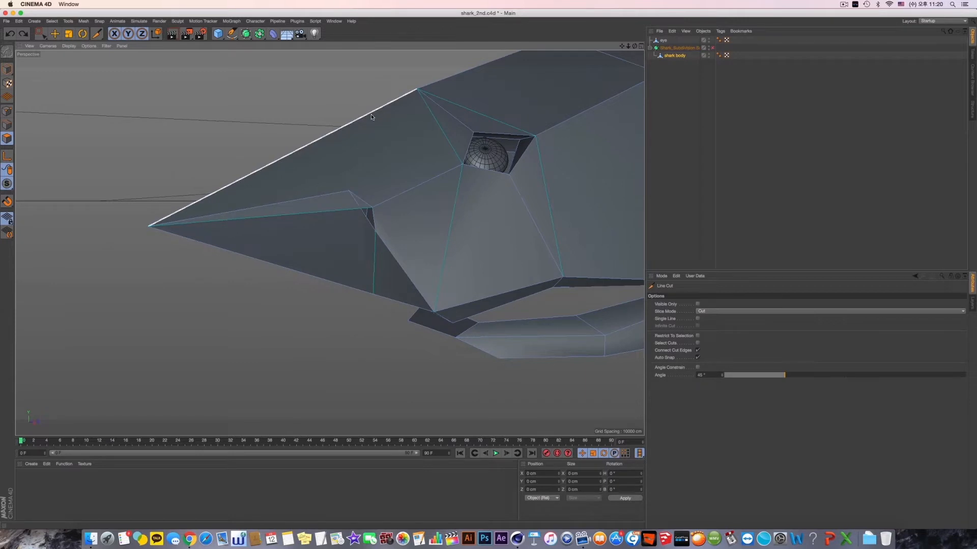
mouse_move(371, 114)
left_mouse_down("alt")
mouse_move(388, 249)
mouse_move(417, 250)
mouse_move(425, 226)
mouse_move(407, 244)
left_mouse_up("alt")
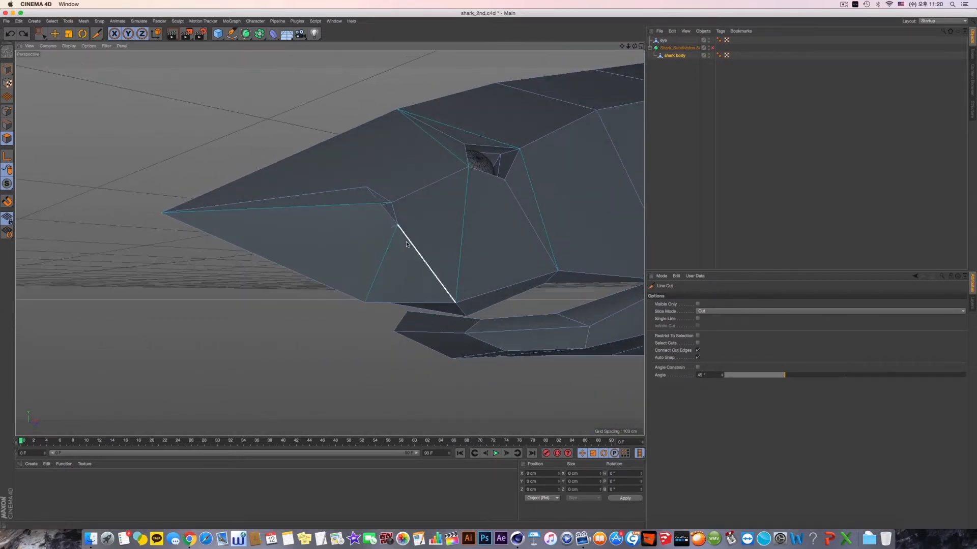
left_click_drag(325, 160, 311, 170, "alt")
left_click(291, 150)
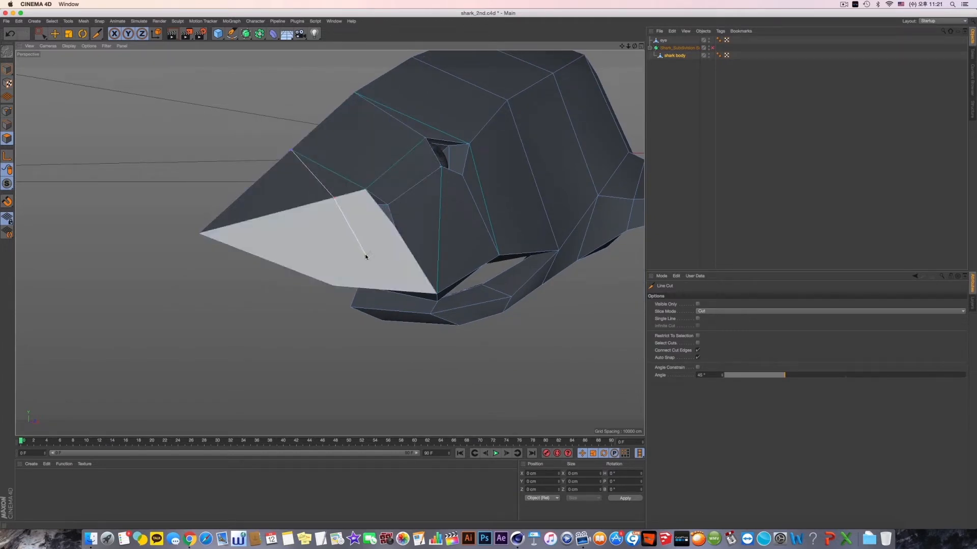
left_click(387, 289)
left_click_drag(374, 284, 389, 316, "alt")
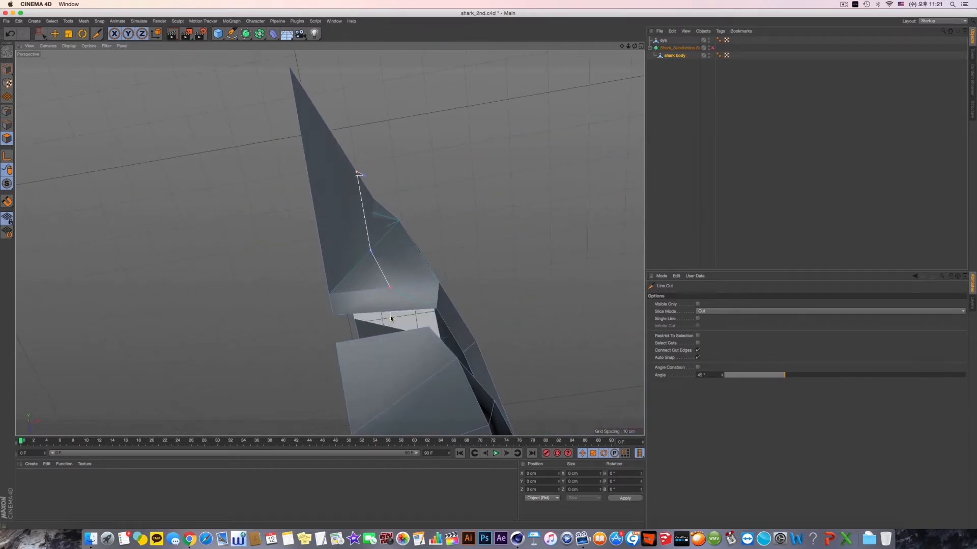
left_click_drag(392, 279, 365, 253, "alt")
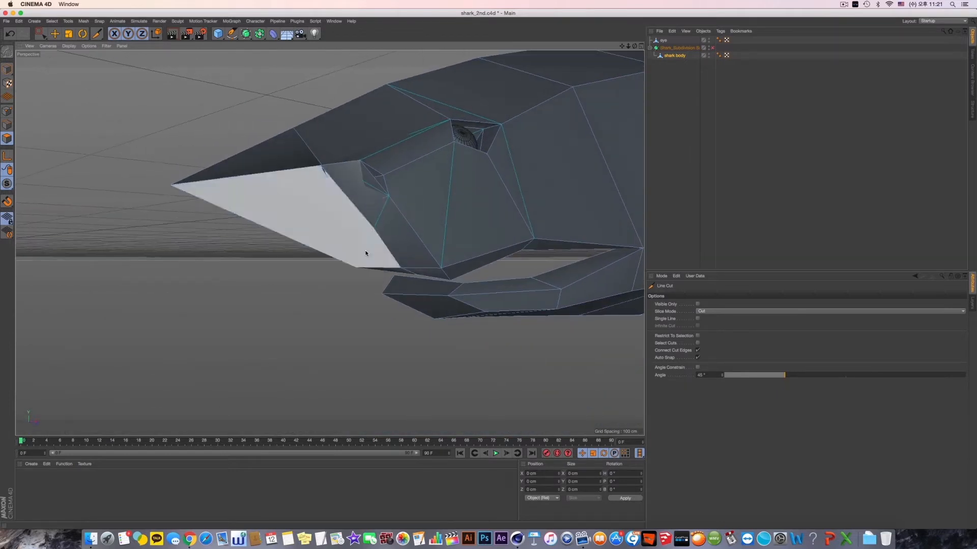
- Try moving the cut's new point below the nostril outward and down, and preview the smoothed head
left_click(54, 35)
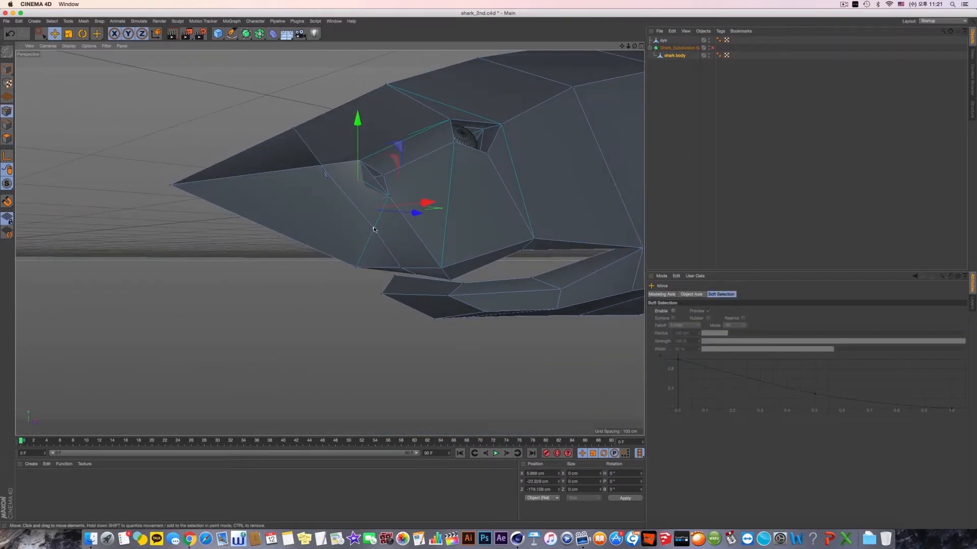
left_click(373, 230)
left_click_drag(374, 230, 435, 267, "alt")
left_click_drag(404, 211, 386, 219, "alt")
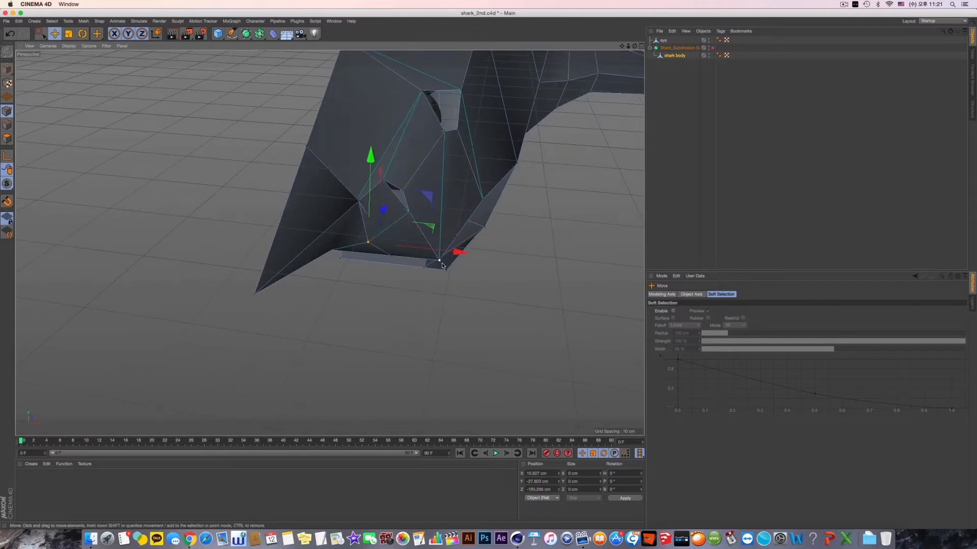
left_click(713, 49)
left_click_drag(502, 150, 327, 247, "alt")
key("q")
- Move the nostril's upper front corner point forward and inward along the snout
left_click(369, 212)
left_click(376, 176)
left_click_drag(379, 176, 501, 199, "alt")
left_click_drag(319, 196, 343, 226, "alt")
left_click(331, 212)
scroll(320, 212, "up", 5)
left_click(337, 207)
left_click_drag(288, 211, 328, 194)
left_click_drag(237, 193, 252, 208, "alt")
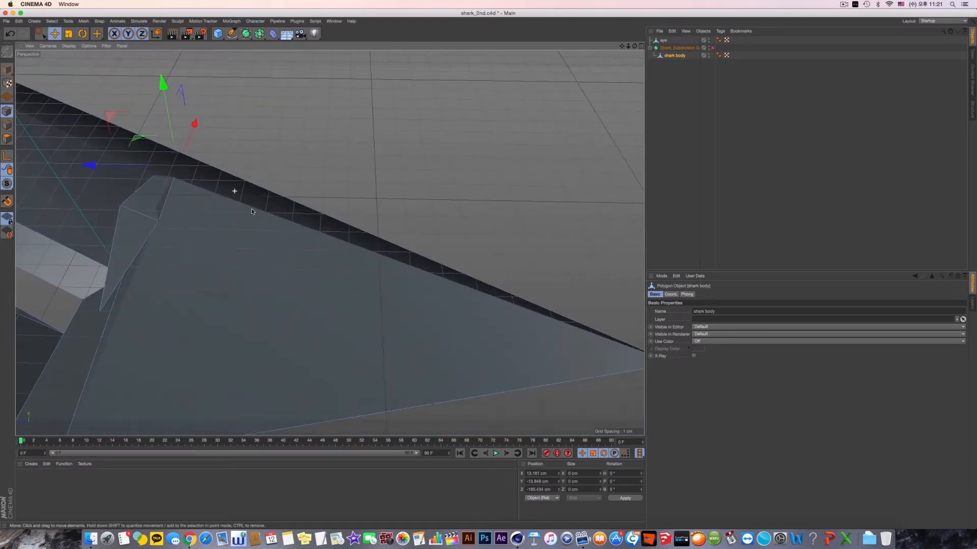
middle_click_drag(239, 201, 332, 241, "alt")
left_click_drag(292, 155, 349, 188)
middle_click_drag(238, 305, 326, 205, "alt")
left_click_drag(327, 205, 267, 159, "alt")
left_click_drag(327, 134, 389, 136, "alt")
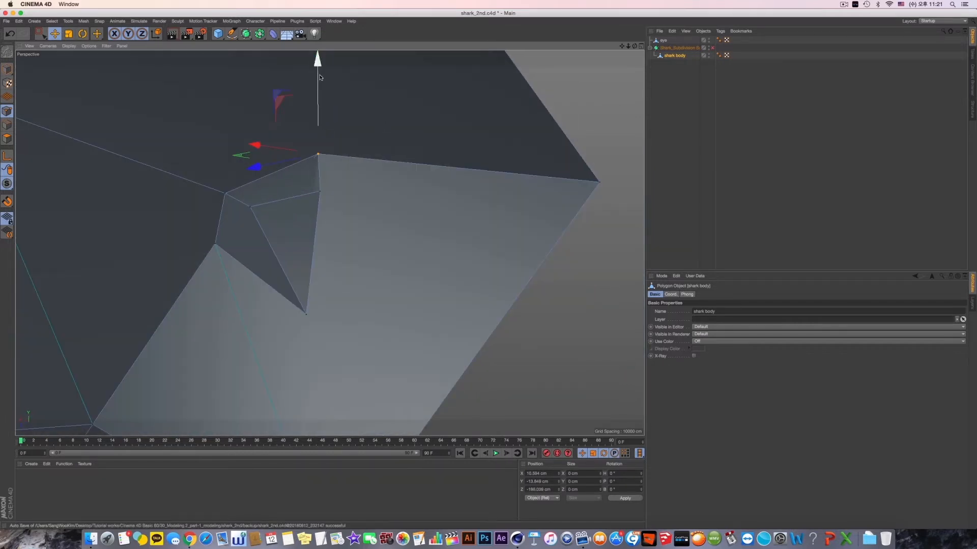
- Lower the nostril's upper front point slightly and preview the head with the Subdivision Surface on, turning it off again
left_click_drag(316, 73, 317, 92)
left_click_drag(347, 169, 306, 314, "alt")
left_click(712, 48)
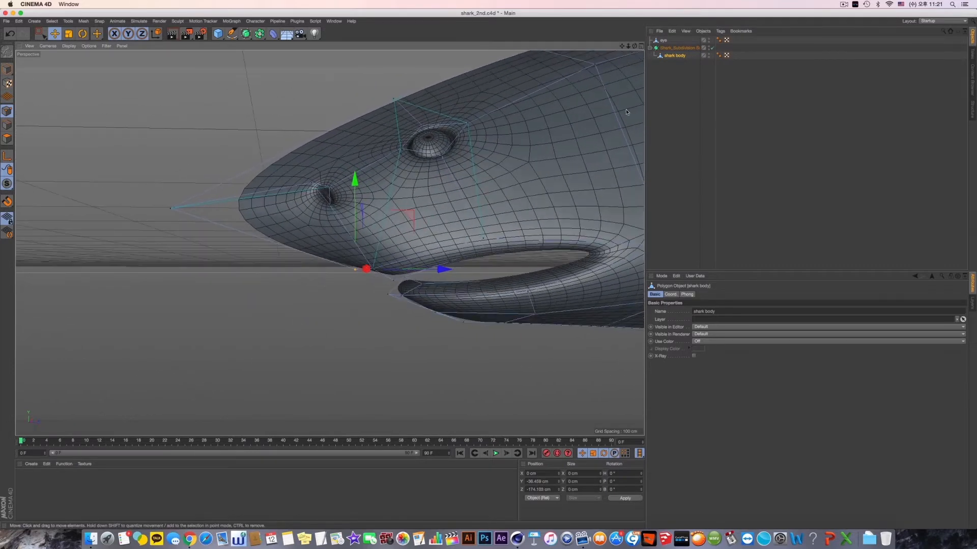
left_click(711, 47)
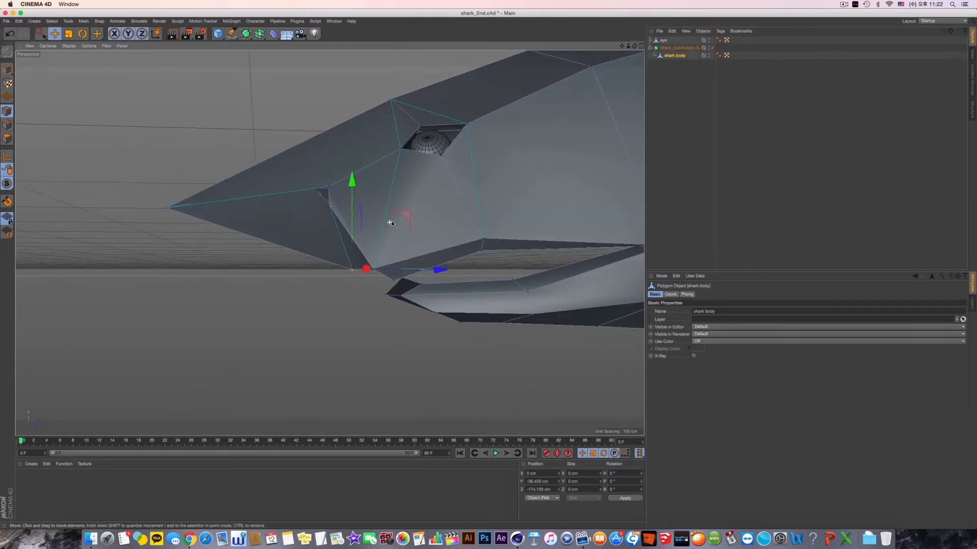
- Try a Line Cut through the snout tip in front of the nostril, examine its side point, and undo
left_click_drag(304, 223, 250, 253, "alt")
middle_click(196, 268)
middle_click(195, 232)
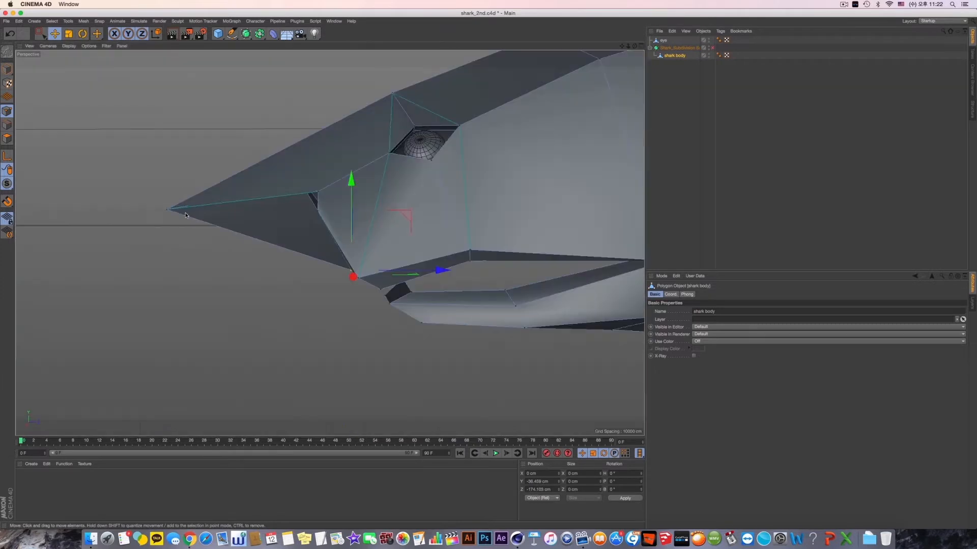
right_click(195, 234)
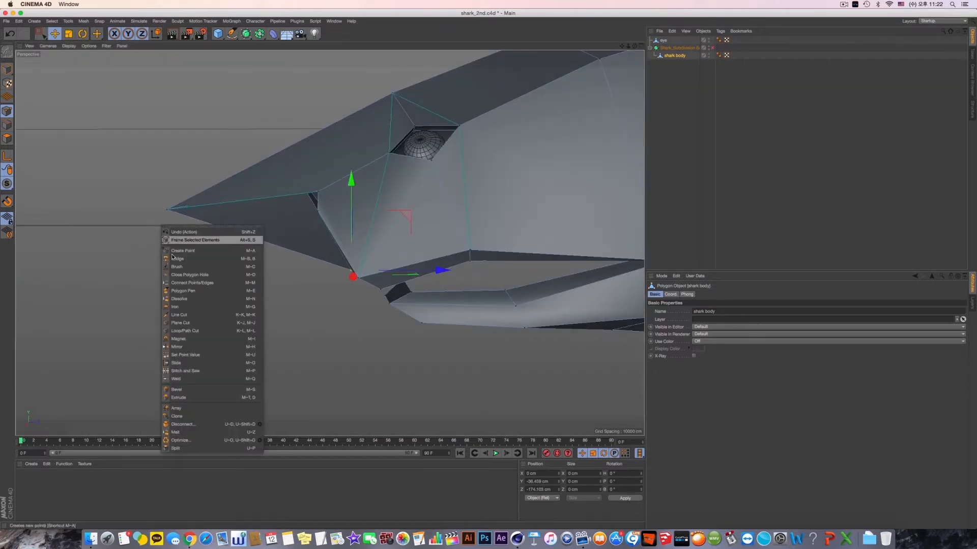
left_click(196, 315)
left_click_drag(256, 242, 264, 312)
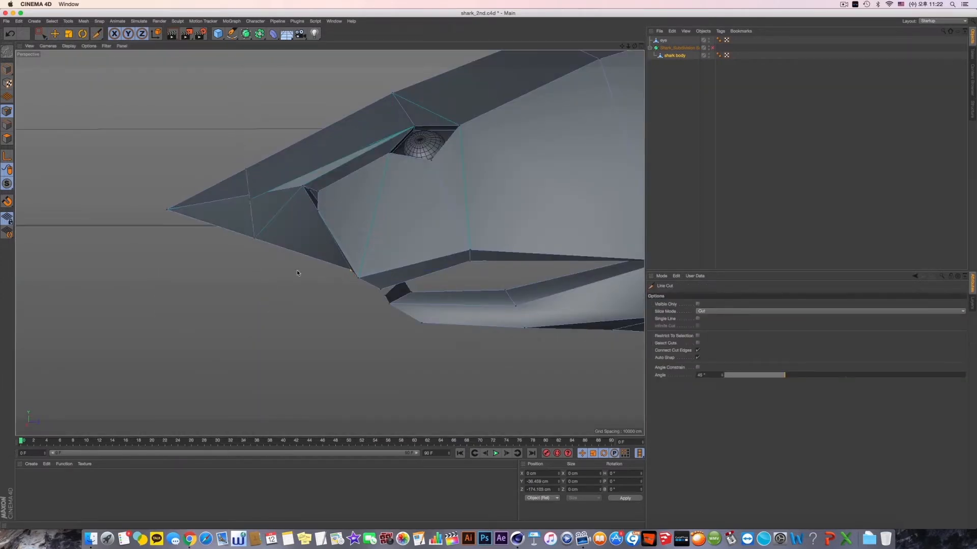
left_click_drag(305, 246, 332, 227, "alt")
left_click(55, 34)
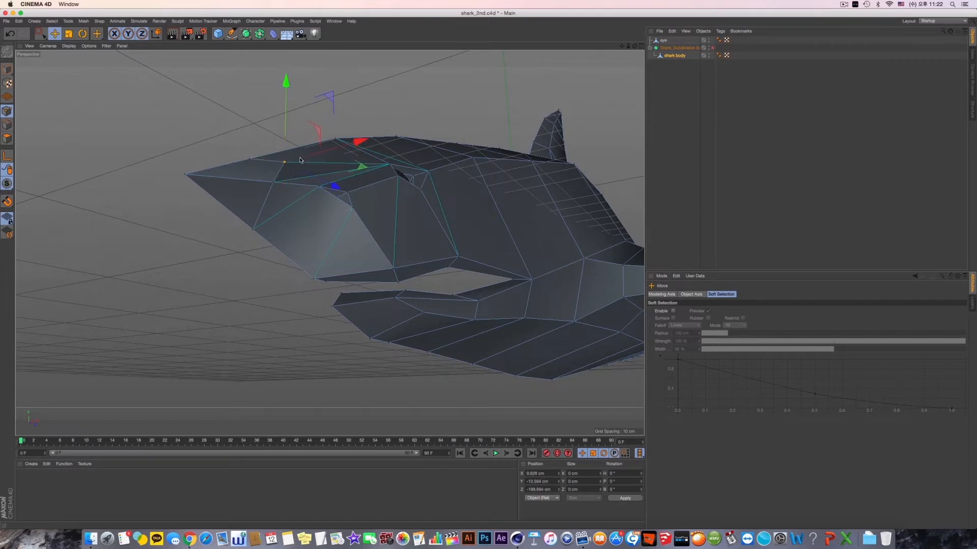
left_click_drag(289, 175, 198, 237, "alt")
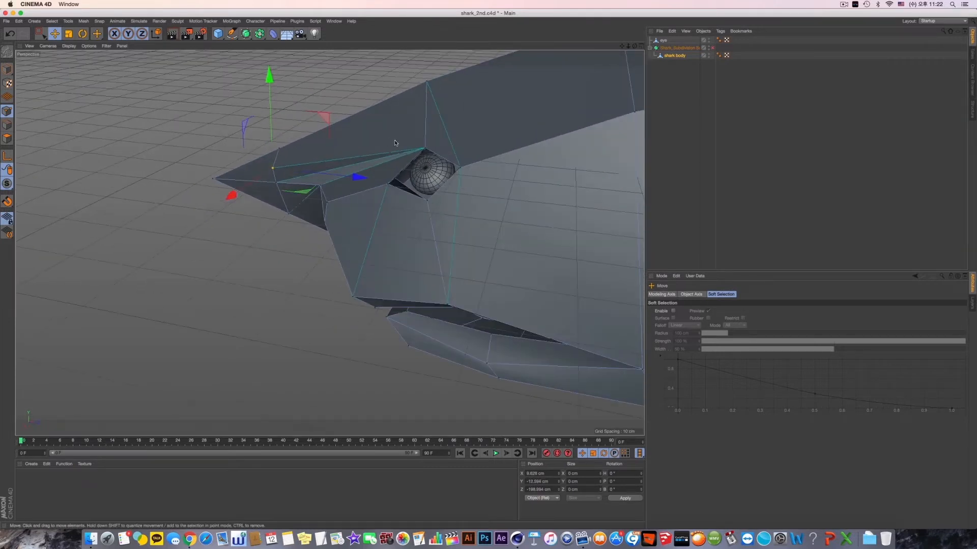
key("super+z")
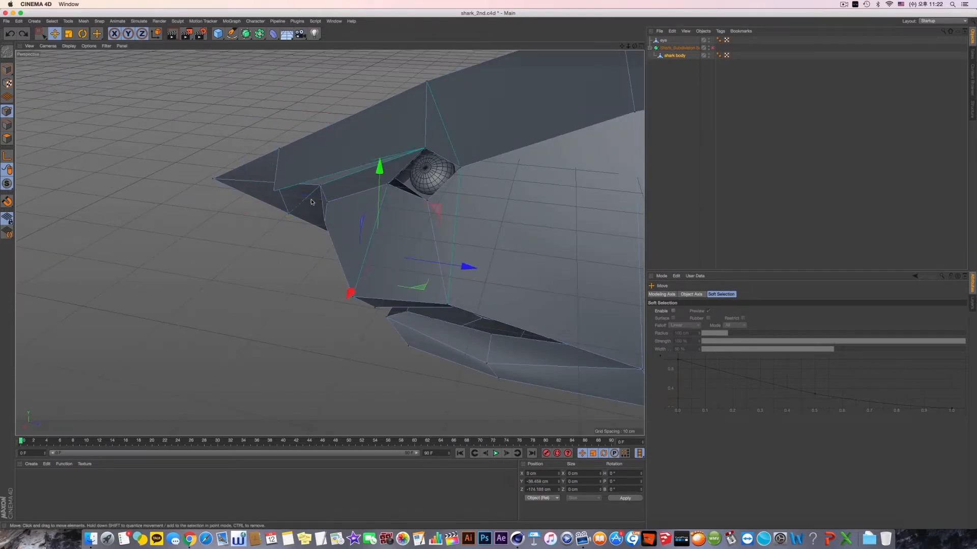
- Move the nostril's front point outward and down, and preview the nostril with the Subdivision Surface on before turning it off
left_click_drag(312, 202, 395, 120, "alt")
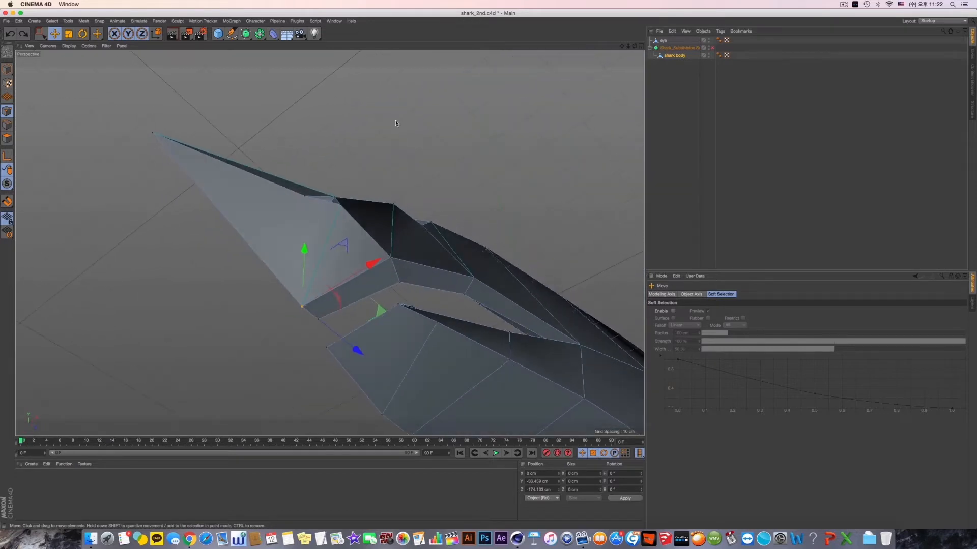
left_click_drag(314, 197, 307, 262, "alt")
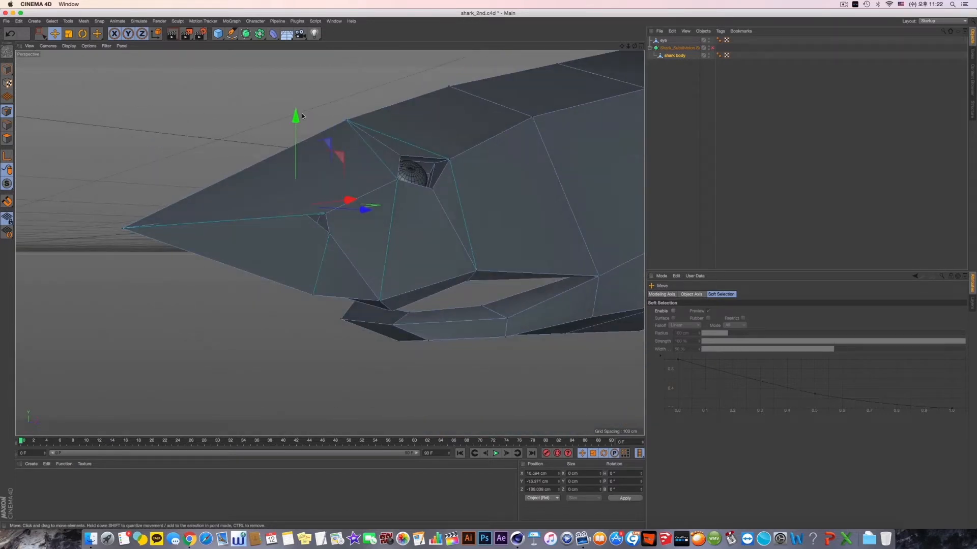
left_click_drag(302, 116, 337, 267)
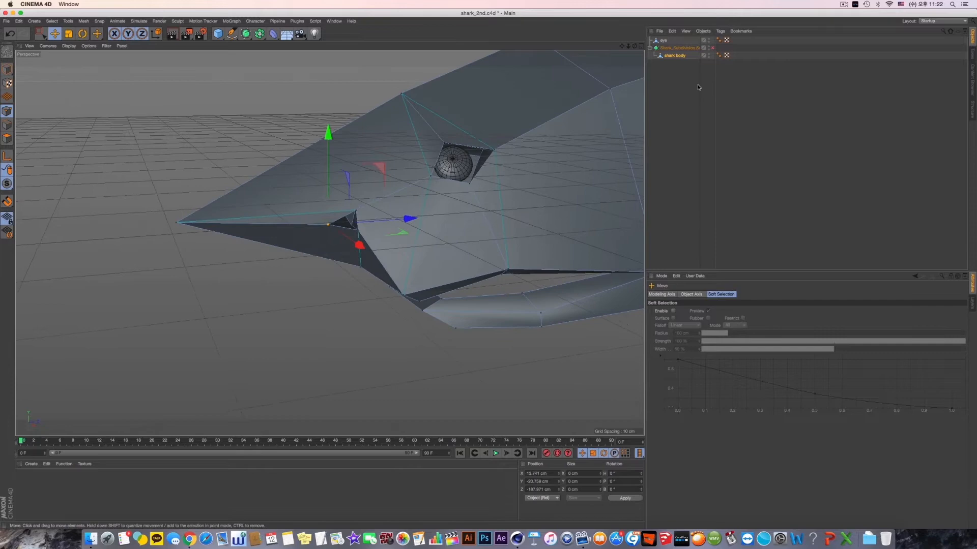
left_click(712, 48)
left_click_drag(427, 186, 364, 215, "alt")
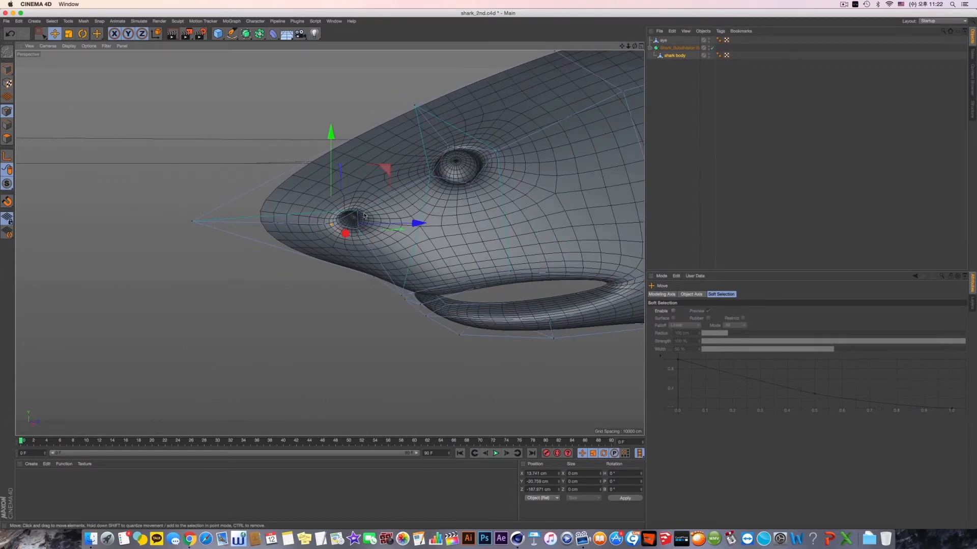
left_click(712, 47)
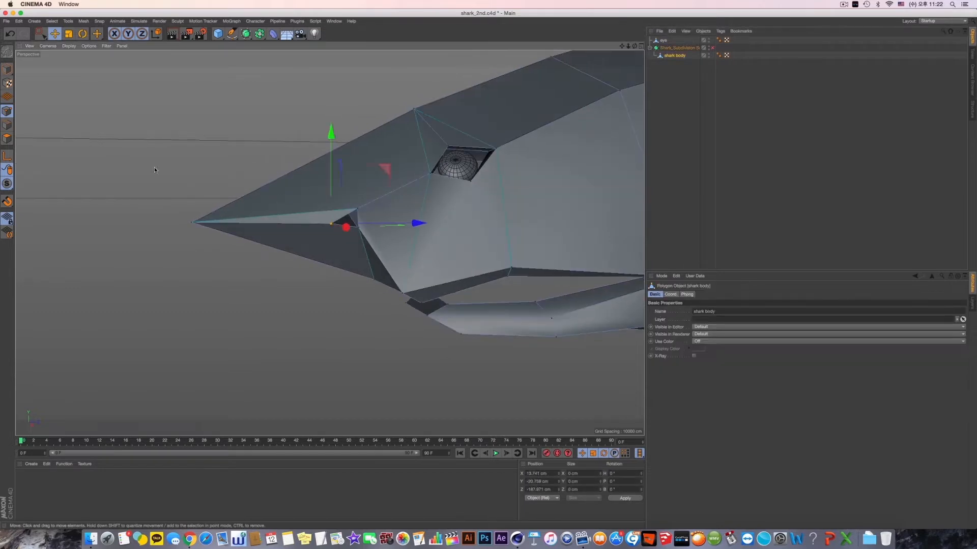
- Try a straight vertical Line Cut across the snout ahead of the nostril, preview it smoothed, and undo it
right_click(211, 138)
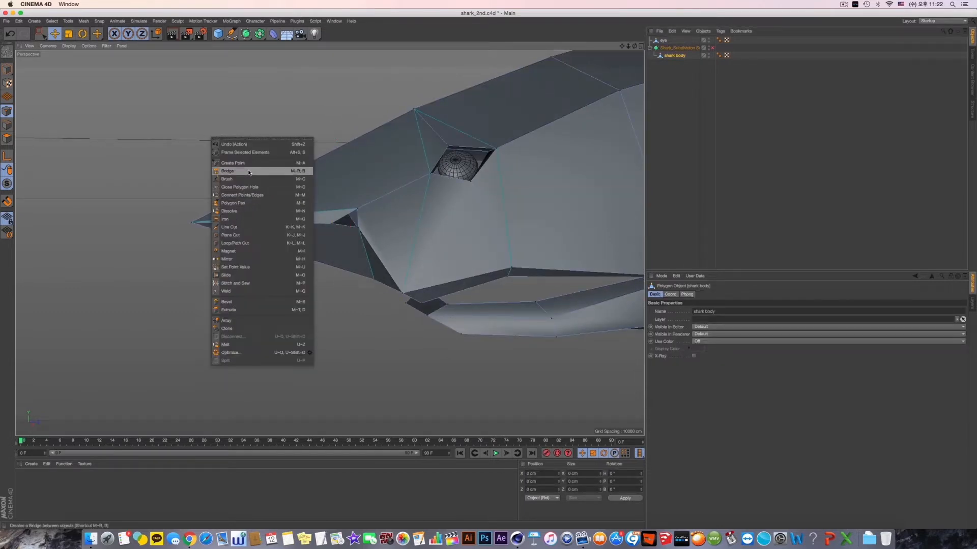
left_click(254, 224)
left_click_drag(283, 105, 298, 428)
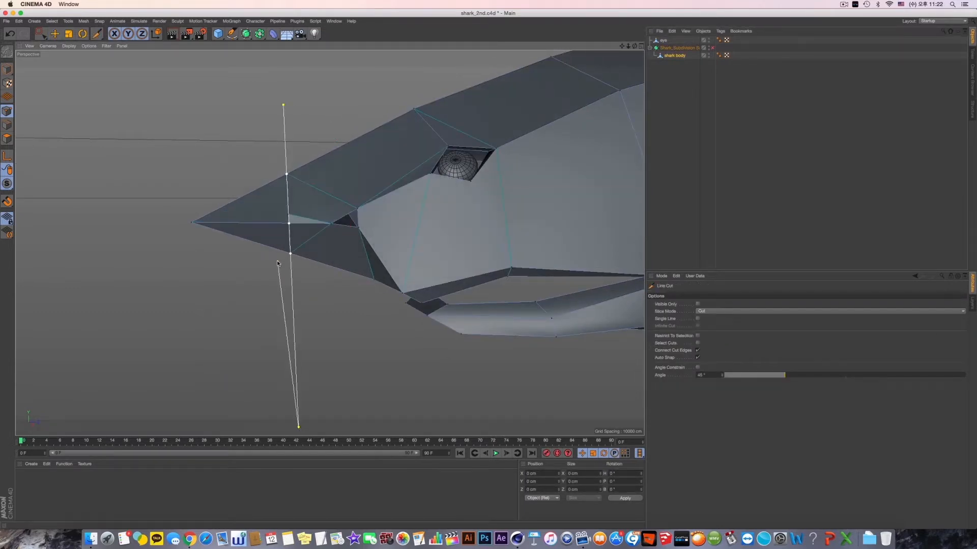
left_click_drag(285, 275, 305, 288, "alt")
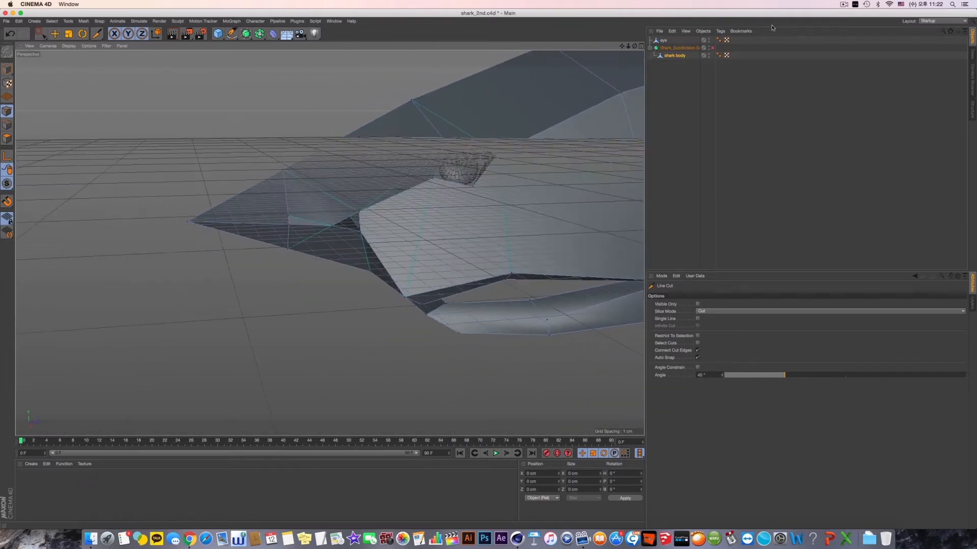
left_click(714, 48)
left_click(712, 48)
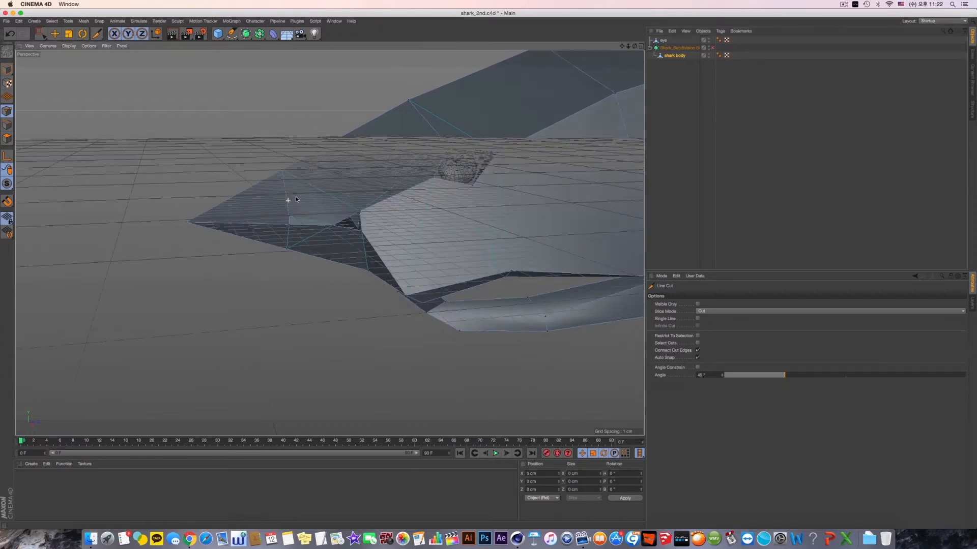
key("super+z")
key("super+z")
key("super+z")
key("q")
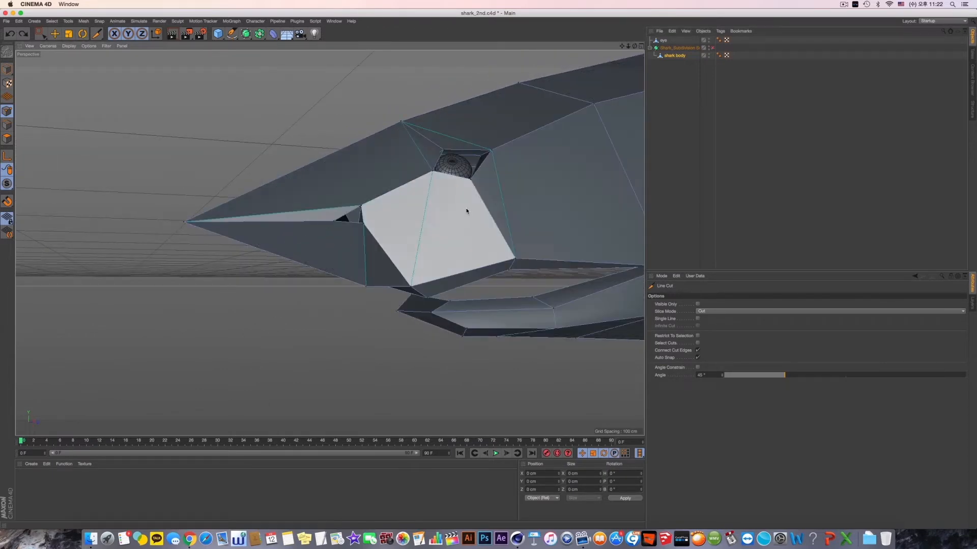
- Move the centreline point on the snout's underside forward along Z toward the nose tip
left_click_drag(450, 226, 333, 227, "alt")
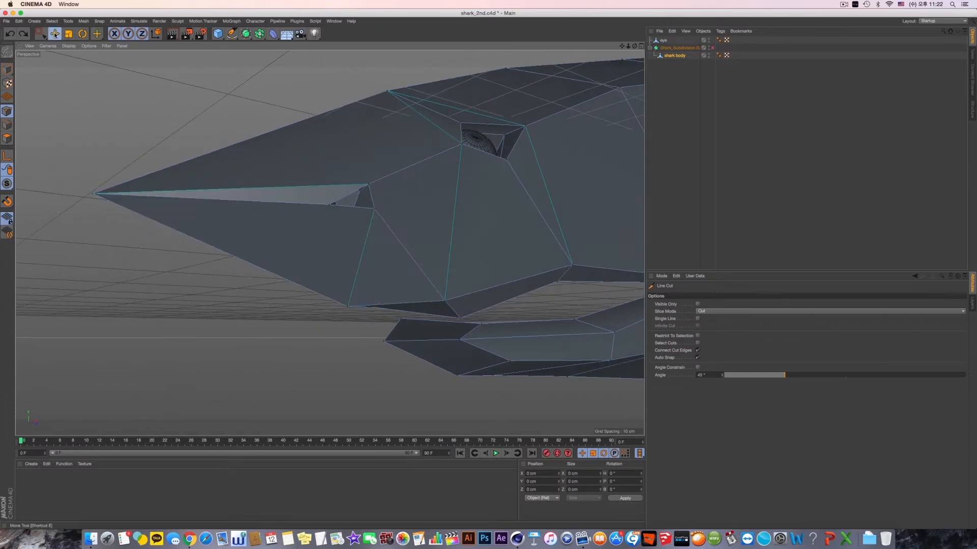
left_click(54, 34)
left_click_drag(214, 143, 335, 346, "alt")
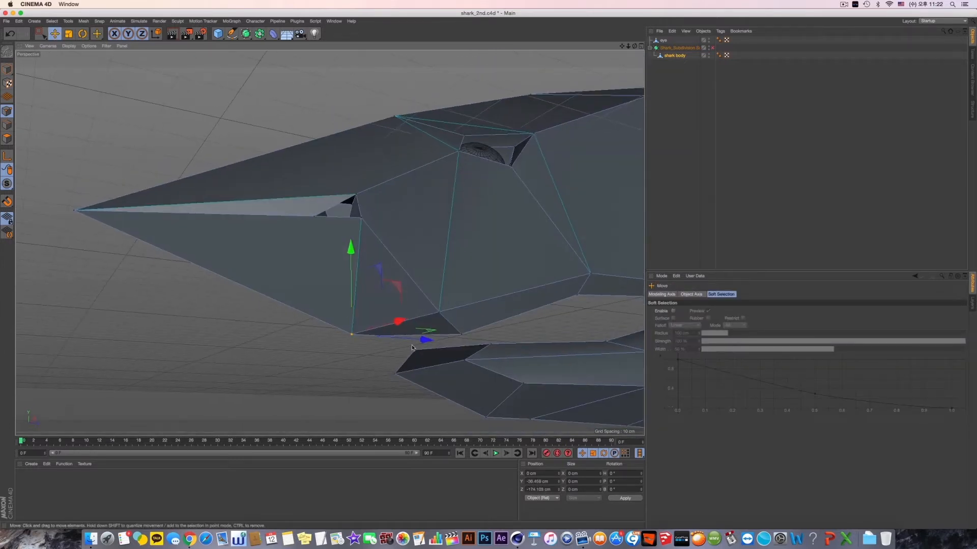
left_click_drag(426, 338, 358, 334)
left_click_drag(411, 280, 455, 228, "alt")
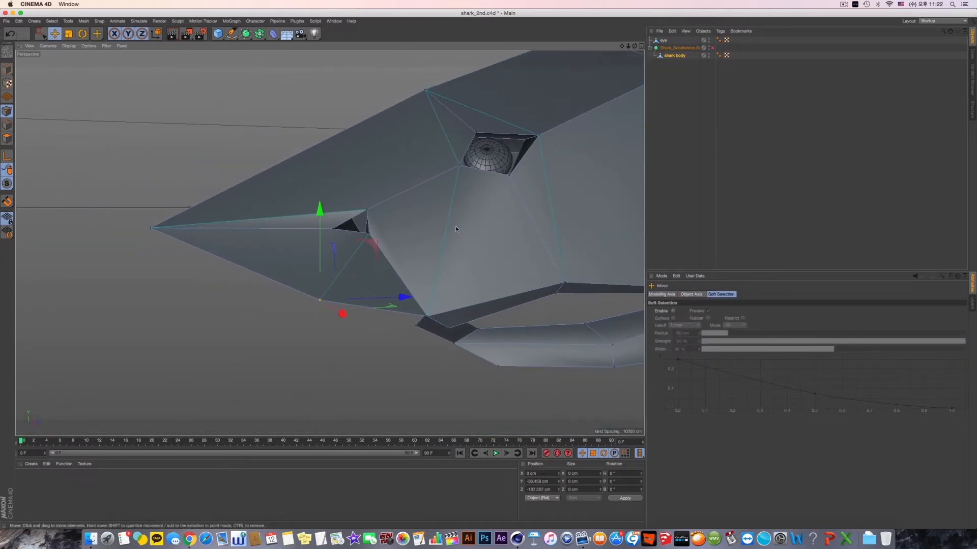
- Turn on the Subdivision Surface, lower the snout's underside point to Y about -42 cm, and inspect the smoothed profile
left_click(712, 48)
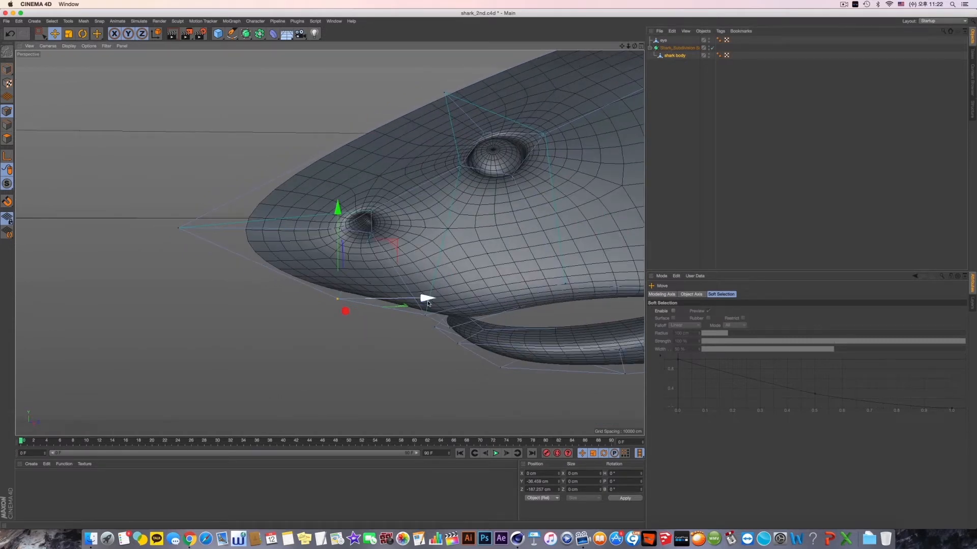
left_click_drag(340, 226, 331, 245)
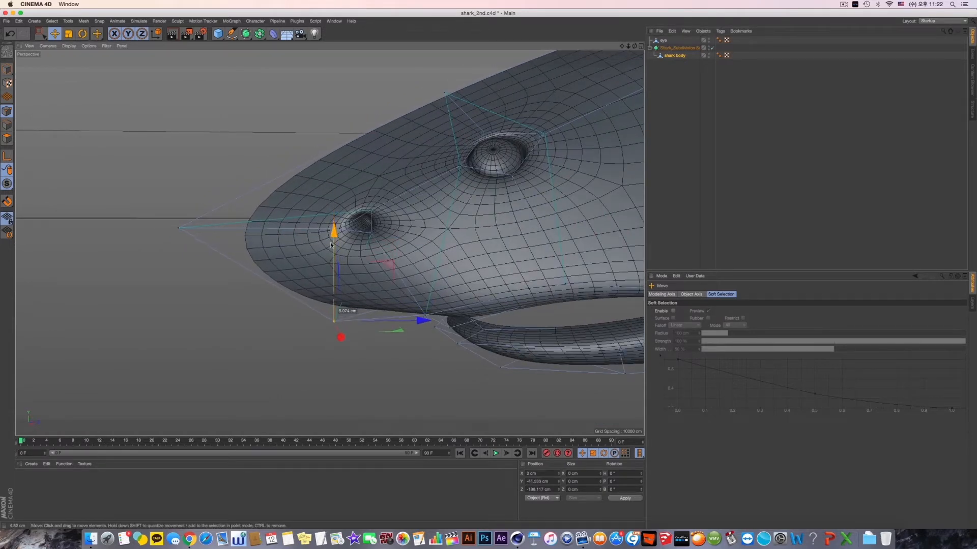
scroll(425, 264, "up", 2)
scroll(341, 283, "down", 5)
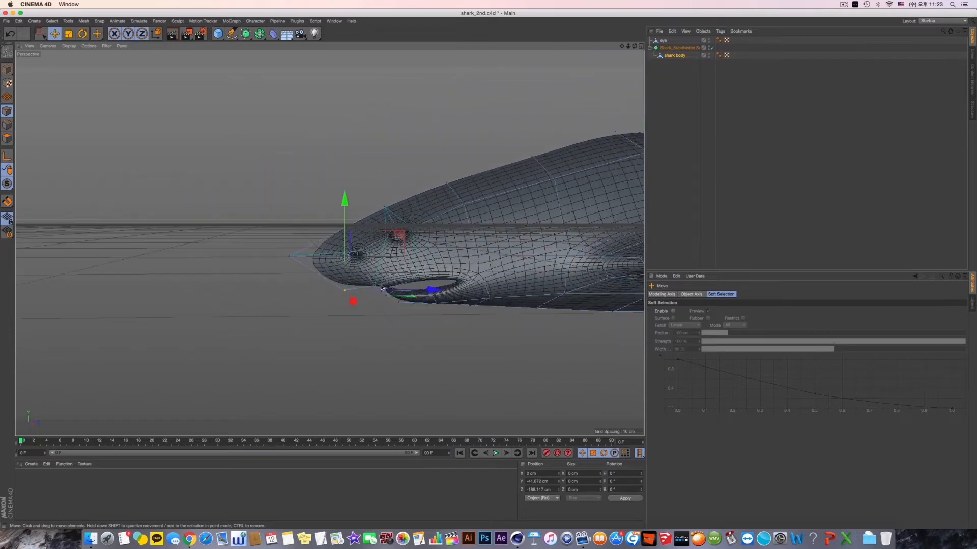
left_click_drag(366, 265, 425, 210, "alt")
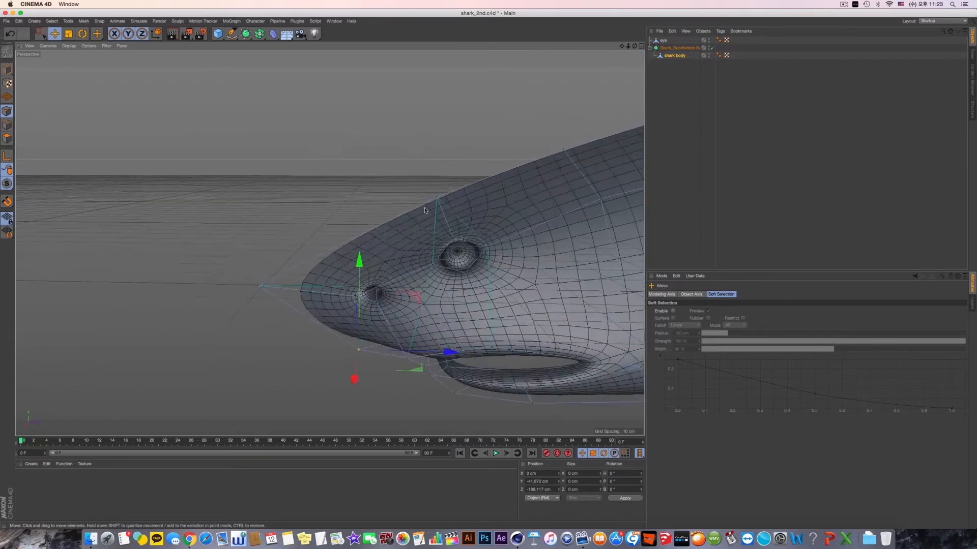
- Try raising the centreline point on top of the head above the eye to Y about 11 cm, and undo the move
left_click(442, 200)
left_click_drag(440, 148, 441, 141)
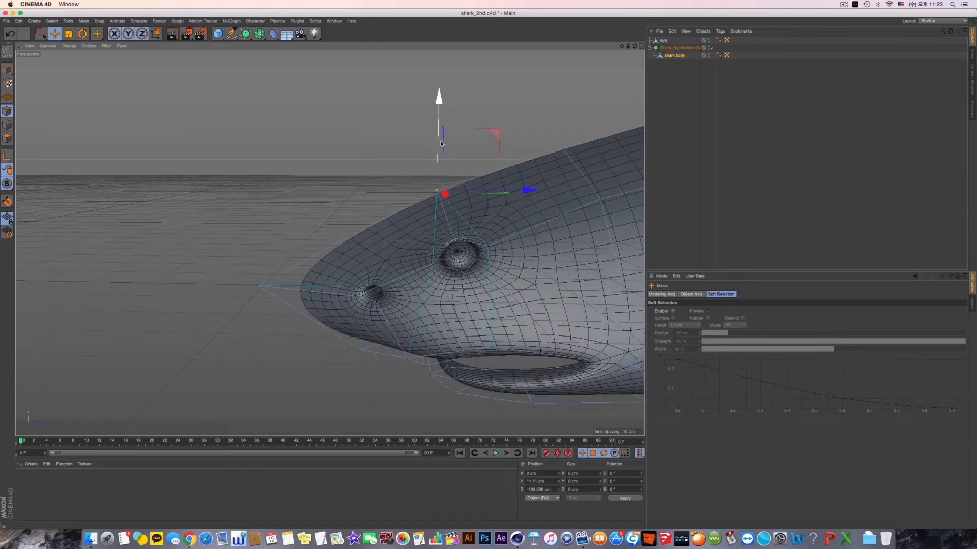
key("super+z")
- Switch to Model mode and put the Shark_Subdivision Surface inside a Symmetry object mirrored across the ZY plane
left_click_drag(480, 173, 420, 231, "alt")
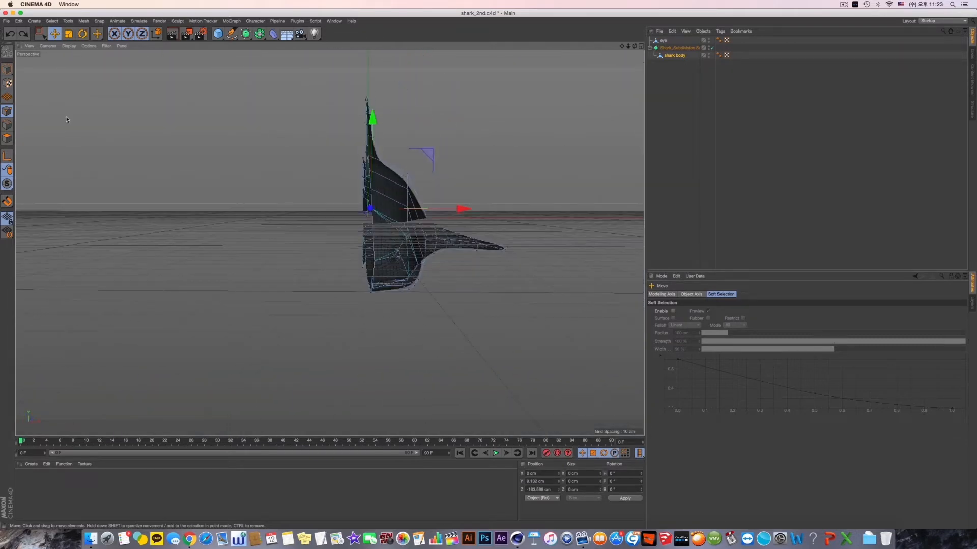
left_click(4, 68)
left_click(6, 69)
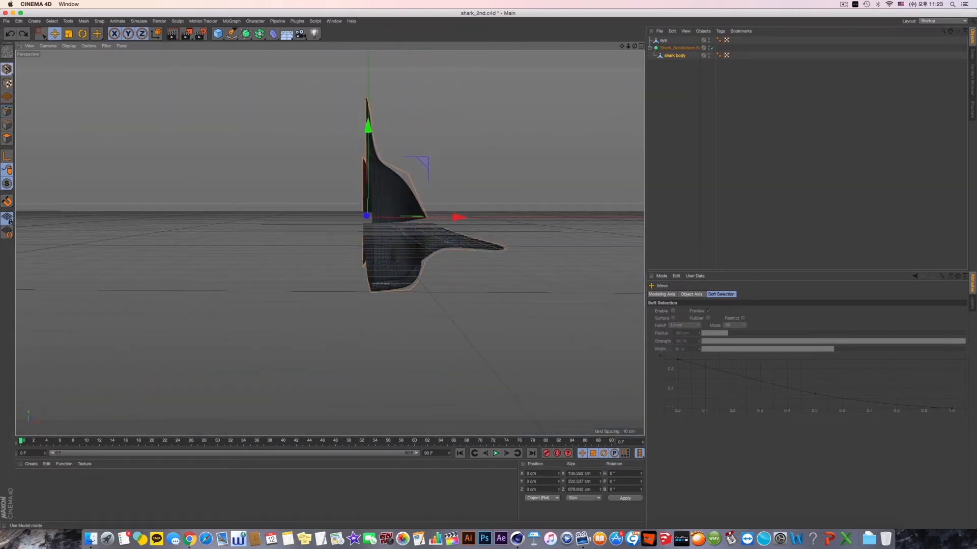
left_click_drag(329, 242, 366, 154, "alt")
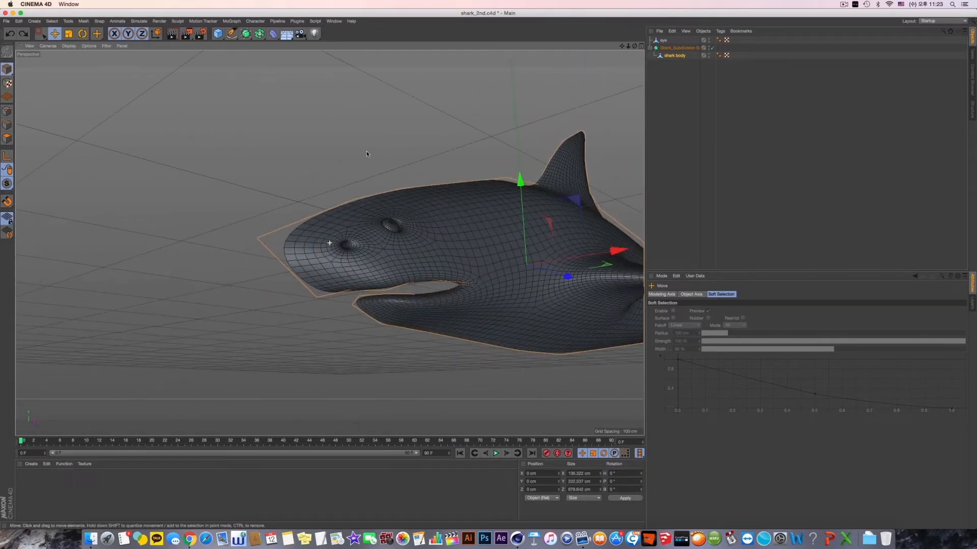
left_click(678, 48)
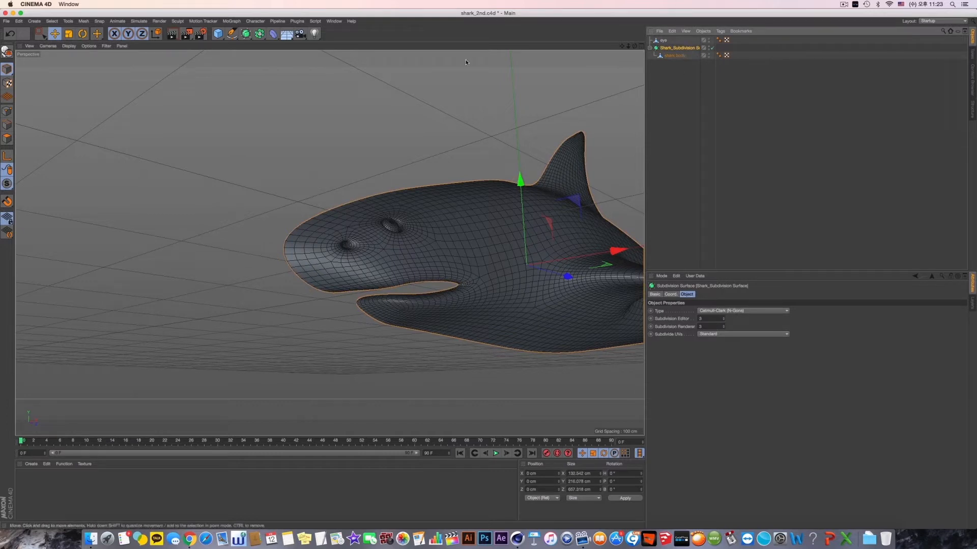
left_click_drag(259, 34, 503, 199)
key("F3")
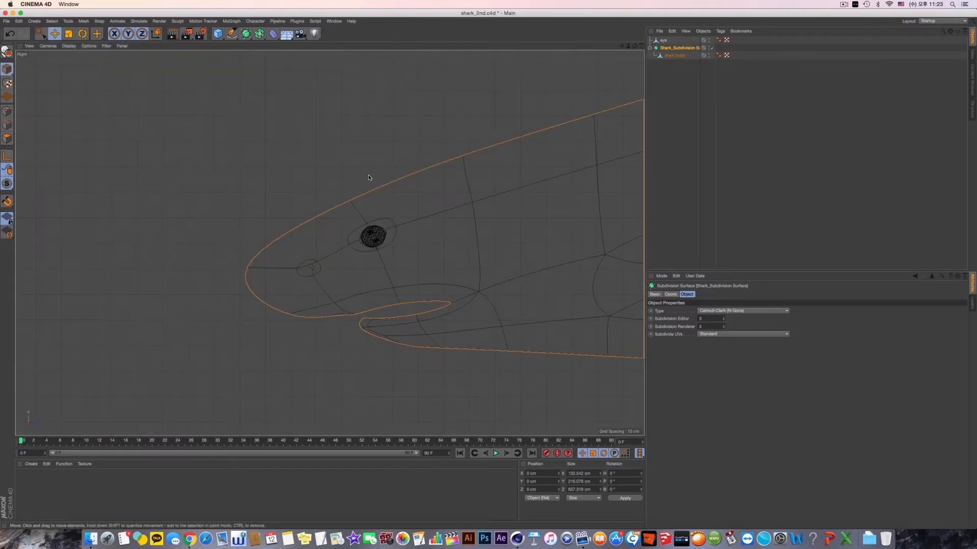
key("F1")
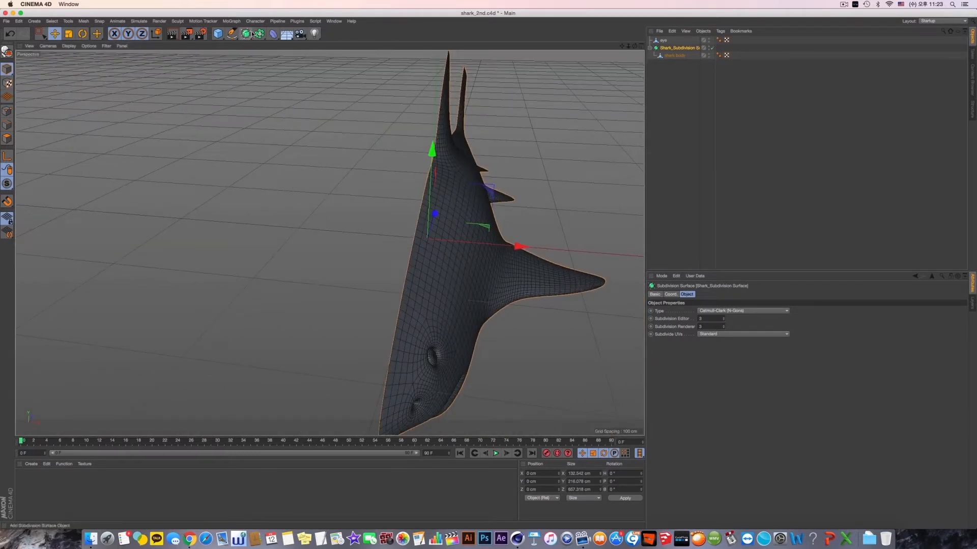
left_click(258, 34)
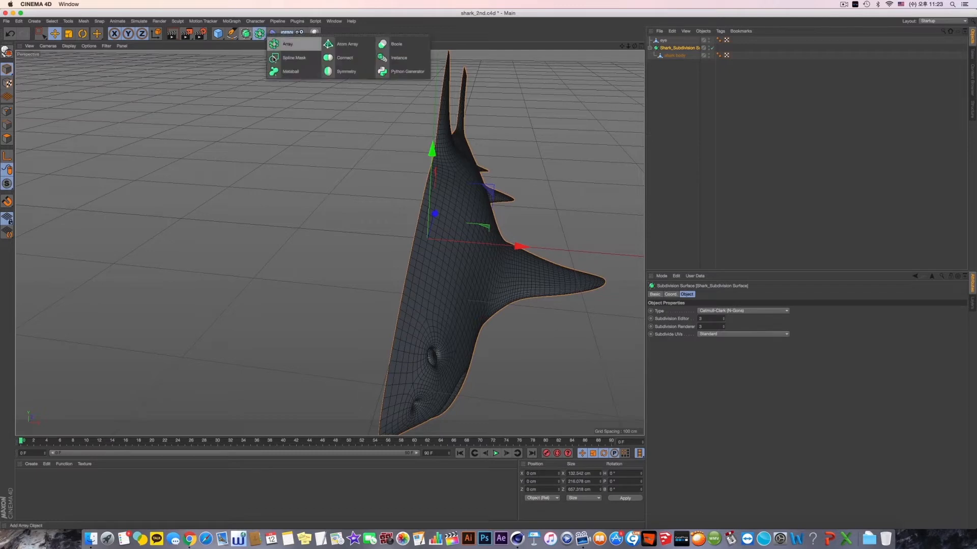
left_click(345, 74)
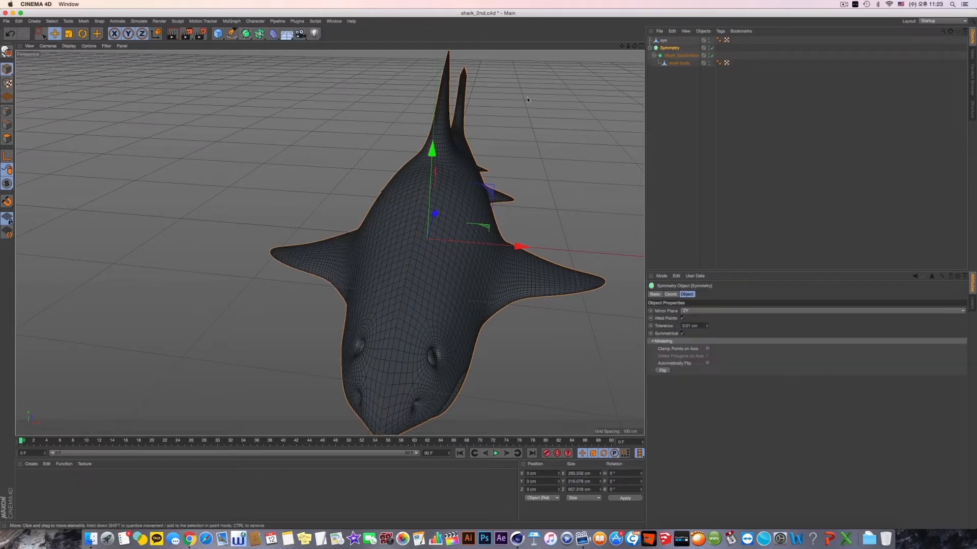
- Inspect the seam along the mirrored shark's back and head from several angles, and undo the Symmetry object
left_click_drag(528, 100, 417, 225, "alt")
left_click_drag(378, 273, 370, 294, "alt")
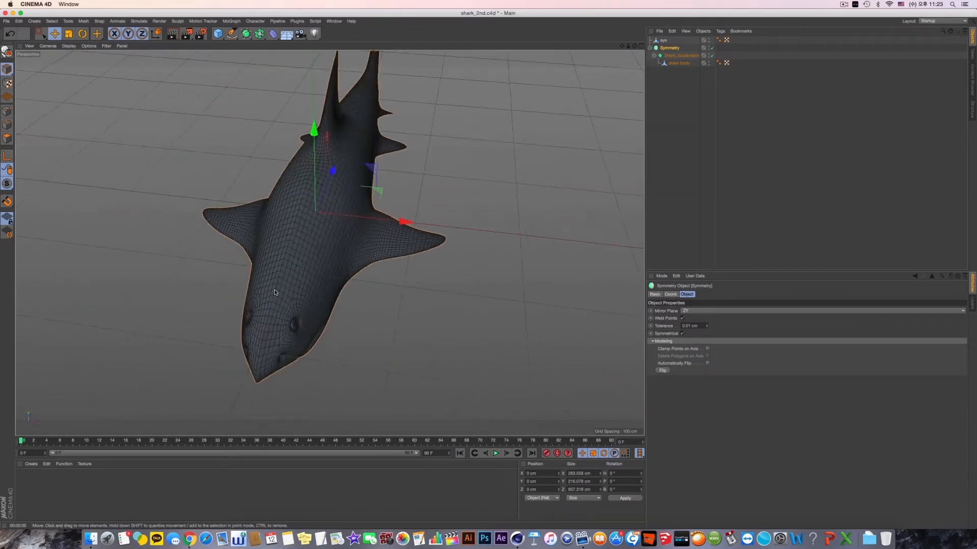
right_click_drag(275, 291, 424, 292, "alt")
left_click_drag(340, 287, 271, 125, "alt")
left_click(173, 36)
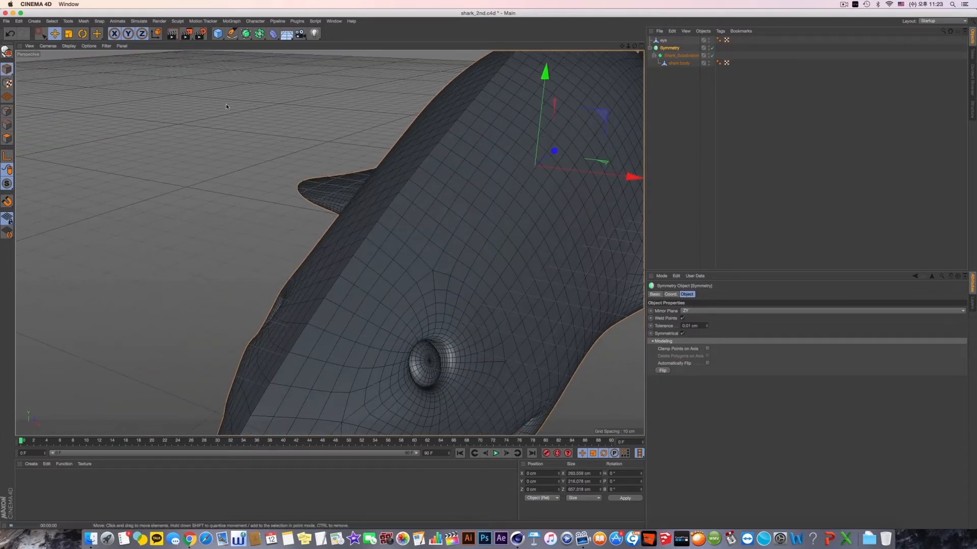
left_click_drag(433, 192, 421, 196, "alt")
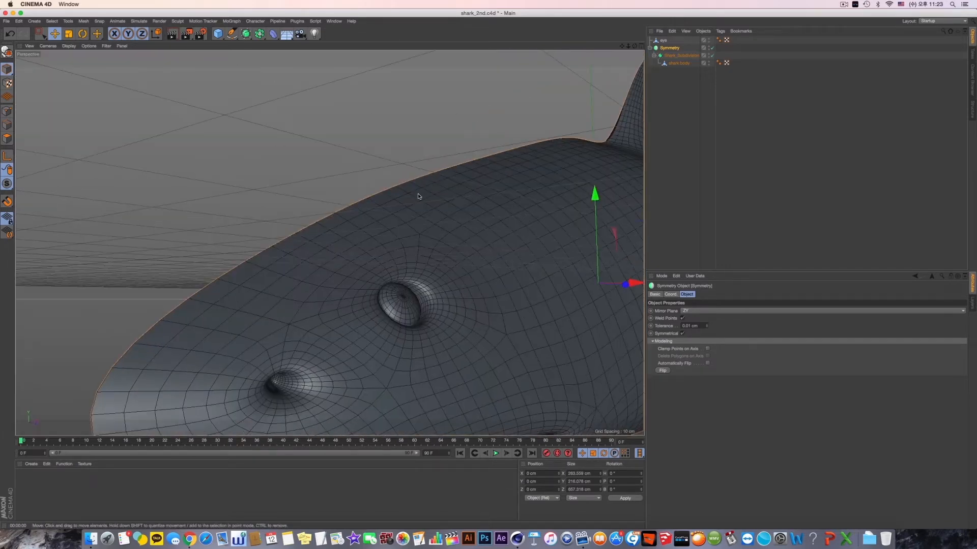
right_click_drag(421, 196, 407, 211, "alt")
mouse_move(407, 211)
left_mouse_down("alt")
mouse_move(476, 221)
mouse_move(457, 202)
mouse_move(477, 192)
left_mouse_up("alt")
key("super+z")
- Examine the half body's centreline edge in the top view, comparing the shark body cage with the smoothed Subdivision Surface
middle_click(477, 192)
middle_click(477, 192)
right_click_drag(453, 225, 432, 186, "alt")
middle_click_drag(431, 185, 444, 189, "alt")
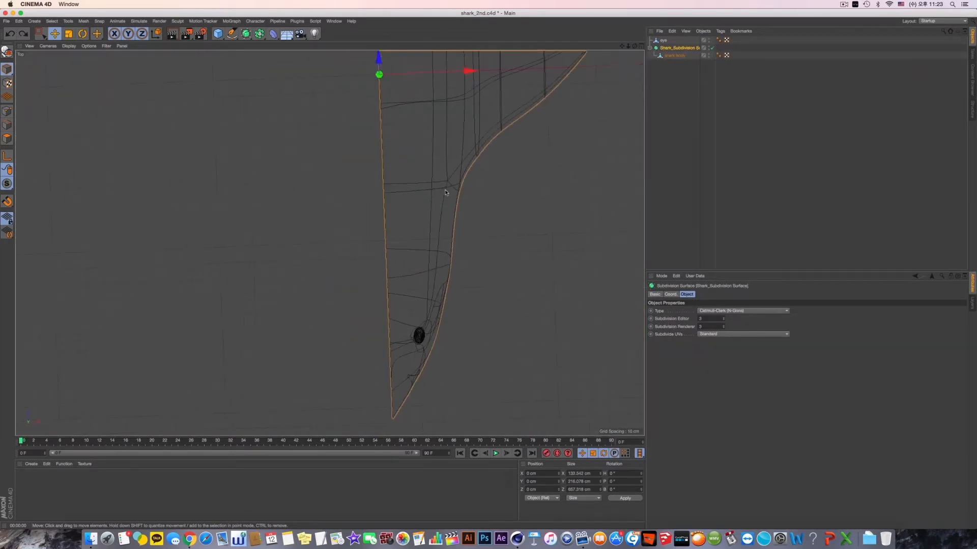
right_click_drag(445, 189, 412, 204, "alt")
left_click_drag(532, 230, 532, 254, "alt")
right_click_drag(510, 227, 583, 226, "alt")
middle_click_drag(337, 258, 527, 234, "alt")
middle_click_drag(204, 287, 357, 251, "alt")
left_click(674, 56)
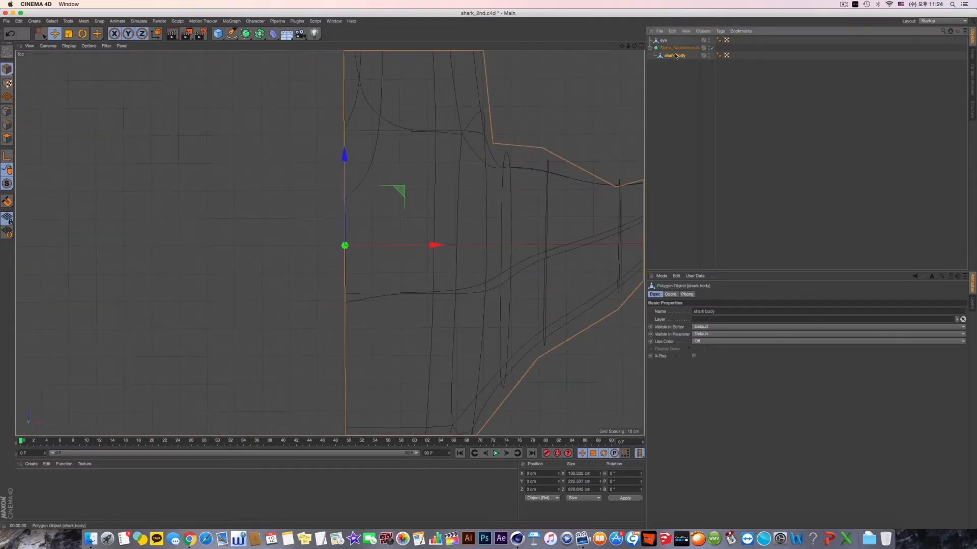
left_click(675, 62)
left_click(675, 56)
left_click(679, 49)
key("F5")
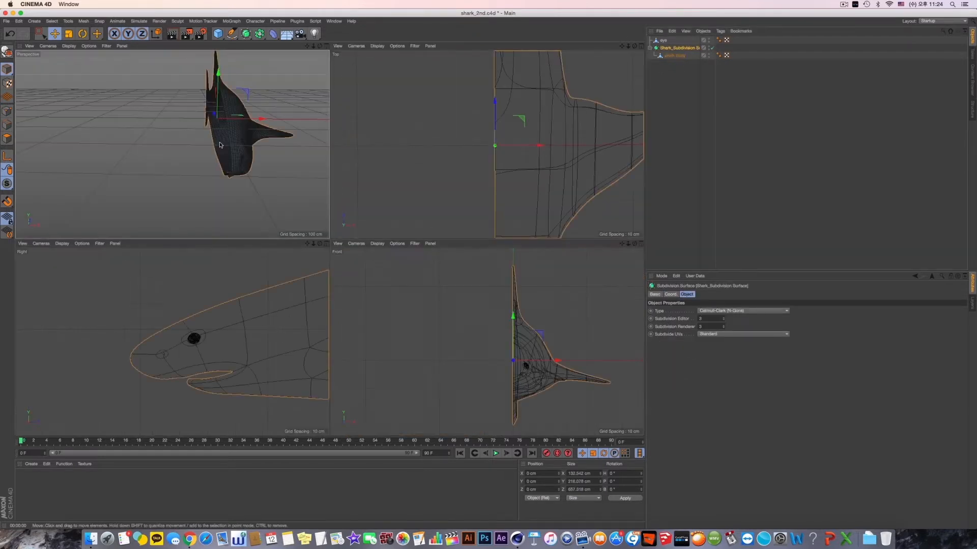
key("F1")
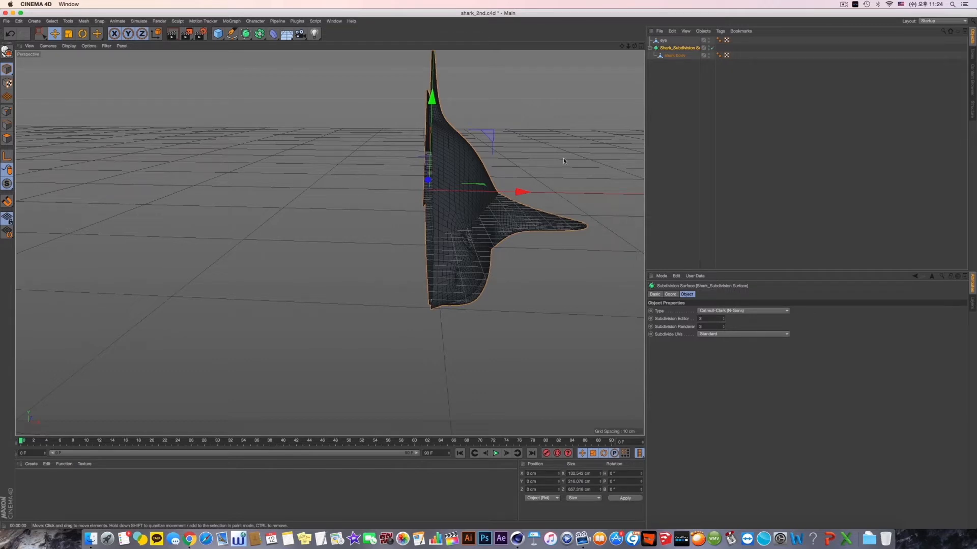
- Undo the last few changes to the shark body and redo them
key("super+z")
key("super+z")
key("super+z")
key("super+z")
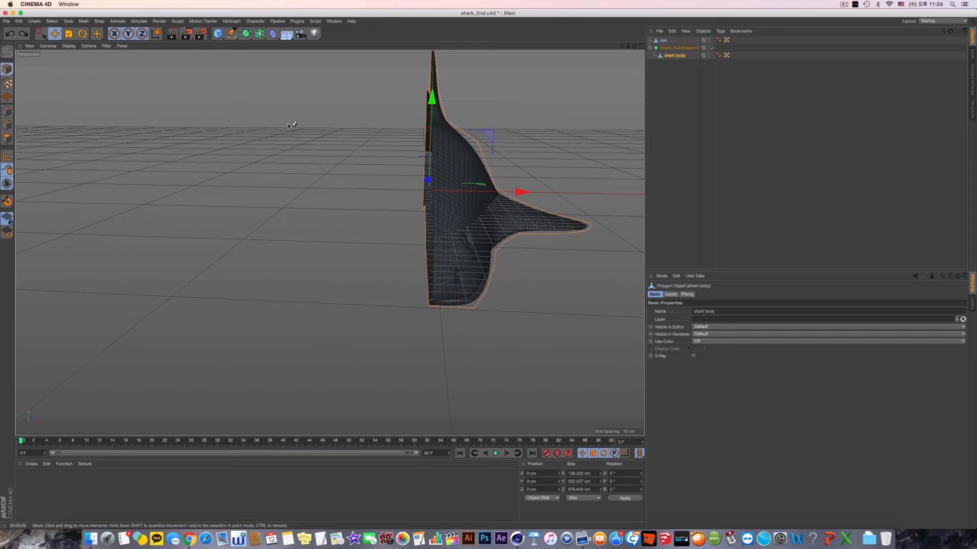
left_click(23, 35)
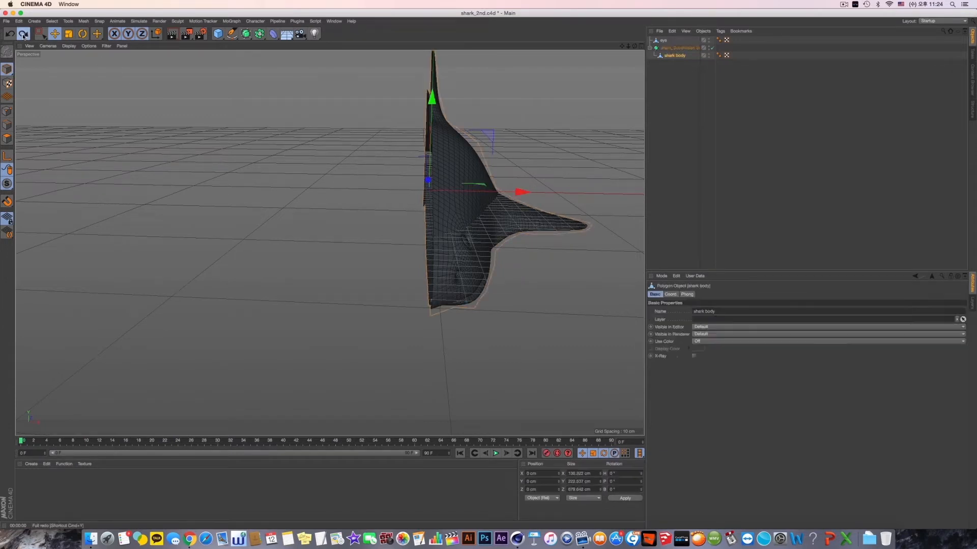
left_click(23, 35)
- Try again to mirror the Subdivision Surface with a parent Symmetry object, check the seam, and undo it
left_click(259, 33)
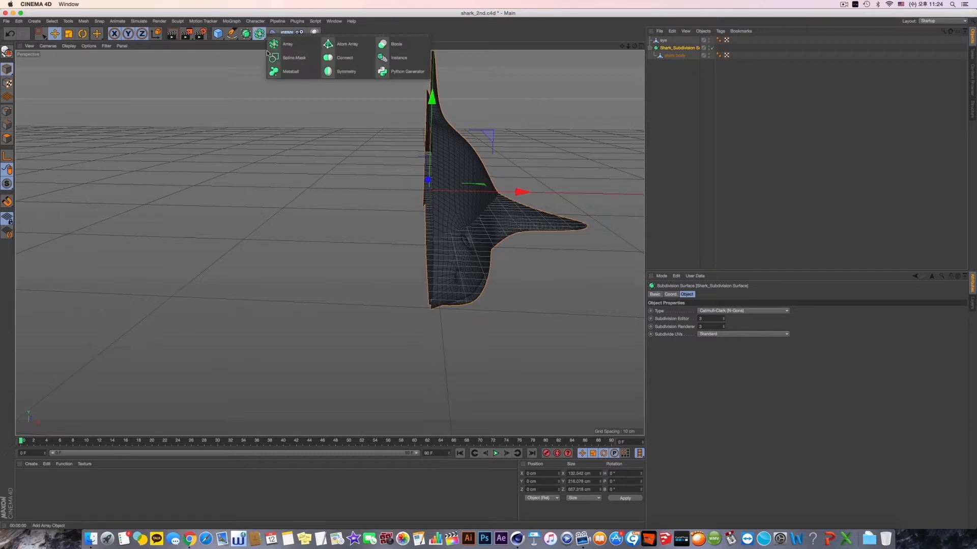
left_click(356, 72, "alt")
left_click_drag(432, 164, 442, 187, "alt")
key("super+z")
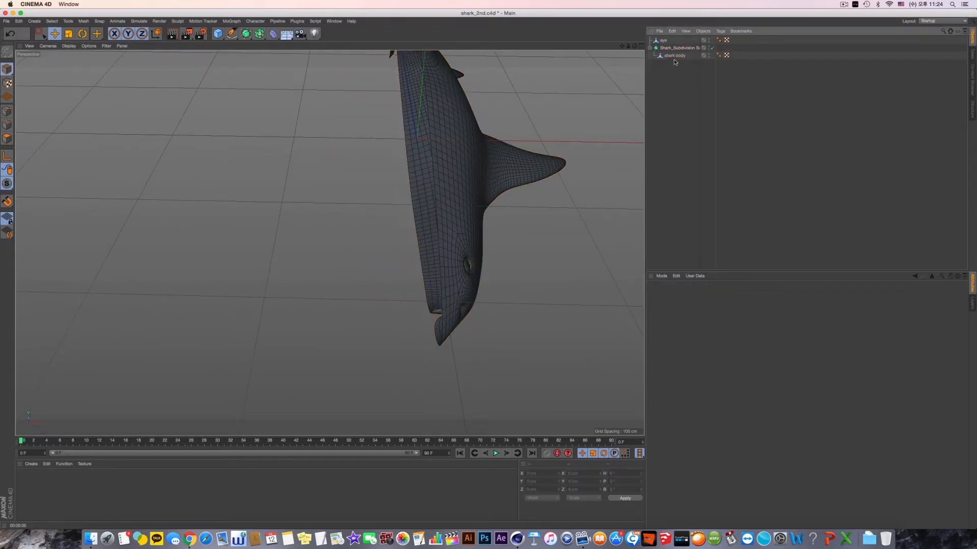
- Turn off the Subdivision Surface, place the shark body inside a Symmetry object beneath it, and turn the Subdivision Surface back on
left_click(712, 48)
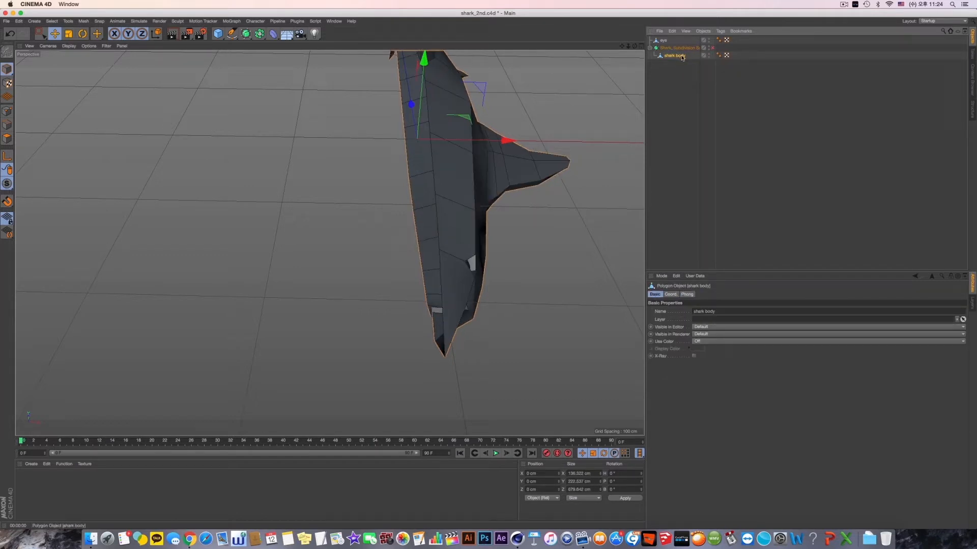
left_click(262, 39)
left_click(340, 76)
left_click_drag(427, 167, 596, 171, "alt")
mouse_move(329, 242)
left_mouse_down("alt")
mouse_move(351, 245)
mouse_move(337, 252)
left_mouse_up("alt")
left_click(712, 47)
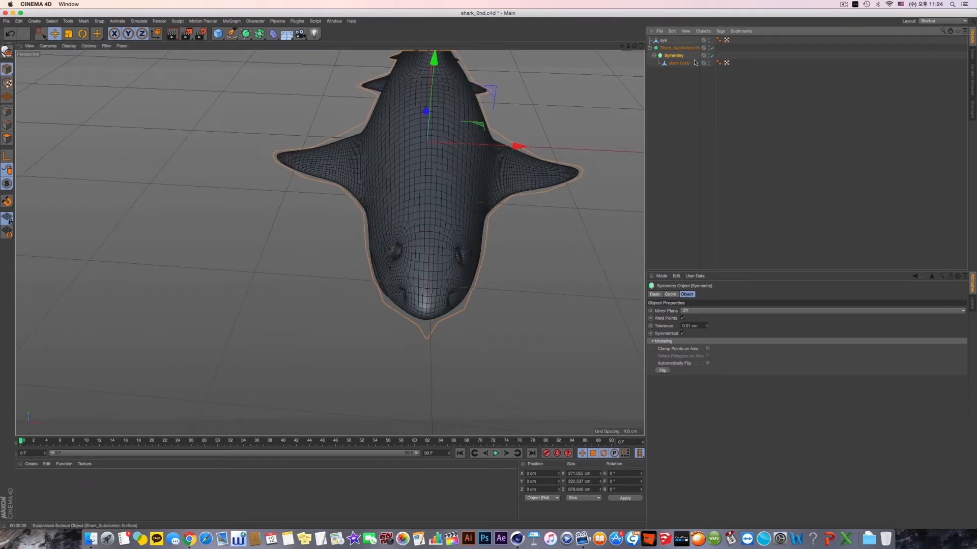
- Inspect the smoothed, mirrored head from the front, and switch the shark body to Points mode
left_click_drag(575, 196, 511, 176, "alt")
scroll(456, 218, "up", 10)
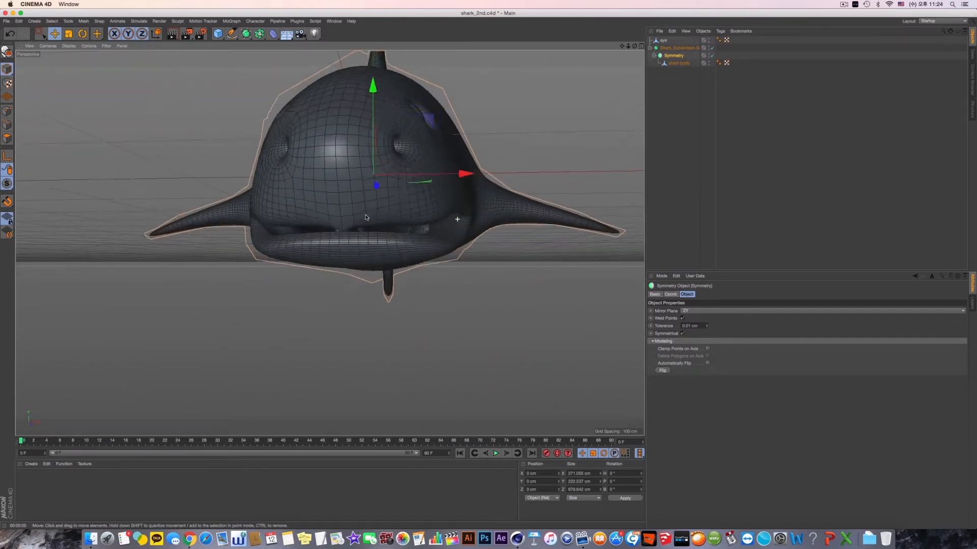
scroll(329, 242, "up", 4)
left_click(679, 63)
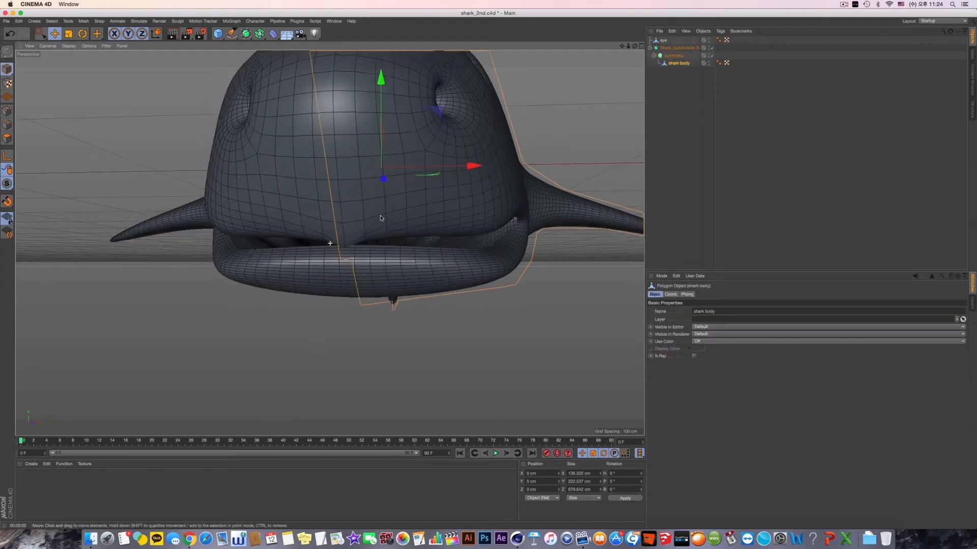
left_click(5, 115)
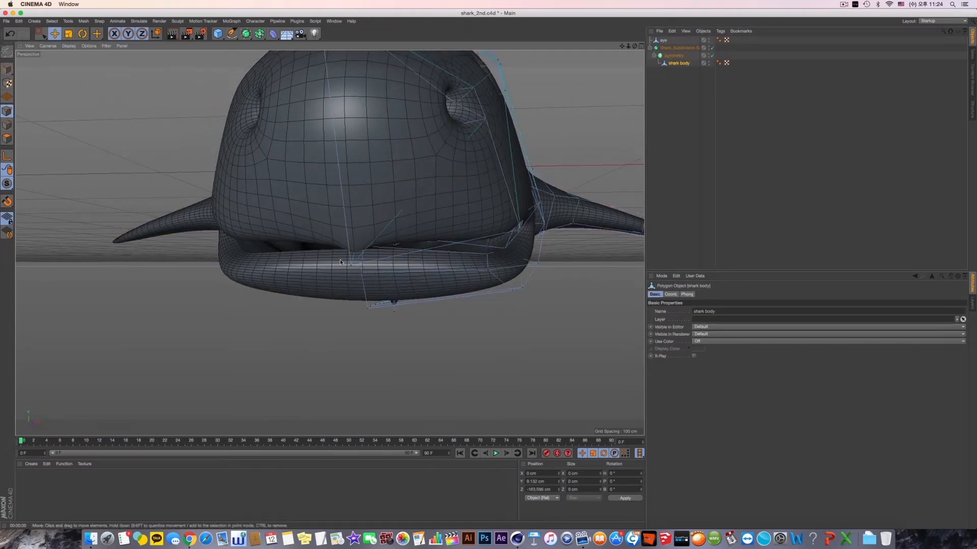
- Try adjusting points around the front and side of the mouth on the mirrored head, undoing the changes
left_click_drag(340, 263, 364, 269, "alt")
left_click_drag(367, 227, 524, 248)
key("super+z")
left_click(527, 233)
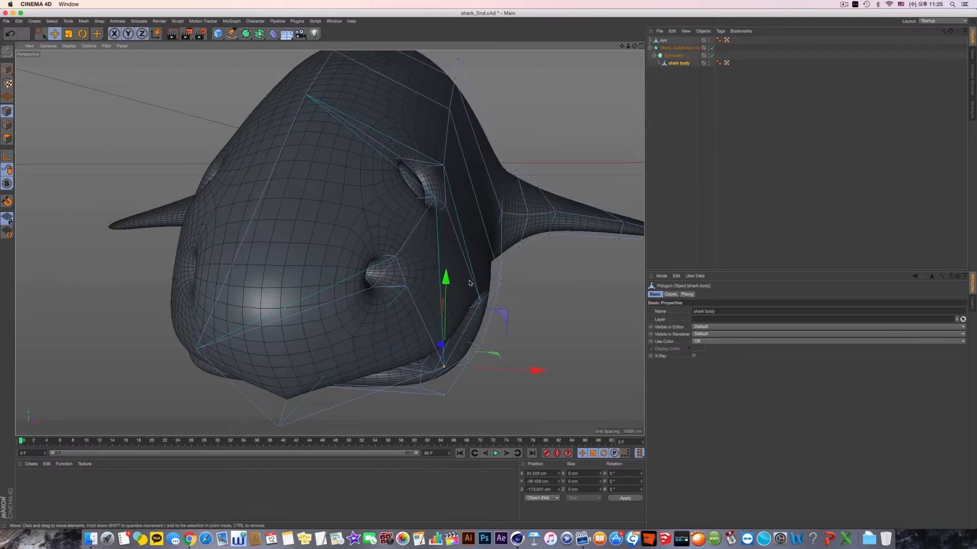
mouse_move(470, 283)
left_mouse_down("alt")
mouse_move(513, 218)
mouse_move(500, 208)
mouse_move(488, 287)
left_mouse_up("alt")
left_click_drag(474, 289, 477, 249, "alt")
key("super+z")
- Inspect the pinched centreline under the snout, and turn off both the Symmetry object and the Subdivision Surface
left_click_drag(418, 259, 363, 326, "alt")
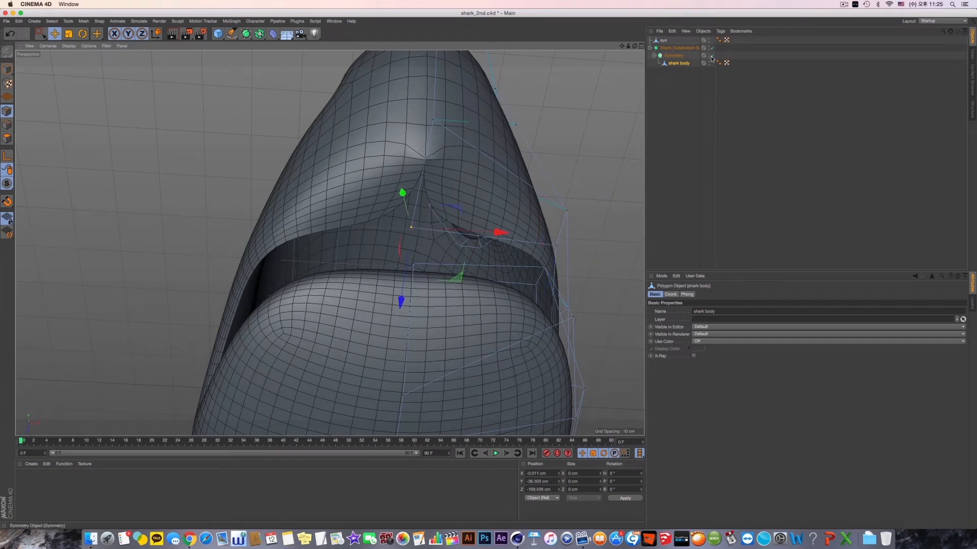
left_click(673, 55)
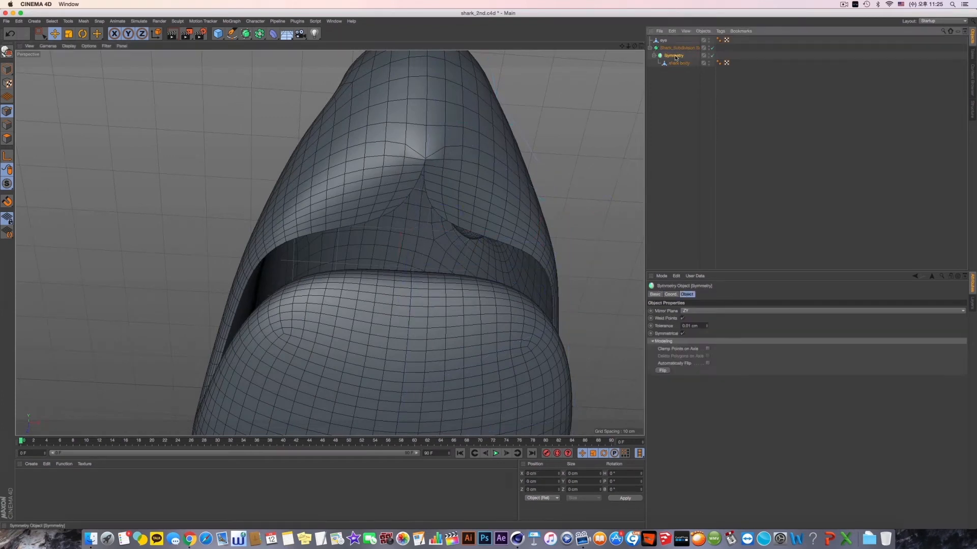
left_click(712, 56)
left_click_drag(535, 148, 440, 192, "alt")
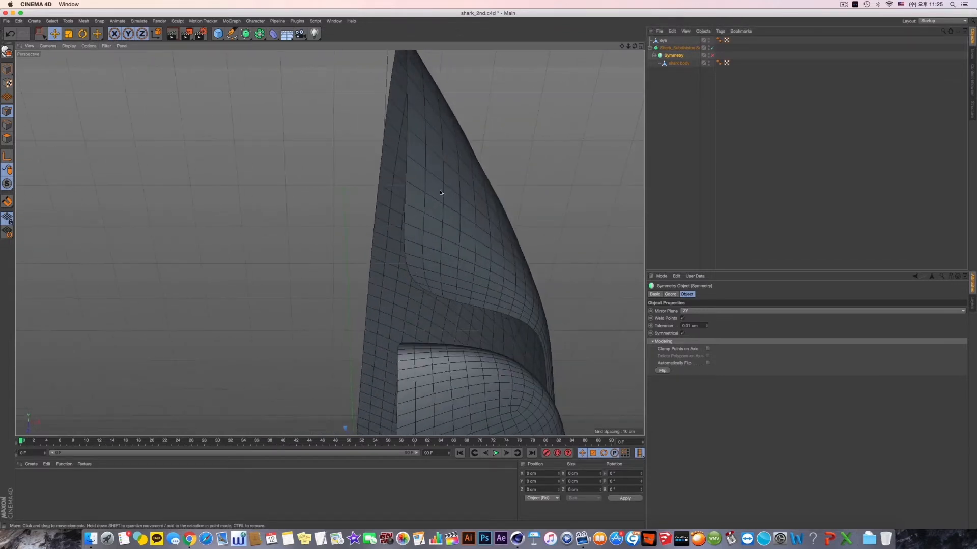
left_click(712, 49)
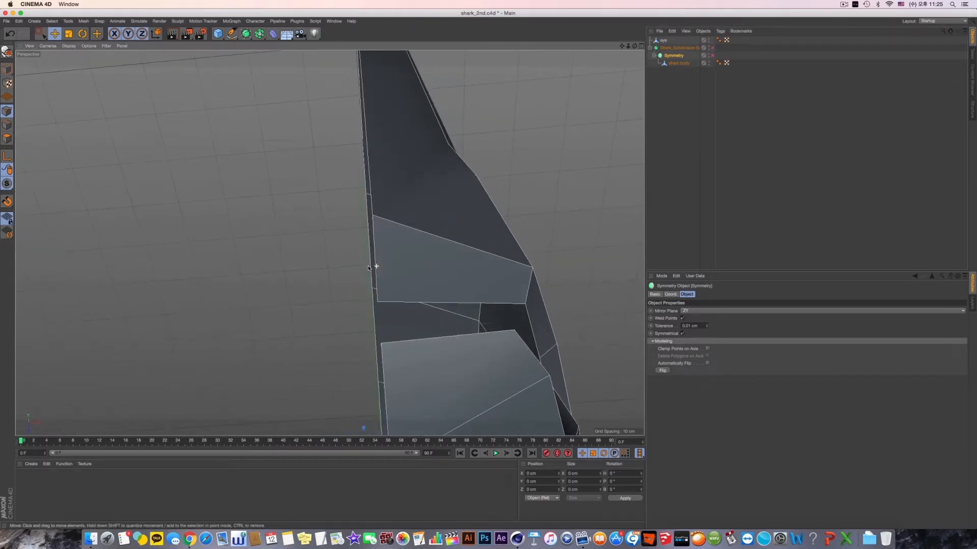
- Examine the low-poly half body's alignment along the centreline in the top view
scroll(423, 227, "down", 10)
middle_click(438, 216)
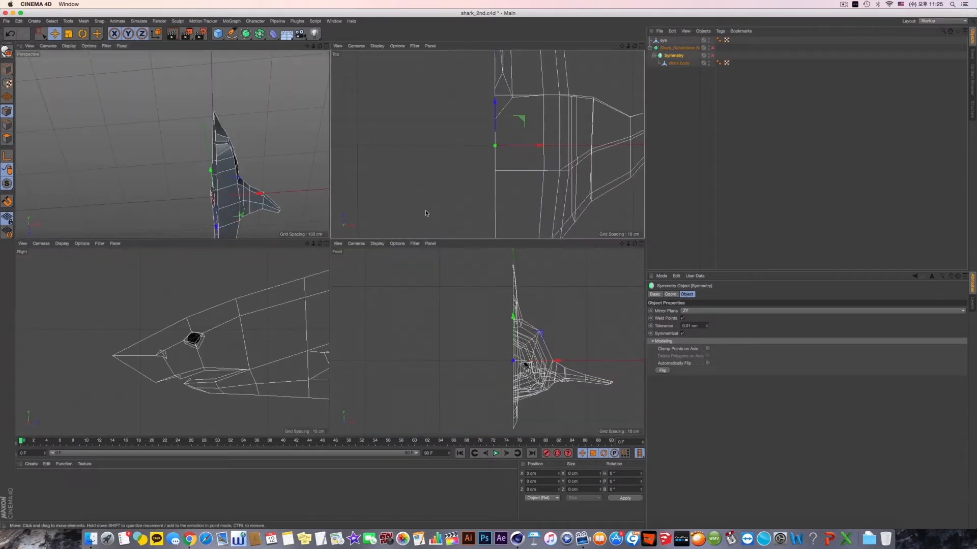
middle_click(426, 209)
scroll(429, 178, "down", 6)
scroll(458, 251, "up", 5)
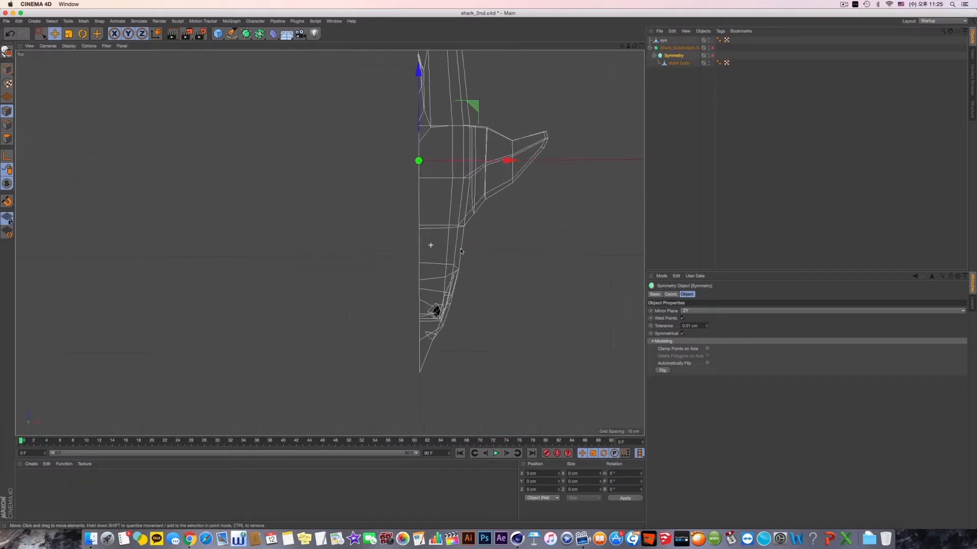
middle_click_drag(458, 251, 456, 202, "alt")
middle_click(451, 208)
middle_click(300, 214)
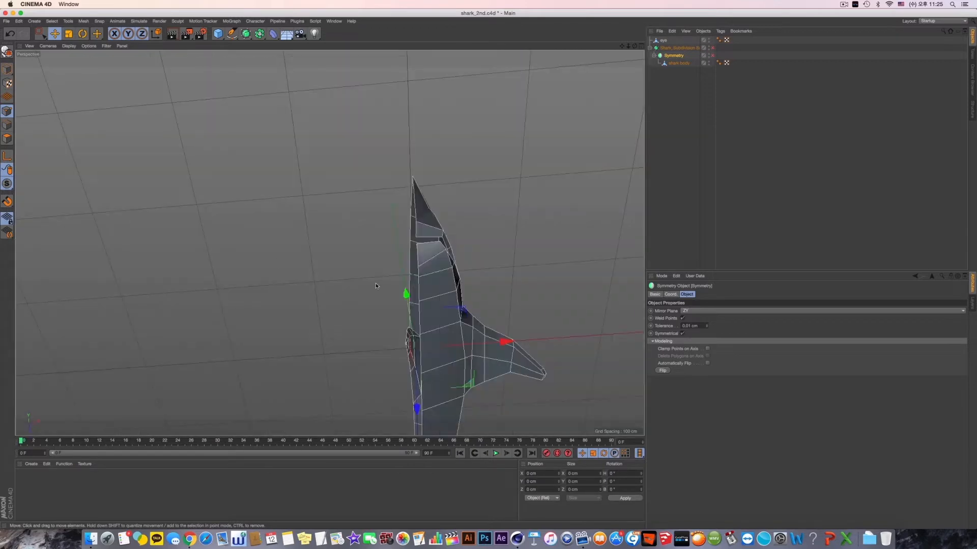
- Examine the low-poly snout and mouth close up from below and the side, and turn the Symmetry object back on
left_click_drag(376, 283, 369, 270, "alt")
scroll(412, 190, "up", 5)
left_click_drag(413, 191, 490, 399, "alt")
middle_click_drag(489, 398, 519, 266, "alt")
left_click_drag(519, 266, 500, 277, "alt")
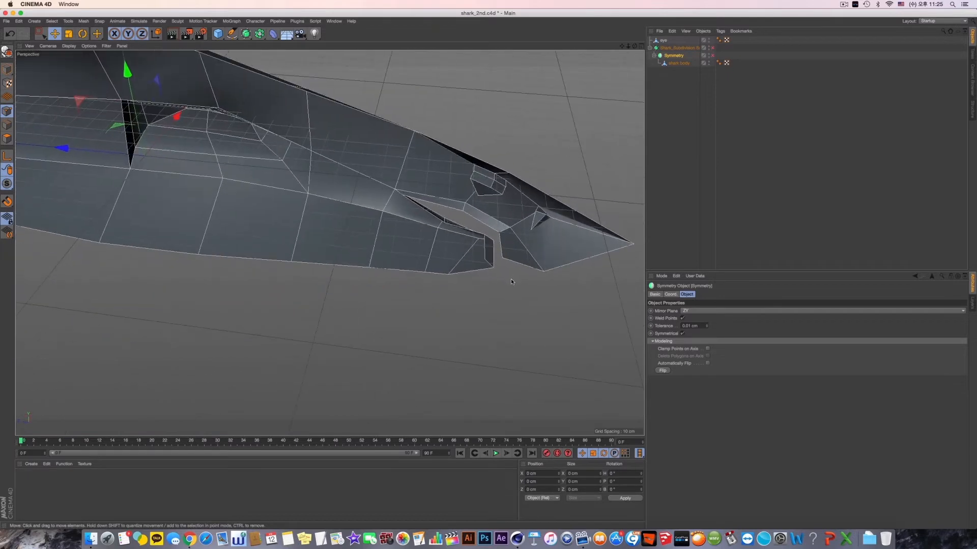
scroll(528, 277, "up", 2)
left_click(712, 55)
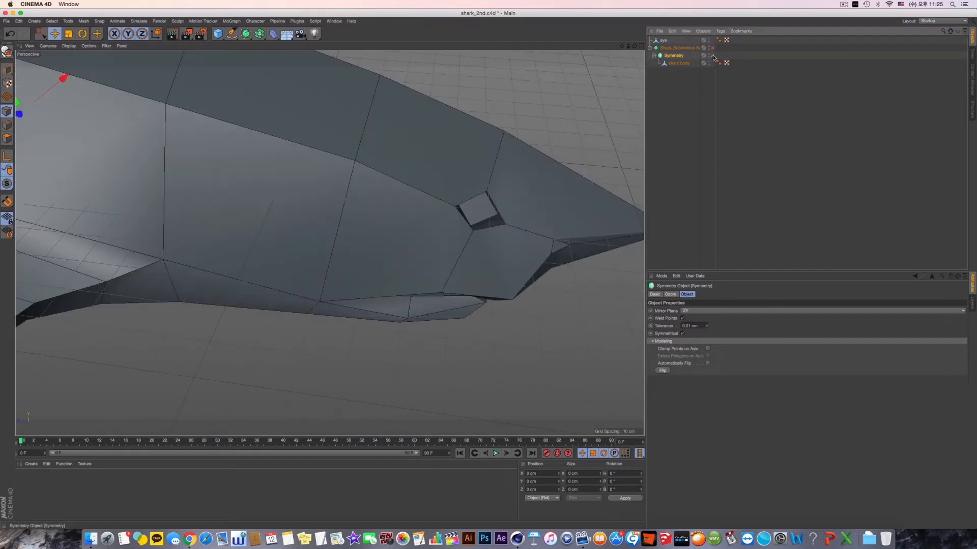
- Examine the head with the Subdivision Surface on, and leave it turned off with the Symmetry object on
left_click_drag(497, 321, 431, 220, "alt")
left_click(712, 47)
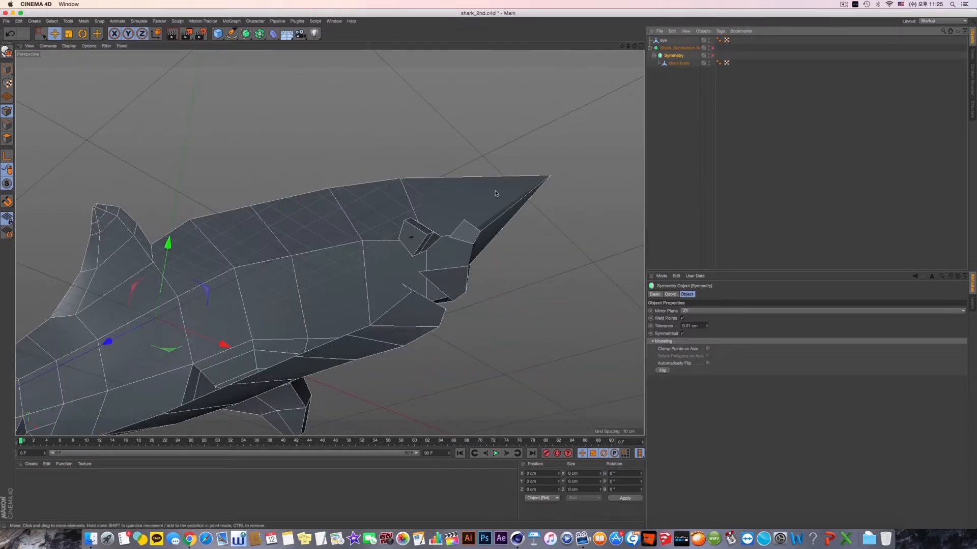
left_click_drag(473, 231, 504, 235, "alt")
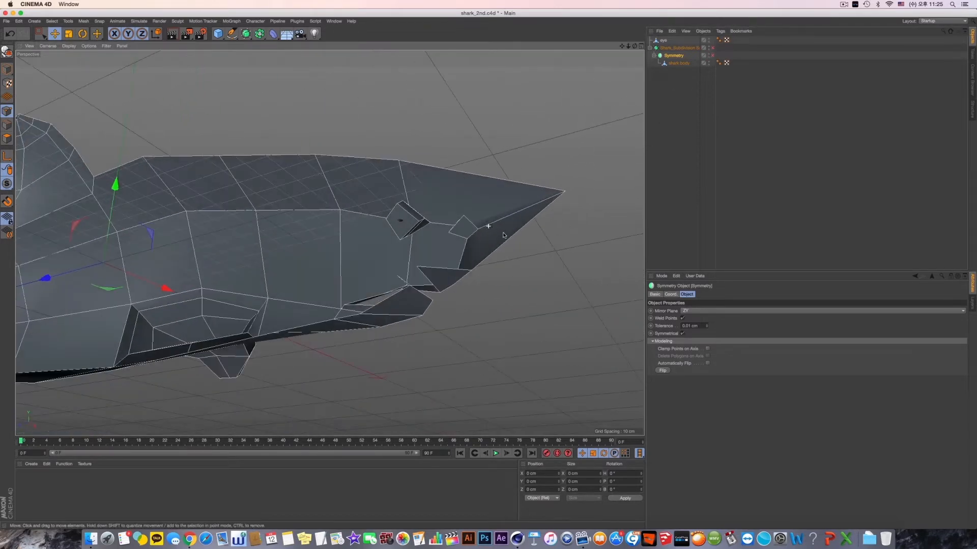
left_click(712, 55)
- Lower the shark body's centreline point at the front of the upper lip to about Y -40.87 cm
left_click(680, 63)
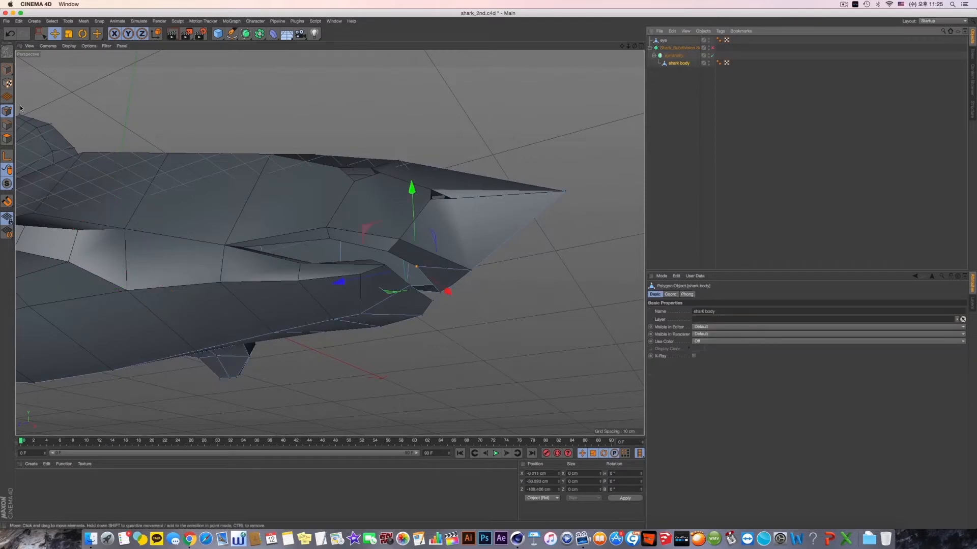
left_click_drag(456, 311, 437, 263, "alt")
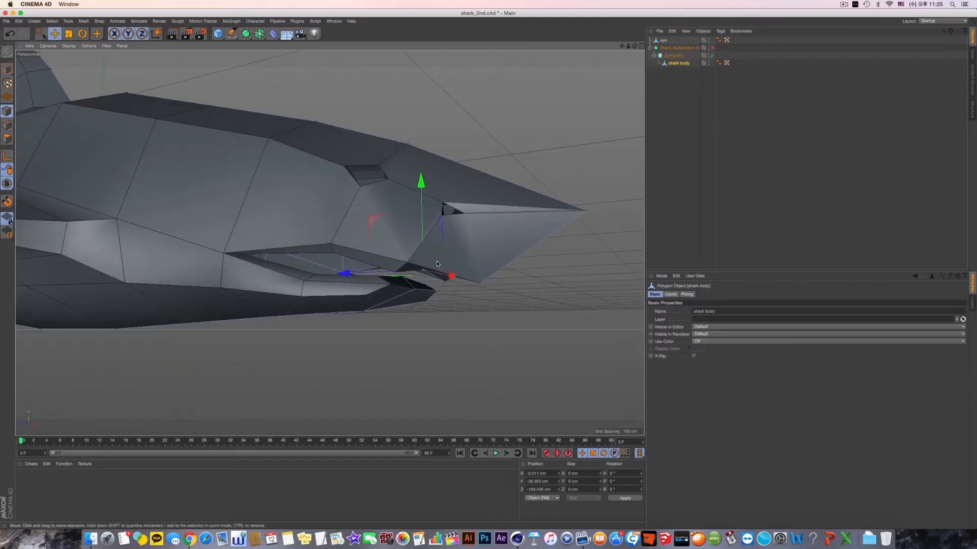
left_click_drag(422, 215, 357, 303, "alt")
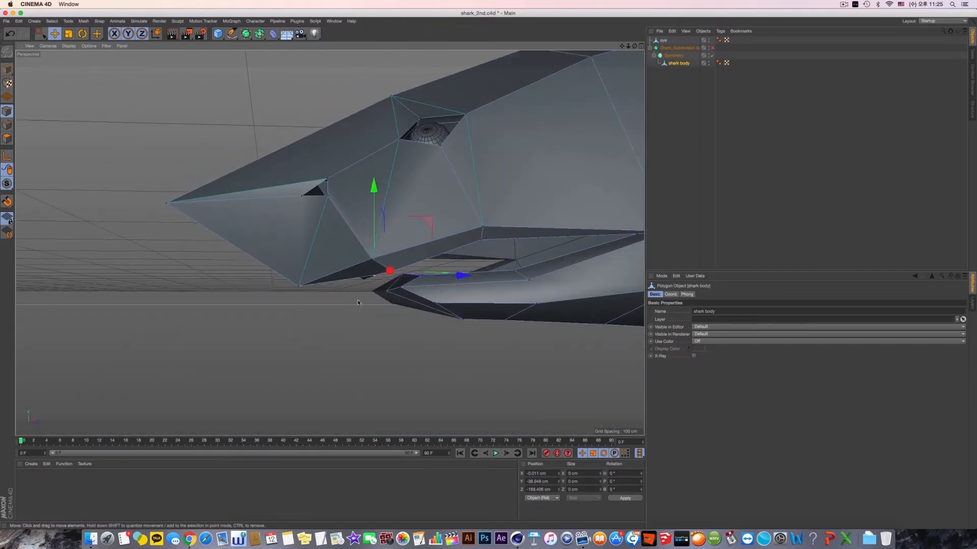
left_click_drag(455, 279, 453, 284)
left_click_drag(371, 188, 371, 198)
left_click_drag(388, 244, 534, 218, "alt")
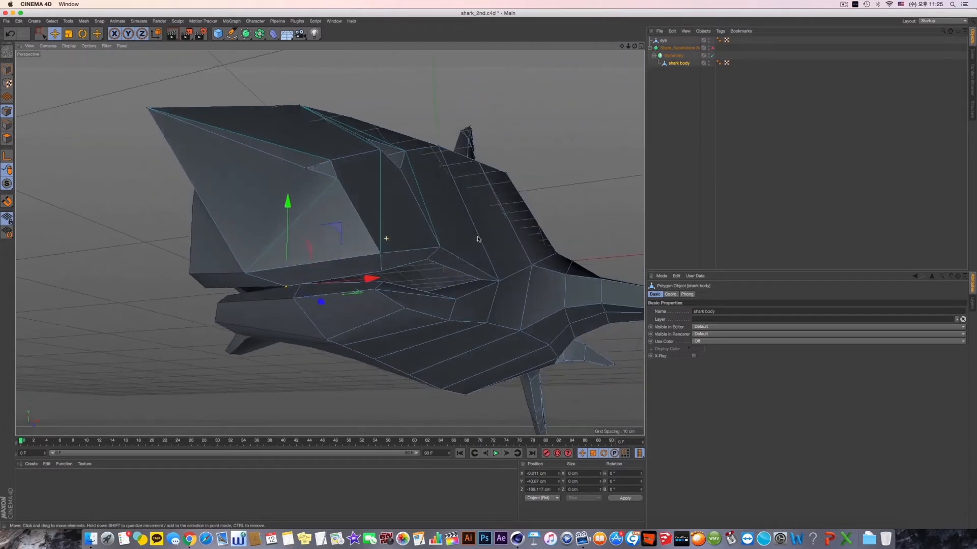
- Check the subdivided snout and mouth from below, and turn off both the Subdivision Surface and the Symmetry object
left_click(712, 47)
left_click_drag(366, 239, 344, 258, "alt")
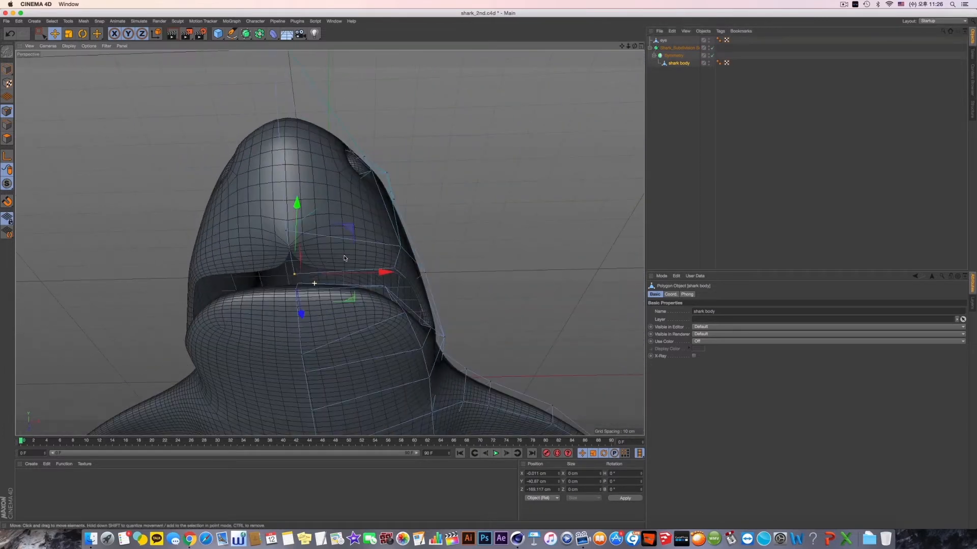
left_click(712, 47)
left_click(713, 55)
left_click_drag(455, 192, 423, 239, "alt")
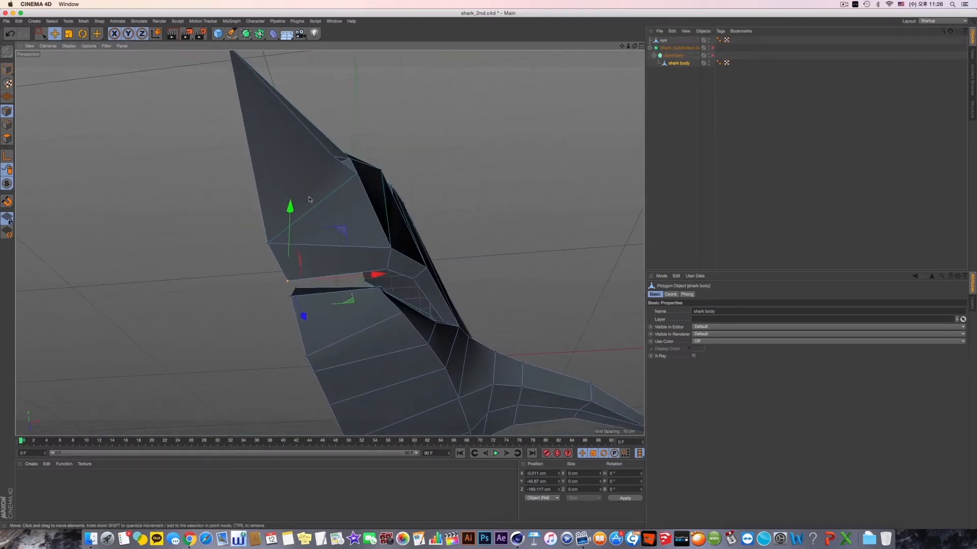
- Try a Line Cut beside the centreline, from the upper lip edge up the underside of the snout
left_click(176, 194)
right_click(206, 224)
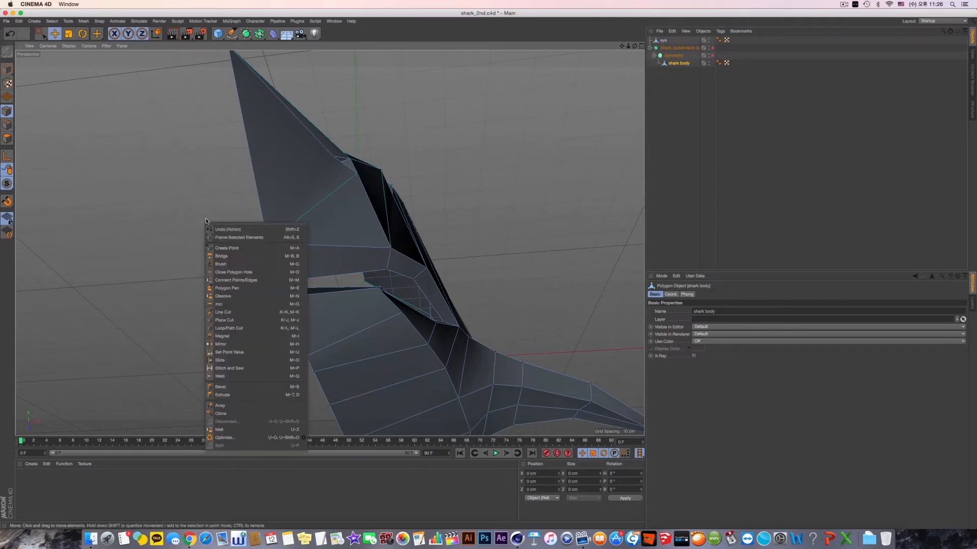
left_click(249, 312)
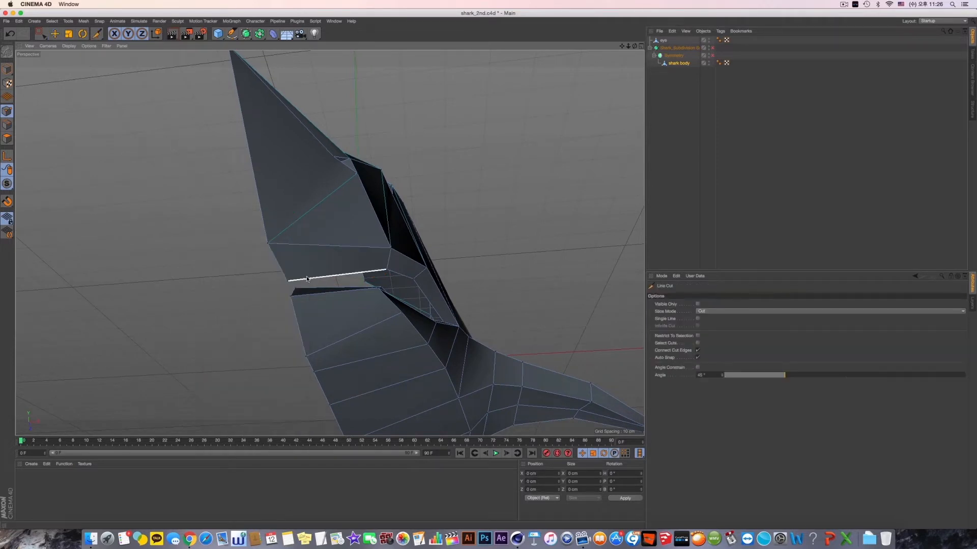
left_click(307, 279)
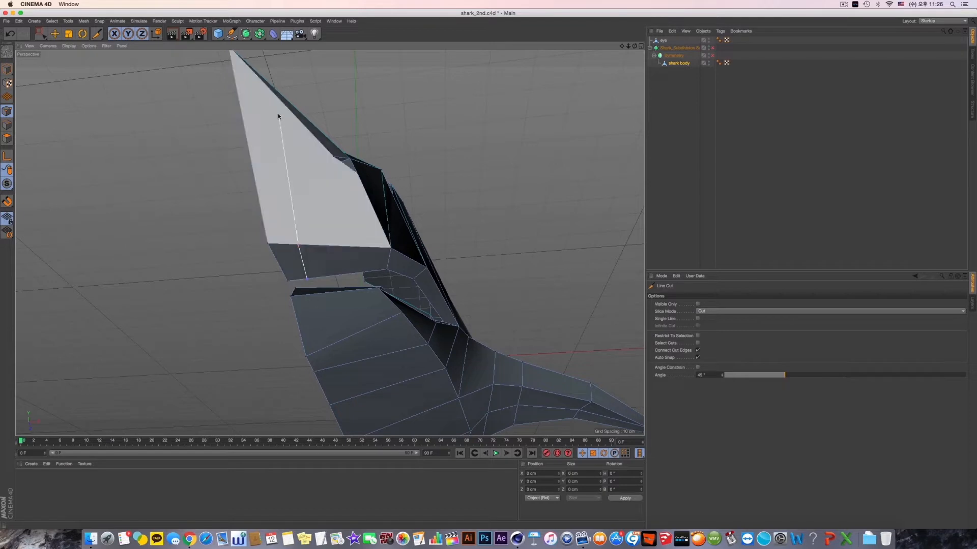
left_click(264, 85)
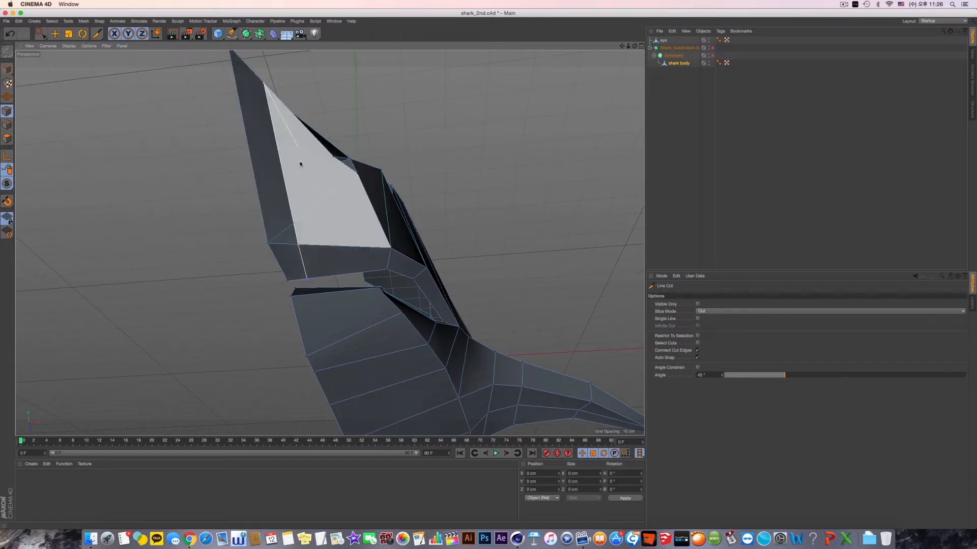
- Turn on the Symmetry object and the Subdivision Surface, and inspect the snout with the lengthwise cut from below
left_click(712, 55)
left_click(712, 48)
left_click_drag(547, 142, 532, 163, "alt")
left_click_drag(506, 169, 554, 122, "alt")
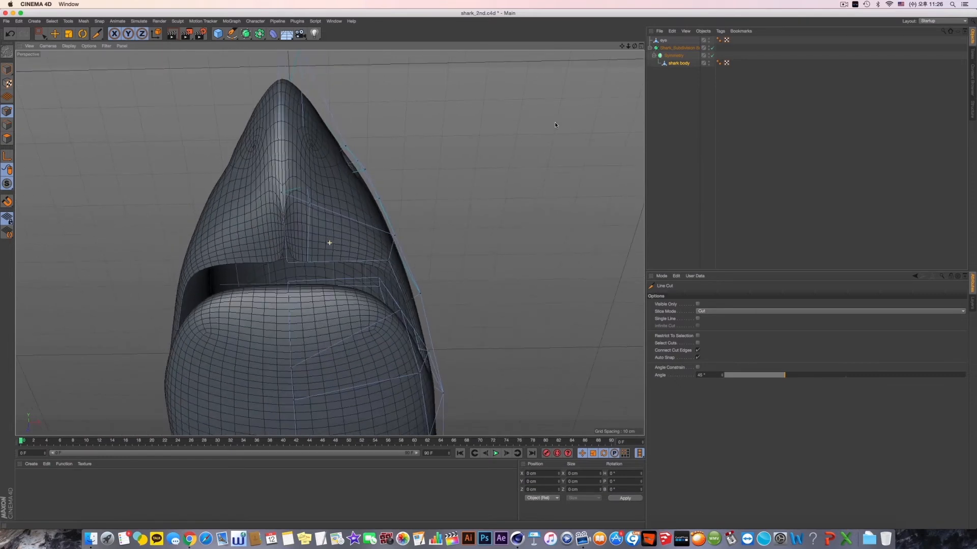
- Undo the lengthwise cut under the snout, with the Subdivision Surface and Symmetry turned off
right_click(471, 226)
left_click(497, 316)
mouse_move(307, 260)
left_mouse_down("alt")
mouse_move(322, 340)
mouse_move(305, 244)
left_mouse_up("alt")
key("super+z")
key("q")
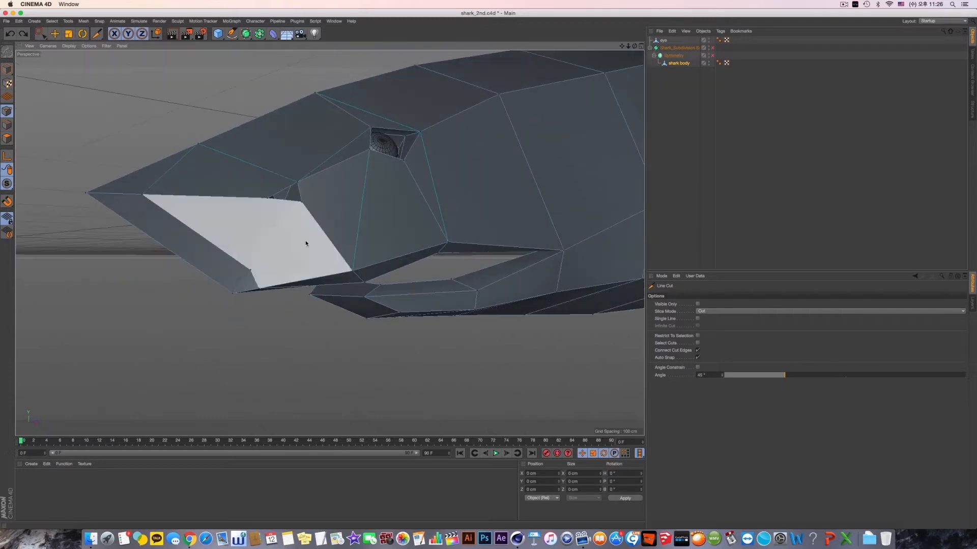
- Enable Visible Only for the Line Cut and cut across the front upper lip band, close to the mouth edge
left_click(698, 304)
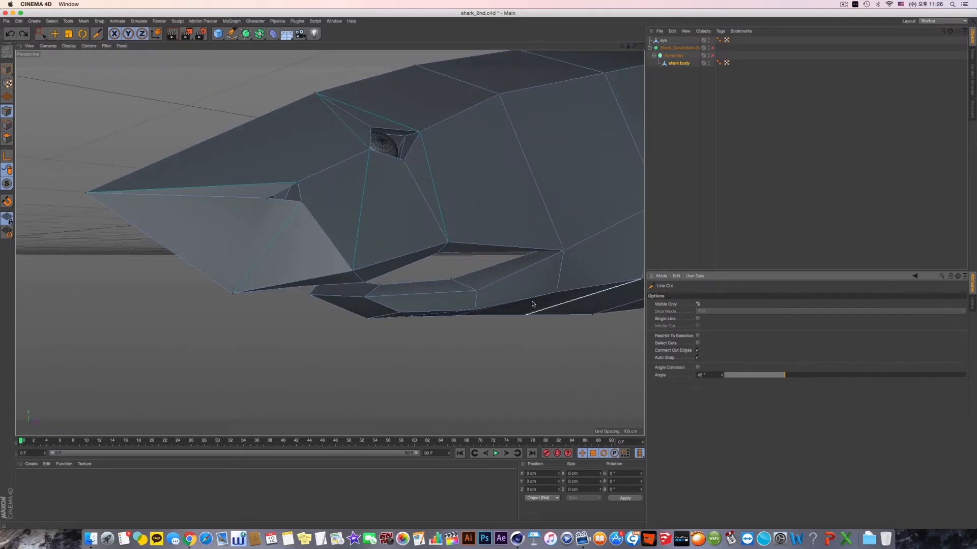
left_click_drag(351, 183, 251, 294, "alt")
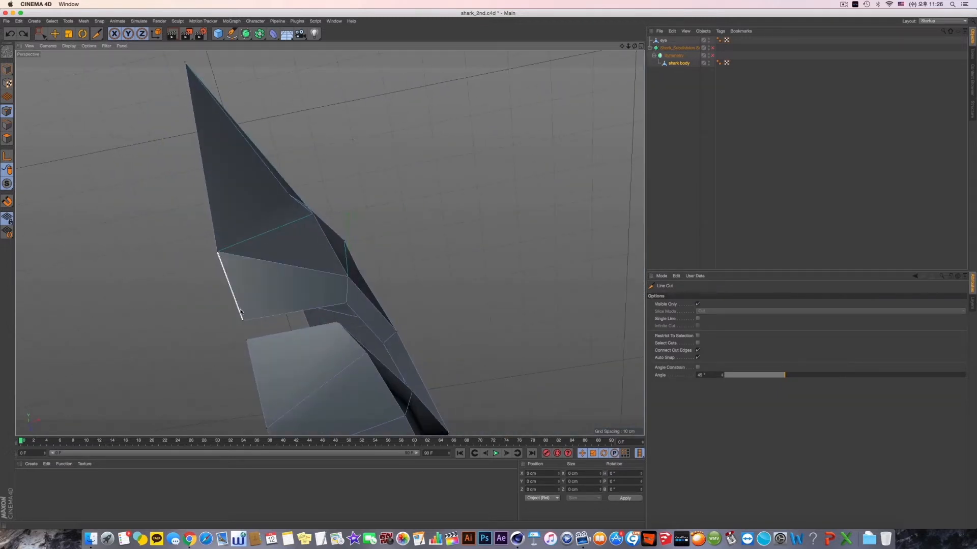
left_click(239, 310)
left_click(345, 296)
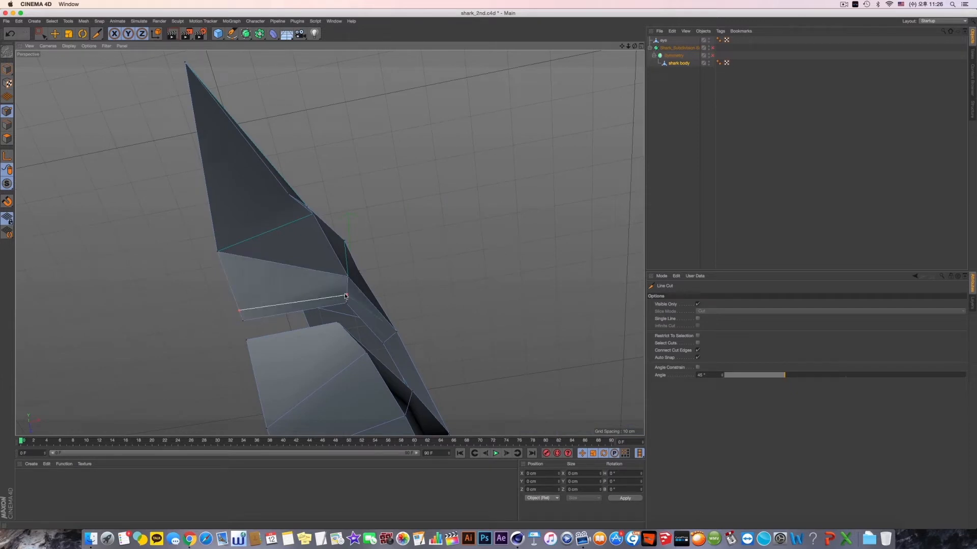
key("Escape")
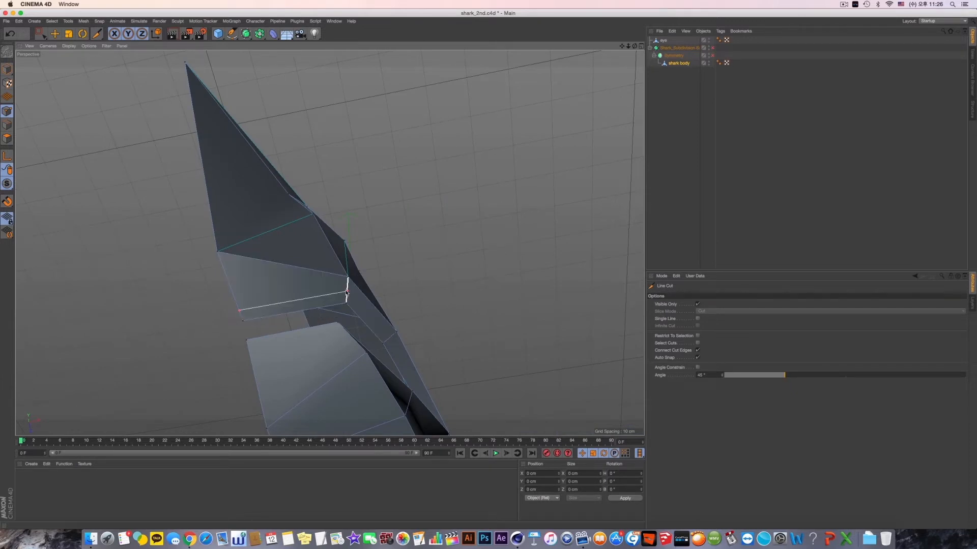
- Turn on the Symmetry object and the Subdivision Surface, and inspect the upper lip with its new crosswise cut
left_click(712, 56)
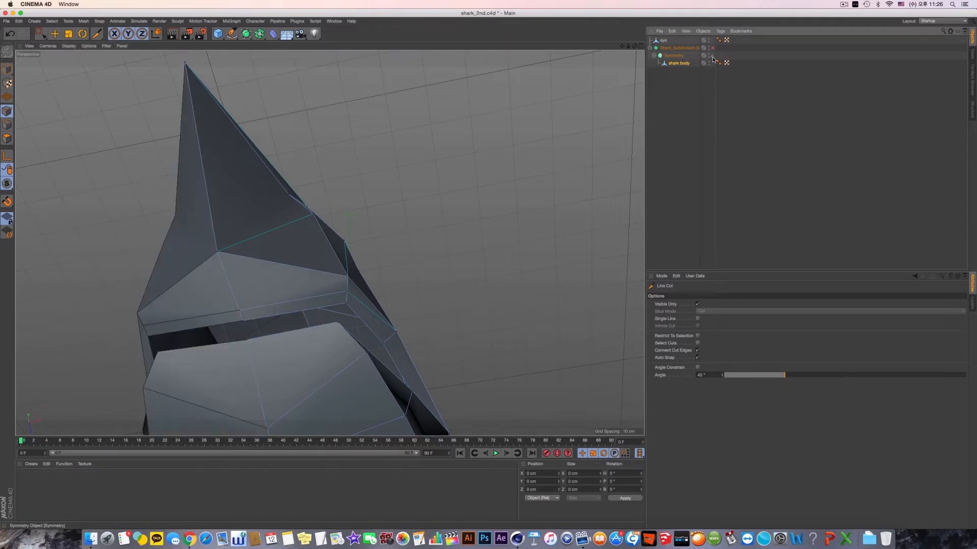
left_click(712, 48)
left_click_drag(481, 189, 521, 204, "alt")
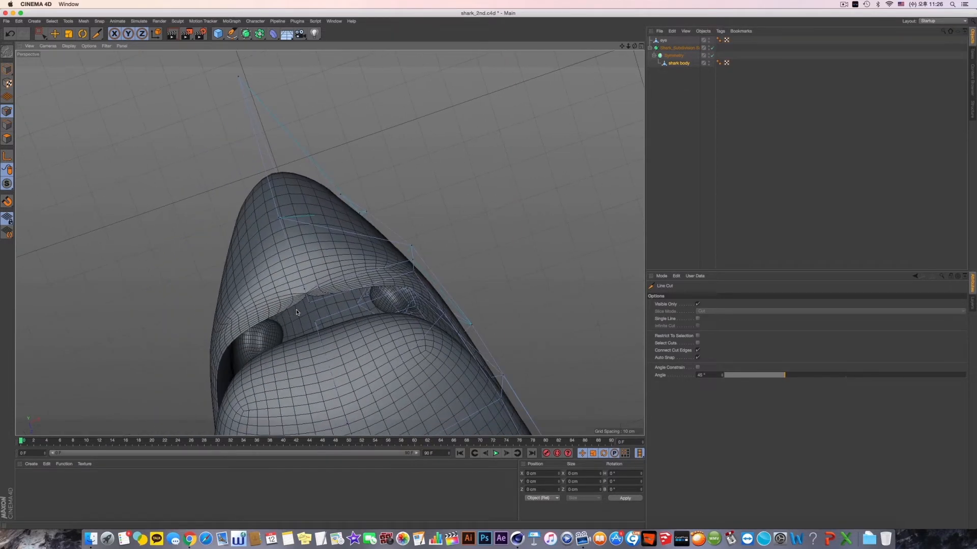
- Try a Line Cut beside the centreline from the upper lip towards the nose tip on the smoothed head, undoing its last segment
right_click(459, 136)
left_click(483, 226)
left_click(321, 297)
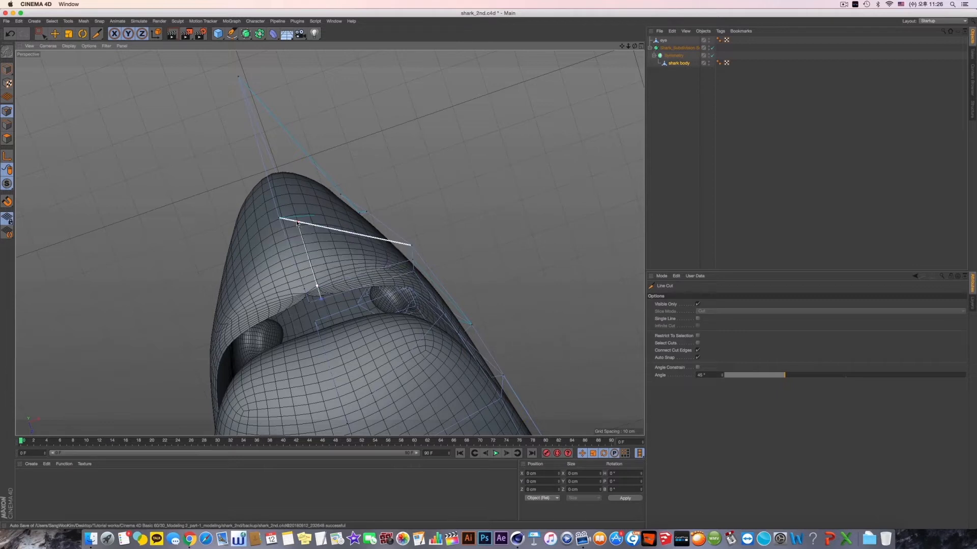
left_click(294, 219)
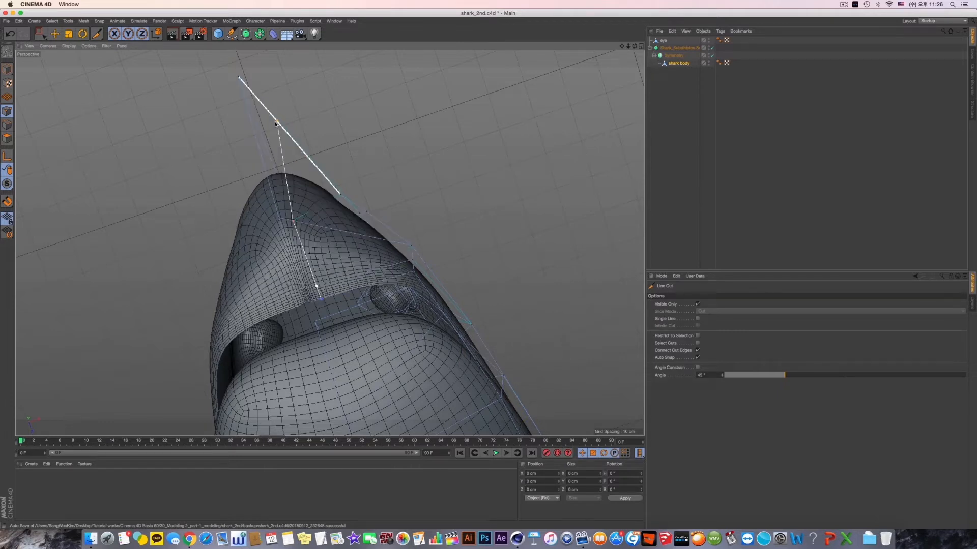
left_click(261, 105)
key("super+z")
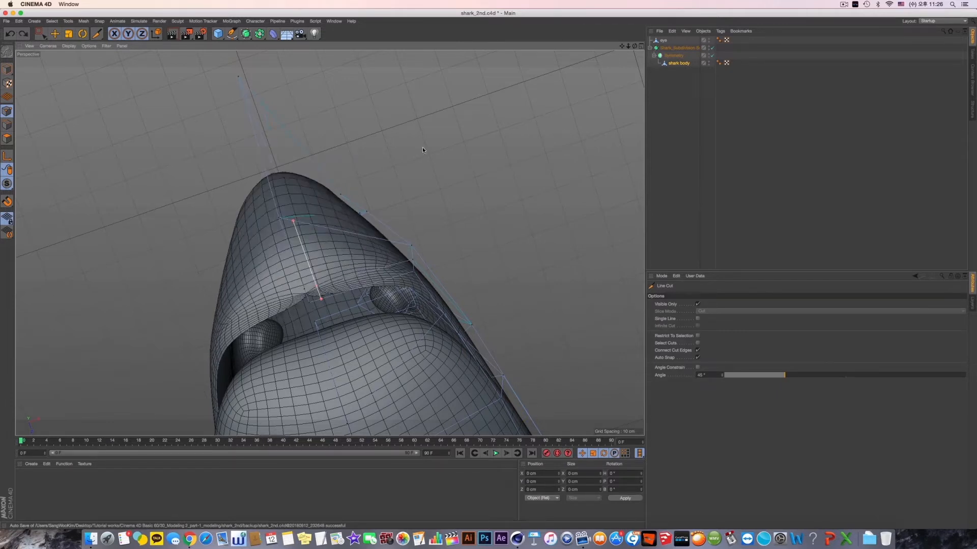
left_click_drag(422, 147, 399, 213, "alt")
right_click_drag(377, 262, 422, 264, "alt")
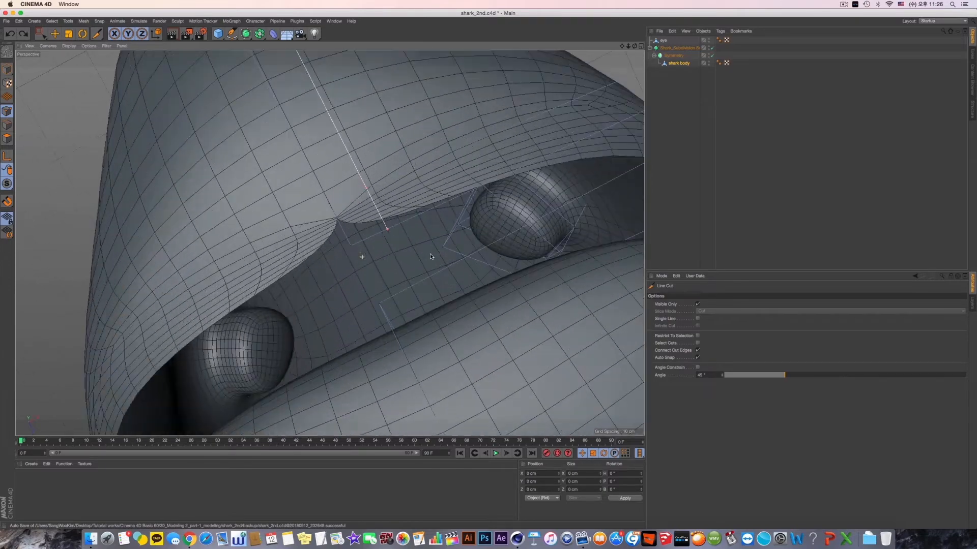
left_click_drag(384, 267, 628, 111, "alt")
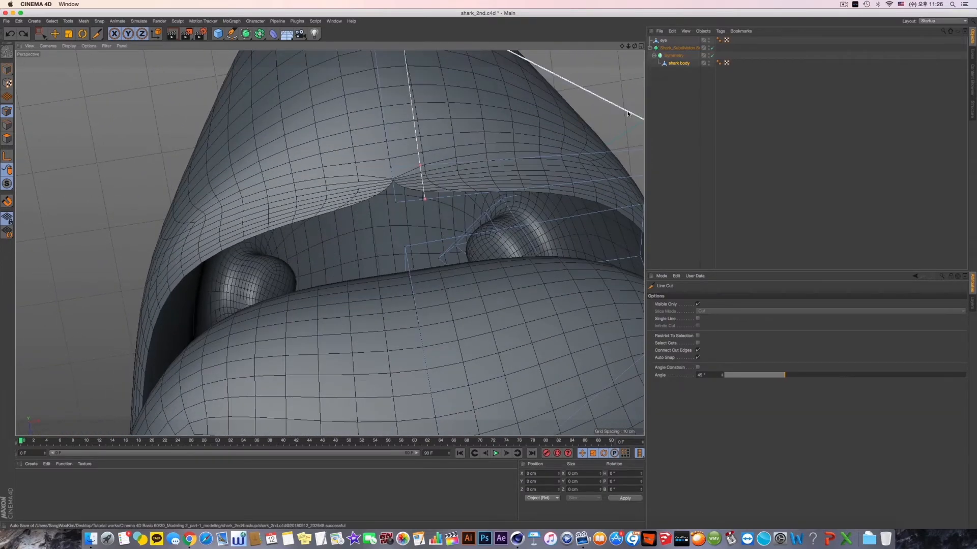
- Turn off the Subdivision Surface and Symmetry, and select the shark body with the Move tool for editing around the mouth opening
left_click(684, 48)
left_click(712, 49)
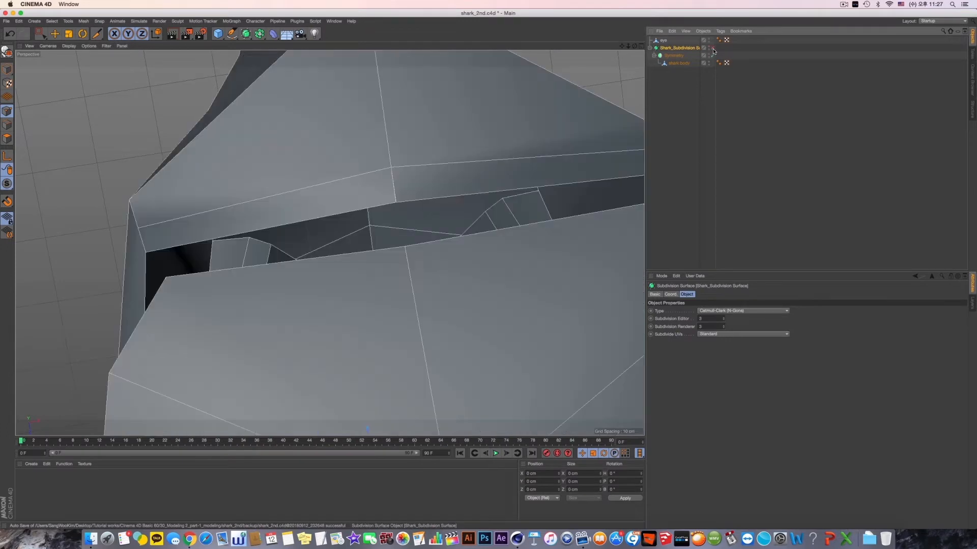
left_click(712, 56)
mouse_move(514, 170)
left_mouse_down("alt")
mouse_move(510, 181)
mouse_move(546, 166)
mouse_move(545, 217)
mouse_move(590, 288)
mouse_move(546, 233)
mouse_move(518, 227)
left_mouse_up("alt")
left_click(328, 136)
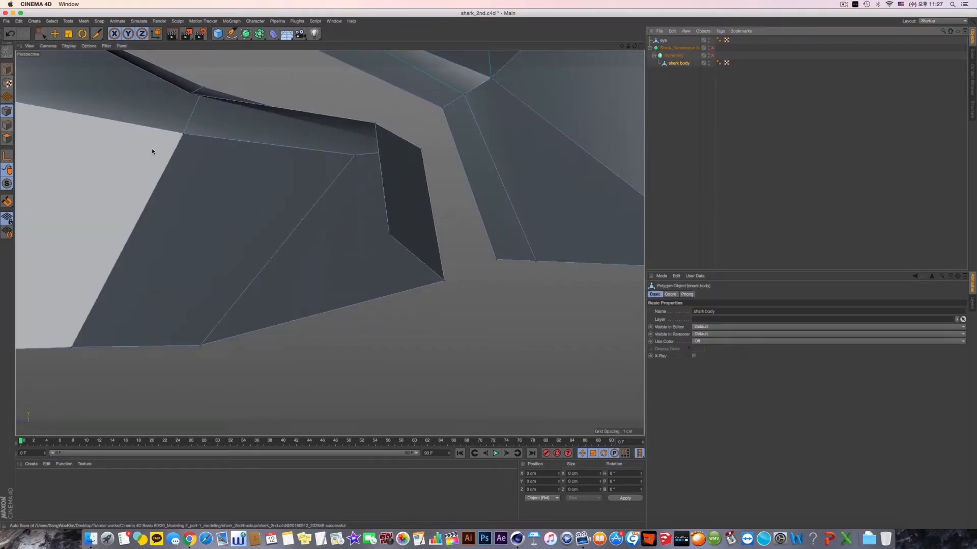
key("k")
left_click(456, 152)
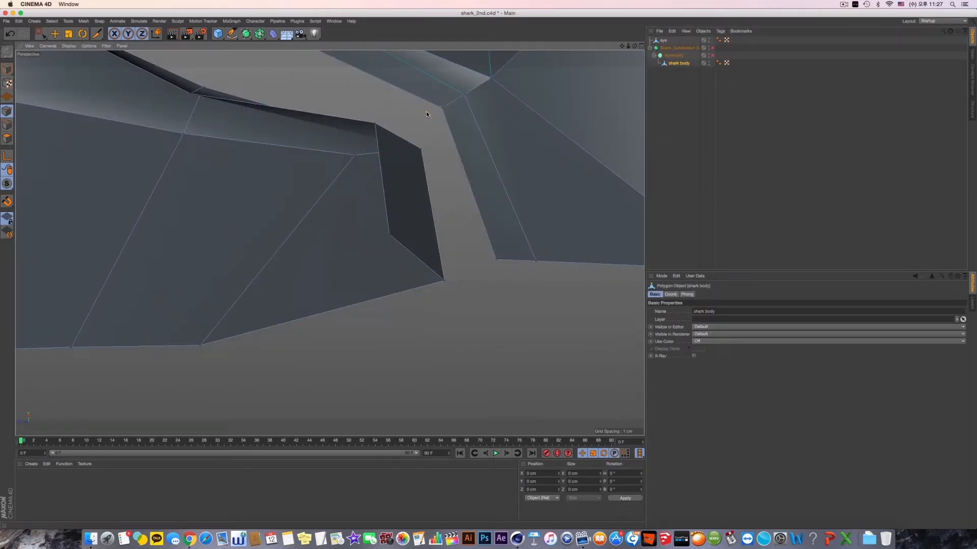
middle_click_drag(431, 121, 426, 191, "alt")
key("e")
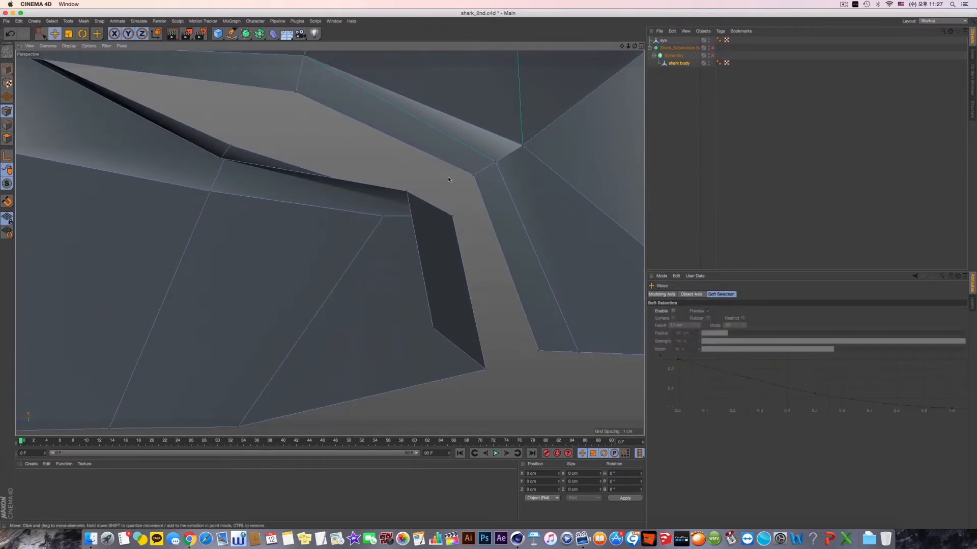
- Switch to edge mode and select the open border edges along the upper lip
left_click(8, 125)
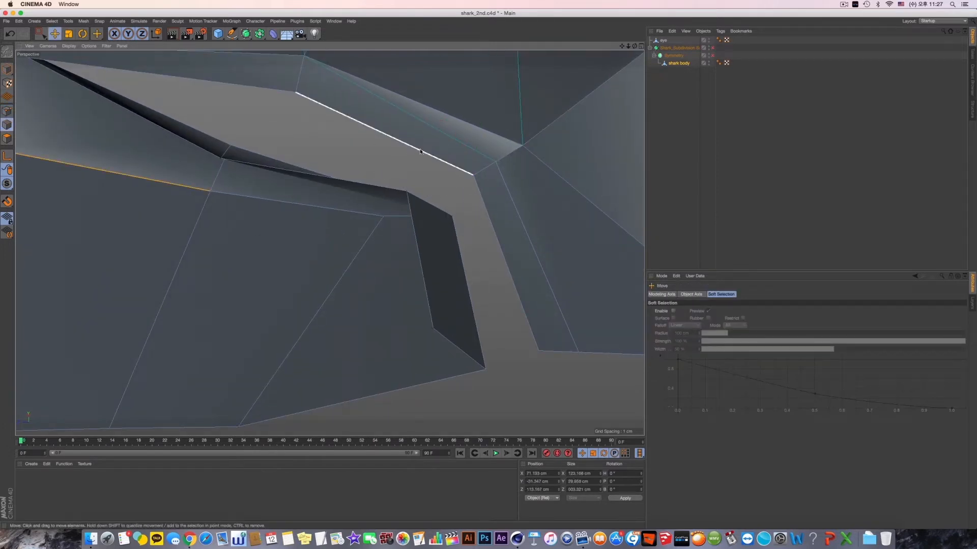
left_click(448, 163)
left_click(265, 87, "shift")
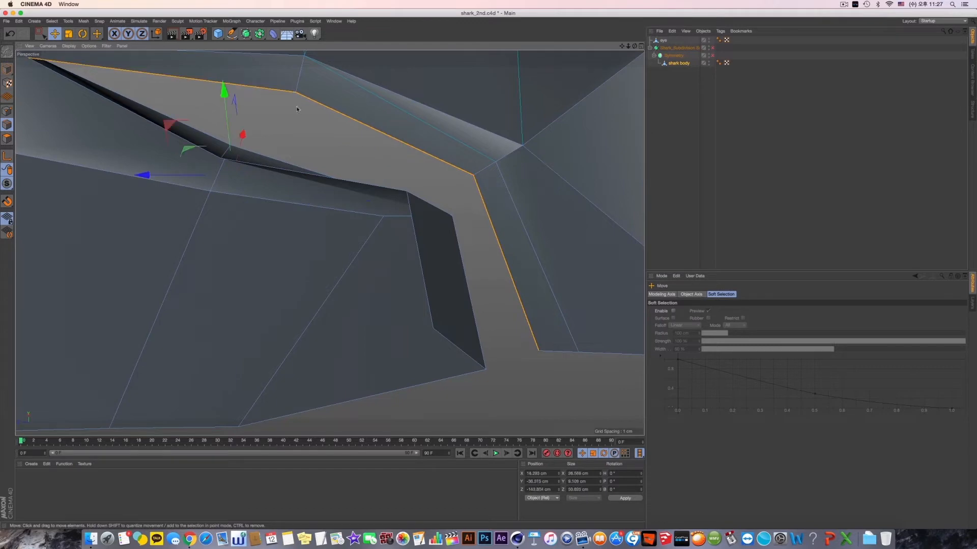
middle_click_drag(299, 109, 319, 134, "alt")
left_click_drag(271, 89, 404, 95, "alt")
right_click(449, 295)
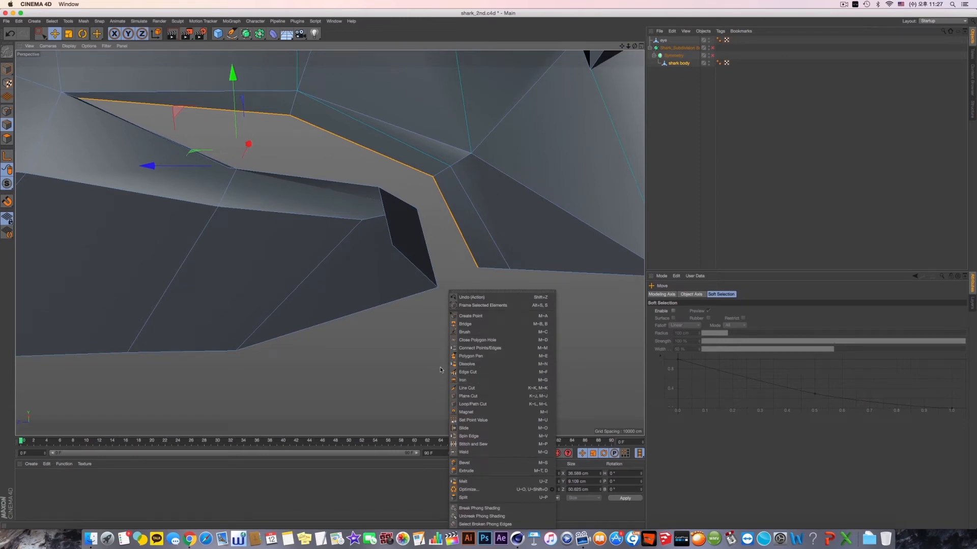
mouse_move(439, 364)
left_mouse_down("alt")
mouse_move(408, 373)
mouse_move(421, 353)
mouse_move(444, 374)
left_mouse_up("alt")
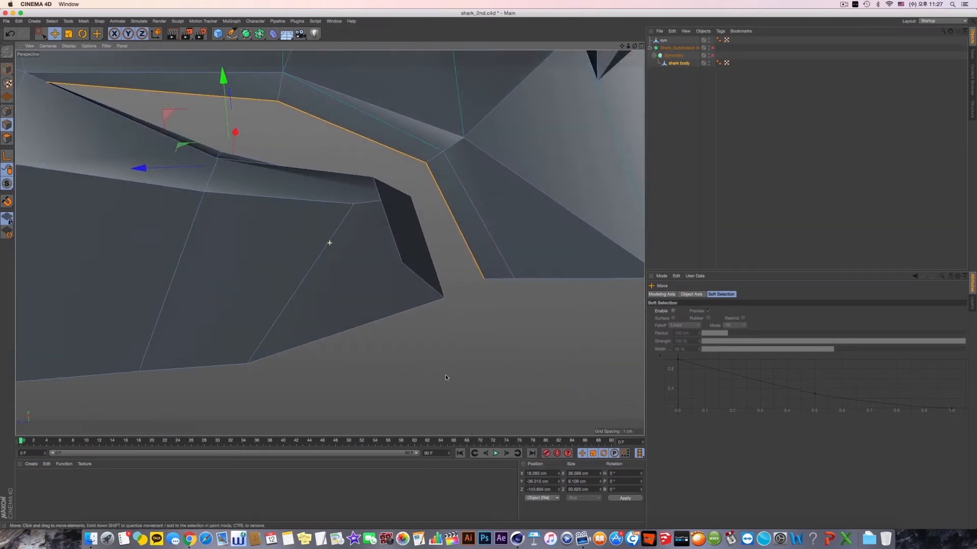
- Try extruding the front open border edge of the upper lip, and preview it with Symmetry and the Subdivision Surface turned on
left_click(472, 267)
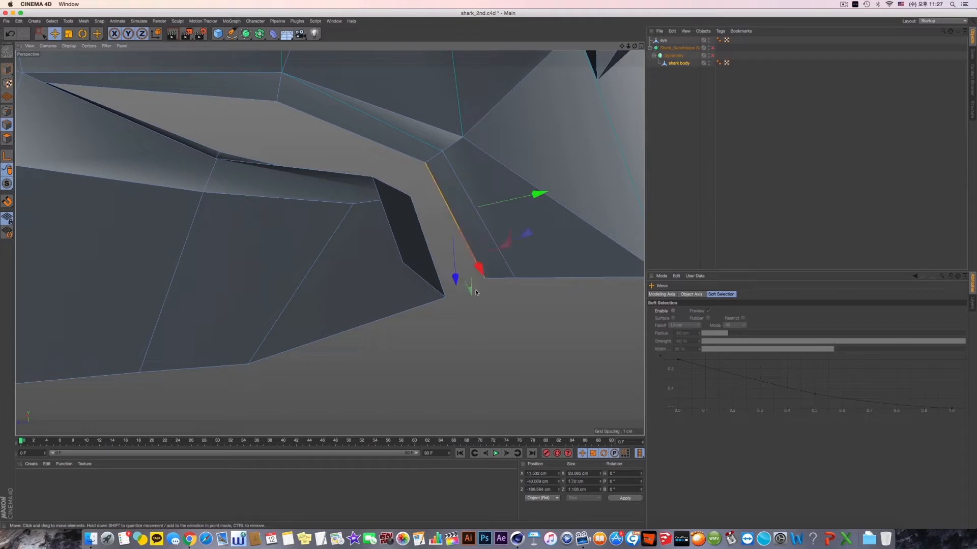
right_click(482, 333)
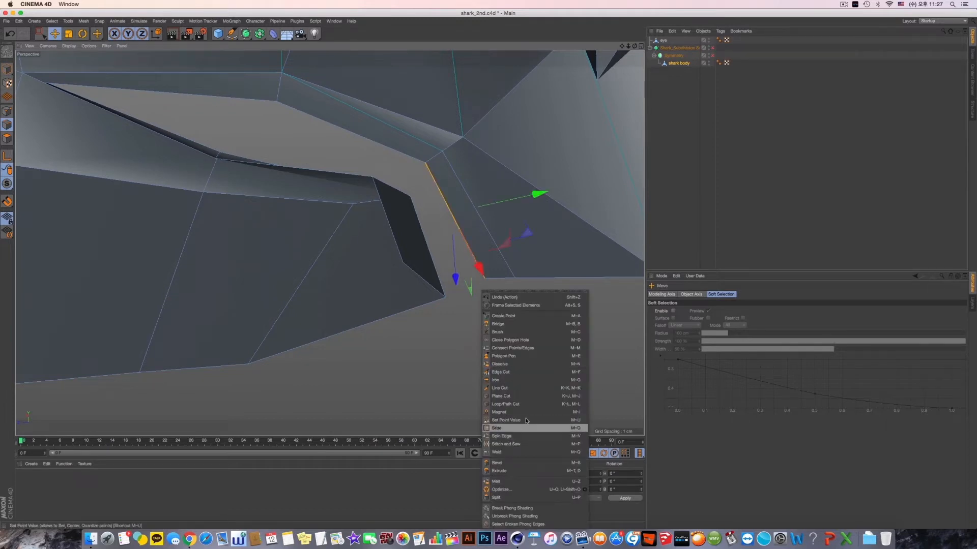
left_click(523, 472)
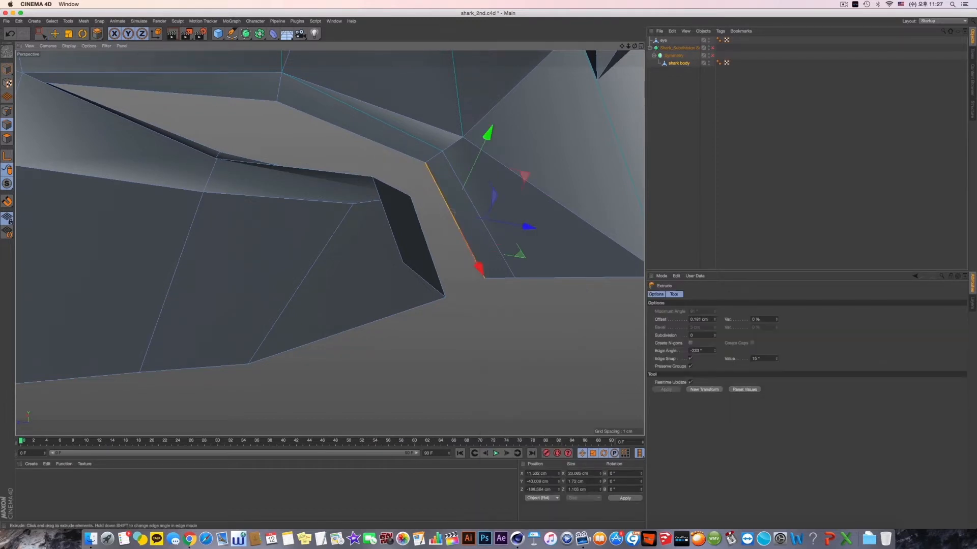
left_click_drag(453, 210, 656, 140)
left_click(712, 55)
left_click(712, 48)
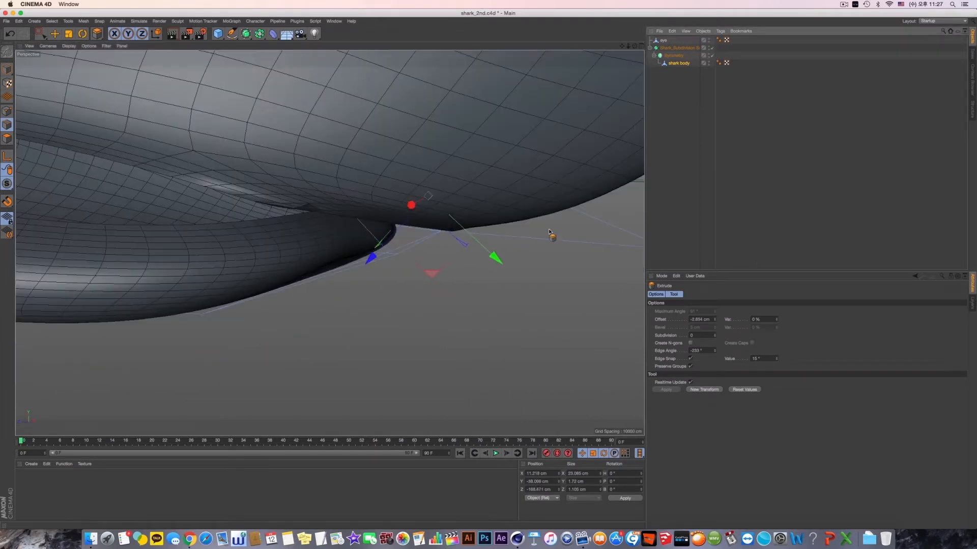
left_click_drag(550, 232, 540, 206, "alt")
- Undo the extrusion of the upper lip's front border edge
key("super+z")
key("super+z")
key("super+z")
key("super+z")
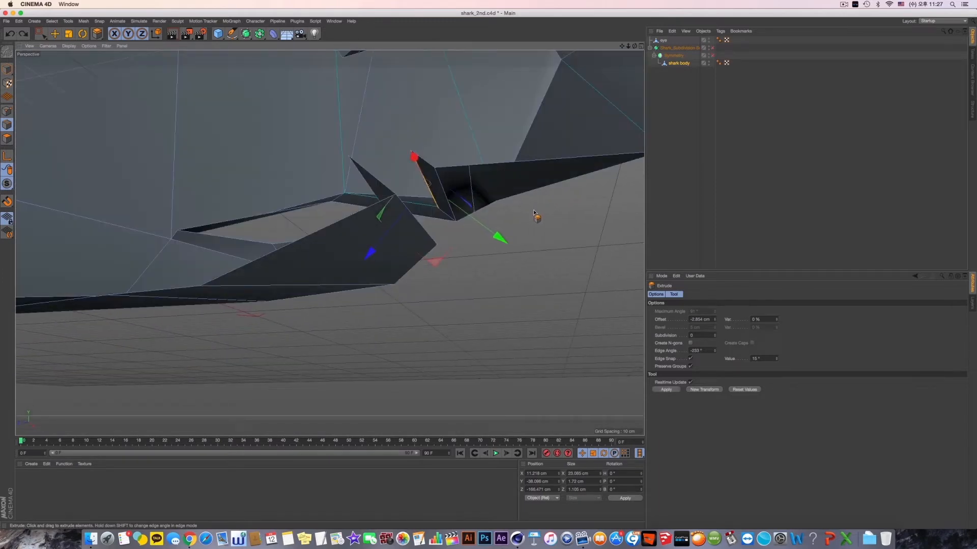
key("super+shift+z")
key("super+shift+z")
key("super+shift+z")
key("super+shift+z")
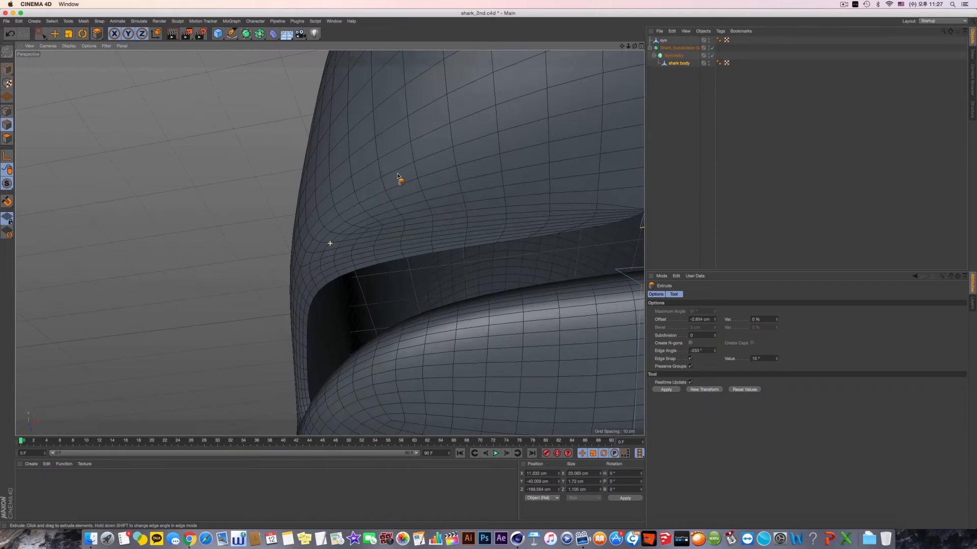
- Turn on Symmetry and the Subdivision Surface, inspect the upper lip's centreline, and switch to point mode with the Move tool
left_click_drag(398, 176, 358, 195, "alt")
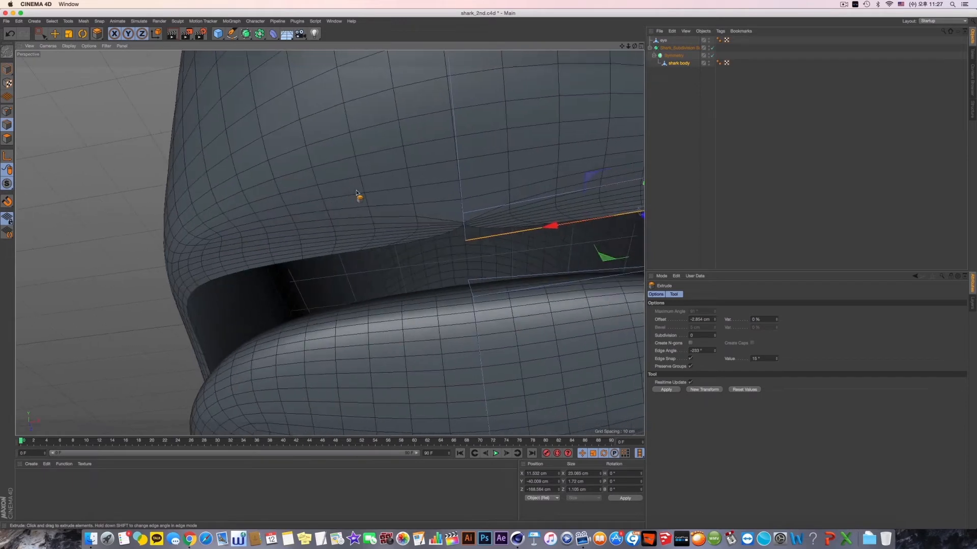
left_click_drag(539, 192, 496, 203, "alt")
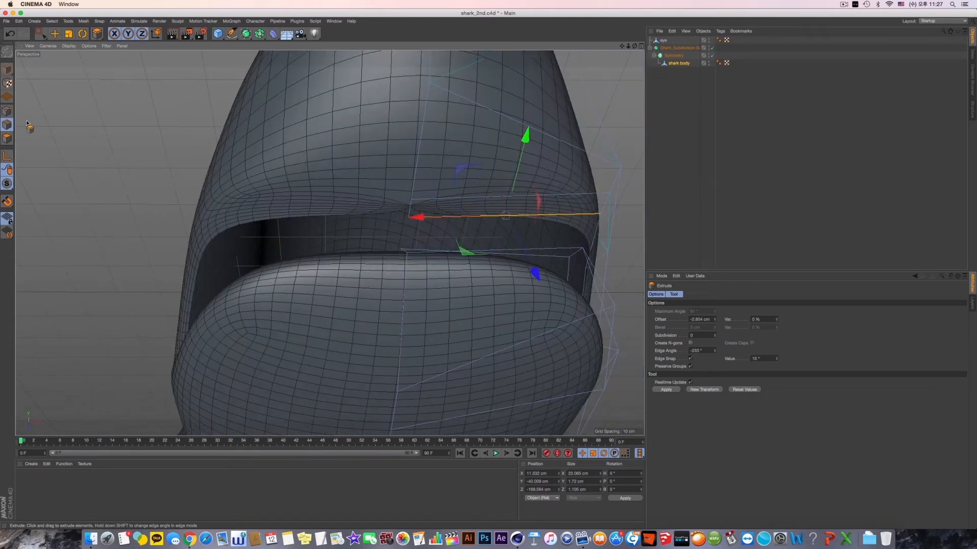
left_click(10, 112)
left_click(51, 38)
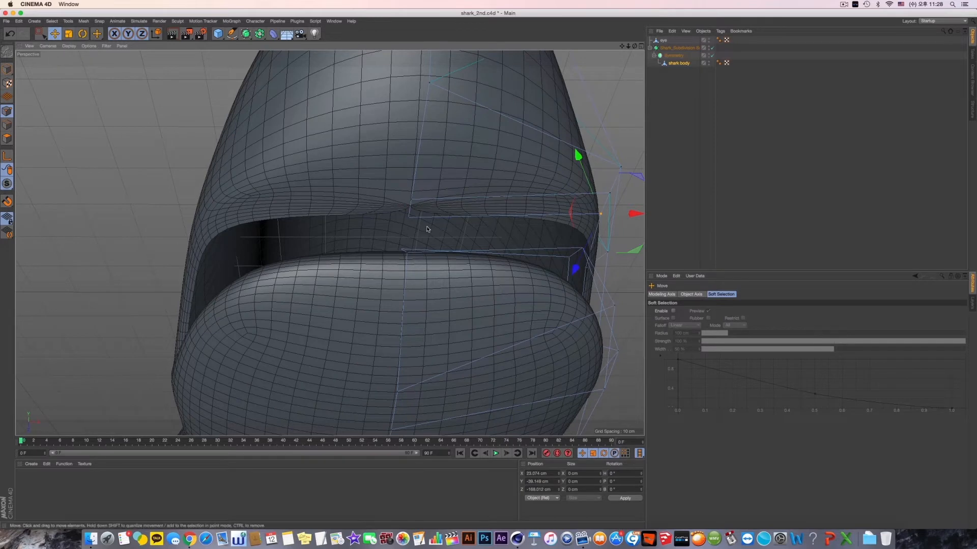
left_click_drag(427, 229, 471, 243, "alt")
- Keep Weld Points enabled on the Symmetry object and set its weld tolerance to 1 cm
left_click(675, 56)
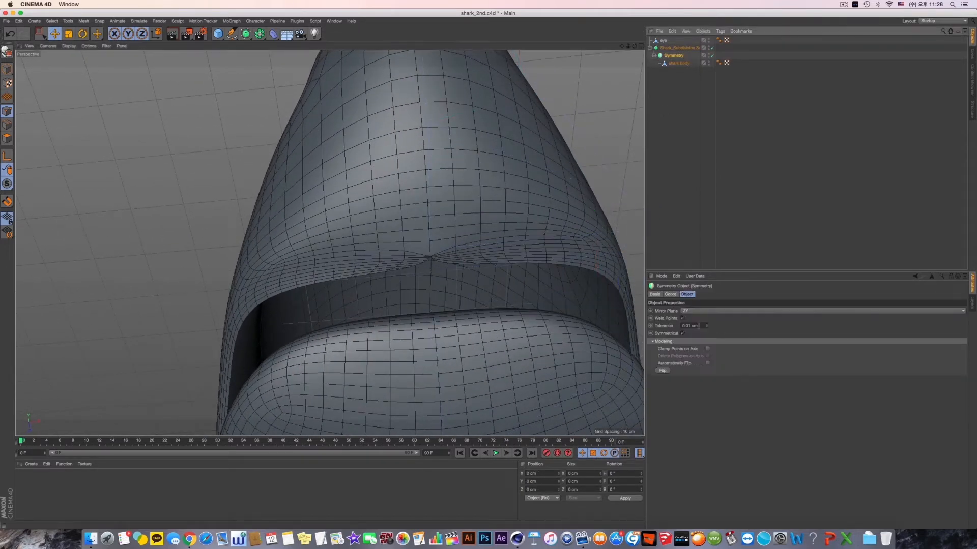
left_click(682, 319)
left_click(682, 318)
left_click(682, 319)
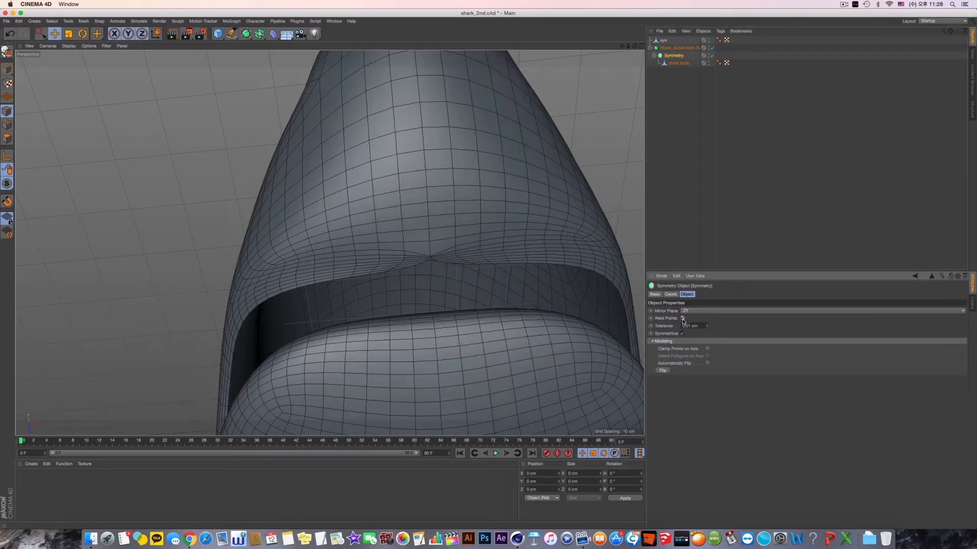
left_click(707, 328)
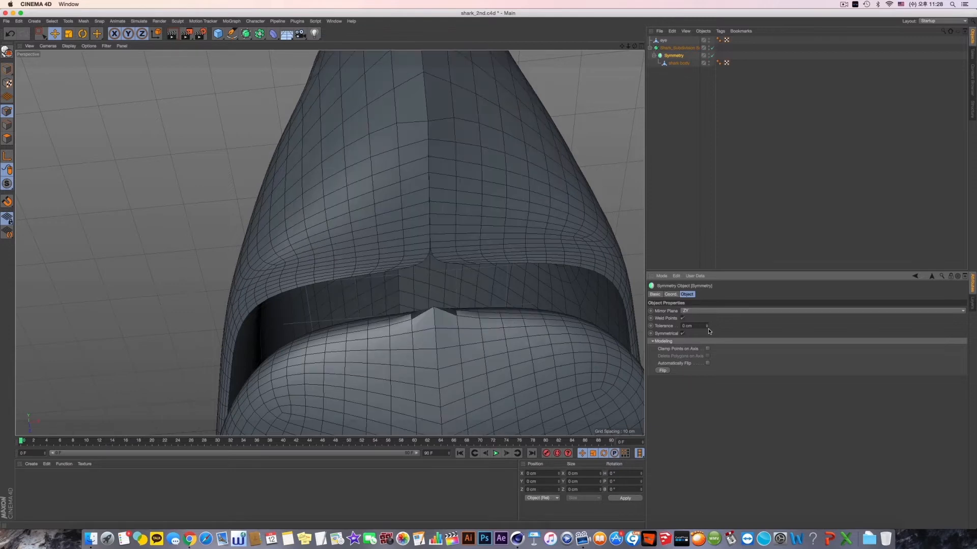
left_click(708, 325)
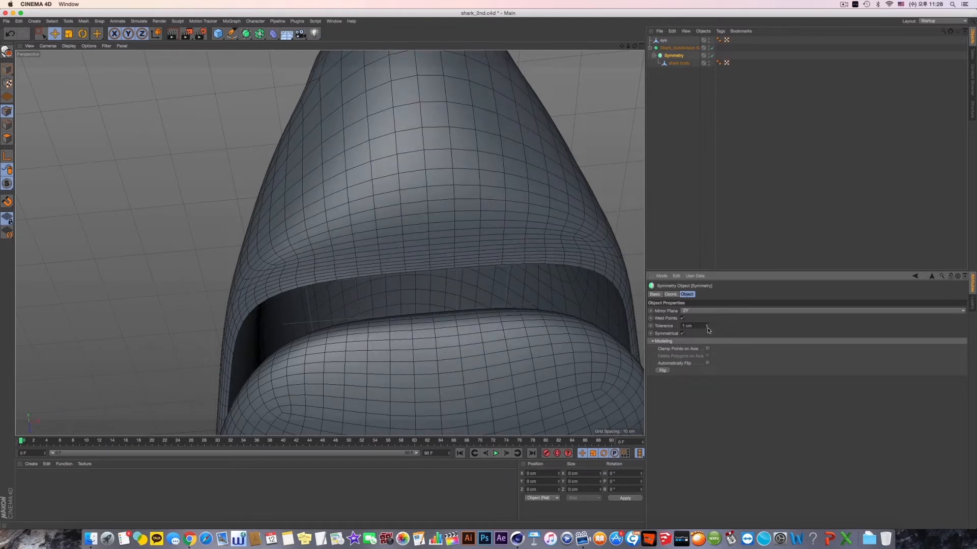
- Examine the smoothed shark from below, the side and the front, checking the welded centreline, mouth and overall shape
scroll(418, 308, "down", 10)
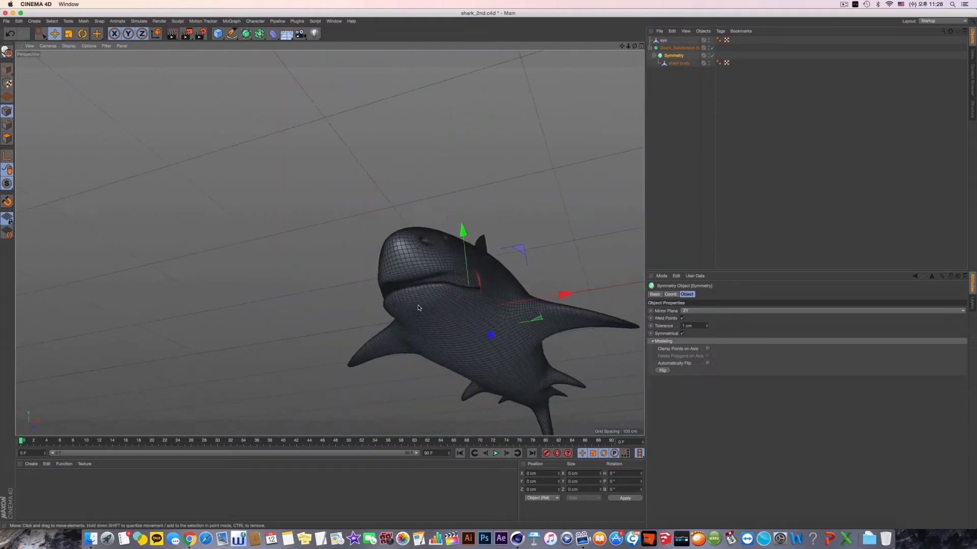
left_click_drag(418, 308, 629, 325, "alt")
left_click_drag(541, 300, 448, 305, "alt")
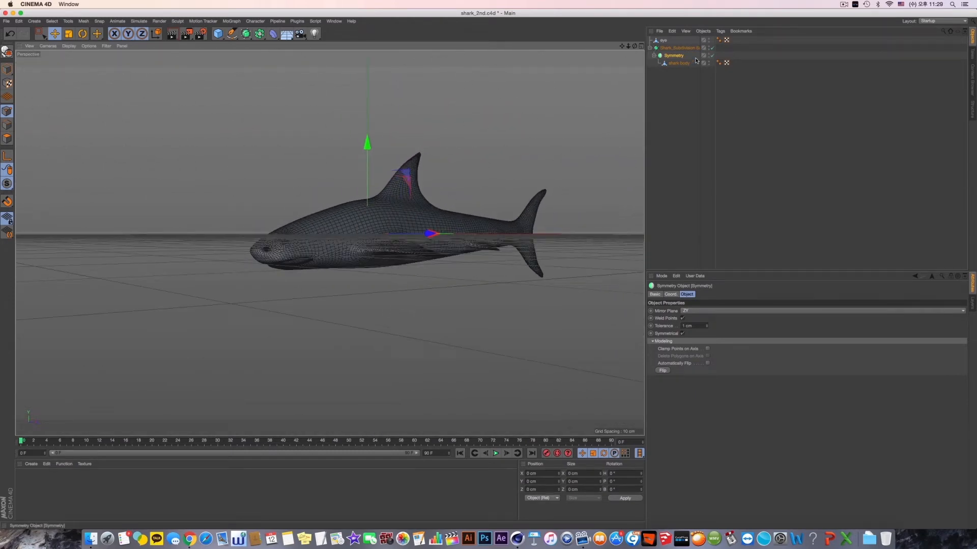
double_click(679, 56)
left_click(680, 101)
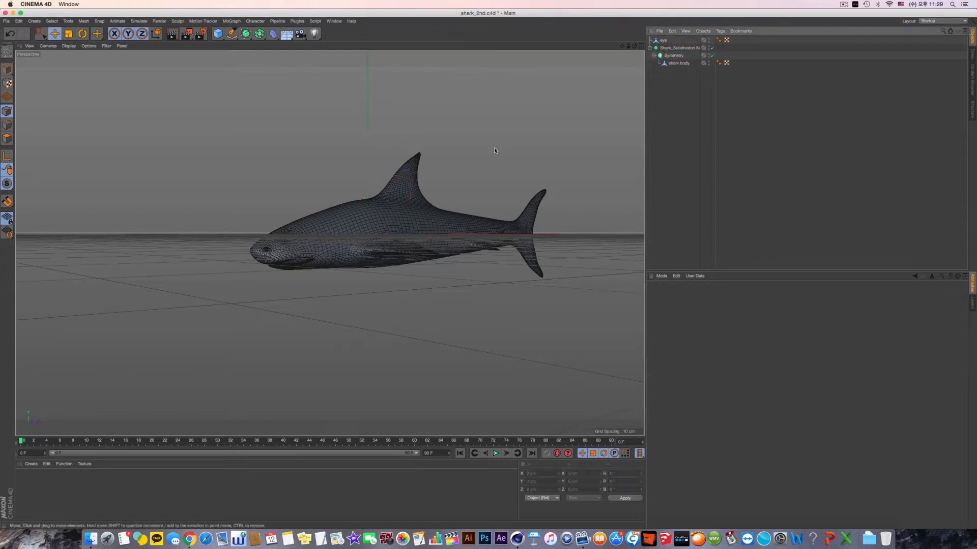
left_click_drag(493, 147, 539, 165, "alt")
left_click(662, 57)
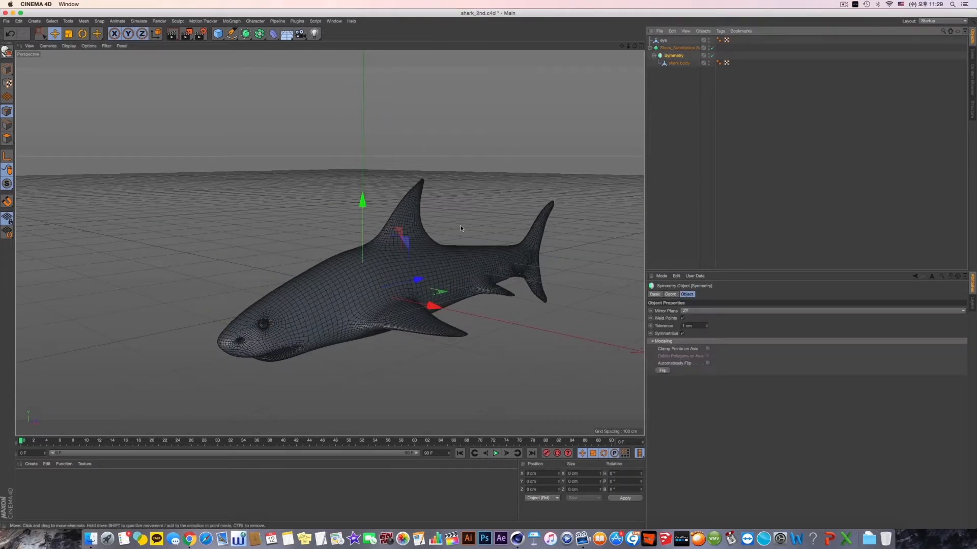
left_click_drag(459, 225, 473, 223, "alt")
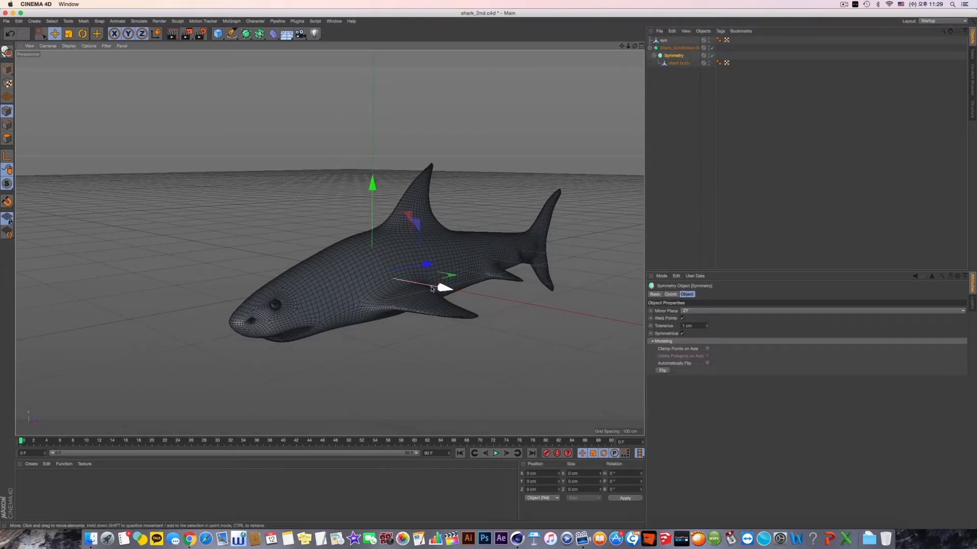
left_click_drag(443, 283, 377, 218, "alt")
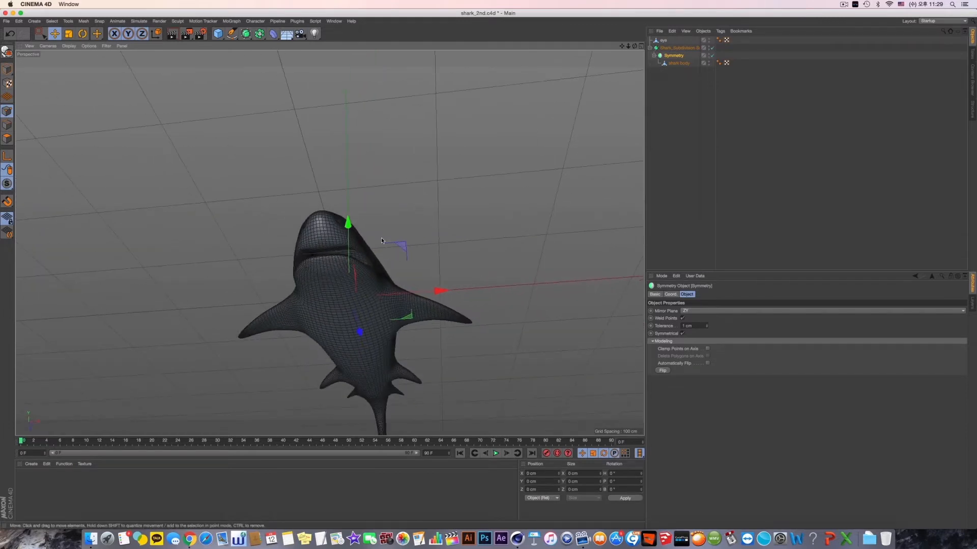
right_click_drag(339, 251, 409, 256, "alt")
left_click_drag(409, 256, 566, 124, "alt")
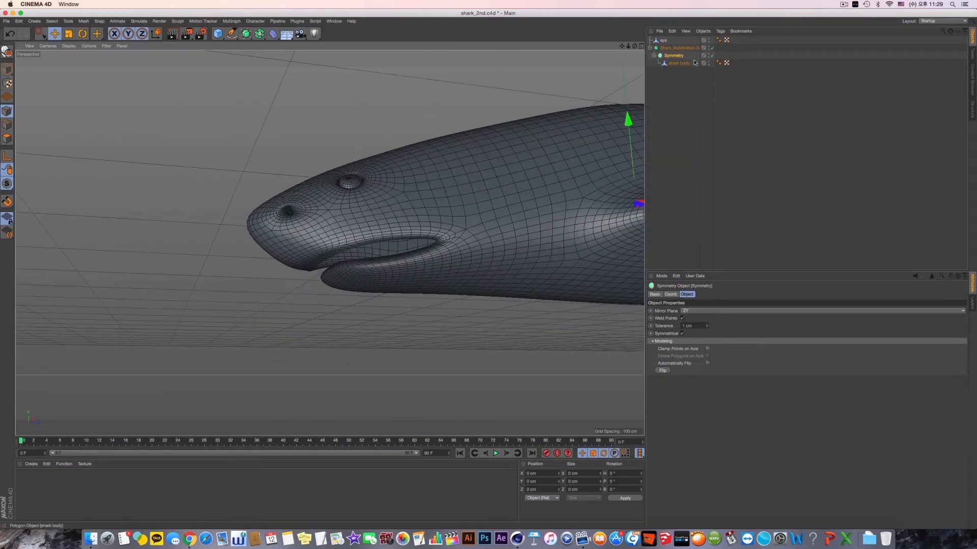
- Switch to model mode and move the eye object into the Symmetry object, above the shark body
left_click(670, 48)
left_click(662, 40)
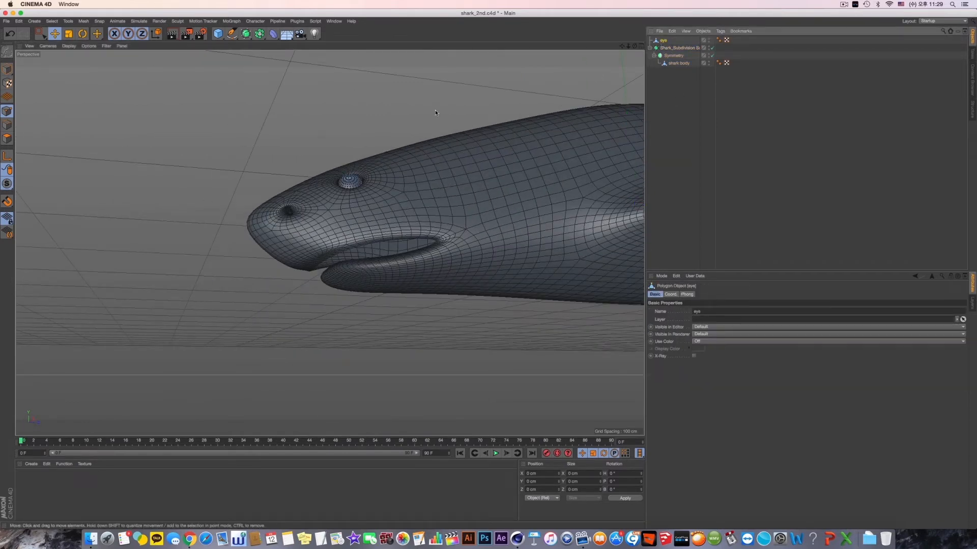
left_click_drag(435, 109, 30, 118, "alt")
left_click(5, 67)
left_click_drag(324, 243, 401, 239, "alt")
left_click_drag(667, 42, 681, 60)
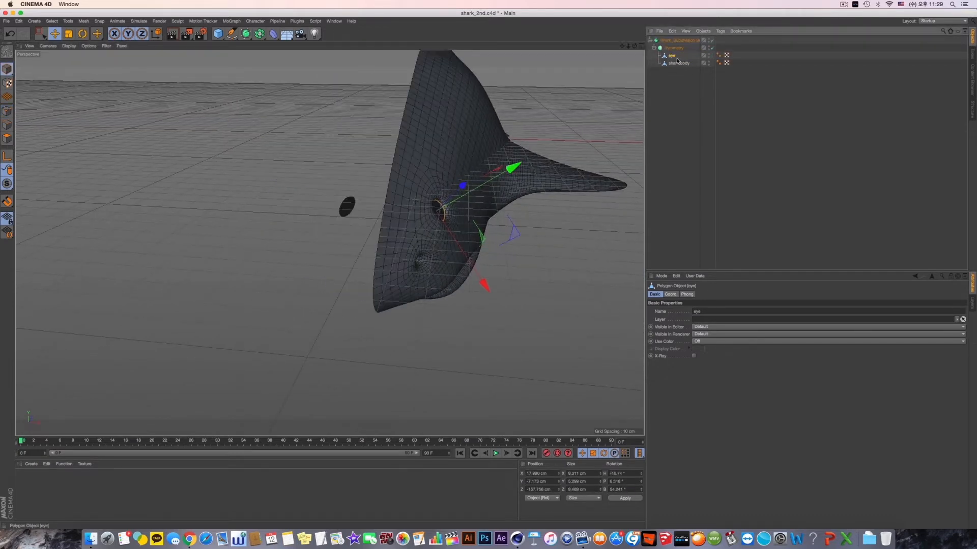
- Group the eye and shark body into a null inside the Symmetry object, and rename the null Shark
left_click(678, 63, "shift")
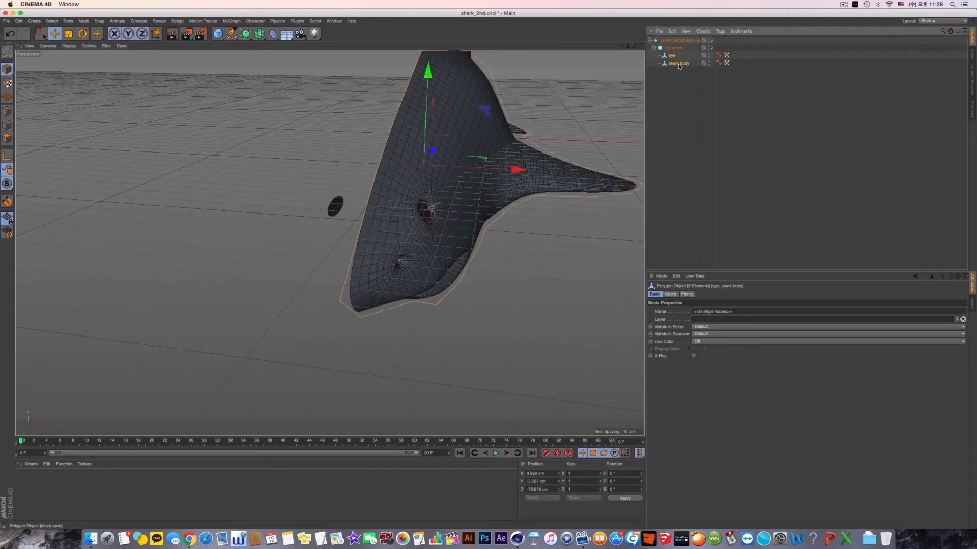
key("alt+g")
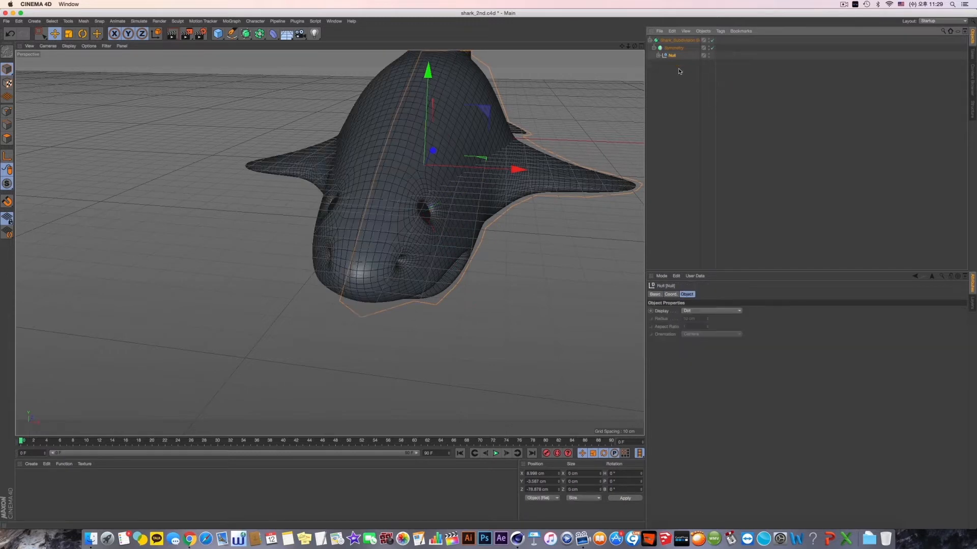
left_click_drag(619, 120, 585, 122, "alt")
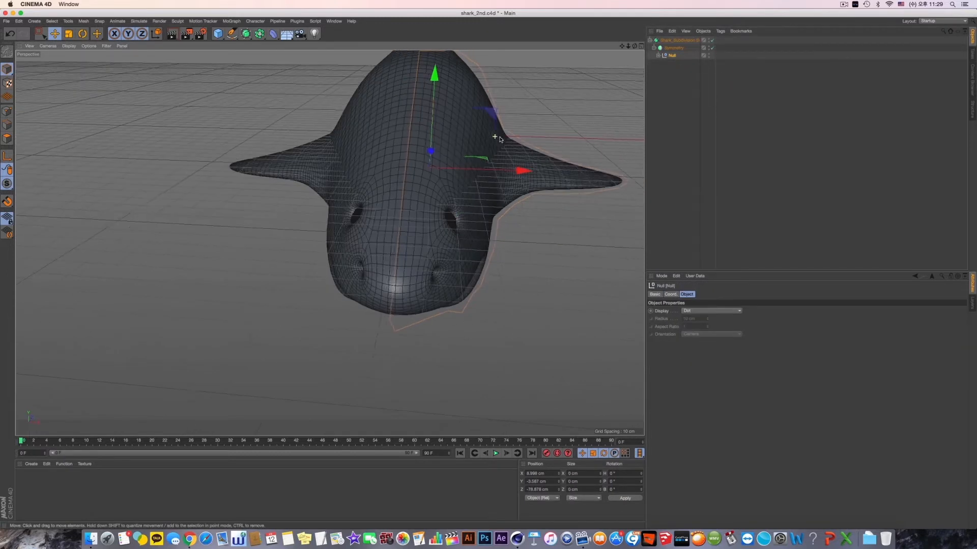
double_click(672, 55)
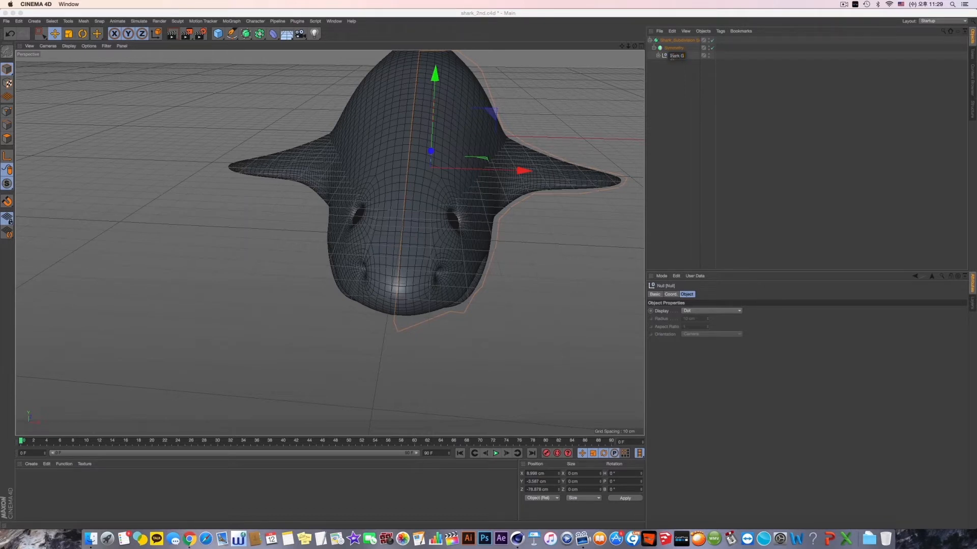
- Rename the null as Shark Group and its parent Symmetry object as Shark Symmetry, and expand the group
type("Shark Group")
key("Return")
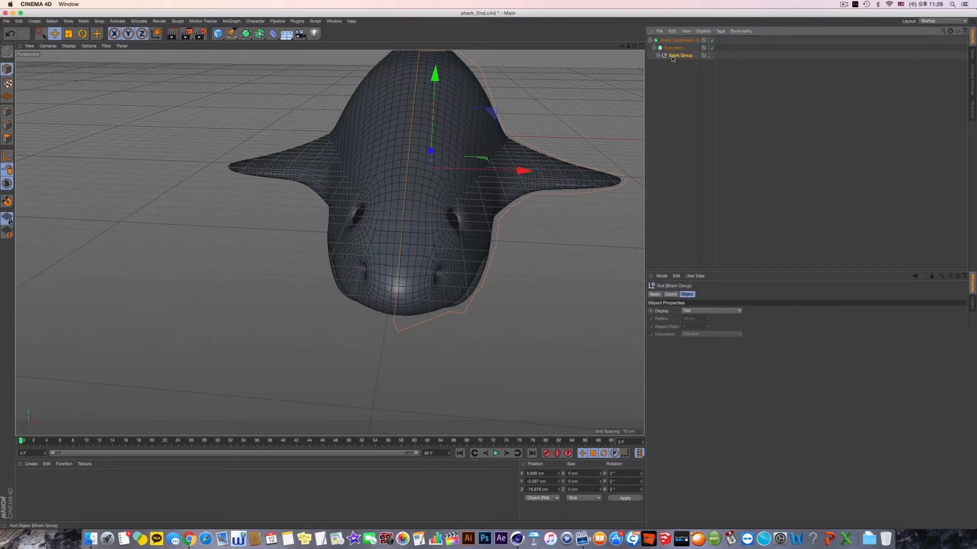
double_click(677, 48)
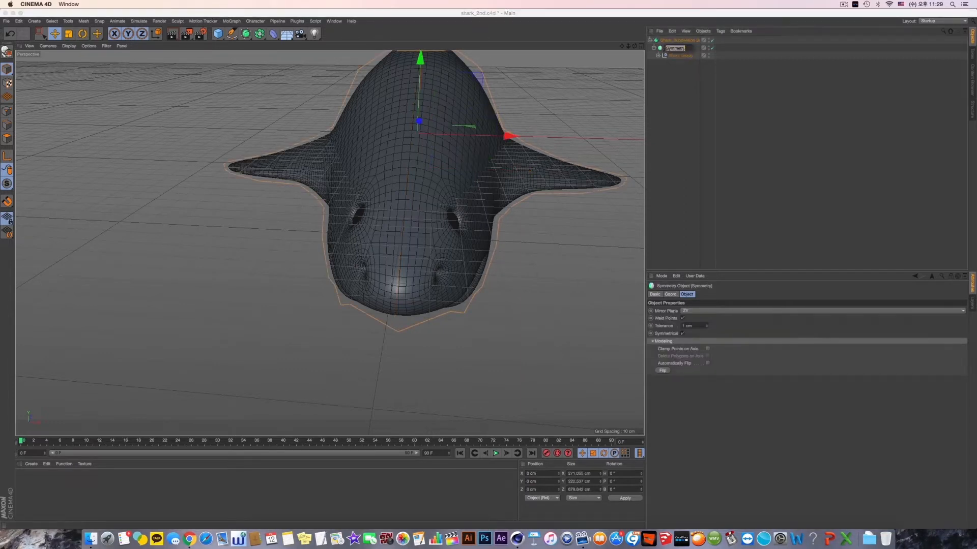
type("Shark Symmetry")
key("Return")
left_click(685, 100)
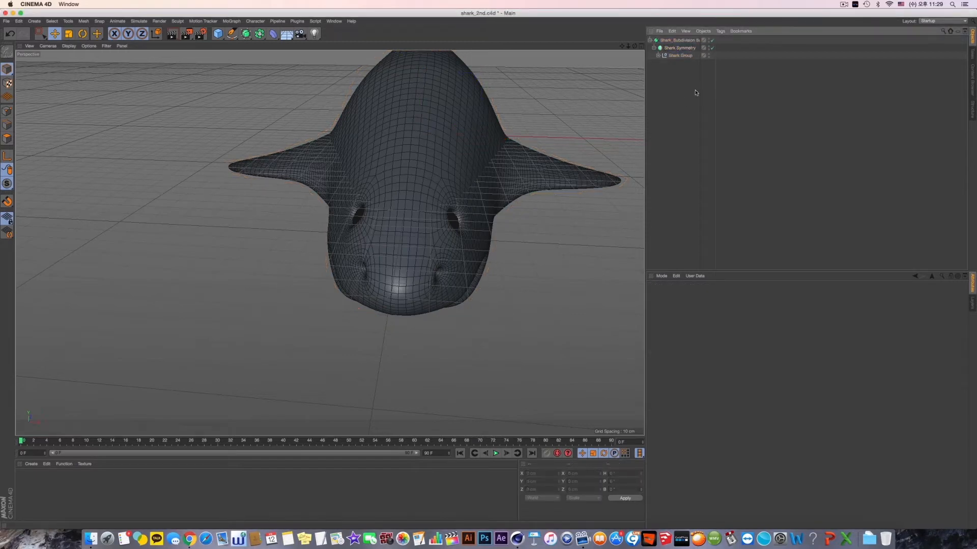
left_click(668, 55)
left_click(689, 100)
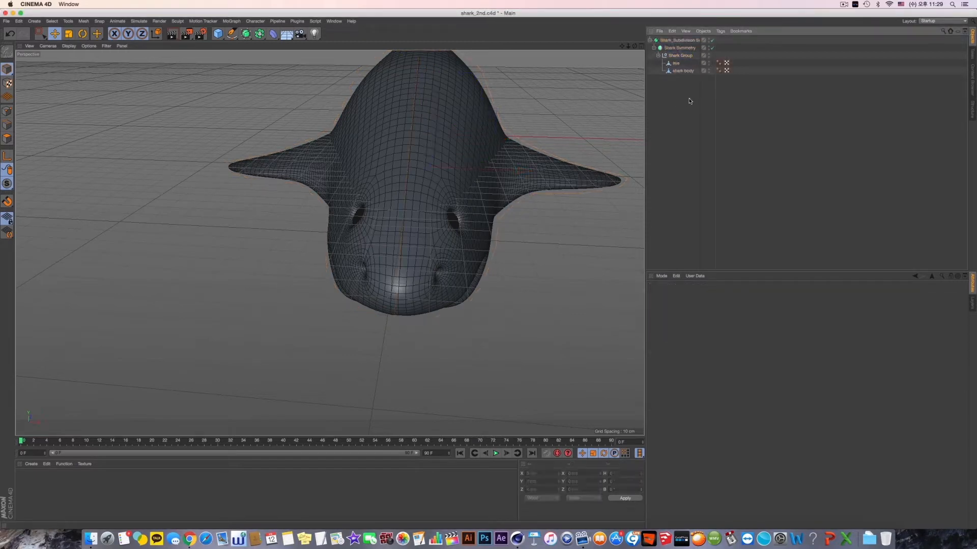
- Render a preview of the smoothed shark in the viewport and examine its head and mouth from the side and below
left_click_drag(452, 149, 403, 180, "alt")
scroll(403, 180, "down", 10)
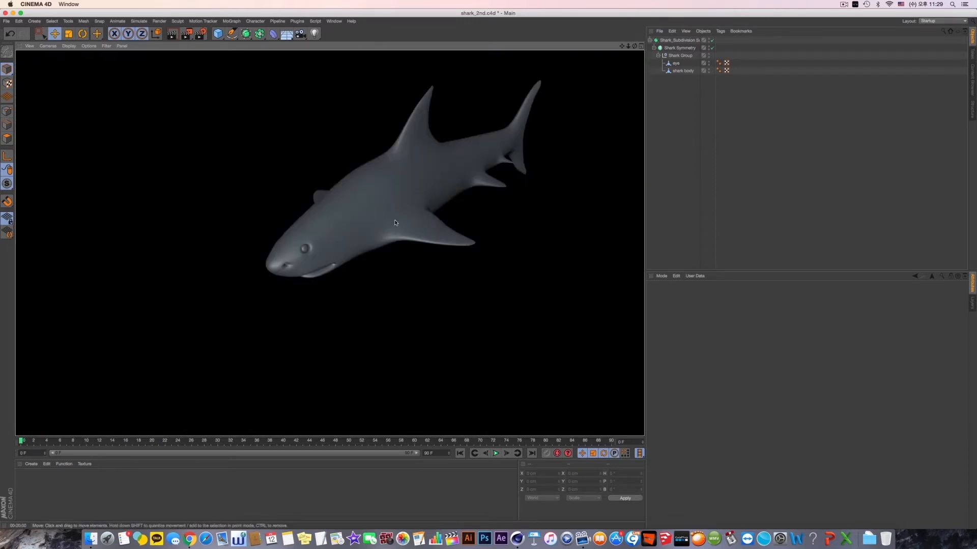
left_click_drag(408, 216, 422, 203, "alt")
scroll(249, 279, "up", 10)
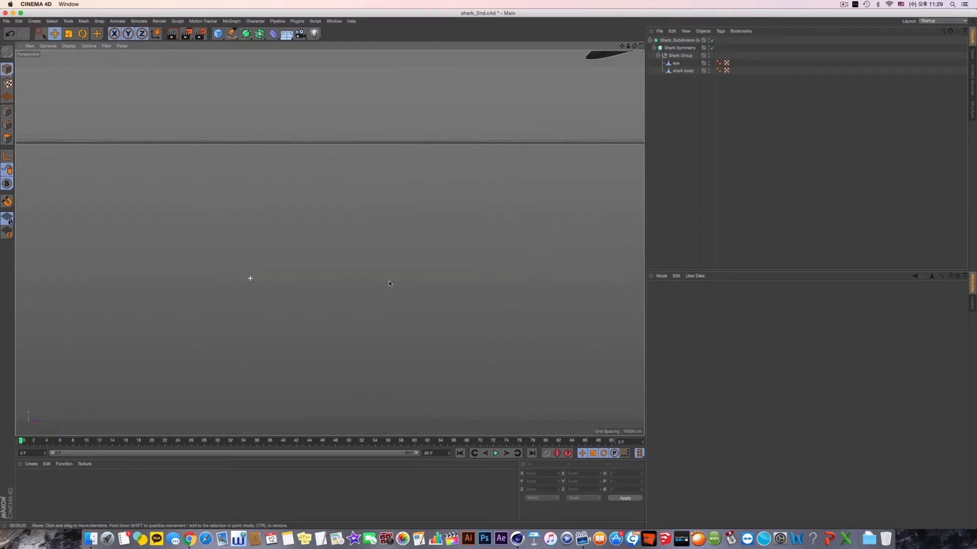
scroll(438, 261, "down", 10)
middle_click_drag(577, 248, 390, 277, "alt")
left_click_drag(390, 277, 418, 250, "alt")
right_click_drag(327, 284, 419, 300, "alt")
mouse_move(394, 290)
left_mouse_down("alt")
mouse_move(418, 275)
mouse_move(383, 280)
mouse_move(406, 281)
left_mouse_up("alt")
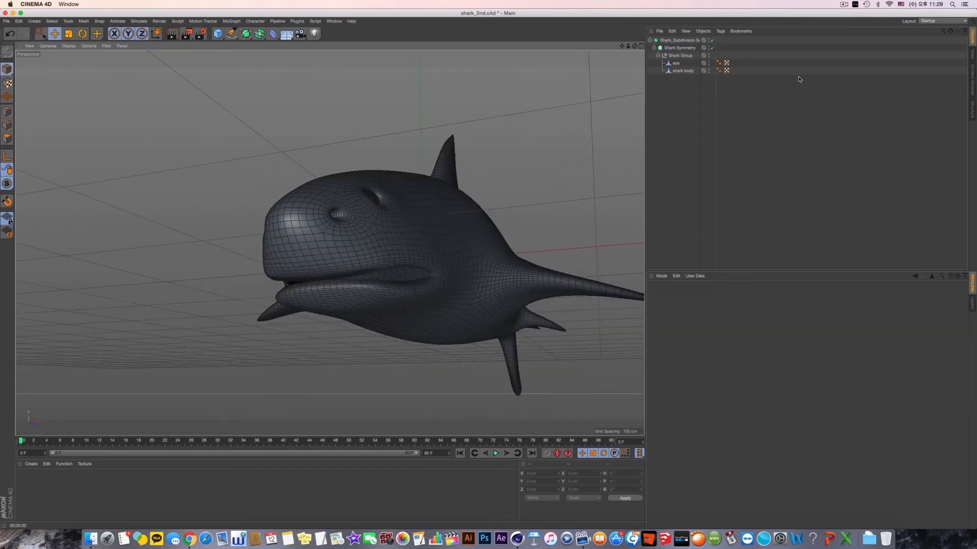
- Select the shark body and turn off the Subdivision Surface and Shark Symmetry generators
left_click(712, 48)
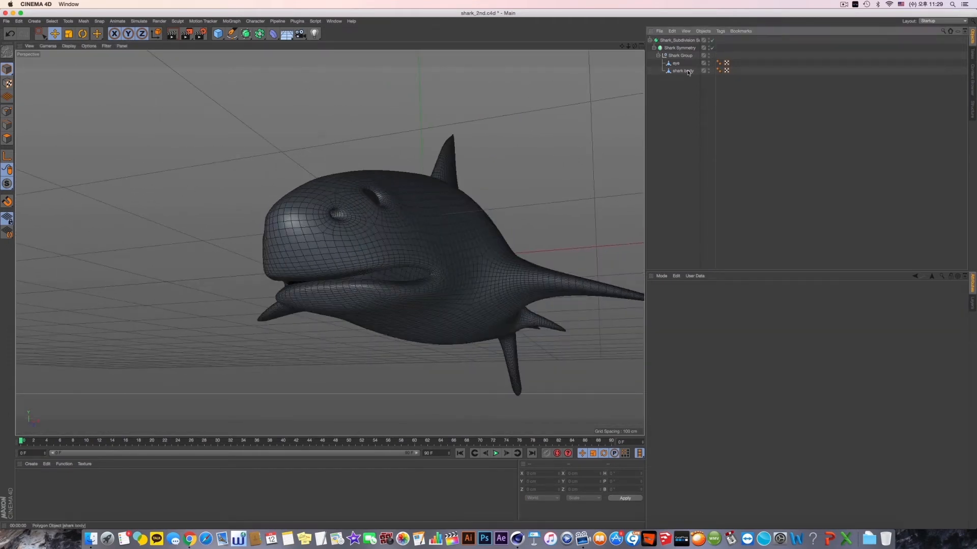
left_click(684, 71)
left_click(712, 40)
left_click(713, 48)
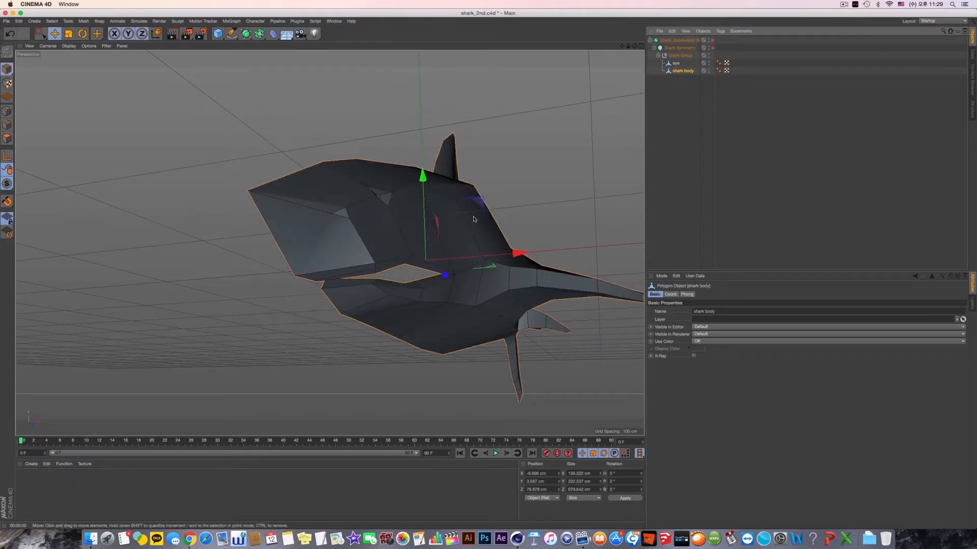
- In point mode, select the lower jaw's front centreline point and lower it slightly, to about Y -42 cm and Z -162 cm
left_click_drag(417, 216, 128, 109, "alt")
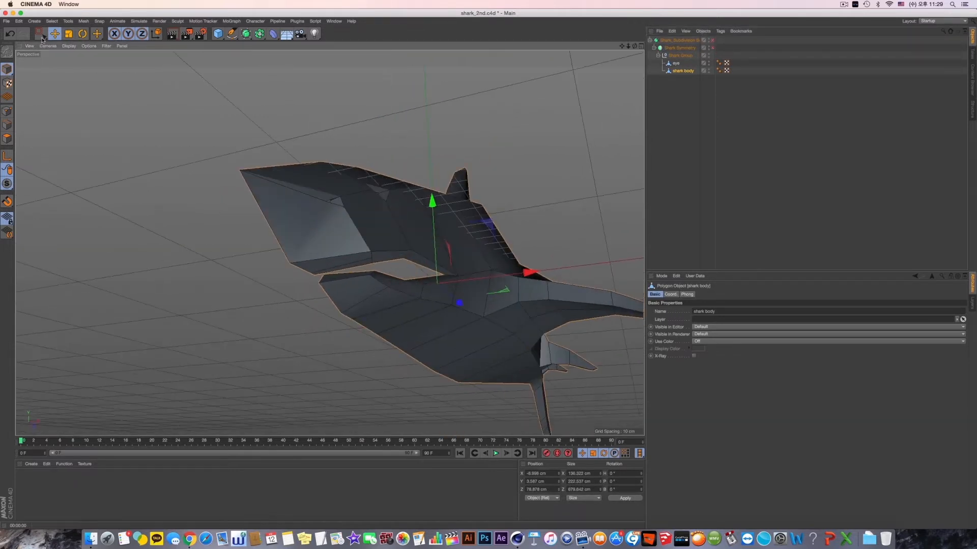
left_click(43, 39)
left_click(8, 111)
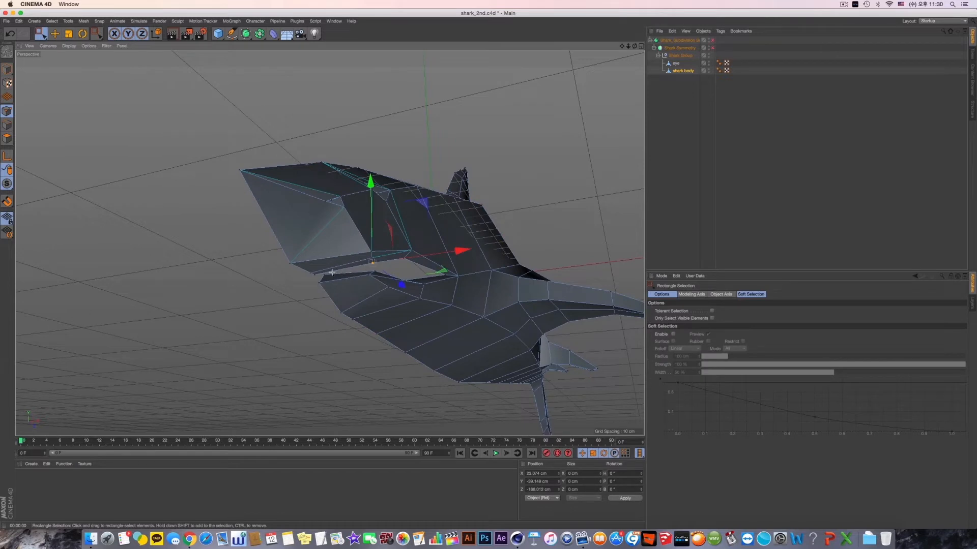
mouse_move(332, 273)
left_mouse_down()
mouse_move(323, 289)
mouse_move(324, 279)
left_mouse_up()
left_click_drag(339, 301, 321, 221, "alt")
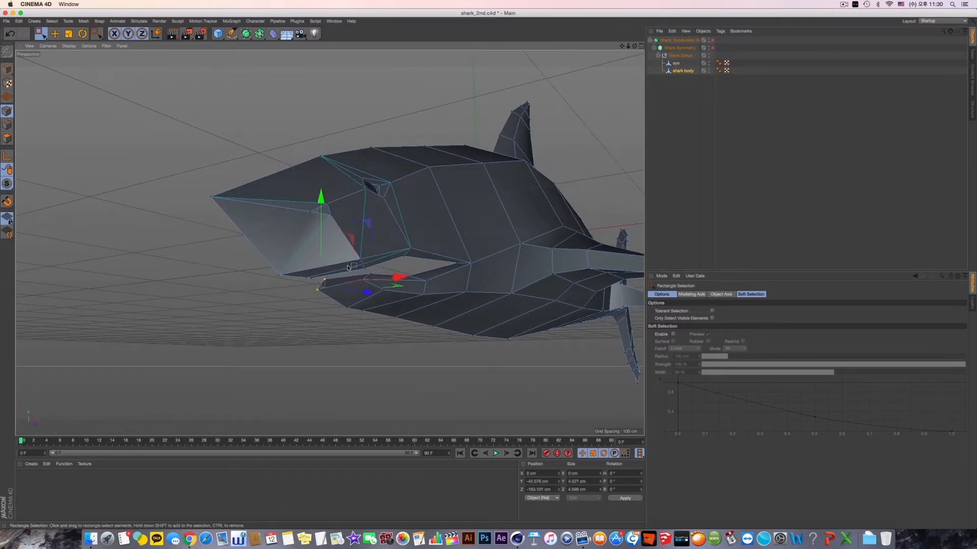
left_click_drag(355, 266, 335, 281, "alt")
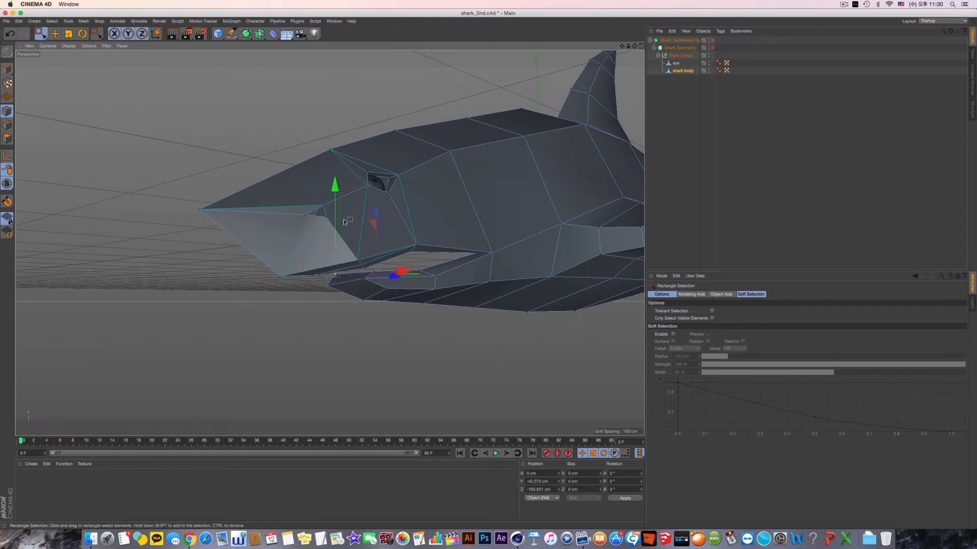
left_click_drag(338, 199, 338, 202)
left_click_drag(373, 256, 408, 259, "alt")
left_click_drag(241, 283, 254, 281)
left_click_drag(421, 294, 325, 250, "alt")
left_click_drag(411, 262, 310, 268, "alt")
middle_click_drag(310, 267, 343, 268, "alt")
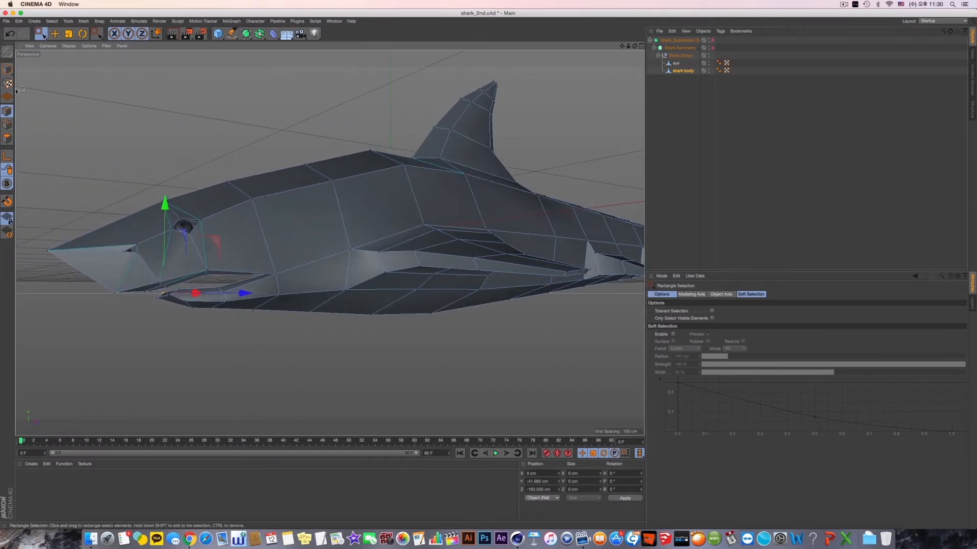
- Switch to model mode with the Move tool and view the low-poly shark's side profile
left_click(7, 69)
key("e")
middle_click_drag(310, 165, 348, 175, "alt")
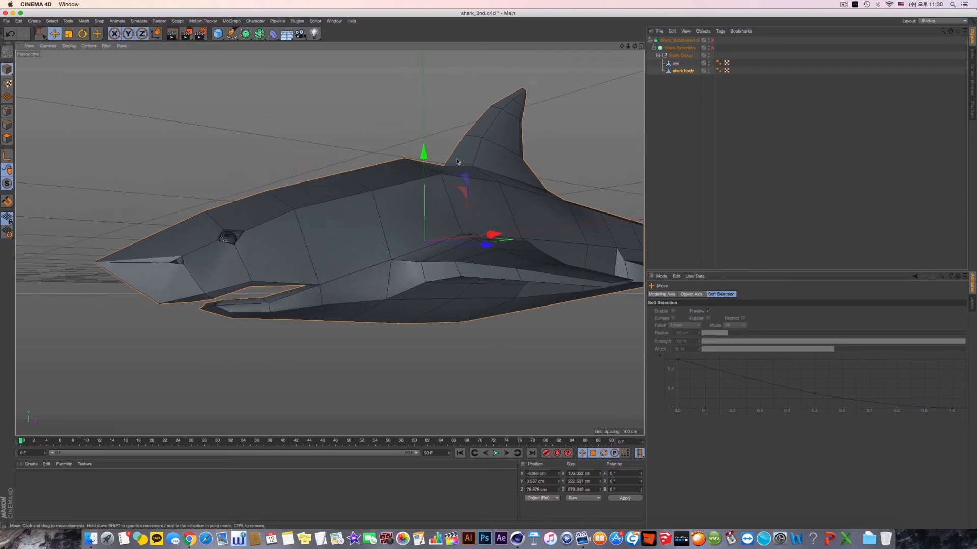
- Switch to Finder, preview the shark reference images, open the smiling cartoon shark picture, and return to Cinema 4D
key("super+Tab")
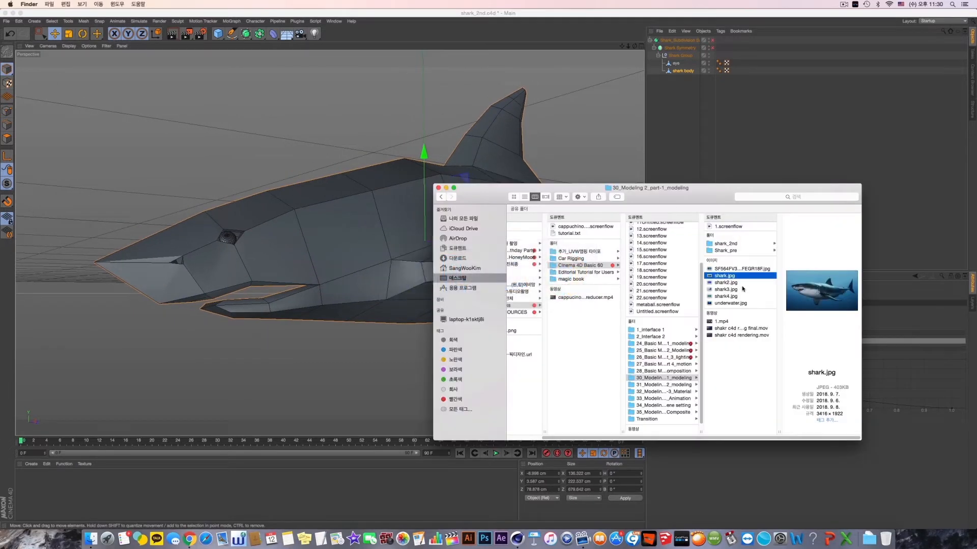
left_click(734, 283)
left_click(731, 289)
left_click(730, 296)
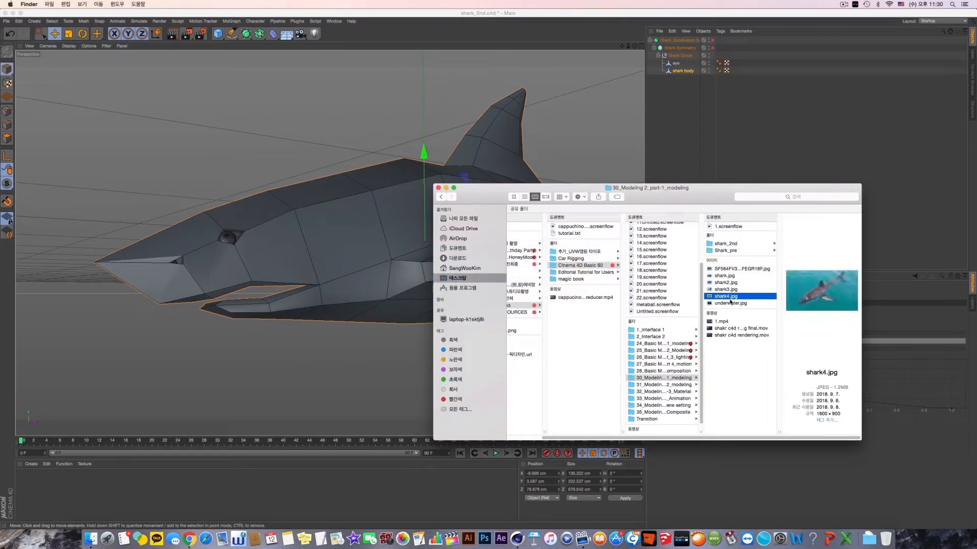
left_click(730, 303)
left_click(728, 270)
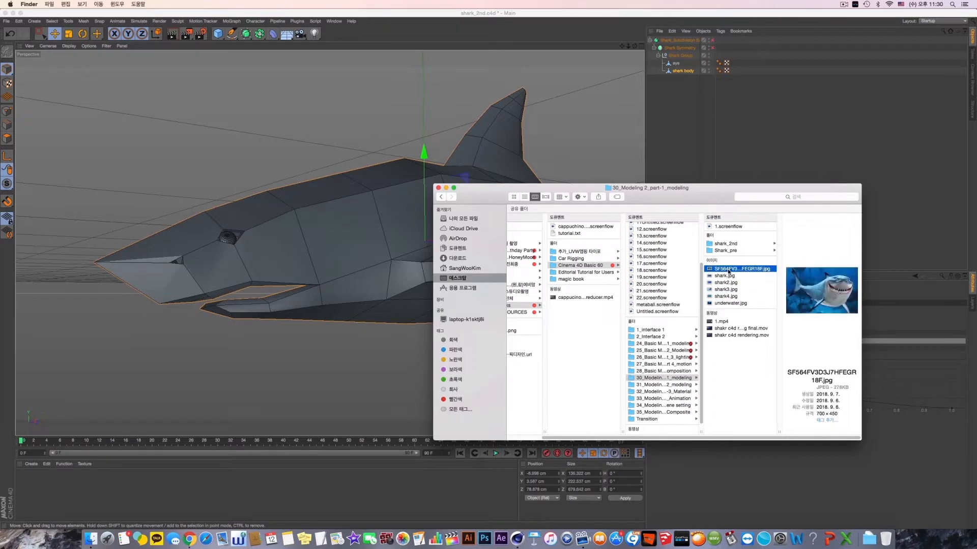
double_click(729, 270)
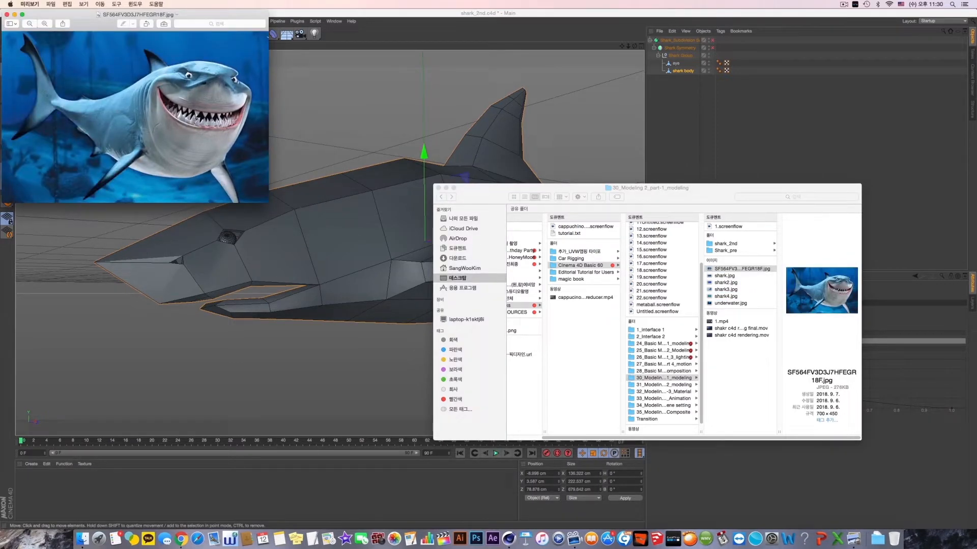
key("super+q")
left_click(454, 33)
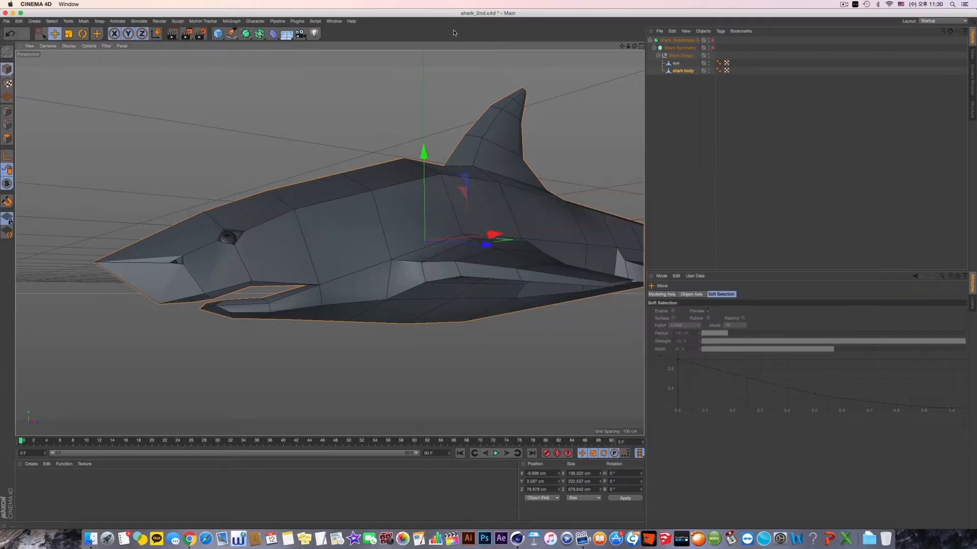
- Return to point mode with Rectangle Selection, and turn Shark Symmetry and the Subdivision Surface back on
middle_click_drag(422, 187, 421, 205, "alt")
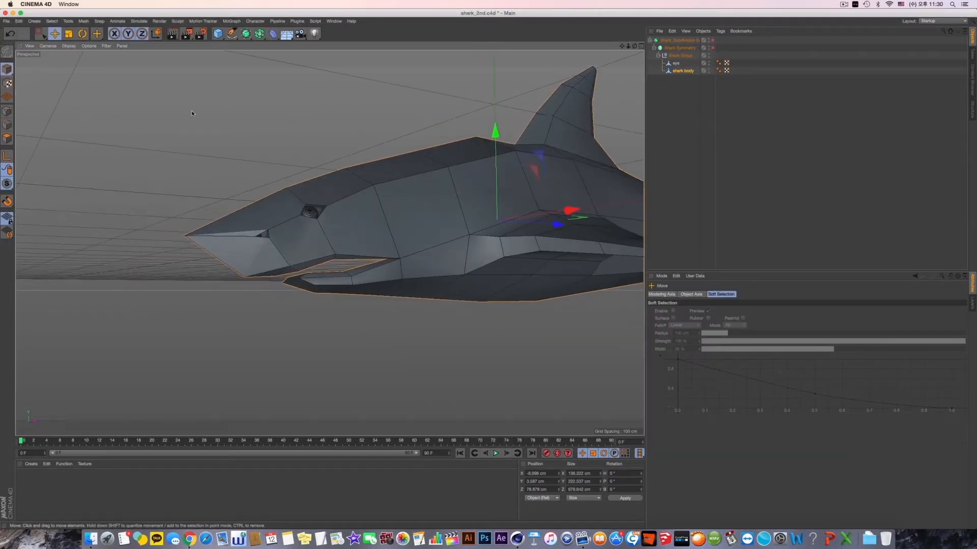
left_click(38, 34)
left_click(7, 111)
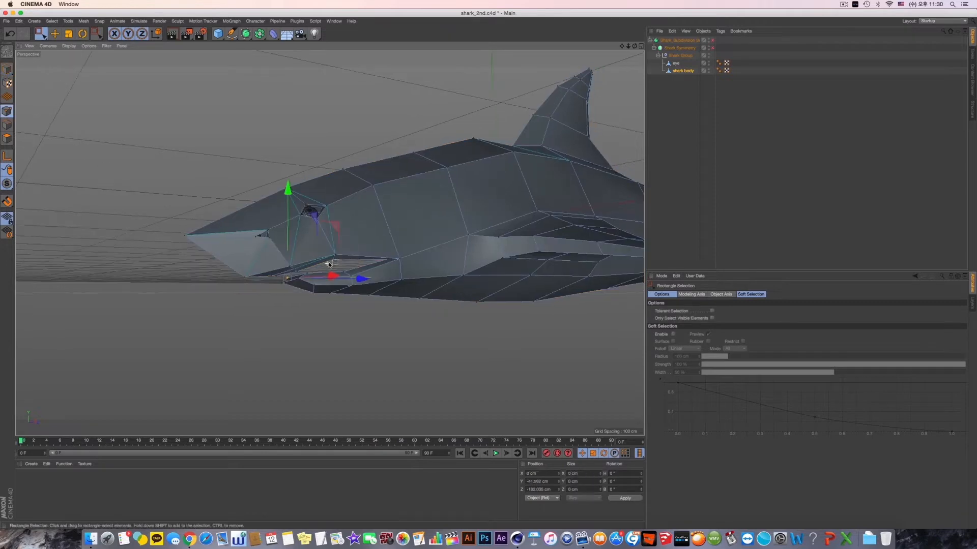
left_click_drag(307, 262, 329, 261, "alt")
left_click(712, 48)
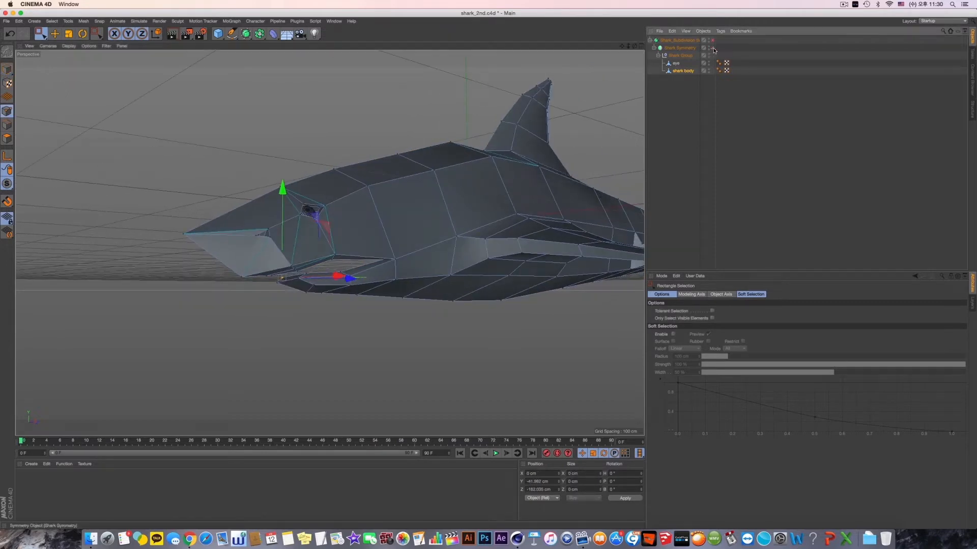
left_click(712, 40)
left_click_drag(493, 181, 447, 198, "alt")
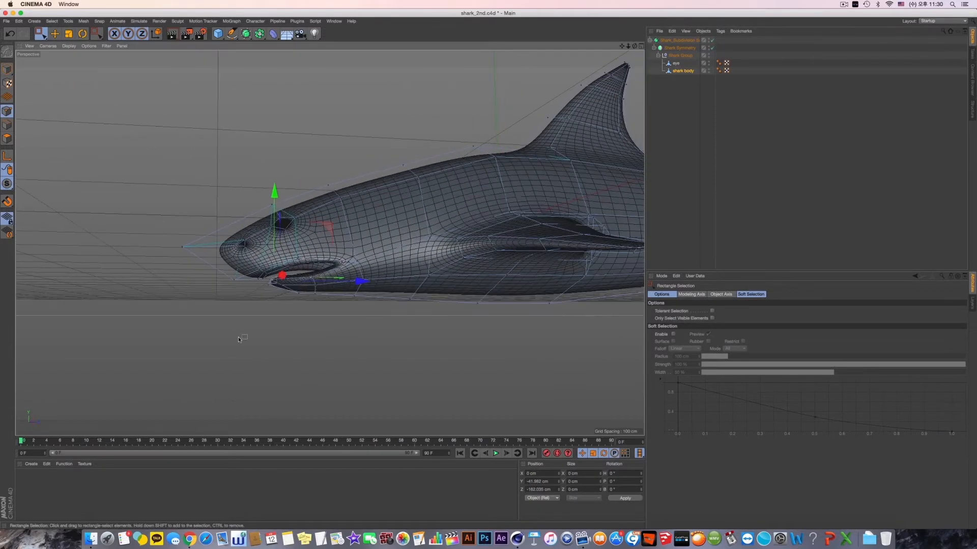
- In the Right view, select the points at the tip of the lower jaw and move them back to about Z -160 cm
middle_click(323, 275)
middle_click(249, 322)
middle_click_drag(249, 321, 396, 320, "alt")
right_click_drag(483, 352, 511, 351, "alt")
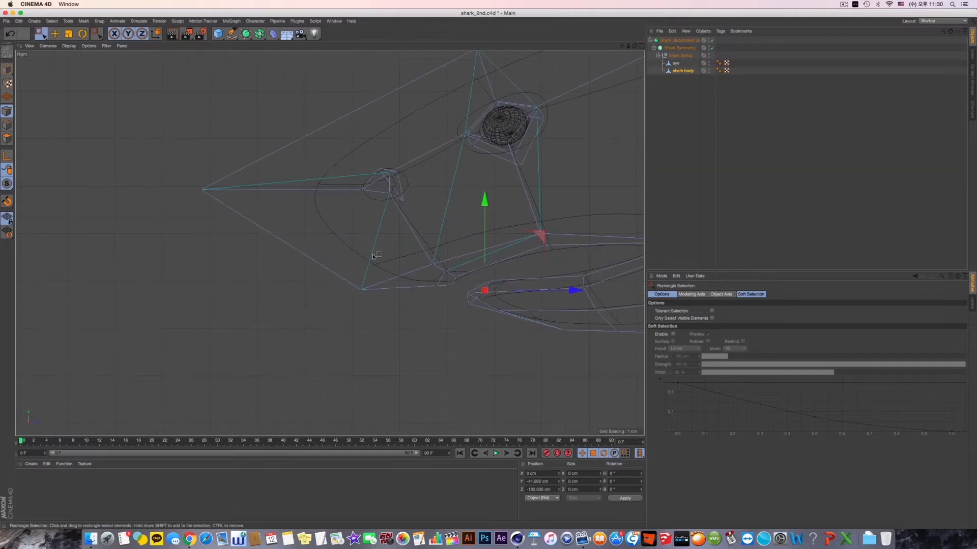
left_click_drag(463, 276, 540, 340)
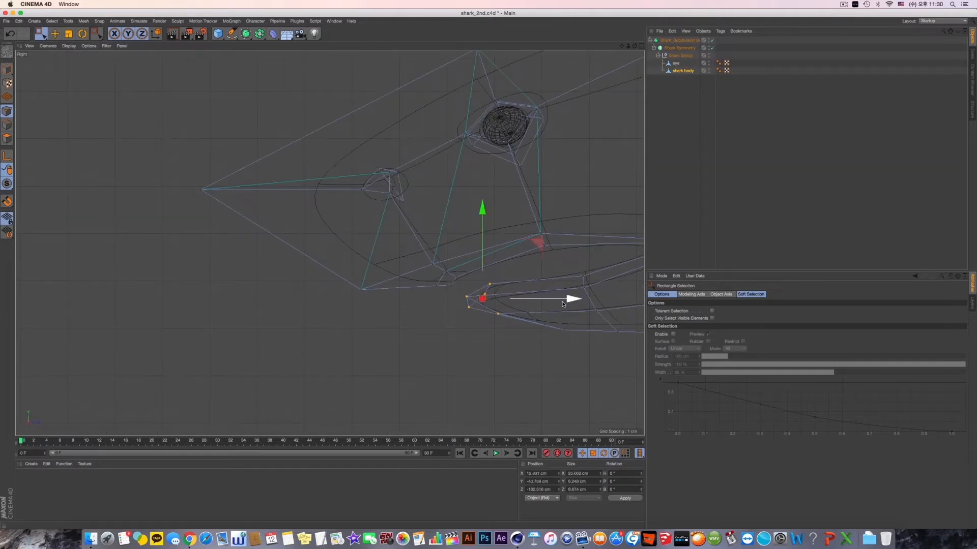
middle_click(236, 221)
middle_click(236, 221)
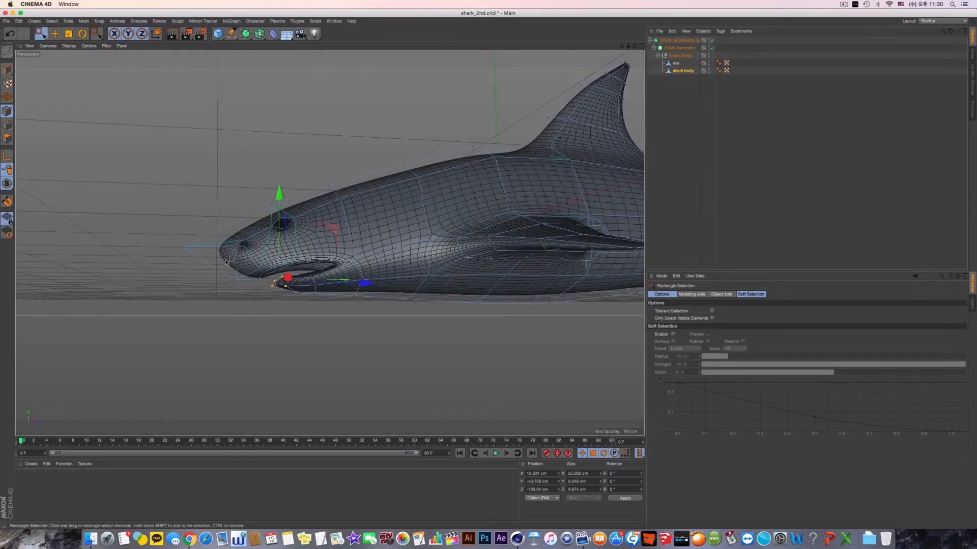
- Switch to model mode with the Scale tool and examine the smoothed head and jaw in the perspective and orthographic views
left_click_drag(277, 247, 307, 267, "alt")
middle_click_drag(304, 258, 275, 252, "alt")
left_click_drag(275, 252, 266, 255, "alt")
left_click(7, 70)
left_click(68, 34)
left_click_drag(209, 151, 334, 259, "alt")
middle_click(316, 246)
middle_click(213, 334)
middle_click(214, 334)
middle_click(255, 159)
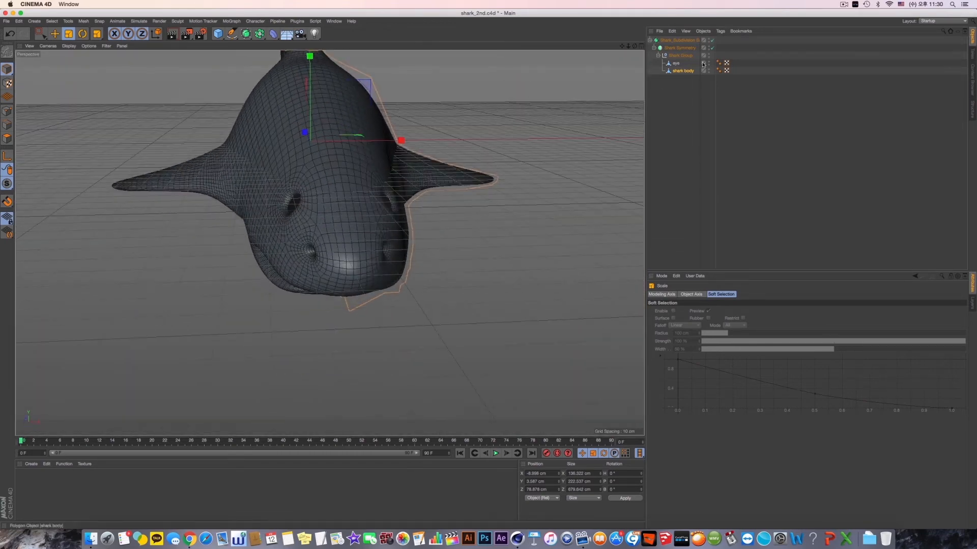
- Turn off both generators and select the points at the outer side of the shark body's lower jaw in point mode
left_click_drag(711, 48, 712, 40)
left_click(682, 70)
left_click_drag(368, 263, 331, 244, "alt")
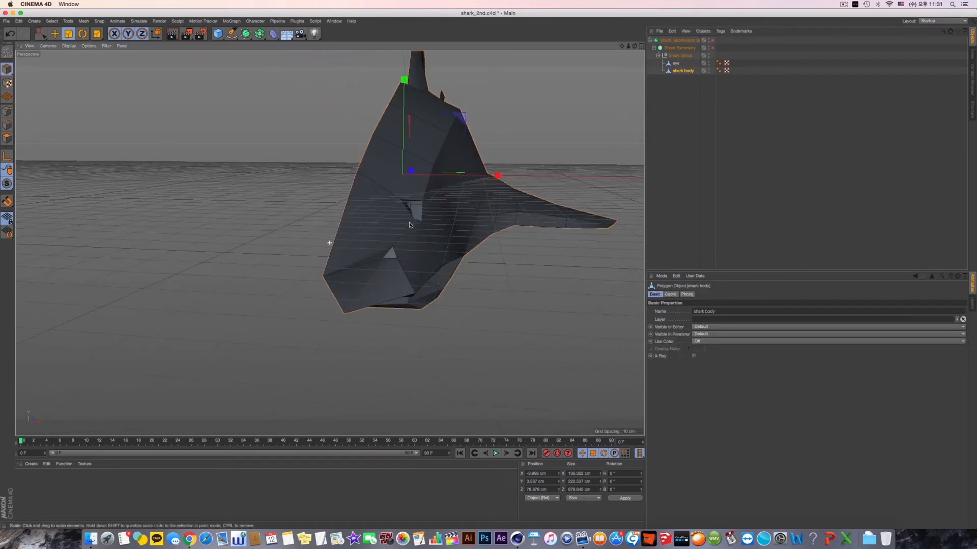
scroll(410, 253, "up", 4)
left_click(6, 111)
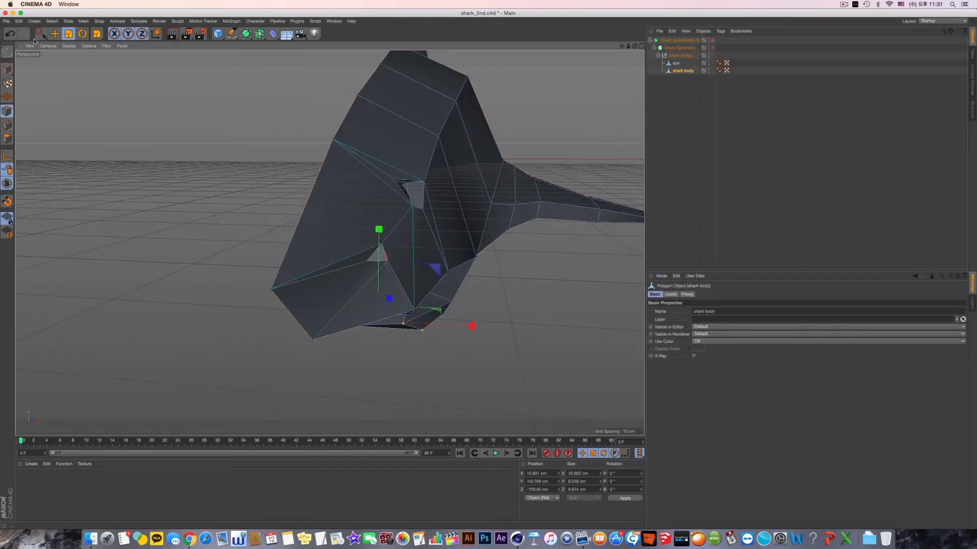
left_click(41, 34)
mouse_move(503, 359)
left_mouse_down("alt")
mouse_move(495, 346)
mouse_move(505, 362)
left_mouse_up("alt")
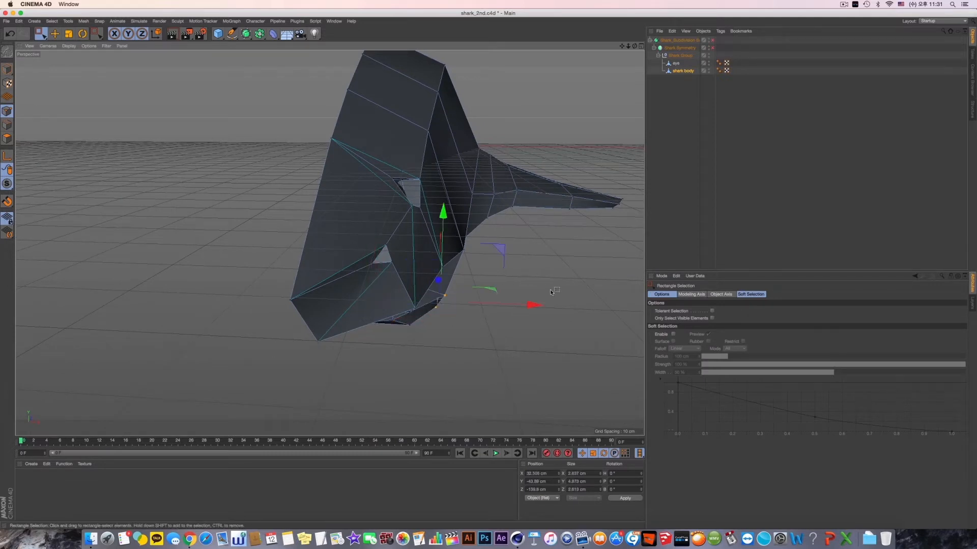
- Turn Shark Symmetry and the Subdivision Surface back on, and undo the last change to the shark body
left_click(713, 48)
left_click(712, 41)
left_click_drag(542, 199, 445, 312, "alt")
key("super+z")
- Limit Rectangle Selection to visible elements only and select the centreline points at the front of the lower lip
left_click(711, 317)
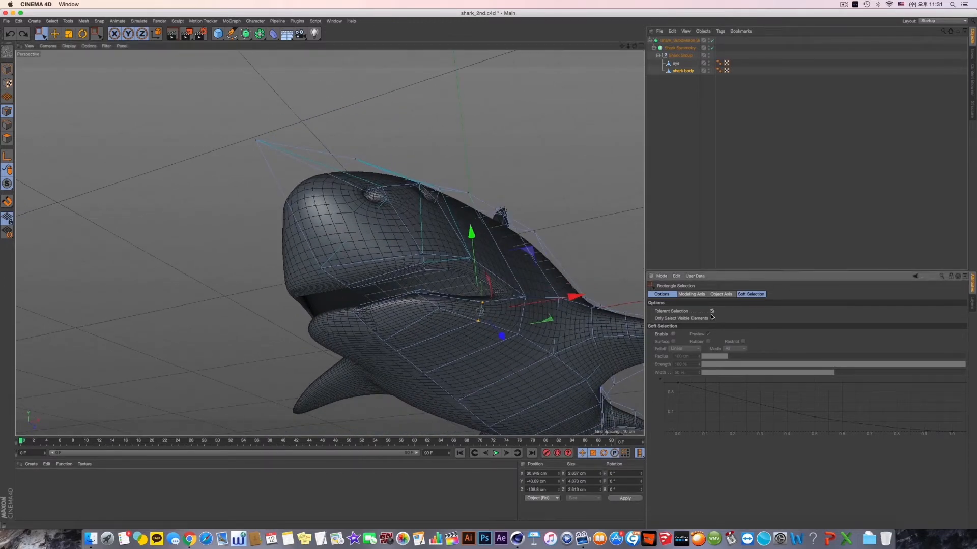
left_click_drag(467, 320, 464, 322, "alt")
left_click_drag(423, 307, 453, 326)
left_click_drag(462, 329, 467, 331, "alt")
left_click_drag(467, 290, 446, 235, "alt")
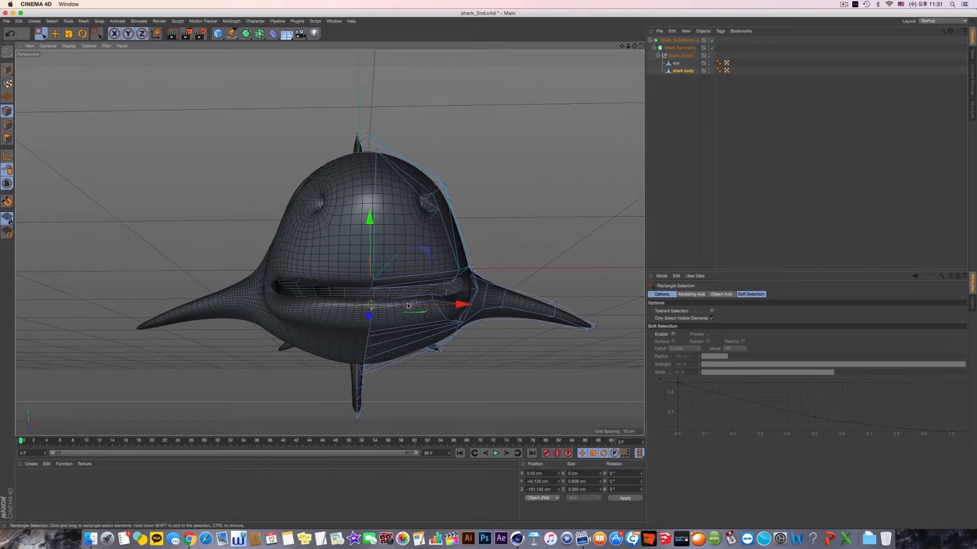
- Select the point at the outer corner of the shark body's mouth and move it outward to about X 37.3 cm
left_click_drag(408, 305, 456, 314, "alt")
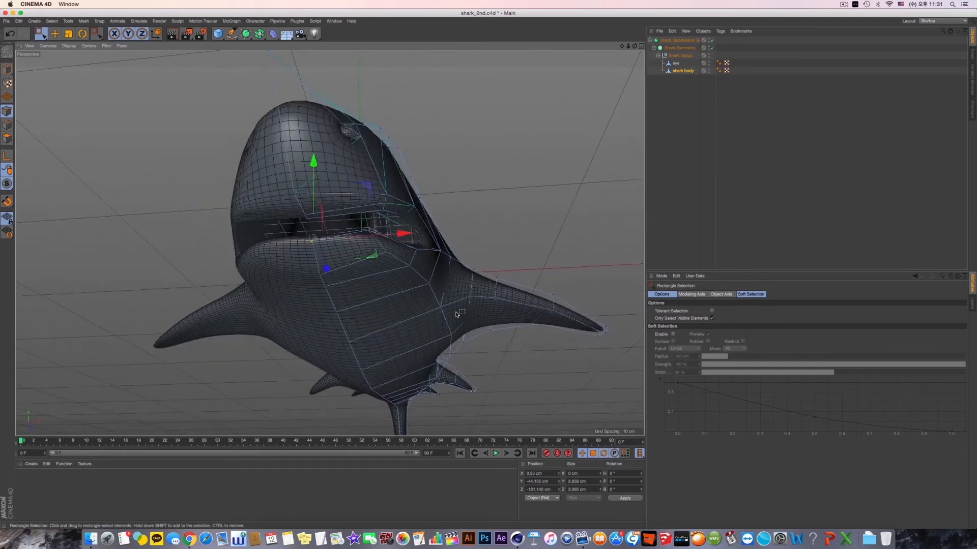
left_click_drag(402, 271, 419, 260, "shift")
left_click_drag(454, 269, 459, 290, "alt")
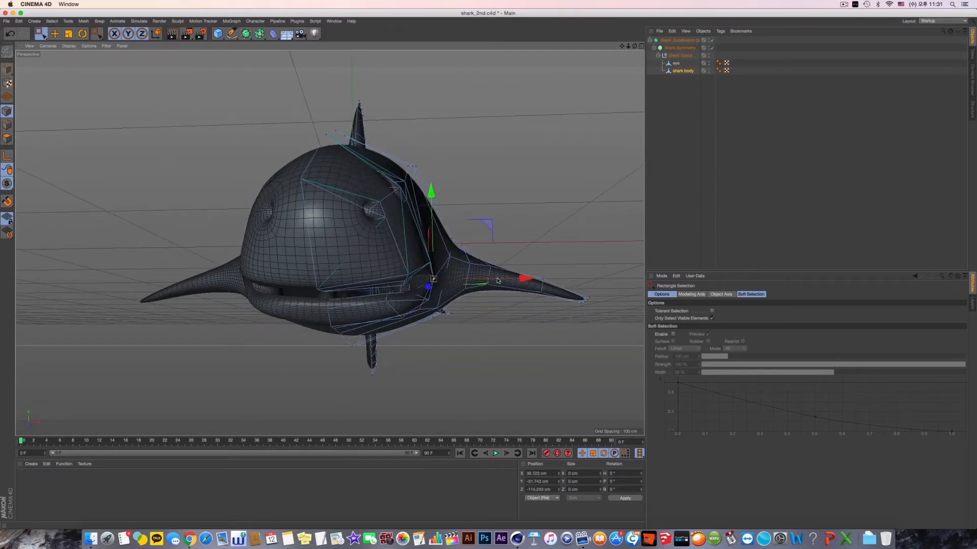
left_click_drag(497, 280, 446, 286, "alt")
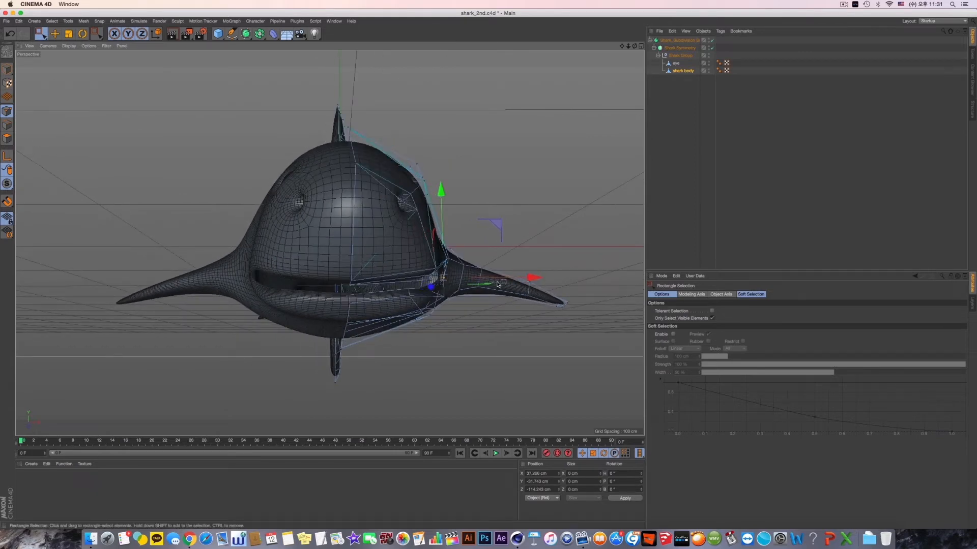
left_click_drag(498, 284, 469, 326, "alt")
- Select the centreline points at the tip of the snout, lower them slightly, and clear the selection
left_click_drag(330, 356, 402, 389)
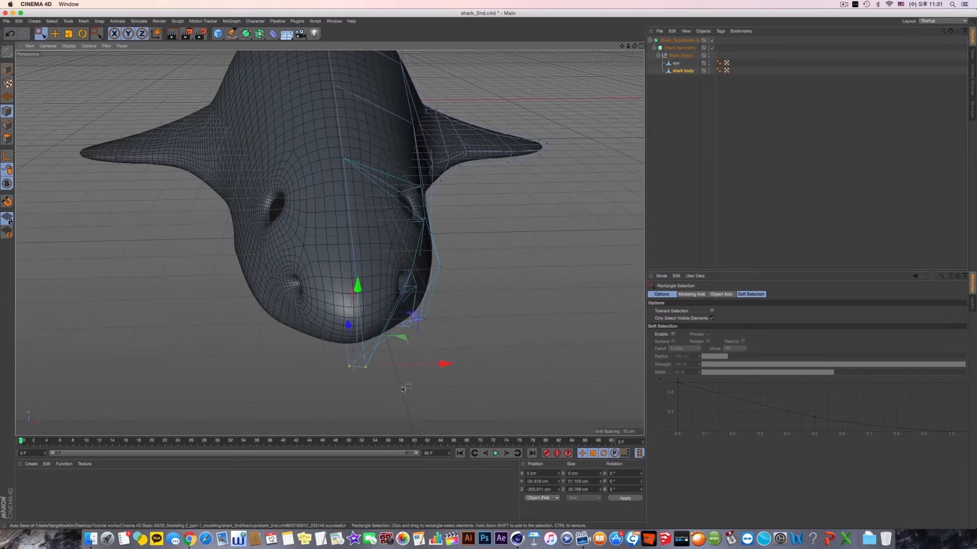
left_click_drag(359, 304, 358, 311)
left_click_drag(371, 350, 412, 285, "alt")
left_click(478, 238)
- Turn off Shark Symmetry and the Subdivision Surface, keeping the shark body as the active object
scroll(472, 264, "down", 8)
left_click(713, 48)
left_click(712, 41)
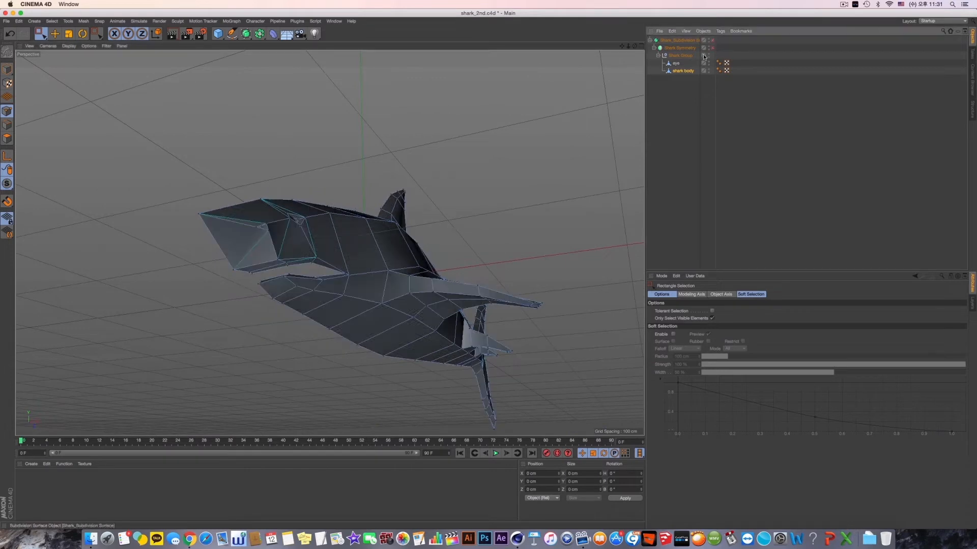
left_click(682, 70)
- Select the centreline point under the upper lip, and select the lip's front inner edge in edge mode
right_click_drag(263, 240, 341, 261, "alt")
left_click_drag(341, 260, 298, 283, "alt")
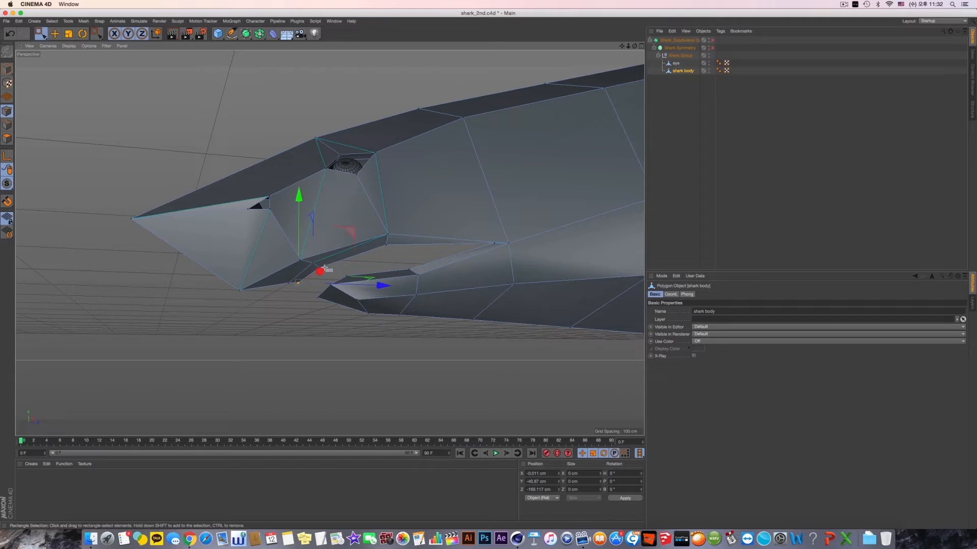
left_click_drag(330, 271, 245, 196, "alt")
left_click_drag(315, 253, 315, 246, "alt")
right_click_drag(234, 330, 324, 310, "alt")
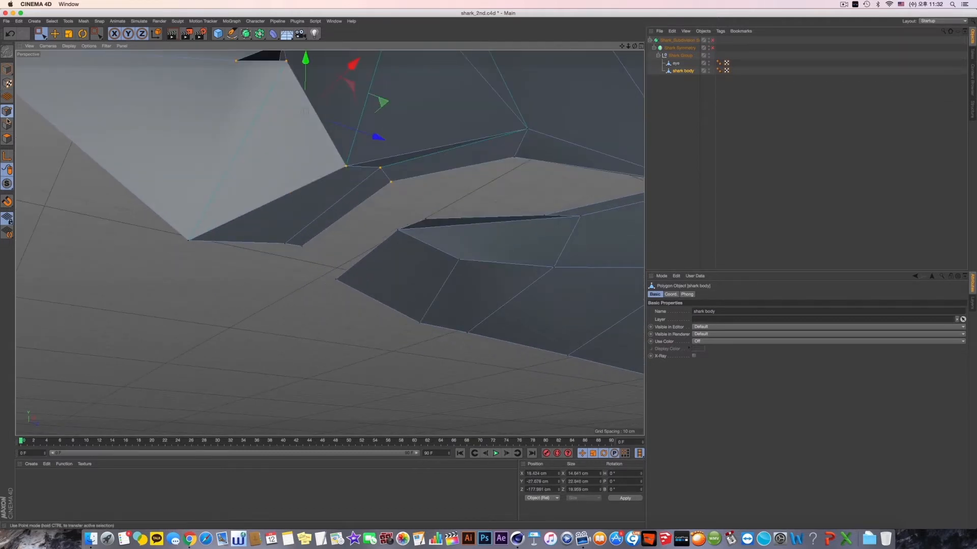
- Try melting the inner edge that runs across the front of the upper lip, and turn both generators on
left_click(55, 35)
left_click(336, 216)
right_click(291, 281)
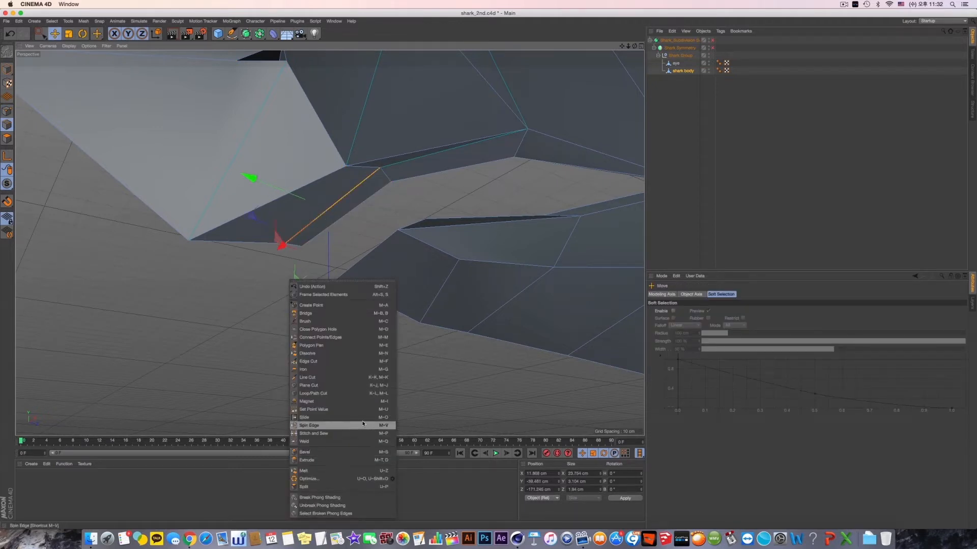
left_click(365, 473)
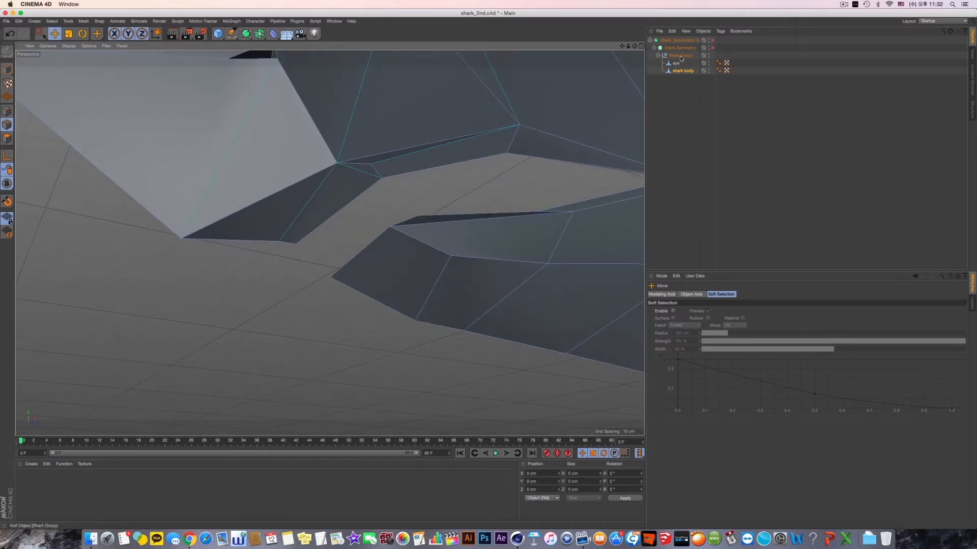
left_click(713, 48)
left_click(712, 40)
- Undo the generator changes and the melting of the upper lip edge
mouse_move(515, 149)
left_mouse_down("alt")
mouse_move(513, 162)
mouse_move(528, 120)
mouse_move(516, 144)
left_mouse_up("alt")
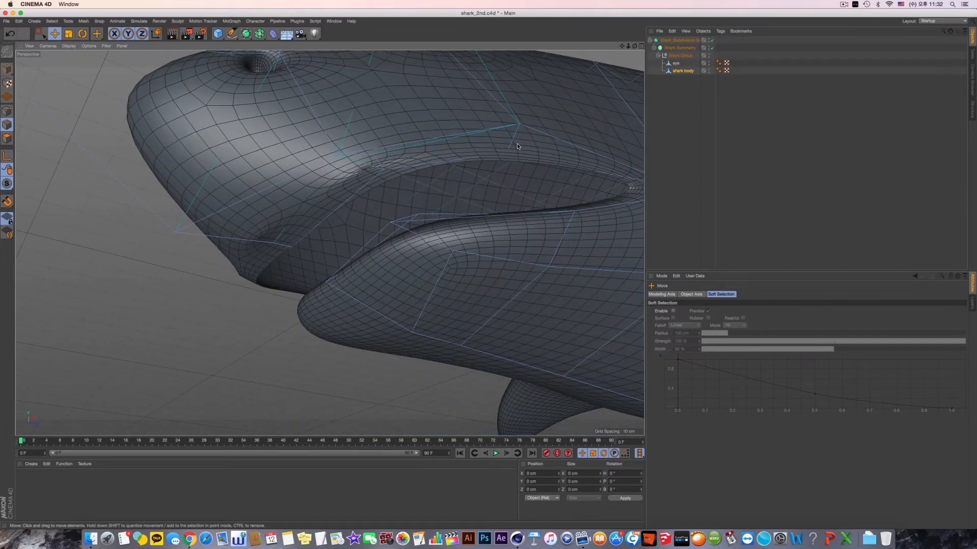
key("super+z")
key("super+z")
key("super+z")
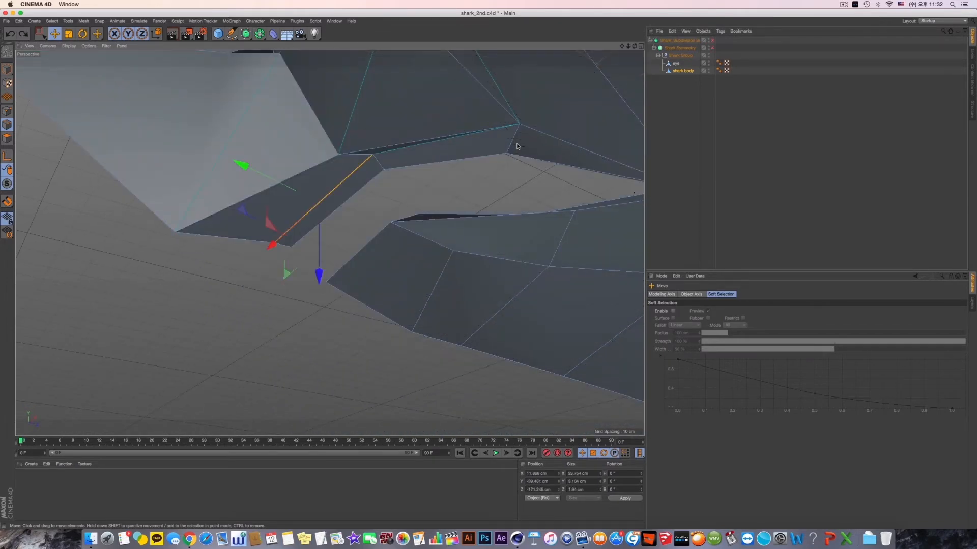
- Compare the upper lip with the generators on and off, leaving the smoothed mirrored shark displayed
left_click(712, 40)
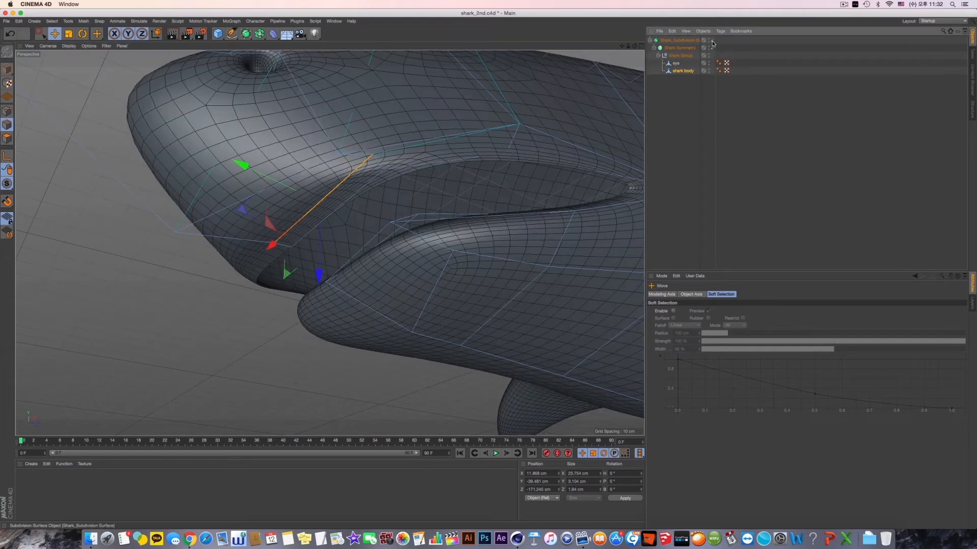
left_click(712, 40)
scroll(428, 157, "up", 5)
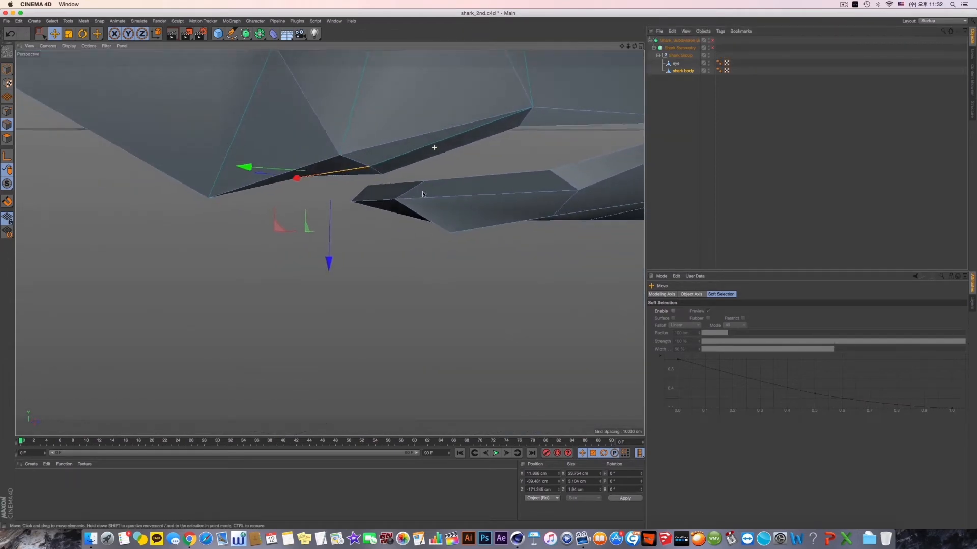
left_click_drag(422, 193, 319, 143, "alt")
key("super+z")
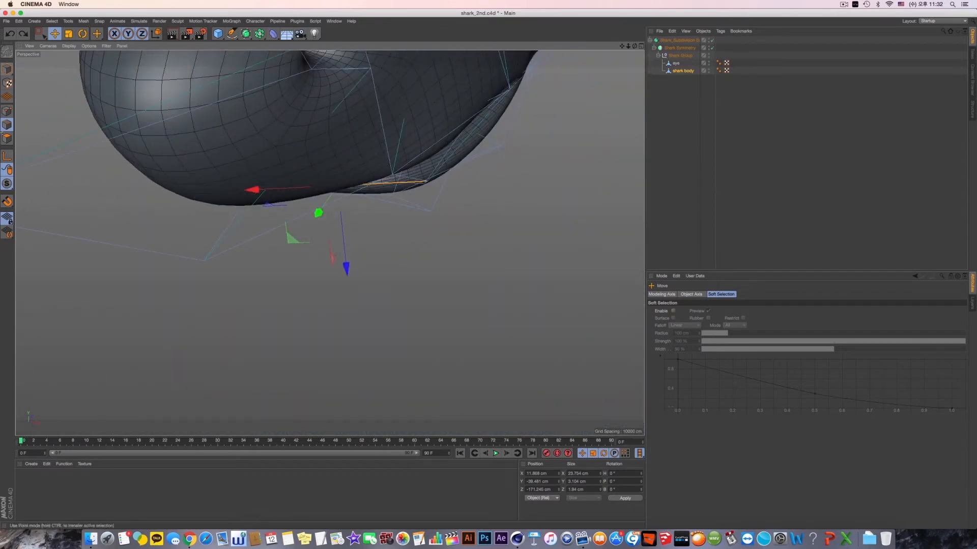
- Select the two upper lip points at the side of the mouth and raise them 2.54 cm
left_click(44, 39)
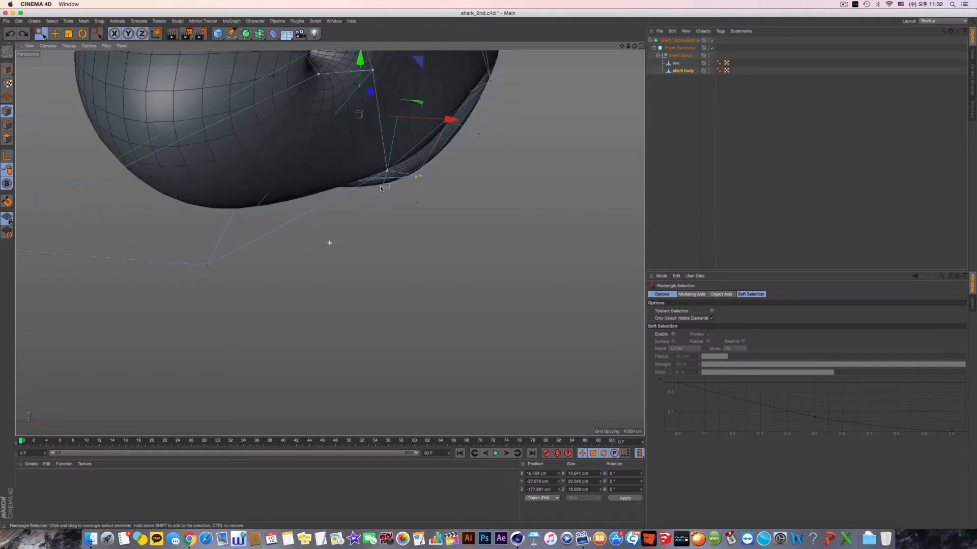
left_click_drag(329, 242, 397, 240, "alt")
scroll(362, 206, "down", 8)
left_click_drag(301, 242, 298, 314, "alt")
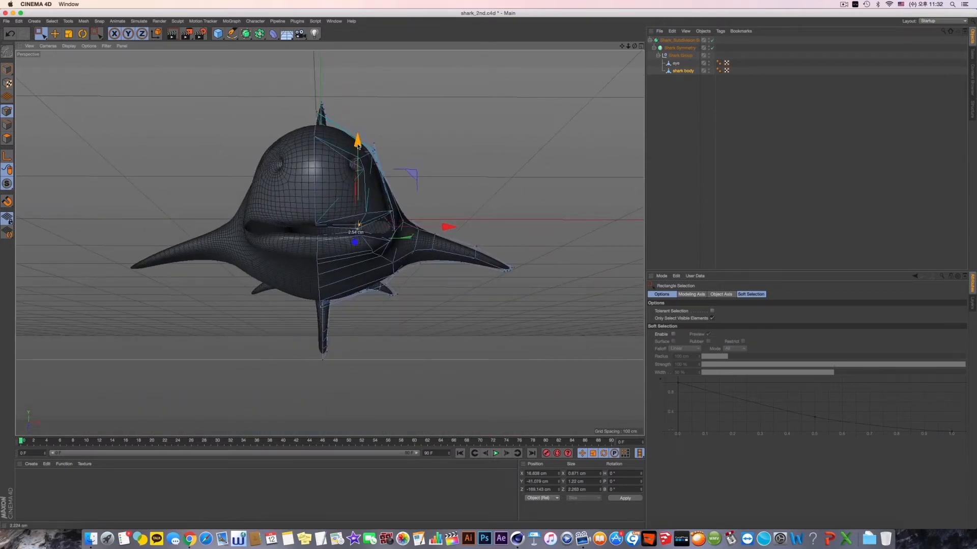
left_click_drag(377, 263, 326, 246, "alt")
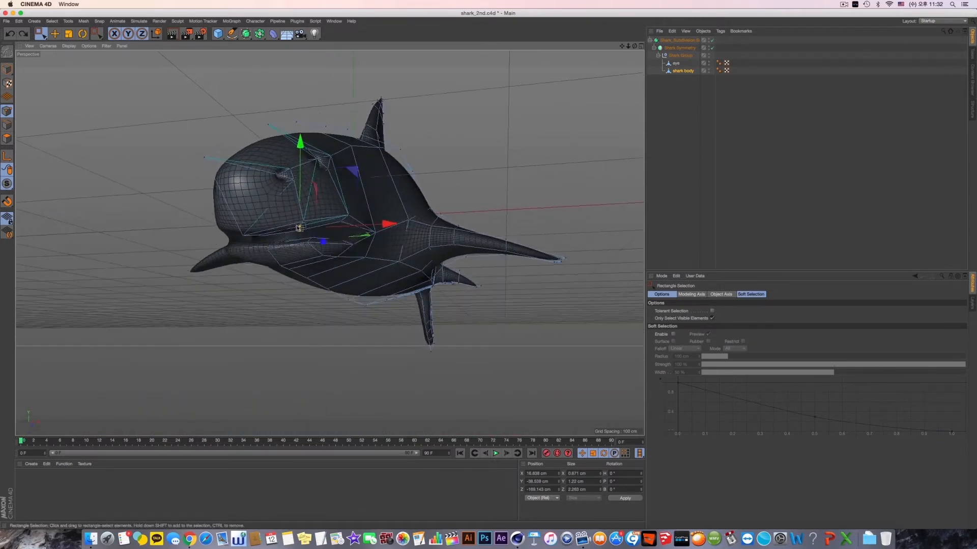
scroll(325, 218, "up", 8)
left_click_drag(382, 216, 348, 186, "alt")
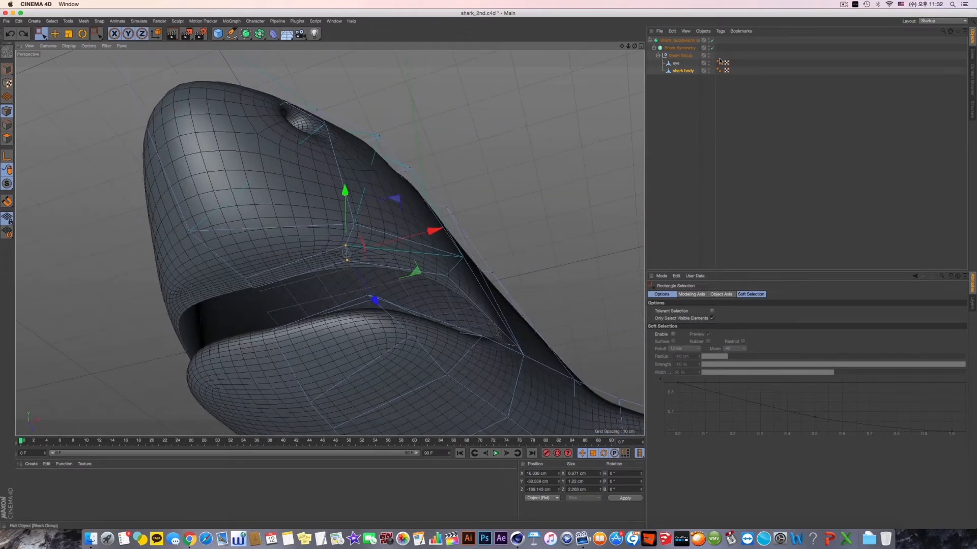
- Turn off both generators and select the inner upper lip polygons with Live Selection in polygon mode
left_click_drag(713, 48, 713, 40)
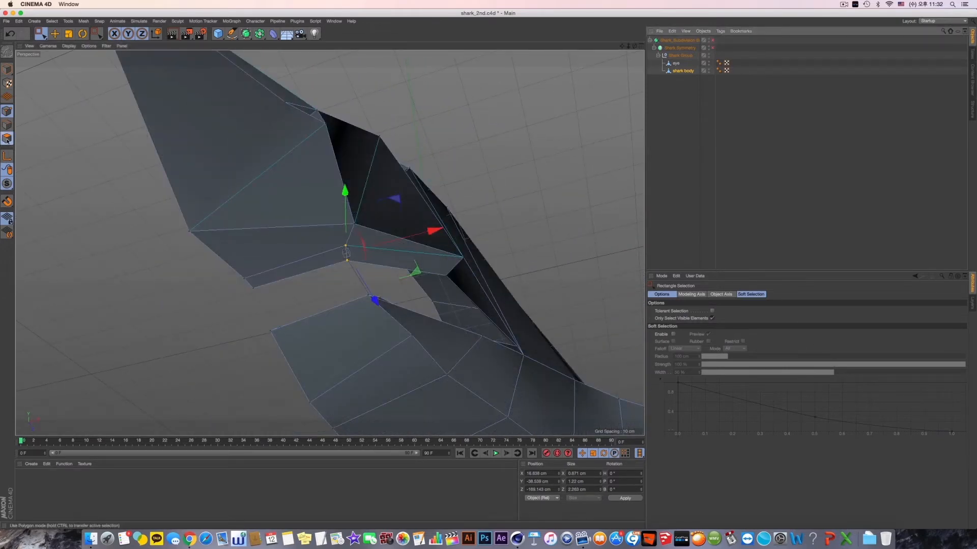
left_click_drag(39, 40, 67, 44)
mouse_move(324, 261)
left_mouse_down()
mouse_move(401, 276)
mouse_move(329, 242)
left_mouse_up()
left_click(326, 255, "shift")
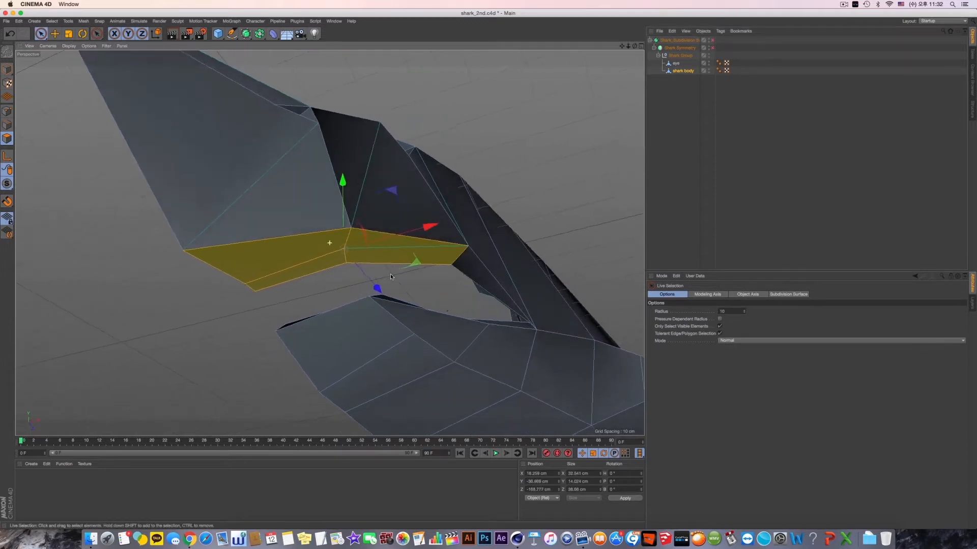
- Extend the polygon selection around the mouth corner and along the inner lower lip
left_click_drag(424, 278, 383, 264, "alt")
left_click(439, 264, "shift")
left_click_drag(438, 278, 436, 310, "alt")
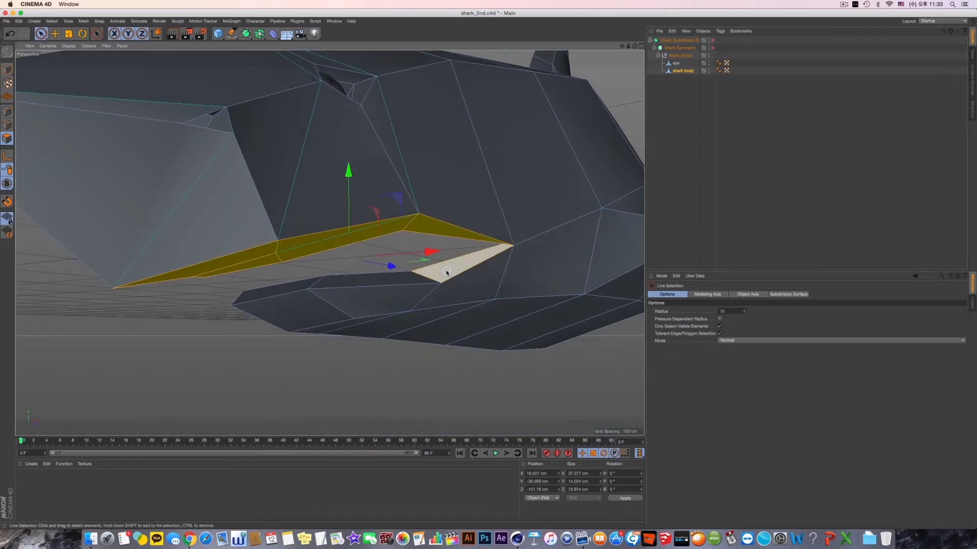
mouse_move(447, 271)
left_mouse_down("shift")
mouse_move(303, 278)
mouse_move(418, 259)
mouse_move(407, 252)
mouse_move(291, 265)
left_mouse_up("shift")
scroll(368, 255, "up", 3)
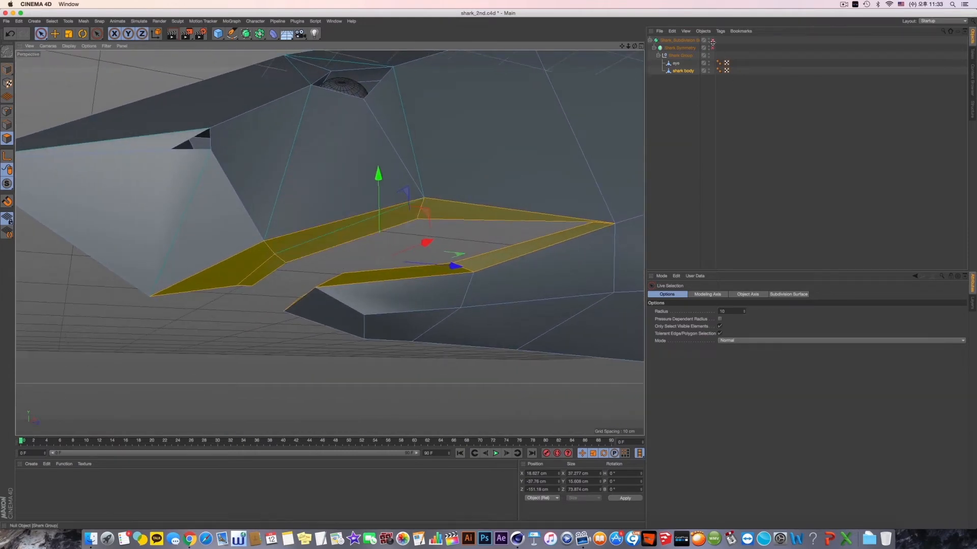
- Examine the smoothed mouth against its low-poly cage by toggling both generators, leaving them off
left_click_drag(712, 41, 712, 49)
left_click_drag(448, 192, 506, 165, "alt")
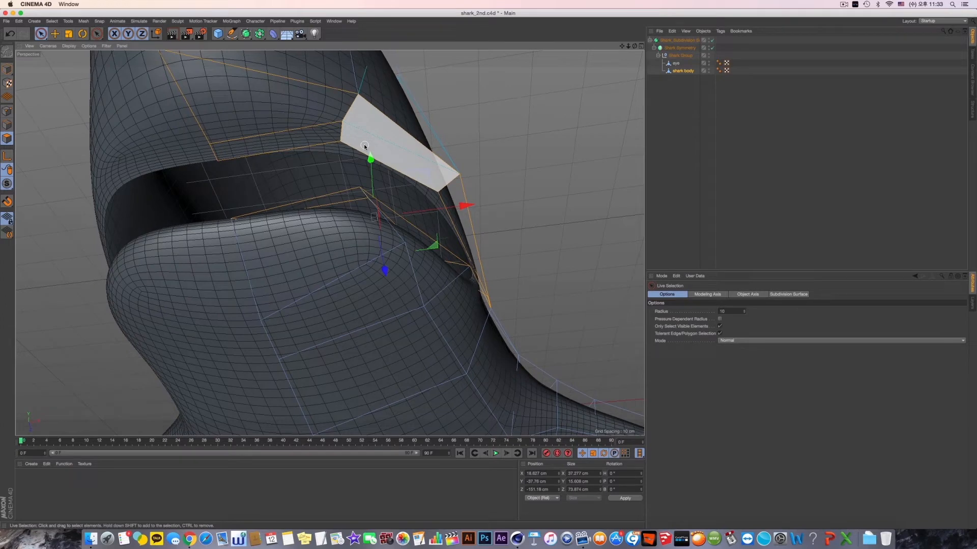
left_click(712, 48)
left_click(712, 41)
left_click_drag(602, 87, 526, 135, "alt")
middle_click_drag(308, 231, 444, 174, "alt")
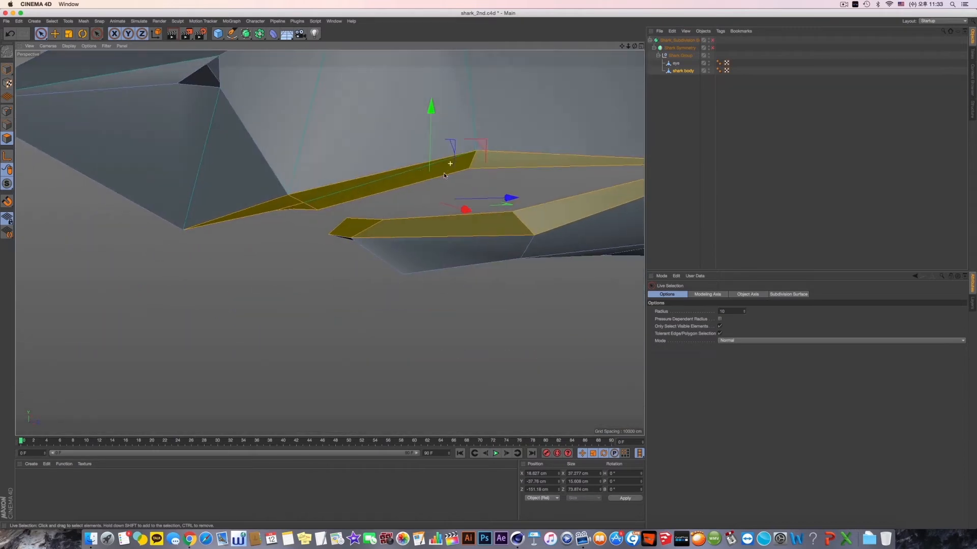
left_click(713, 49)
left_click(713, 40)
mouse_move(432, 161)
left_mouse_down("alt")
mouse_move(441, 118)
mouse_move(443, 148)
left_mouse_up("alt")
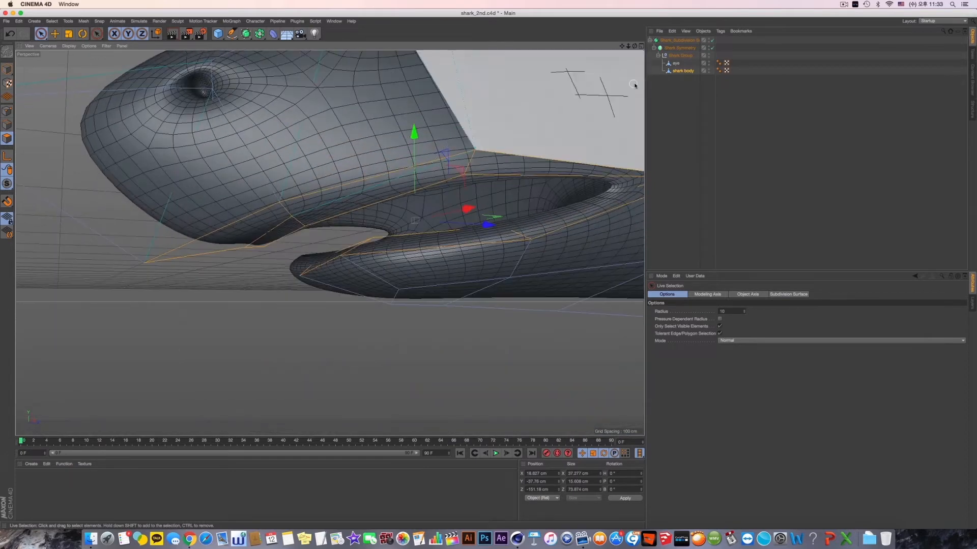
left_click(714, 48)
left_click(712, 40)
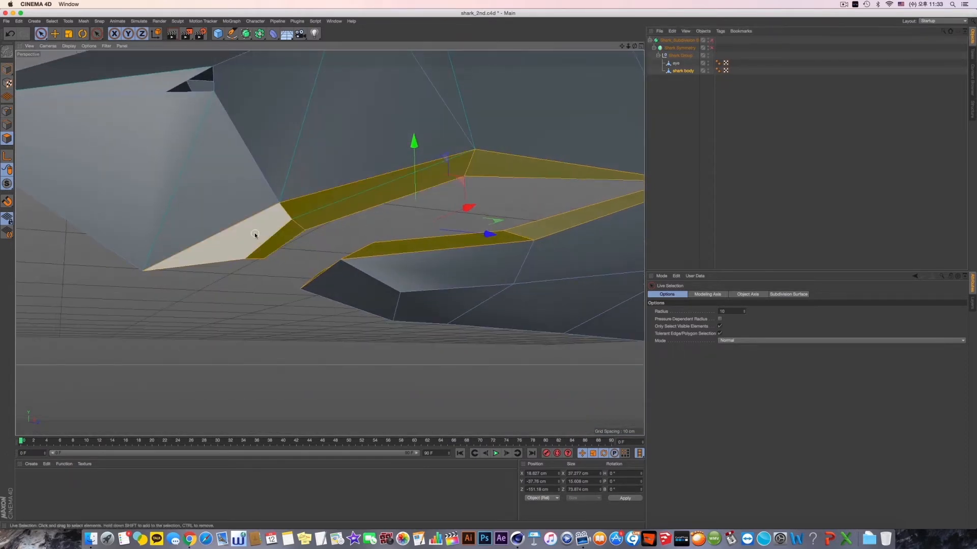
- Split the selected lip polygons into a separate object and make the new object active
left_click_drag(319, 246, 376, 222, "alt")
right_click(251, 304)
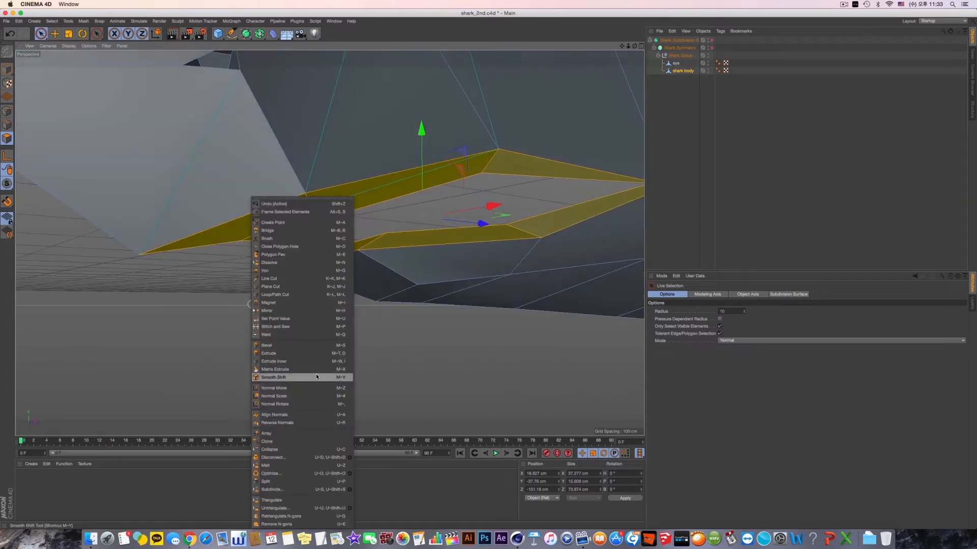
left_click(326, 482)
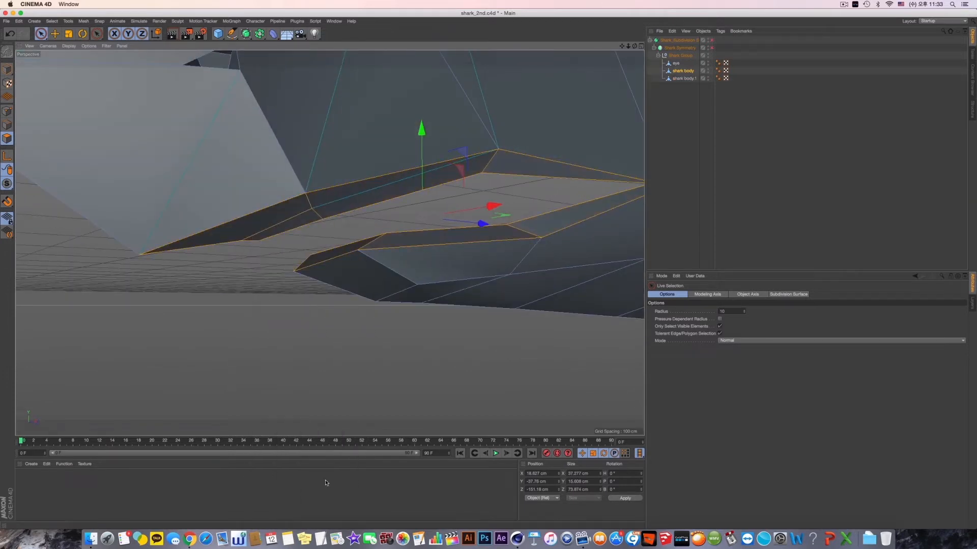
left_click(687, 73)
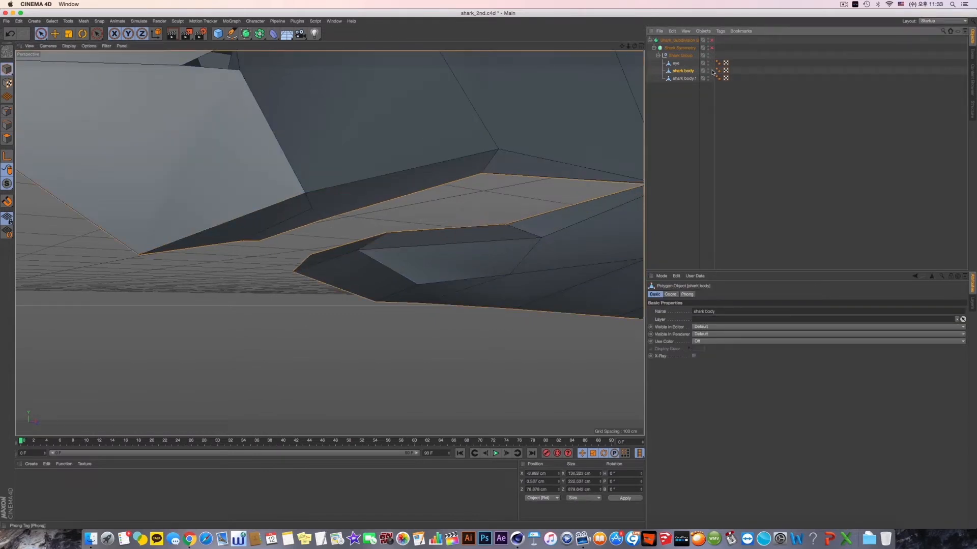
left_click(693, 79)
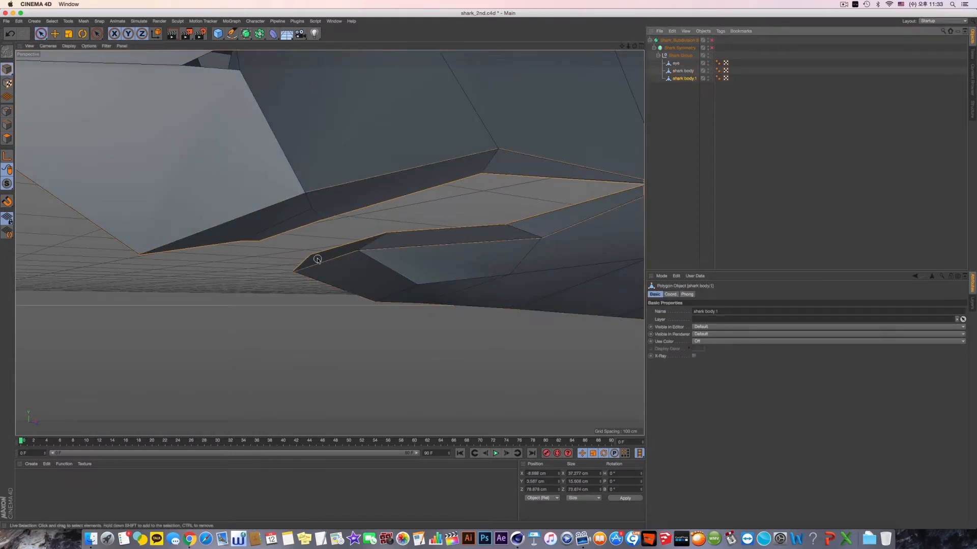
- Try extruding all polygons of the split lip object by about 0.8 cm, and check the mouth's shape
key("e")
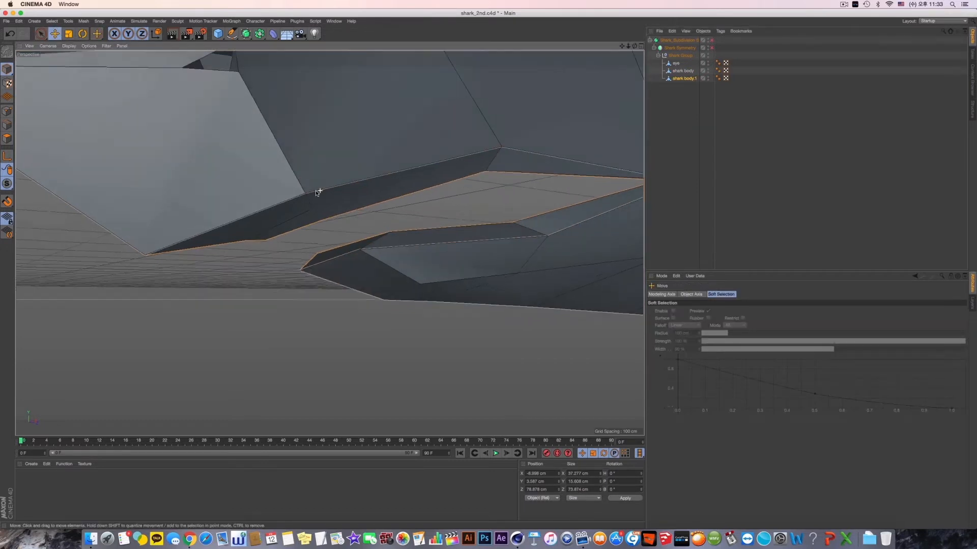
left_click_drag(316, 193, 315, 200, "alt")
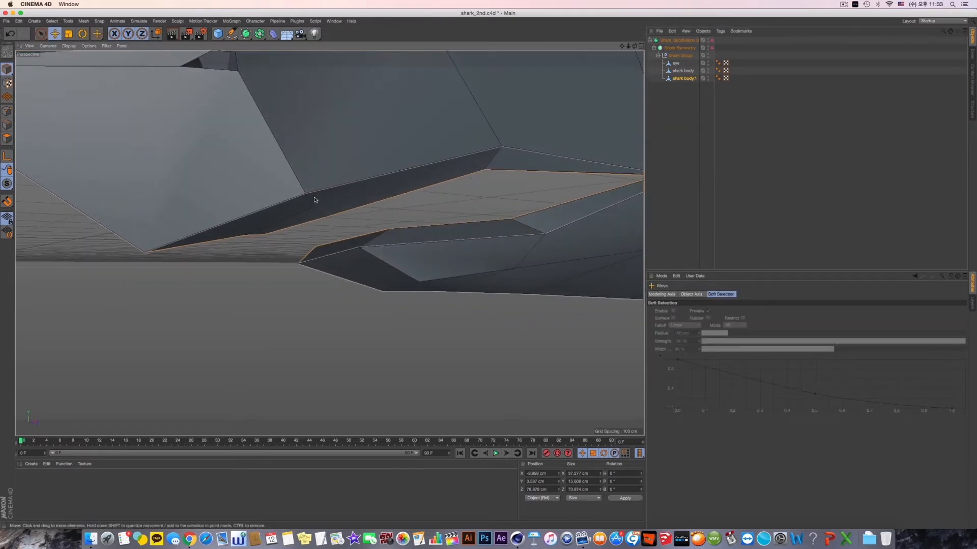
left_click(7, 139)
key("ctrl+a")
right_click(311, 373)
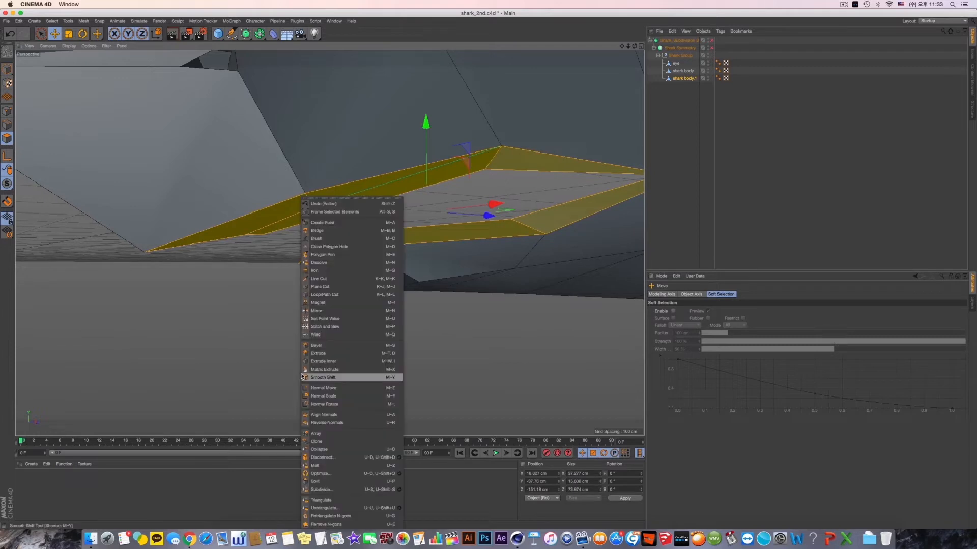
left_click(347, 355)
left_click_drag(401, 355, 379, 365)
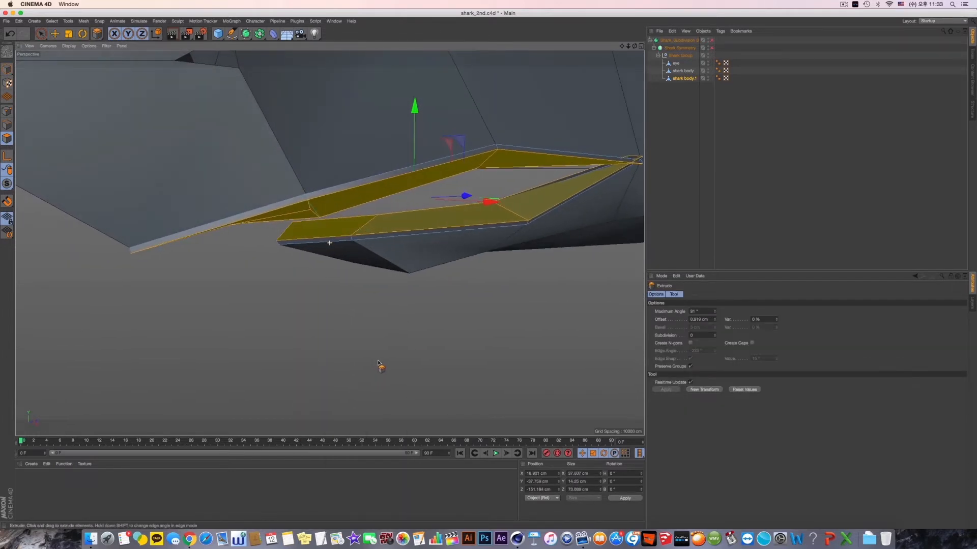
left_click(712, 48)
left_click_drag(572, 163, 436, 253, "alt")
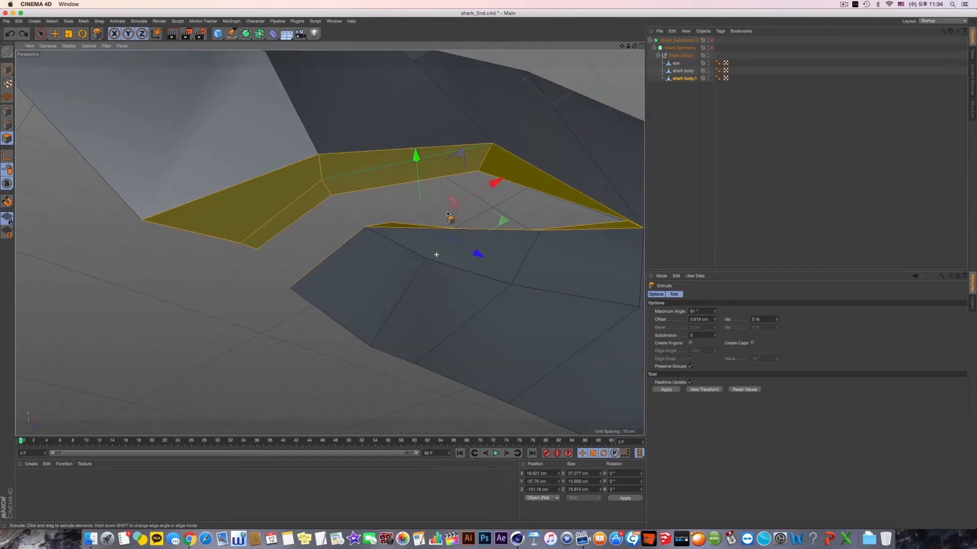
- Make the split lip object active as a whole and rename it "shark"
left_click(7, 111)
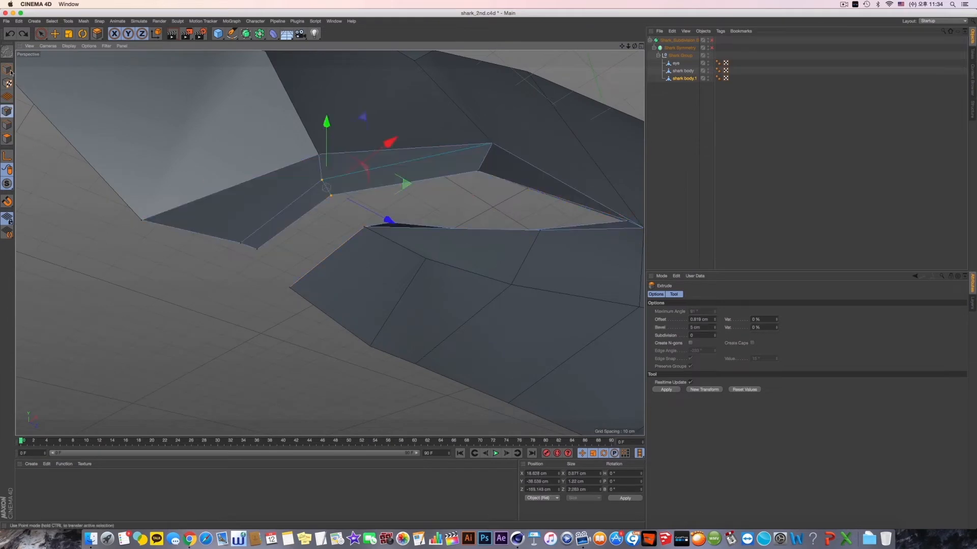
left_click(8, 68)
left_click(684, 79)
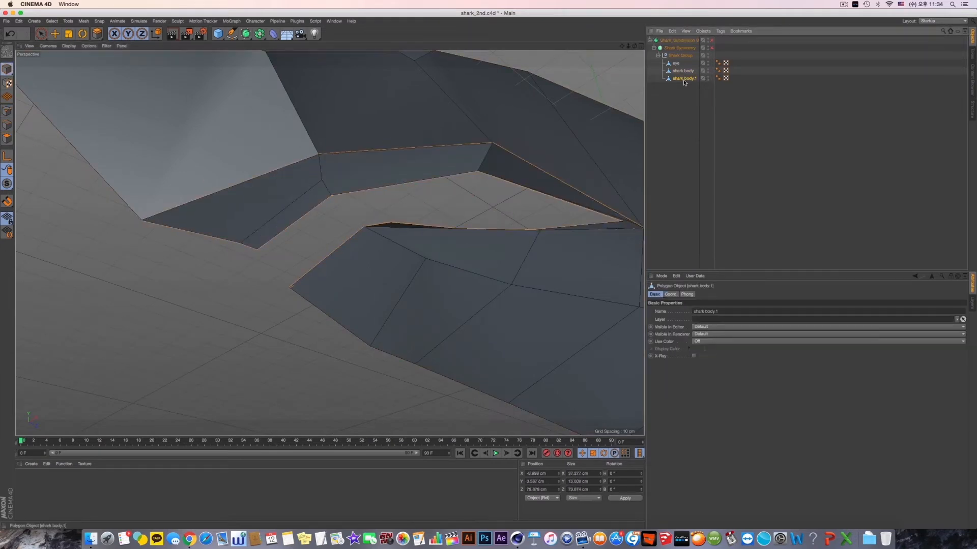
double_click(685, 79)
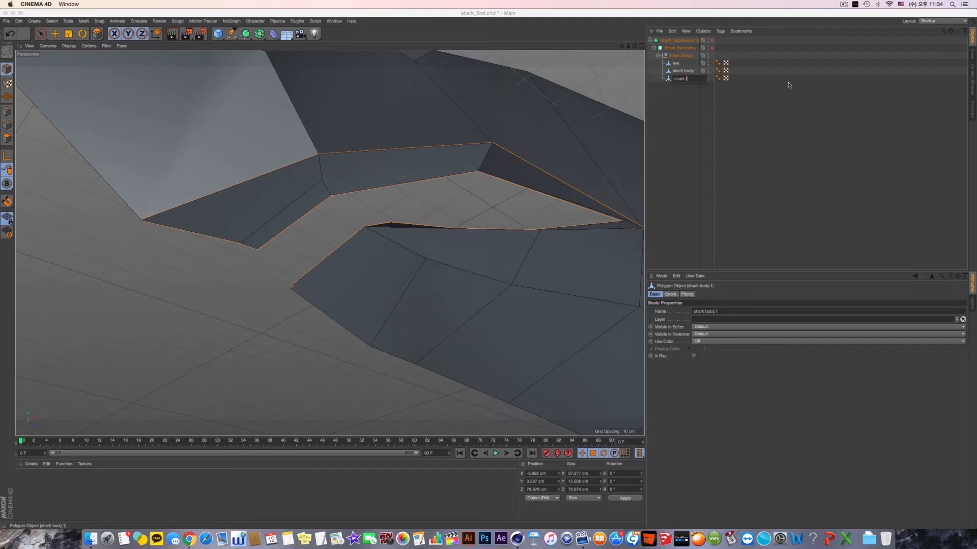
key("Return")
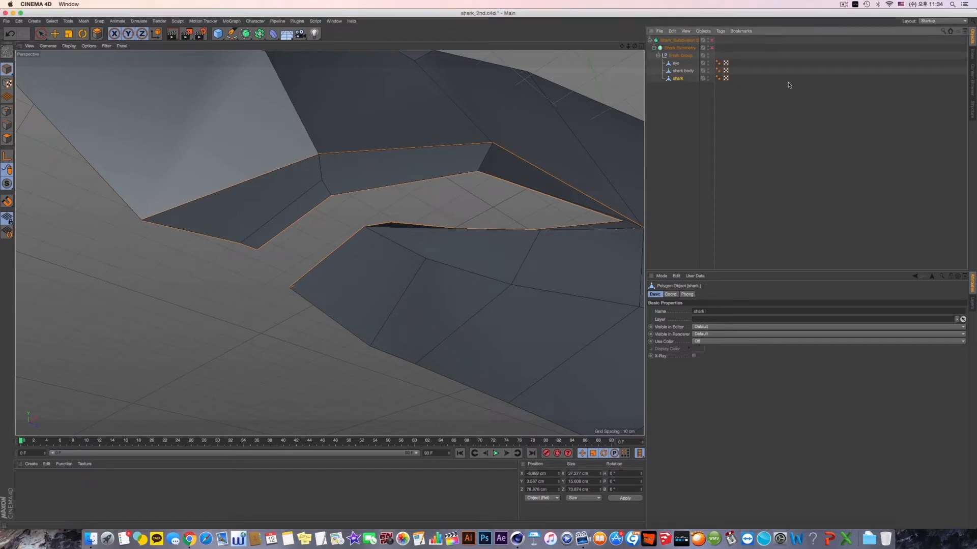
- Rectangle-select the middle point on the upper lip's front centreline and raise it slightly
left_click(10, 110)
key("d")
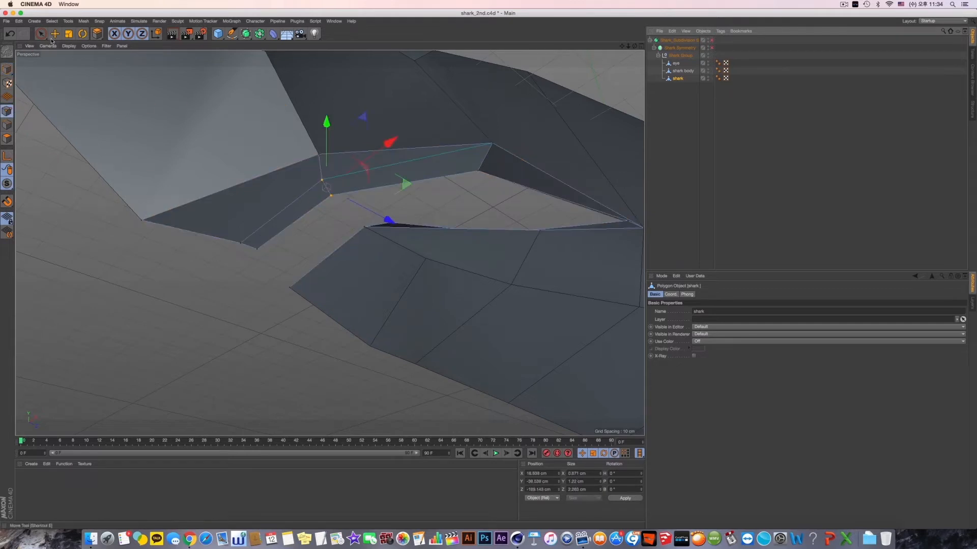
left_click_drag(52, 41, 72, 67)
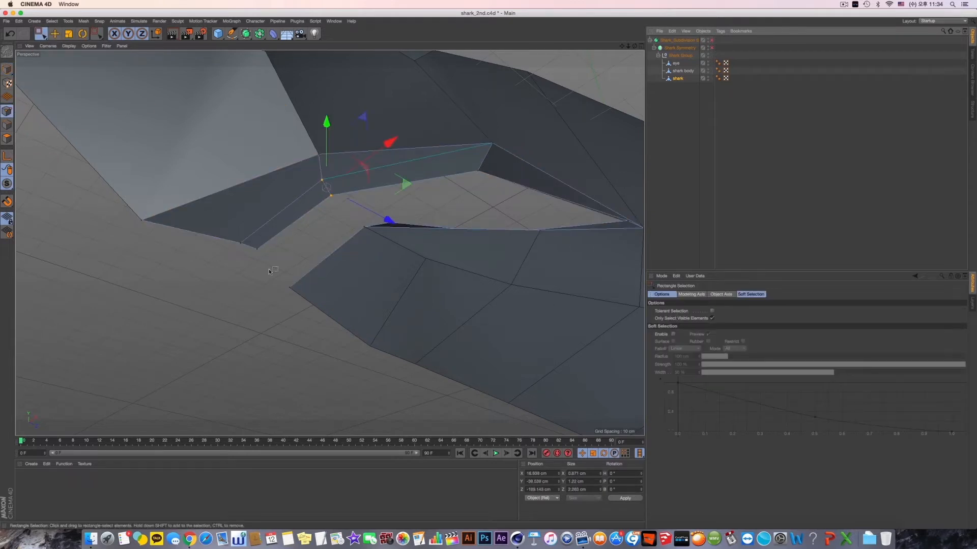
left_click(143, 222)
mouse_move(266, 246)
left_mouse_down("alt")
mouse_move(224, 286)
mouse_move(261, 260)
left_mouse_up("alt")
left_click_drag(261, 260, 247, 271, "alt")
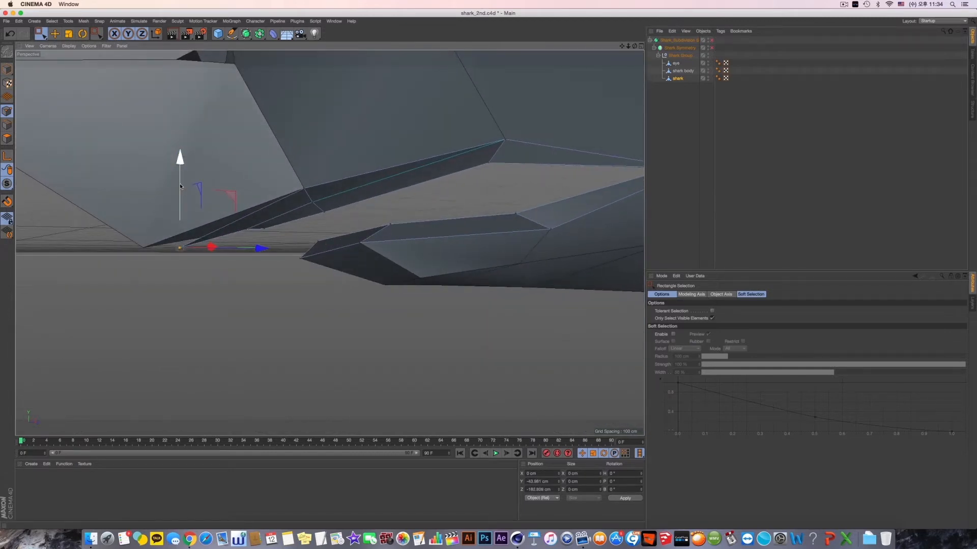
left_click_drag(180, 186, 180, 179)
- Select the inner point on the upper lip's front centreline and adjust its height
left_click_drag(224, 223, 306, 185, "alt")
left_click_drag(247, 243, 256, 267)
left_click_drag(257, 265, 372, 286, "alt")
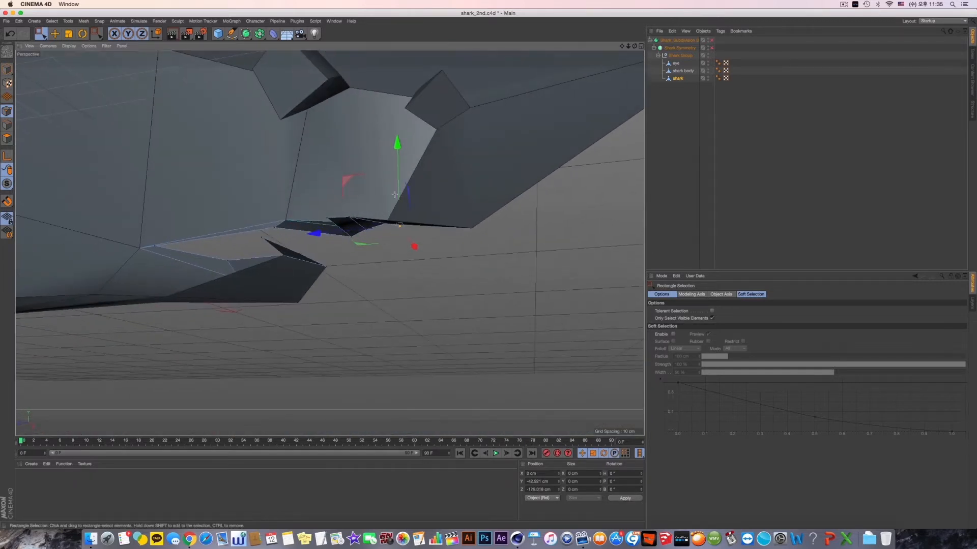
left_click_drag(395, 167, 369, 231)
left_click_drag(362, 190, 352, 257, "alt")
- Select the upper lip's point at the front bend and adjust its height slightly
left_click(352, 264)
left_click_drag(426, 220, 421, 229)
left_click_drag(387, 233, 383, 243, "alt")
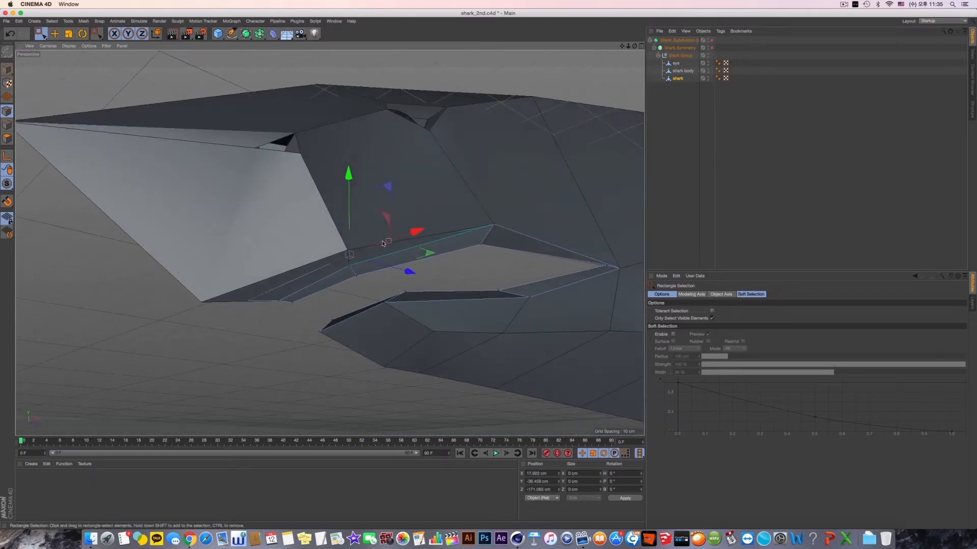
left_click_drag(350, 181, 387, 217)
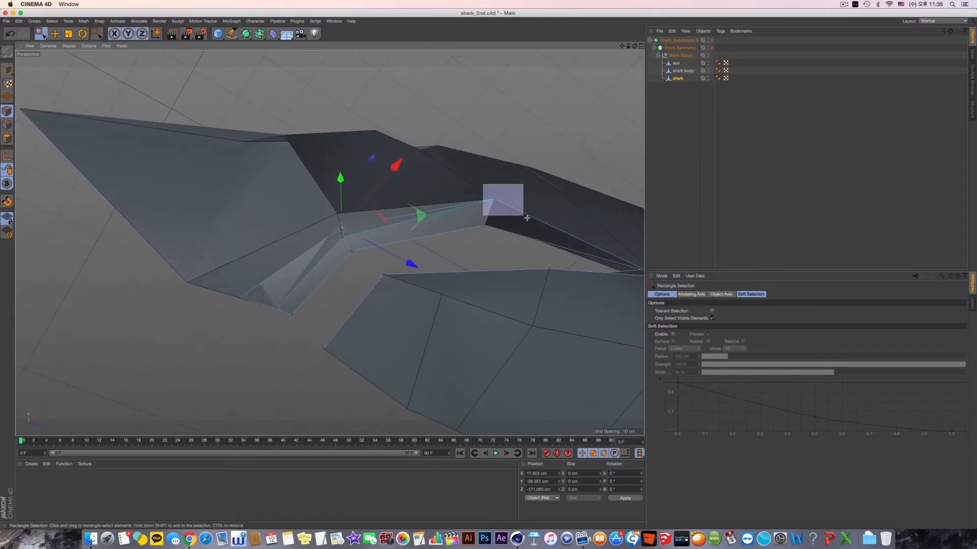
- Reposition the upper lip's side bend point, undoing the first sideways move and fine-tuning its height
left_click_drag(526, 218, 526, 218)
left_click_drag(559, 138, 555, 144)
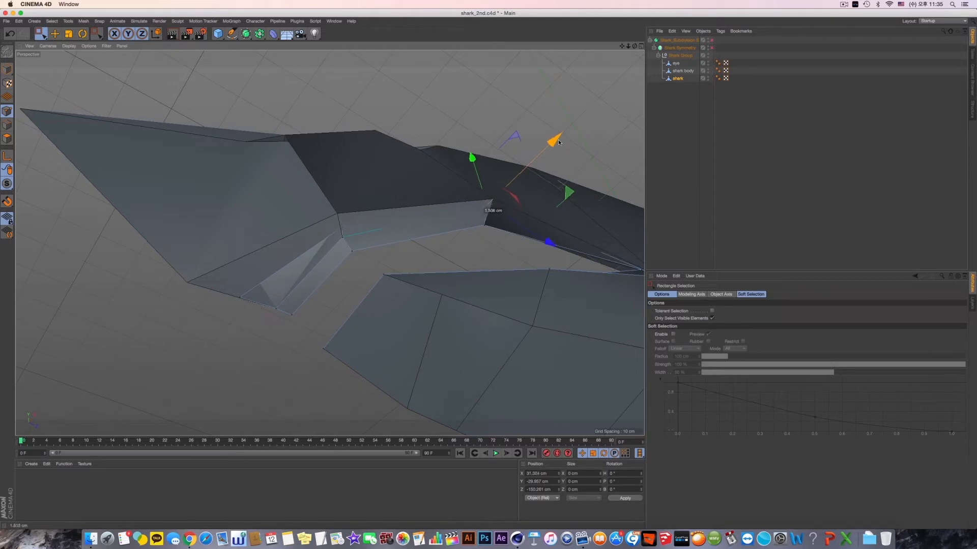
key("super+z")
left_click_drag(492, 160, 492, 160, "alt")
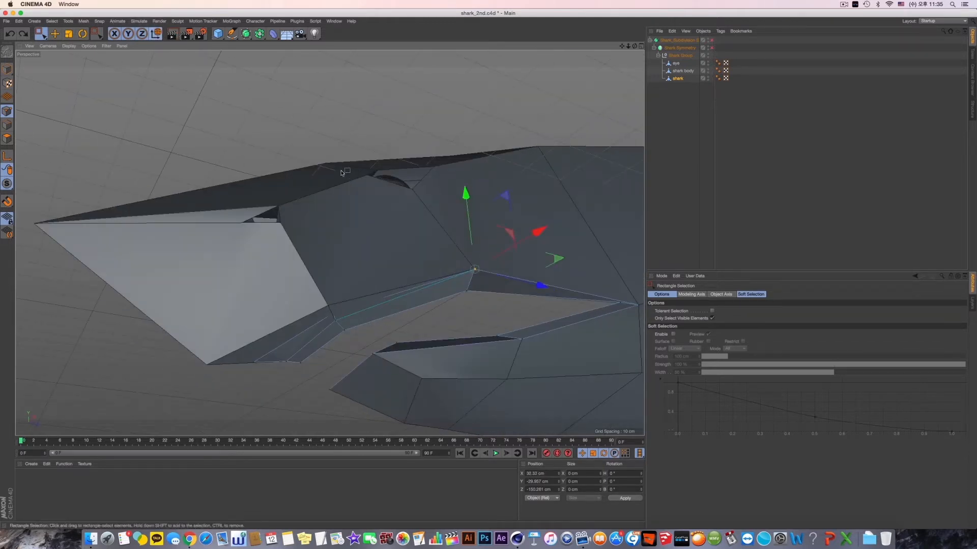
left_click_drag(345, 173, 380, 196, "alt")
left_click_drag(458, 210, 458, 212)
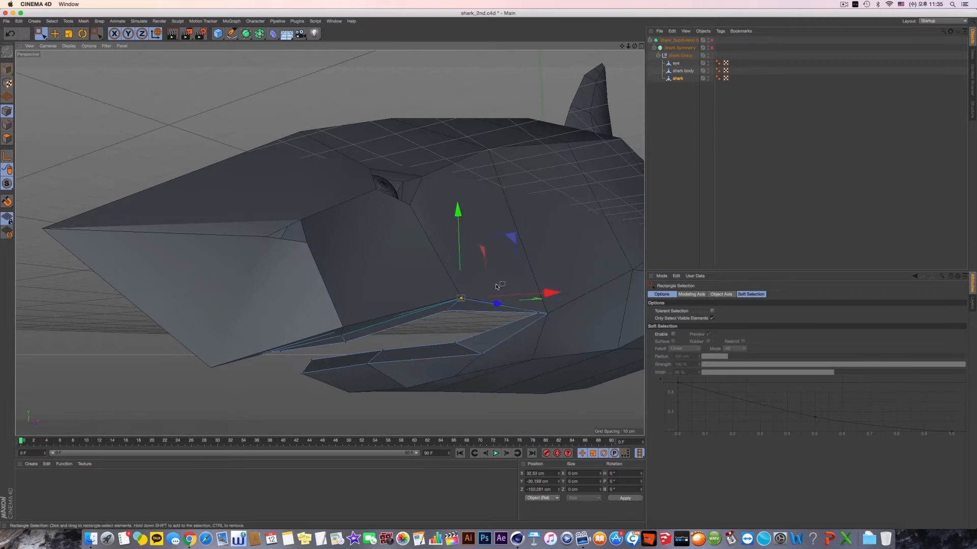
- Shift the upper lip's front centreline point along the shark's length and raise it toward the snout's underside
left_click_drag(497, 287, 560, 211, "alt")
left_click_drag(559, 211, 523, 259, "alt")
left_click_drag(466, 197, 293, 240)
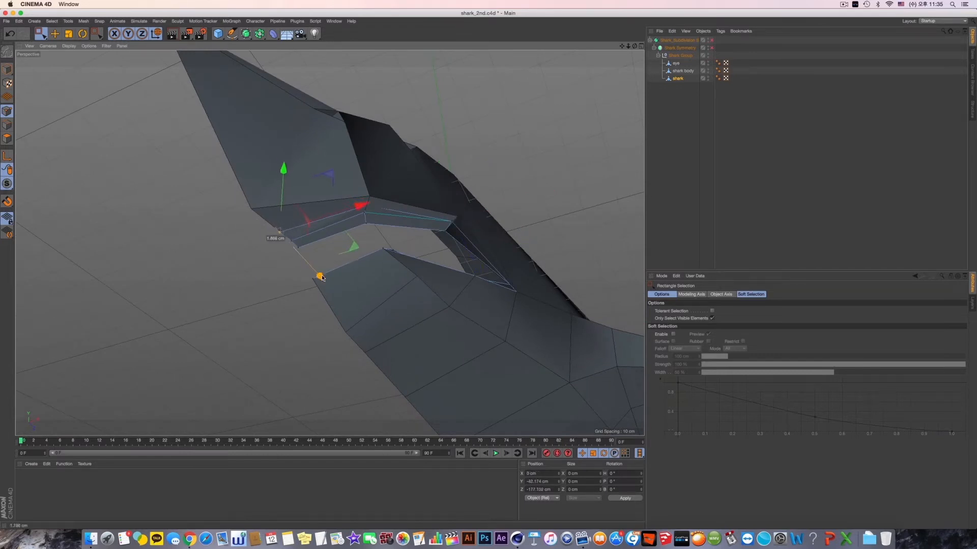
left_click_drag(322, 277, 399, 261, "alt")
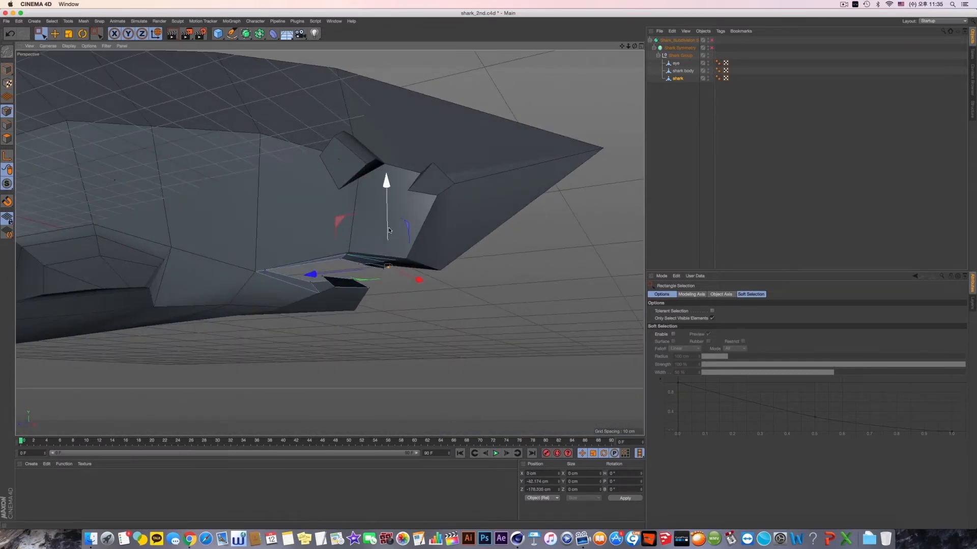
left_click_drag(388, 191, 388, 191)
left_click_drag(388, 191, 422, 228, "alt")
scroll(485, 305, "up", 5)
left_click_drag(486, 304, 404, 171, "alt")
scroll(405, 171, "down", 4)
left_click_drag(464, 209, 473, 203, "alt")
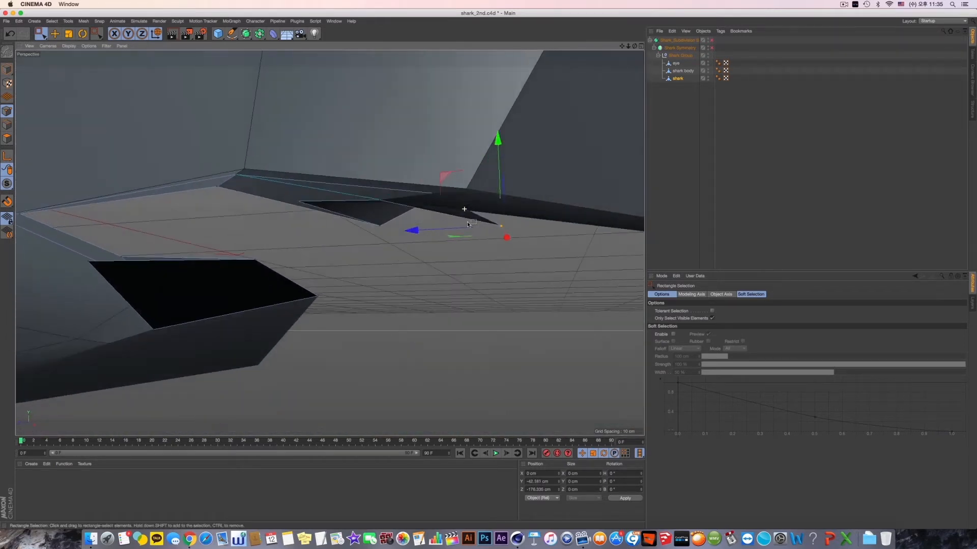
left_click_drag(497, 167, 499, 161)
- Raise the lower lip's front centre point by about 1.8 cm and adjust its position along the shark's length
left_click_drag(464, 211, 375, 286, "alt")
left_click(361, 320)
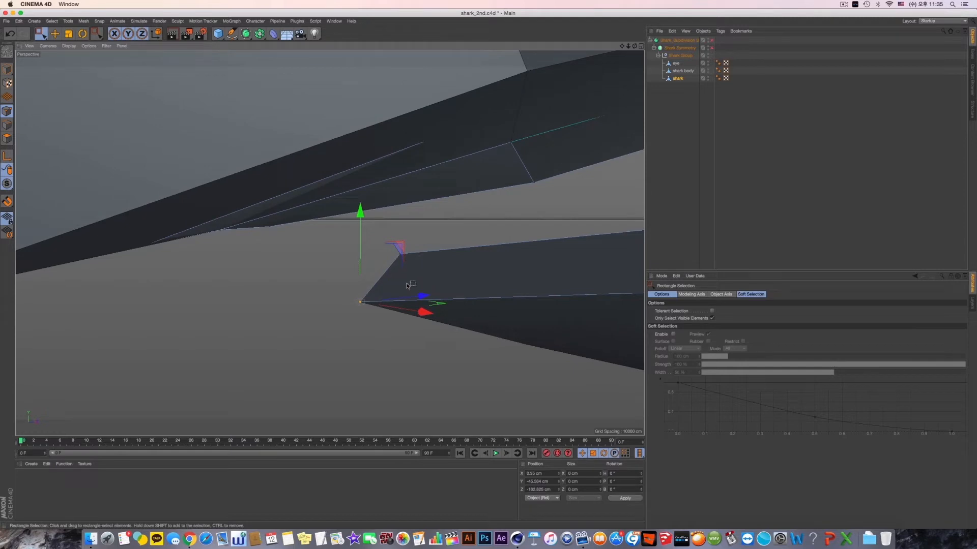
left_click_drag(359, 245, 359, 216)
left_click_drag(360, 218, 443, 270, "alt")
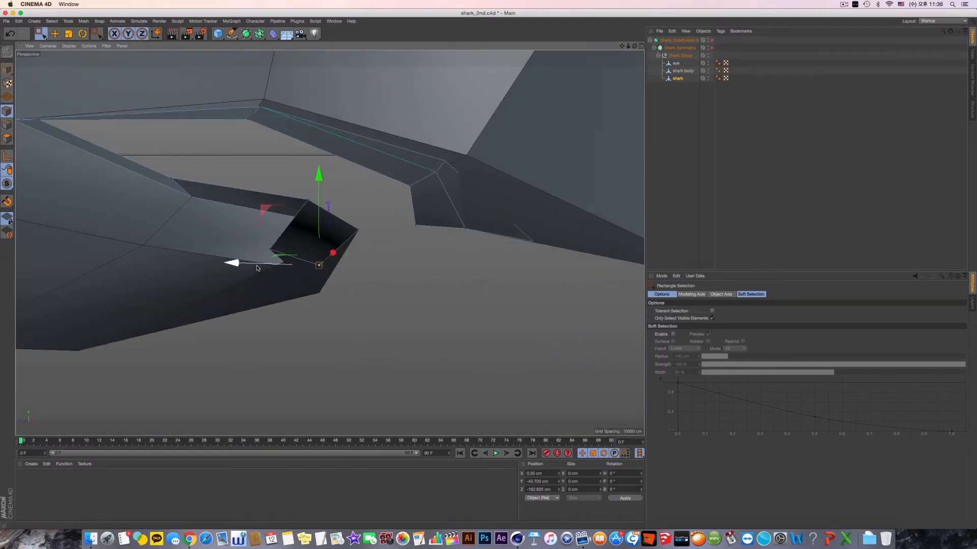
mouse_move(234, 262)
left_mouse_down()
mouse_move(244, 267)
mouse_move(232, 269)
left_mouse_up()
left_click_drag(295, 269, 302, 249, "alt")
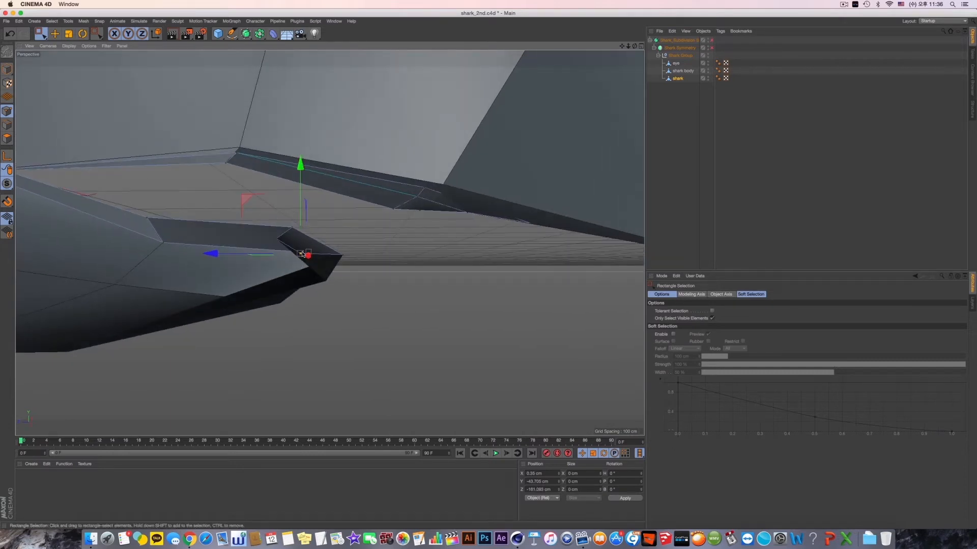
left_click_drag(301, 168, 301, 172)
- Move the lower lip's front bend point inward and raise it to about Y -41.8 cm
left_click_drag(309, 226, 392, 290, "alt")
left_click(517, 250)
scroll(286, 271, "up", 3)
scroll(299, 273, "up", 3)
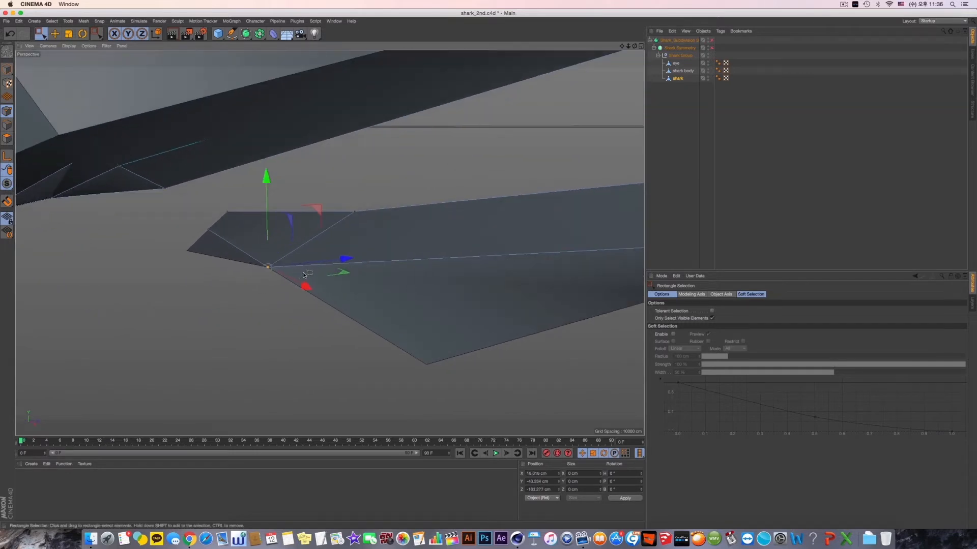
middle_click_drag(304, 261, 365, 273, "alt")
left_click_drag(372, 260, 377, 288, "alt")
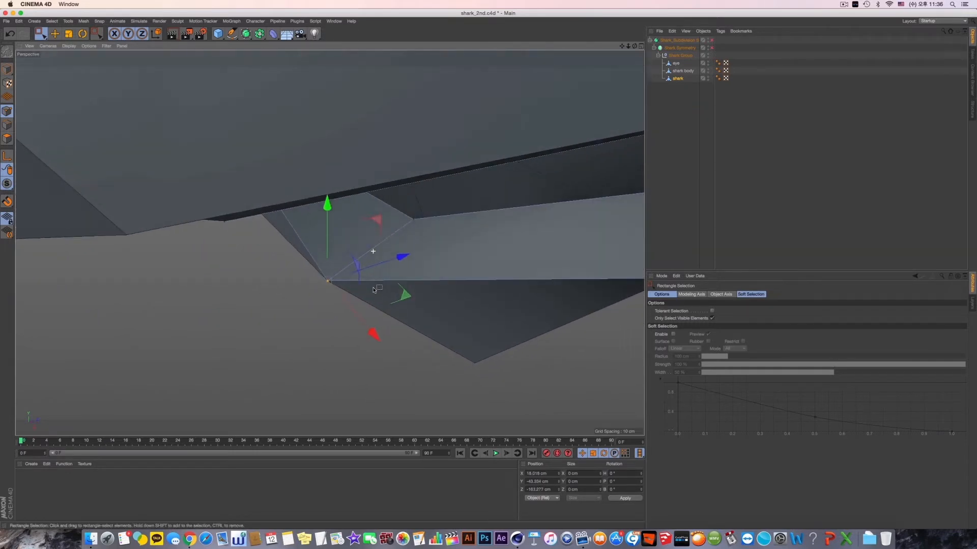
left_click_drag(371, 217, 412, 208)
left_click_drag(460, 151, 460, 146)
left_click_drag(499, 230, 509, 233)
left_click_drag(509, 233, 459, 176, "alt")
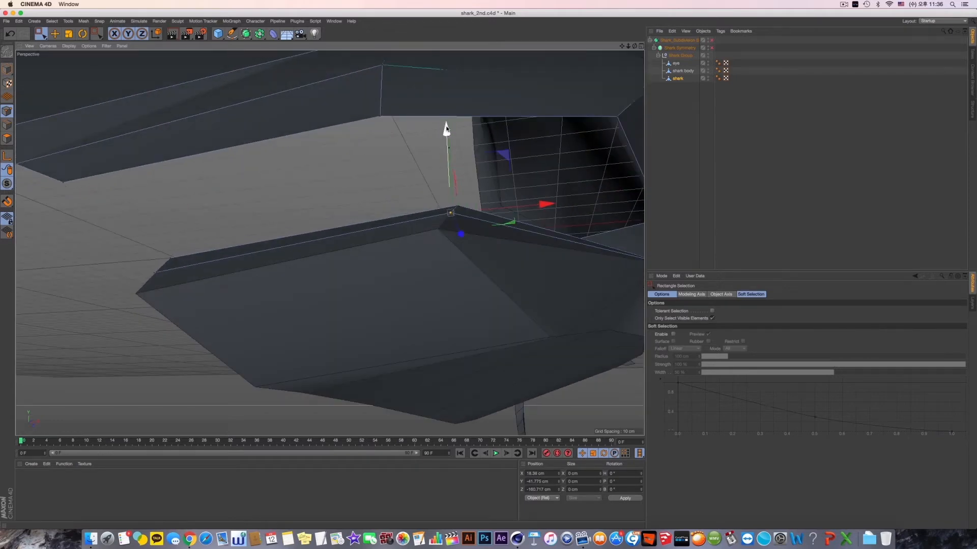
left_click_drag(447, 131, 447, 130)
- Move the lower lip's side bend point inward to about X 29 cm and raise it to about Y -40.3 cm
scroll(456, 196, "down", 8)
left_click_drag(488, 198, 397, 218, "alt")
middle_click_drag(257, 323, 529, 179, "alt")
left_click_drag(289, 260, 261, 281, "alt")
left_click_drag(262, 283, 309, 298, "alt")
scroll(298, 301, "up", 6)
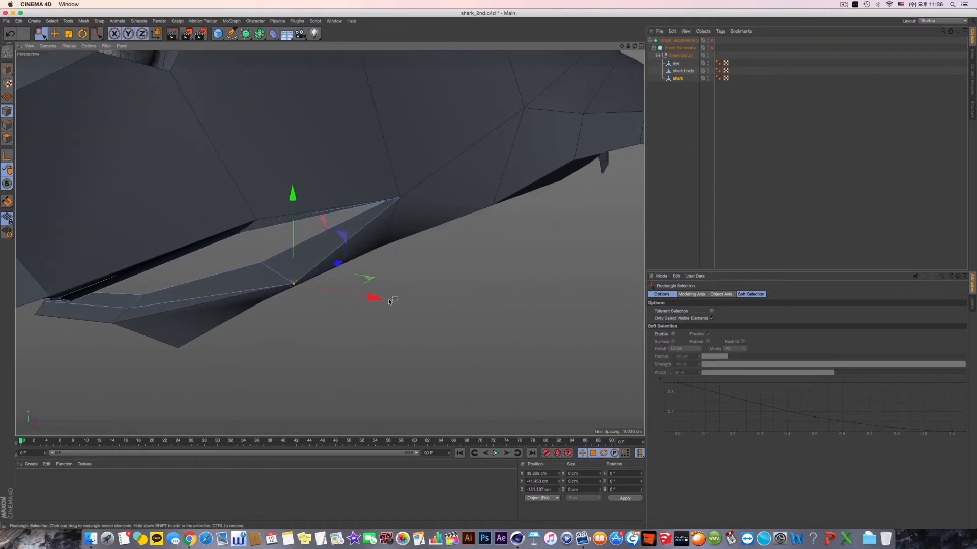
left_click_drag(373, 303, 356, 300)
left_click_drag(278, 192, 280, 192)
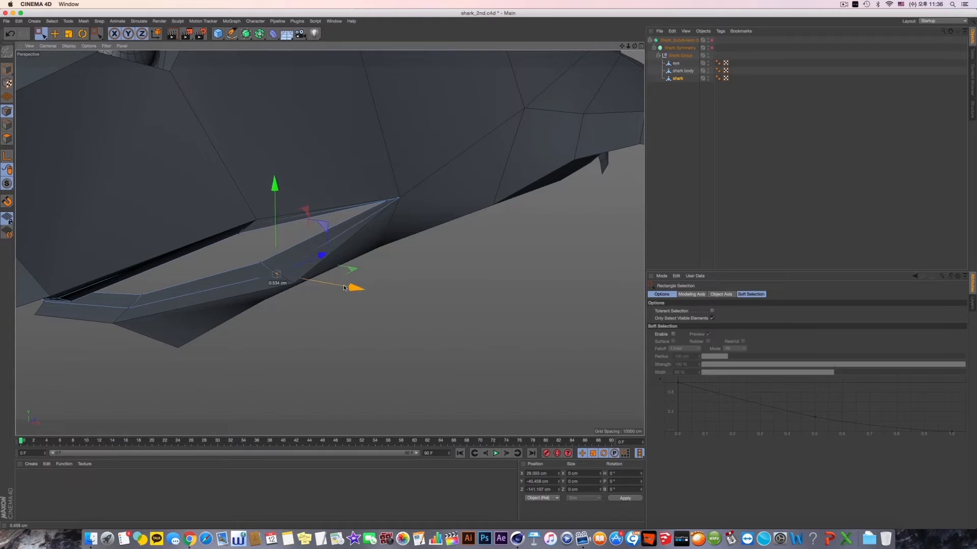
left_click_drag(344, 288, 343, 288)
left_click_drag(276, 194, 276, 191)
left_click_drag(297, 249, 282, 246, "alt")
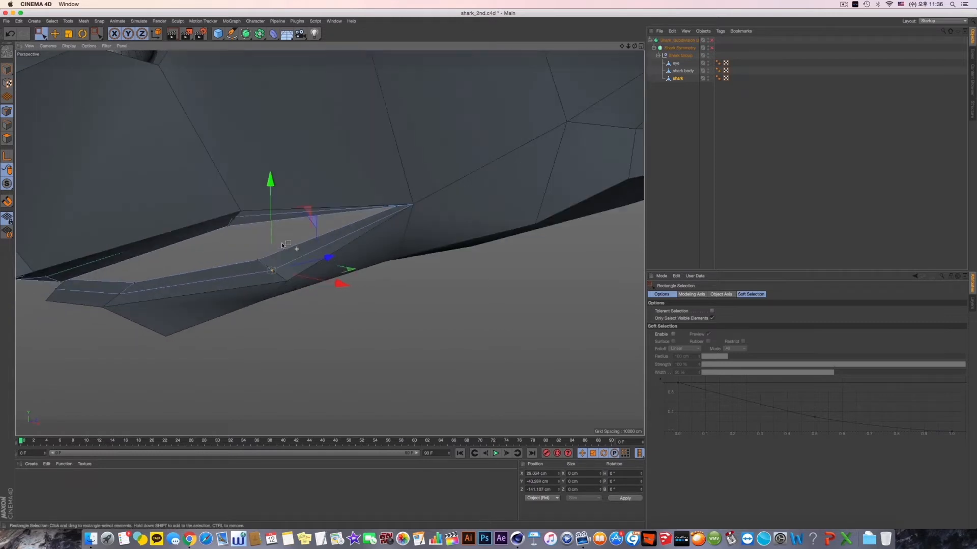
- Hide the shark body in the viewport and examine the isolated lip strips as a whole object
middle_click_drag(271, 265, 377, 251, "alt")
left_click_drag(377, 251, 372, 285, "alt")
middle_click_drag(333, 268, 383, 266, "alt")
left_click_drag(380, 268, 353, 311, "alt")
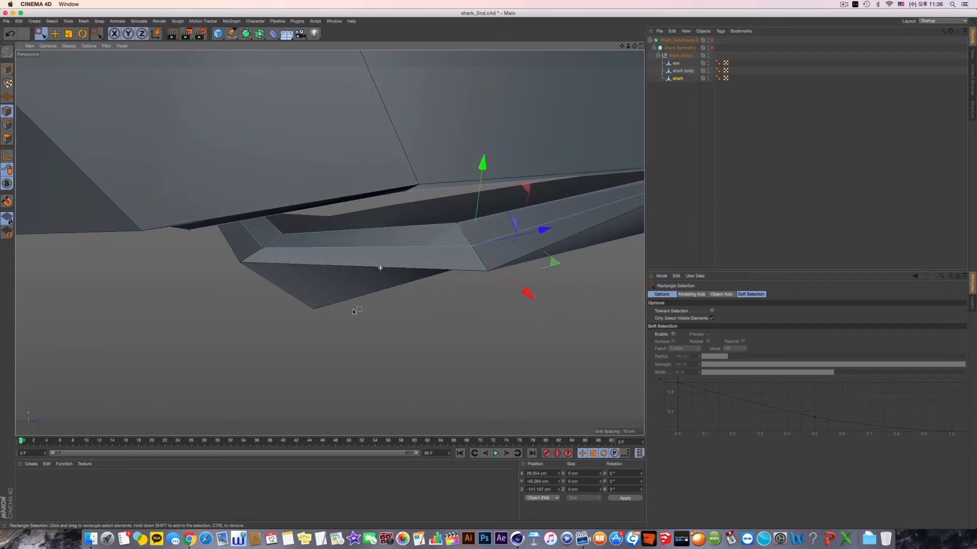
left_click(708, 70)
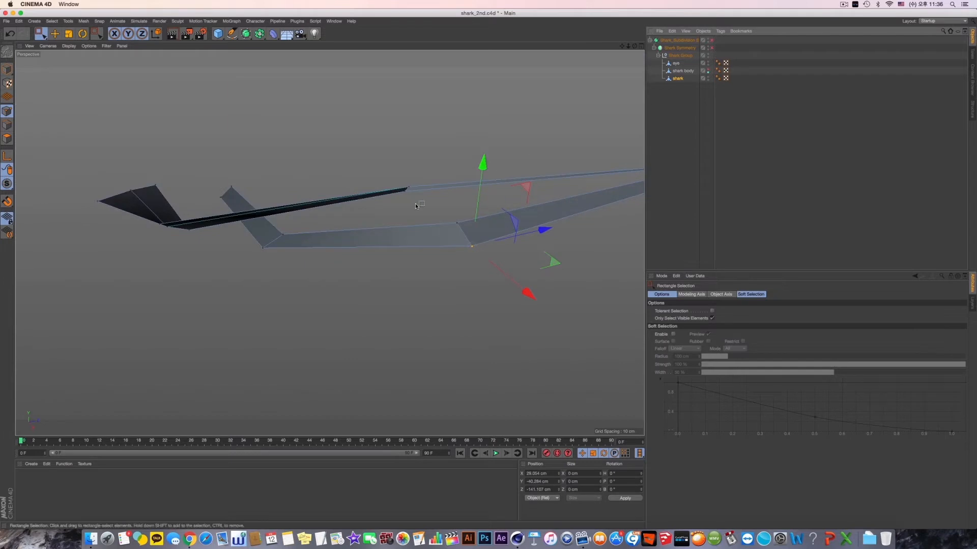
left_click_drag(415, 204, 396, 226, "alt")
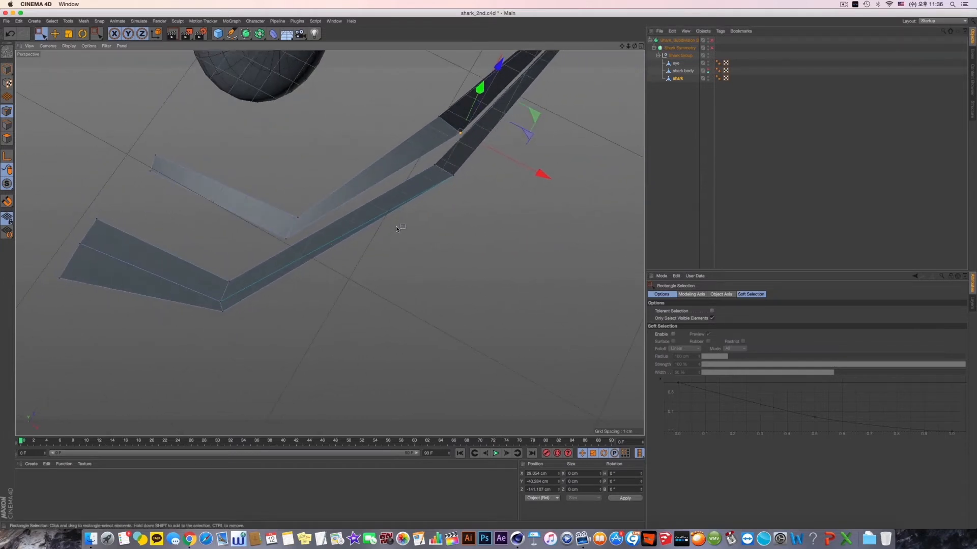
middle_click_drag(397, 229, 448, 178, "alt")
left_click(9, 71)
left_click(55, 34)
left_click_drag(138, 137, 184, 166, "alt")
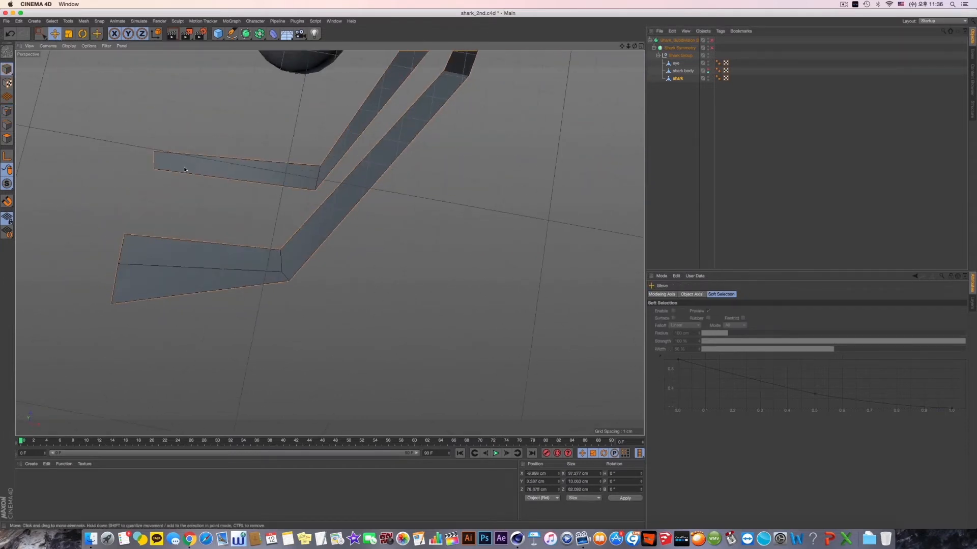
left_click(154, 267)
middle_click_drag(255, 294, 281, 279, "alt")
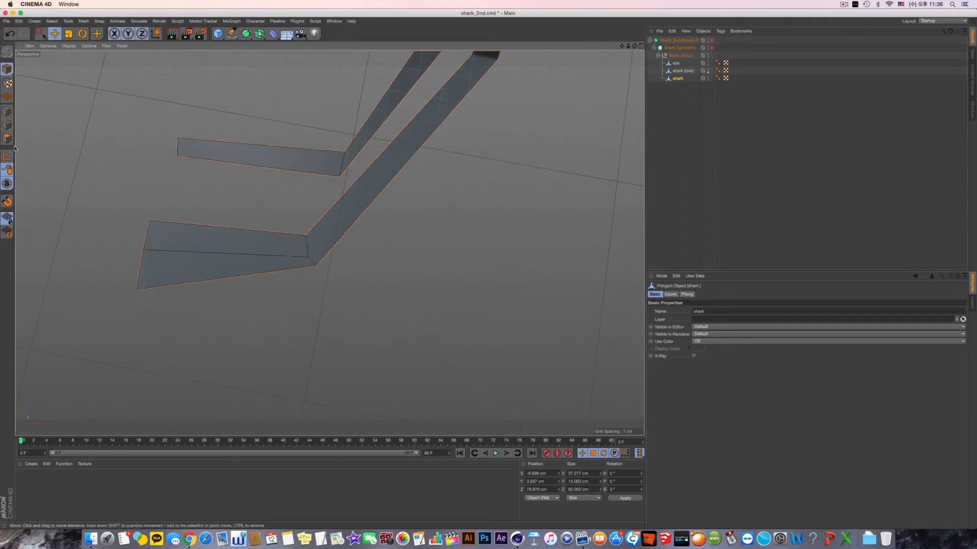
- Line-cut the upper lip strip lengthwise, continuing from its existing front centre edge around the bends toward the mouth corner
left_click(7, 125)
left_click(223, 253)
right_click(434, 309)
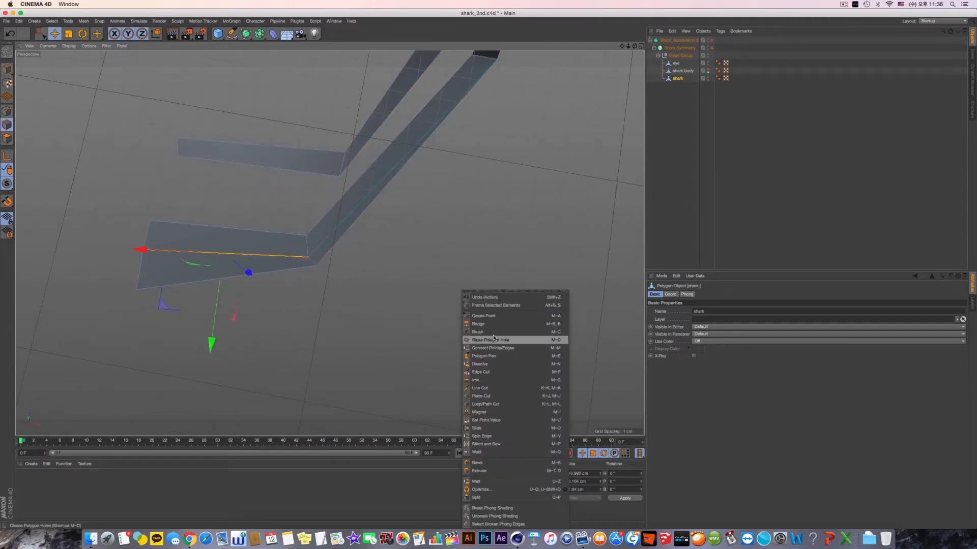
left_click(480, 388)
left_click_drag(396, 326, 477, 239, "alt")
left_click(477, 238)
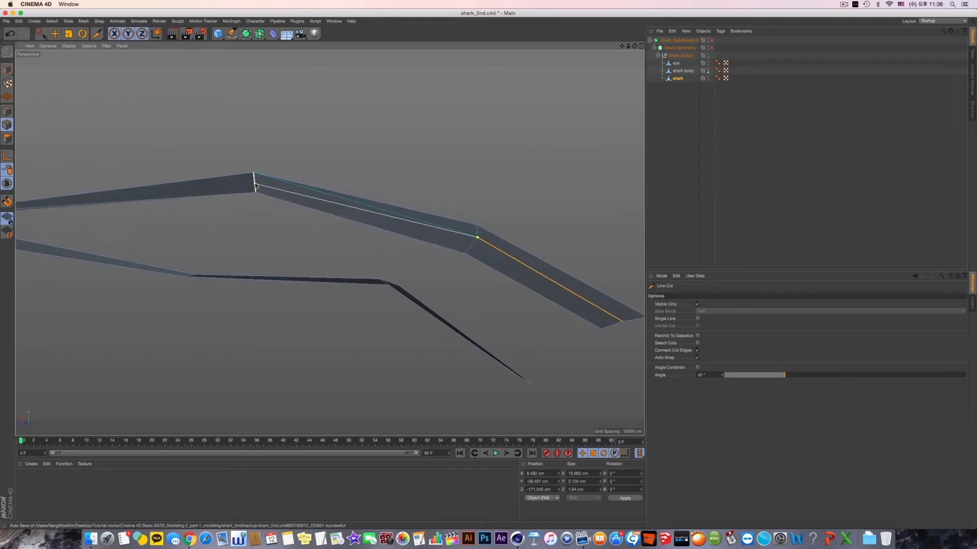
left_click_drag(255, 185, 441, 208, "alt")
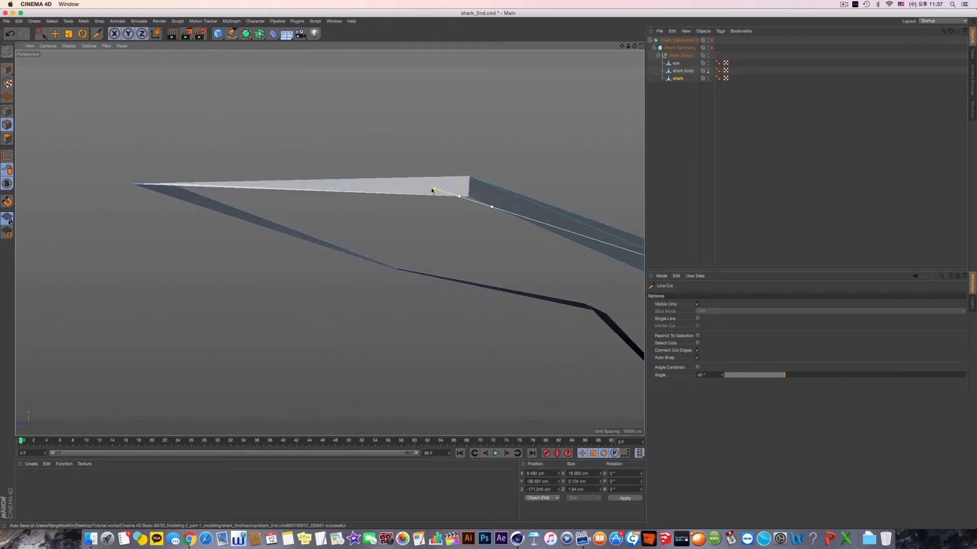
left_click(468, 188)
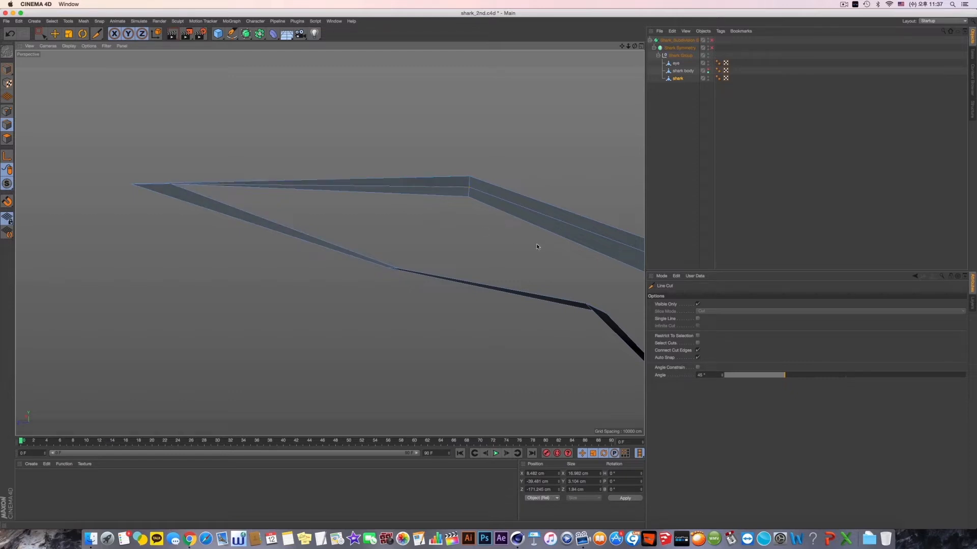
- Line-cut the lower lip strip lengthwise from the mouth corner around the side bend to the front bend
mouse_move(537, 247)
left_mouse_down("alt")
mouse_move(439, 197)
mouse_move(455, 218)
left_mouse_up("alt")
left_click_drag(572, 153, 563, 175, "alt")
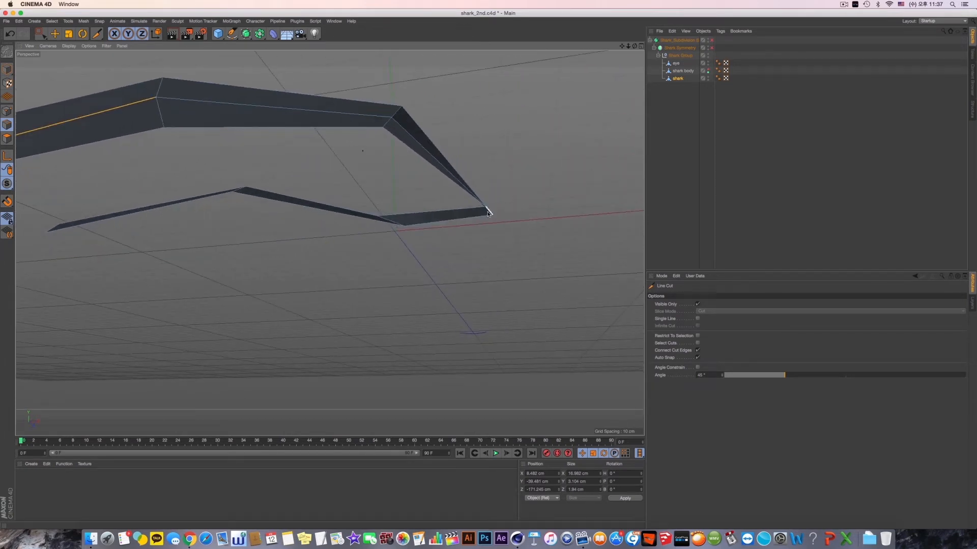
left_click(488, 212)
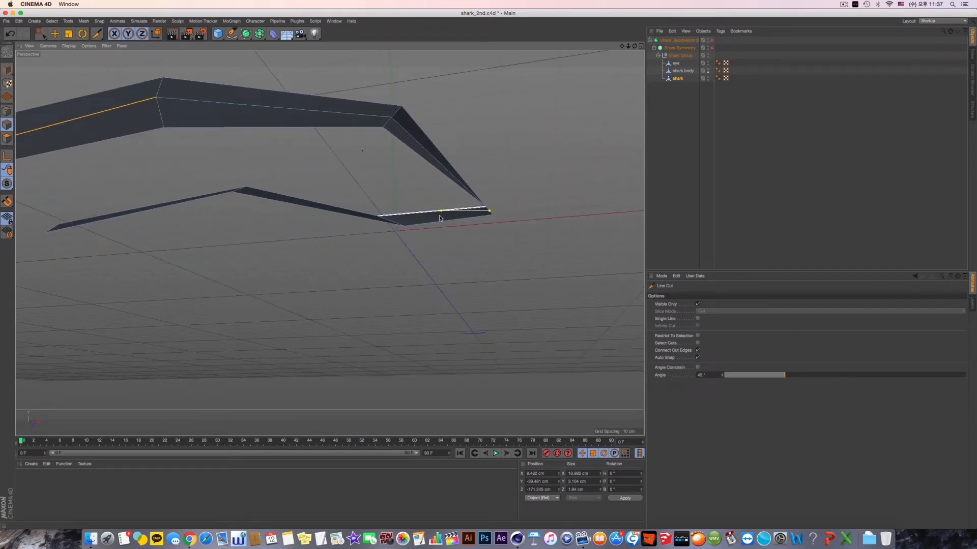
left_click(394, 222)
mouse_move(394, 222)
left_mouse_down("alt")
mouse_move(448, 245)
mouse_move(387, 239)
left_mouse_up("alt")
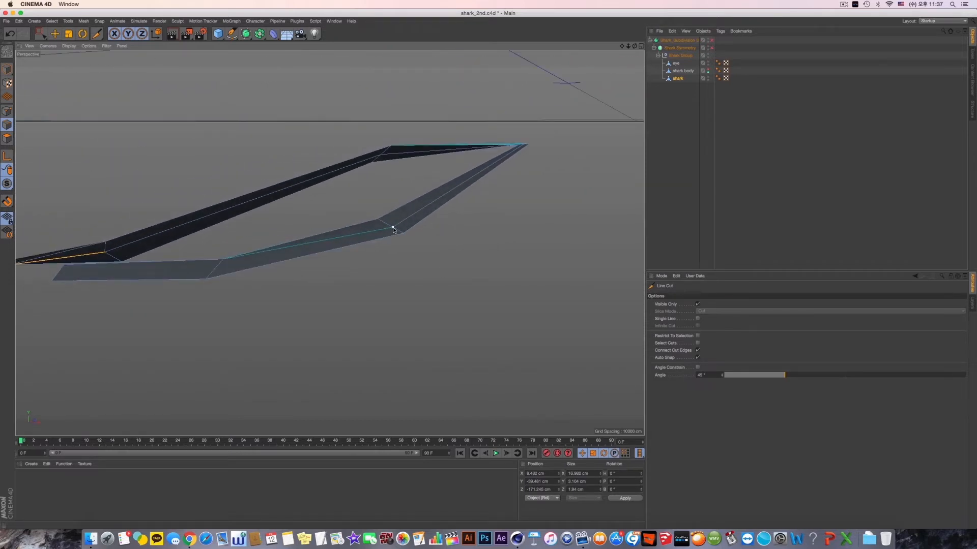
left_click(217, 270)
key("Escape")
- Continue the lengthwise line cut along the lower lip's front segment, from the front bend to its open end
middle_click_drag(218, 270, 354, 267, "alt")
left_click(354, 267)
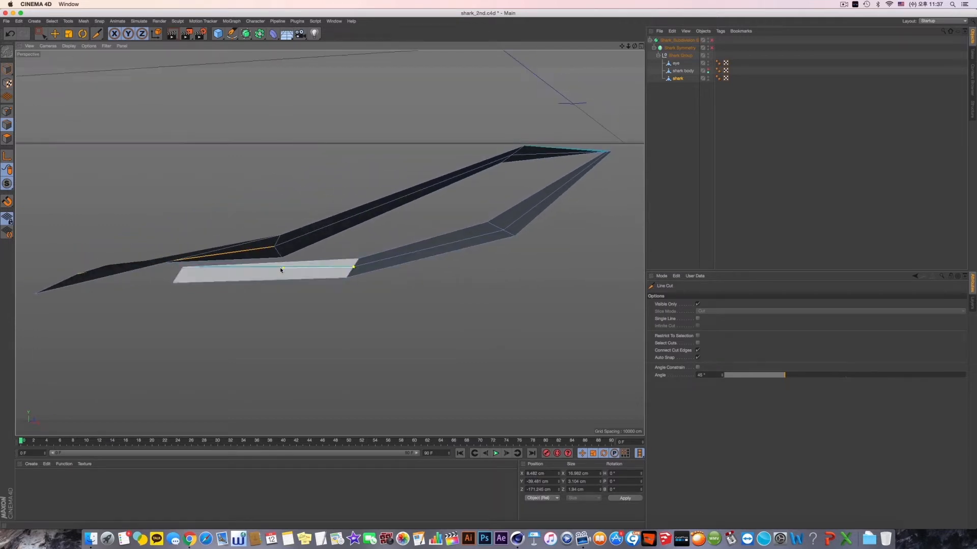
left_click(198, 273)
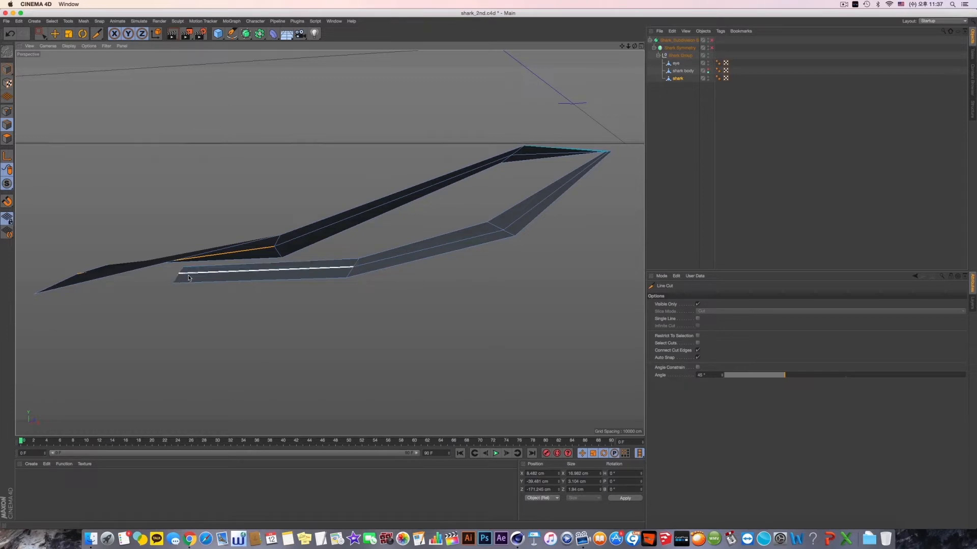
key("Escape")
left_click_drag(330, 246, 329, 242, "alt")
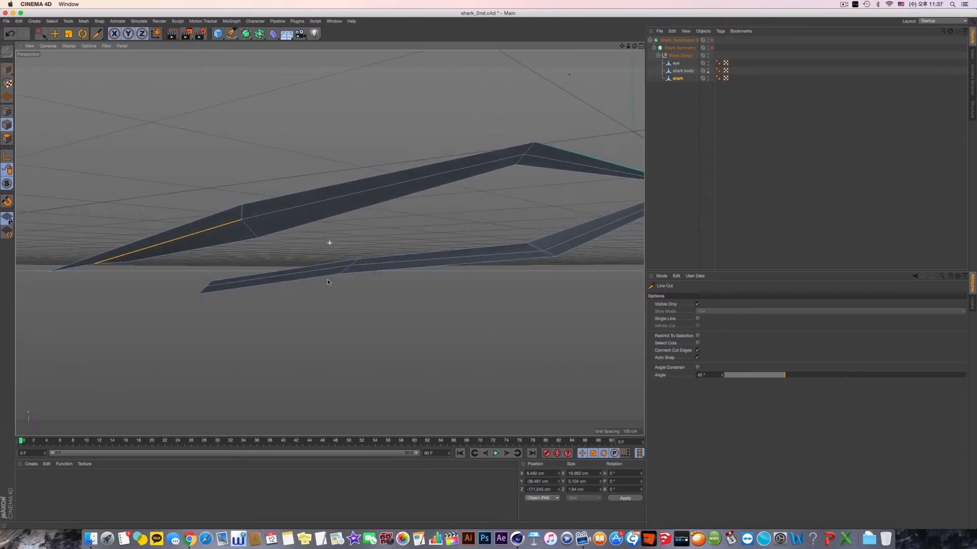
- Preview the mouth with the shark body shown and symmetry and subdivision enabled, and return to the isolated low-poly lip strips
left_click(708, 72)
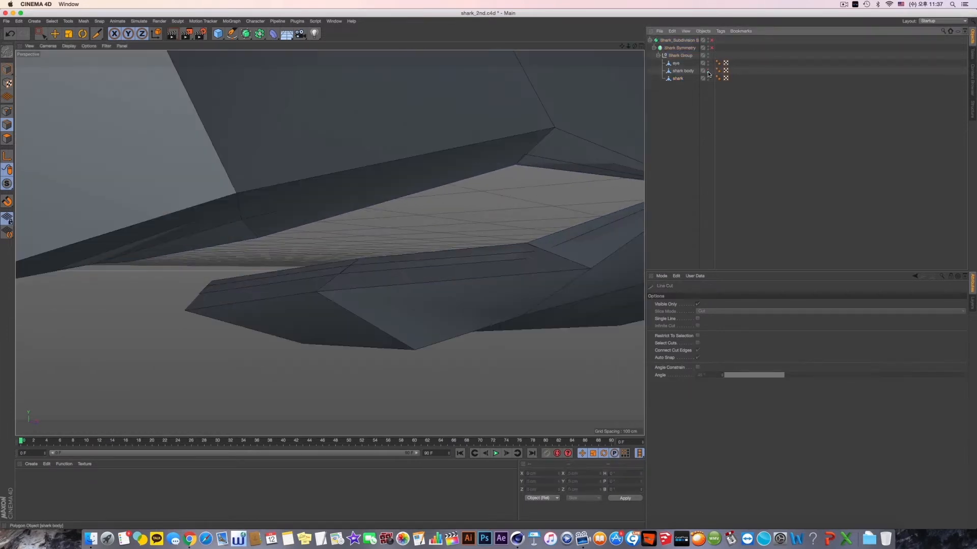
left_click(711, 40)
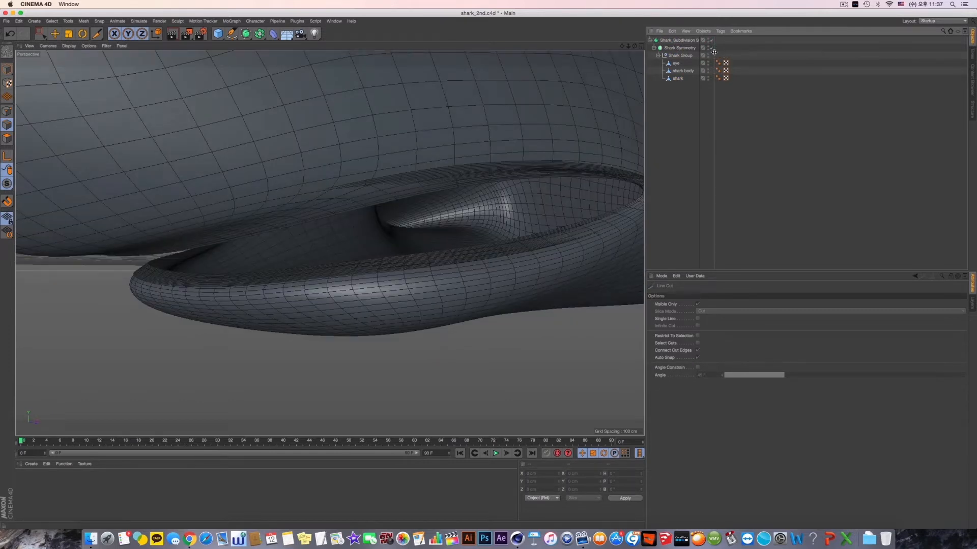
left_click(712, 47)
left_click(711, 40)
double_click(707, 70, "alt")
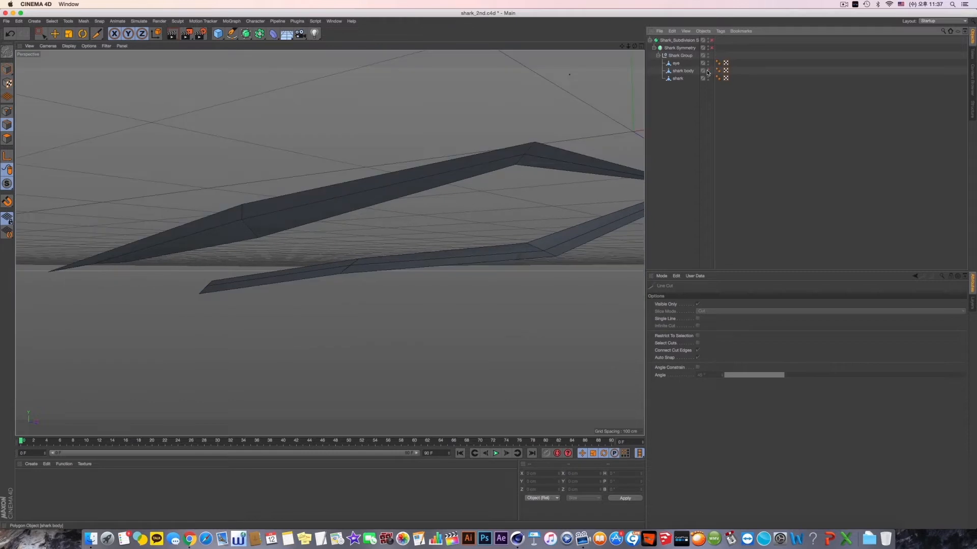
- Rename the split-off lip object "shark" as "shark teeth"
left_click_drag(445, 187, 419, 233, "alt")
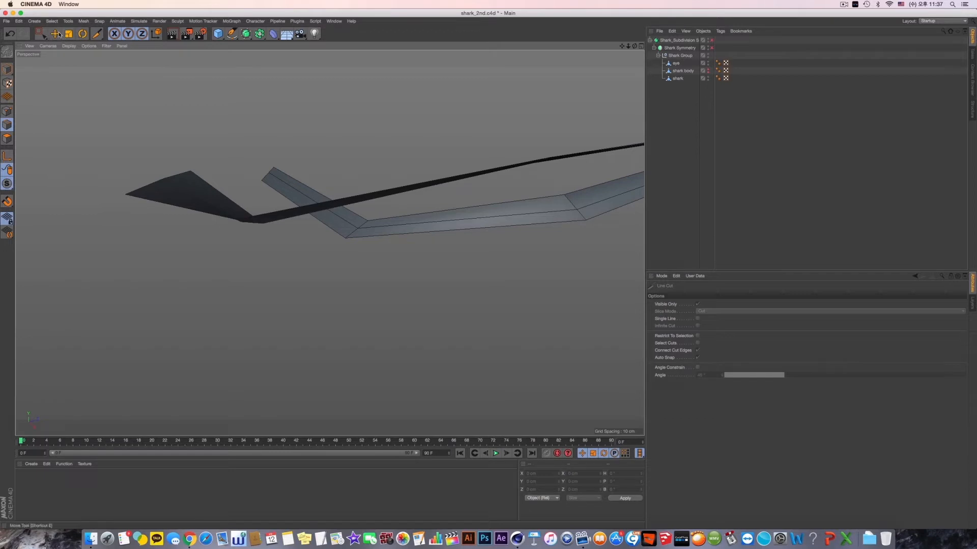
key("e")
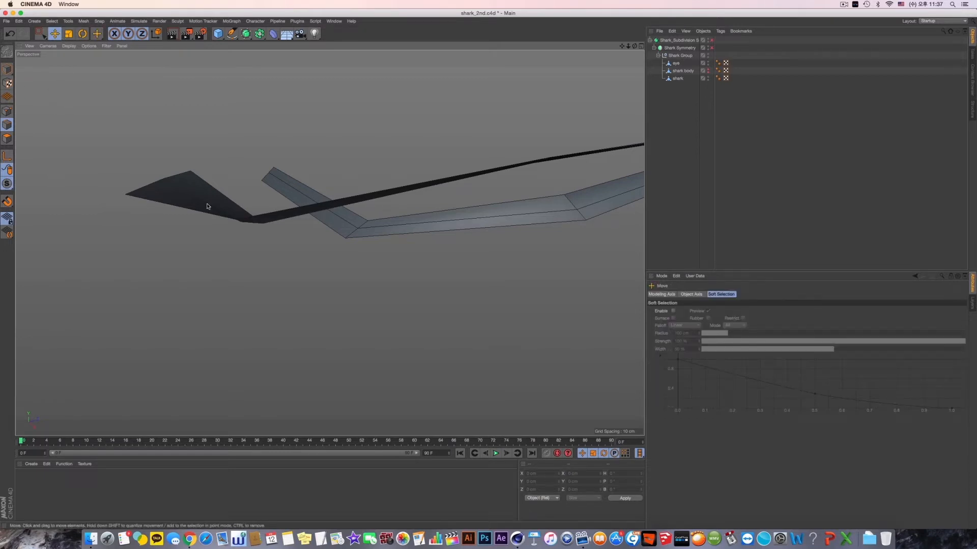
left_click(678, 78)
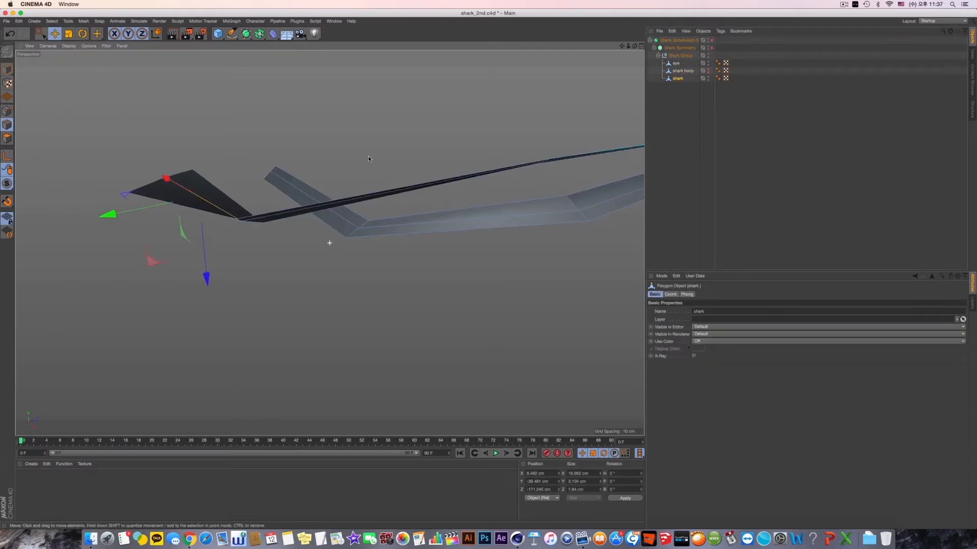
left_click_drag(369, 159, 319, 191, "alt")
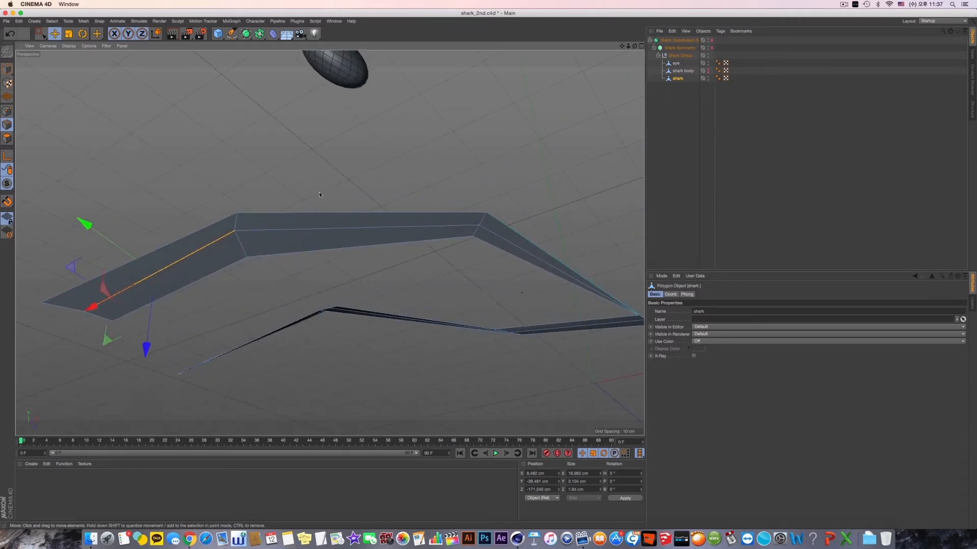
double_click(678, 79)
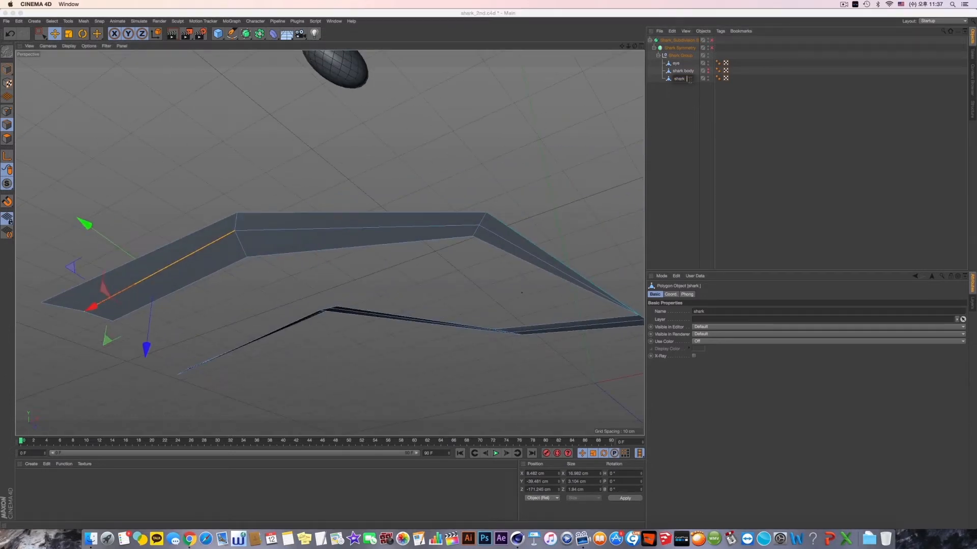
type("teeth")
key("Return")
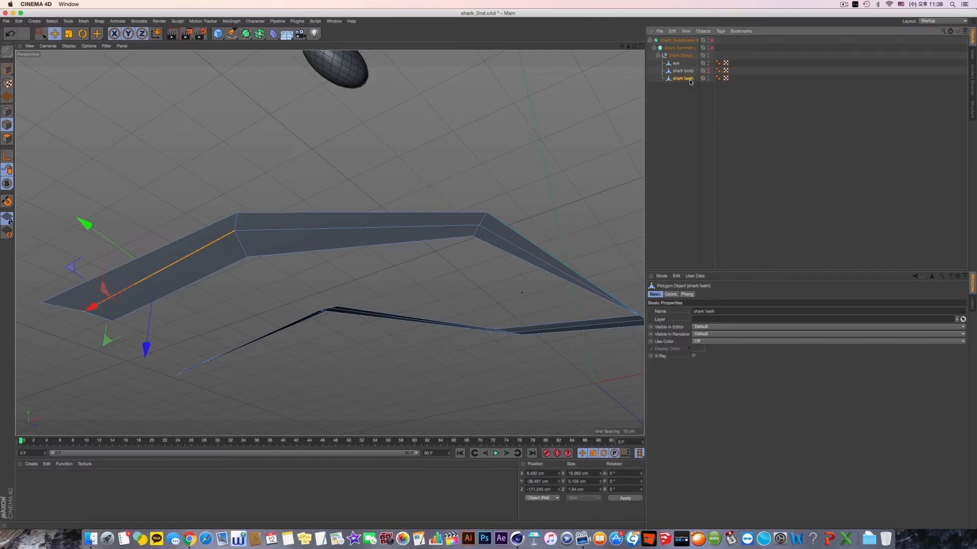
- Select all the lengthwise centre edges along both the upper and lower strips of the shark teeth object
left_click(292, 230, "shift")
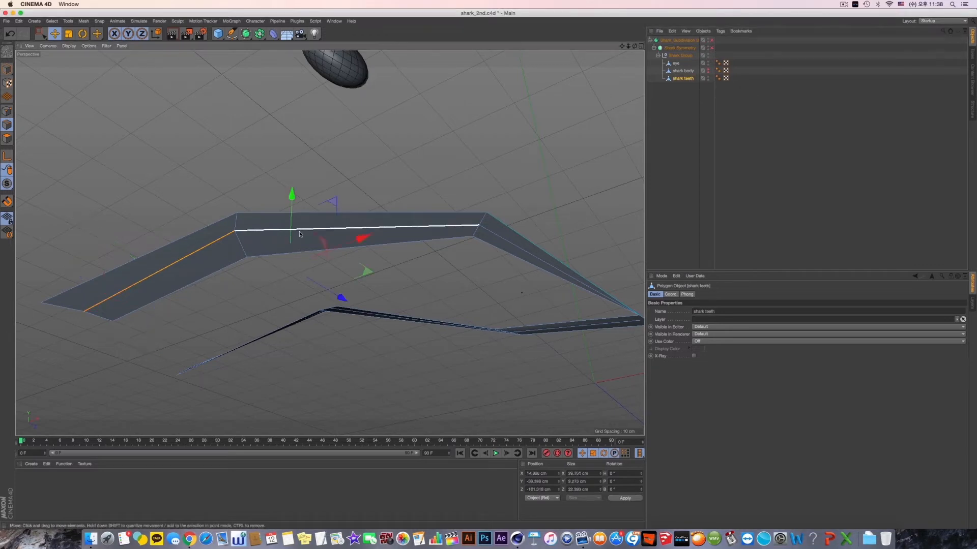
left_click(514, 245, "shift")
left_click_drag(514, 246, 528, 298, "alt")
left_click(528, 298, "shift")
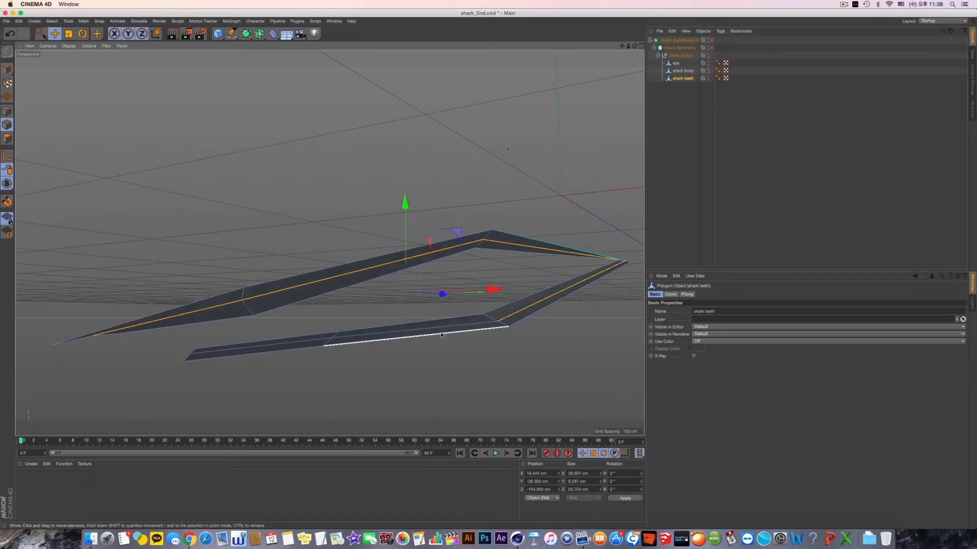
left_click(439, 331, "shift")
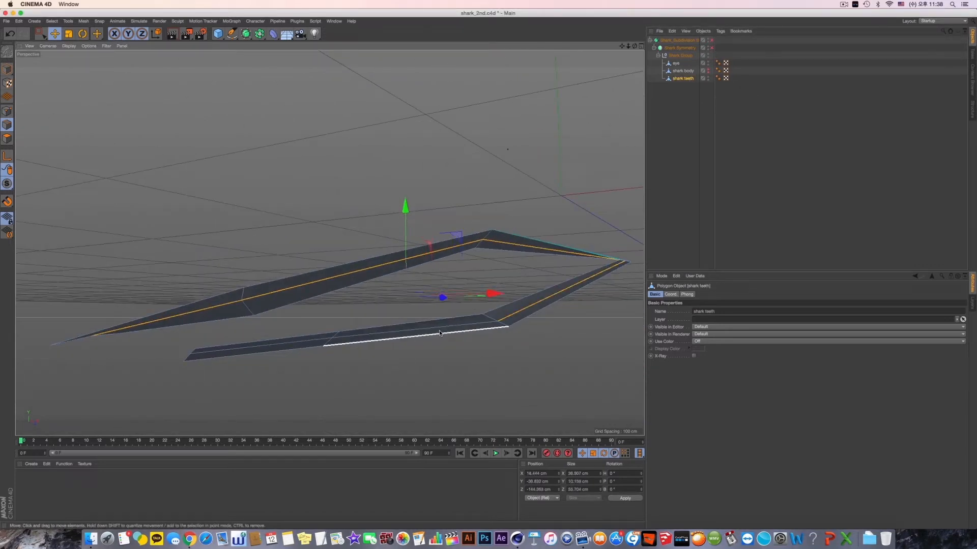
left_click(396, 341, "ctrl")
left_click(313, 343, "shift")
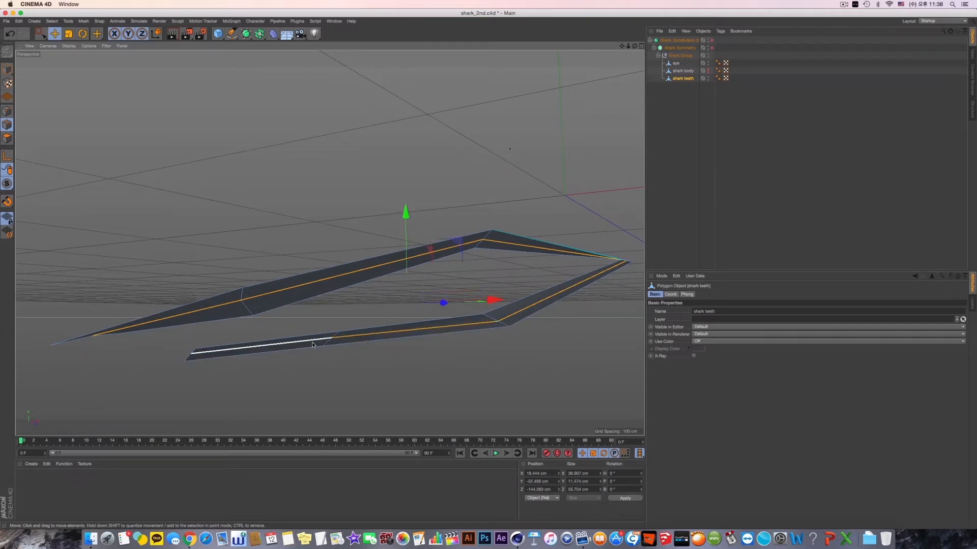
left_click_drag(312, 344, 431, 245, "alt")
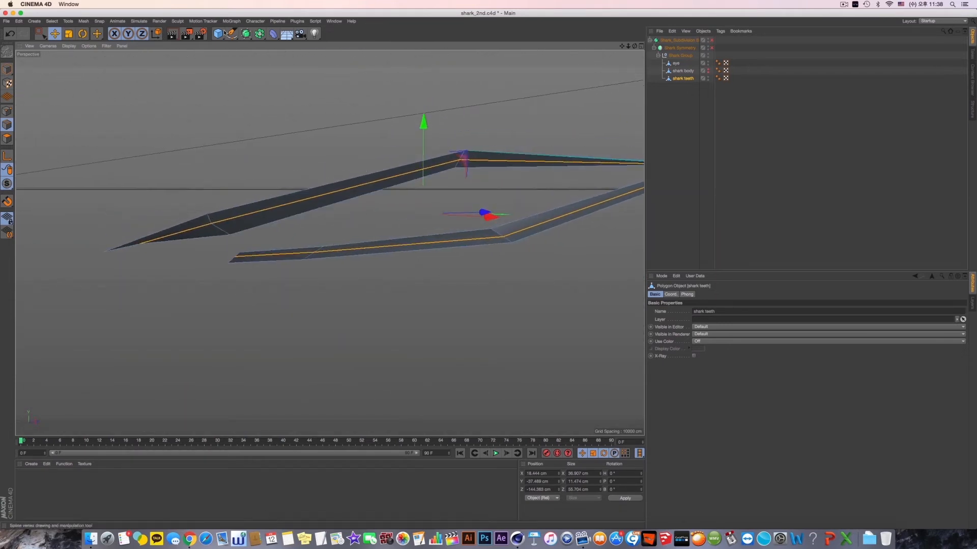
- Convert the selected centre edges with Edge to Spline and select the resulting spline under the shark teeth object
left_click(84, 21)
mouse_move(104, 92)
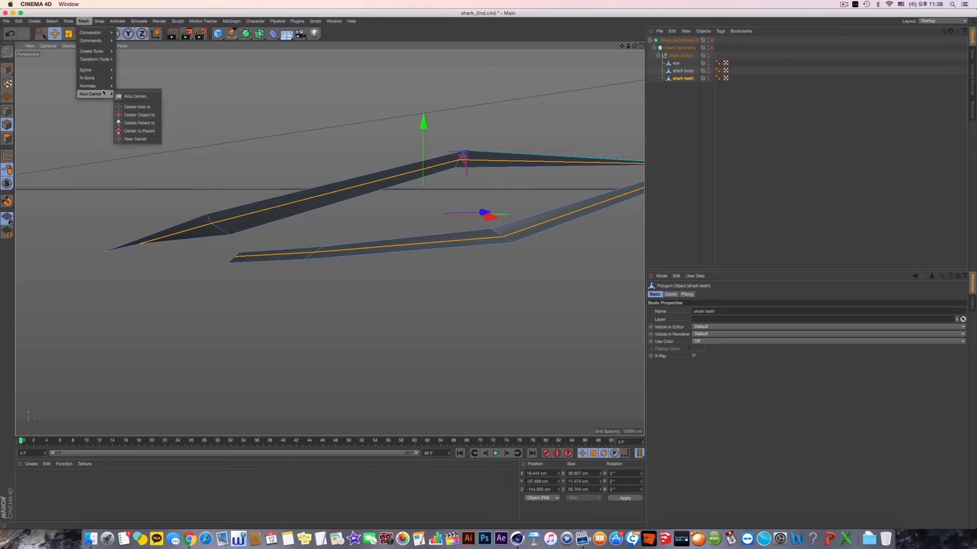
mouse_move(94, 40)
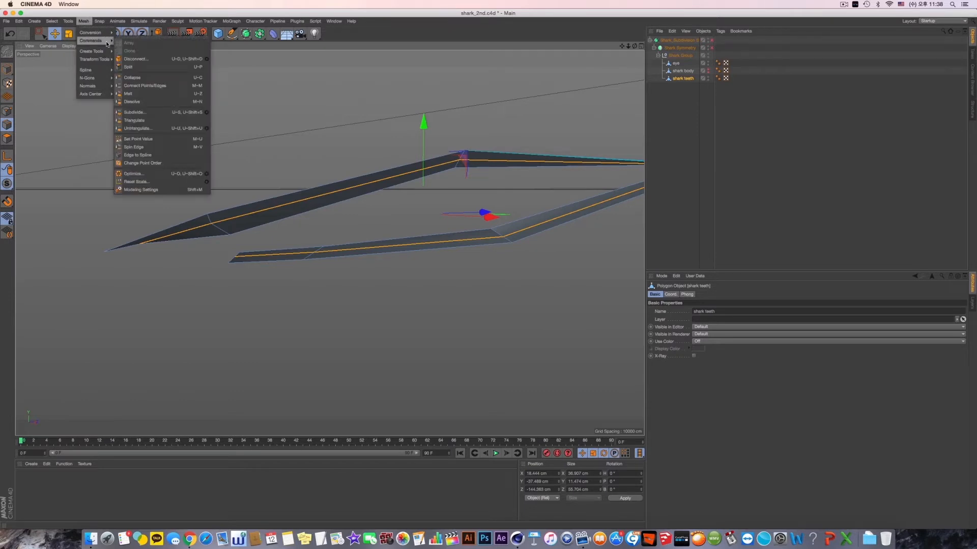
left_click(155, 159)
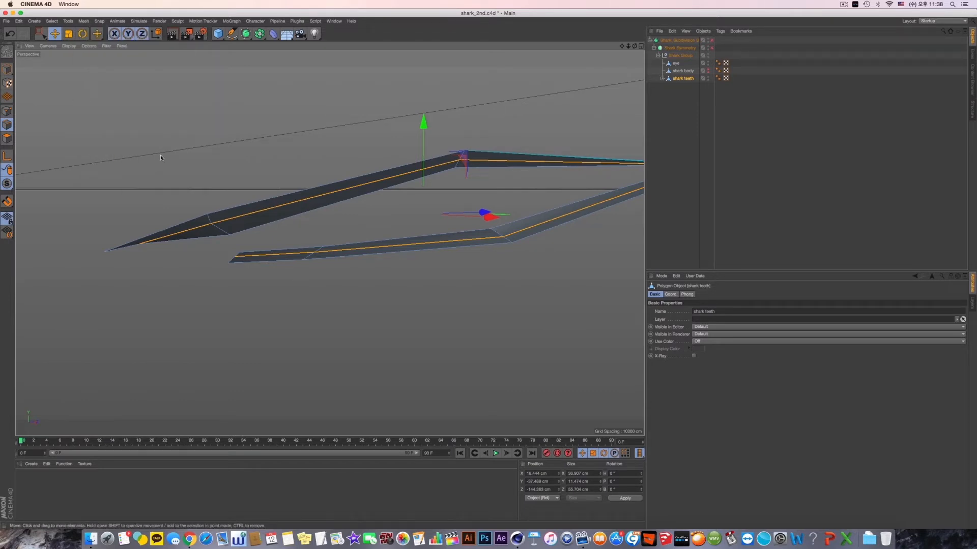
left_click(662, 78)
left_click(684, 86)
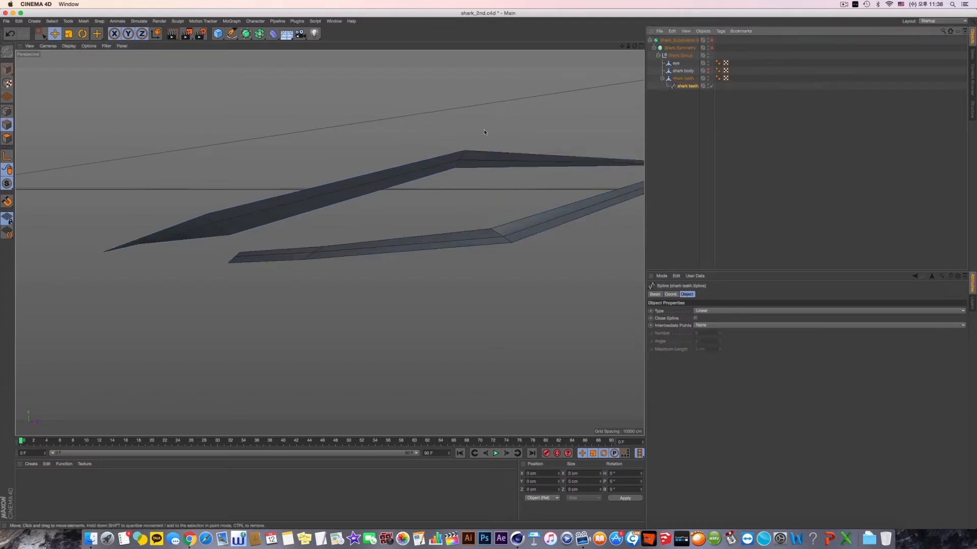
- Centre the spline's axis on all its points with Axis Center at 0 % offsets, and switch to Model mode
left_click(7, 83)
left_click(192, 112)
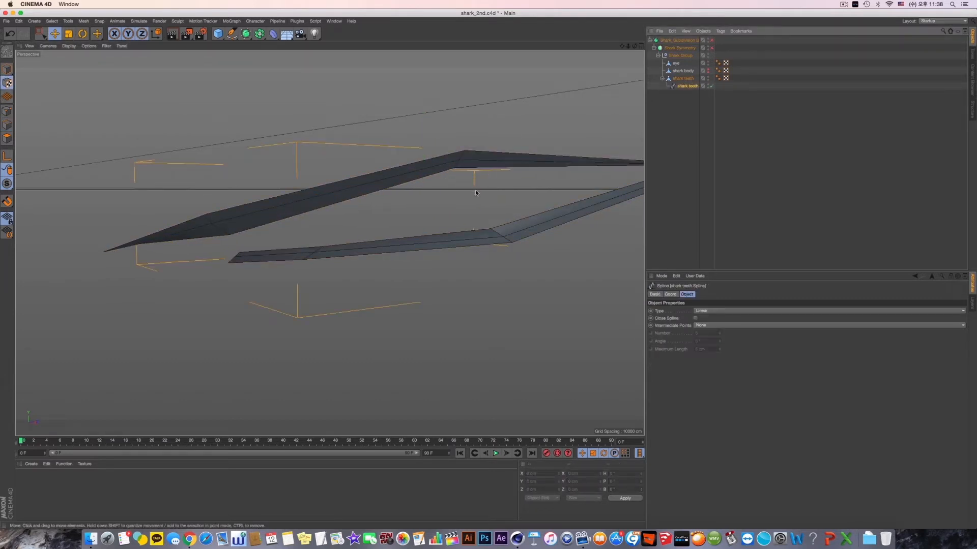
middle_click_drag(494, 197, 393, 190, "alt")
scroll(425, 191, "down", 3)
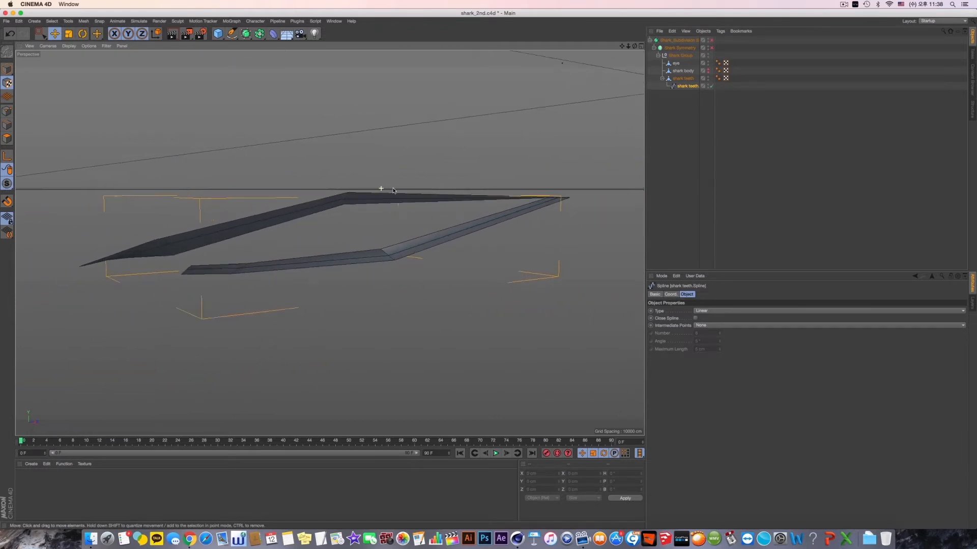
scroll(382, 188, "up", 2)
middle_click_drag(322, 207, 340, 213, "alt")
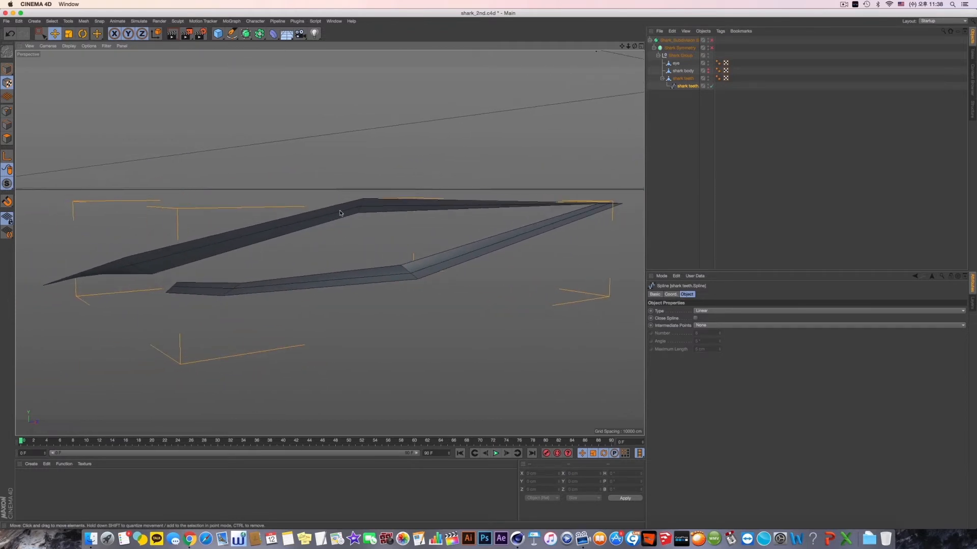
left_click(83, 20)
mouse_move(97, 94)
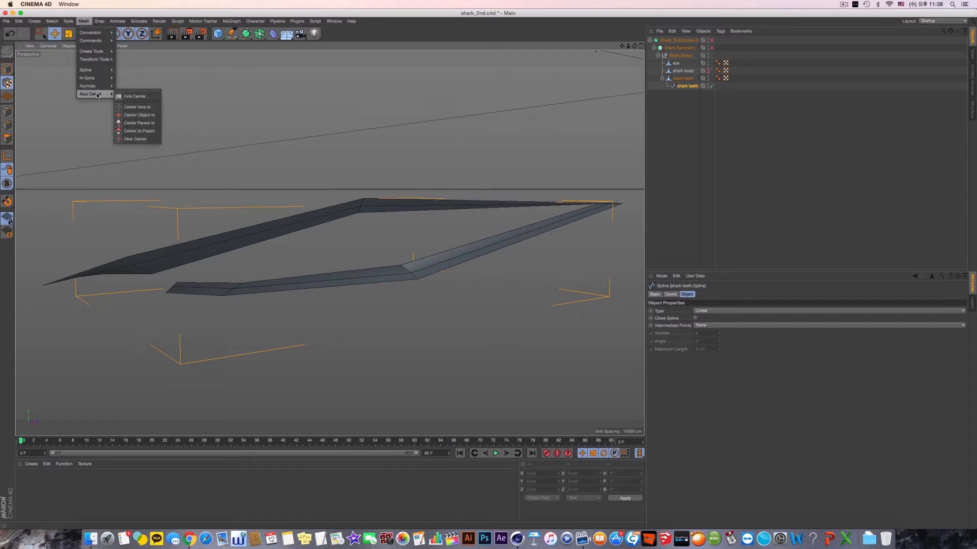
left_click(145, 96)
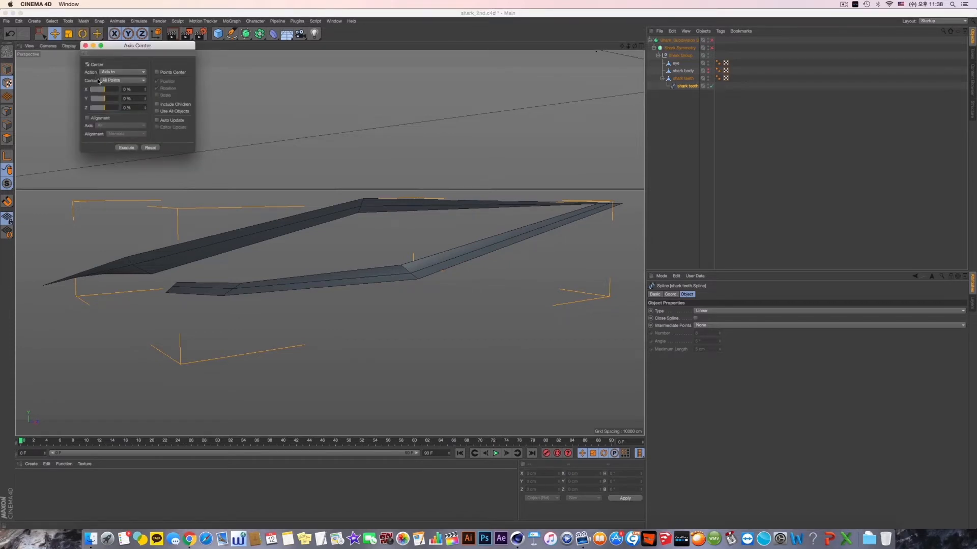
left_click(129, 147)
left_click(129, 147)
left_click(9, 67)
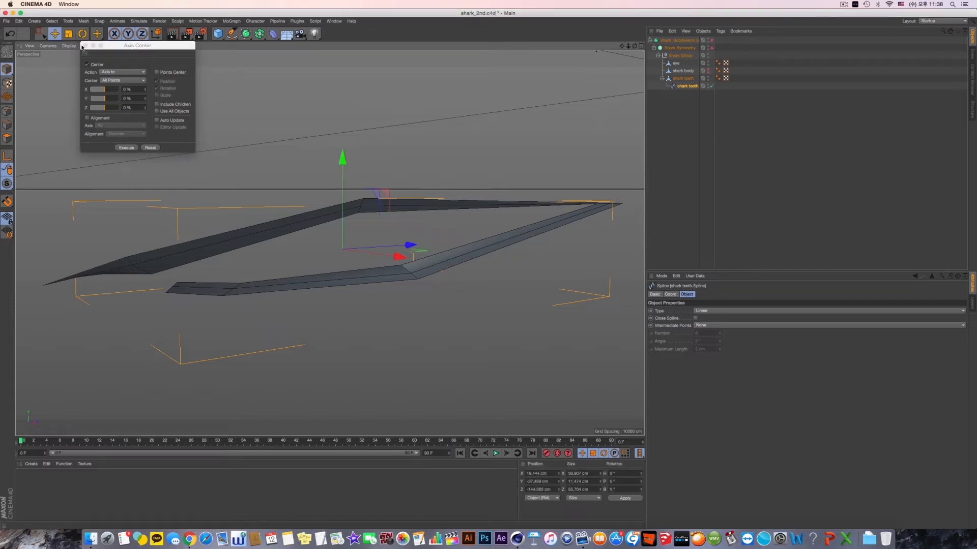
left_click(84, 45)
- Try moving the spline down off the lip strips, and undo that move
left_click_drag(315, 185, 341, 197, "alt")
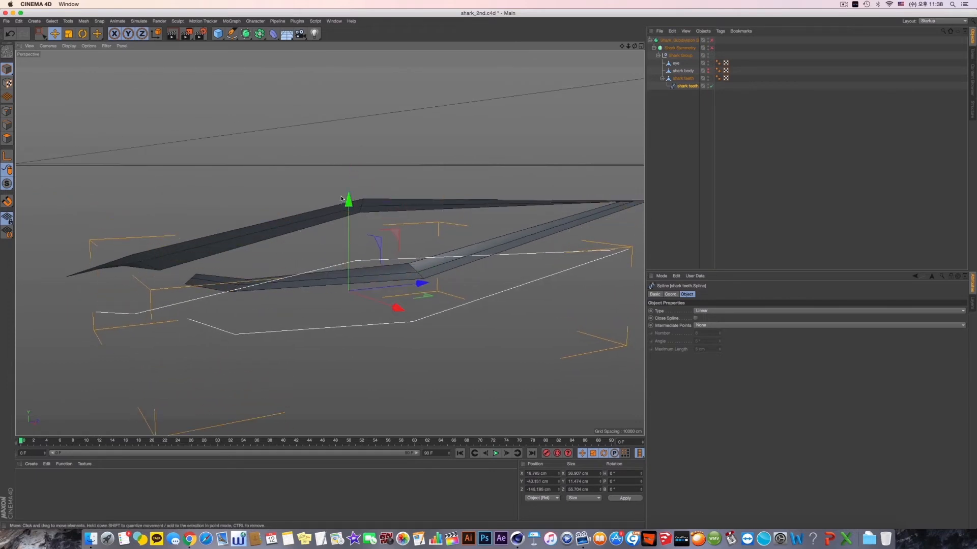
key("super+z")
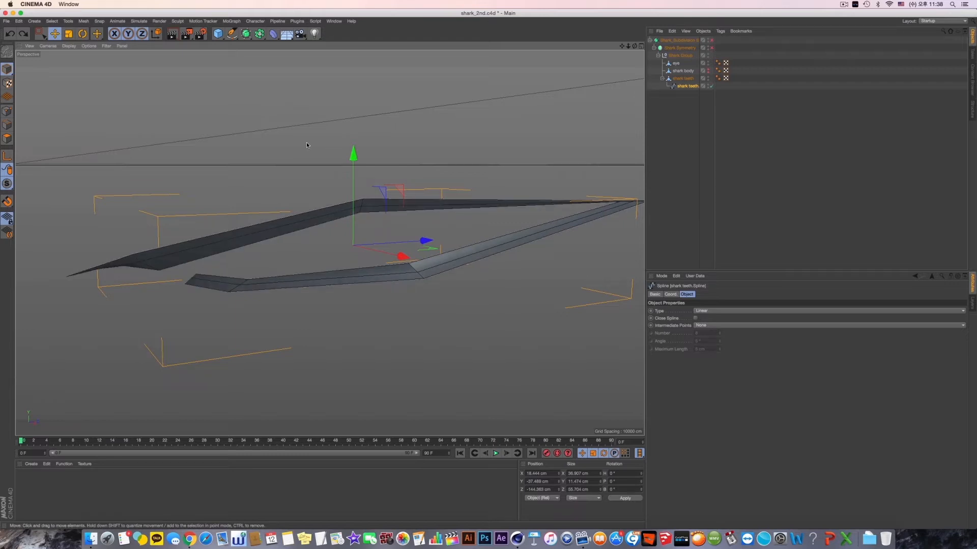
left_click(84, 21)
mouse_move(105, 42)
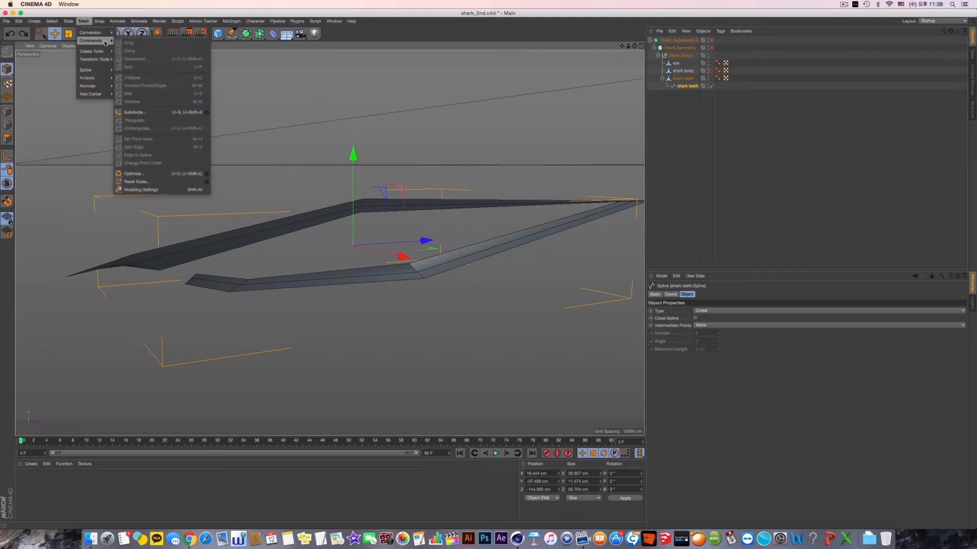
left_click(747, 190)
left_click(685, 86)
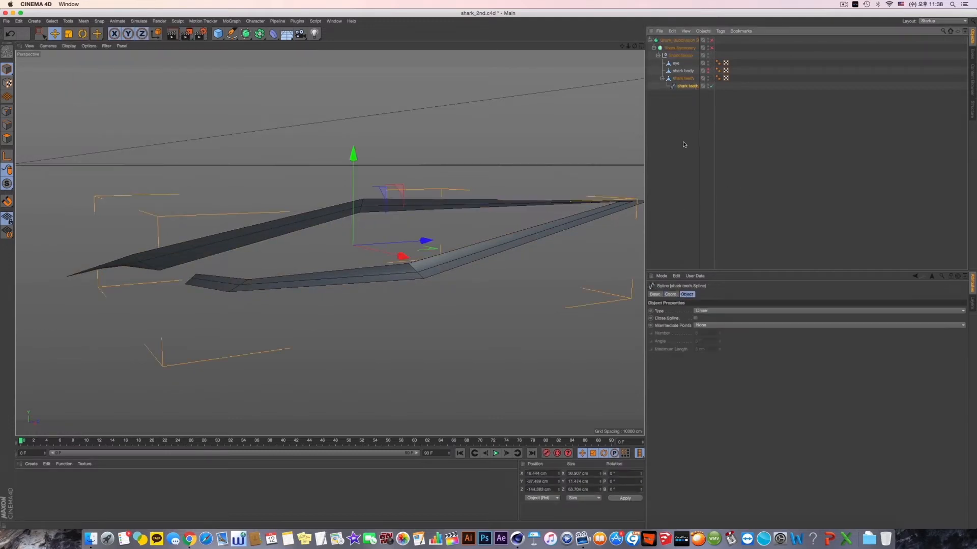
left_click(565, 146)
left_click_drag(565, 146, 490, 128, "alt")
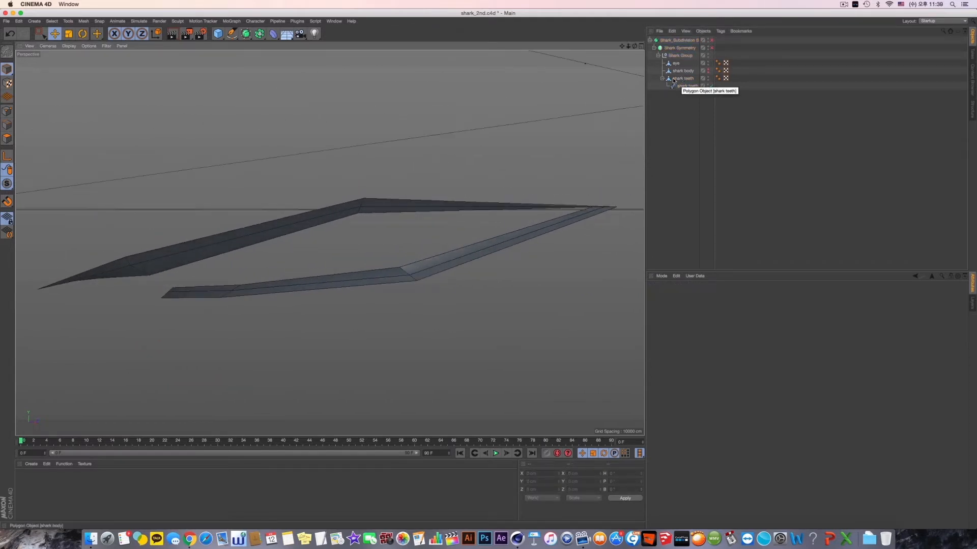
- Add a Pyramid primitive and set its size to 2 cm on all three axes
left_click_drag(256, 75, 315, 116, "alt")
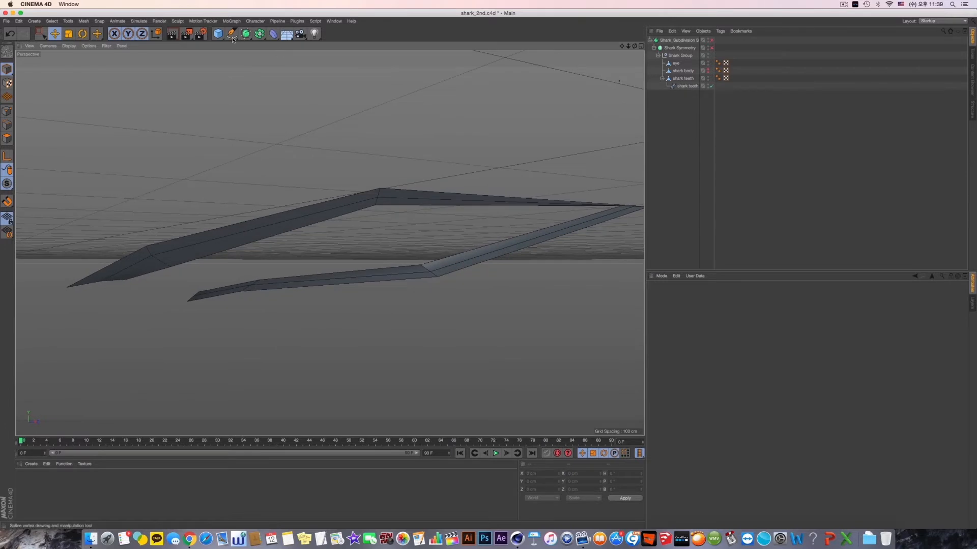
left_click(217, 34)
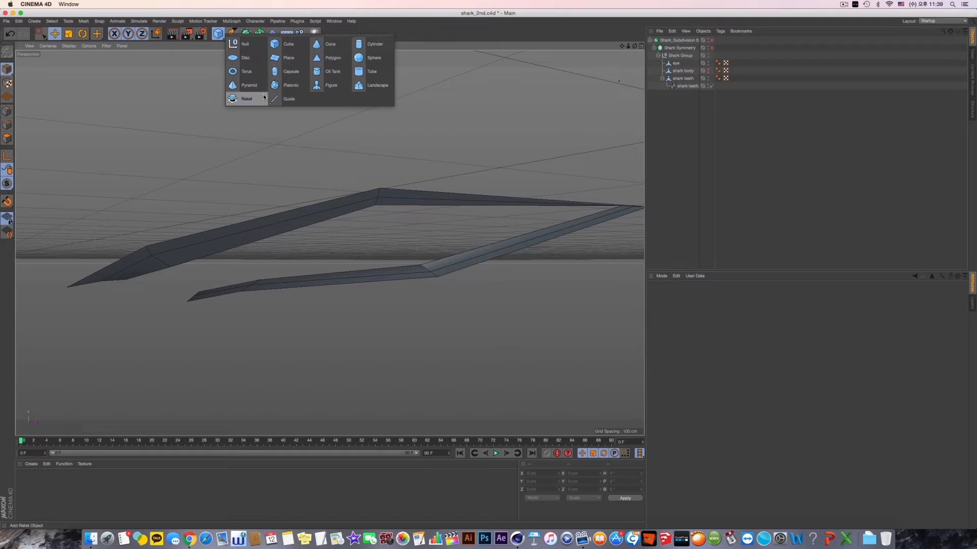
left_click(251, 84)
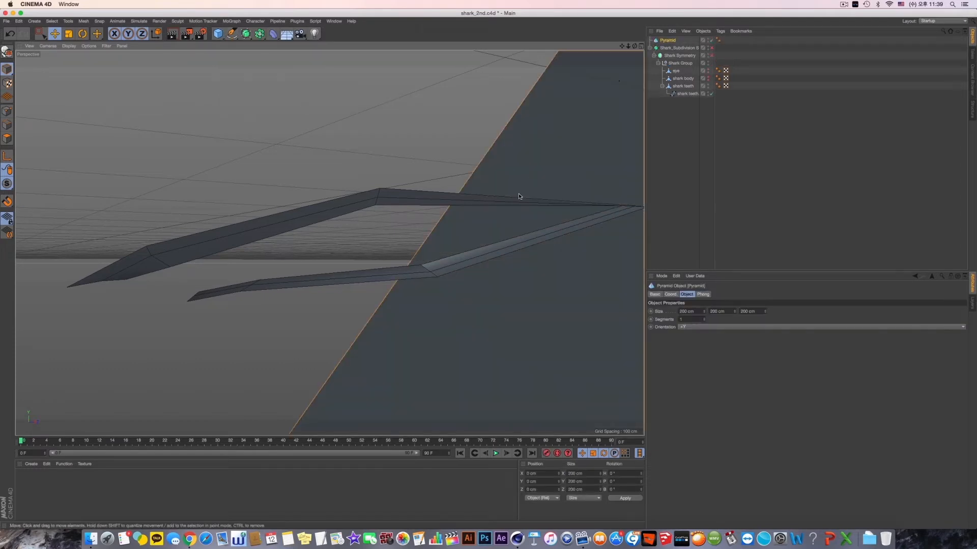
scroll(522, 199, "down", 6)
middle_click_drag(557, 247, 329, 241, "alt")
left_click(687, 311)
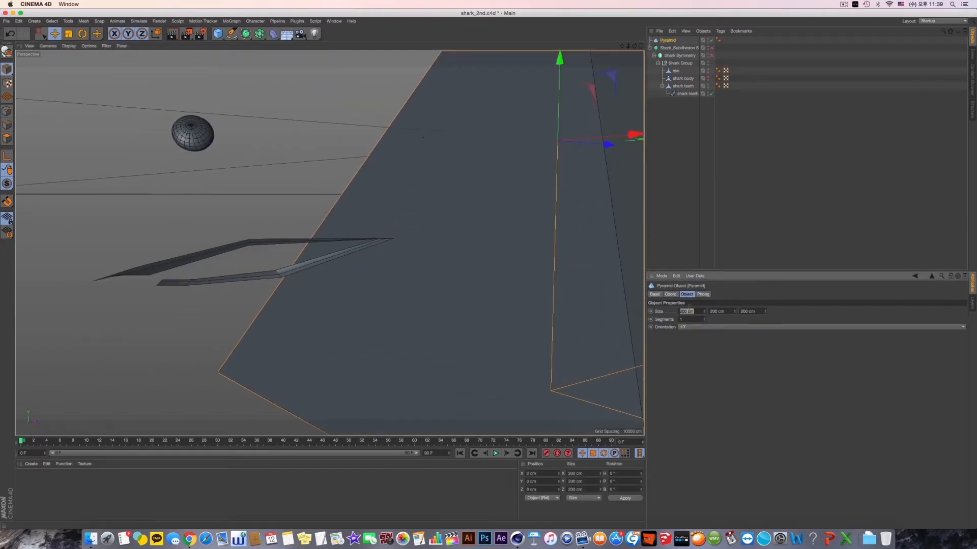
type("2")
key("Tab")
type("2")
key("Tab")
type("2")
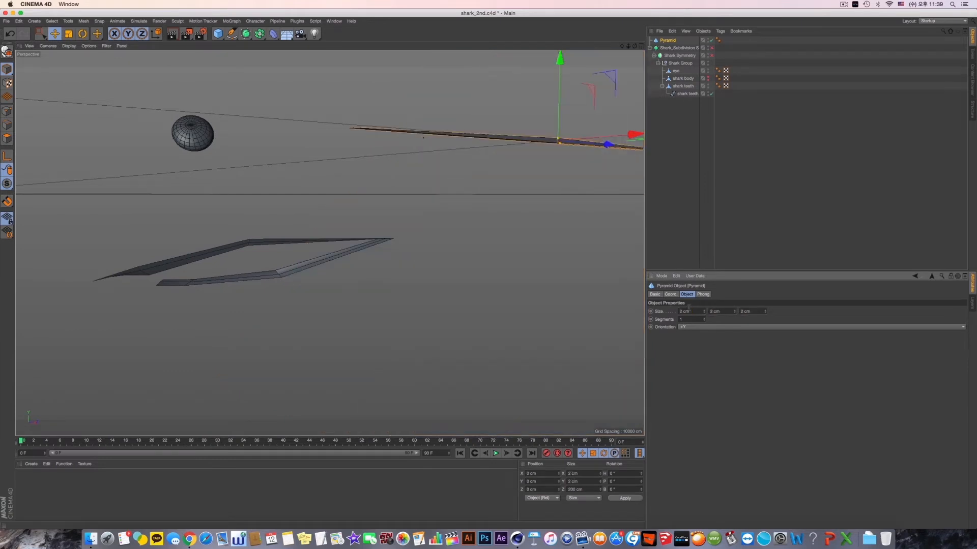
key("Return")
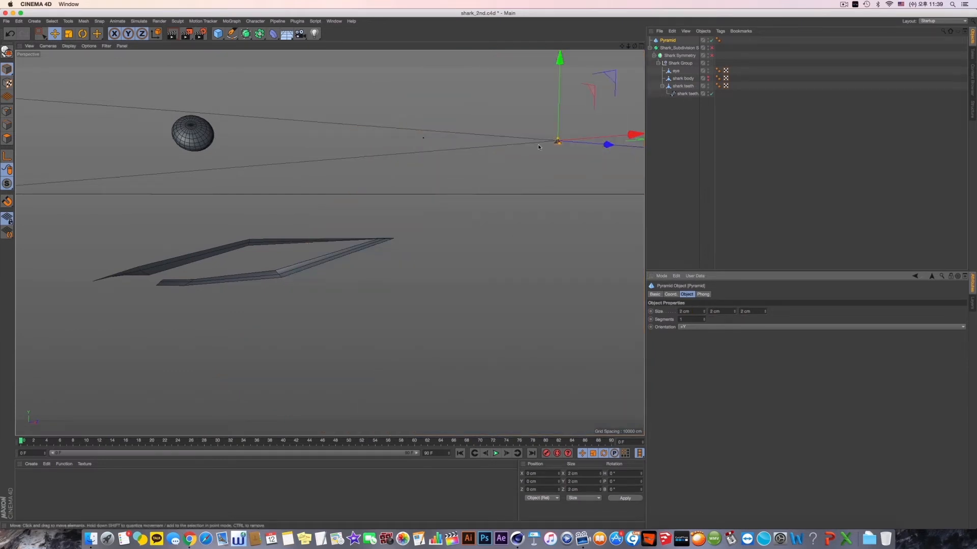
- Move the pyramid down to the shark's lip strips, at about Y -34.8 cm and Z -161 cm
left_click_drag(559, 60, 557, 152)
left_click_drag(625, 203, 410, 336, "alt")
left_click_drag(335, 310, 477, 211)
left_click_drag(457, 264, 361, 264, "alt")
left_click_drag(567, 374, 396, 325)
left_click_drag(362, 233, 362, 173)
left_click_drag(379, 216, 392, 243, "alt")
left_click(231, 21)
scroll(335, 279, "up", 10)
scroll(435, 281, "down", 5)
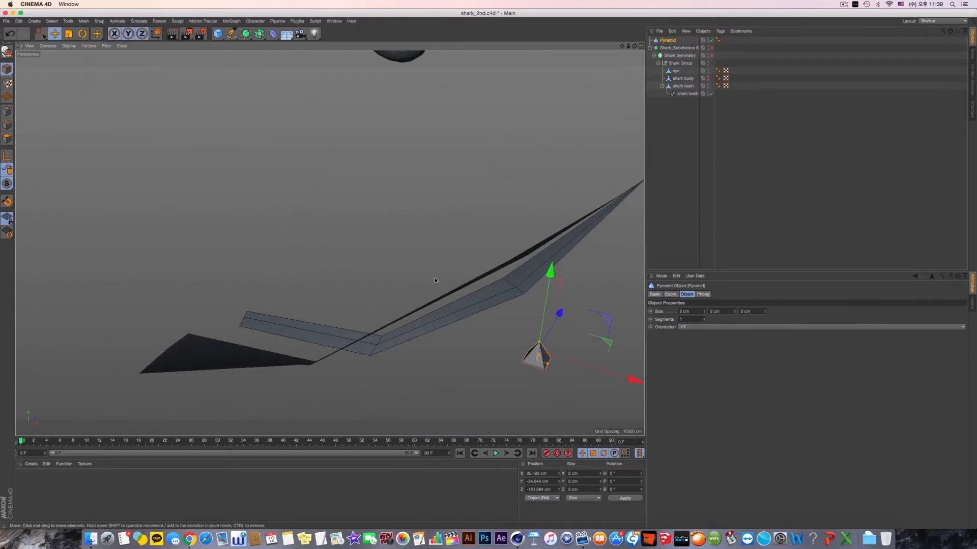
- Set the pyramid's size to 2 cm in X, 4 cm in Y and 1 cm in Z
middle_click_drag(436, 281, 369, 234, "alt")
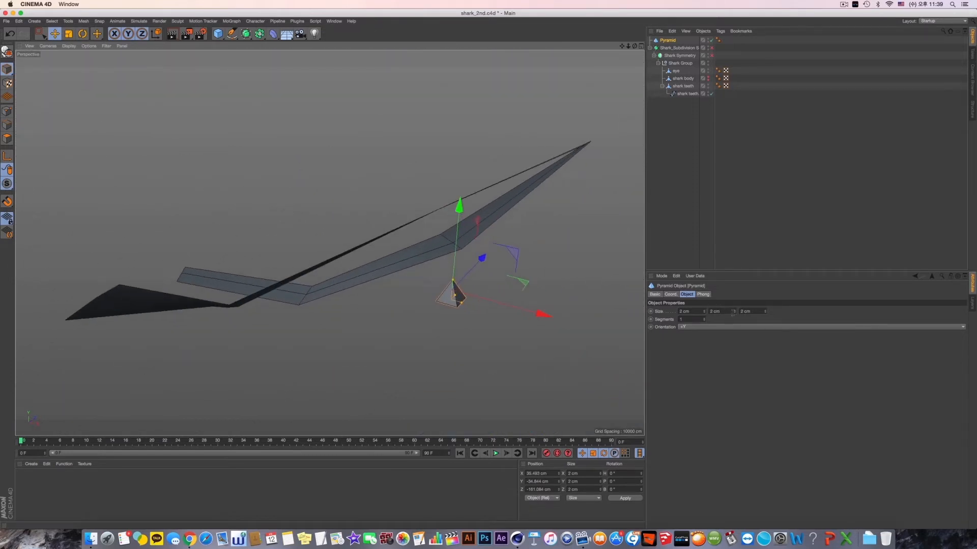
left_click_drag(733, 313, 734, 311)
left_click_drag(330, 243, 469, 288, "alt")
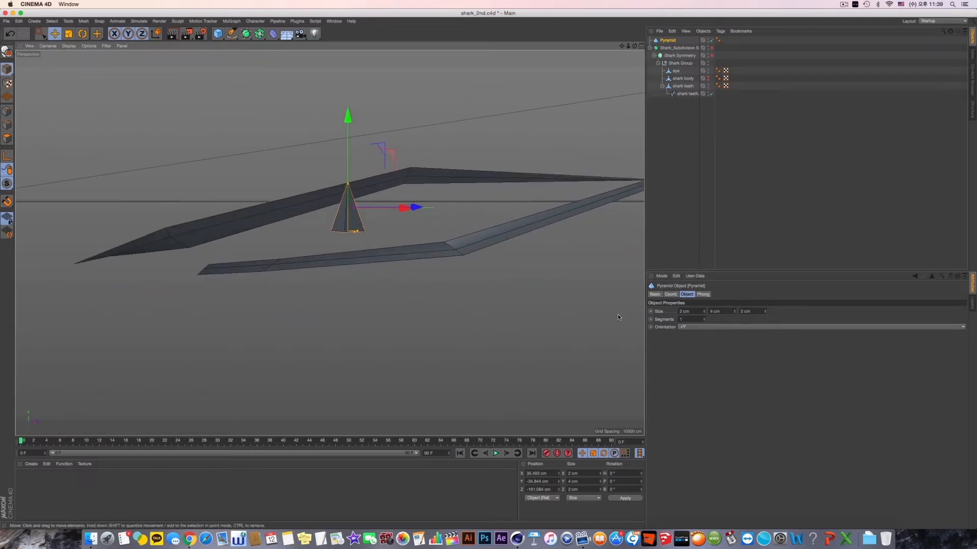
left_click_drag(703, 314, 704, 315)
left_click(705, 310)
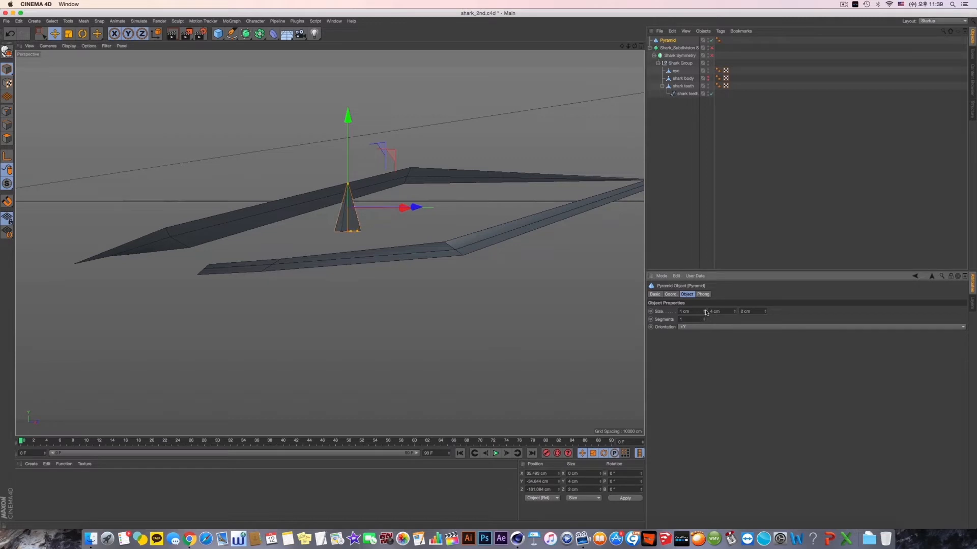
left_click_drag(460, 276, 487, 281, "alt")
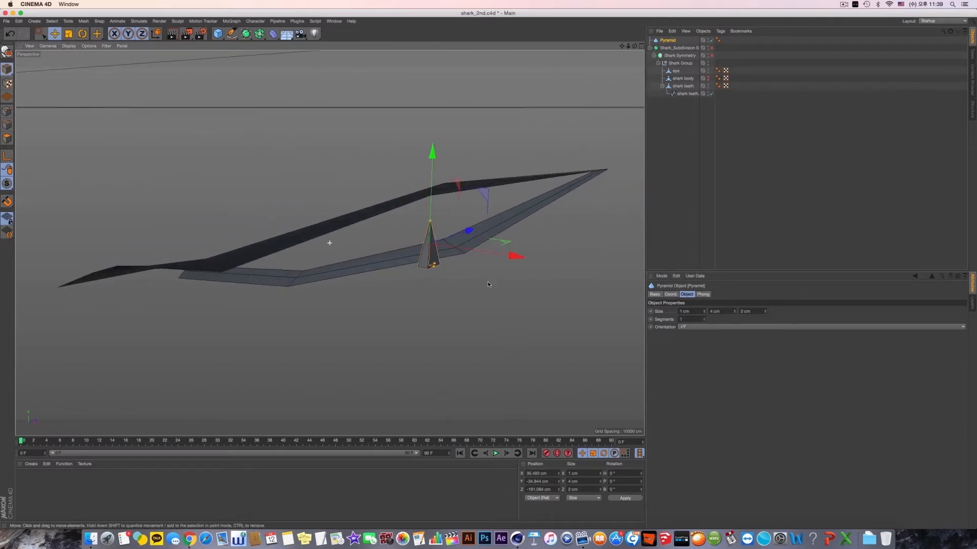
left_click(764, 315)
left_click_drag(700, 311, 620, 309)
type("2")
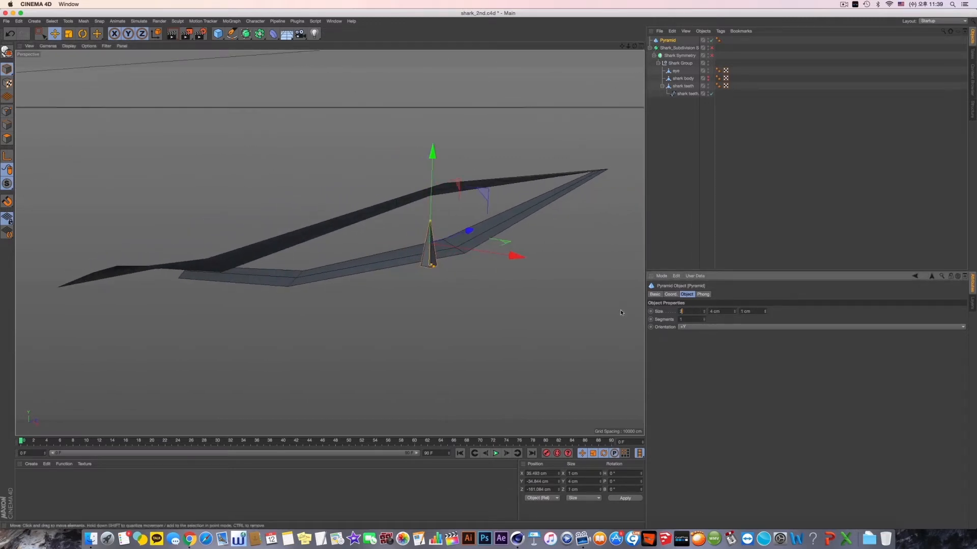
key("Return")
- Set the pyramid's segments to 3
mouse_move(493, 309)
left_mouse_down("alt")
mouse_move(439, 298)
mouse_move(491, 311)
left_mouse_up("alt")
scroll(493, 309, "up", 2)
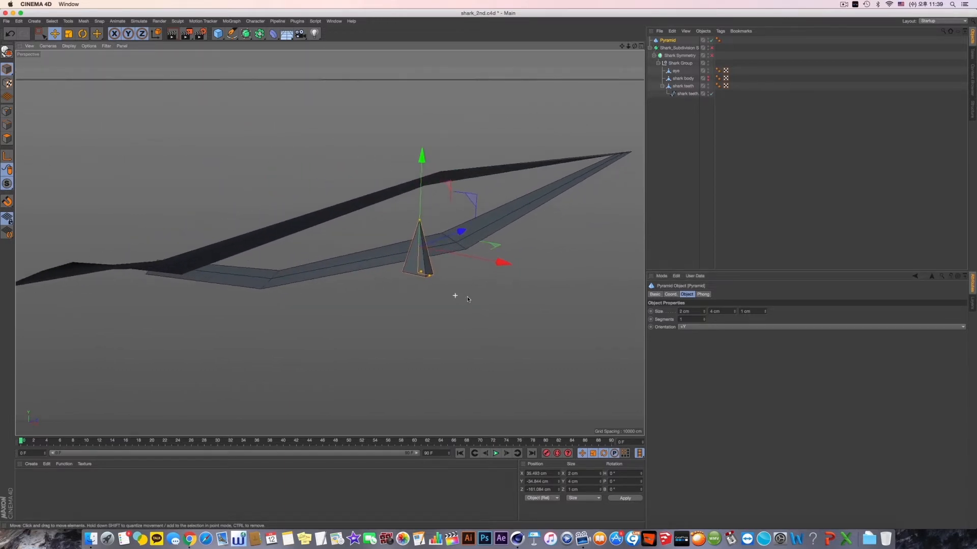
middle_click_drag(467, 296, 473, 305, "alt")
left_click(705, 320)
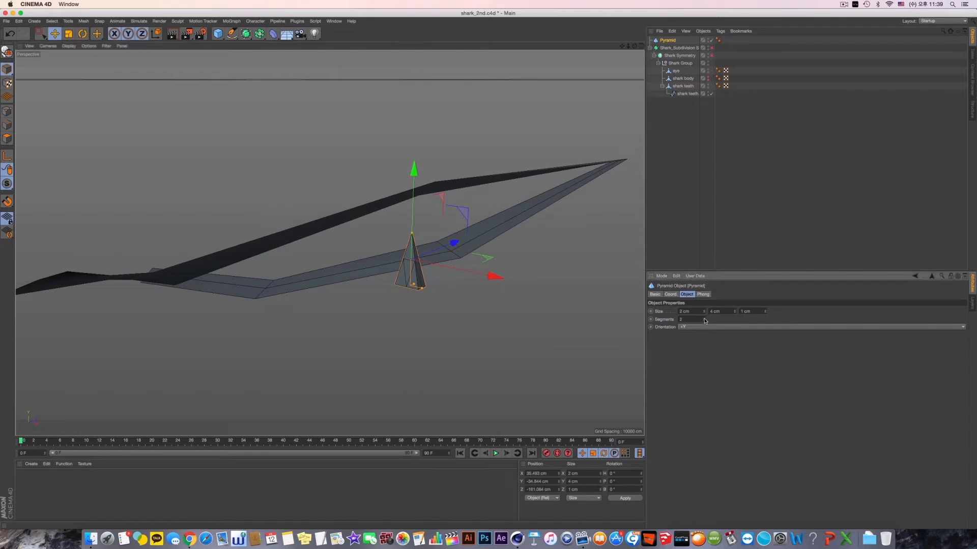
left_click(704, 319)
mouse_move(495, 298)
left_mouse_down("alt")
mouse_move(450, 304)
mouse_move(513, 306)
left_mouse_up("alt")
- Make the pyramid editable and rename it tooth
left_click(674, 43)
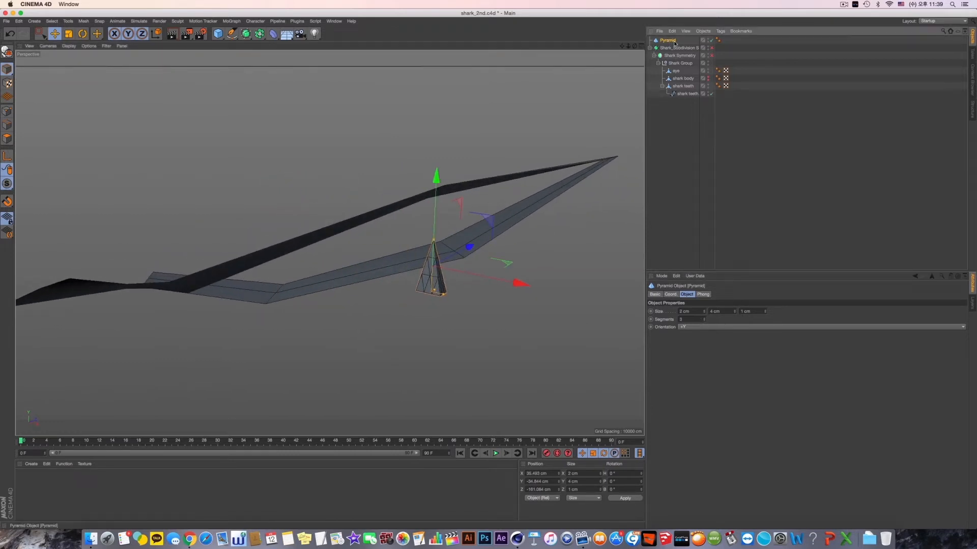
left_click_drag(678, 52, 664, 40)
key("c")
double_click(668, 40)
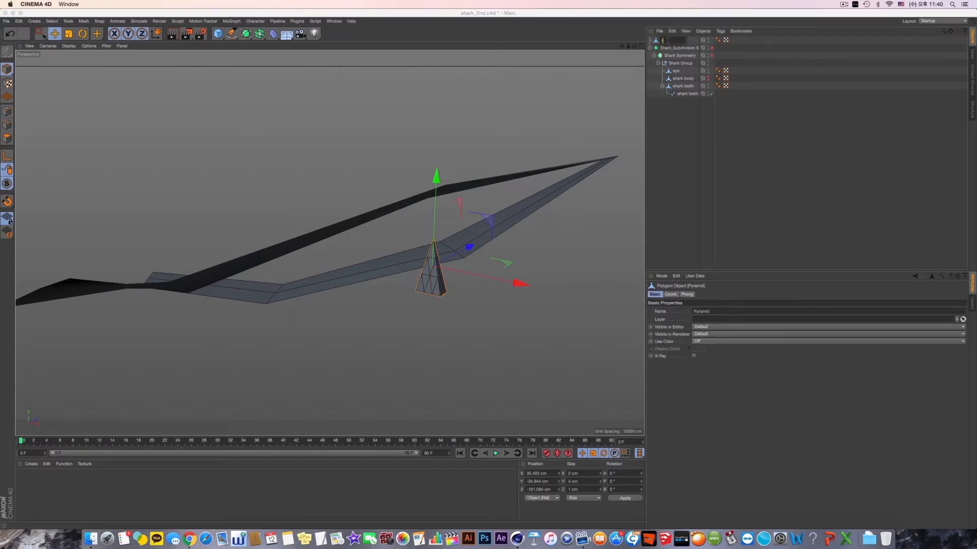
key("Return")
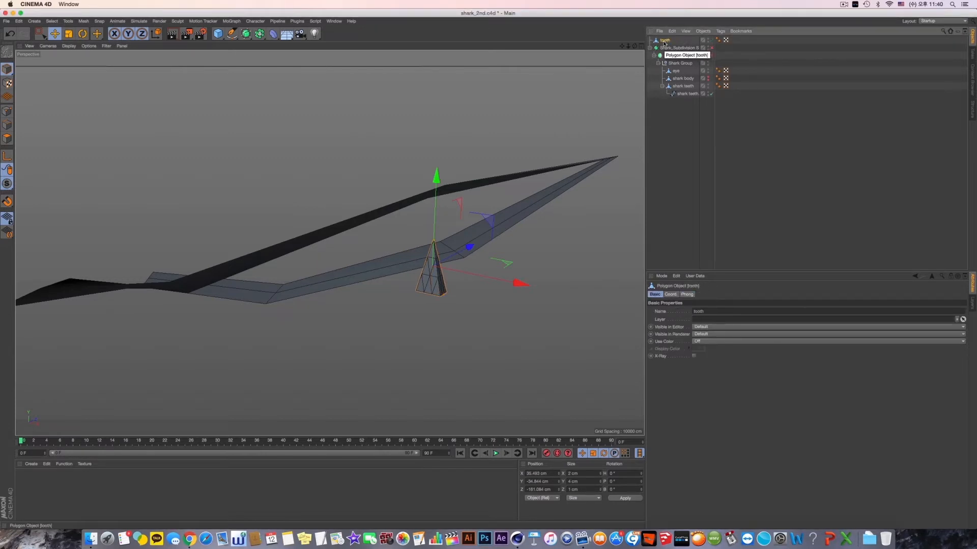
- Place the tooth object as the first child of Shark Group and save the scene
left_click_drag(683, 73, 679, 83)
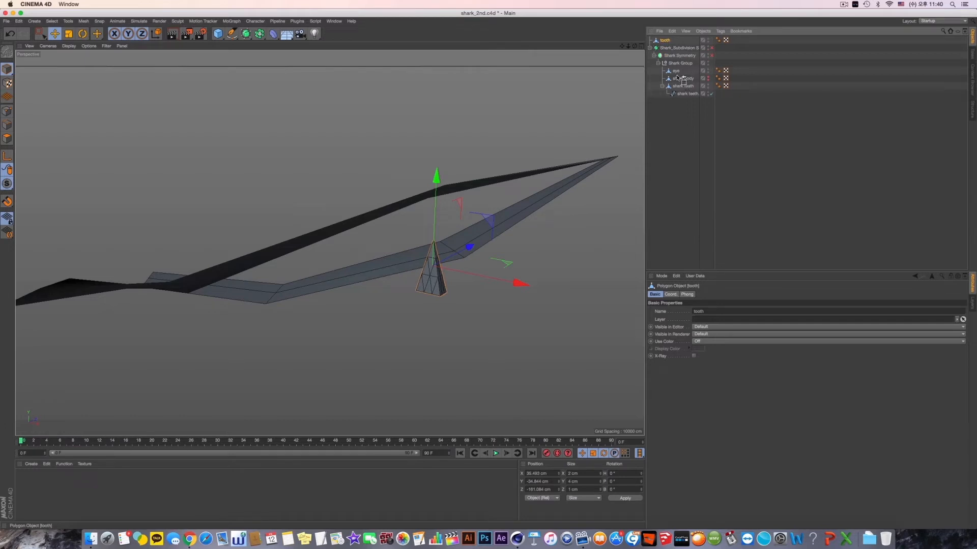
left_click_drag(675, 71, 675, 60)
key("super+s")
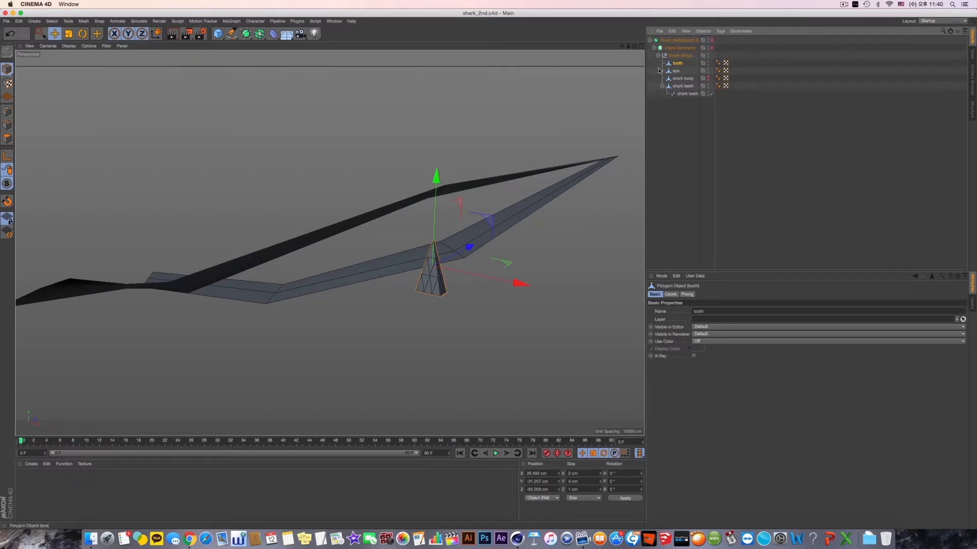
- Add a MoGraph Cloner inside Shark Group with the tooth as its child, and name it teeth group
left_click(232, 21)
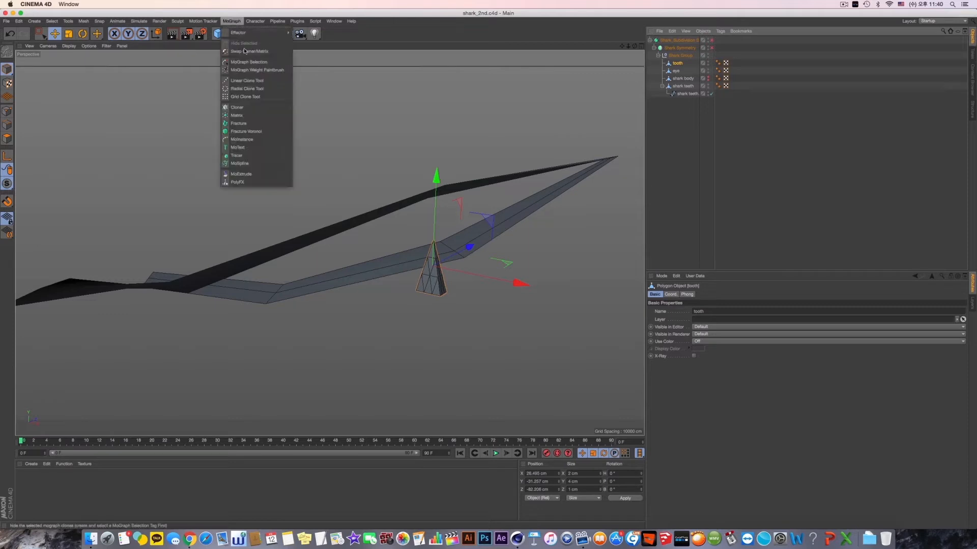
left_click(258, 108)
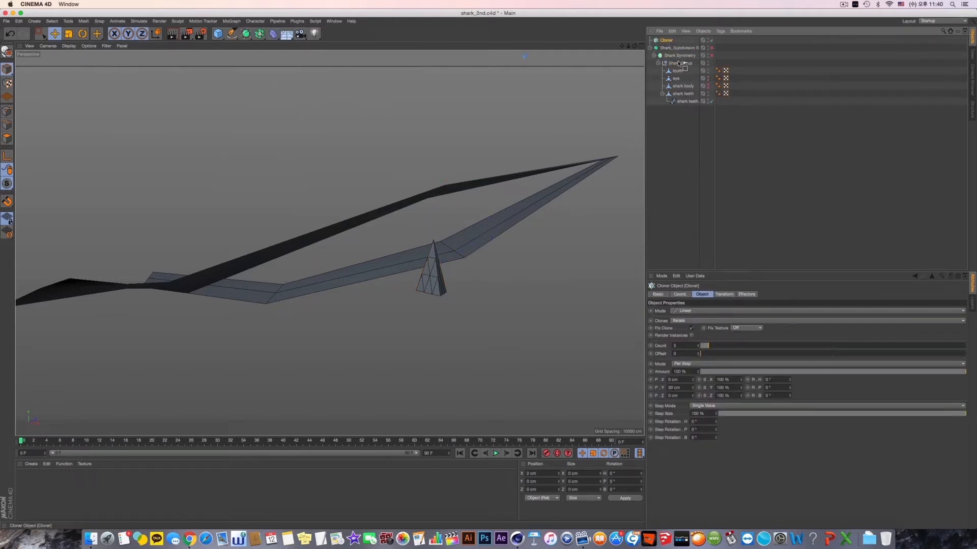
left_click_drag(676, 68, 680, 64)
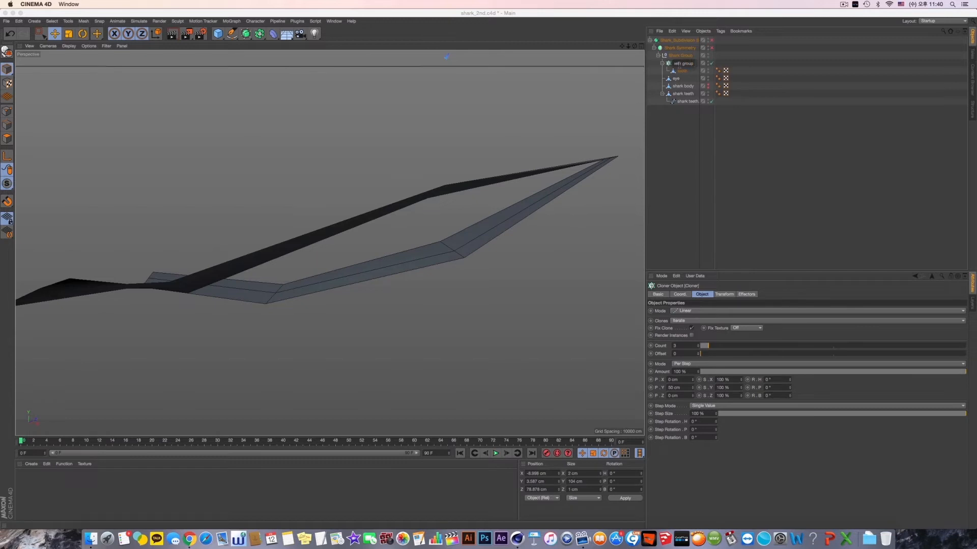
key("Return")
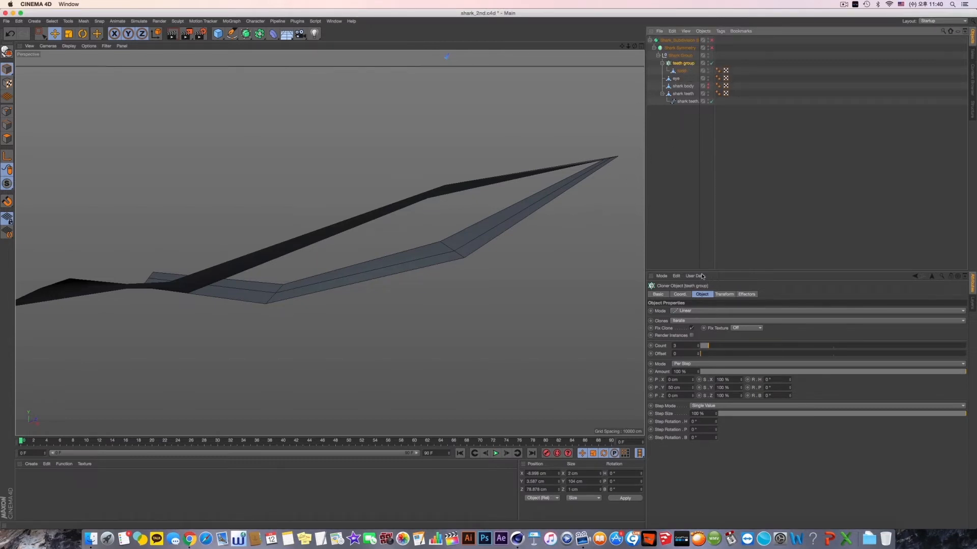
- Switch the teeth group cloner to Object mode and assign the spline under shark teeth as its object
left_click(684, 312)
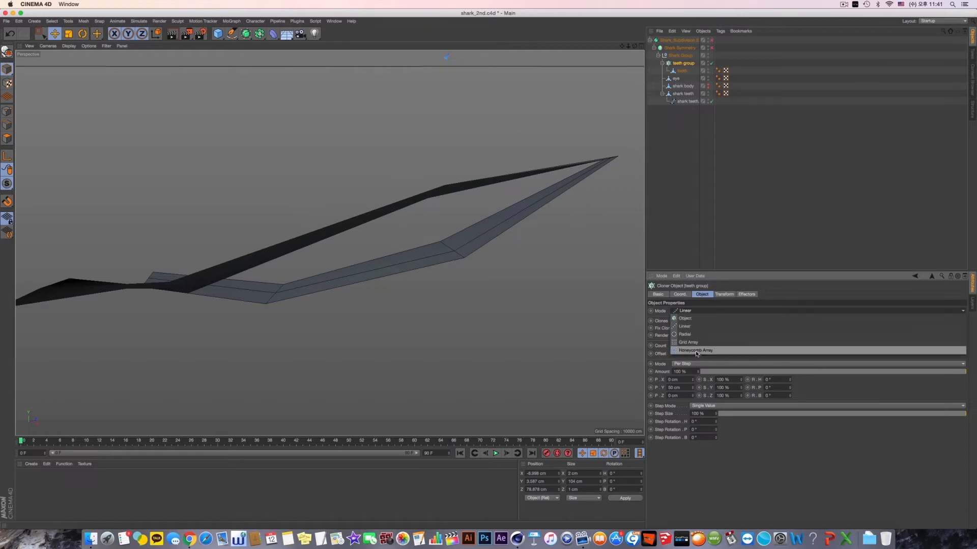
left_click(708, 319)
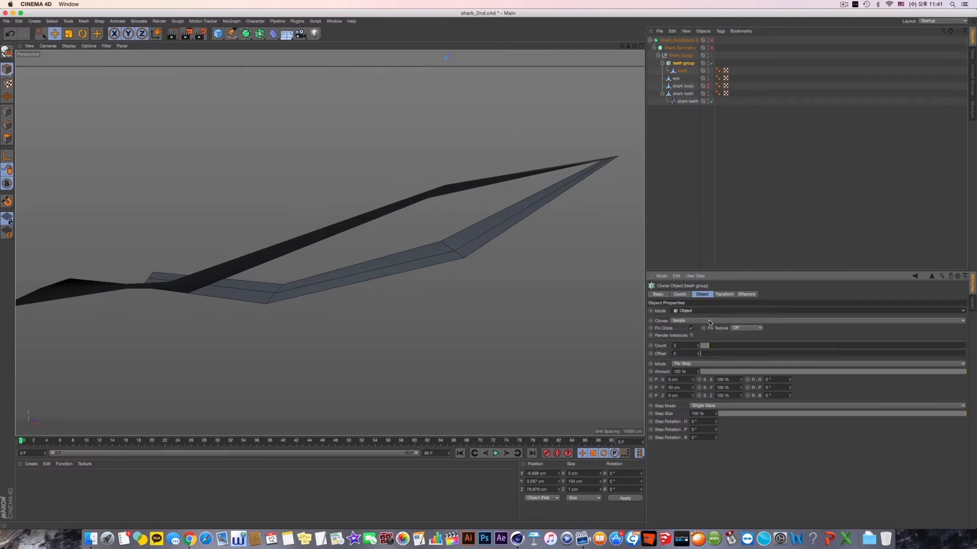
left_click_drag(691, 104, 700, 346)
left_click_drag(386, 264, 407, 274, "alt")
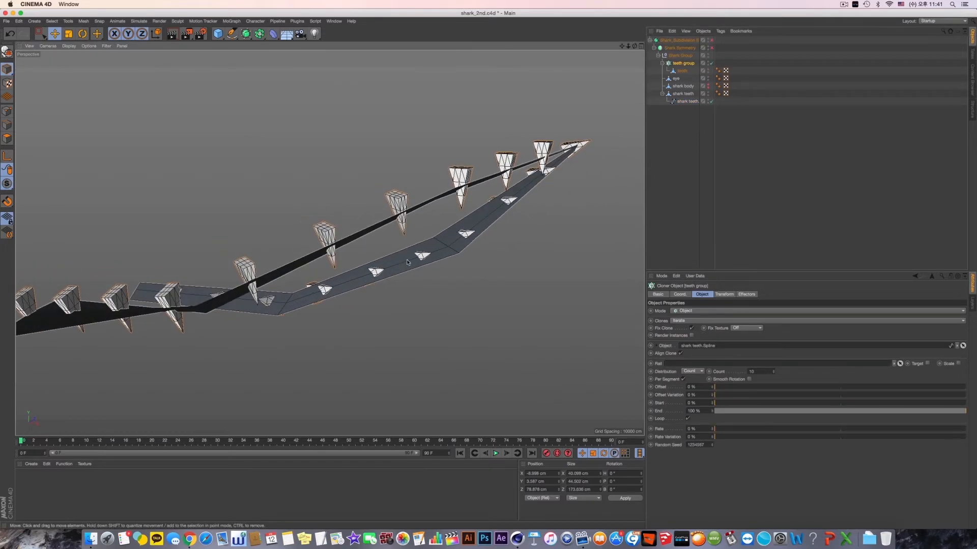
middle_click_drag(407, 274, 457, 245, "alt")
left_click_drag(456, 245, 447, 224, "alt")
scroll(447, 224, "up", 5)
middle_click_drag(469, 158, 436, 234, "alt")
scroll(436, 234, "down", 5)
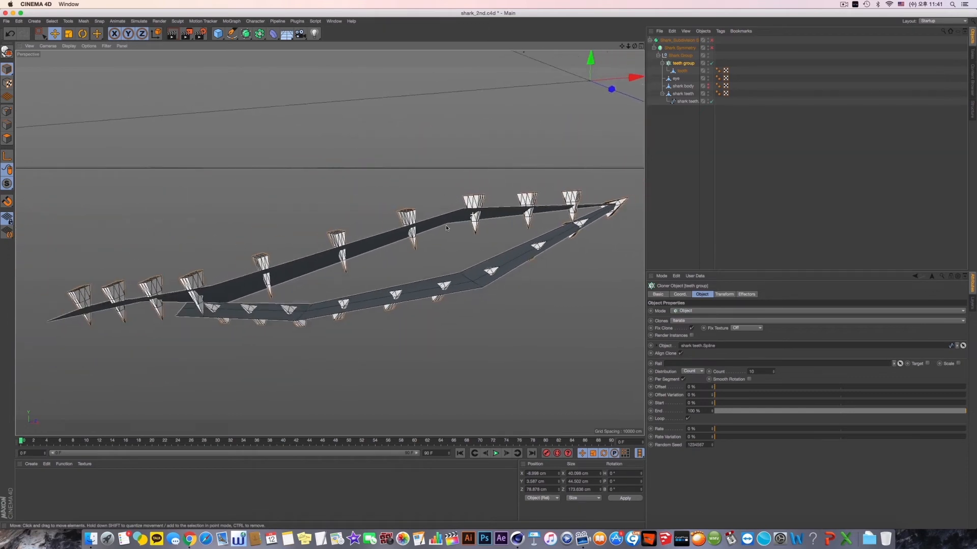
- With the teeth group cloner switched off, move the tooth's axis down to its base, and switch the cloner back on
left_click(712, 64)
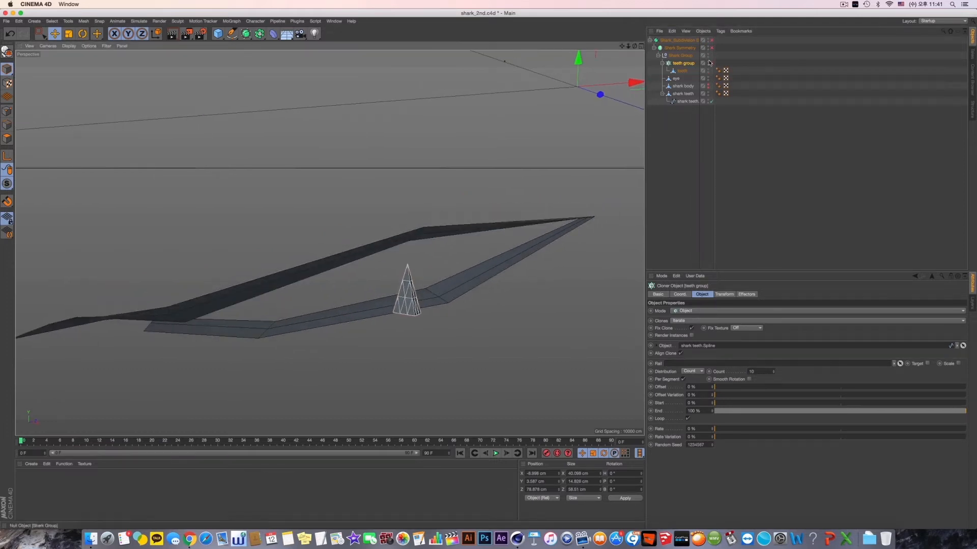
left_click(682, 71)
left_click_drag(406, 311, 365, 305, "alt")
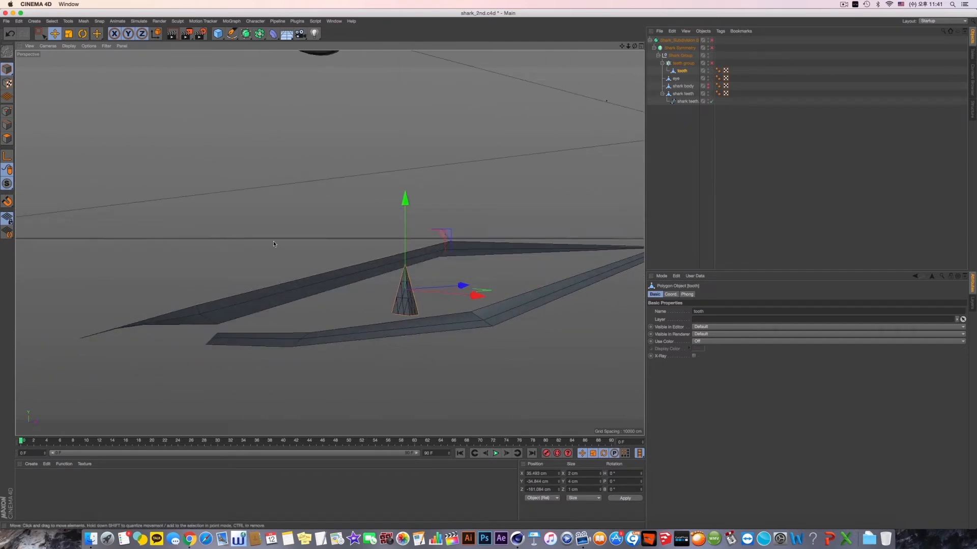
key("F5")
key("F3")
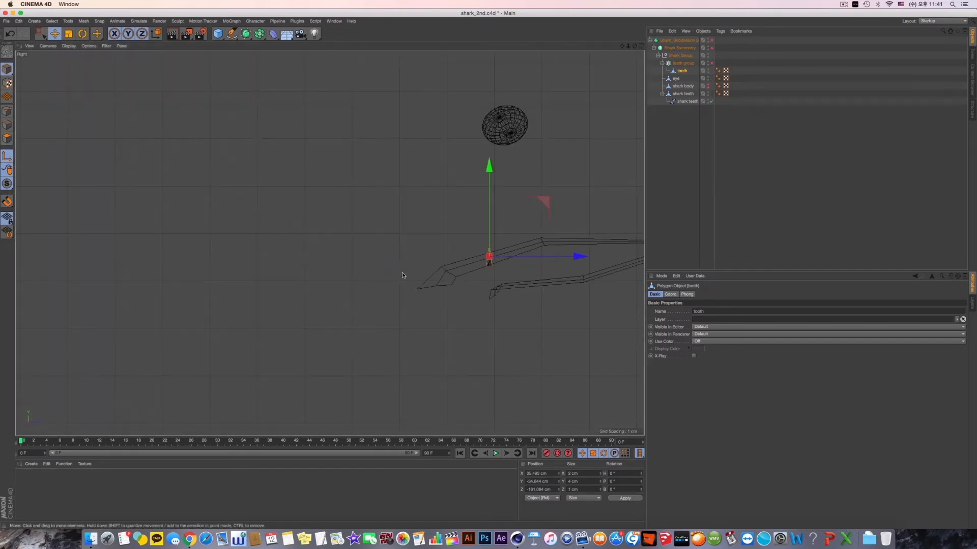
key("o")
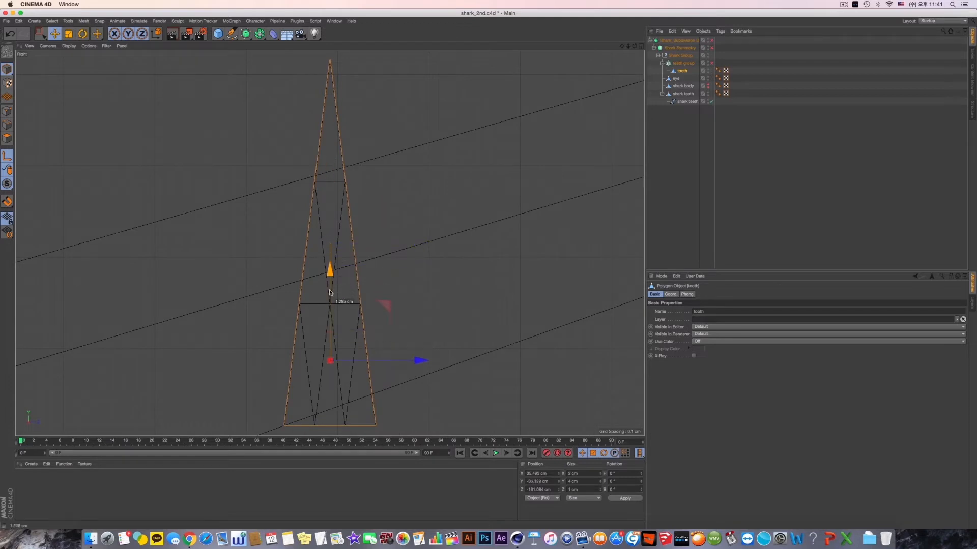
left_click_drag(330, 292, 330, 331)
middle_click_drag(343, 311, 394, 177, "alt")
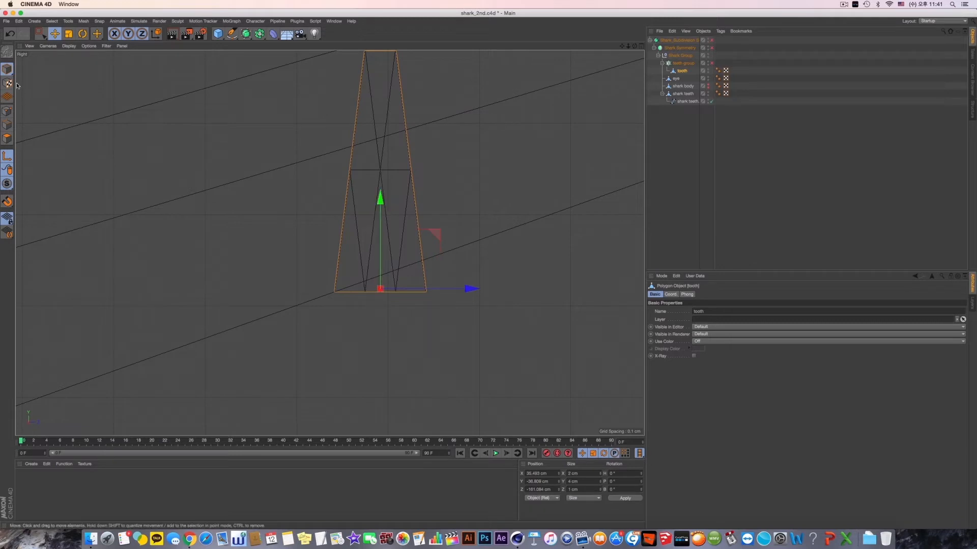
key("F1")
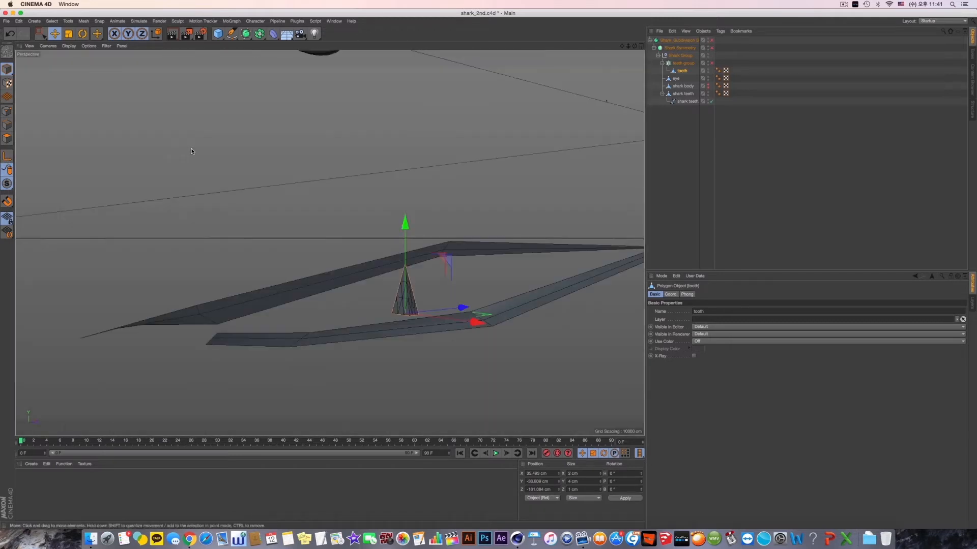
left_click(711, 64)
left_click_drag(457, 254, 422, 275, "alt")
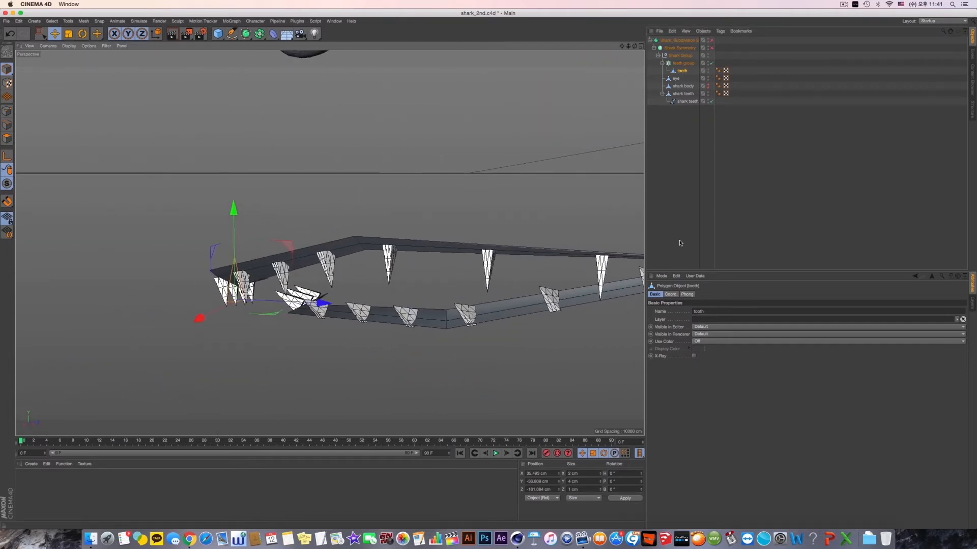
- Rotate the teeth group's clones through the cloner's Transform settings, undoing the pitch change and using a bank of about 32°
left_click(683, 63)
left_click(734, 295)
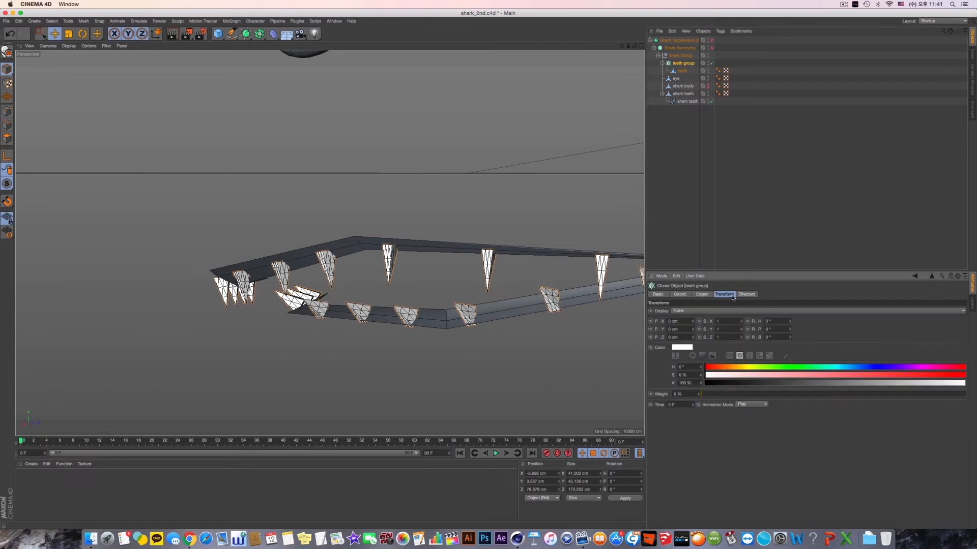
mouse_move(789, 329)
left_mouse_down()
mouse_move(789, 343)
mouse_move(789, 324)
left_mouse_up()
key("super+z")
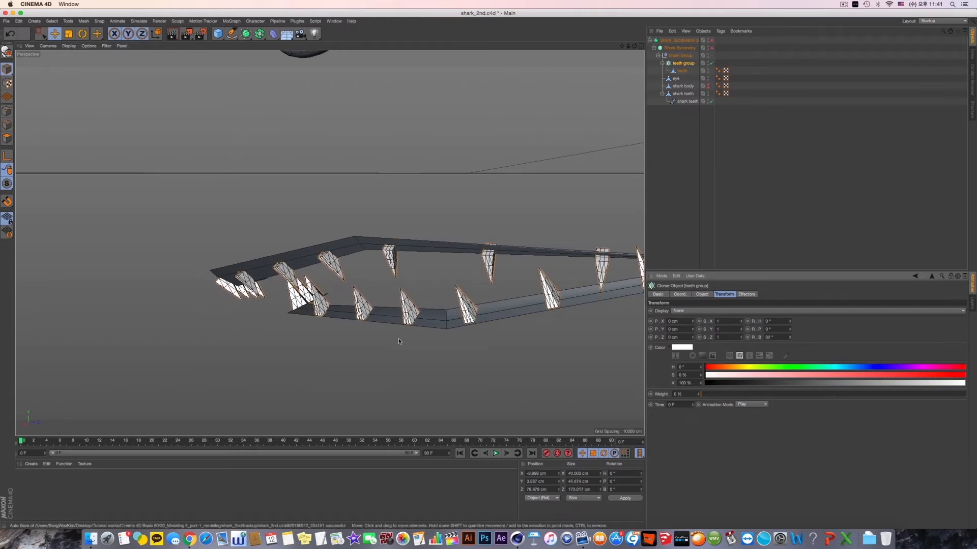
- Adjust the teeth group's clone rotation to about 15° heading, 20° pitch and 8° bank
middle_click_drag(398, 338, 440, 331, "alt")
left_click_drag(395, 332, 408, 318, "alt")
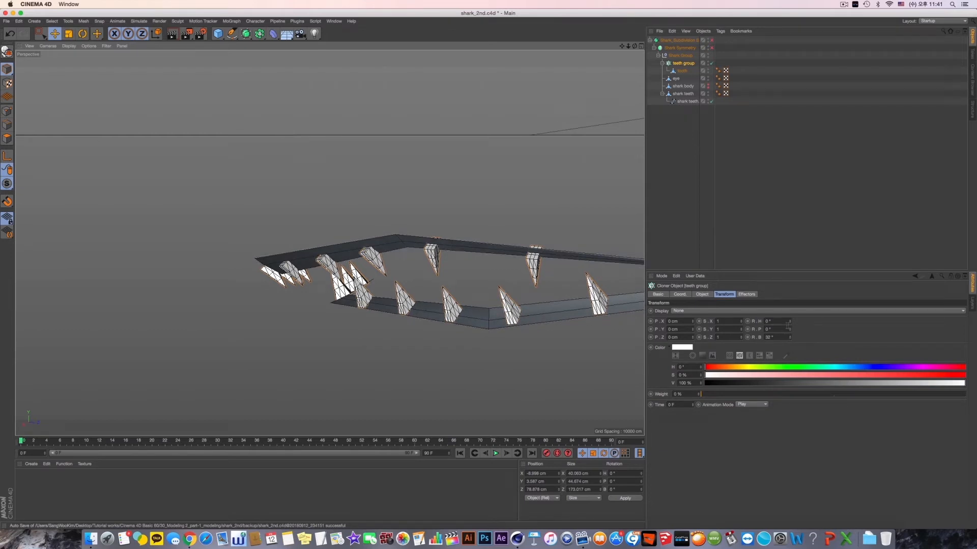
left_click_drag(790, 332, 790, 320)
left_click_drag(428, 285, 496, 285, "alt")
left_click_drag(792, 338, 791, 344)
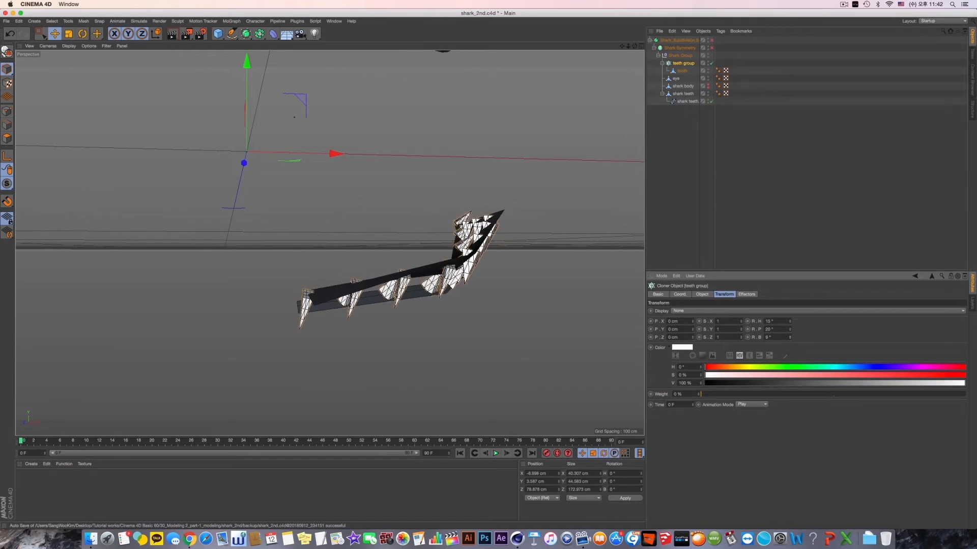
middle_click_drag(329, 242, 352, 225, "alt")
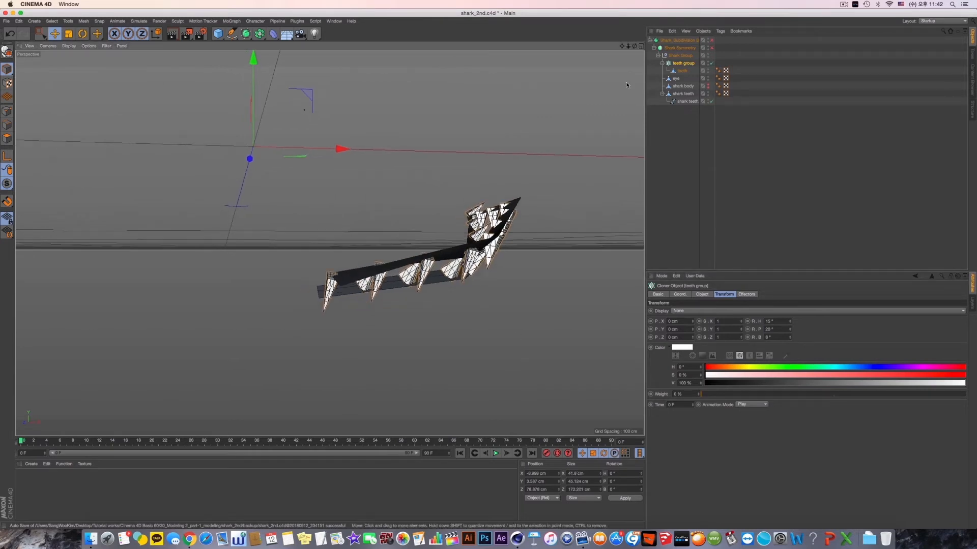
- In the Right view, enable axis editing for the tooth and move its axis slightly up from the base
left_click(688, 135)
middle_click(401, 231)
middle_click(222, 298)
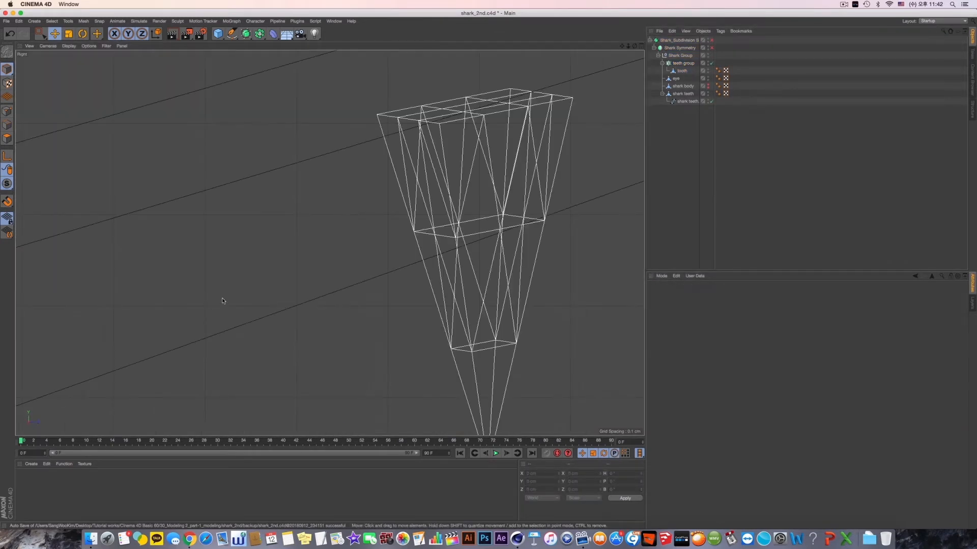
middle_click_drag(482, 256, 374, 263, "alt")
right_click_drag(374, 263, 304, 275, "alt")
right_click_drag(407, 274, 271, 250, "alt")
middle_click_drag(397, 275, 277, 275, "alt")
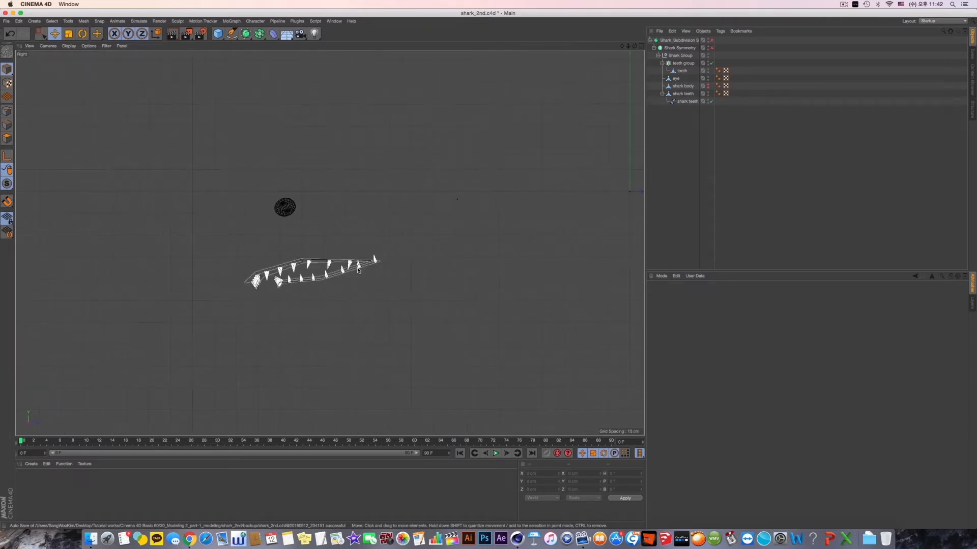
left_click(682, 71)
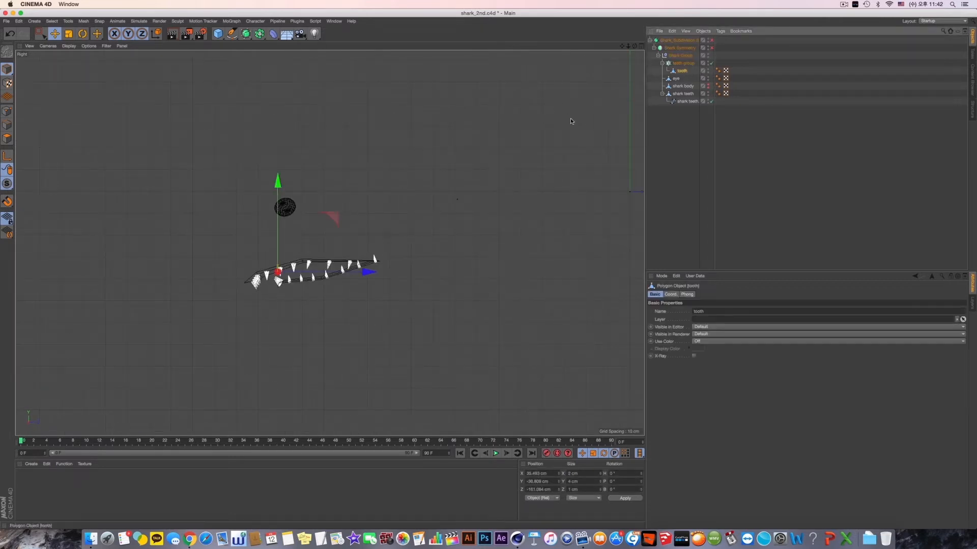
right_click_drag(240, 278, 279, 287, "alt")
scroll(280, 288, "up", 2)
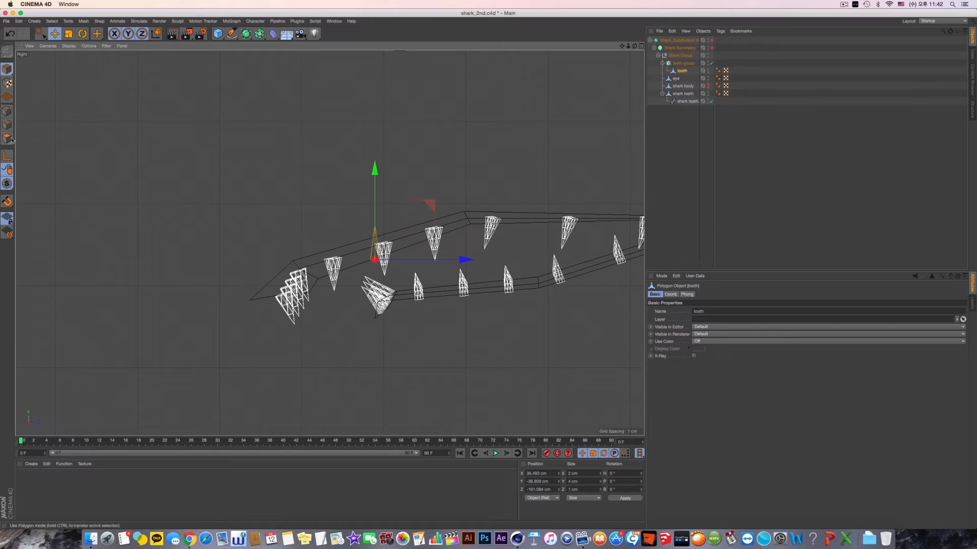
scroll(416, 260, "up", 5)
scroll(416, 260, "up", 4)
middle_click_drag(416, 260, 342, 273, "alt")
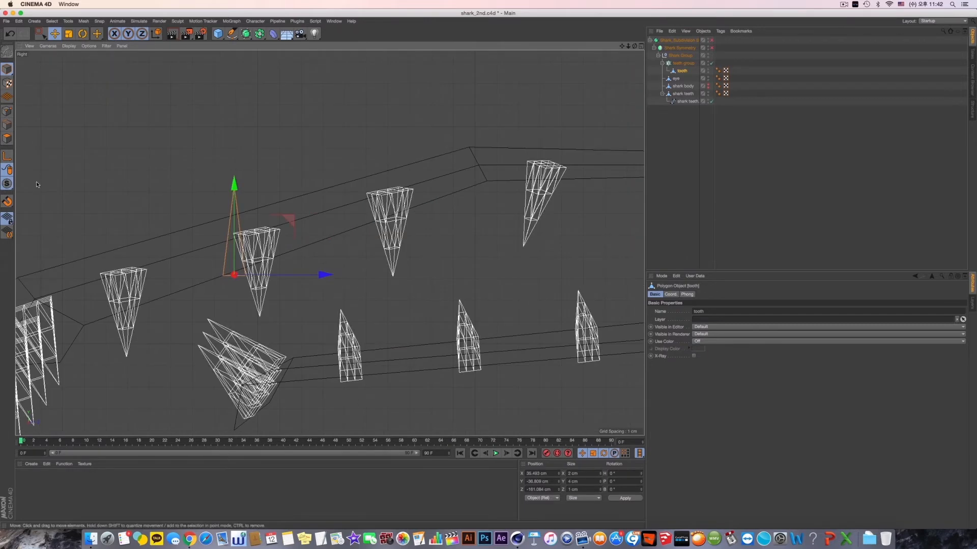
left_click(7, 156)
left_click_drag(236, 190, 236, 179)
- Make the shark body visible again in the Perspective view and fine-tune the height of the tooth's axis
middle_click(300, 227)
middle_click(302, 230)
left_click_drag(329, 242, 288, 244, "alt")
left_click_drag(559, 210, 523, 220, "alt")
left_click(707, 86)
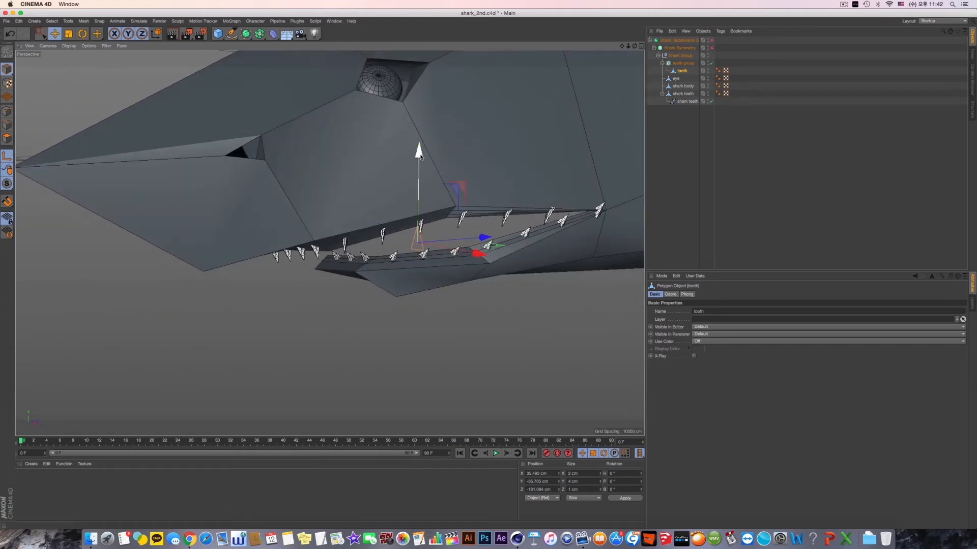
left_click_drag(418, 154, 486, 181)
- Set the teeth group's clone rotation to about 72° heading and 21° pitch
left_click(692, 63)
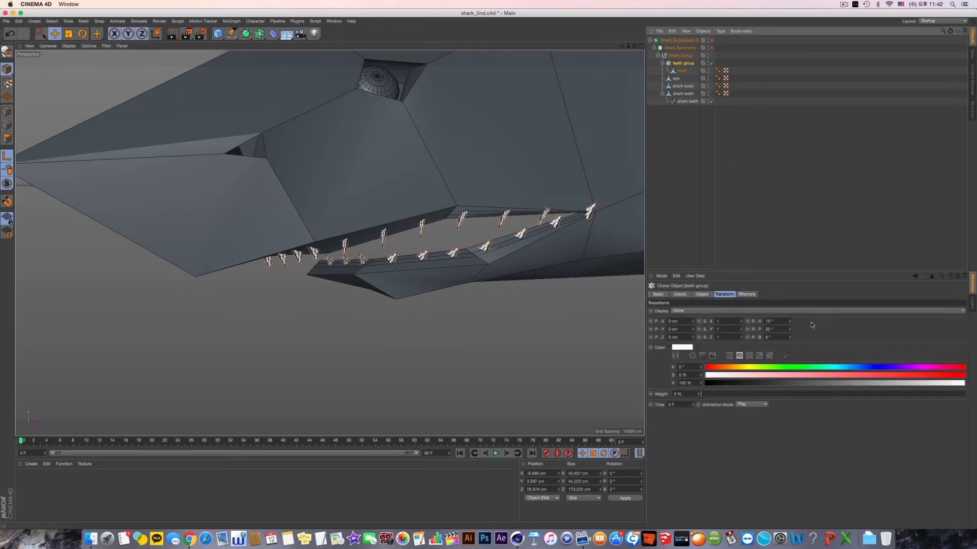
left_click_drag(791, 324, 791, 330)
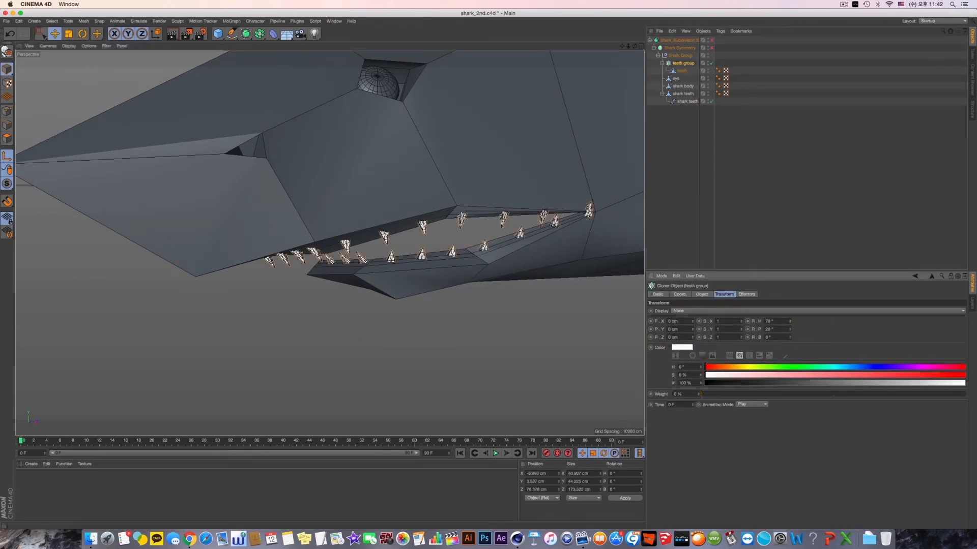
mouse_move(790, 329)
left_mouse_down()
mouse_move(790, 320)
mouse_move(790, 329)
left_mouse_up()
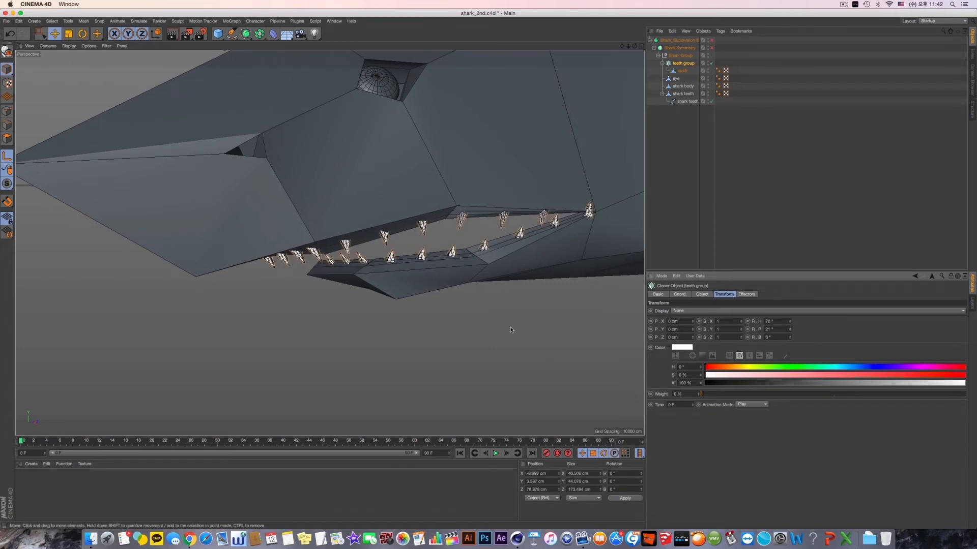
mouse_move(513, 320)
left_mouse_down("alt")
mouse_move(578, 311)
mouse_move(491, 308)
mouse_move(513, 323)
mouse_move(516, 315)
left_mouse_up("alt")
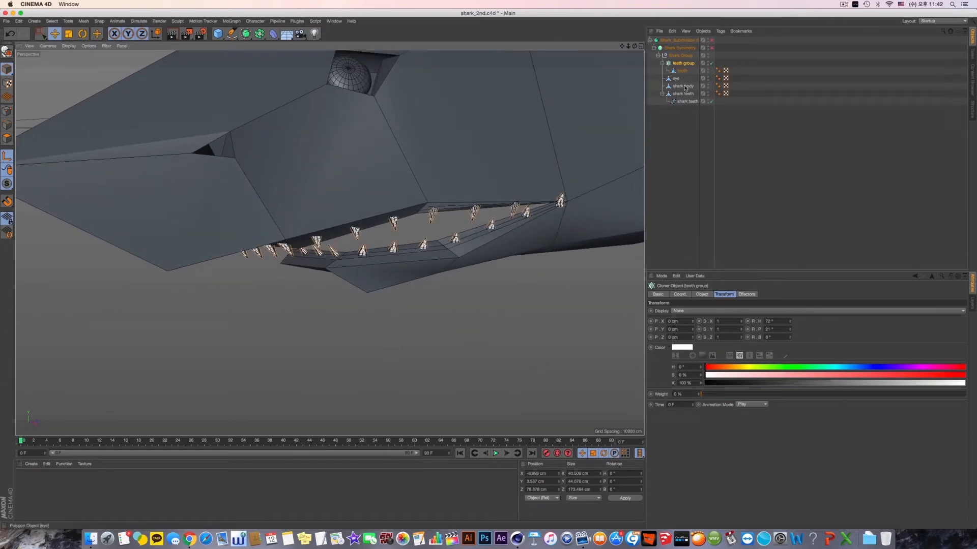
- Try distributing the teeth group's clones by Step, with a spacing of about 3 cm
left_click(702, 294)
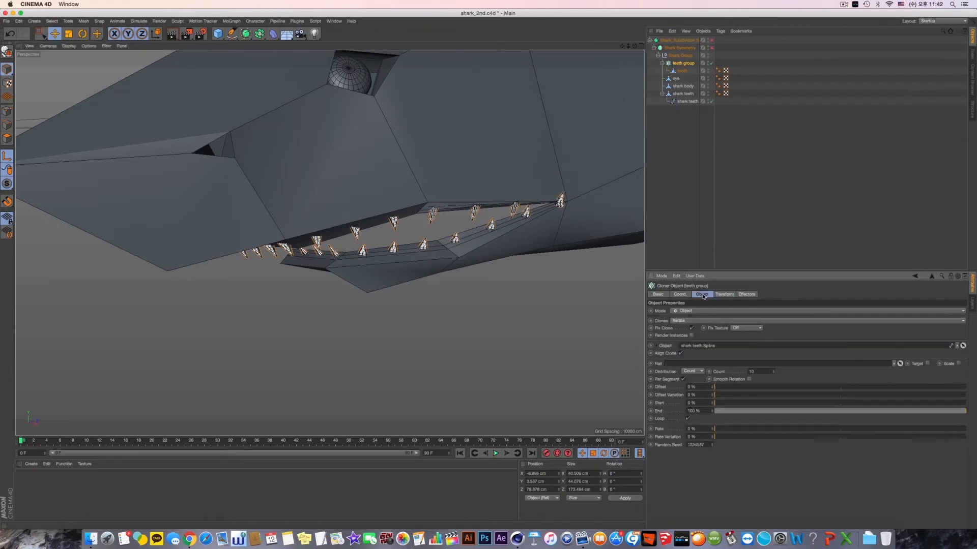
left_click(693, 371)
left_click(695, 386)
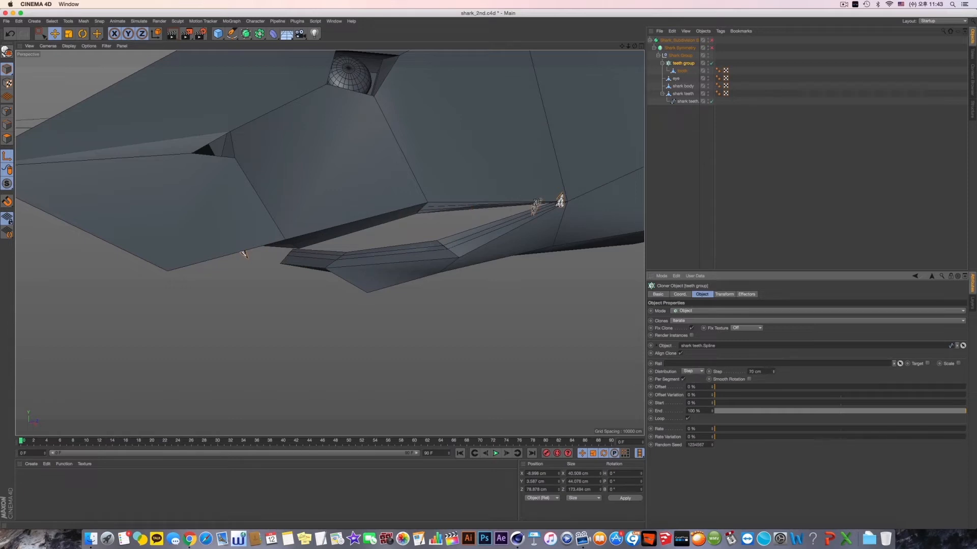
mouse_move(773, 374)
left_mouse_down()
mouse_move(773, 401)
mouse_move(773, 379)
left_mouse_up()
left_click_drag(773, 372, 773, 386)
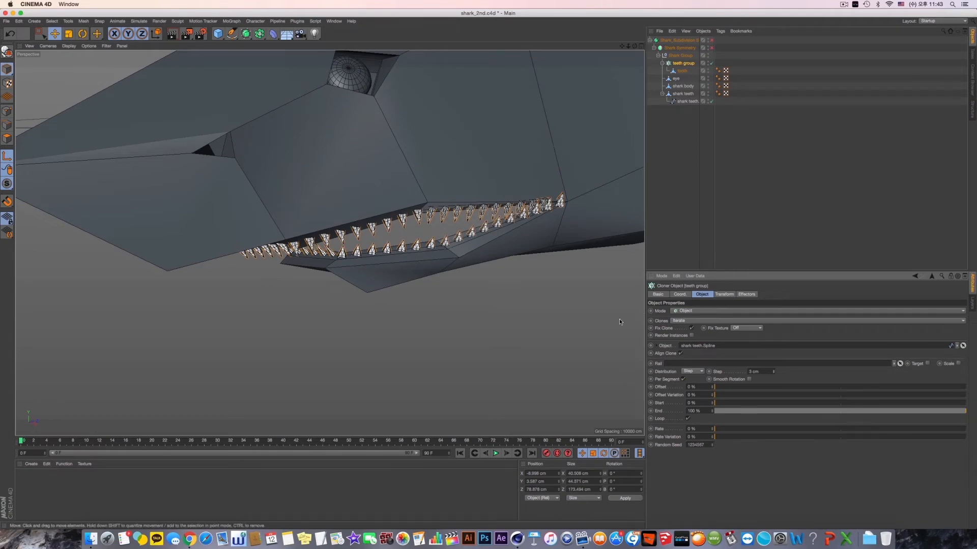
left_click_drag(618, 318, 585, 295, "alt")
- Set the cloner's distribution to Count with about 28 clones and enable Smooth Rotation
left_click(694, 371)
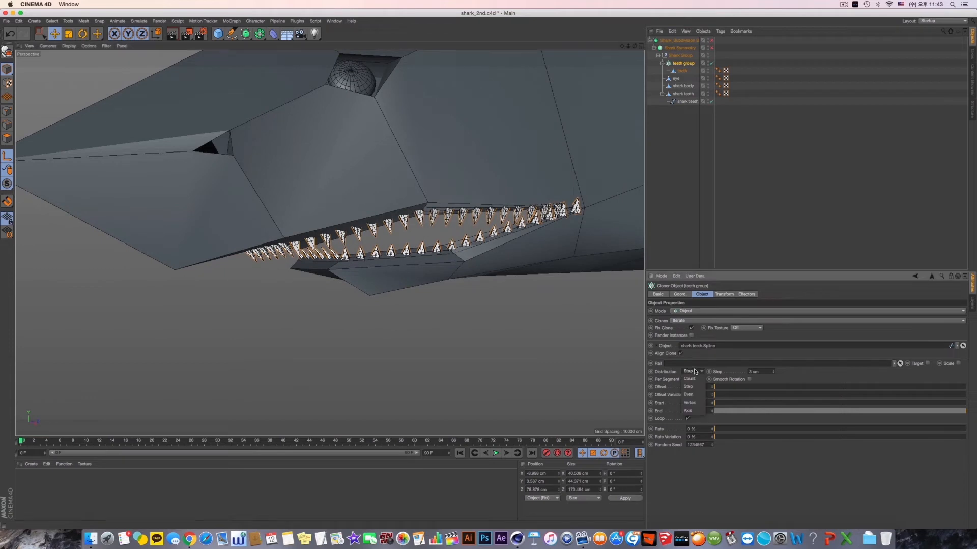
left_click(690, 379)
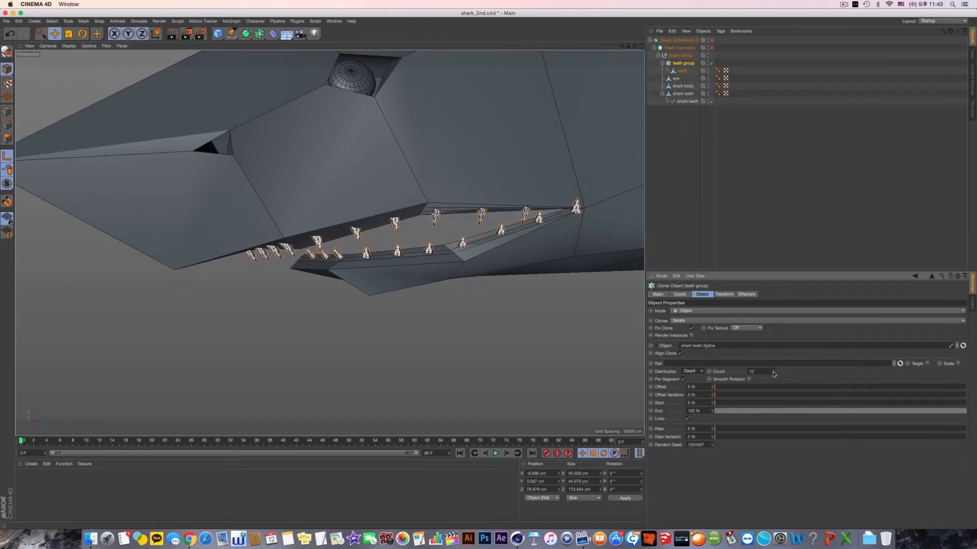
left_click_drag(773, 374, 778, 374)
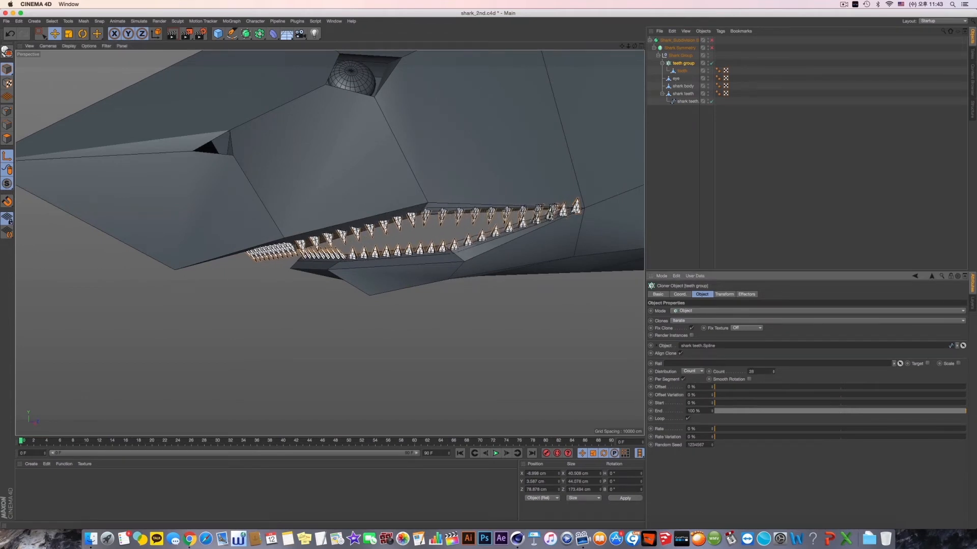
left_click(749, 380)
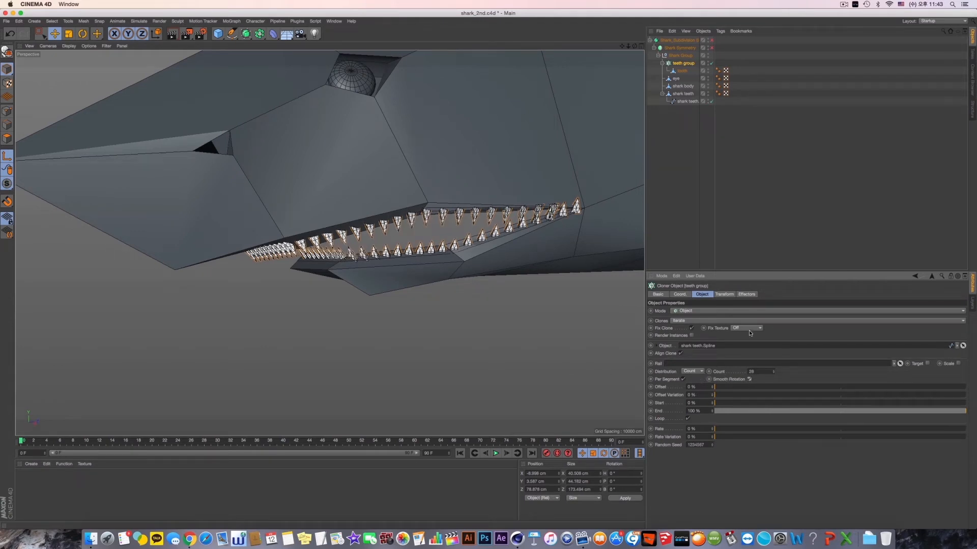
- Try a different bank rotation on the teeth clones and undo the change
left_click(725, 295)
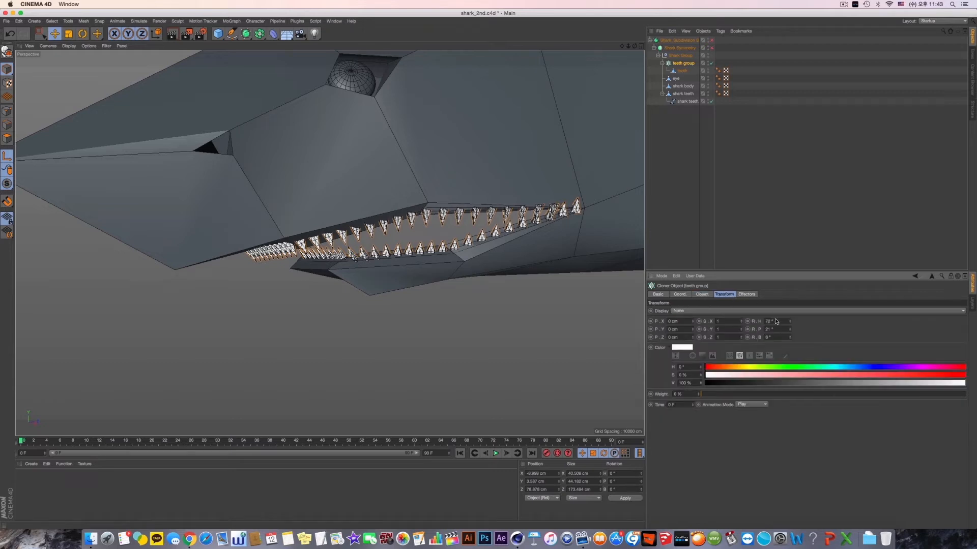
left_click_drag(789, 337, 789, 331)
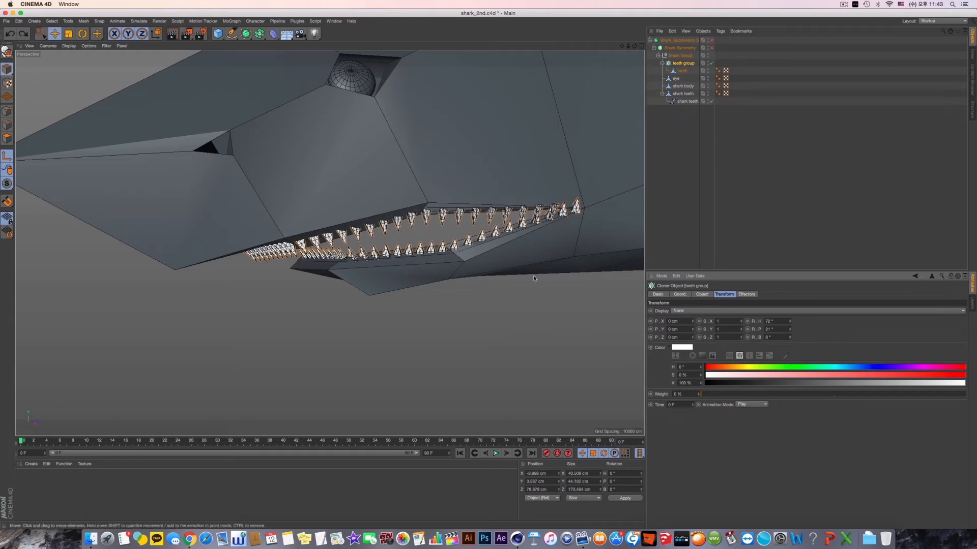
key("super+z")
key("super+z")
key("super+z")
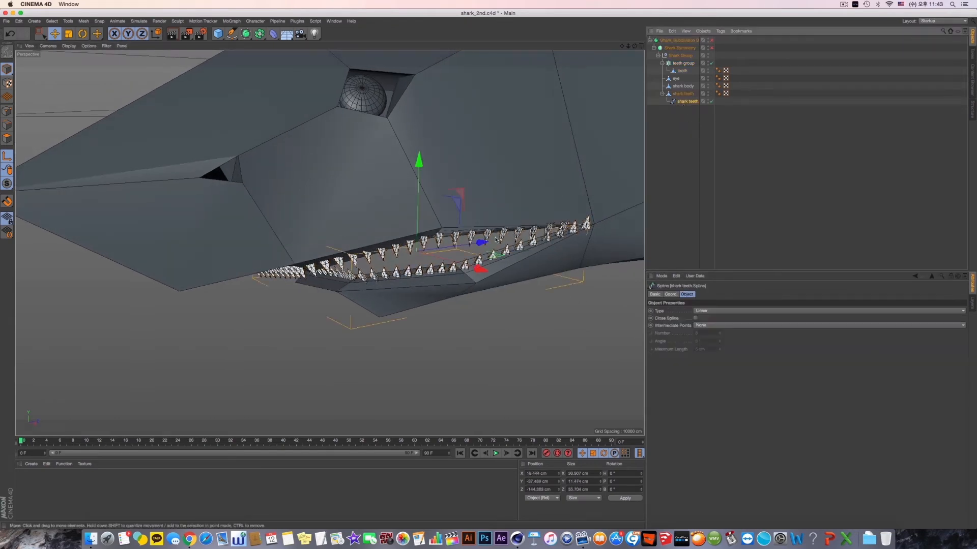
- Select the shark teeth spline's end points at the mouth corner in point mode with Rectangle Selection
left_click_drag(498, 241, 468, 242, "alt")
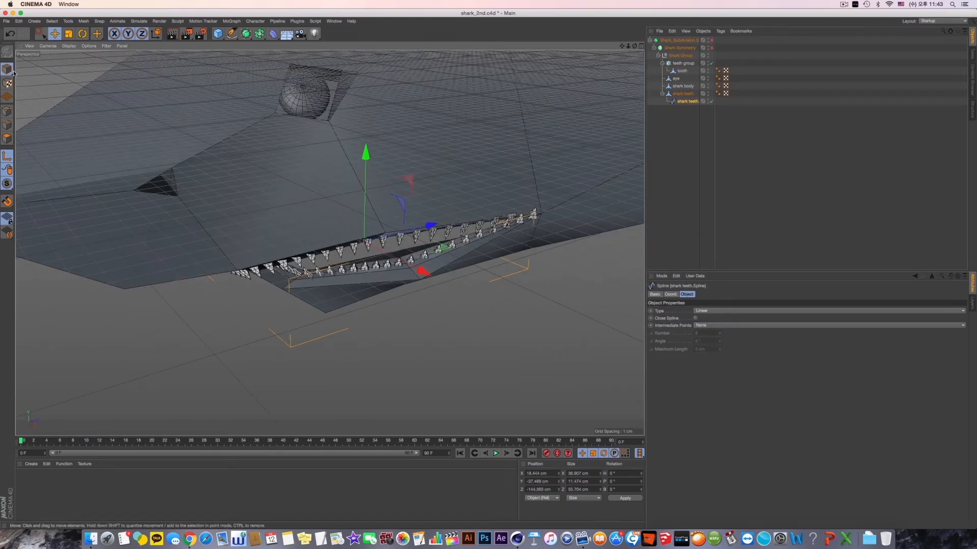
left_click(5, 112)
left_click(40, 33)
left_click_drag(511, 202, 606, 246)
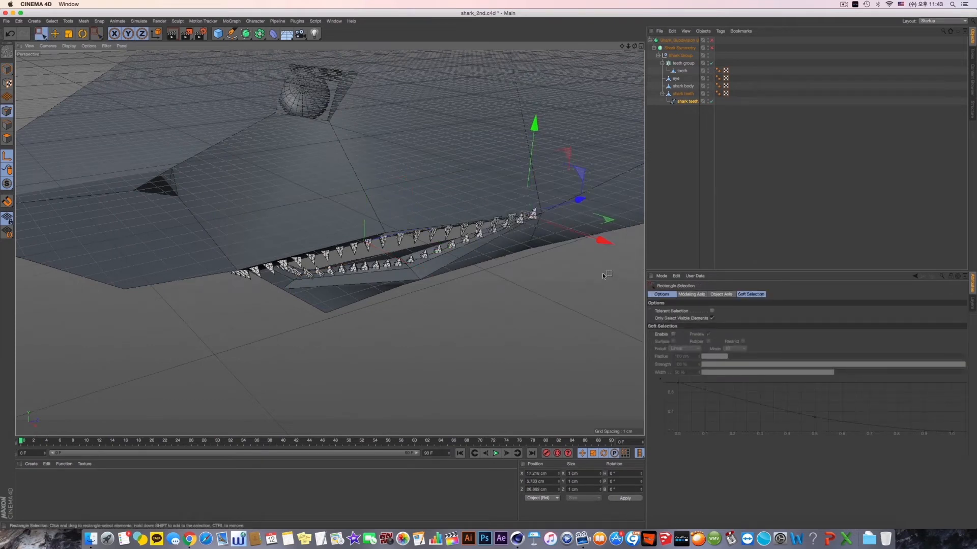
- Undo the trial moves made in axis editing mode and turn axis editing off
key("super+z")
left_click(687, 102)
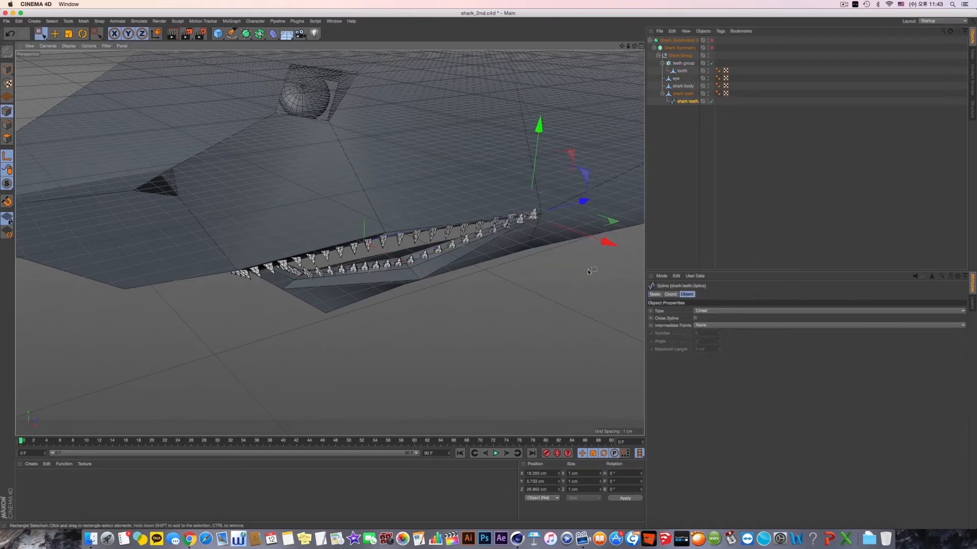
left_click_drag(539, 137, 537, 150)
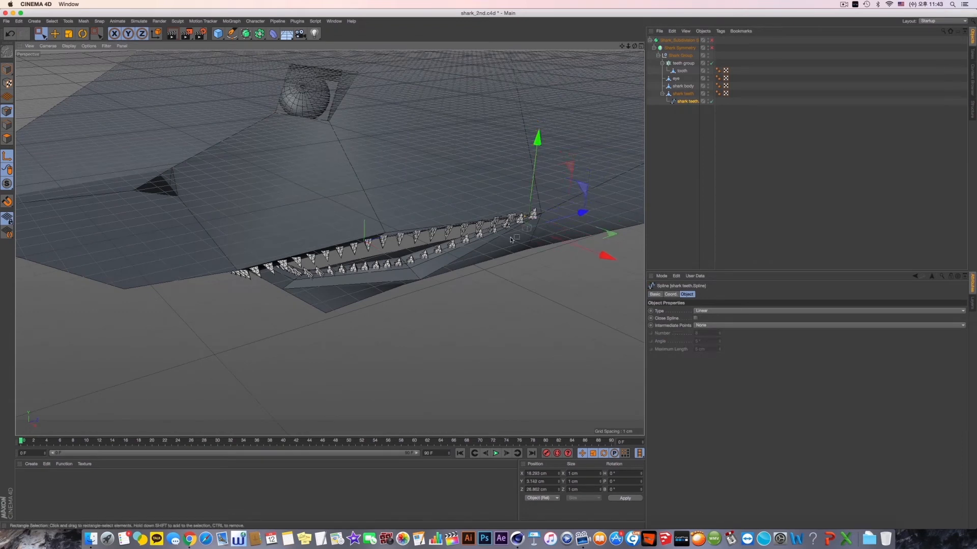
key("super+z")
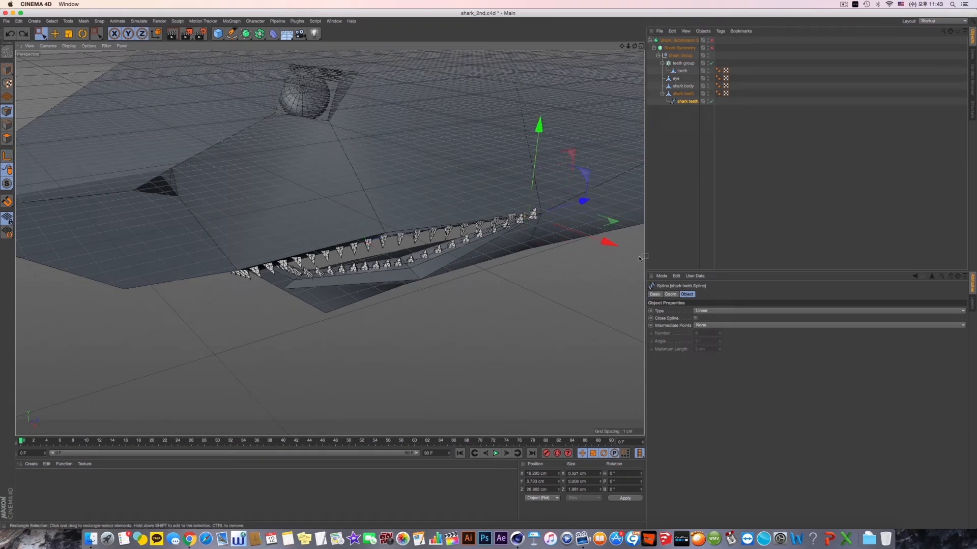
- Move the spline's end points inward and forward from the mouth corner, to about X 17.5 cm and Z 20.2 cm, undoing the height change
left_click_drag(610, 242, 607, 245)
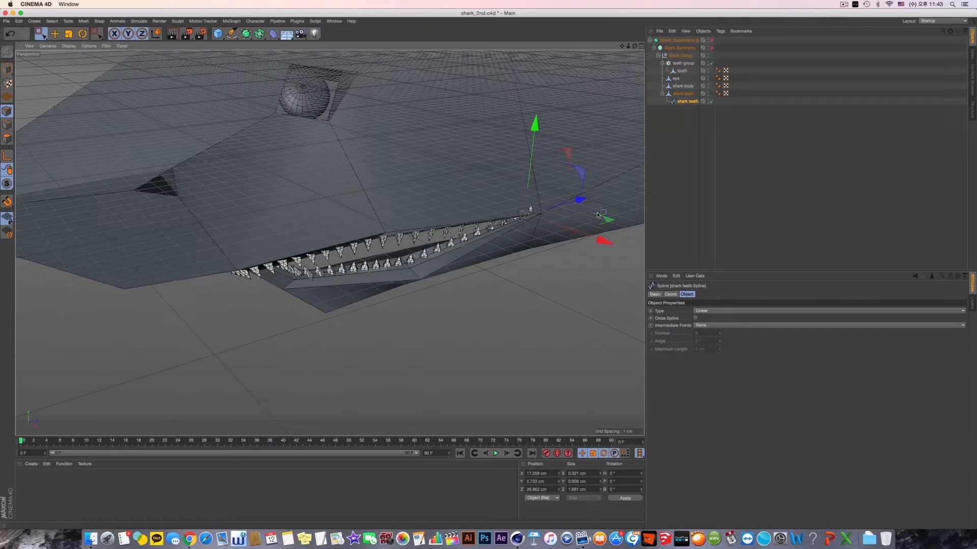
left_click_drag(536, 139, 536, 142)
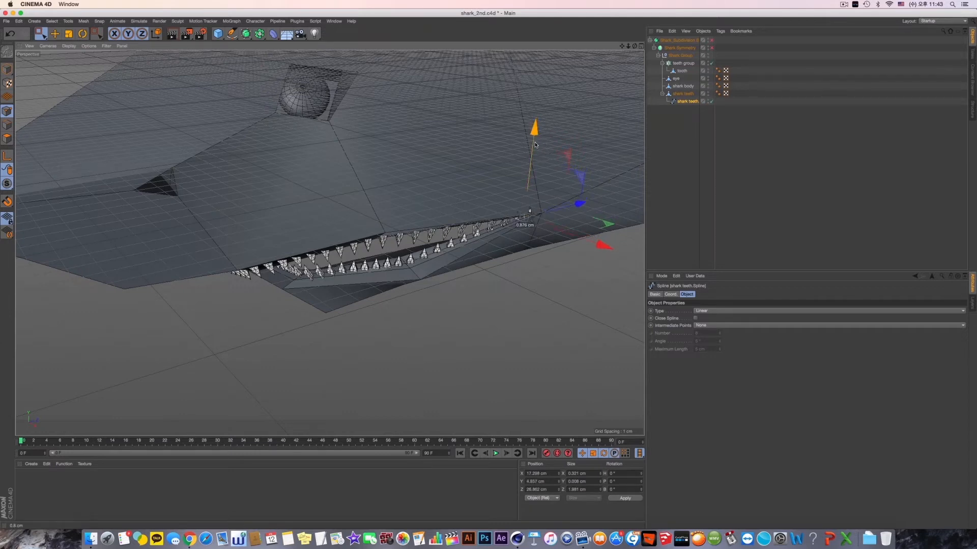
key("super+z")
left_click_drag(602, 240, 605, 243)
left_click_drag(579, 199, 624, 209)
- Deselect the spline points and examine how the teeth sit along both jaws near the mouth corner
left_click_drag(376, 241, 214, 246, "alt")
left_click_drag(457, 257, 445, 248, "alt")
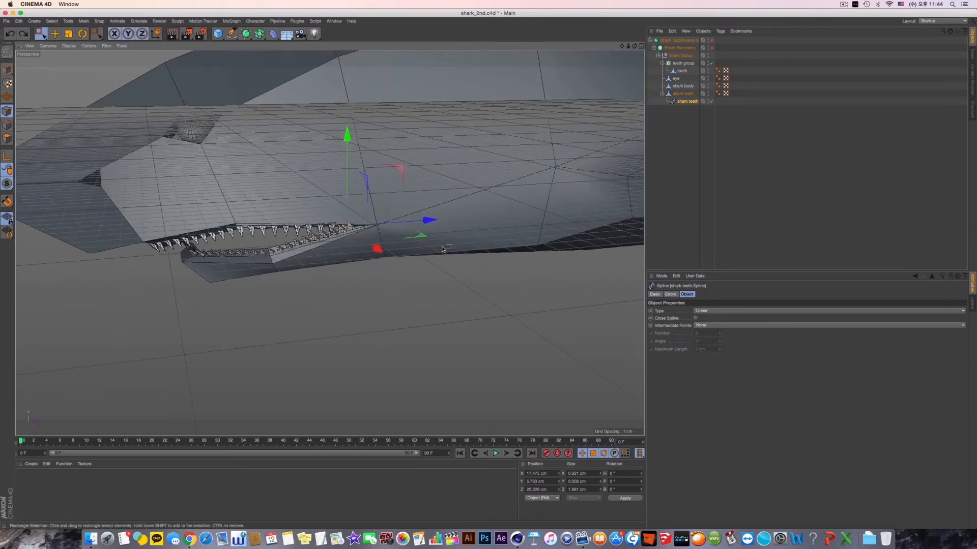
scroll(351, 234, "up", 5)
scroll(352, 237, "up", 4)
middle_click_drag(353, 236, 450, 231, "alt")
left_click_drag(435, 230, 456, 227, "alt")
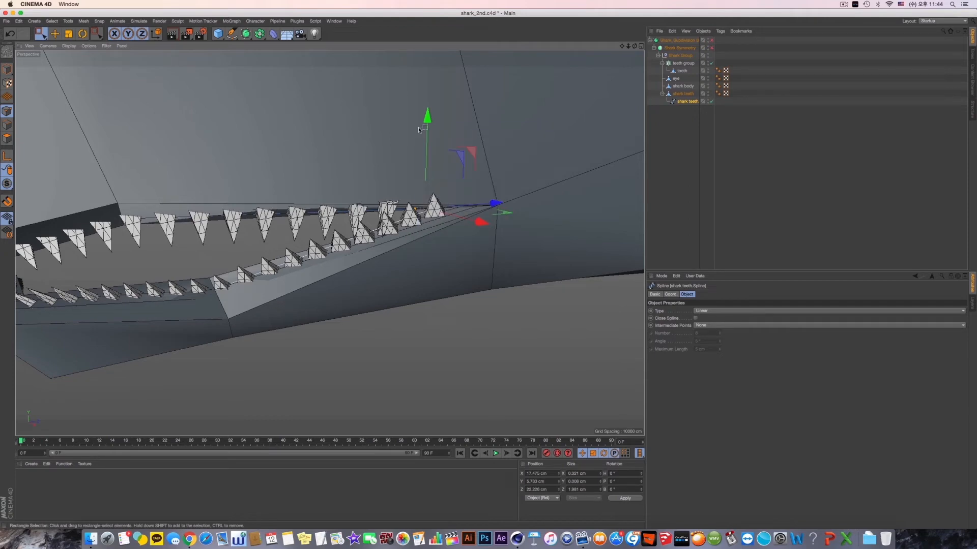
left_click_drag(435, 189, 447, 184, "alt")
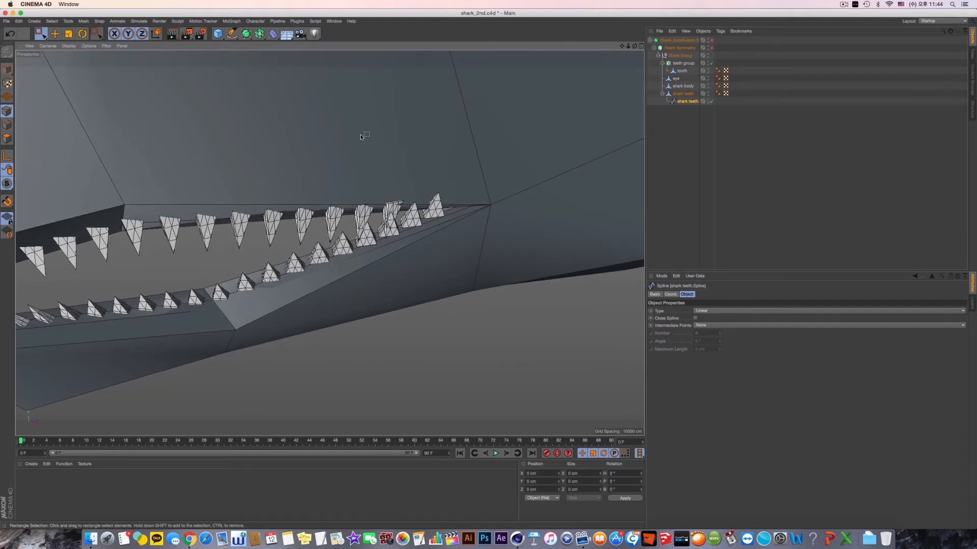
left_click_drag(402, 158, 413, 142, "alt")
middle_click(409, 183)
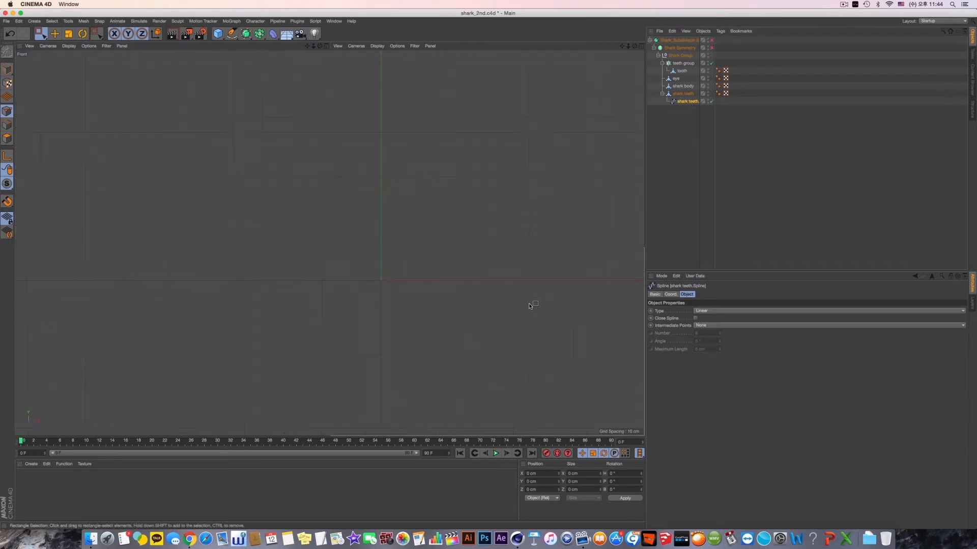
middle_click(267, 188)
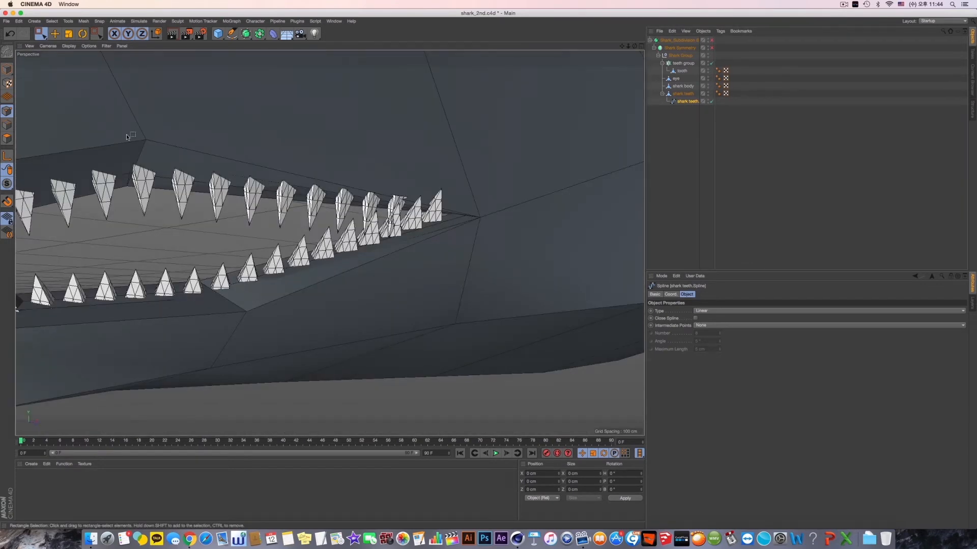
- Try to delete the shark teeth spline's end points at the mouth corner
scroll(329, 236, "down", 6)
left_click_drag(378, 238, 455, 266, "alt")
left_click_drag(454, 267, 321, 133)
left_click_drag(357, 188, 463, 214, "alt")
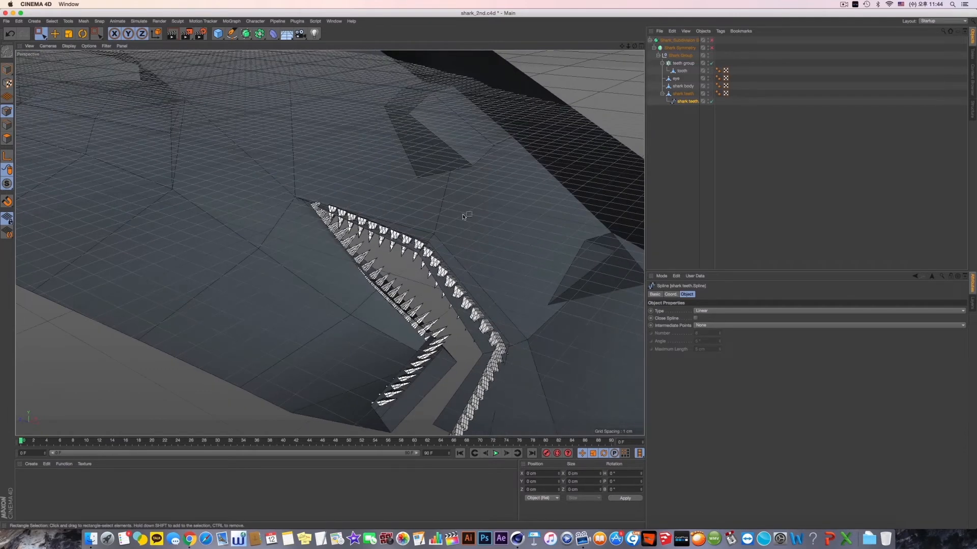
left_click_drag(273, 165, 480, 284)
key("Delete")
key("super+z")
key("super+z")
key("super+z")
key("super+z")
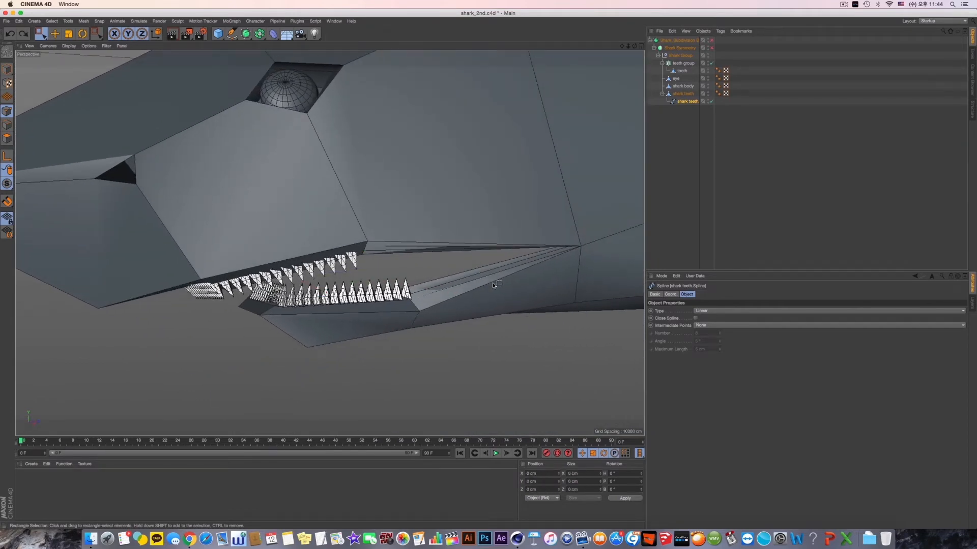
key("super+z")
- Hide the shark body and the shark teeth mesh, and select the shark teeth spline
middle_click_drag(551, 292, 514, 293, "alt")
left_click_drag(516, 296, 452, 224)
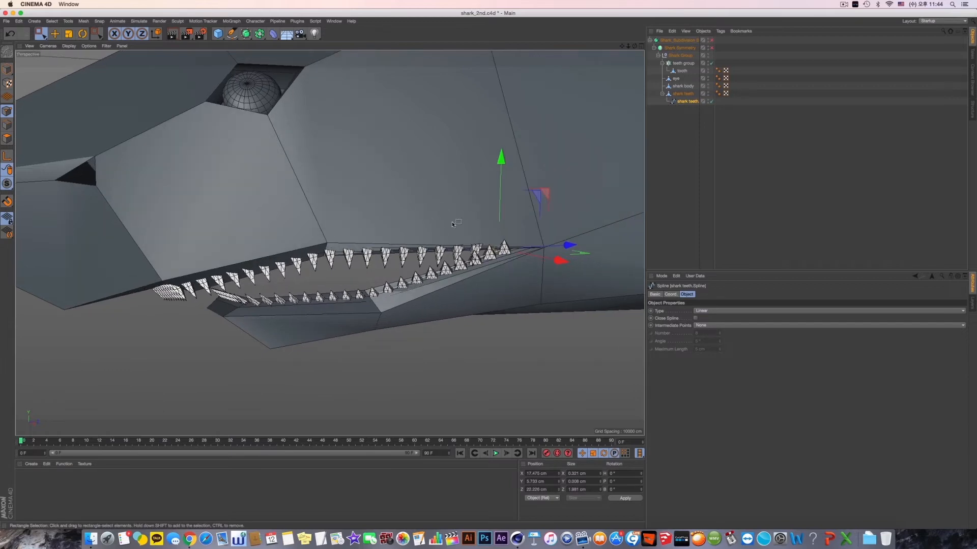
scroll(478, 295, "up", 10)
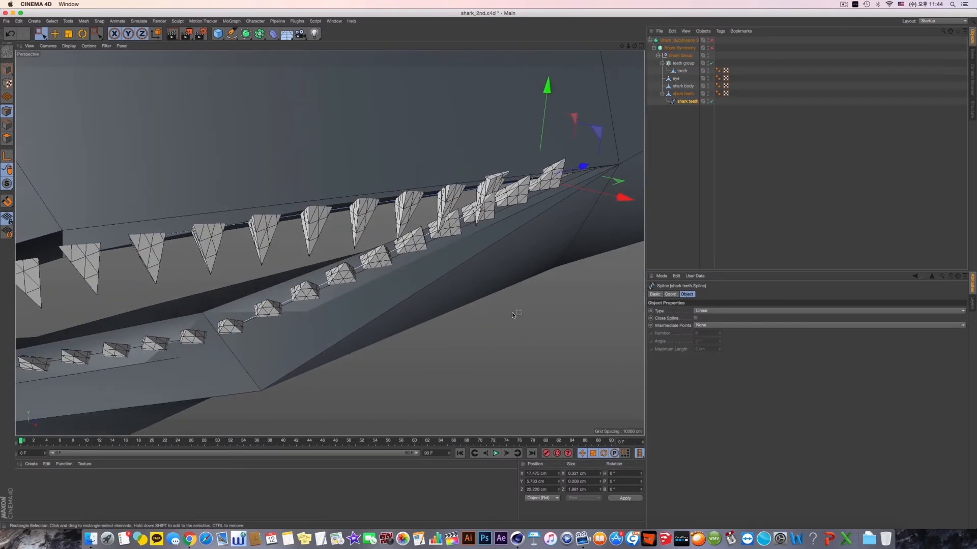
middle_click_drag(501, 294, 500, 321, "alt")
left_click_drag(492, 276, 491, 277, "alt")
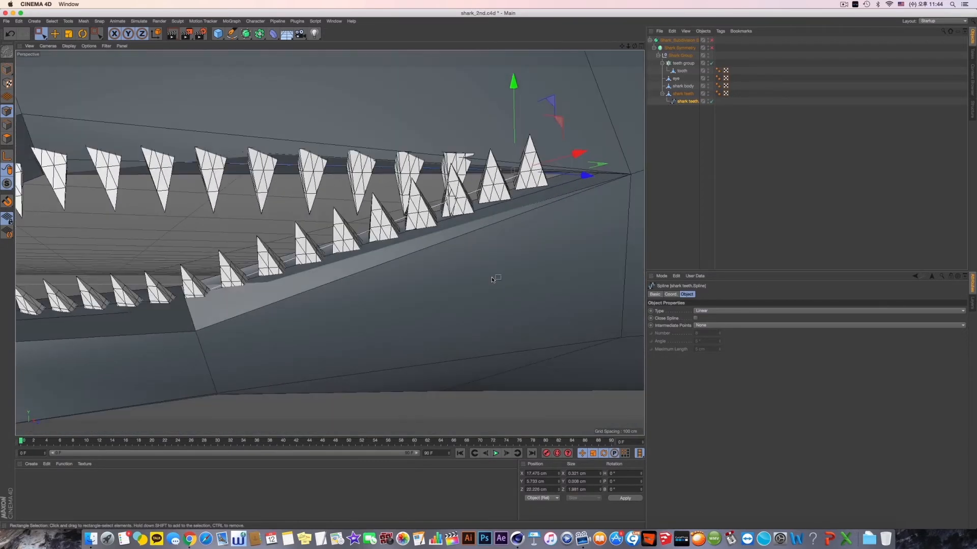
right_click(491, 276)
left_click(699, 125)
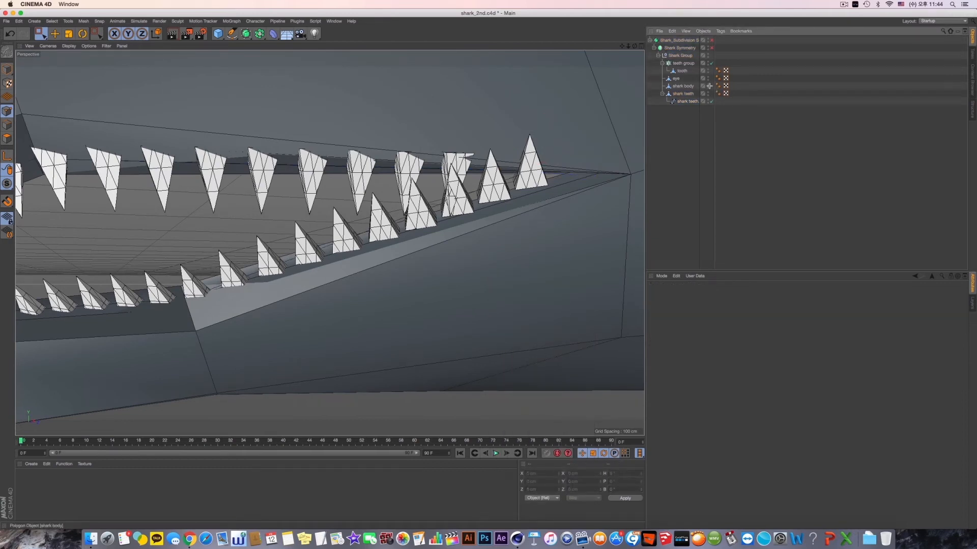
left_click(707, 86)
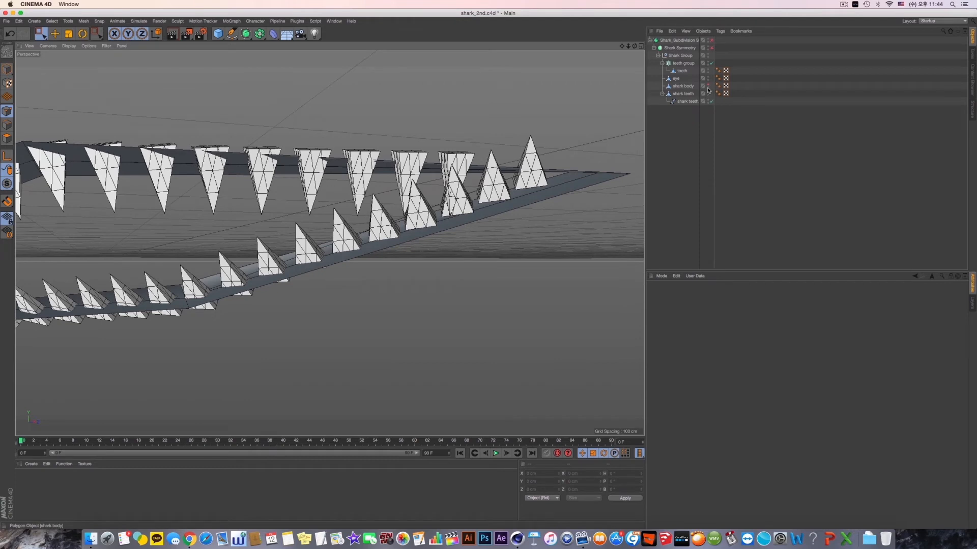
double_click(707, 94, "alt")
mouse_move(327, 216)
left_mouse_down("alt")
mouse_move(328, 240)
mouse_move(326, 213)
left_mouse_up("alt")
left_click(688, 101)
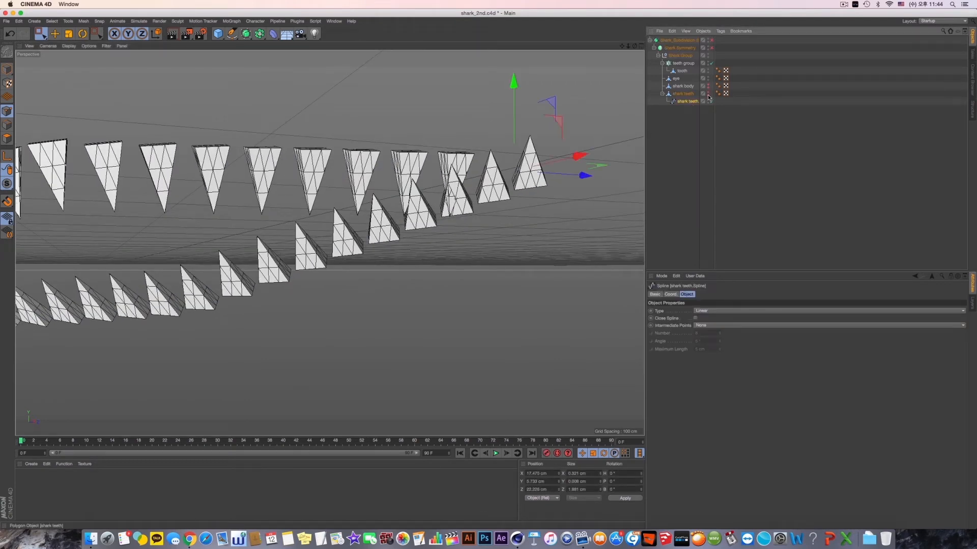
left_click(708, 95)
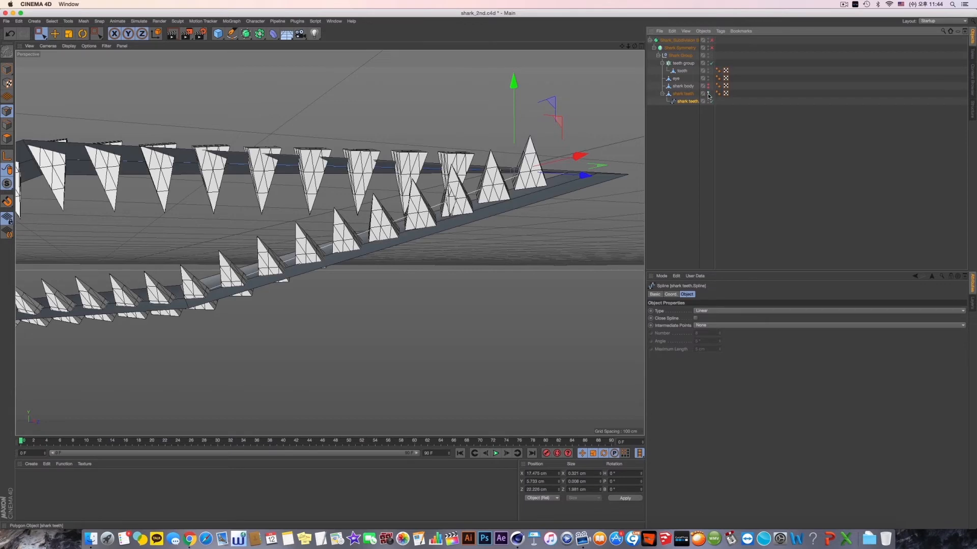
left_click(709, 95)
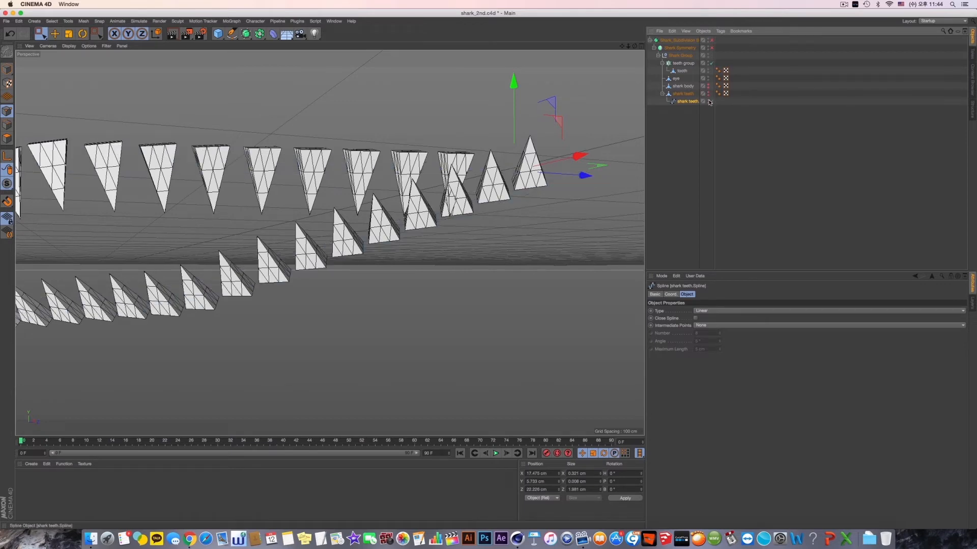
- Try to delete the end point of the lower jaw's spline at the mouth corner
left_click_drag(540, 204, 523, 150, "alt")
middle_click_drag(567, 149, 553, 157, "alt")
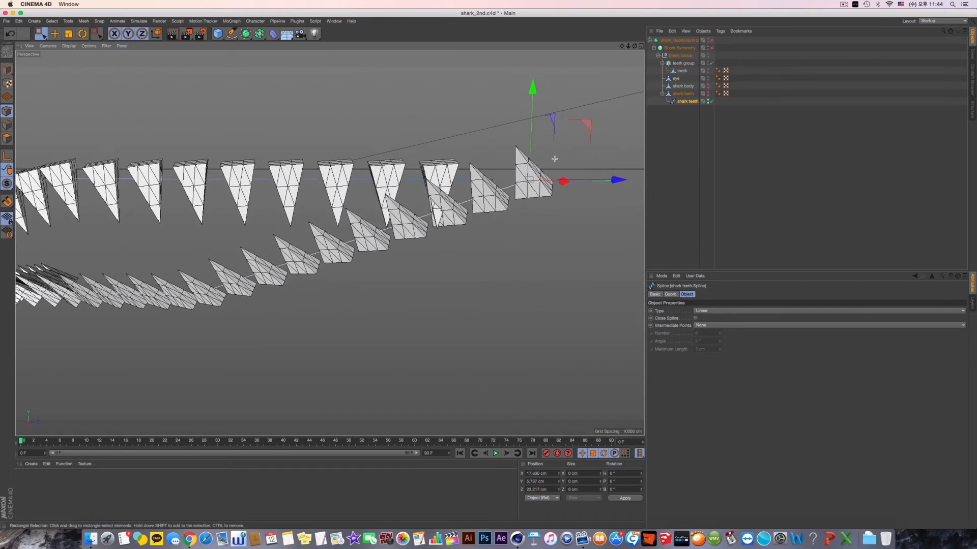
left_click(603, 230)
left_click_drag(589, 256, 427, 97)
left_click(501, 119)
left_click_drag(429, 176, 439, 181, "alt")
left_click_drag(510, 222, 454, 107)
key("ctrl+z")
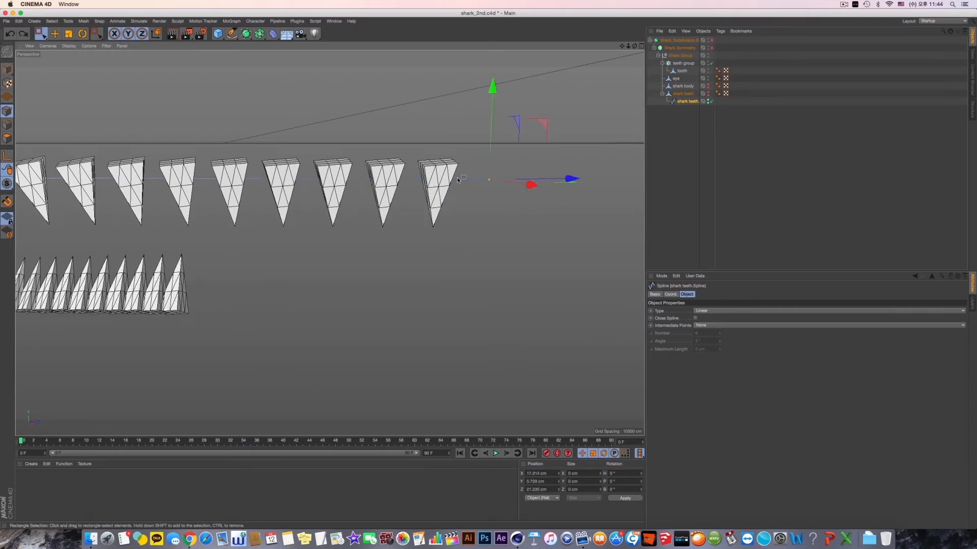
key("super+z")
key("super+y")
key("super+y")
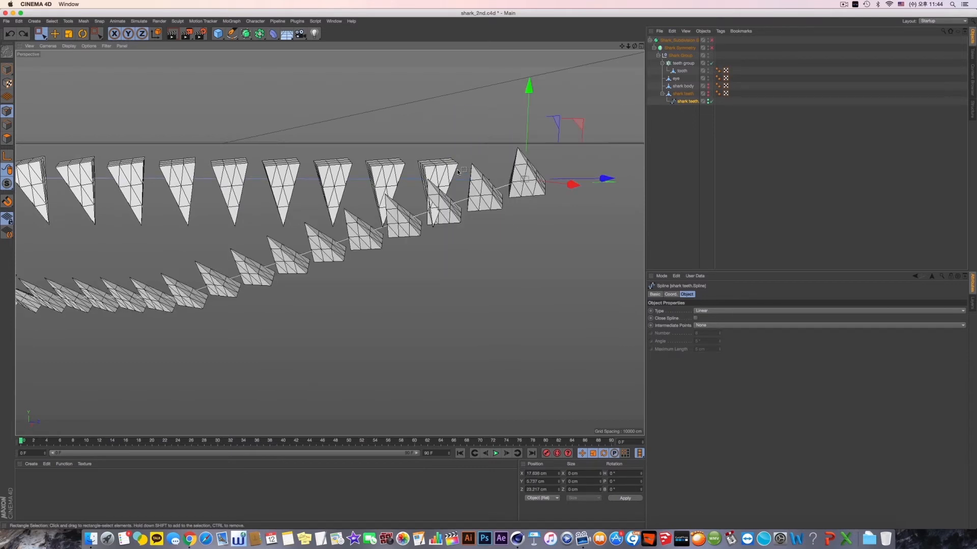
- Disable the teeth group cloner and create a point partway along the last segment of the lower jaw's spline
left_click_drag(464, 170, 490, 201, "alt")
left_click(712, 63)
right_click(495, 105)
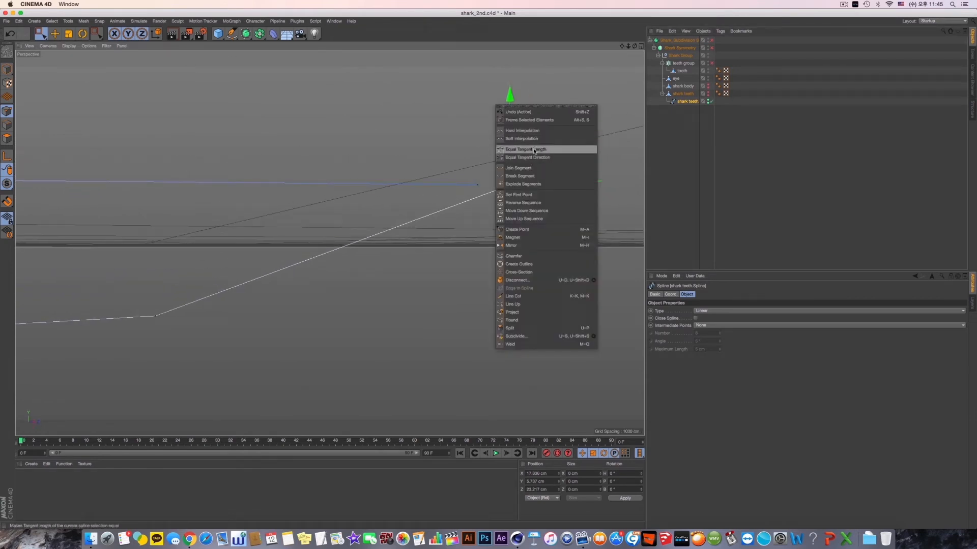
left_click(517, 229)
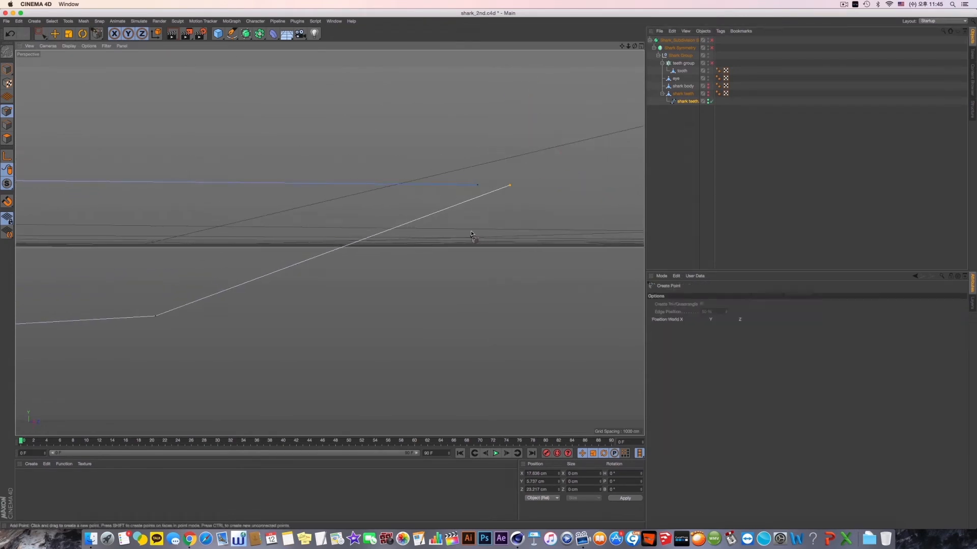
left_click(373, 236)
left_click_drag(314, 186, 370, 216, "alt")
- Delete the lower jaw spline's end point at the mouth corner using Rectangle Selection
key("ctrl+a")
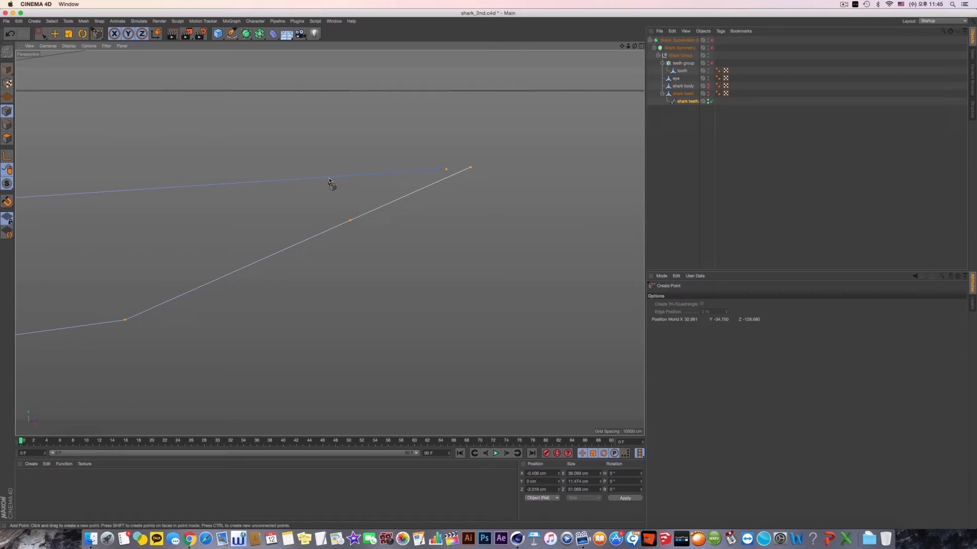
left_click_drag(331, 182, 388, 214, "alt")
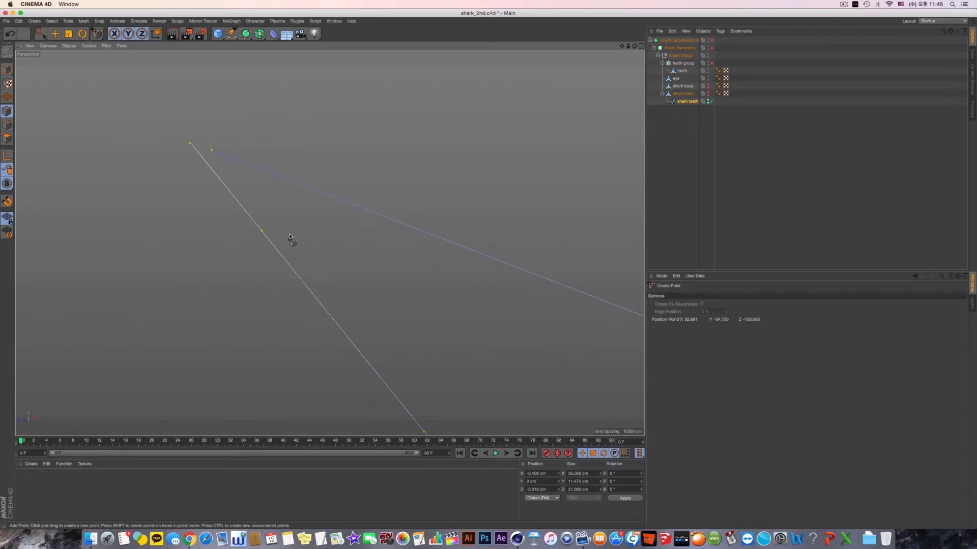
left_click_drag(290, 237, 292, 256, "alt")
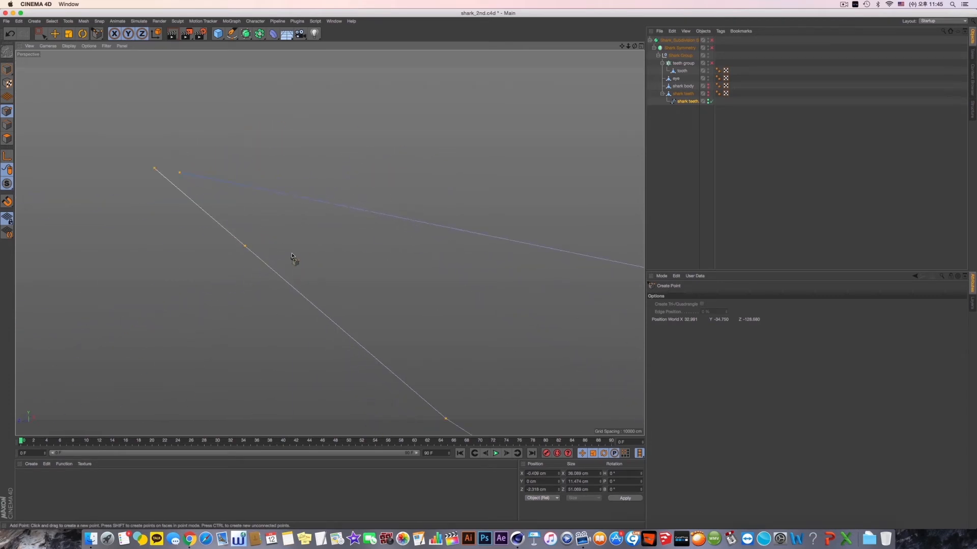
left_click(40, 34)
left_click_drag(118, 134, 167, 194)
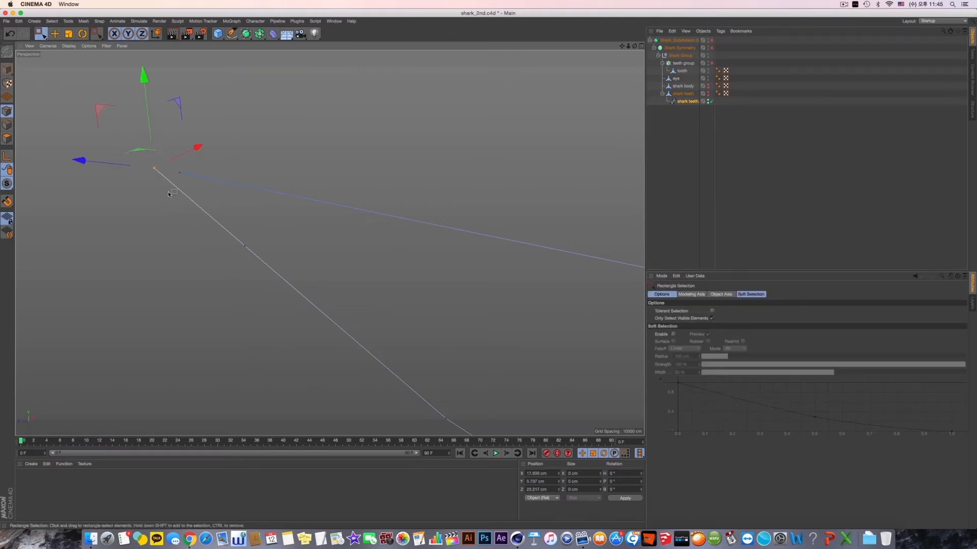
key("Delete")
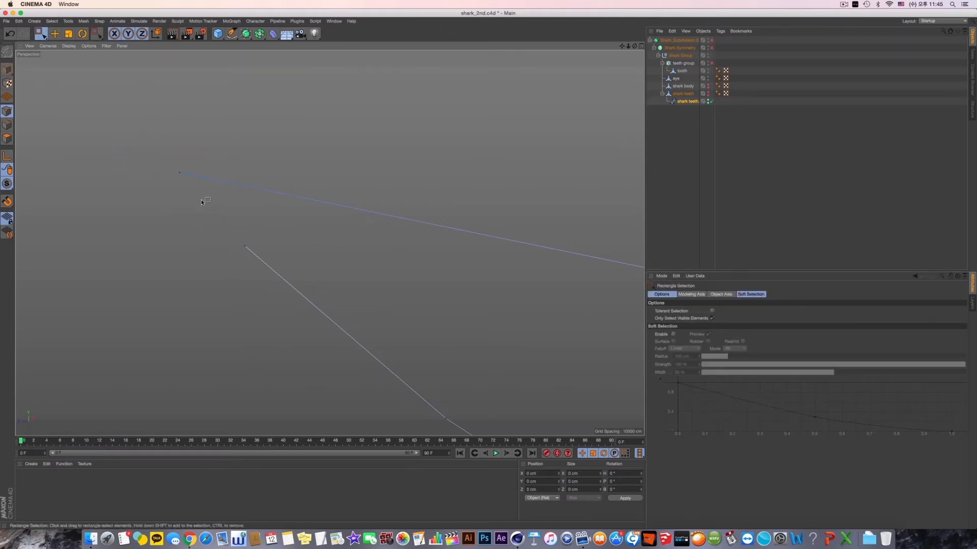
- Enable the teeth group cloner again and show the shark body and shark teeth meshes
left_click(711, 63)
scroll(452, 186, "down", 10)
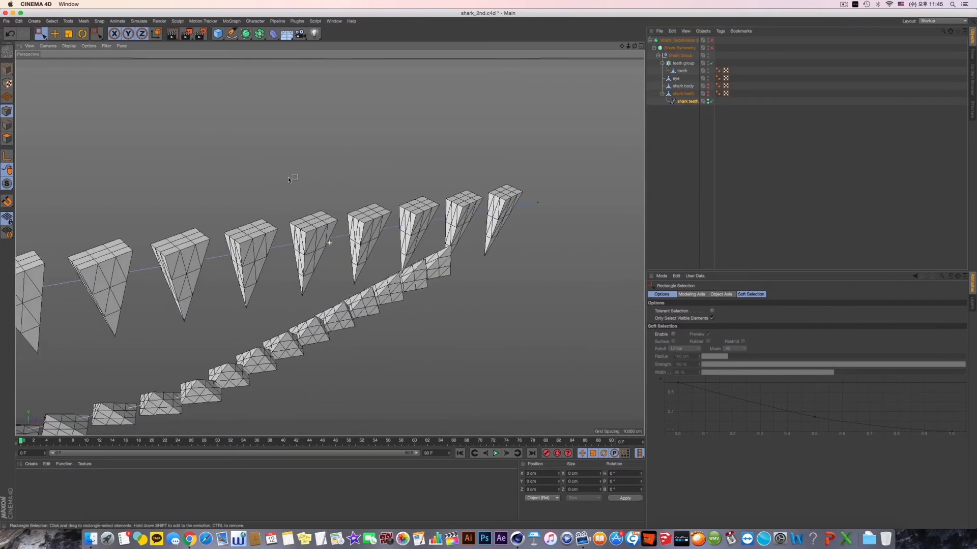
left_click(708, 86, "alt")
left_click(708, 94, "alt")
left_click_drag(491, 234, 509, 246, "alt")
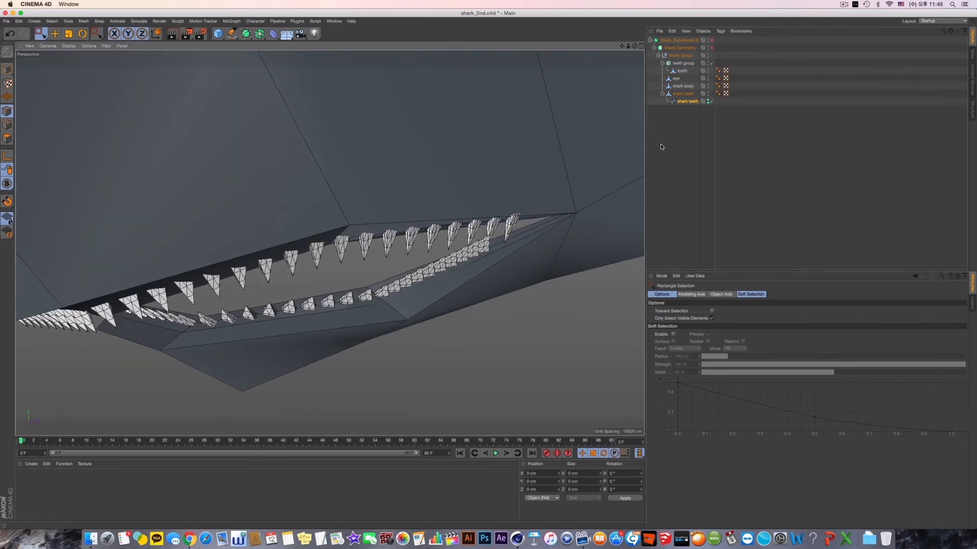
- Move the upper jaw spline's end point inward along X to about 16.8 cm
left_click_drag(517, 184, 554, 240)
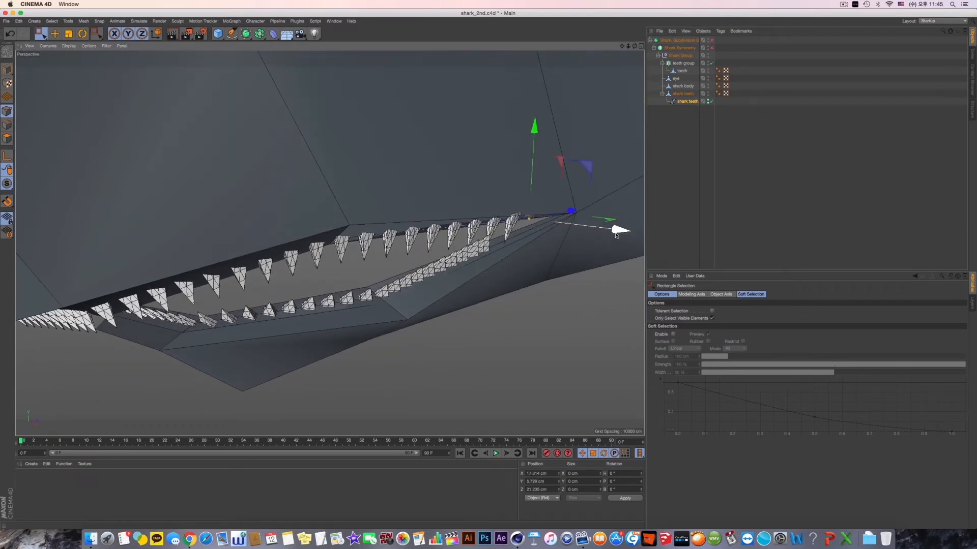
left_click_drag(616, 235, 609, 234)
left_click_drag(556, 257, 545, 253, "alt")
right_click_drag(536, 252, 487, 270, "alt")
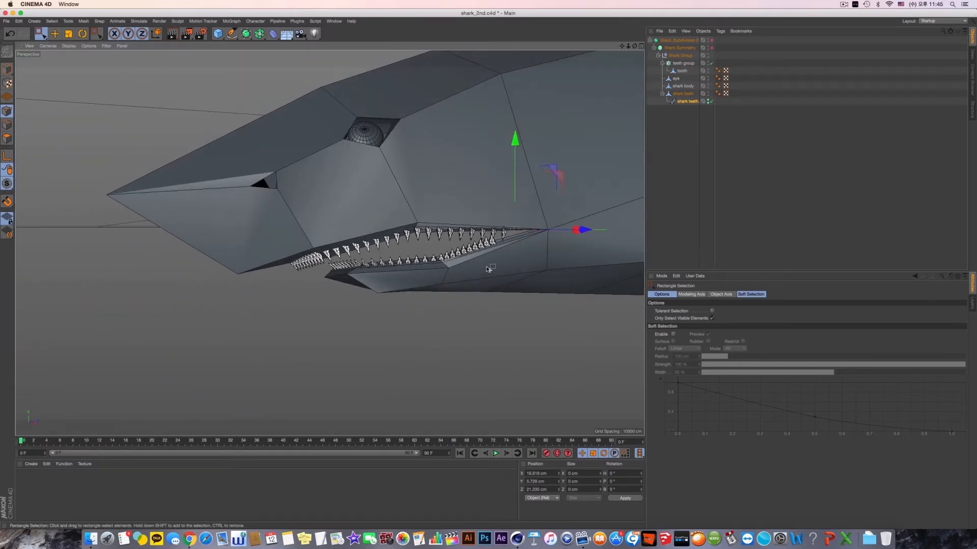
- Select the teeth group cloner and enlarge its clones, raising the transform X scale to about 2.84
left_click(688, 94)
left_click(686, 64)
left_click(684, 56)
left_click(684, 49)
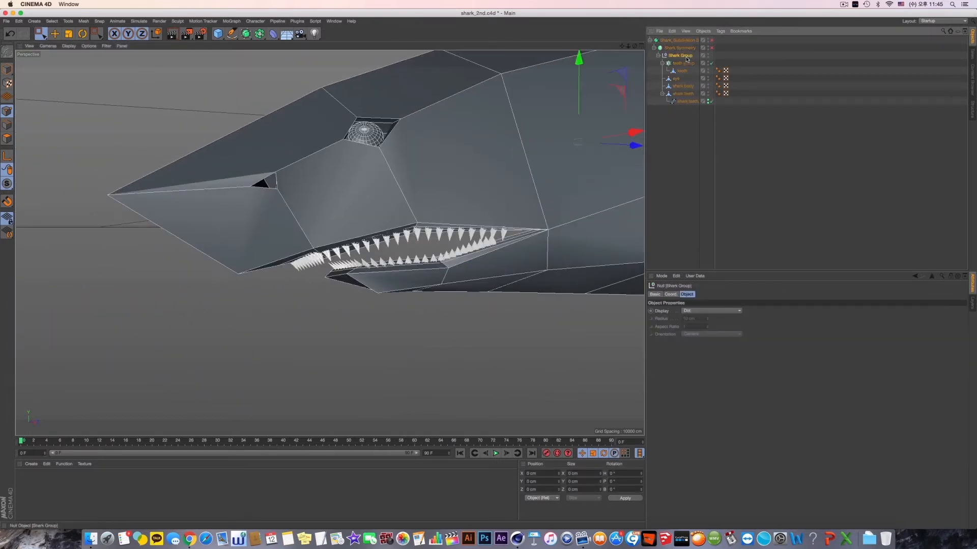
left_click(683, 101)
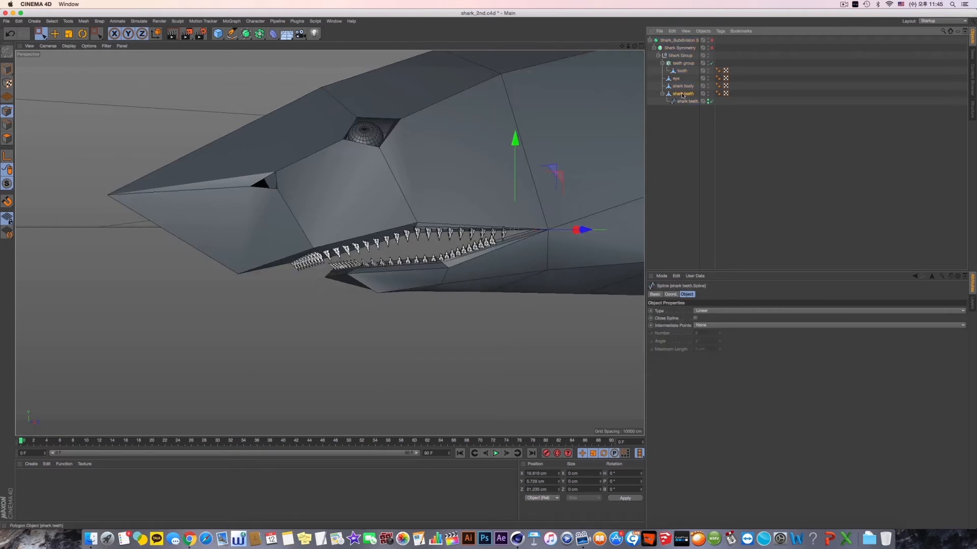
left_click(682, 94)
left_click(683, 63)
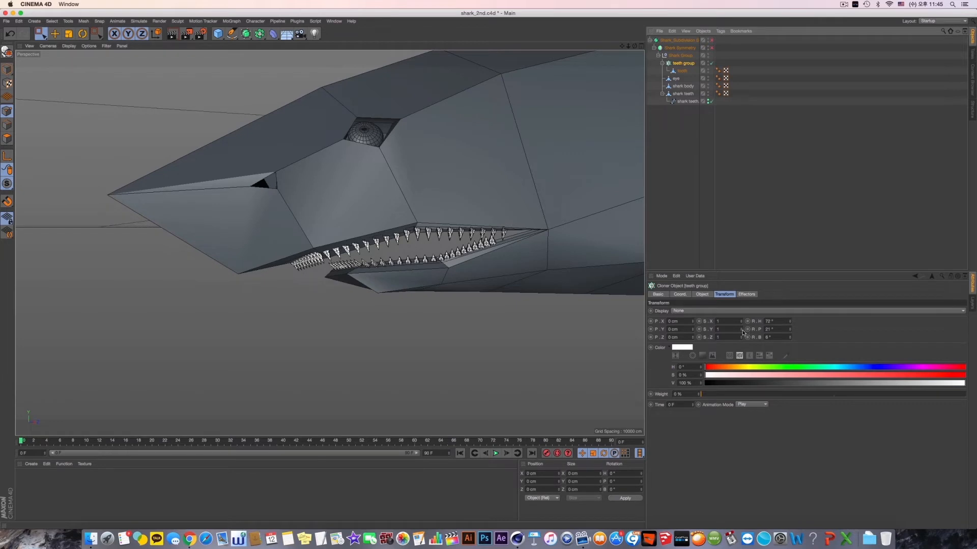
left_click_drag(742, 332, 744, 295)
left_click_drag(603, 321, 396, 275, "alt")
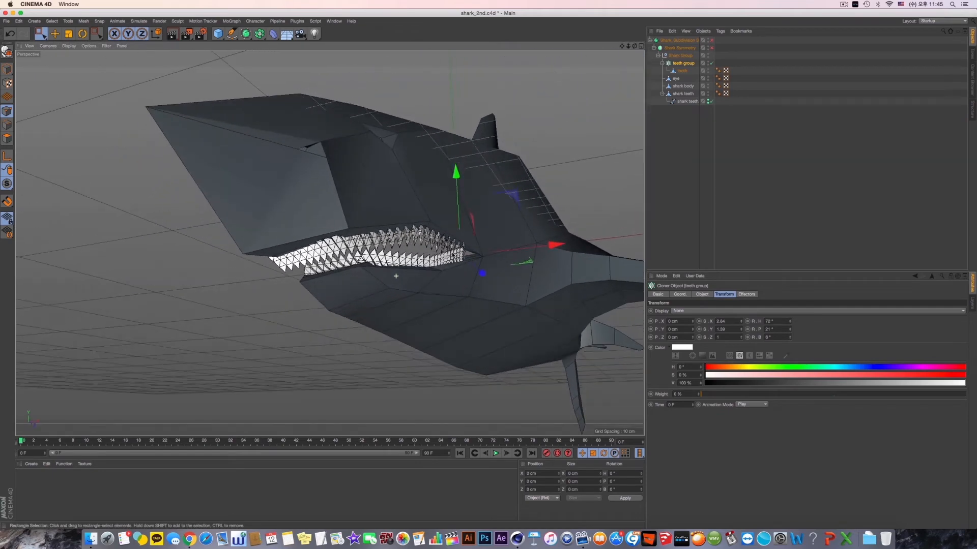
- Adjust the tooth clones' transform scale to about 1.6 in X and 1.5 in Y
left_click_drag(453, 255, 454, 268, "alt")
left_click_drag(494, 316, 465, 319, "alt")
scroll(453, 308, "up", 5)
middle_click_drag(451, 307, 567, 303, "alt")
middle_click_drag(319, 303, 430, 289, "alt")
left_click_drag(740, 332, 740, 314)
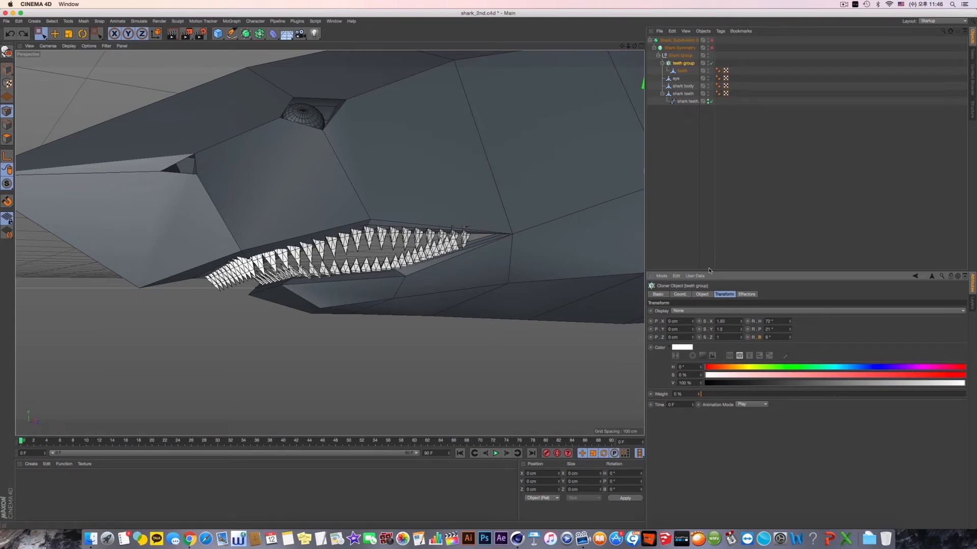
- Reduce the teeth group cloner's count to 23
left_click_drag(435, 227, 502, 230, "alt")
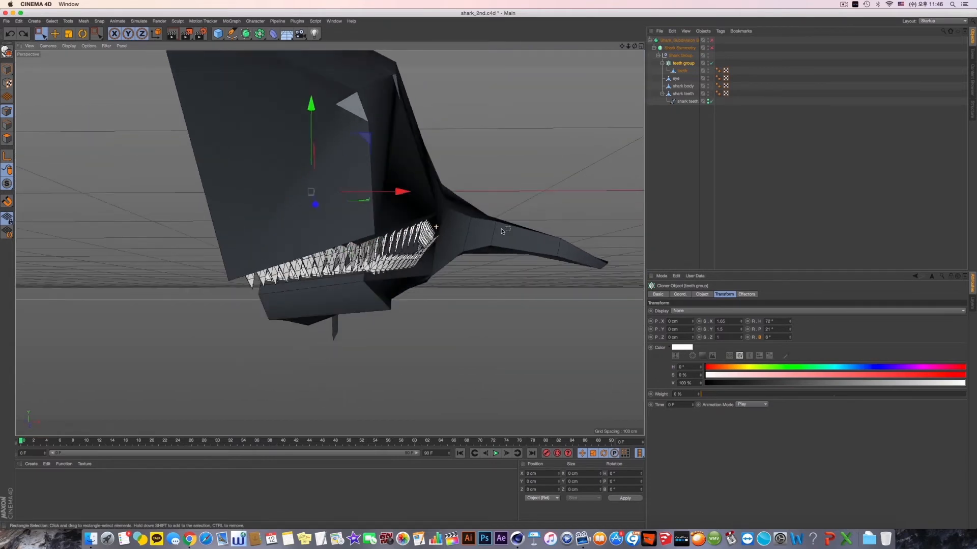
left_click_drag(457, 188, 498, 183, "alt")
scroll(380, 258, "up", 5)
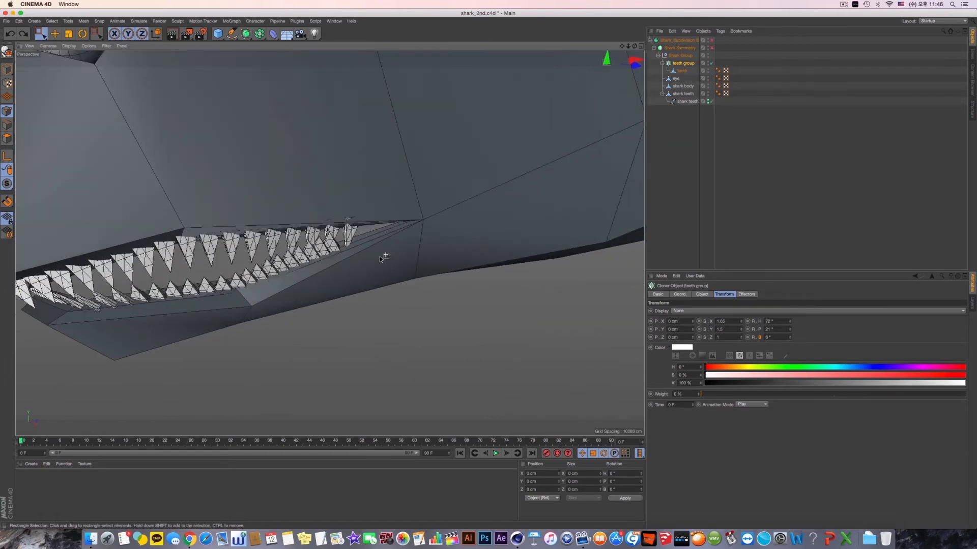
scroll(380, 259, "up", 2)
left_click(702, 295)
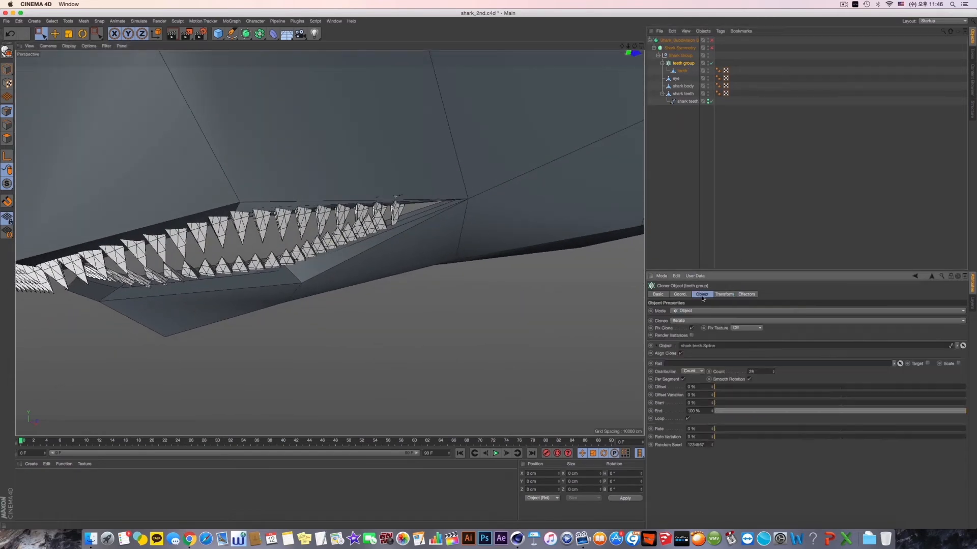
left_click(773, 374)
left_click(773, 374)
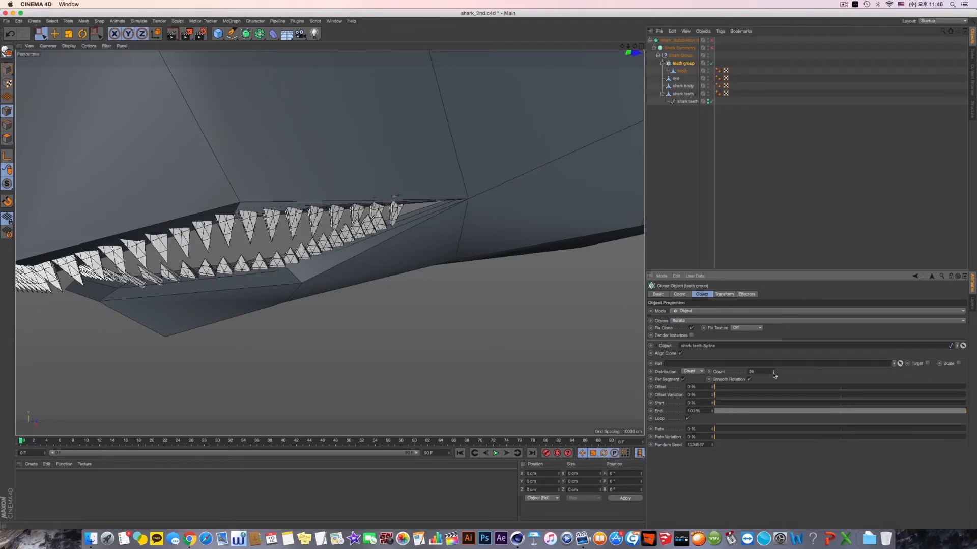
left_click(773, 374)
left_click(773, 374)
left_click(773, 373)
- Add a Random effector to the selected teeth group cloner
mouse_move(326, 281)
left_mouse_down("alt")
mouse_move(371, 283)
mouse_move(322, 284)
mouse_move(326, 293)
left_mouse_up("alt")
scroll(371, 285, "down", 8)
scroll(323, 284, "up", 5)
middle_click_drag(327, 293, 391, 292, "alt")
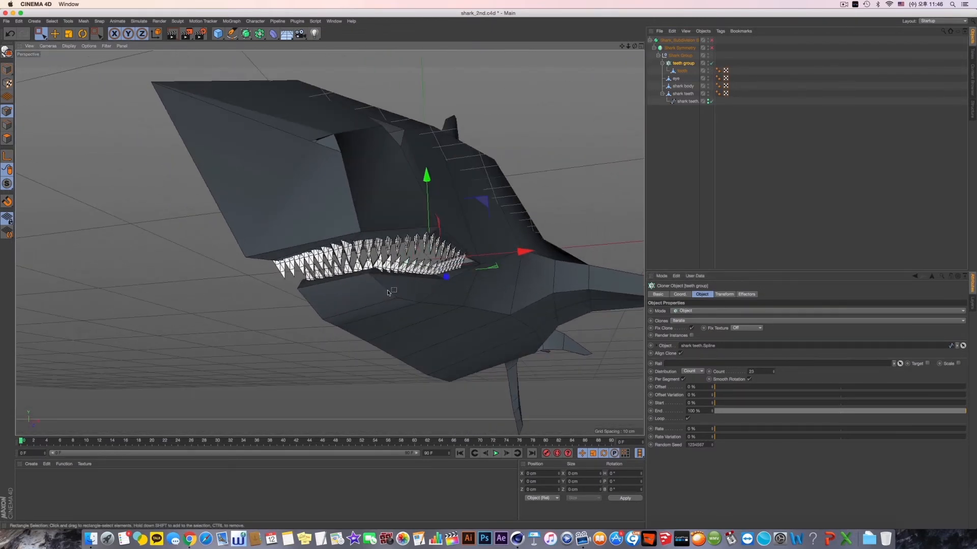
left_click(232, 21)
mouse_move(264, 32)
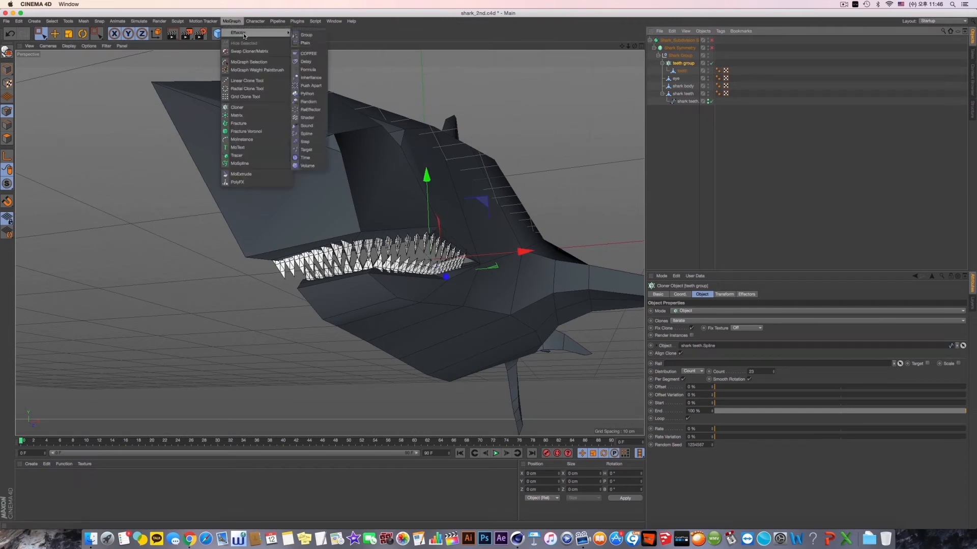
left_click(309, 101)
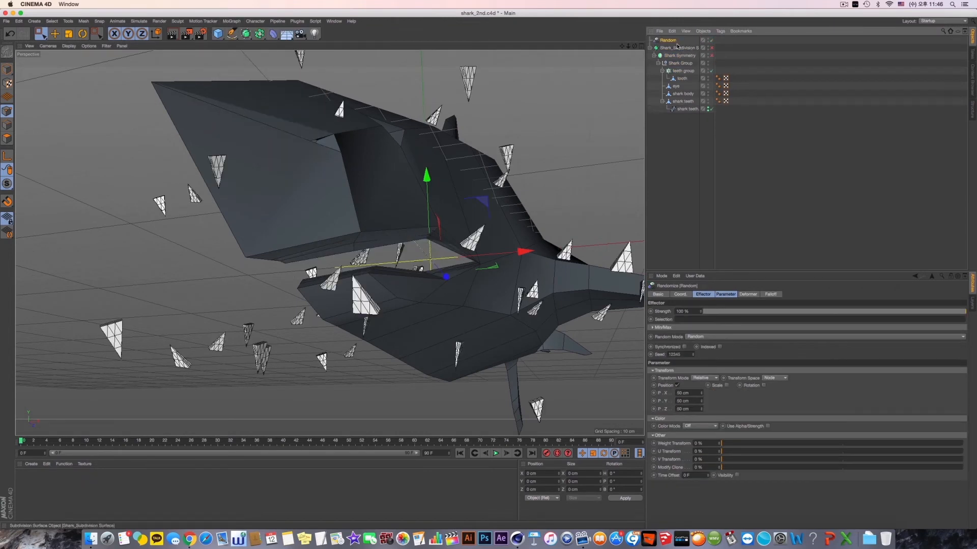
- Rename the Random effector as Teeth PSR Random and keep it selected
key("Left")
key("Left")
key("Left")
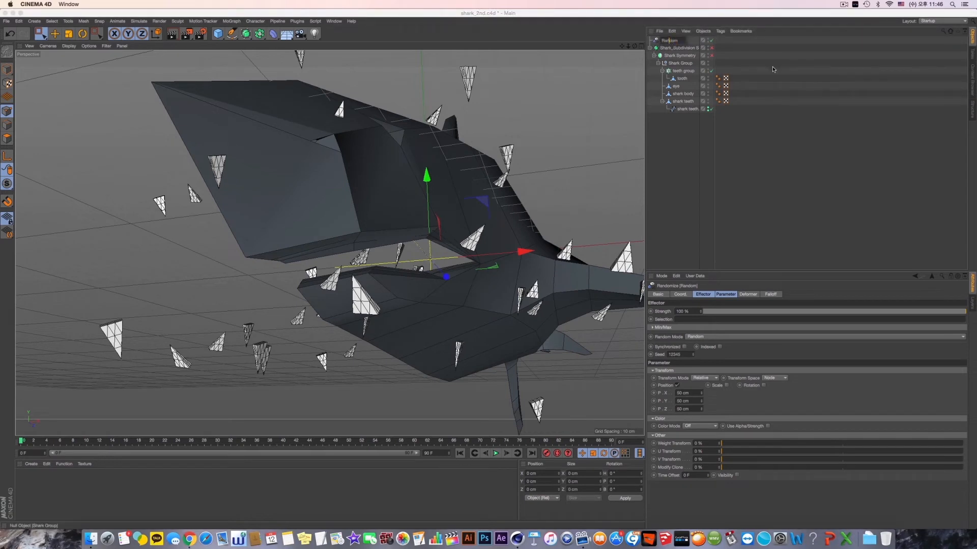
type("Teeth PSR")
key("Return")
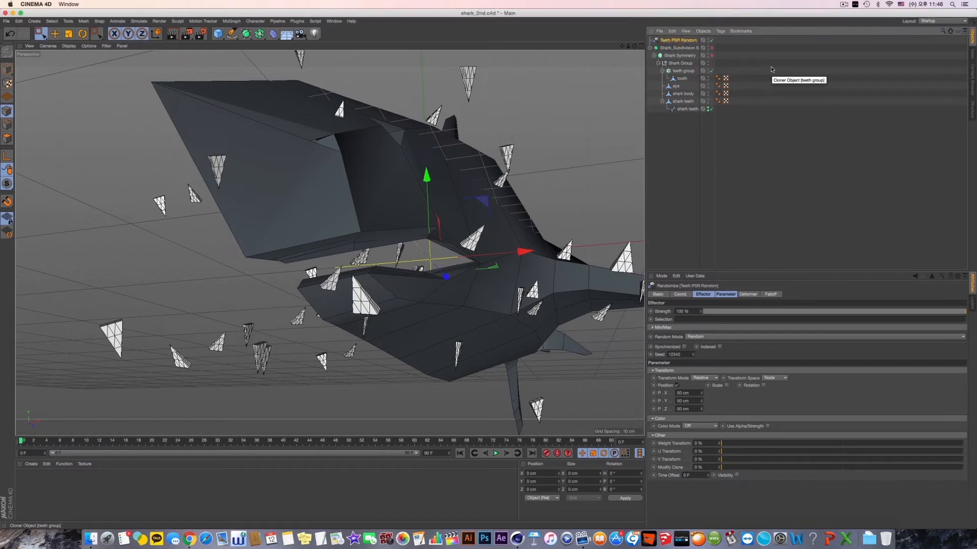
double_click(665, 41)
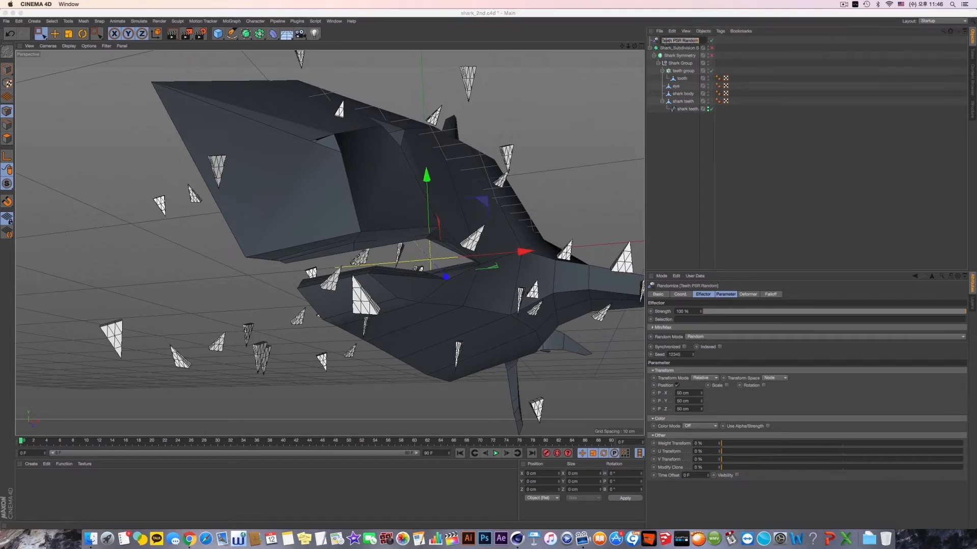
left_click(679, 63)
left_click(679, 42)
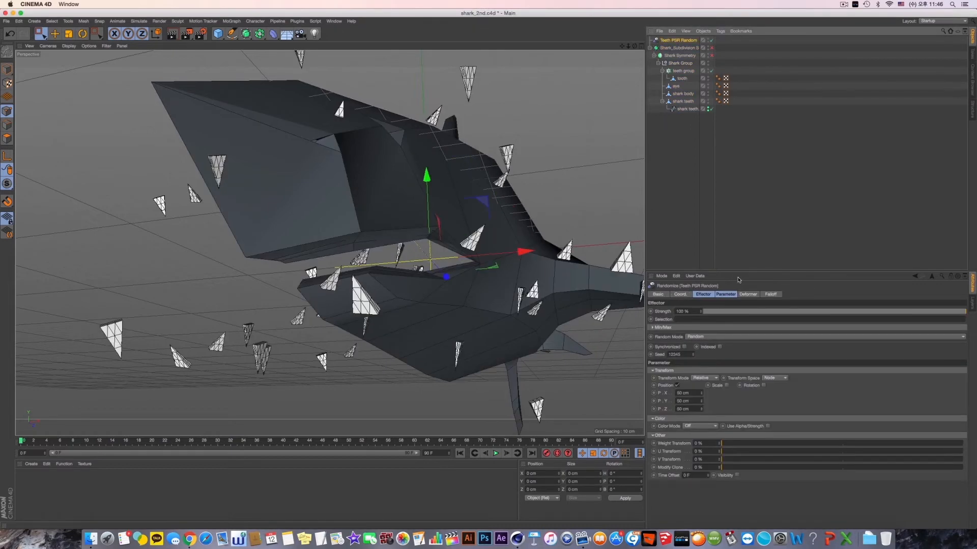
- Turn off the effector's position randomization and enable scale randomization for the teeth
left_click(677, 386)
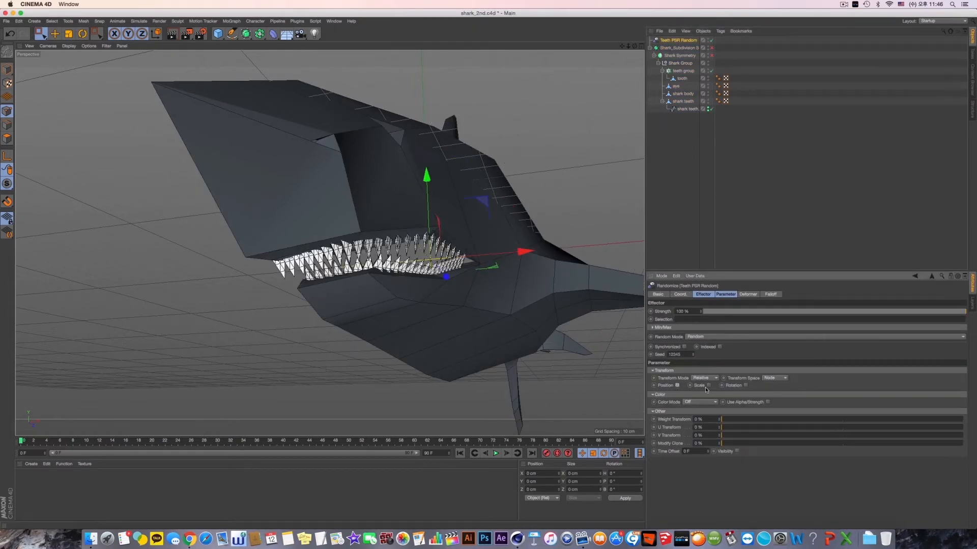
left_click(708, 386)
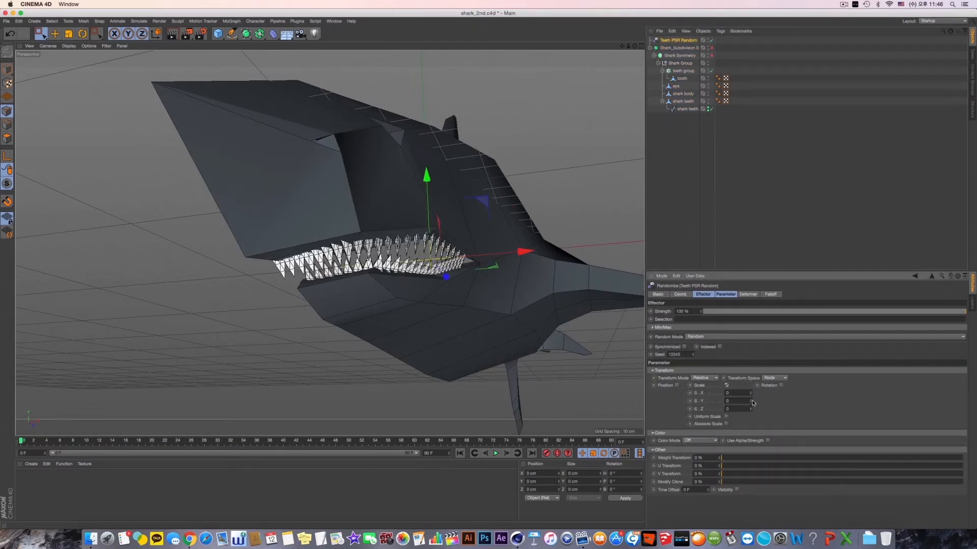
- Try separate per-axis scale variations on the tooth clones, such as about 0.24 in X and 0.33 in Y
mouse_move(751, 394)
left_mouse_down()
mouse_move(751, 379)
mouse_move(751, 397)
left_mouse_up()
left_click_drag(463, 315, 389, 349, "alt")
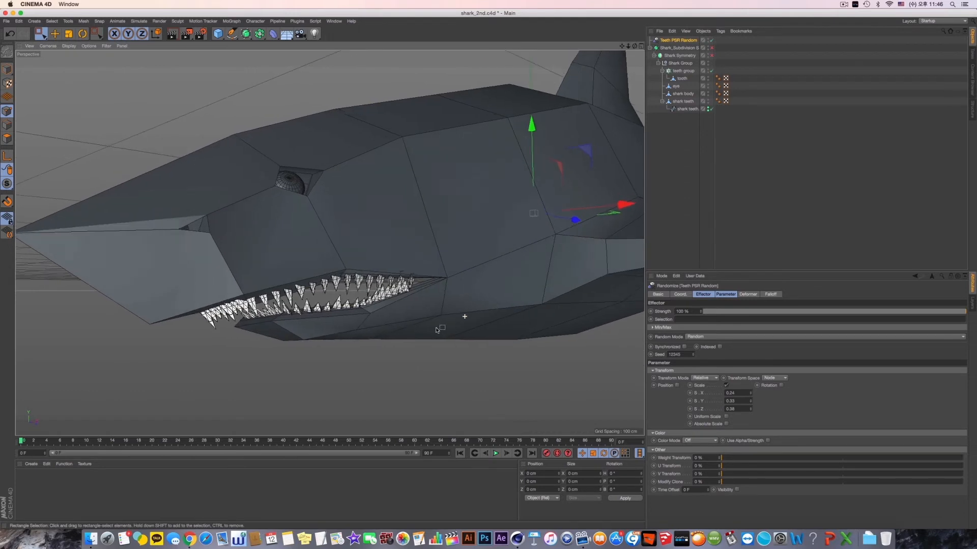
key("super+z")
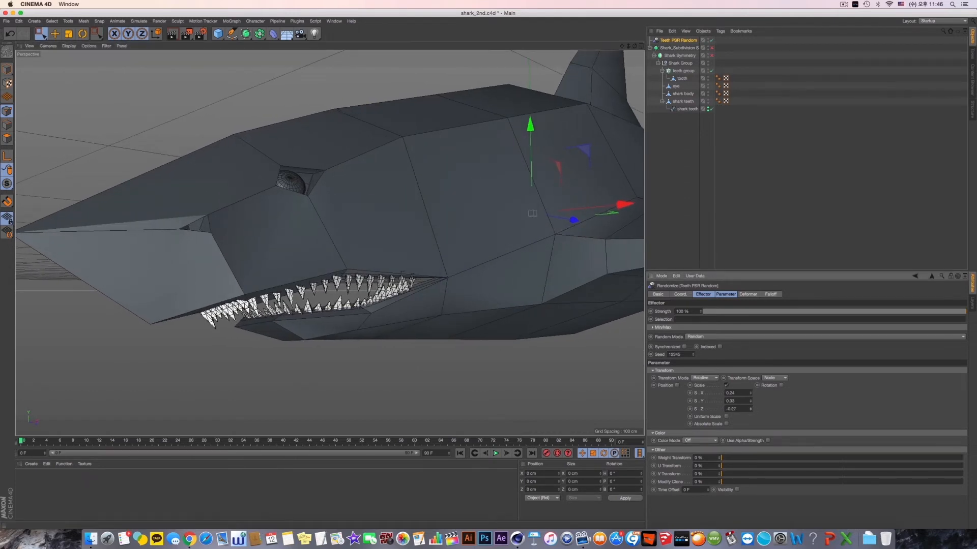
mouse_move(751, 402)
left_mouse_down()
mouse_move(750, 432)
mouse_move(751, 386)
left_mouse_up()
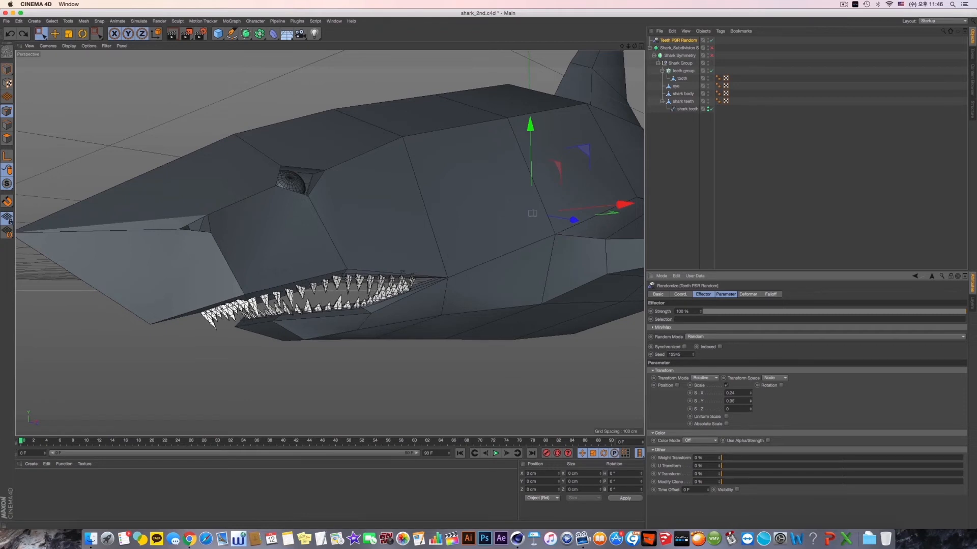
key("super+z")
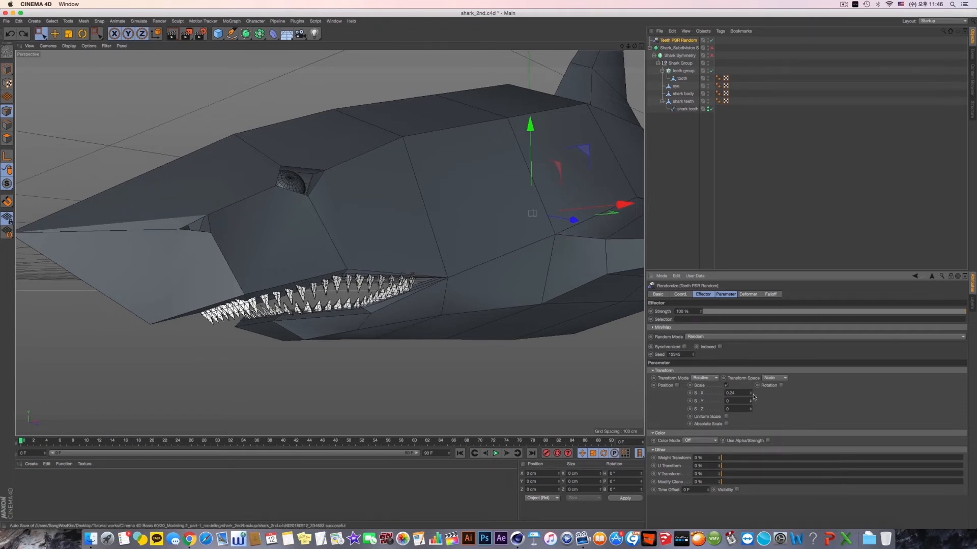
- Enable uniform scale on the Teeth PSR Random effector and set its scale variation to about -0.36
left_click(726, 386)
left_click(709, 386)
left_click(727, 416)
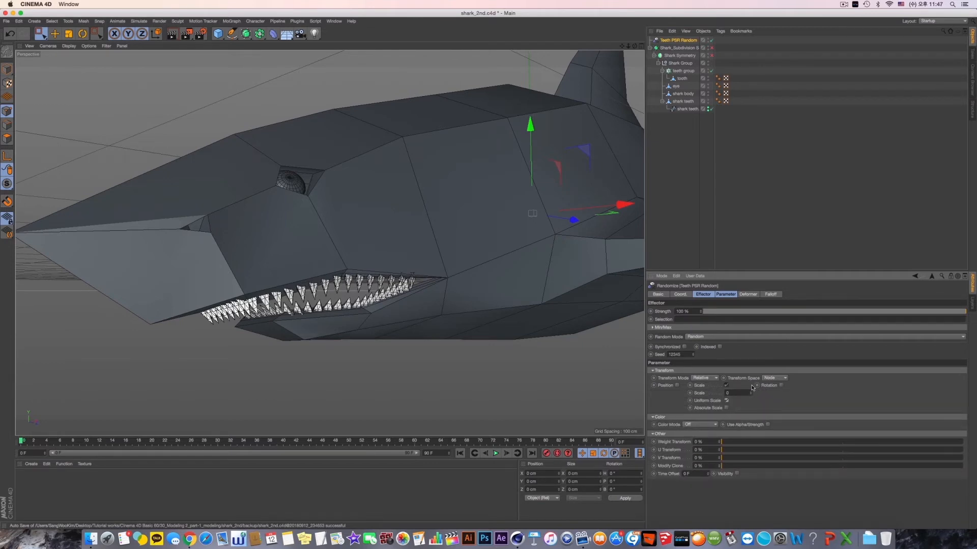
mouse_move(751, 394)
left_mouse_down()
mouse_move(750, 364)
mouse_move(751, 412)
left_mouse_up()
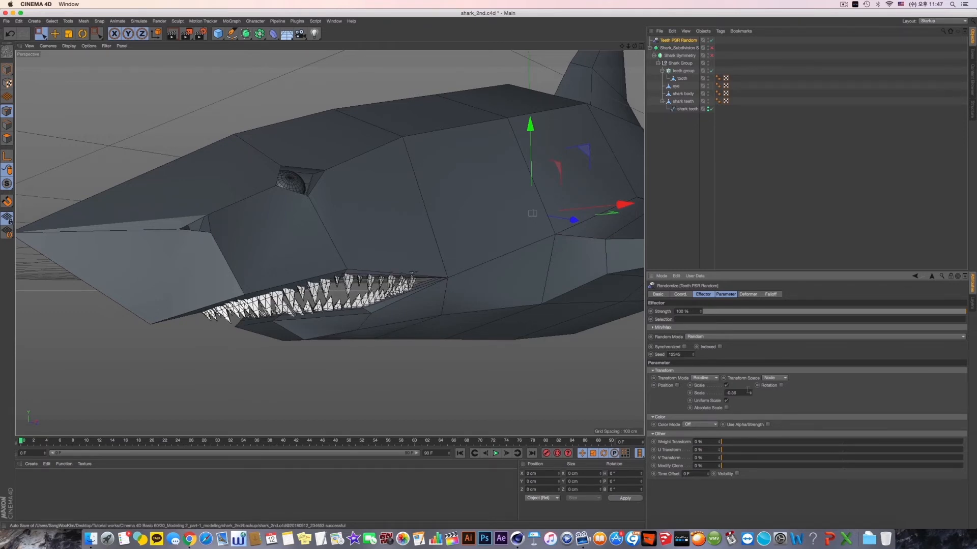
- Enable rotation randomization for the teeth and set it to about 18° in H and -13° in B
left_click(781, 386)
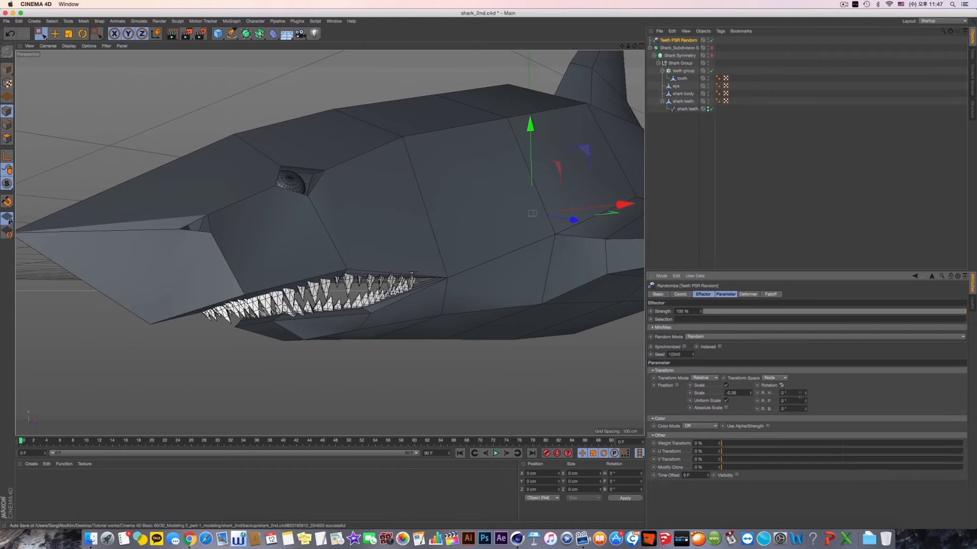
left_click_drag(806, 394, 805, 418)
key("super+z")
mouse_move(427, 371)
left_mouse_down("alt")
mouse_move(450, 358)
mouse_move(458, 328)
mouse_move(413, 370)
left_mouse_up("alt")
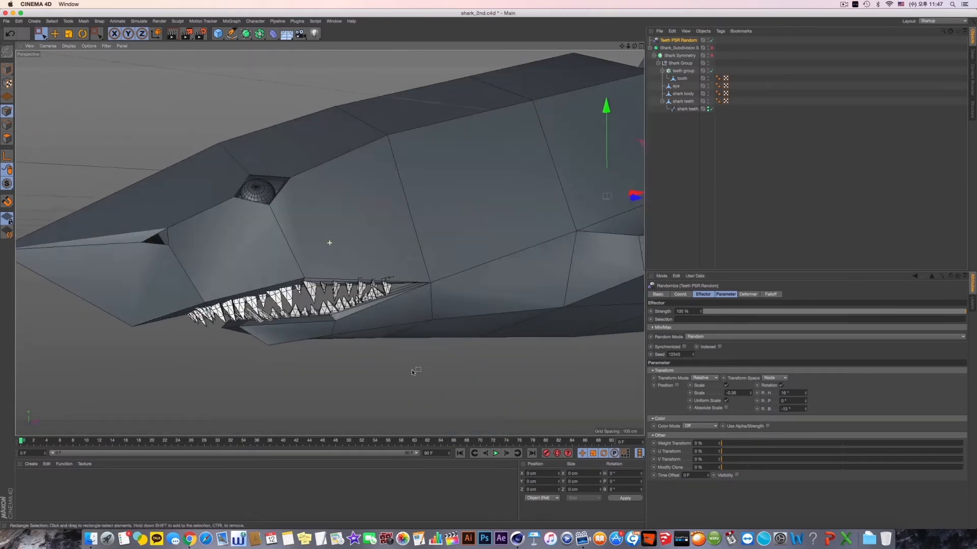
right_click_drag(387, 317, 442, 319, "alt")
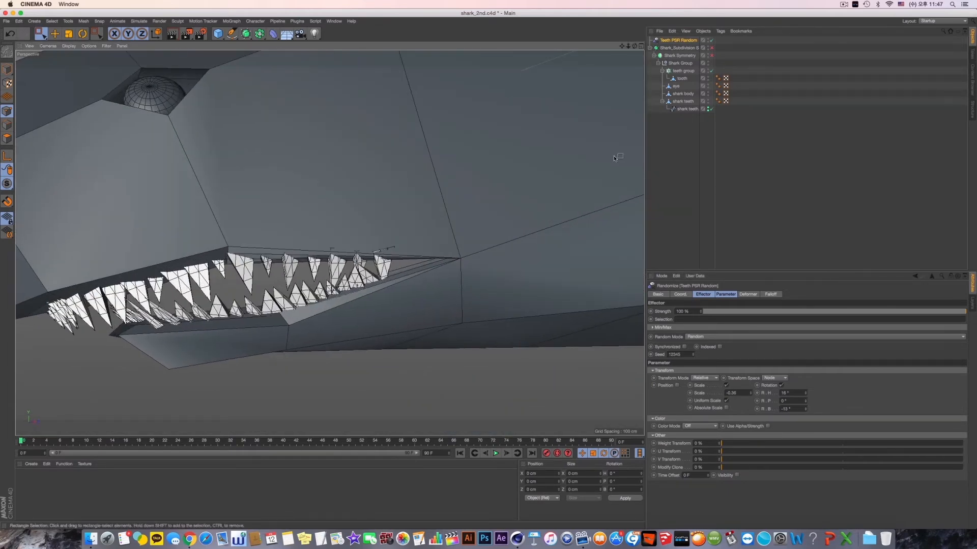
- Select the teeth spline and lower its end point at the mouth corner to about 9.2 cm in Y
left_click(687, 110)
mouse_move(366, 216)
left_mouse_down("alt")
mouse_move(397, 231)
mouse_move(385, 217)
left_mouse_up("alt")
left_click_drag(450, 261, 445, 261)
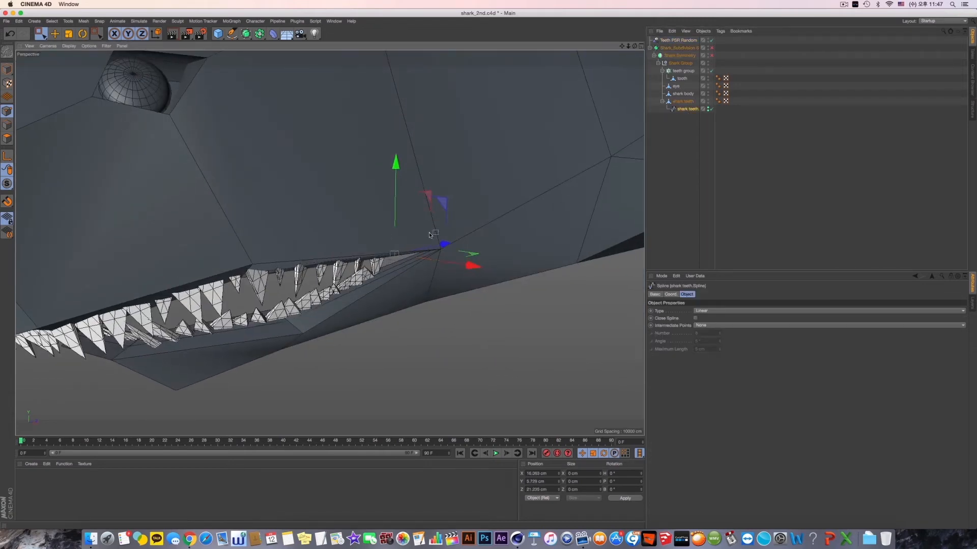
left_click_drag(398, 191, 381, 223)
right_click_drag(376, 229, 320, 237, "alt")
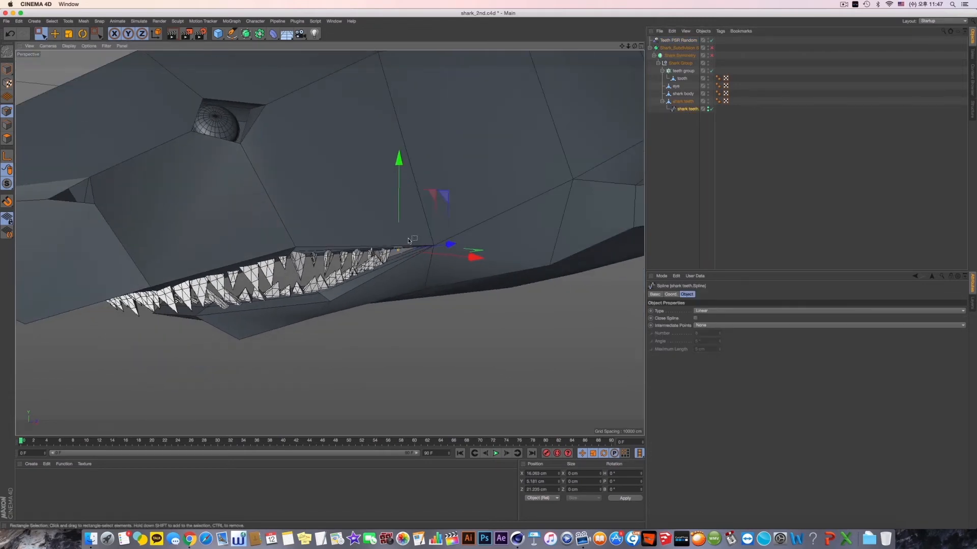
middle_click_drag(319, 238, 388, 240, "alt")
right_click_drag(382, 230, 322, 237, "alt")
left_click_drag(320, 238, 412, 224, "alt")
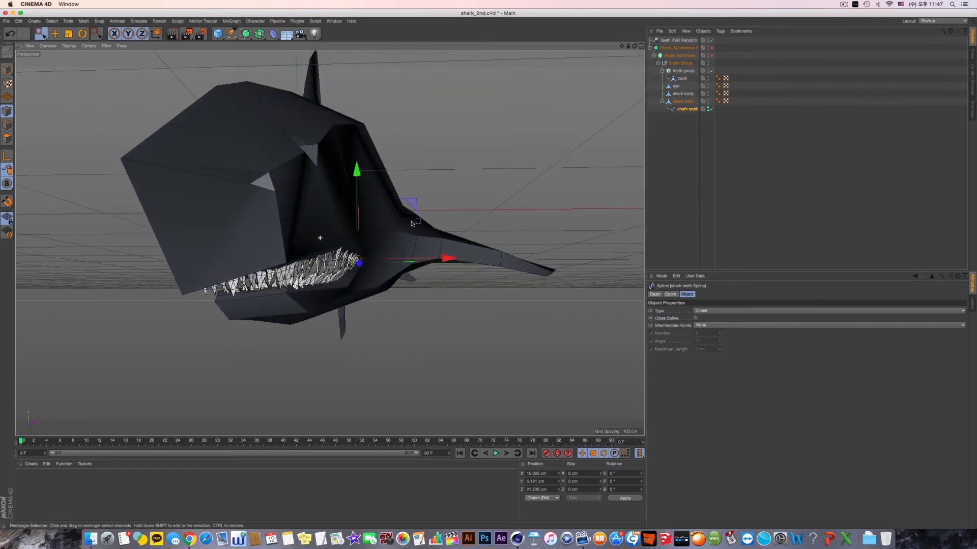
- Return to model editing with the Move tool and turn on the shark's Symmetry and Subdivision Surface
left_click(8, 69)
left_click(56, 34)
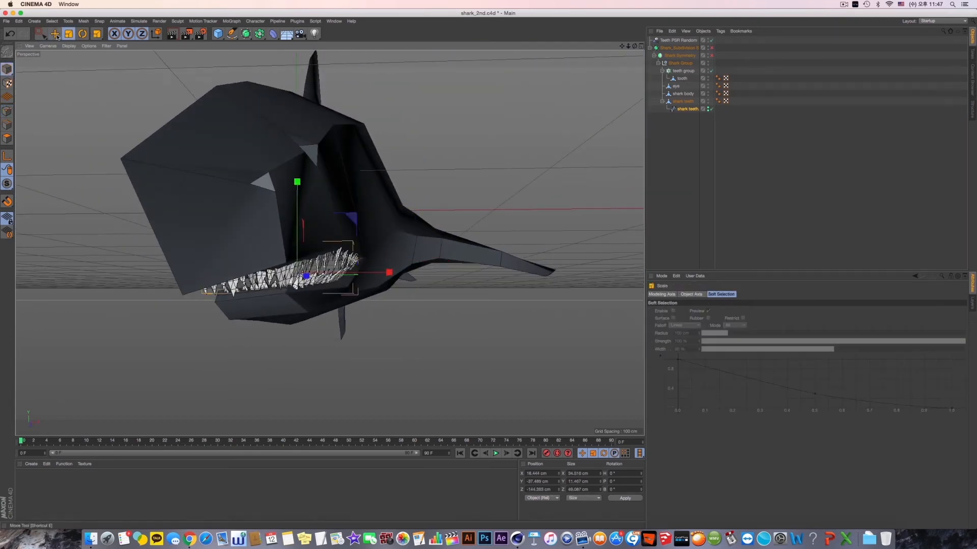
left_click(712, 55)
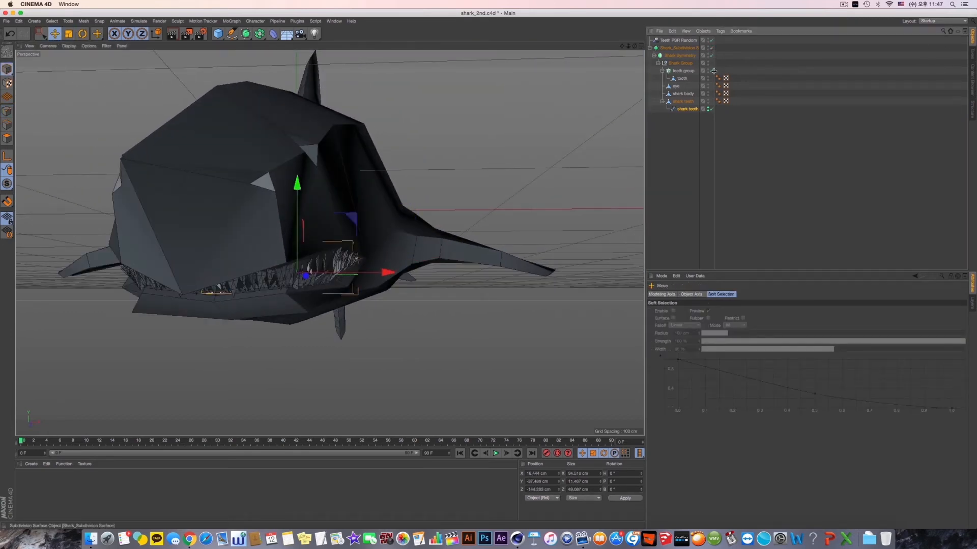
left_click(711, 47)
- Try disabling the teeth spline, check the teeth group cloner, and enable the spline again
left_click(710, 110)
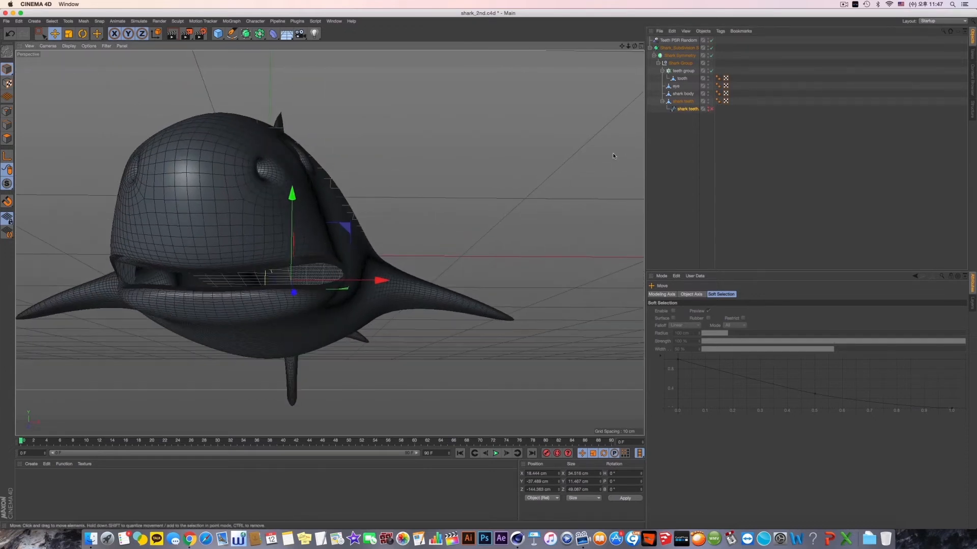
left_click(691, 101)
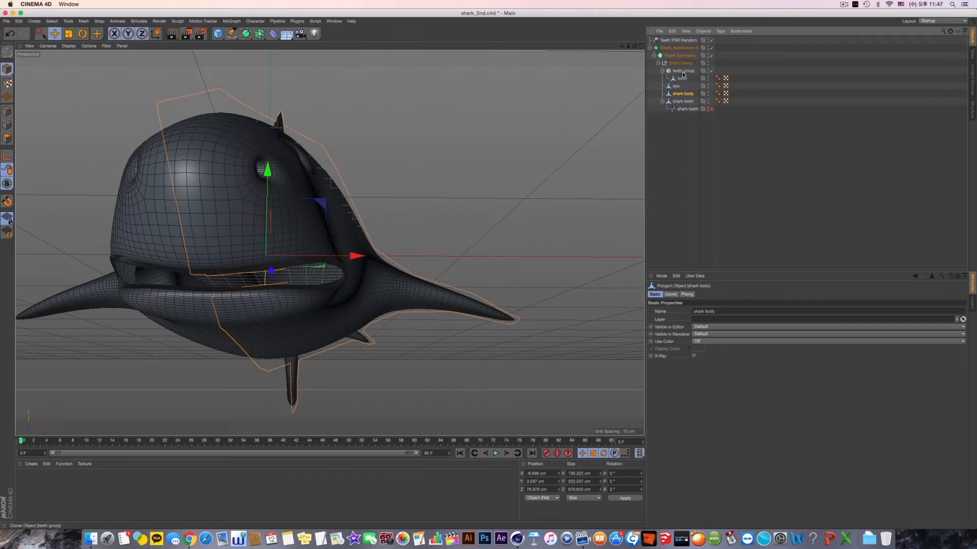
left_click(683, 71)
left_click_drag(678, 122, 673, 122, "alt")
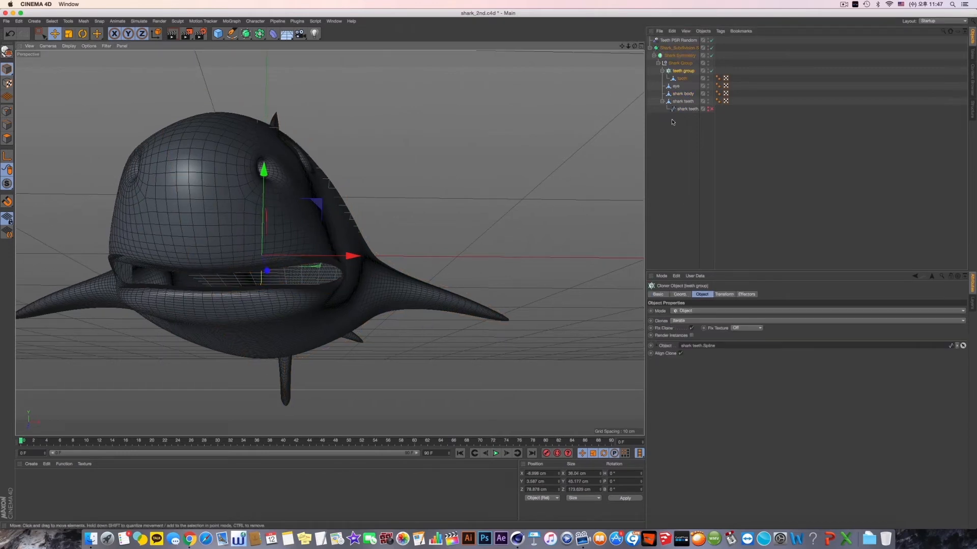
left_click(710, 109)
- Examine the smoothed teeth around the mouth up close and select the teeth group cloner
left_click_drag(406, 221, 453, 198, "alt")
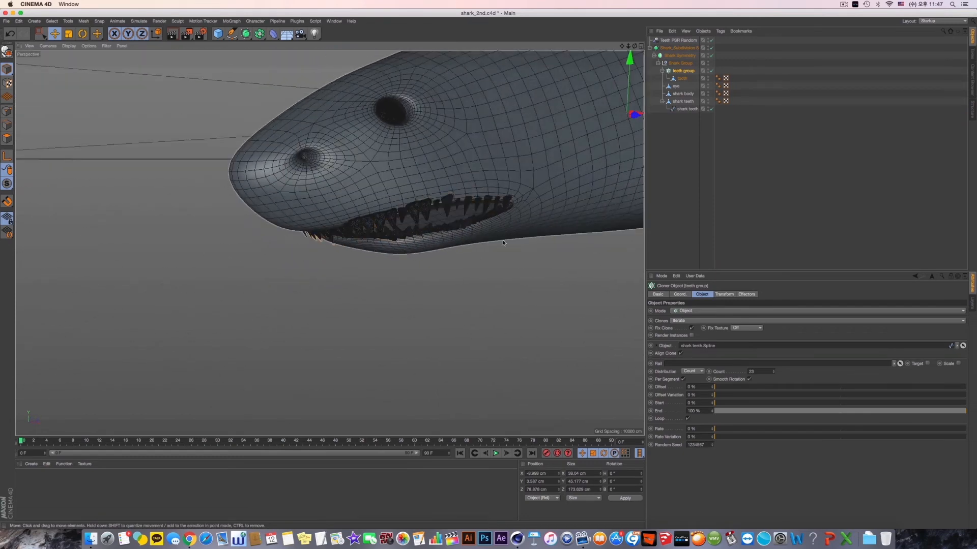
left_click(490, 270)
scroll(497, 265, "up", 4)
scroll(497, 265, "up", 3)
middle_click_drag(447, 206, 455, 229, "alt")
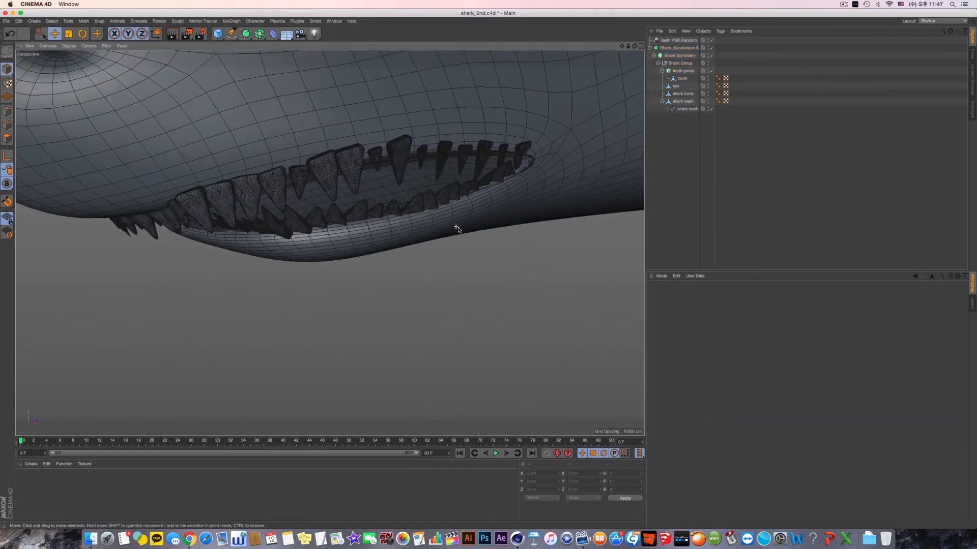
left_click_drag(455, 229, 457, 194, "alt")
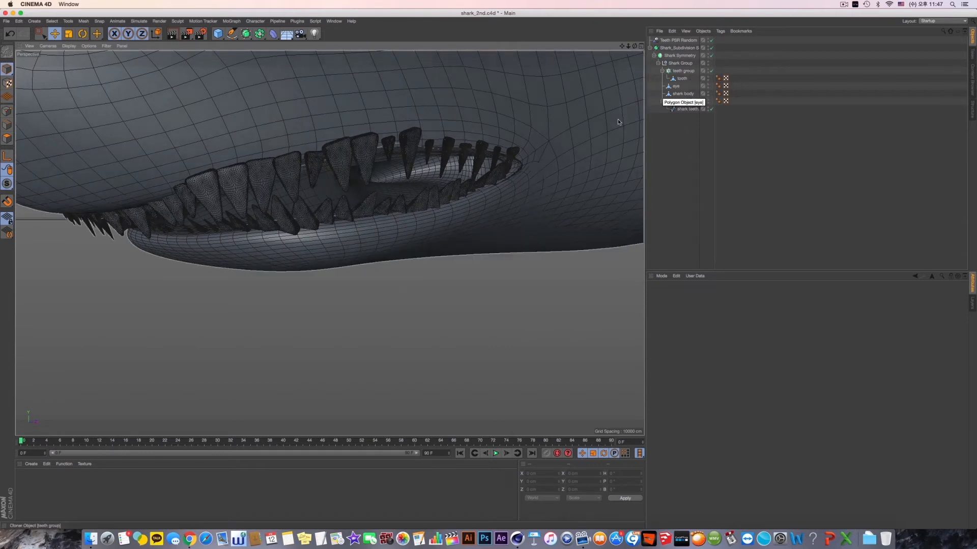
left_click(683, 70)
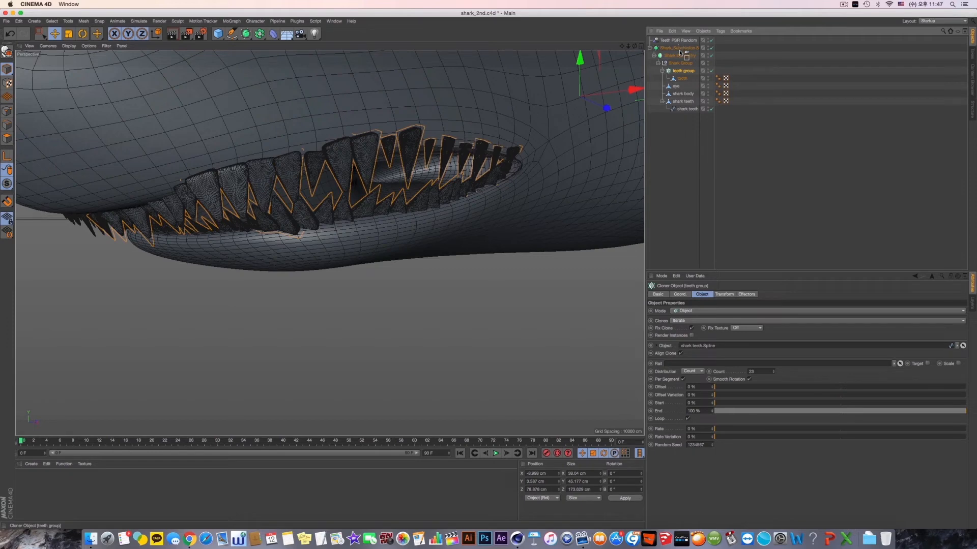
- Move the teeth group cloner out of the Shark Subdivision hierarchy to the top level of the object tree
left_click_drag(680, 47, 679, 44)
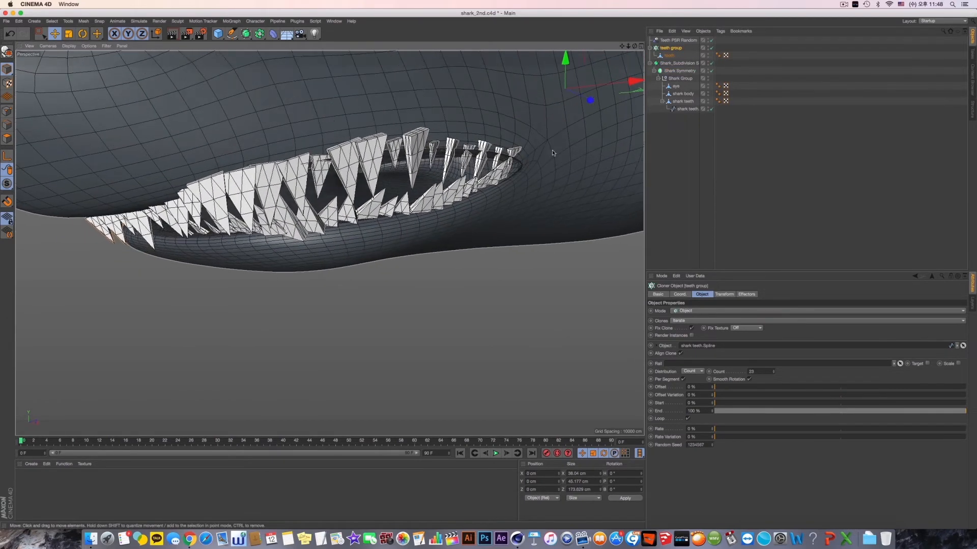
left_click(678, 70)
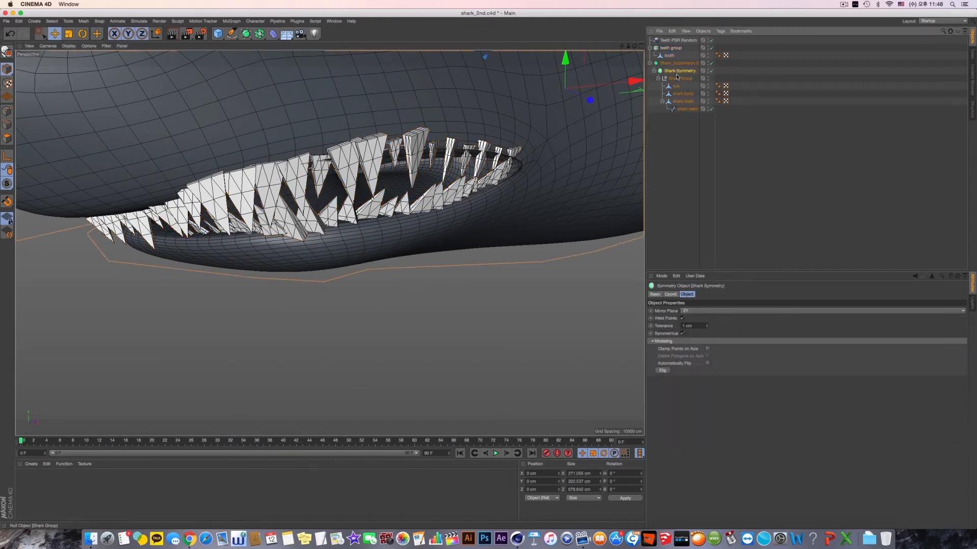
left_click(671, 48)
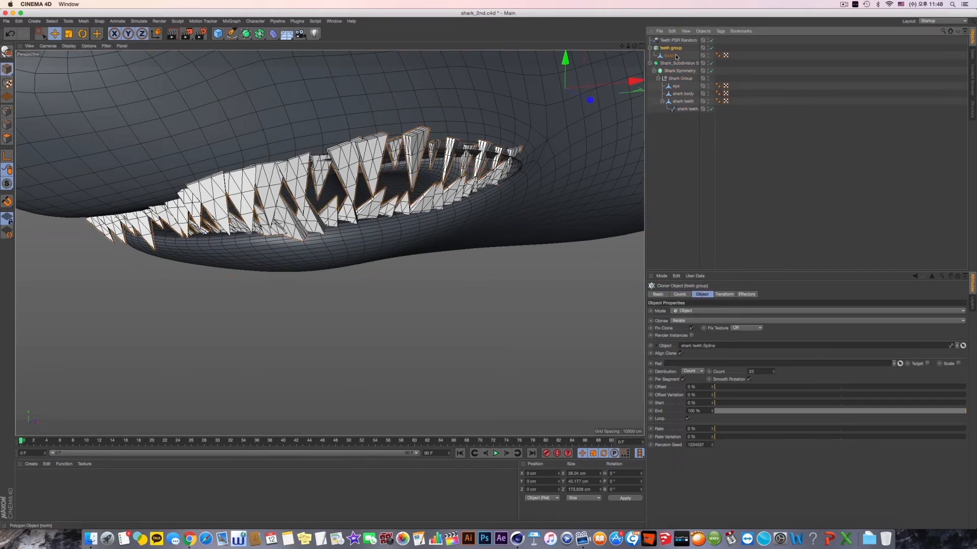
left_click_drag(676, 86, 672, 84)
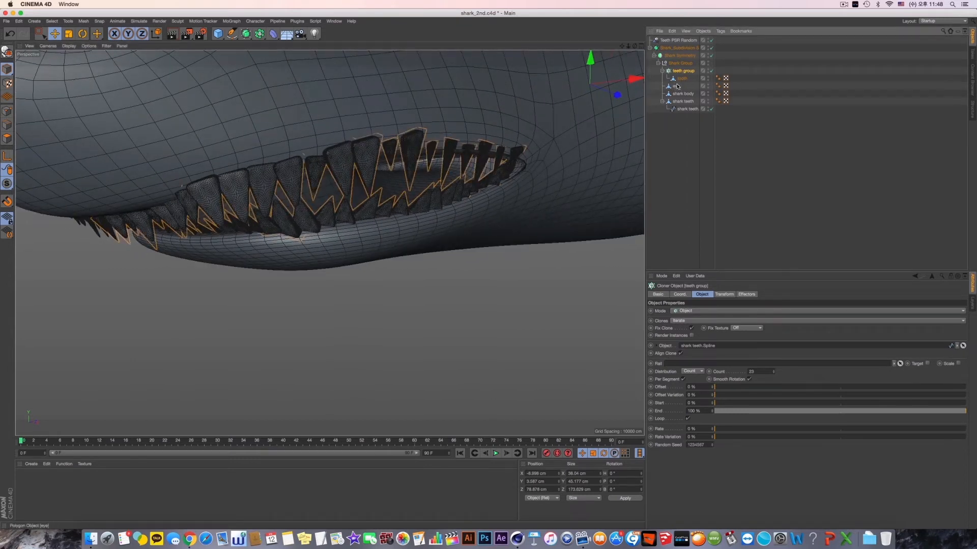
key("super+z")
left_click_drag(515, 138, 473, 121, "alt")
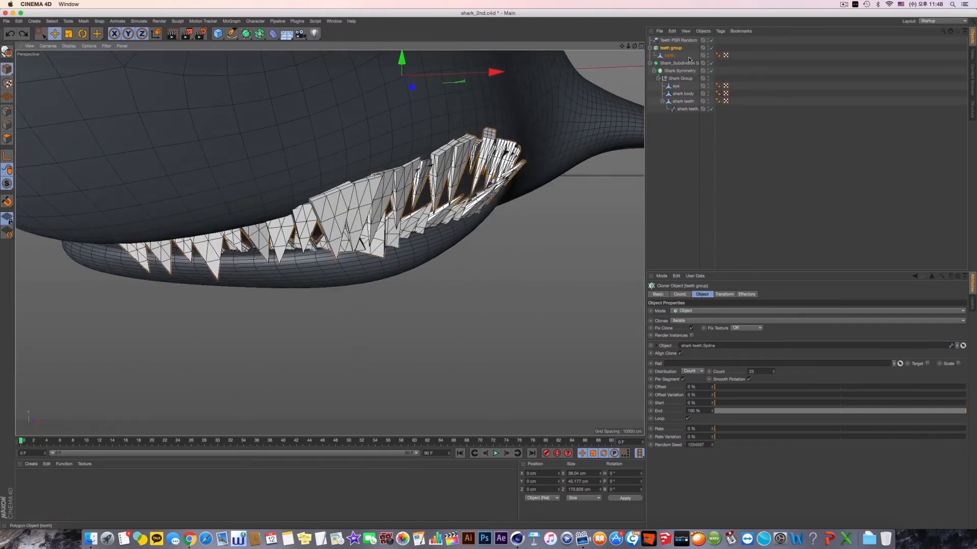
- Try to move a group of shark teeth spline points with Rectangle Selection, and undo the moves
left_click(687, 109)
left_click(41, 34)
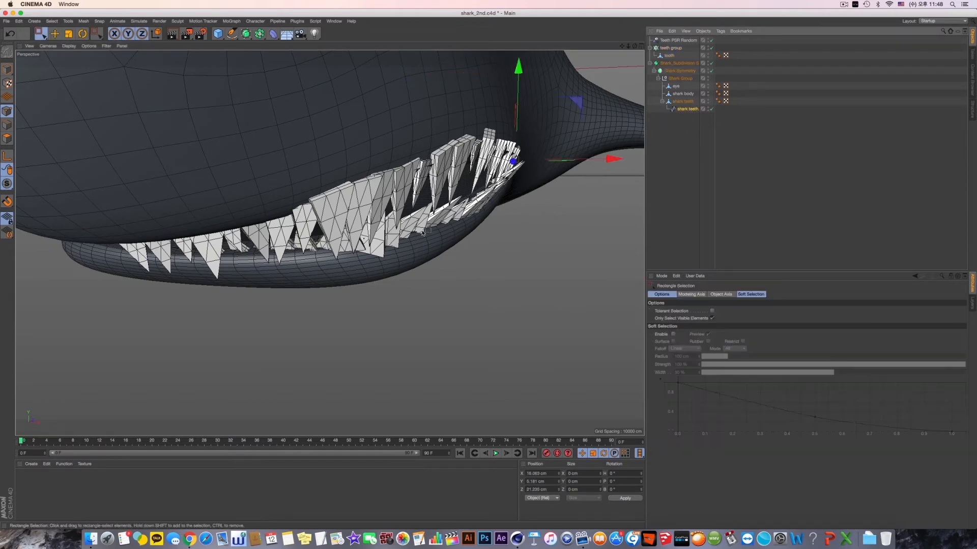
mouse_move(426, 232)
left_mouse_down("alt")
mouse_move(443, 236)
mouse_move(430, 243)
left_mouse_up("alt")
left_click_drag(375, 135, 497, 234)
left_click_drag(529, 195, 510, 195)
left_click_drag(474, 248, 490, 169, "alt")
key("super+z")
left_click_drag(451, 111, 452, 114)
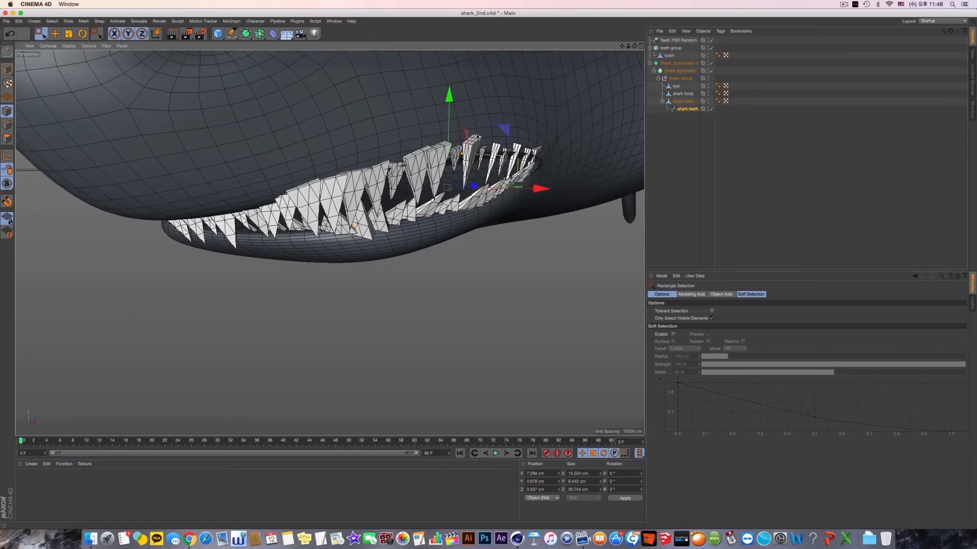
key("super+z")
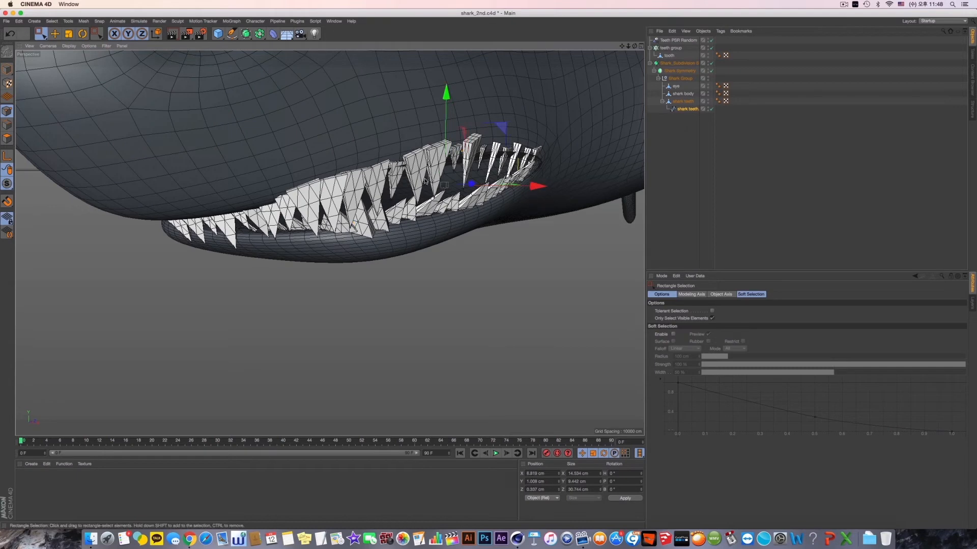
- Move the teeth spline point near the front of the upper lip to about -2.5 cm in X and -24.3 cm in Z
left_click(446, 150)
left_click_drag(550, 149, 544, 155)
left_click_drag(356, 213, 518, 219, "alt")
left_click(526, 171)
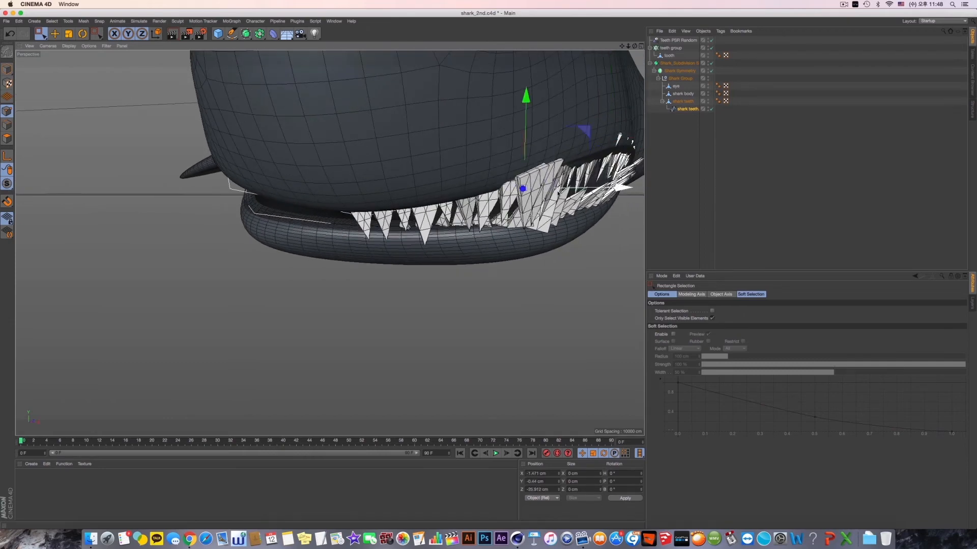
left_click_drag(526, 171, 520, 229, "alt")
left_click_drag(567, 201, 557, 198)
left_click_drag(295, 264, 478, 201, "alt")
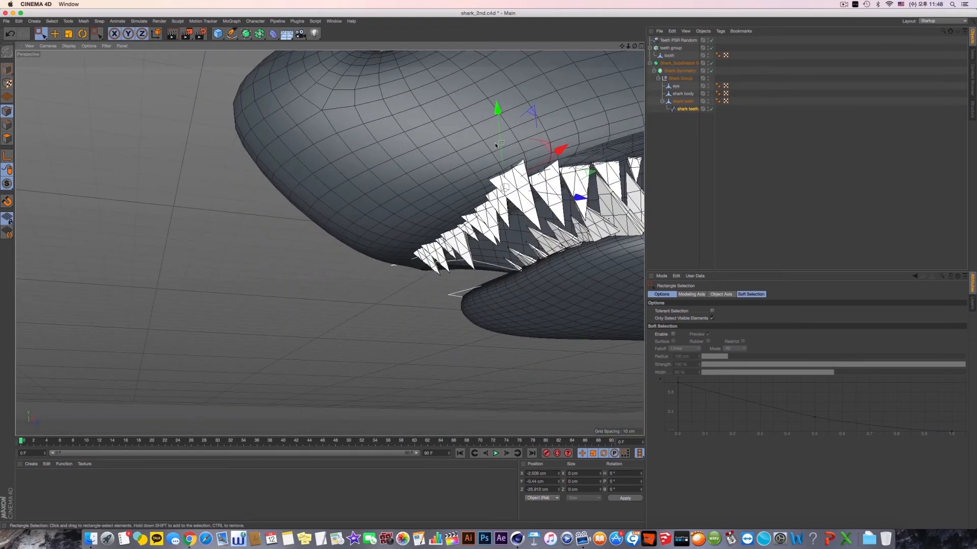
left_click_drag(575, 188, 432, 219, "alt")
middle_click_drag(609, 147, 390, 246, "alt")
left_click_drag(390, 245, 383, 243, "alt")
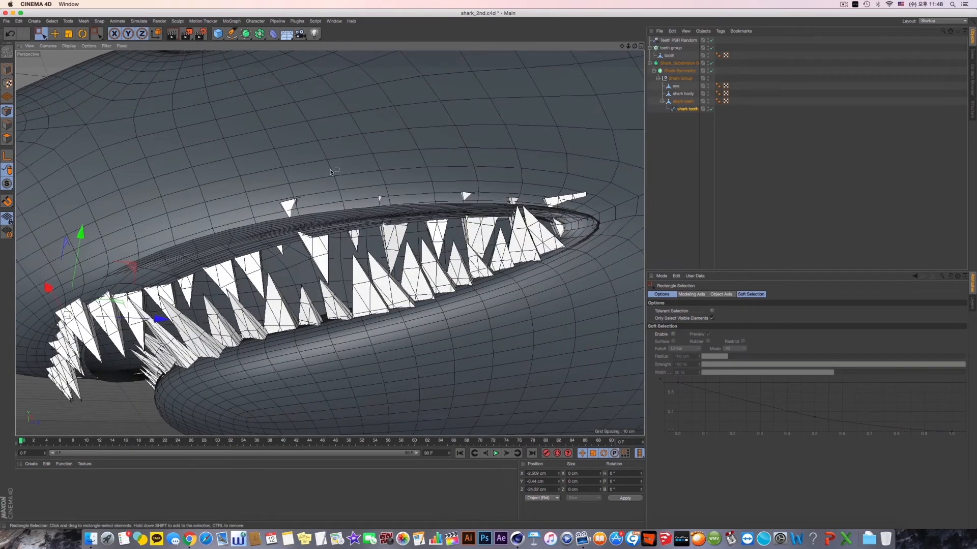
- Try shifting the middle upper-lip point of the teeth spline along the Z axis, and undo the last change
left_click(383, 243)
left_click_drag(301, 230, 301, 203, "alt")
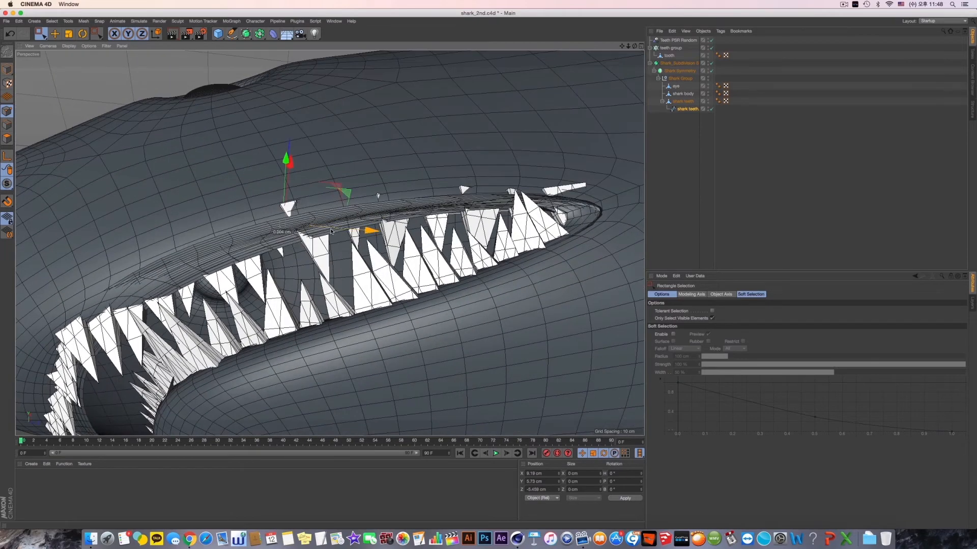
left_click_drag(370, 229, 363, 230)
left_click_drag(299, 180, 375, 123, "alt")
scroll(330, 215, "down", 3)
key("super+z")
- Move the teeth spline's end point at the mouth corner to about 20.5 cm in Z and adjust its height
left_click_drag(316, 62, 360, 141)
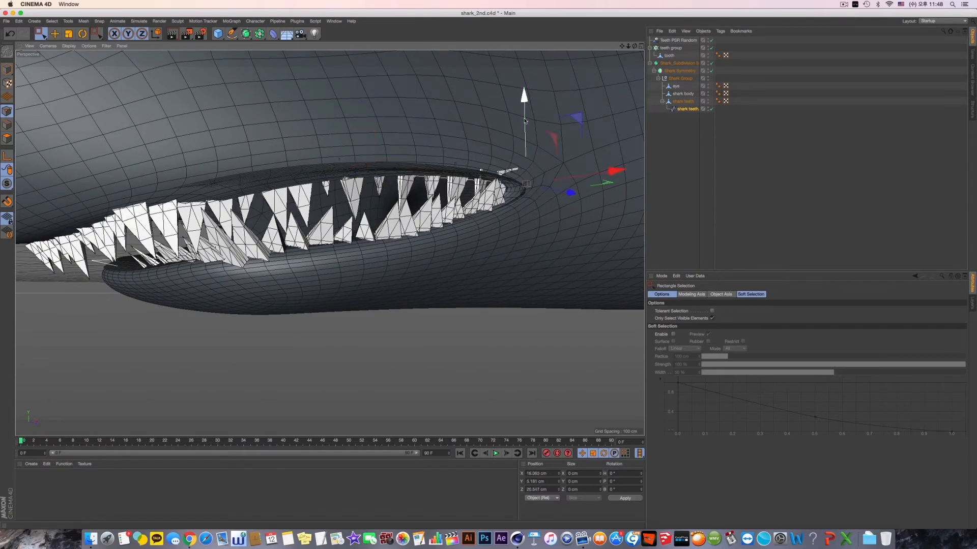
left_click_drag(526, 123, 578, 198)
left_click_drag(525, 177, 552, 164, "alt")
middle_click_drag(524, 151, 513, 205, "alt")
scroll(516, 196, "down", 3)
- Try the teeth group directly under Shark Symmetry, take the tooth out of the cloner, and undo the tooth's move
left_click(669, 49)
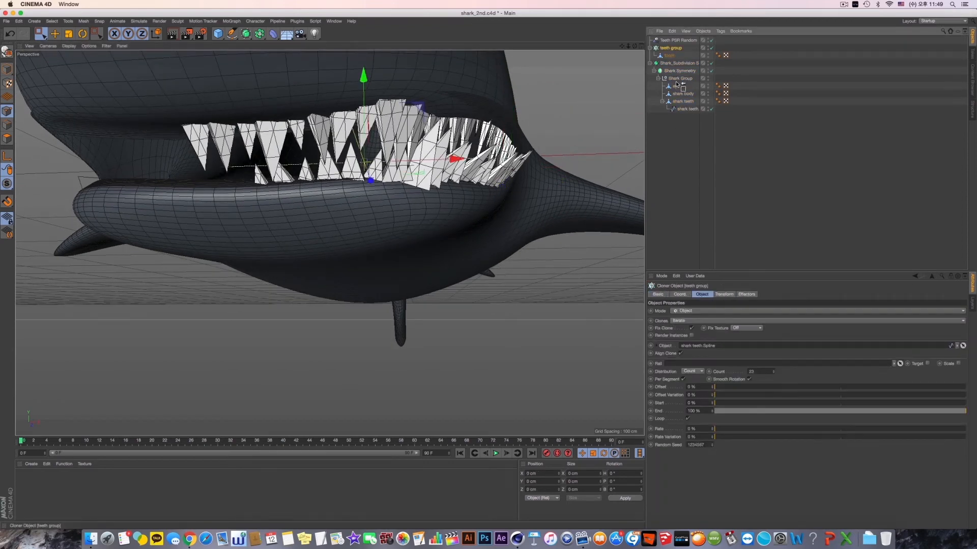
left_click_drag(674, 75, 674, 76)
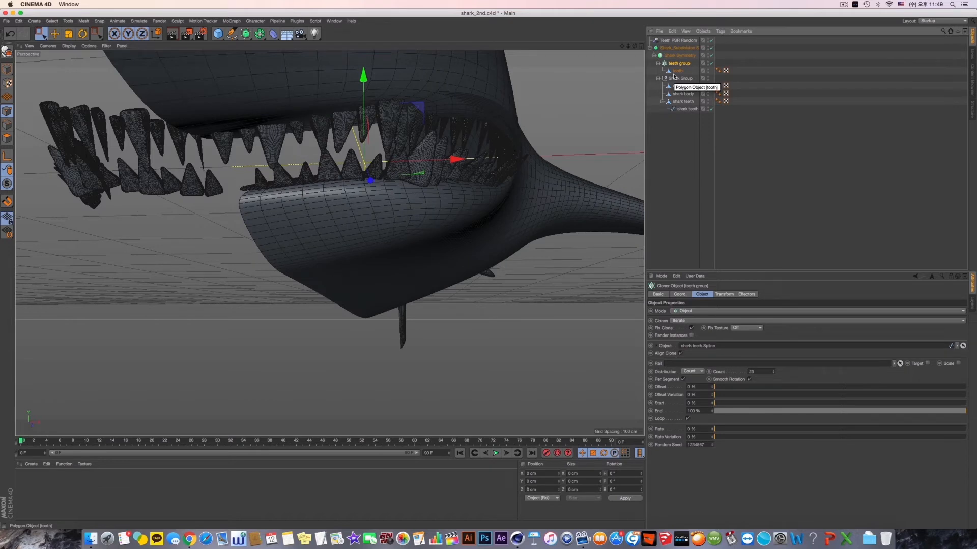
left_click_drag(676, 85, 676, 86)
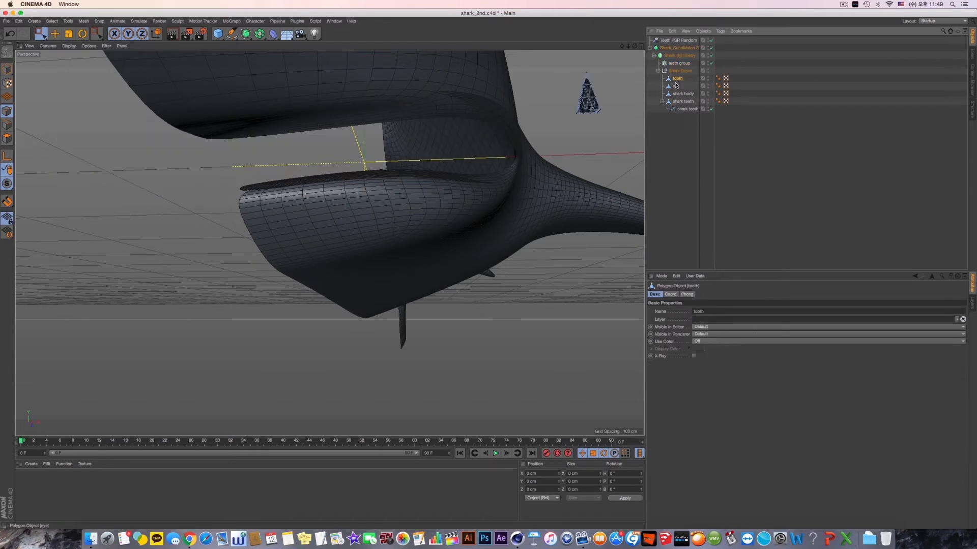
left_click(4, 72)
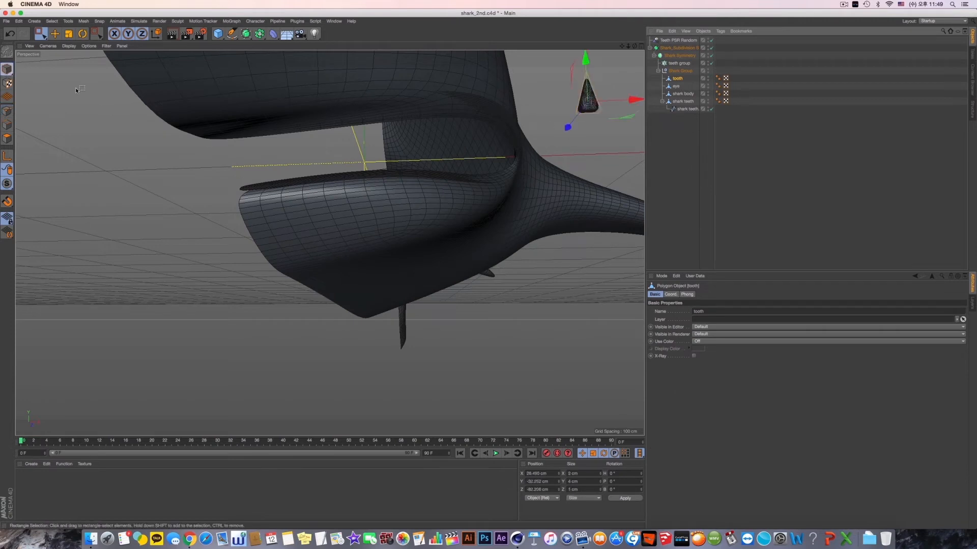
key("s")
left_click_drag(416, 171, 569, 123, "alt")
key("super+z")
key("super+z")
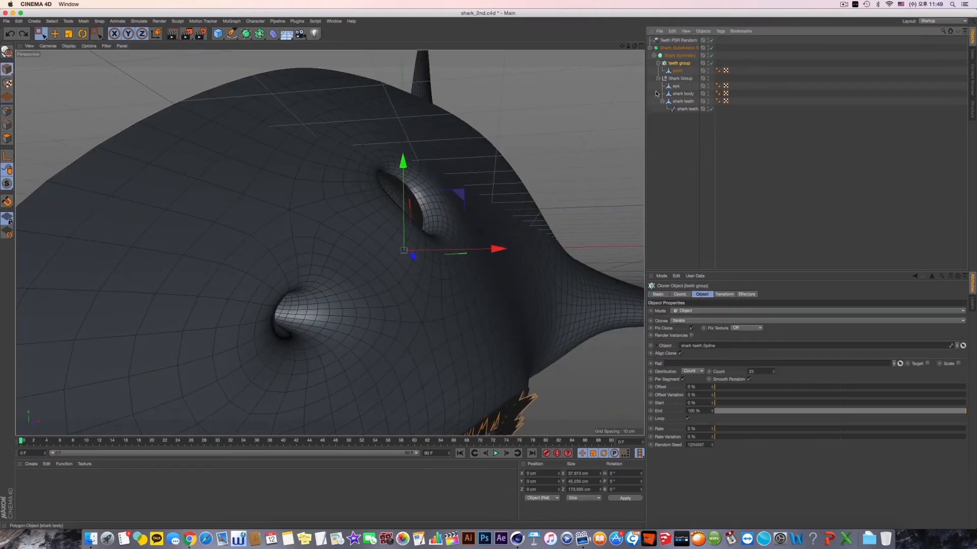
- Place the teeth group cloner inside the Shark Group and render the view to check the teeth
left_click_drag(678, 85, 679, 81)
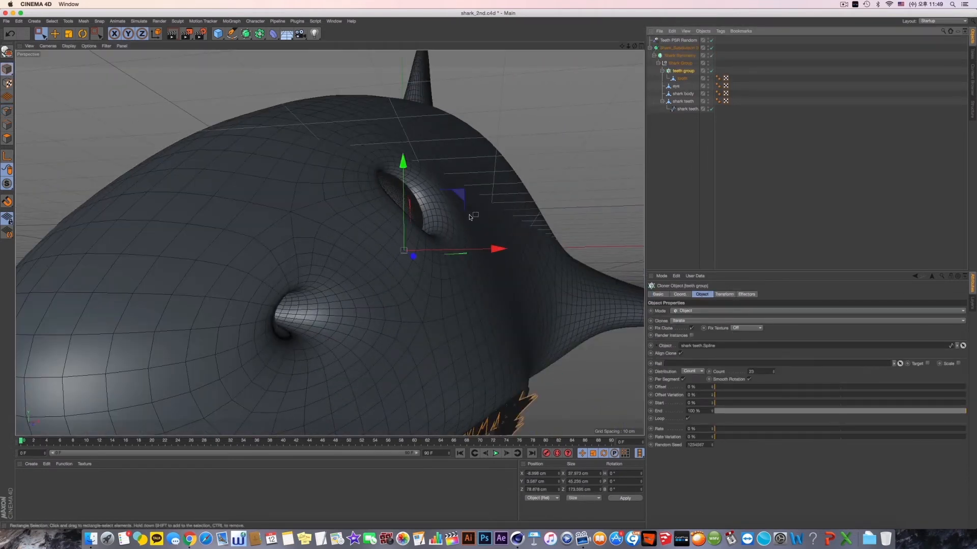
left_click_drag(471, 215, 454, 195, "alt")
scroll(454, 208, "down", 6)
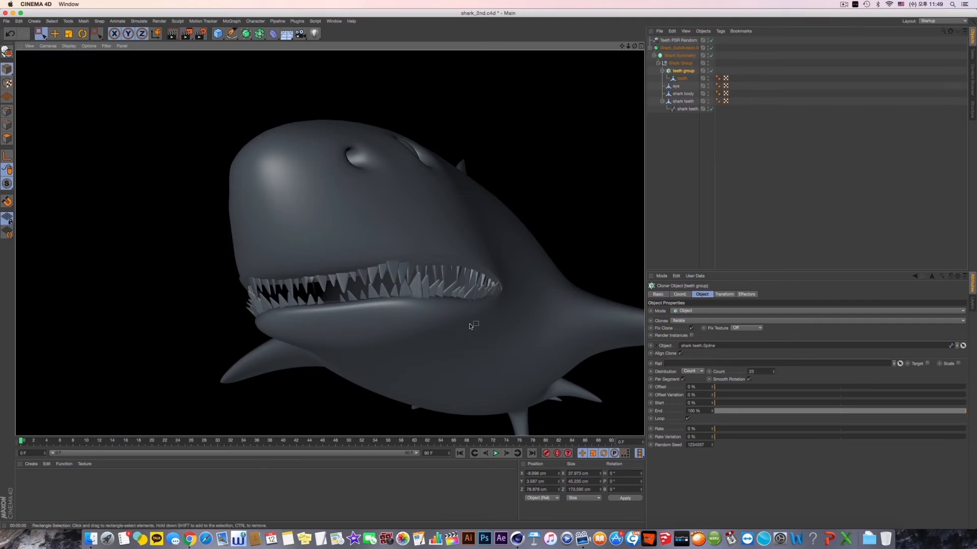
left_click_drag(470, 325, 442, 344, "alt")
- Extrude the polygons of the shark teeth mesh around the mouth by about 0.8 cm
left_click(690, 102)
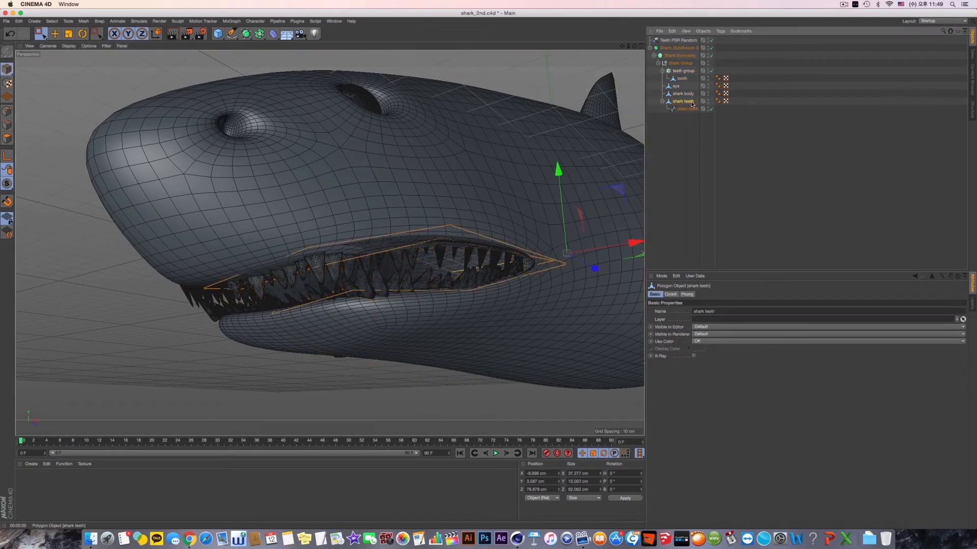
left_click_drag(456, 218, 457, 234, "alt")
scroll(460, 246, "up", 6)
left_click_drag(331, 249, 334, 237, "alt")
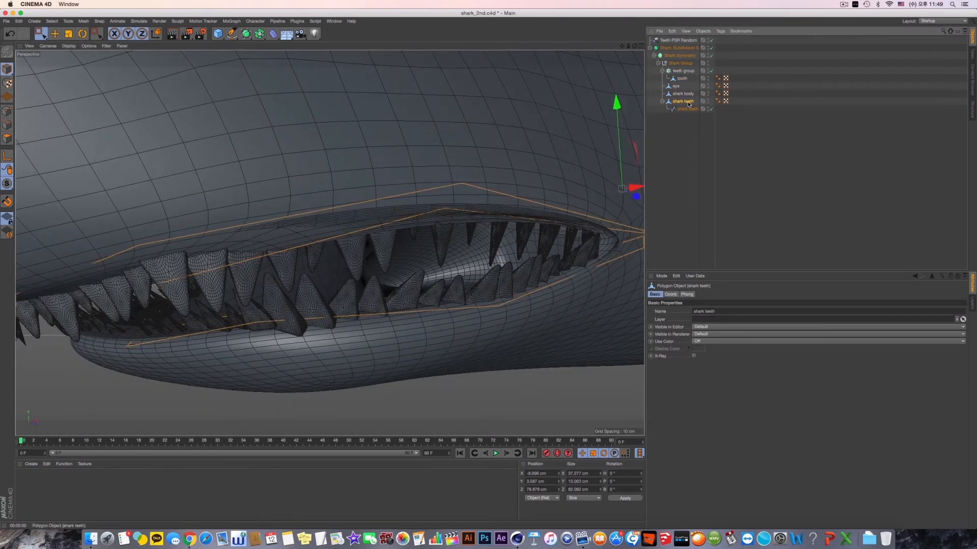
left_click(7, 138)
left_click_drag(400, 235, 444, 263, "alt")
left_click_drag(505, 351, 480, 318, "alt")
right_click(480, 319)
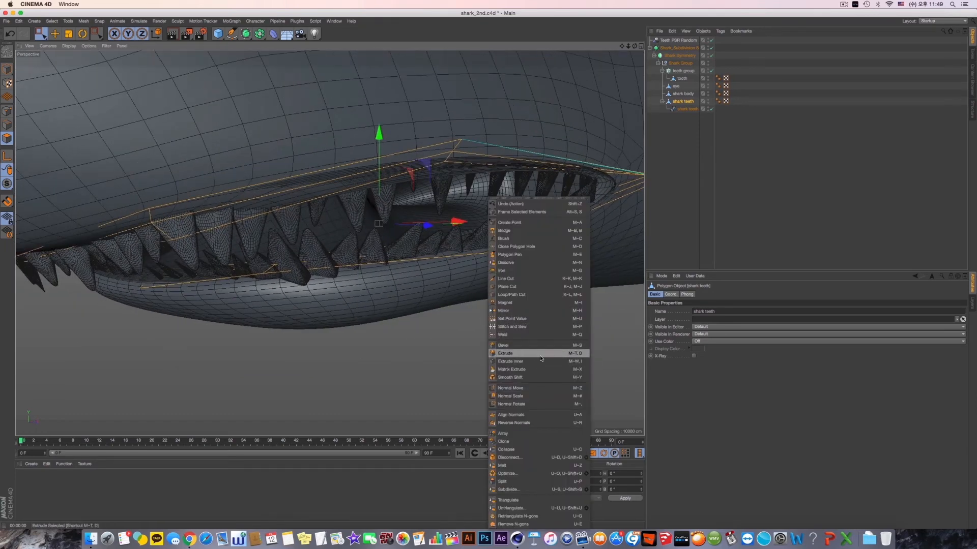
left_click(508, 353)
left_click_drag(489, 353, 524, 353)
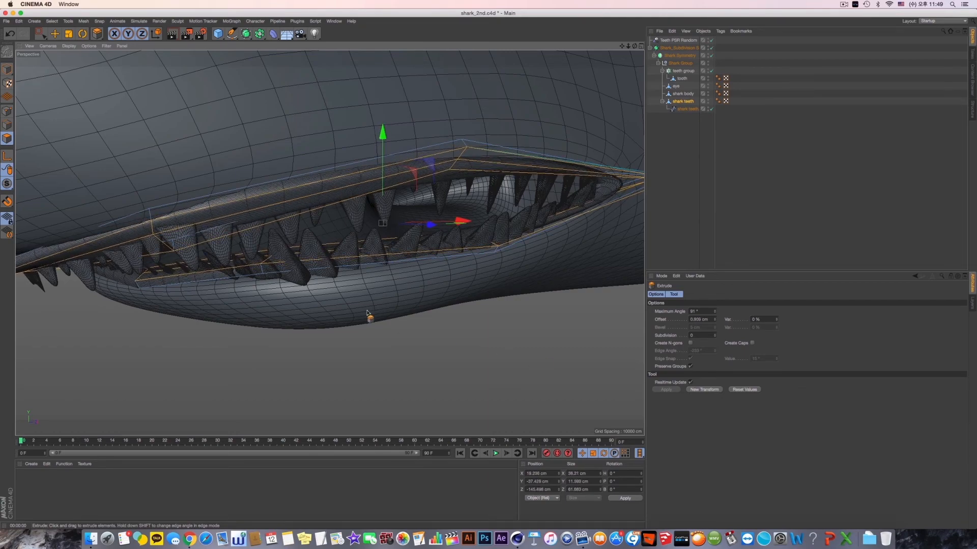
- Turn off Shark Symmetry and Subdivision Surface, and set Rectangle Selection in point mode to include hidden elements
left_click_drag(365, 310, 407, 276, "alt")
right_click_drag(407, 276, 367, 290, "alt")
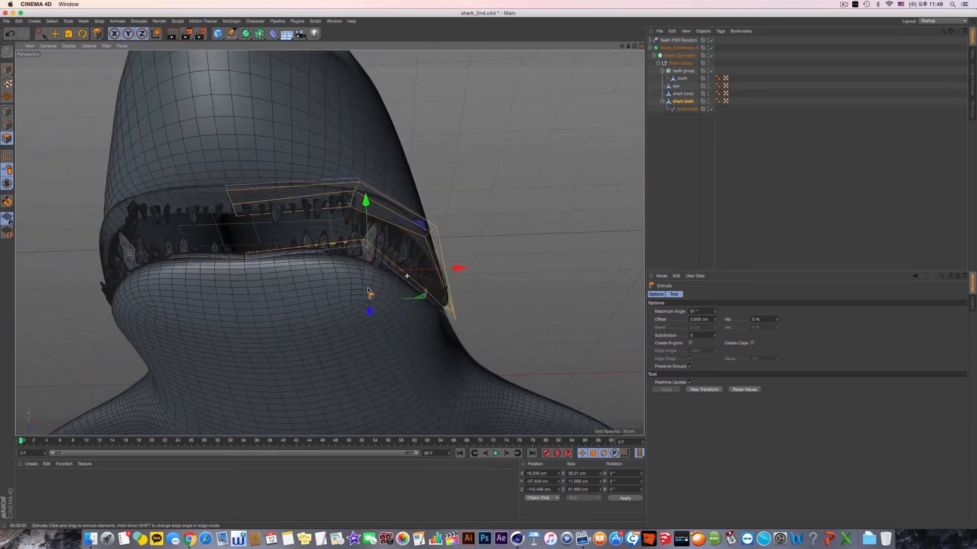
left_click_drag(365, 288, 344, 287, "alt")
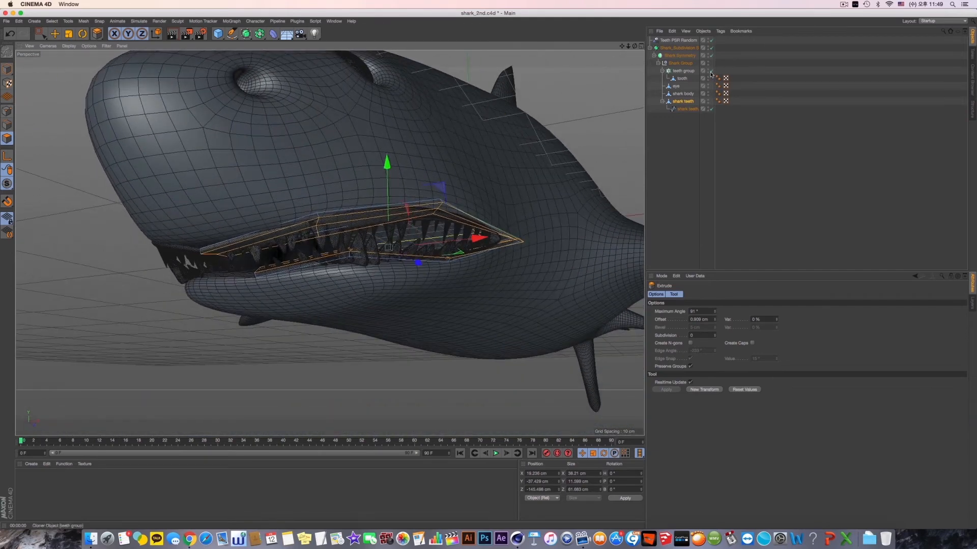
left_click(711, 55)
left_click(711, 48)
left_click_drag(422, 172, 424, 198, "alt")
left_click(10, 113)
left_click(39, 36)
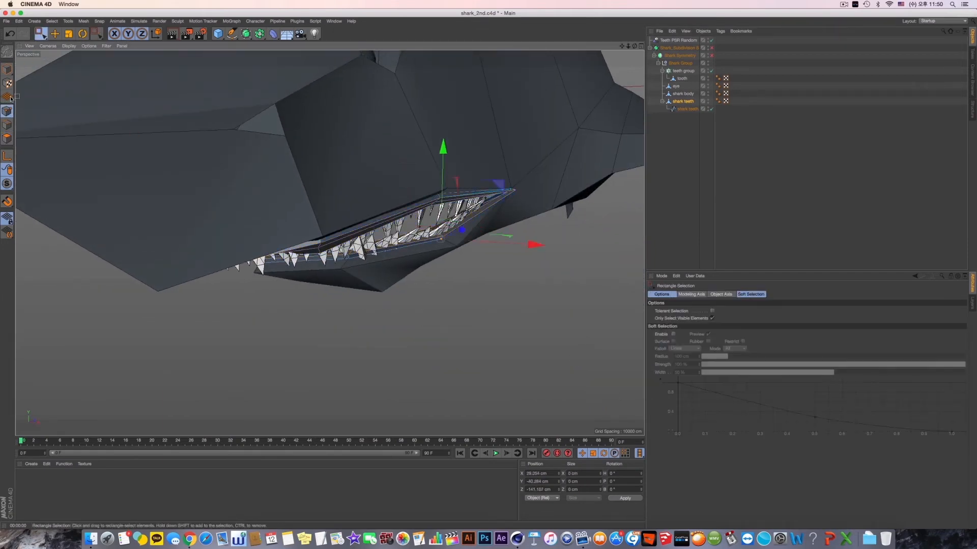
left_click(712, 318)
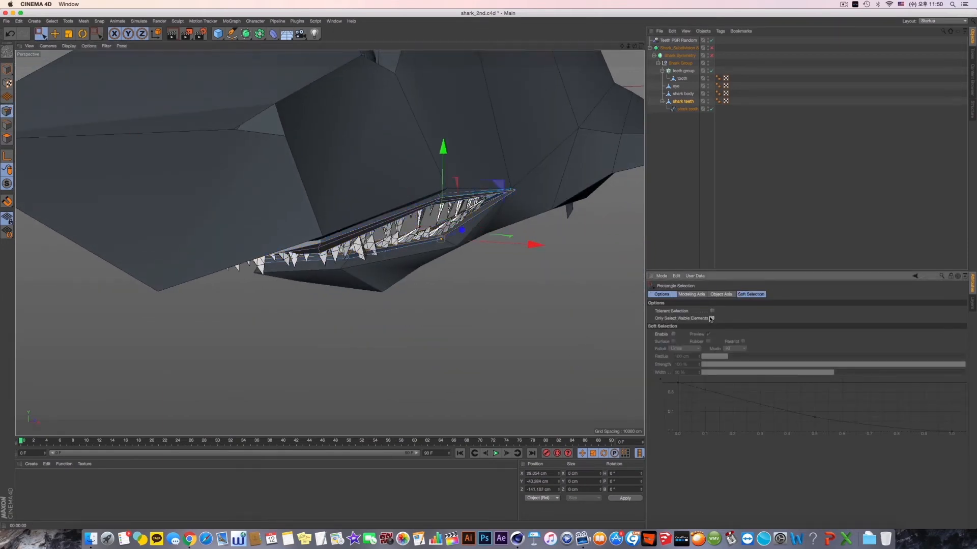
- Select the shark teeth mesh points at the mouth corner and move them inward to about 35.4 cm in X
left_click_drag(514, 283, 521, 286, "alt")
left_click_drag(540, 221, 463, 158)
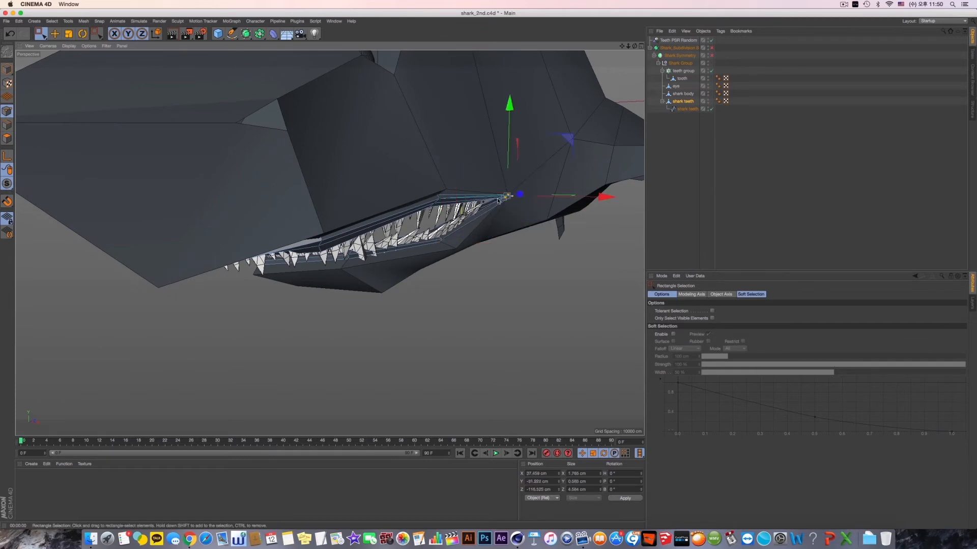
left_click_drag(498, 193, 435, 242, "alt")
scroll(545, 213, "up", 6)
scroll(329, 271, "up", 5)
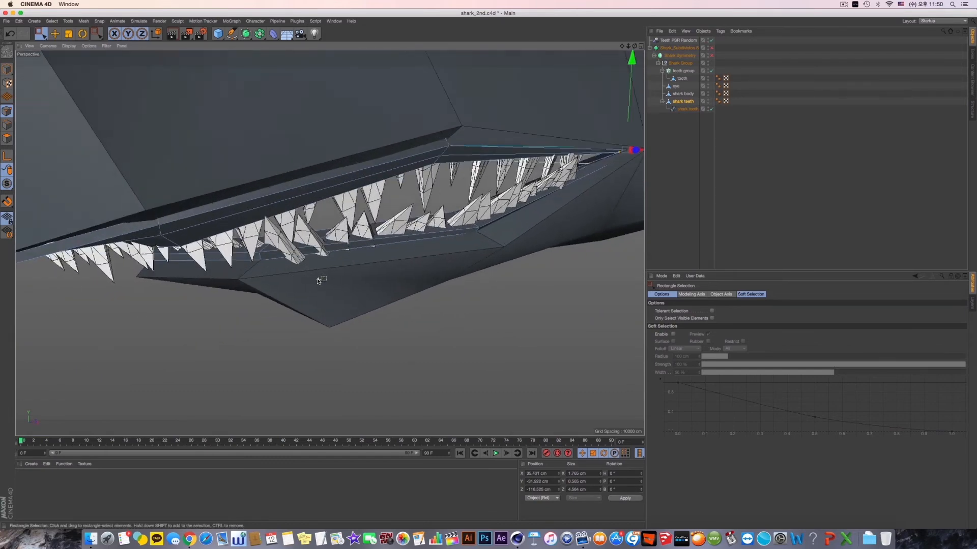
- Raise the shark teeth mesh point at the front of the lower lip by about 0.8 cm
left_click(245, 256)
left_click_drag(245, 256, 299, 230, "alt")
left_click_drag(256, 171, 258, 179)
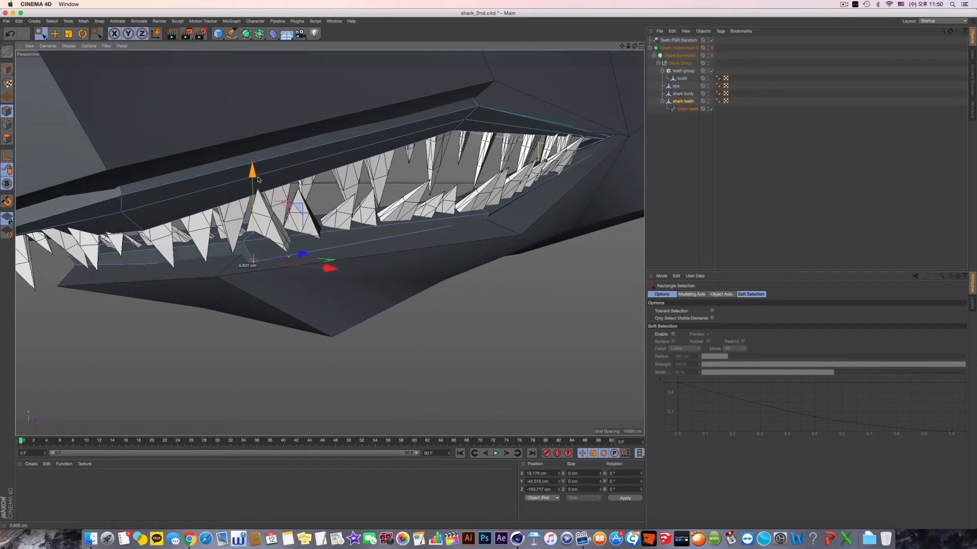
left_click_drag(316, 252, 345, 274, "alt")
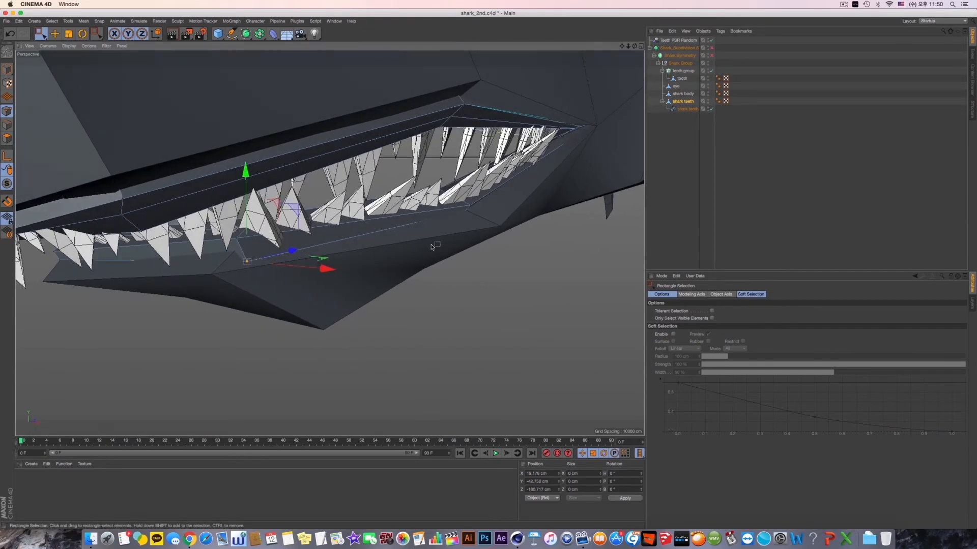
mouse_move(472, 240)
left_mouse_down("alt")
mouse_move(464, 222)
mouse_move(484, 236)
left_mouse_up("alt")
left_click_drag(486, 236, 597, 80, "alt")
- Turn Shark Symmetry and Subdivision Surface back on to view the smoothed head with its mirrored teeth
left_click(714, 56)
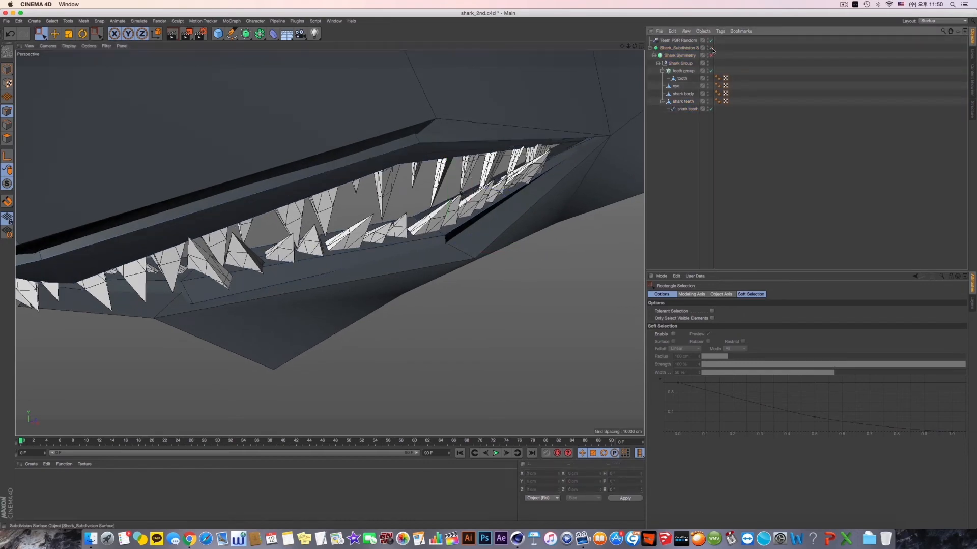
left_click(712, 48)
left_click(712, 55)
right_click_drag(523, 160, 473, 179, "alt")
left_click_drag(469, 181, 427, 205, "alt")
right_click_drag(427, 205, 325, 243, "alt")
left_click_drag(325, 243, 493, 217, "alt")
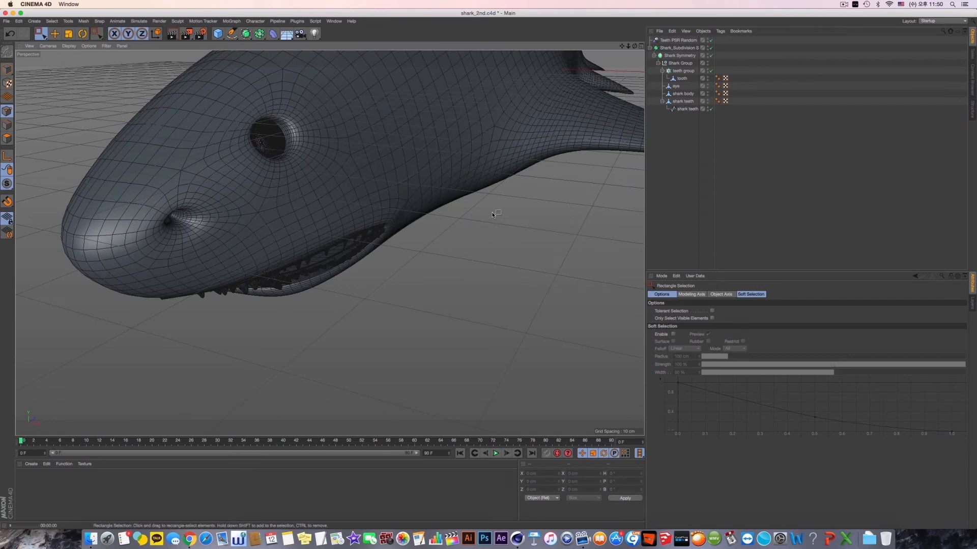
- Render the view from different angles to check the gums and teeth on the smoothed shark
key("ctrl+r")
mouse_move(391, 301)
left_mouse_down("alt")
mouse_move(388, 275)
mouse_move(332, 277)
mouse_move(310, 253)
mouse_move(356, 241)
left_mouse_up("alt")
key("ctrl+r")
scroll(325, 269, "up", 3)
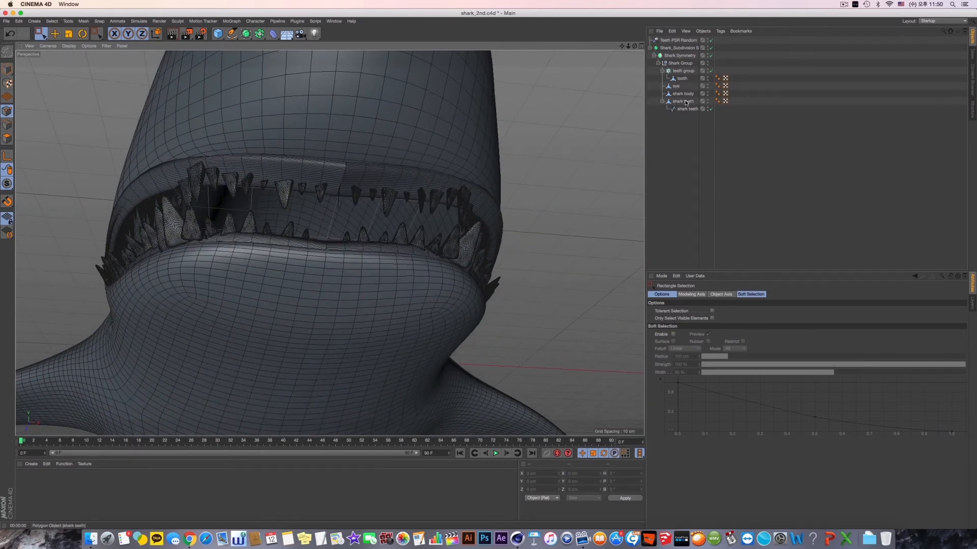
- Select the shark teeth mesh points at the front centre of the upper lip and raise them to about -40.8 cm in Y
left_click(684, 101)
left_click_drag(321, 147, 379, 213)
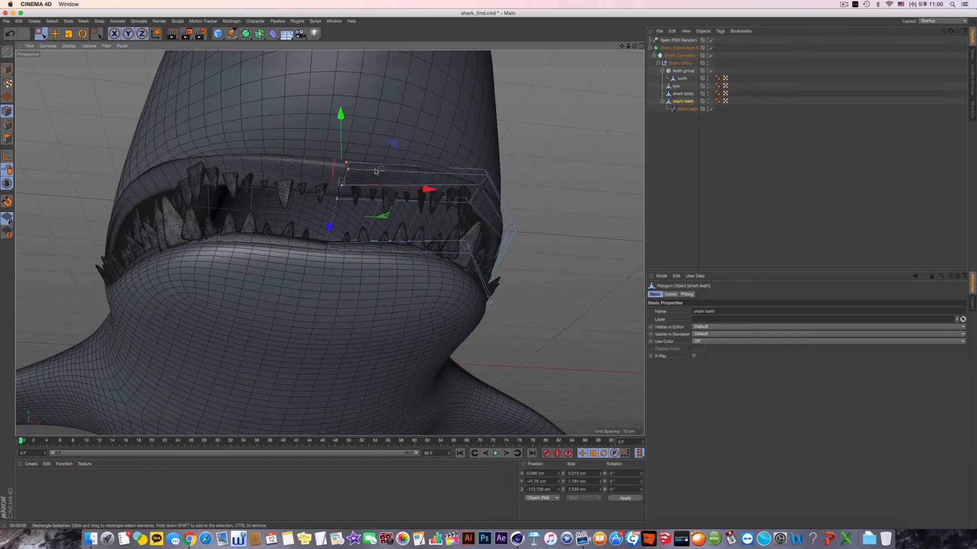
left_click_drag(364, 173, 347, 200, "alt")
left_click_drag(356, 146, 361, 161, "alt")
left_click_drag(340, 109, 340, 107)
left_click_drag(336, 165, 359, 140, "alt")
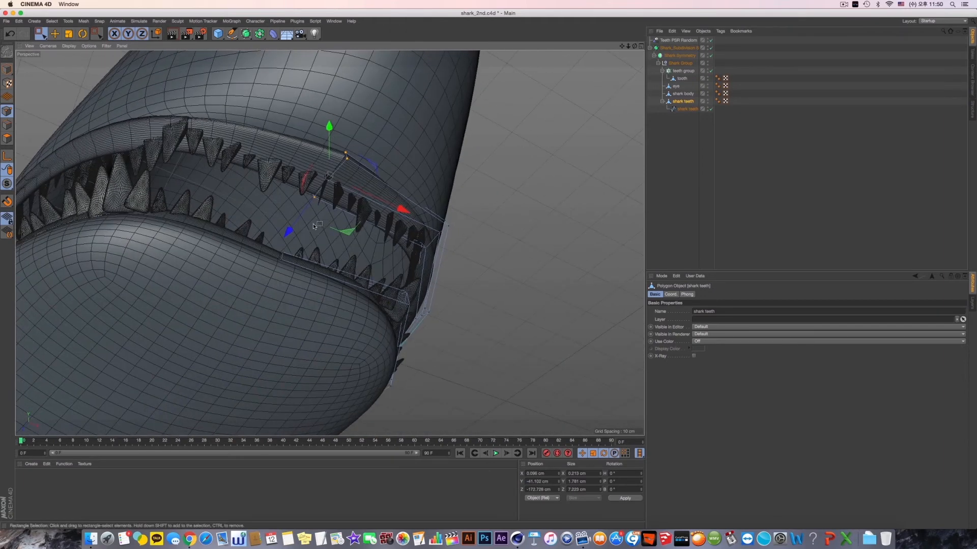
left_click_drag(299, 221, 334, 167)
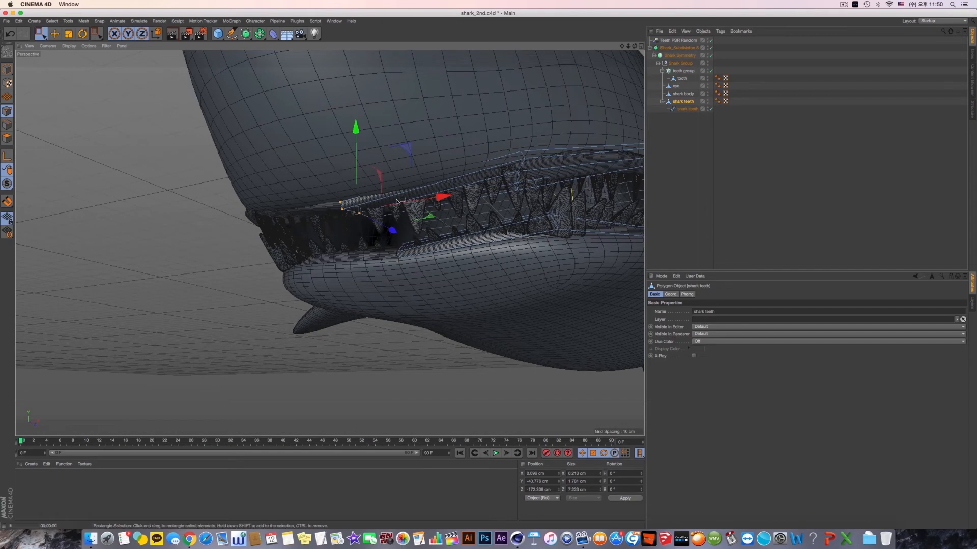
left_click_drag(397, 202, 376, 227, "alt")
scroll(350, 232, "up", 8)
scroll(351, 230, "down", 4)
scroll(351, 230, "down", 10)
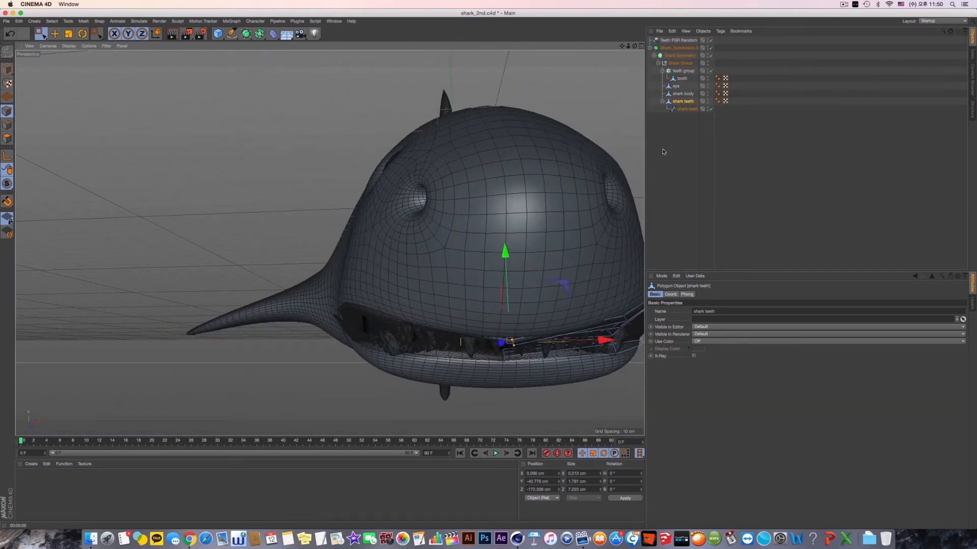
- Turn off the teeth group cloner, Shark Symmetry, the Subdivision Surface and Teeth PSR Random
left_click(710, 71)
left_click(711, 55)
left_click(711, 47)
left_click(711, 41)
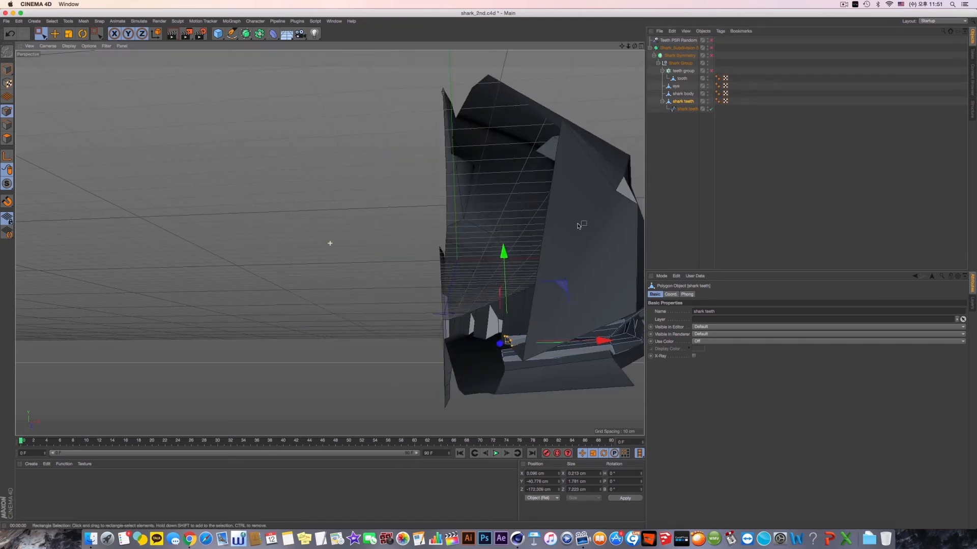
- In the front view, select the shark teeth points along the centre seam, flatten them to 0 cm in X and move them to about 0.02 cm
left_click_drag(329, 240, 506, 203, "alt")
middle_click(519, 273)
middle_click(235, 340)
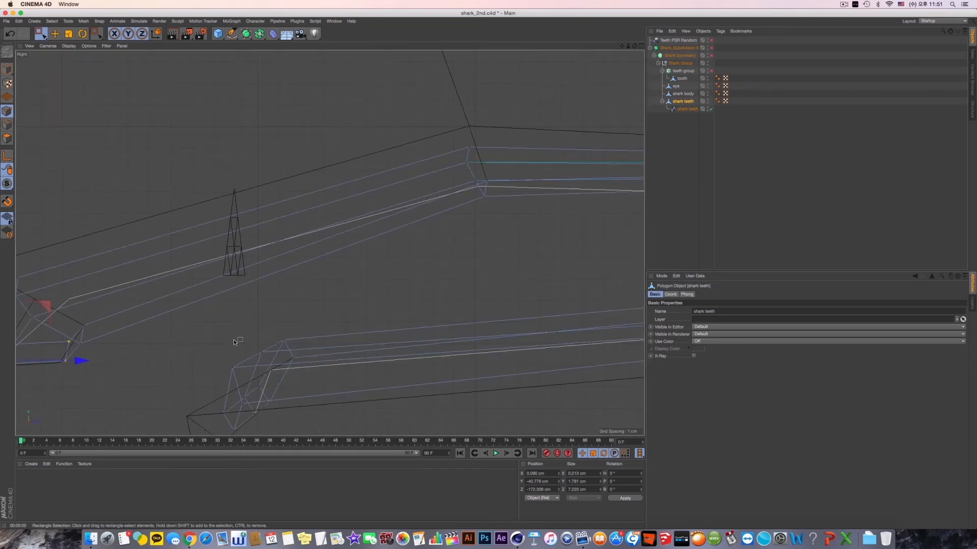
middle_click(237, 340)
middle_click(452, 341)
key("s")
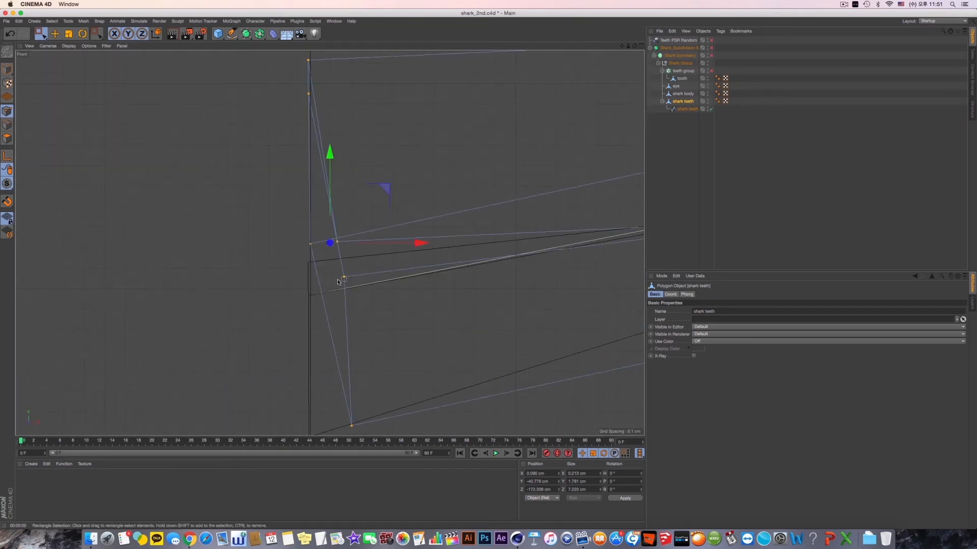
middle_click_drag(338, 281, 382, 315, "alt")
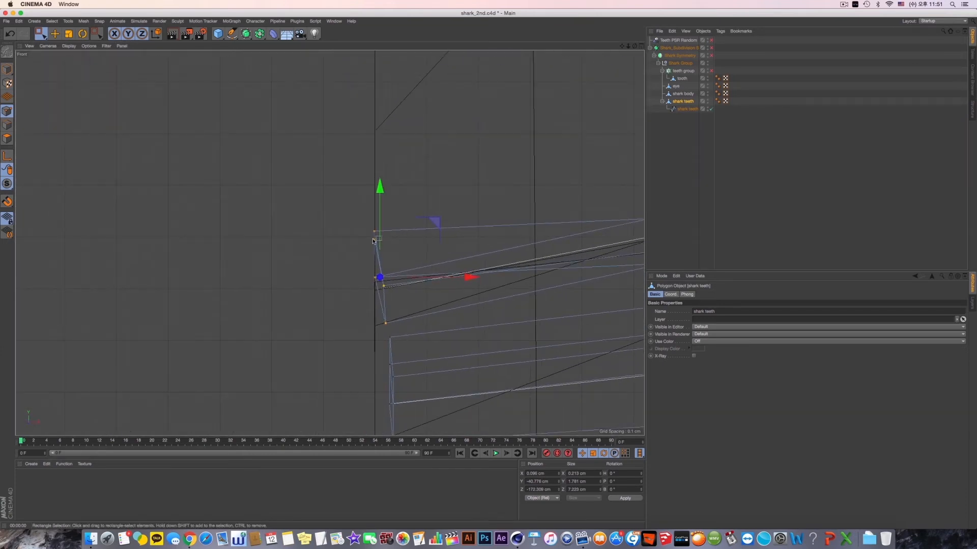
scroll(389, 352, "down", 3)
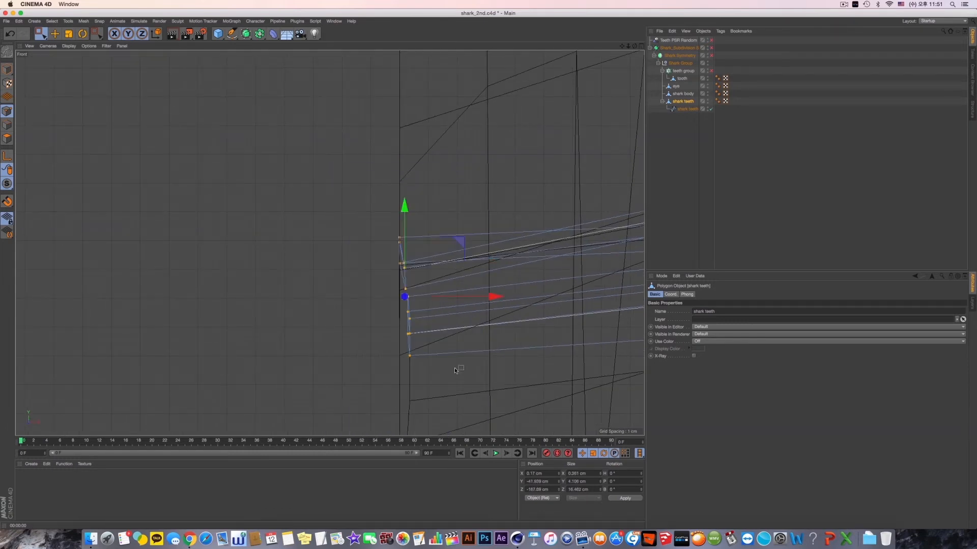
left_click(68, 33)
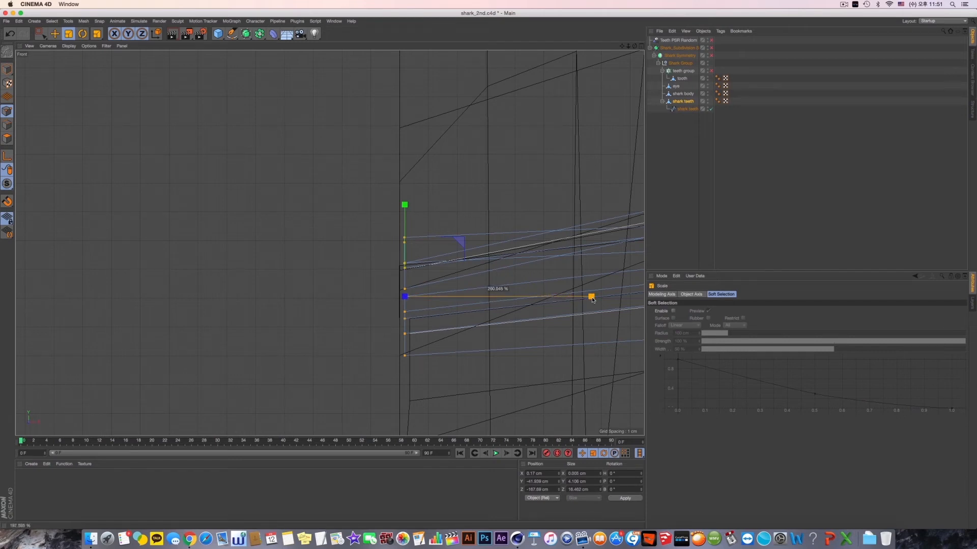
left_click_drag(325, 300, 475, 301)
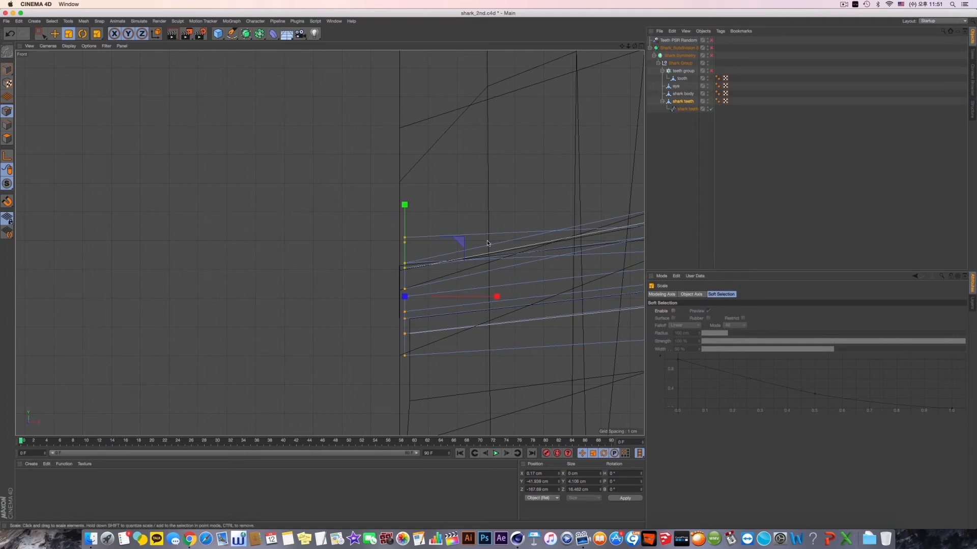
key("e")
left_click_drag(496, 306, 490, 302)
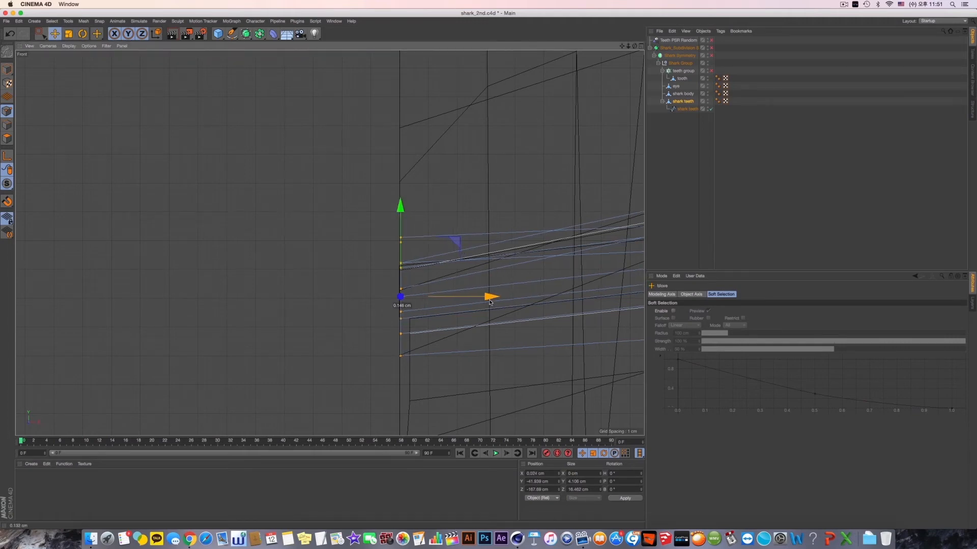
- Turn the teeth cloner, symmetry, subdivision and random effector back on and render the perspective view to check the centre seam
left_click_drag(711, 72, 711, 41)
middle_click(305, 183)
middle_click(300, 186)
left_click_drag(462, 295, 502, 233, "alt")
key("super+r")
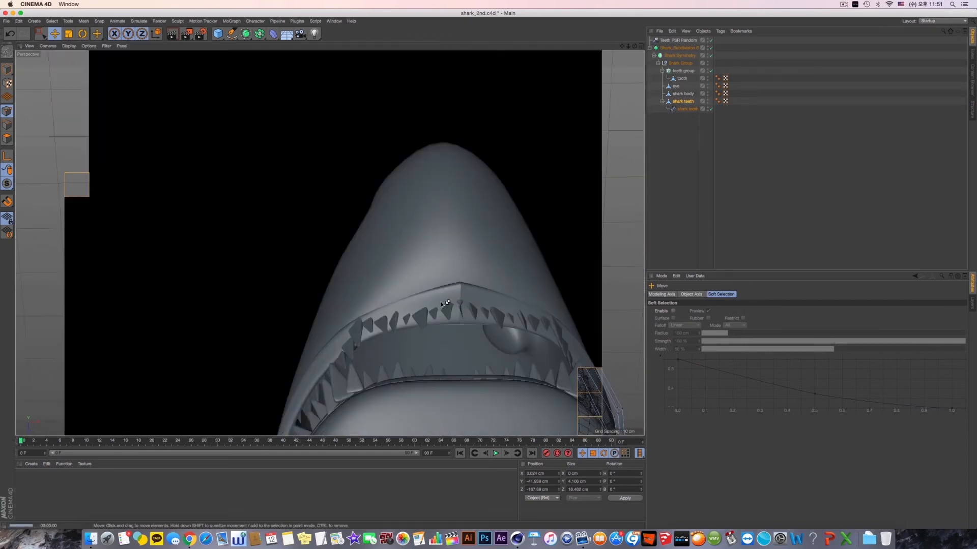
scroll(487, 312, "up", 6)
left_click_drag(487, 313, 462, 301, "alt")
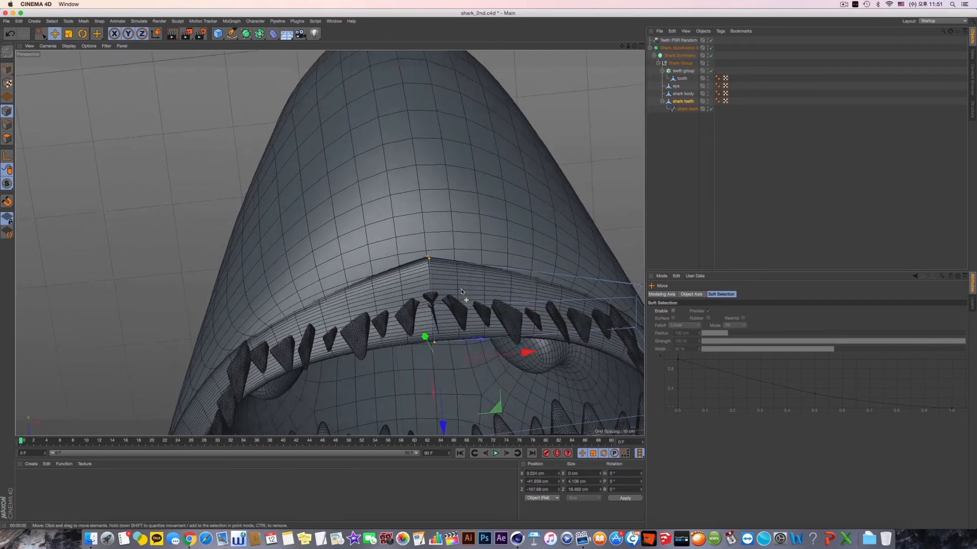
- Shift the selected centre seam points toward the mirror plane, to about -0.02 cm in X
scroll(460, 302, "up", 3)
middle_click(458, 301)
middle_click(458, 301)
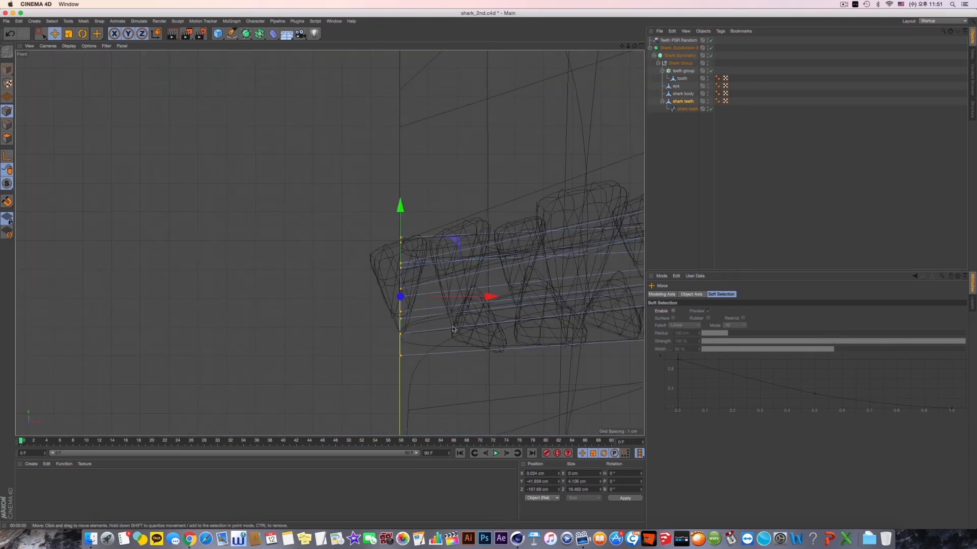
scroll(415, 318, "up", 5)
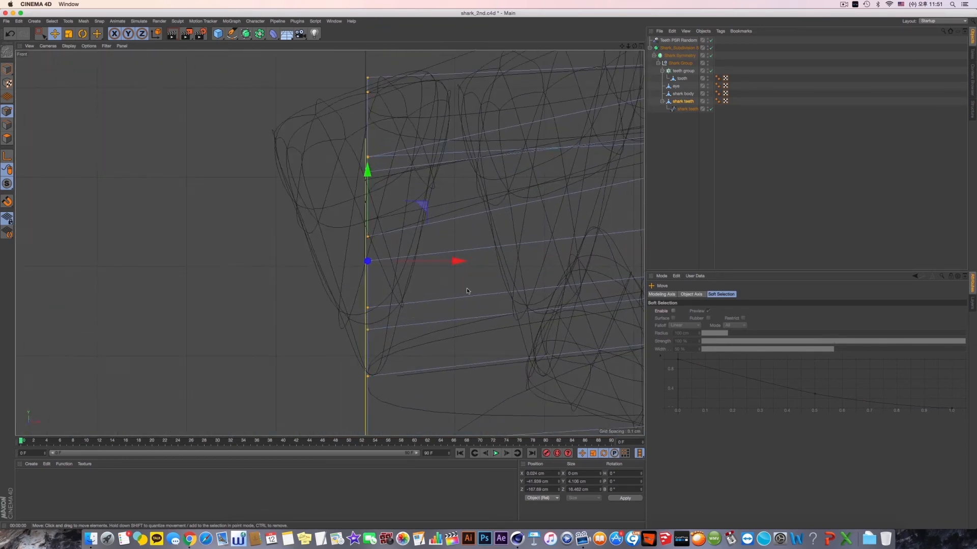
left_click_drag(457, 267, 454, 263)
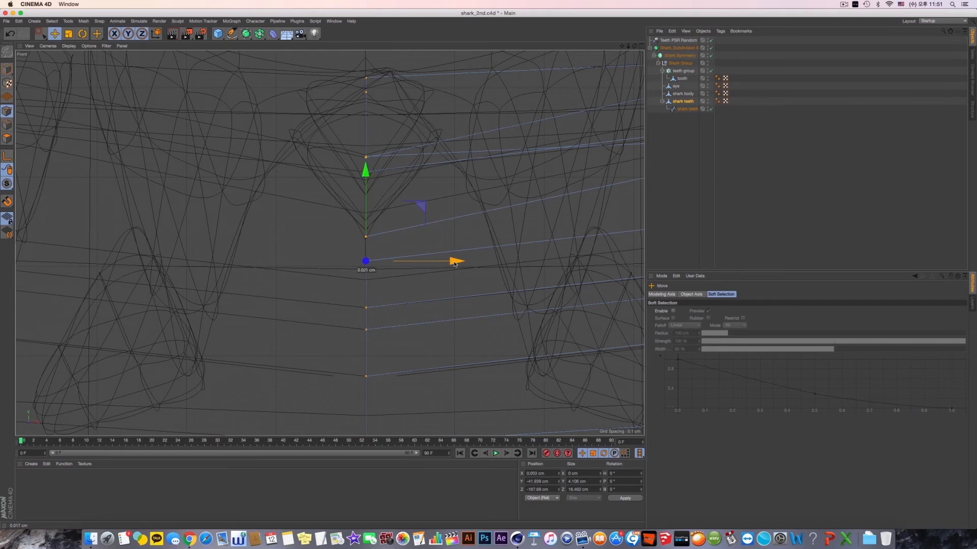
middle_click(453, 264)
middle_click(295, 223)
left_click_drag(331, 267, 356, 284, "alt")
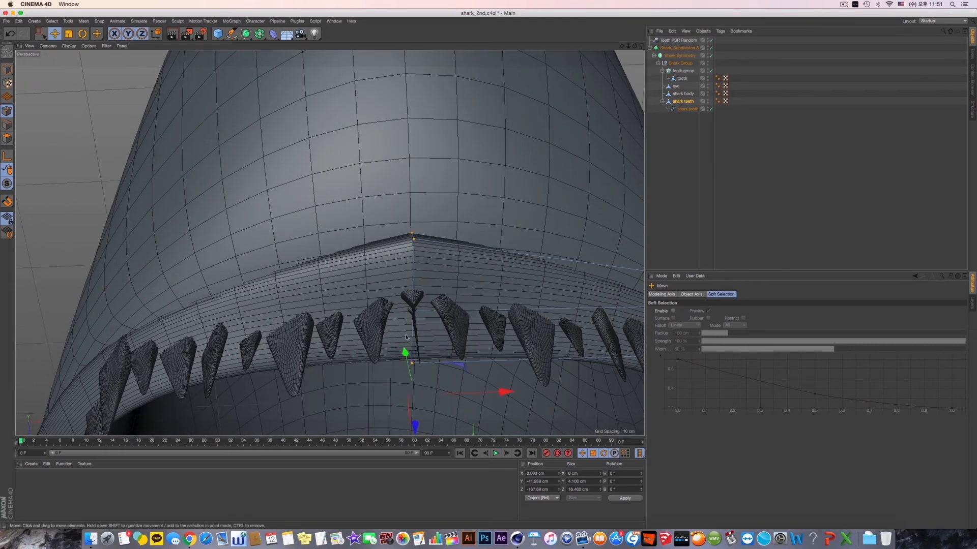
left_click_drag(506, 391, 495, 395)
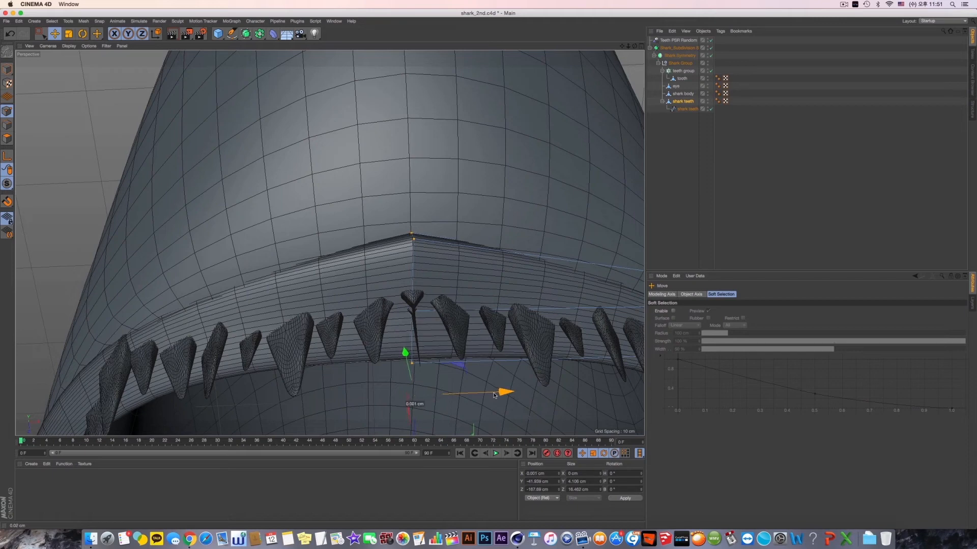
left_click_drag(402, 346, 430, 264, "alt")
- Try raising the front points at the centre of the upper gum to about -40.5 cm in Y
left_click(41, 33)
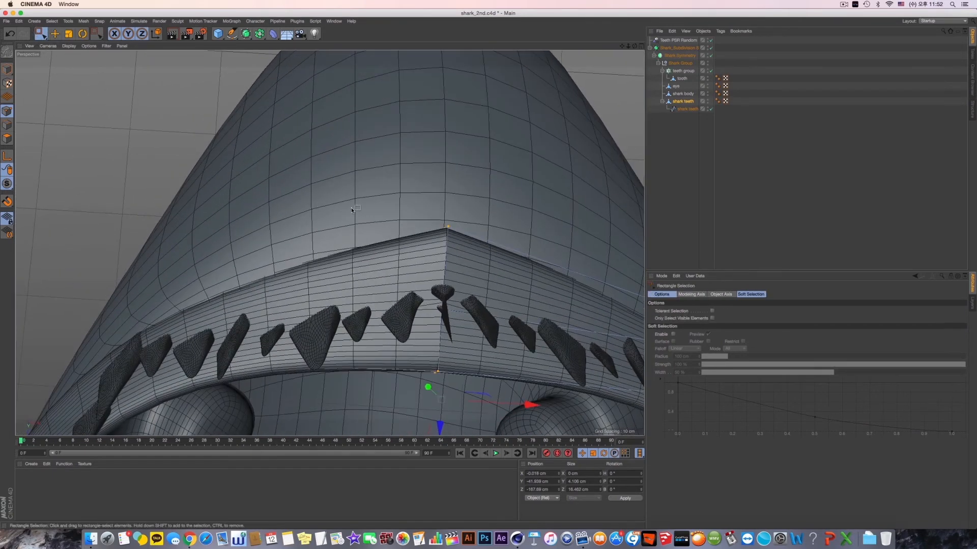
left_click_drag(382, 189, 489, 274)
left_click_drag(443, 317, 473, 391)
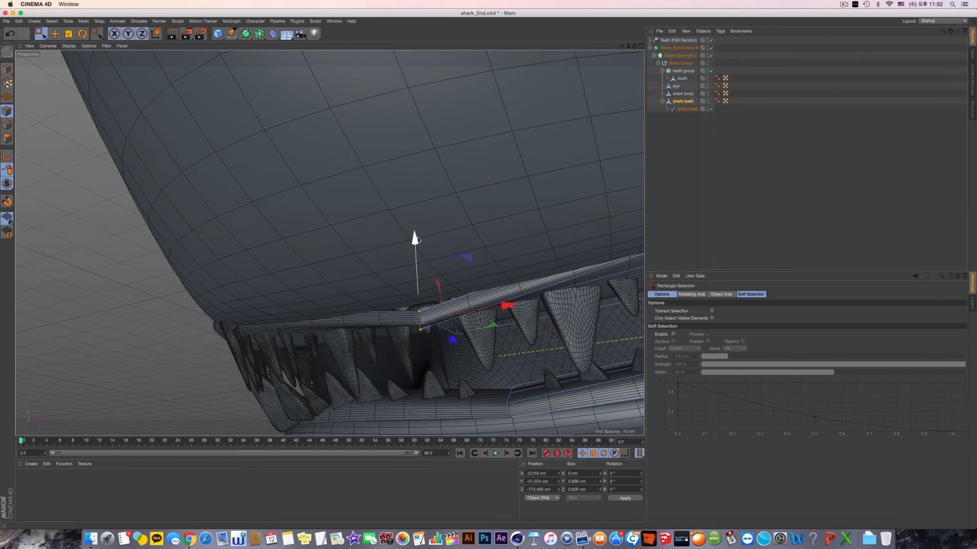
left_click_drag(414, 239, 416, 233)
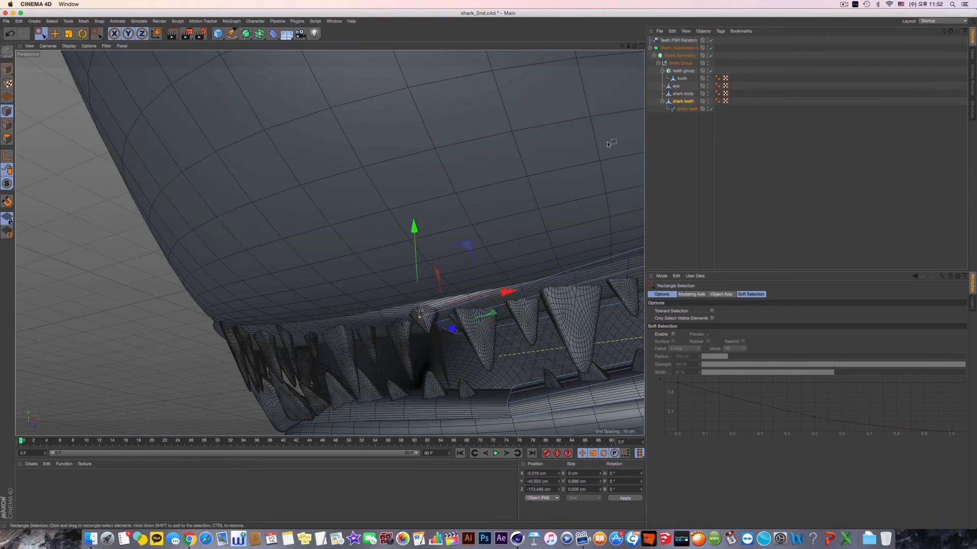
- Try a tolerance of 1 cm on Shark Symmetry and undo it together with the last point move
left_click(680, 56)
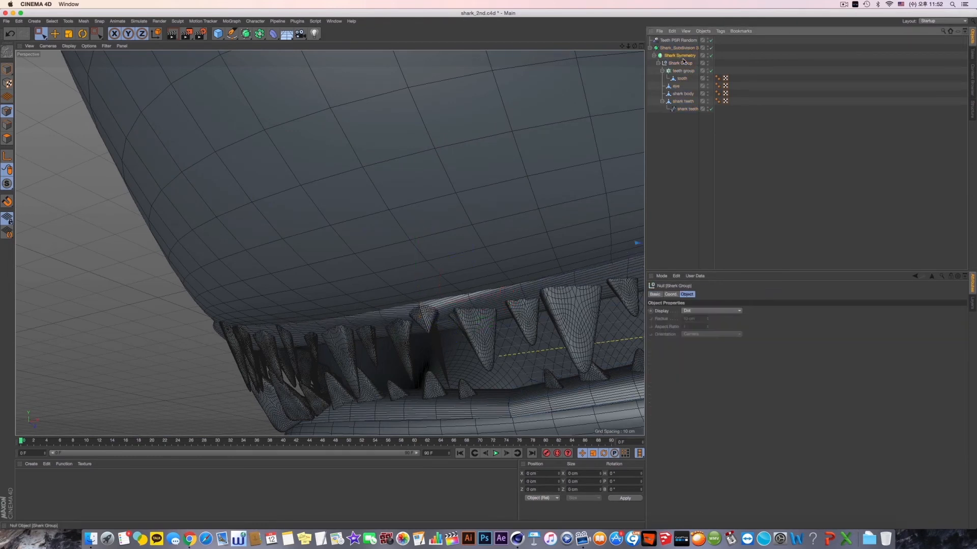
left_click(693, 325)
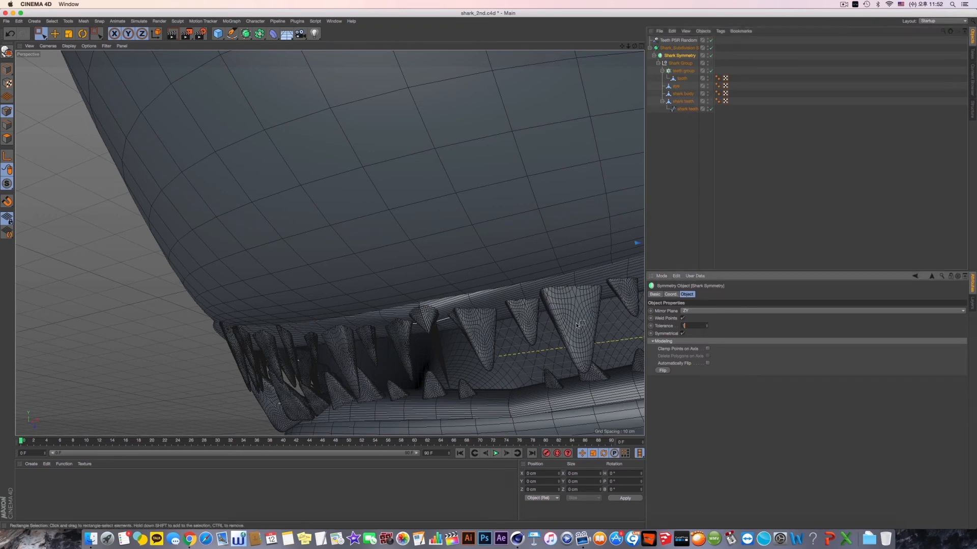
key("Return")
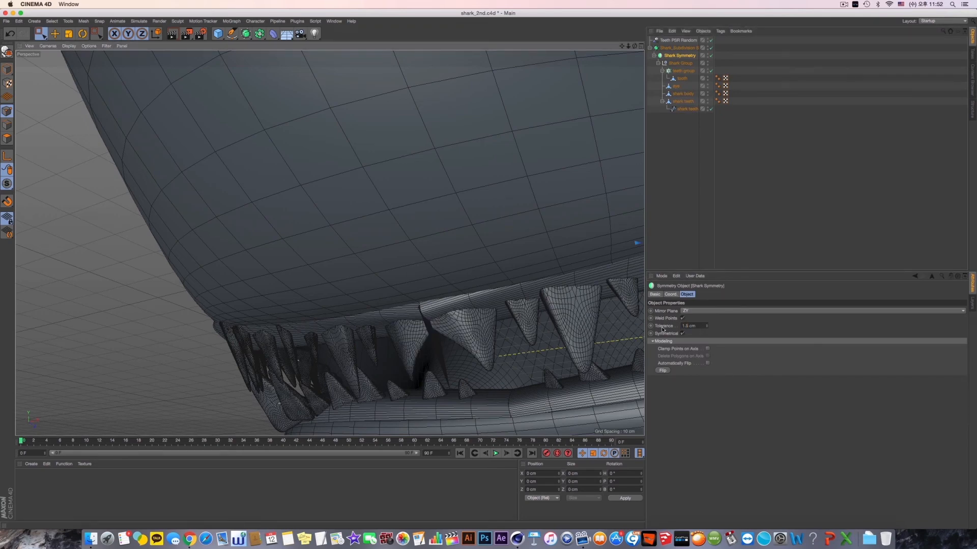
left_click_drag(502, 331, 553, 290, "alt")
key("super+z")
key("super+z")
- Try moving the front upper gum points of the shark teeth mesh forward to about -175.8 cm in Z
left_click(521, 313)
left_click(683, 101)
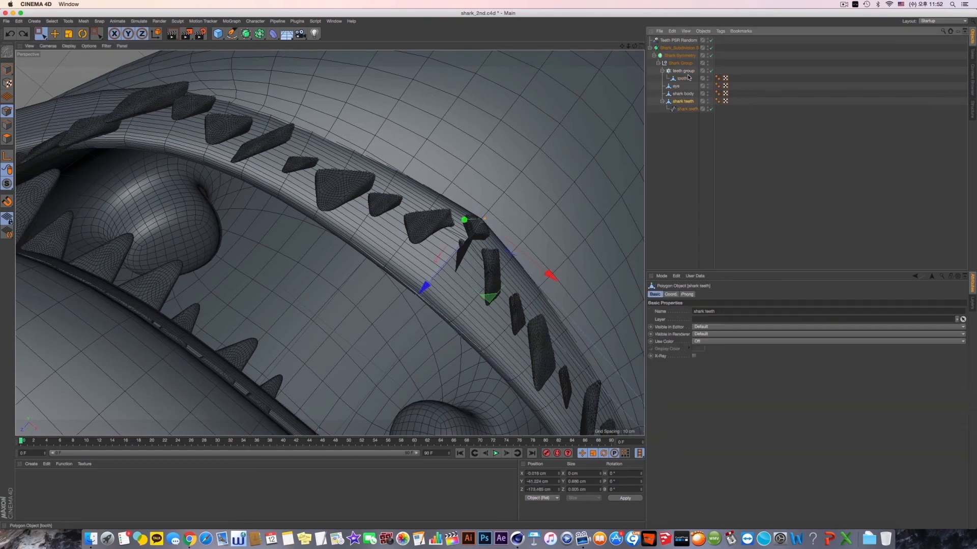
key("super+z")
left_click_drag(551, 220, 551, 221, "alt")
left_click_drag(502, 149, 578, 218)
key("super+z")
left_click(686, 159)
left_click(677, 102)
scroll(515, 219, "down", 5)
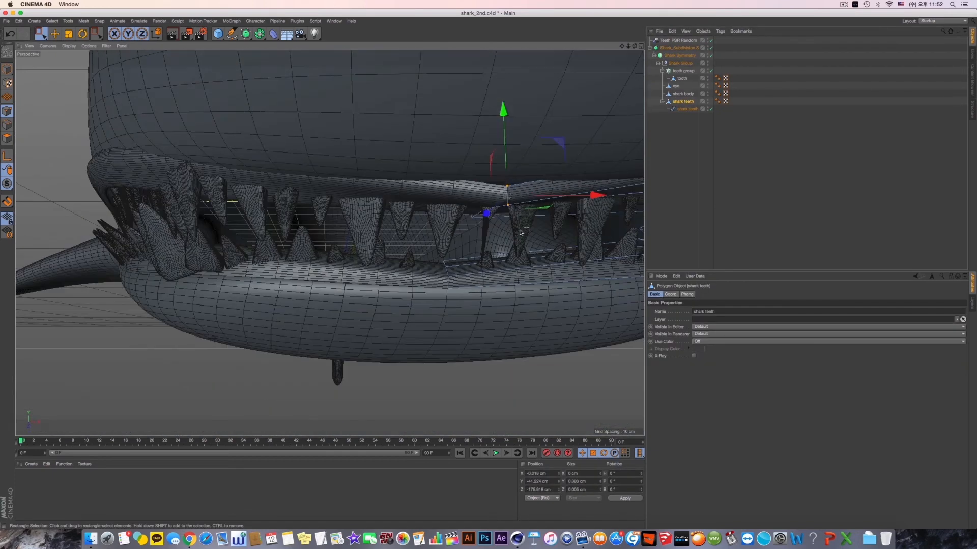
- Try shifting the upper gum's centre points to about 0.03 cm in X and undo the move
scroll(515, 219, "down", 2)
mouse_move(529, 226)
left_mouse_down("alt")
mouse_move(538, 233)
mouse_move(509, 271)
mouse_move(504, 201)
mouse_move(512, 218)
left_mouse_up("alt")
middle_click_drag(513, 219, 505, 344, "alt")
left_click_drag(505, 343, 486, 304, "alt")
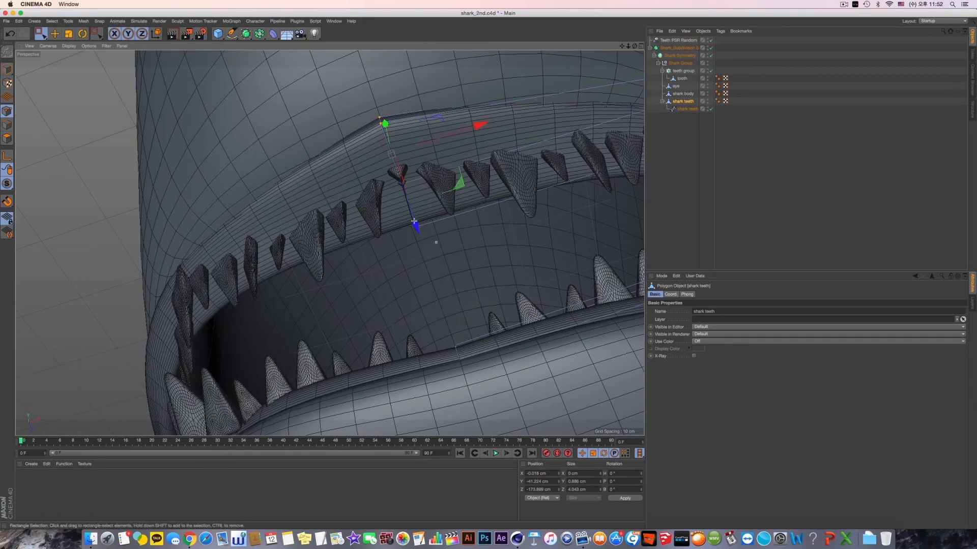
left_click_drag(479, 152, 488, 149)
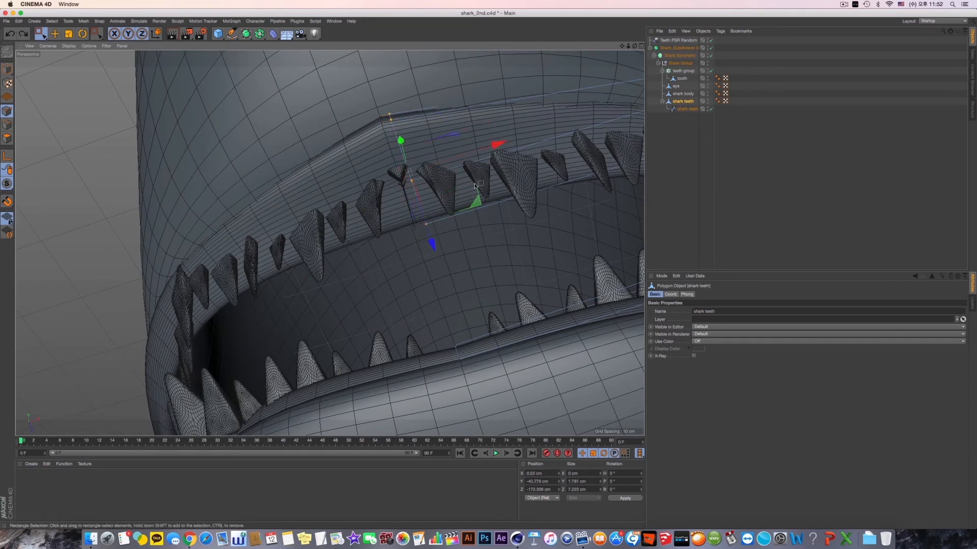
key("super+z")
- In the front view, select all shark teeth points along the centre seam and move them to 0 cm in X
middle_click(307, 285)
middle_click(306, 285)
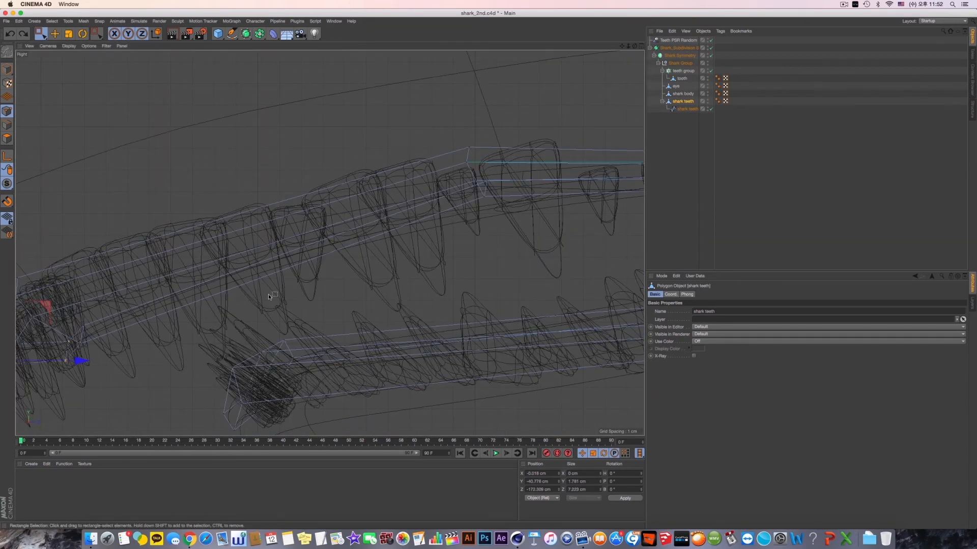
left_click(682, 101)
scroll(364, 305, "down", 5)
scroll(324, 361, "up", 5)
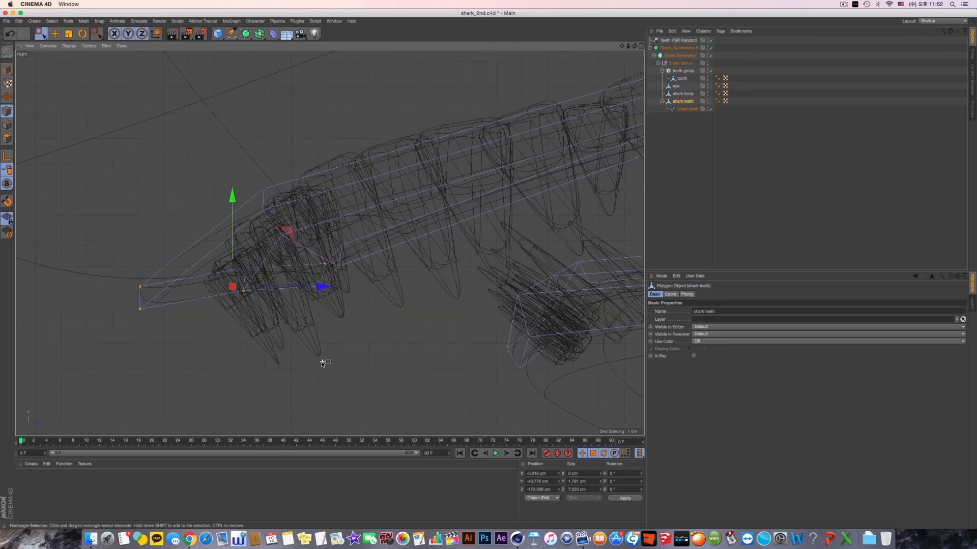
middle_click_drag(301, 336, 342, 348, "alt")
middle_click(346, 348)
middle_click(407, 334)
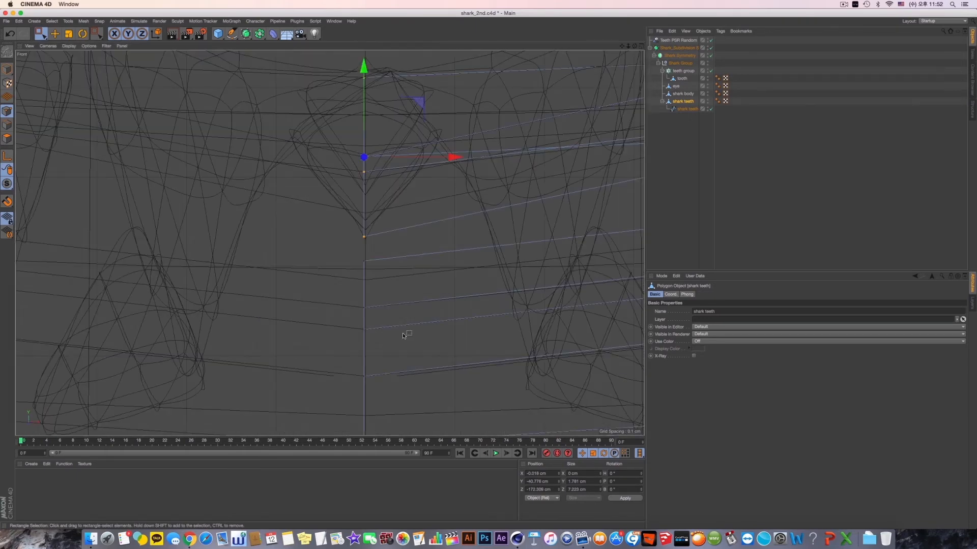
scroll(405, 297, "down", 3)
left_click_drag(327, 141, 486, 409)
scroll(367, 307, "up", 5)
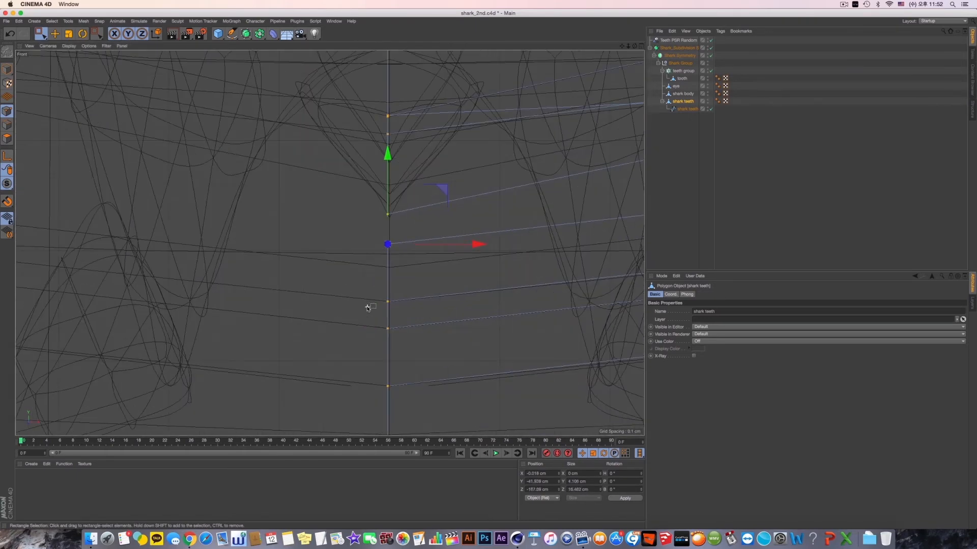
left_click_drag(474, 251, 476, 247)
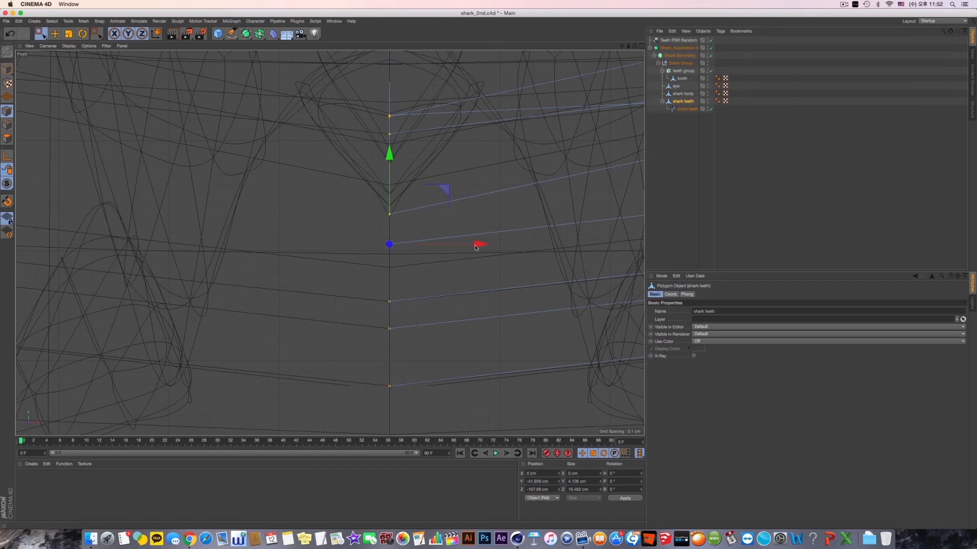
- Try a further shift of the seam points along X in the perspective view and undo it
middle_click(475, 247)
middle_click(303, 210)
left_click_drag(367, 221, 435, 253, "alt")
left_click_drag(498, 263, 567, 250)
key("super+z")
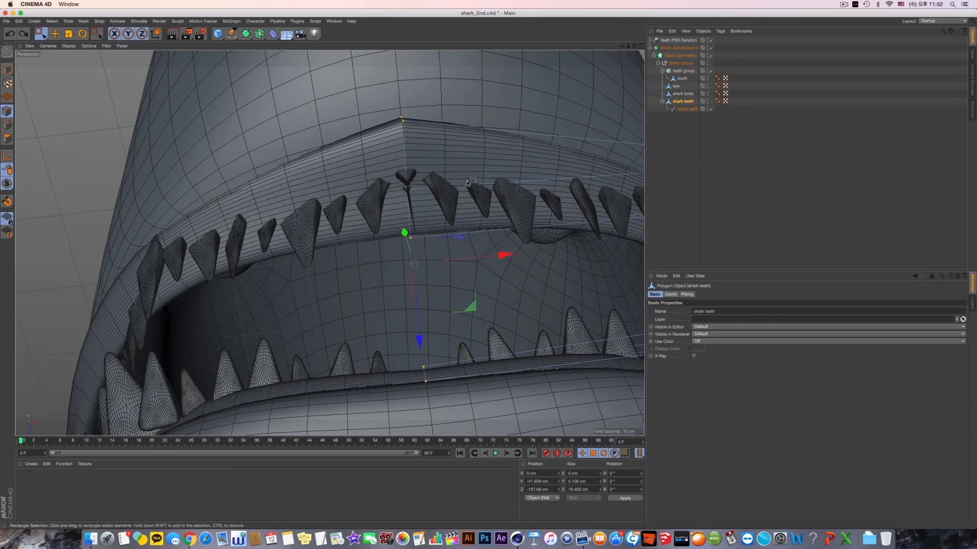
- Select the upper gum's top points at the front centre seam of the shark teeth mesh
left_click_drag(385, 108, 416, 140)
left_click_drag(407, 193, 441, 210)
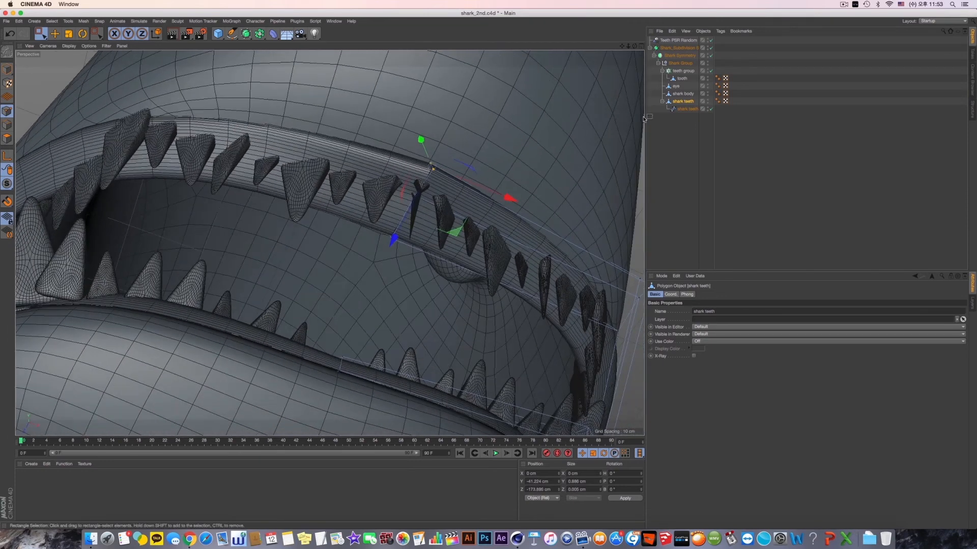
- Compare the mouth with the teeth group, the shark teeth mesh and Shark Symmetry switched off and on
left_click(685, 71)
left_click(710, 71)
left_click(710, 71)
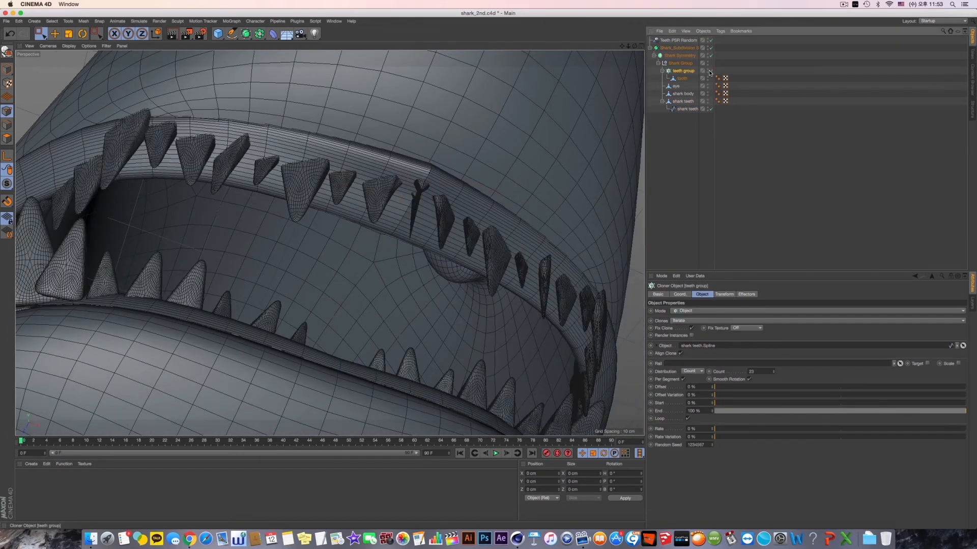
left_click(708, 103)
left_click(708, 102)
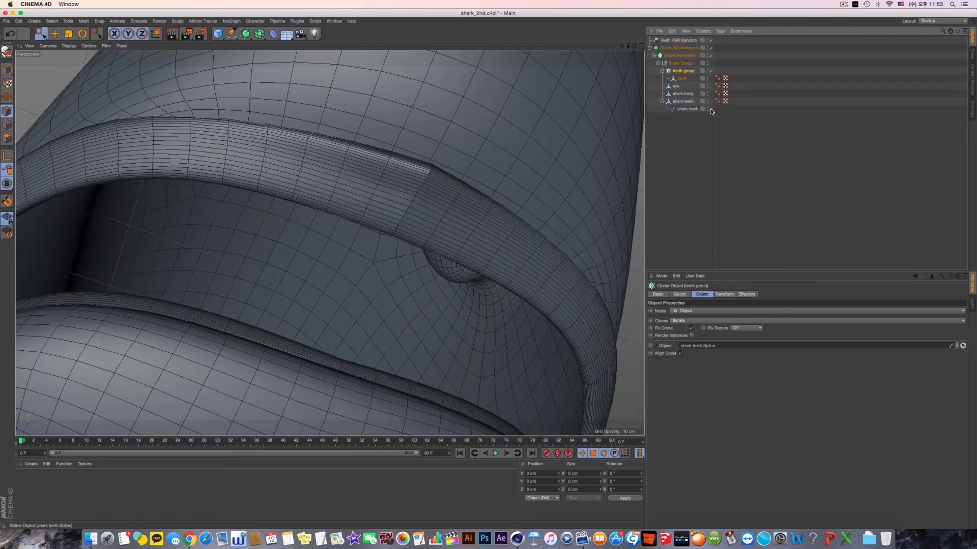
left_click(686, 64)
left_click(692, 56)
left_click(710, 56)
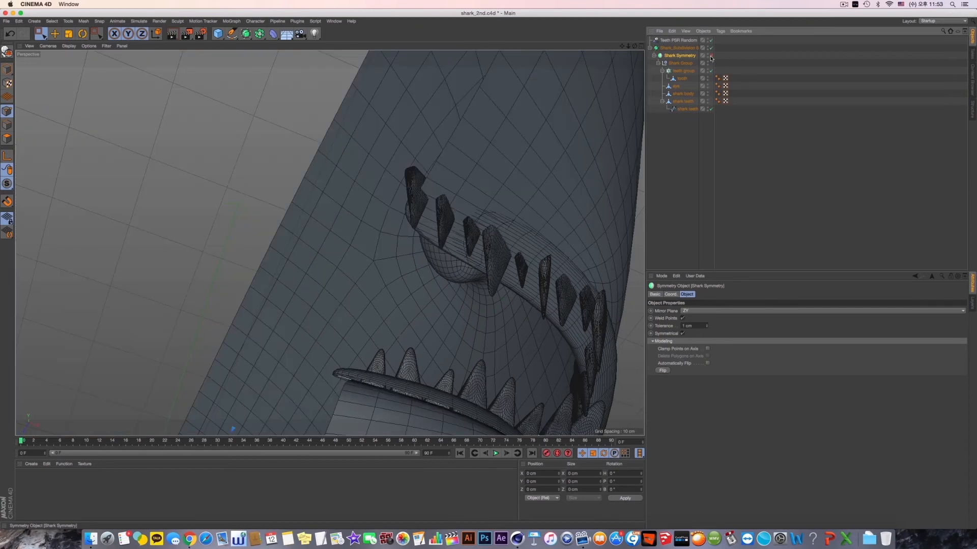
left_click(711, 56)
left_click_drag(349, 214, 355, 237, "alt")
scroll(404, 227, "up", 7)
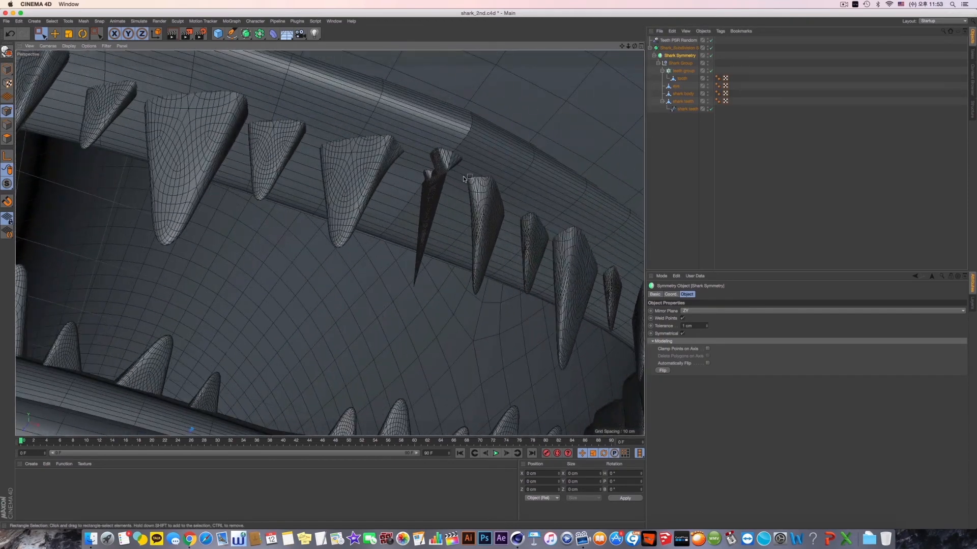
- Move the teeth group cloner out of Shark Symmetry to the top level below Teeth PSR Random and preview-render the view
left_click(680, 63)
left_click(683, 72)
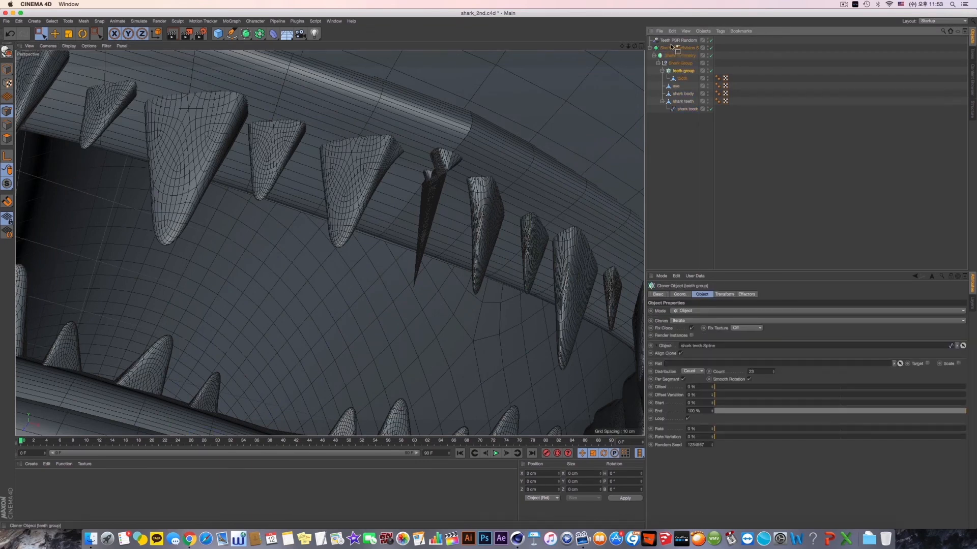
left_click_drag(671, 47, 671, 45)
left_click_drag(454, 202, 457, 227, "alt")
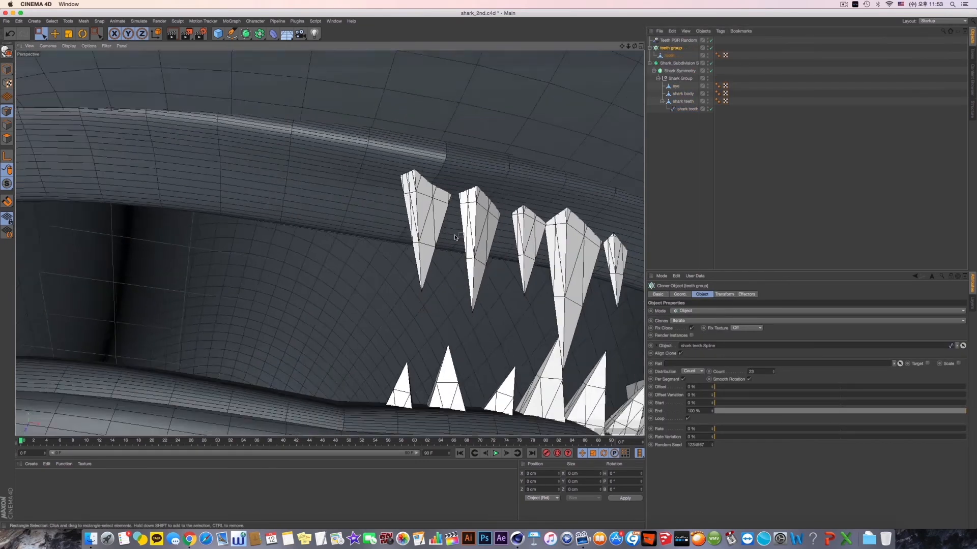
scroll(457, 227, "down", 5)
left_click_drag(472, 190, 480, 151, "alt")
left_click_drag(481, 225, 404, 205, "alt")
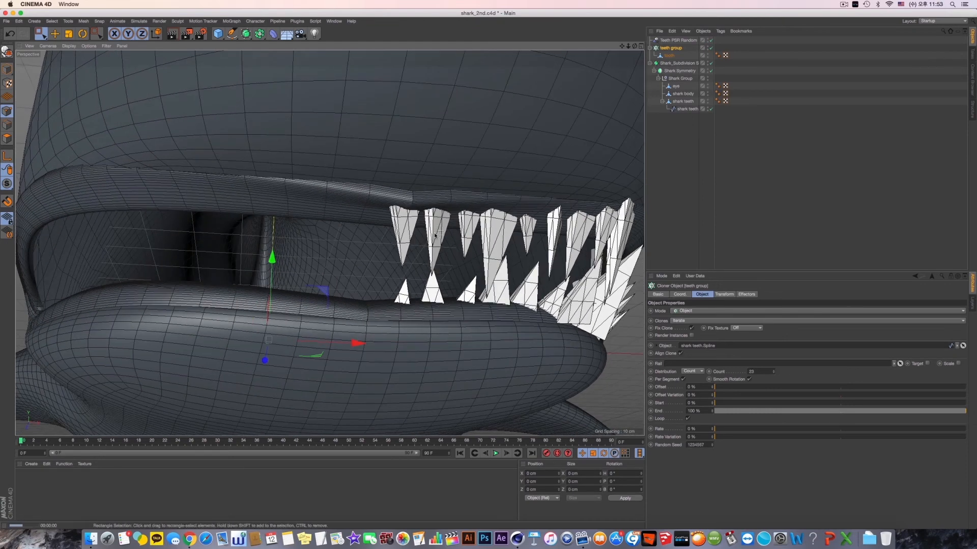
key("super+r")
left_click_drag(456, 251, 425, 214, "alt")
- Try changing the Shark Symmetry tolerance, undo it, and toggle the Symmetrical option
left_click(680, 78)
left_click(679, 71)
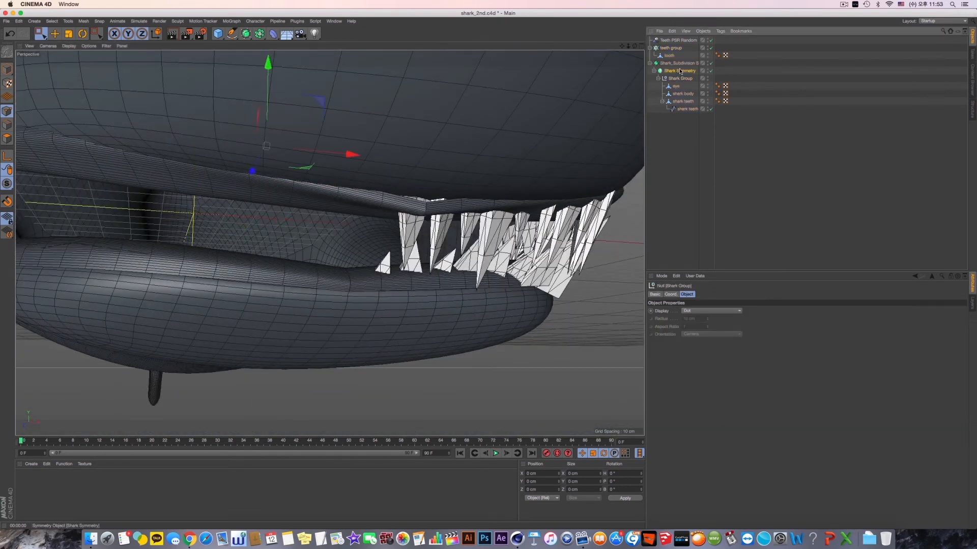
left_click(707, 327)
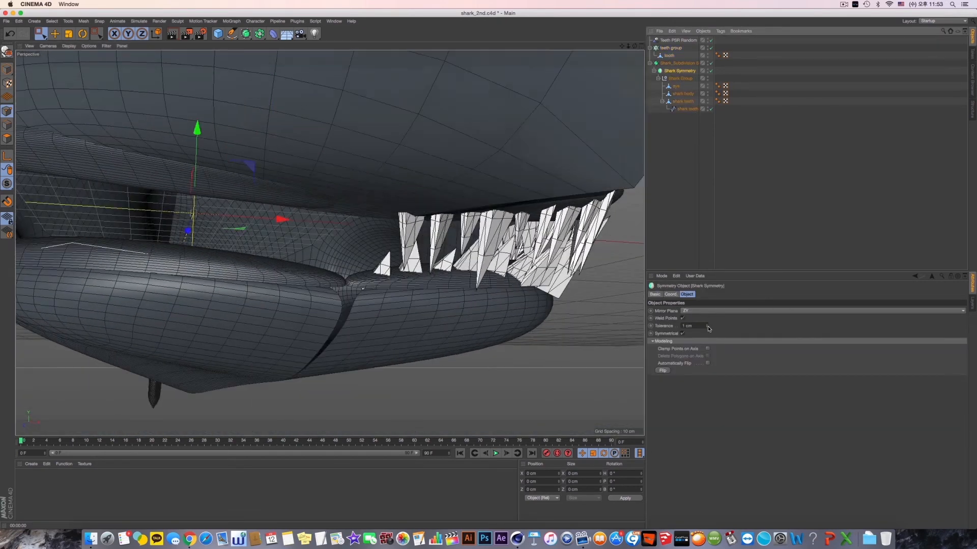
key("super+z")
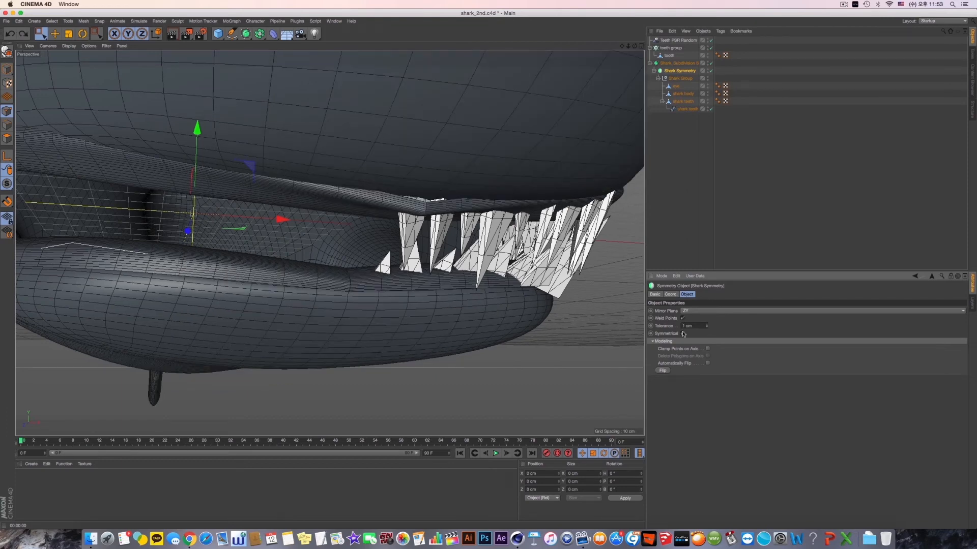
left_click(683, 334)
left_click_drag(431, 287, 417, 265, "alt")
- Raise the selected upper gum centre points of the shark teeth mesh to about -40.55 cm in Y
left_click(684, 102)
left_click_drag(387, 227, 417, 259, "alt")
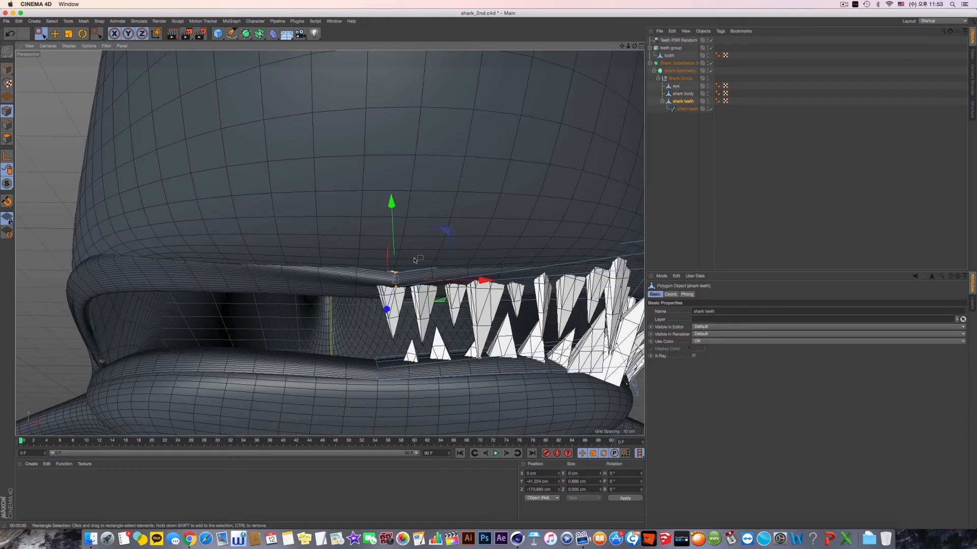
left_click_drag(394, 223, 393, 214)
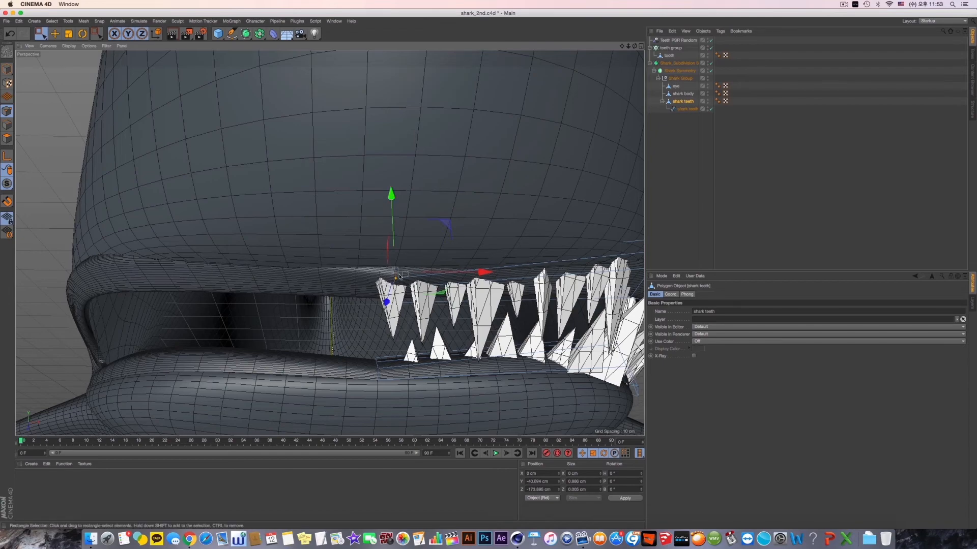
- Select the lower gum's front centre points of the shark teeth mesh, checking their position in the right view
left_click_drag(404, 264, 374, 285, "alt")
middle_click_drag(364, 374, 370, 333, "alt")
left_click_drag(369, 333, 392, 370, "alt")
scroll(364, 358, "up", 4)
middle_click(390, 369)
middle_click(281, 357)
scroll(282, 357, "down", 5)
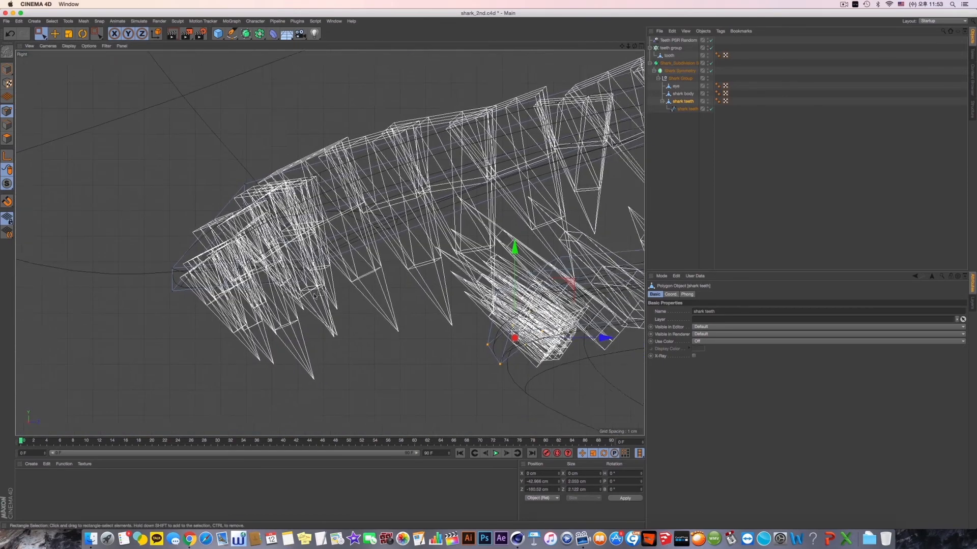
middle_click(557, 273)
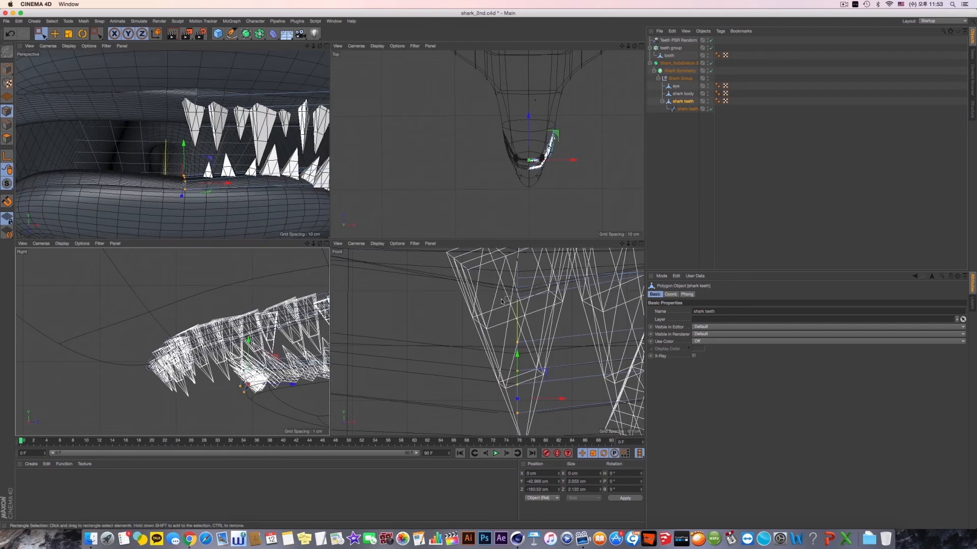
key("F1")
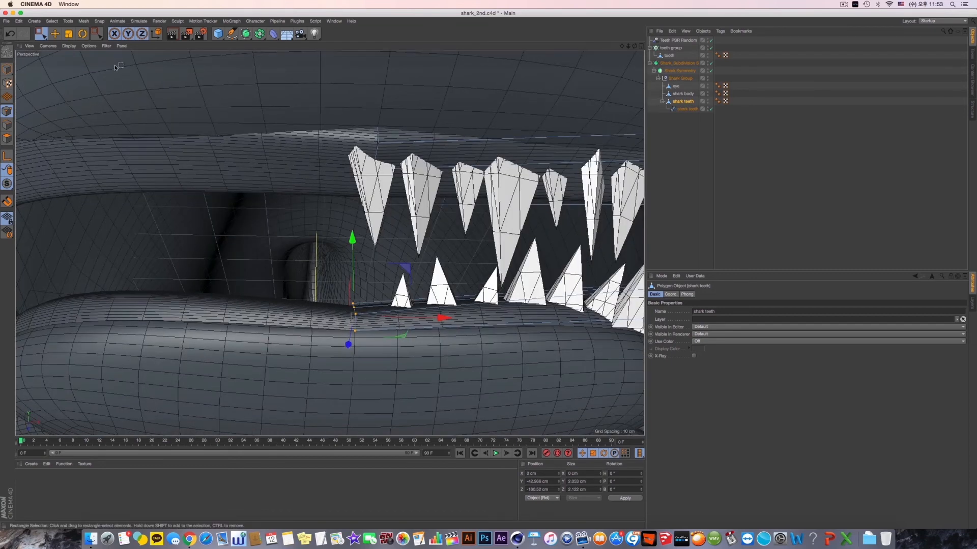
- Try scaling the lower gum's centre points along Y and flattening their Y size to 0 cm, undoing both changes
key("t")
left_click_drag(352, 237, 353, 215)
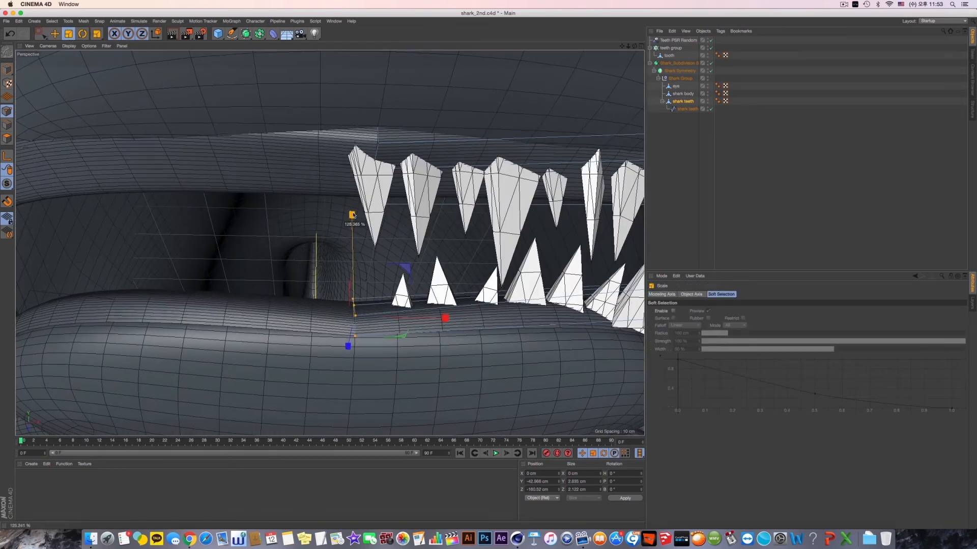
key("ctrl+z")
key("e")
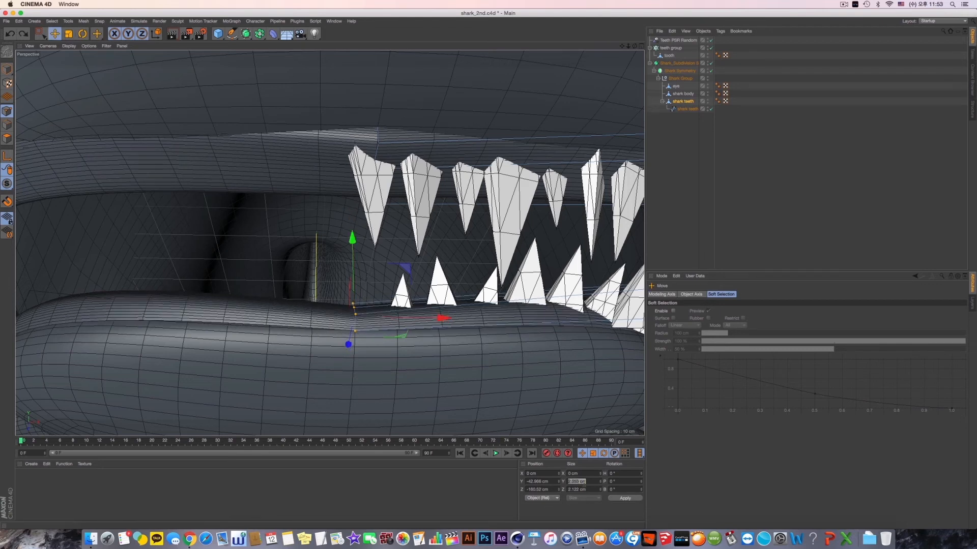
type("0")
key("Return")
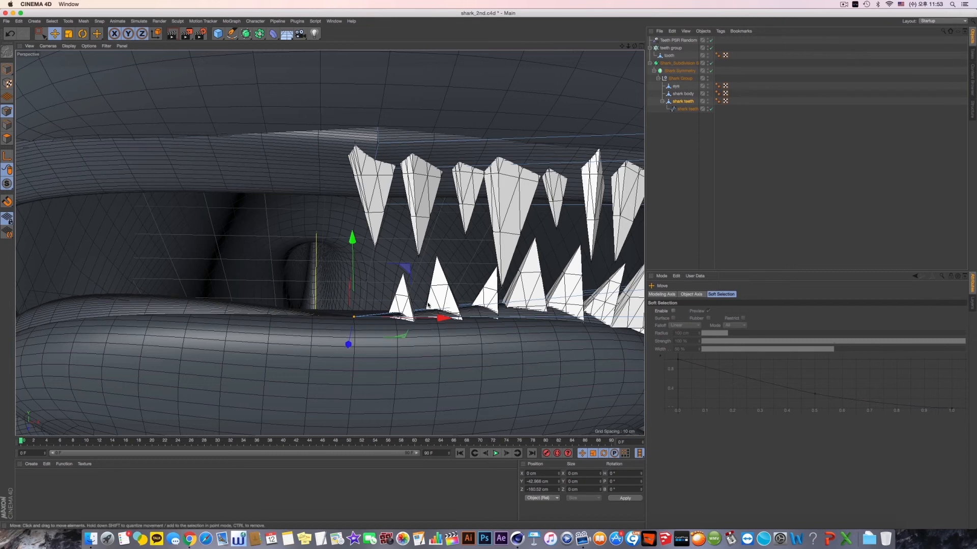
key("super+z")
key("super+z")
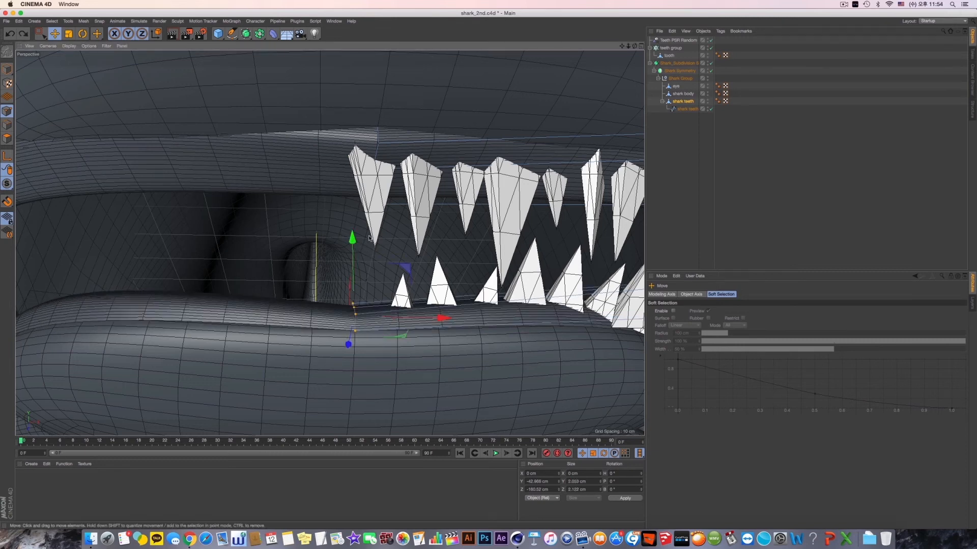
- Raise the lower gum's centre points to about -41.18 cm in Y and preview-render the view
left_click_drag(353, 237, 355, 211)
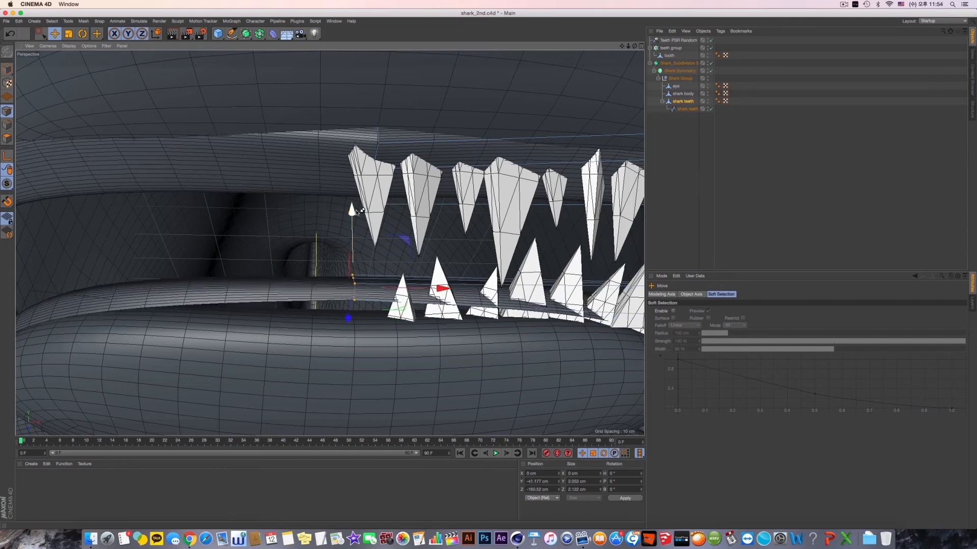
key("super+r")
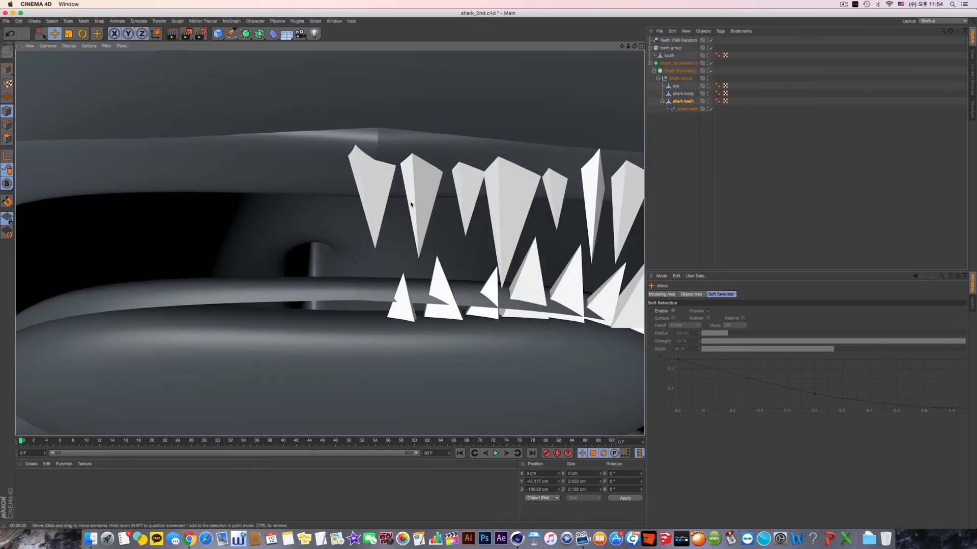
- Examine the raised lower gum and the teeth from several angles and in the right view
left_click_drag(401, 225, 396, 228, "alt")
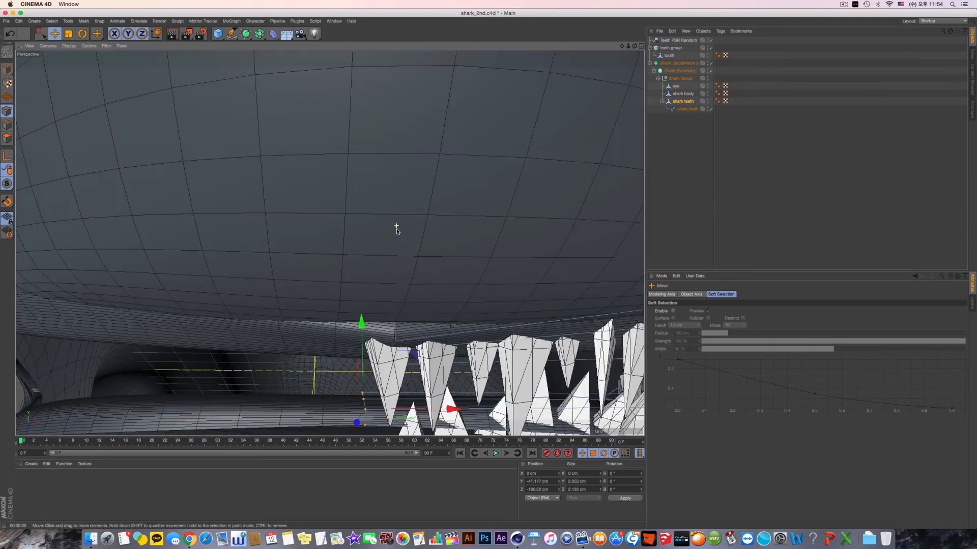
left_click_drag(329, 242, 411, 183, "alt")
right_click_drag(440, 294, 402, 305, "alt")
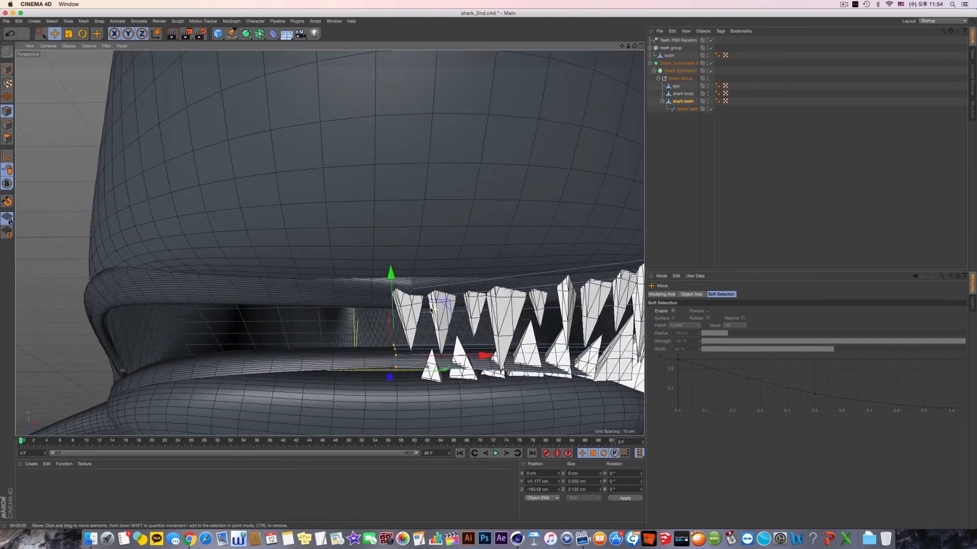
left_click_drag(430, 301, 485, 269, "alt")
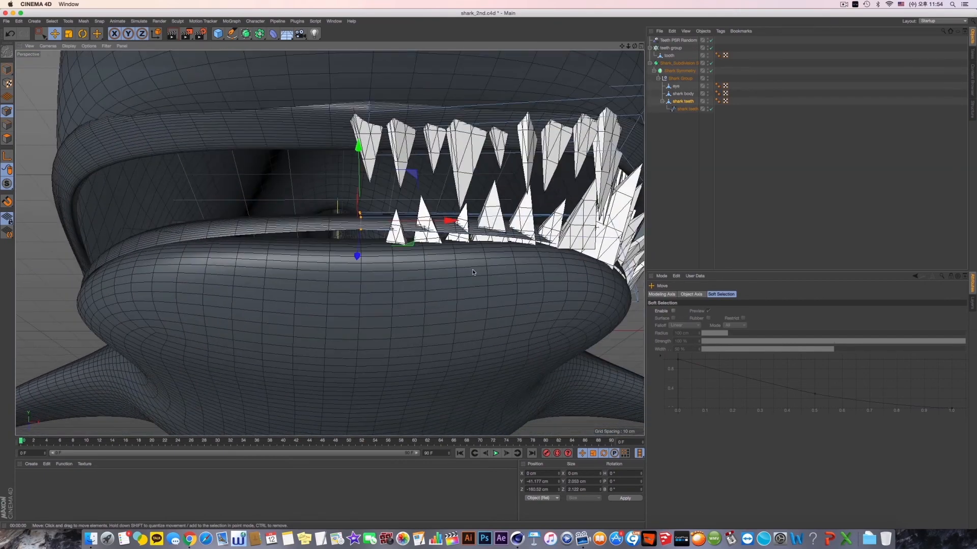
right_click_drag(485, 269, 471, 270, "alt")
middle_click(471, 270)
middle_click(267, 328)
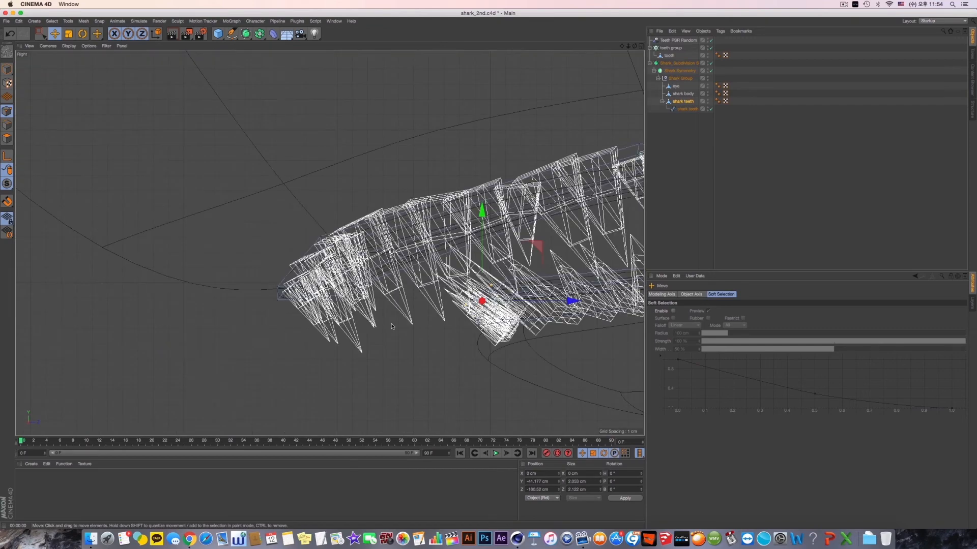
middle_click(393, 327)
middle_click(500, 315)
right_click_drag(500, 314, 408, 275, "alt")
middle_click_drag(408, 275, 382, 308, "alt")
right_click_drag(381, 309, 235, 335, "alt")
middle_click_drag(236, 335, 377, 322, "alt")
right_click_drag(377, 322, 434, 314, "alt")
middle_click(434, 314)
middle_click(235, 318)
middle_click_drag(235, 318, 99, 317, "alt")
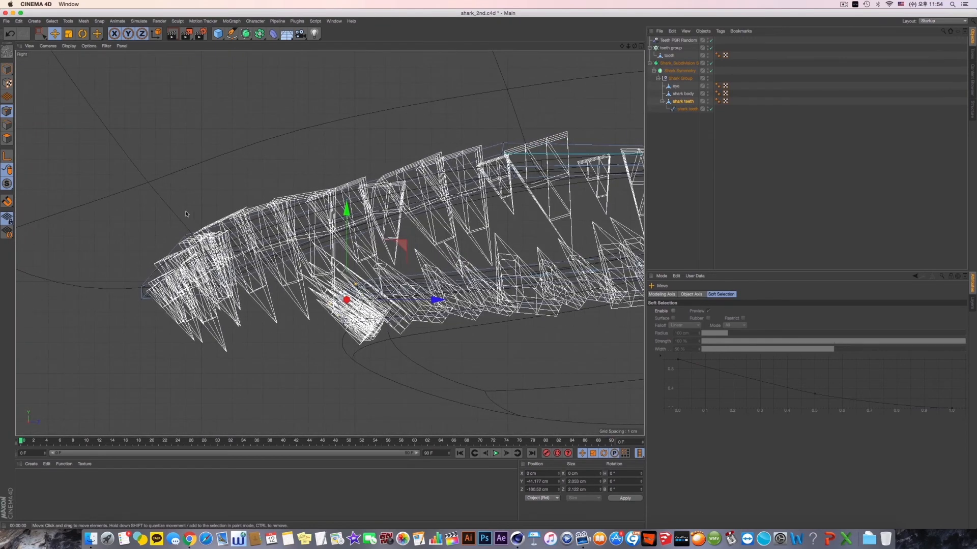
- Disable the teeth group, select the lower gum's front and middle points in the right view, and raise them to about -41.32 cm in Y
left_click(711, 48)
left_click(41, 33)
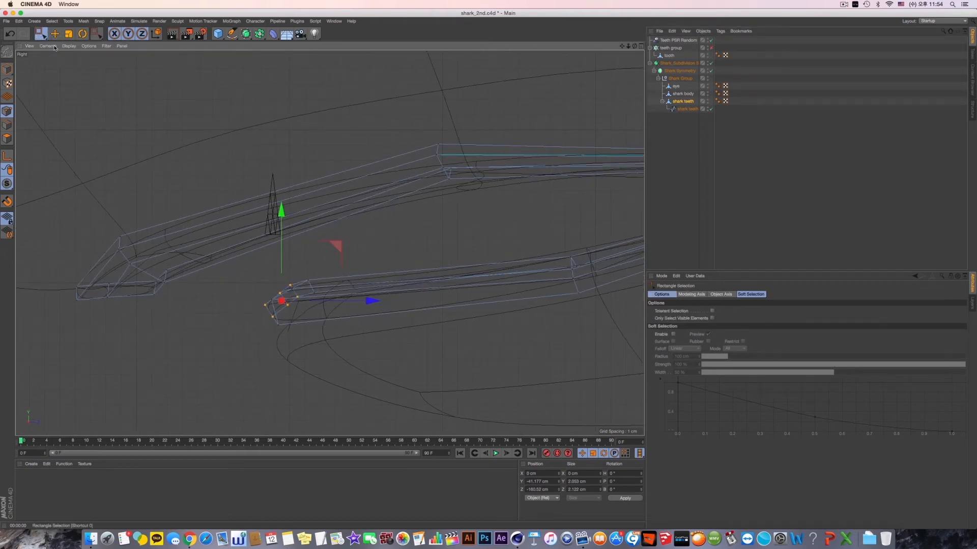
left_click_drag(328, 260, 163, 425)
middle_click_drag(441, 404, 379, 400, "alt")
left_click_drag(286, 264, 179, 342)
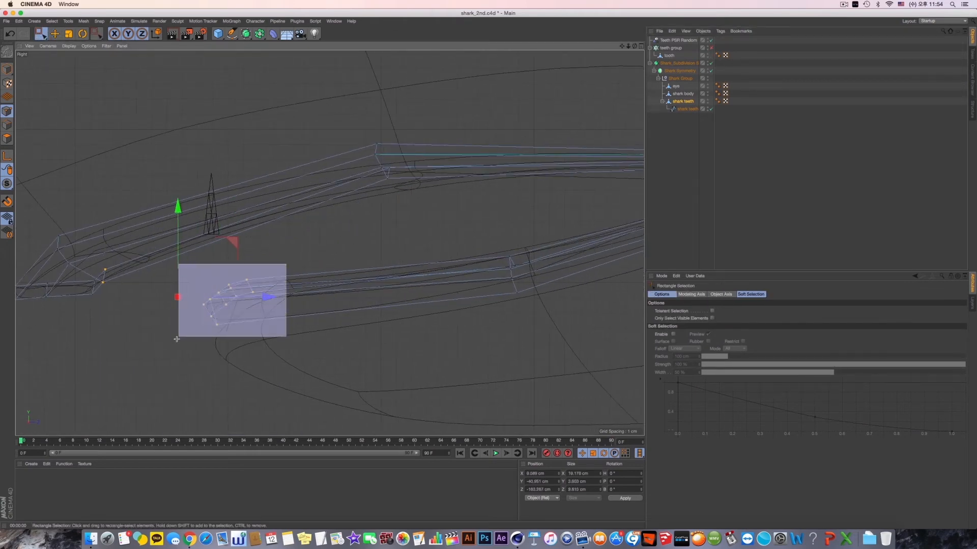
left_click_drag(417, 245, 520, 323)
middle_click_drag(597, 320, 353, 361, "alt")
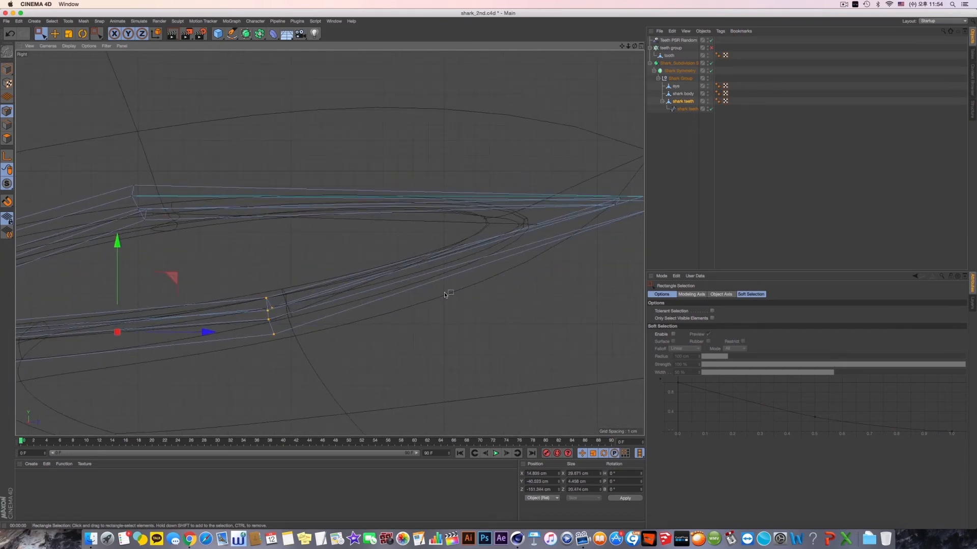
middle_click_drag(197, 332, 339, 316, "alt")
left_click_drag(265, 239, 262, 252)
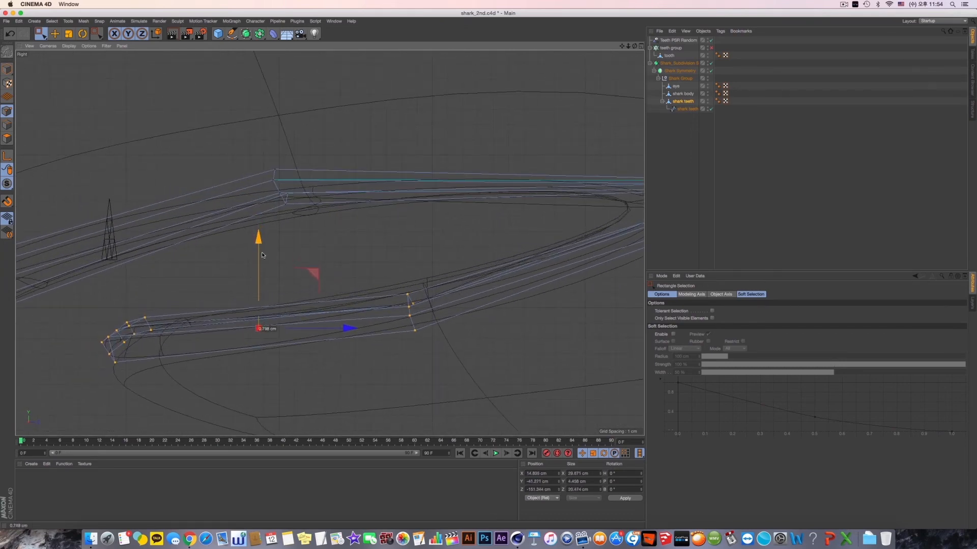
key("F1")
left_click_drag(392, 250, 397, 243, "alt")
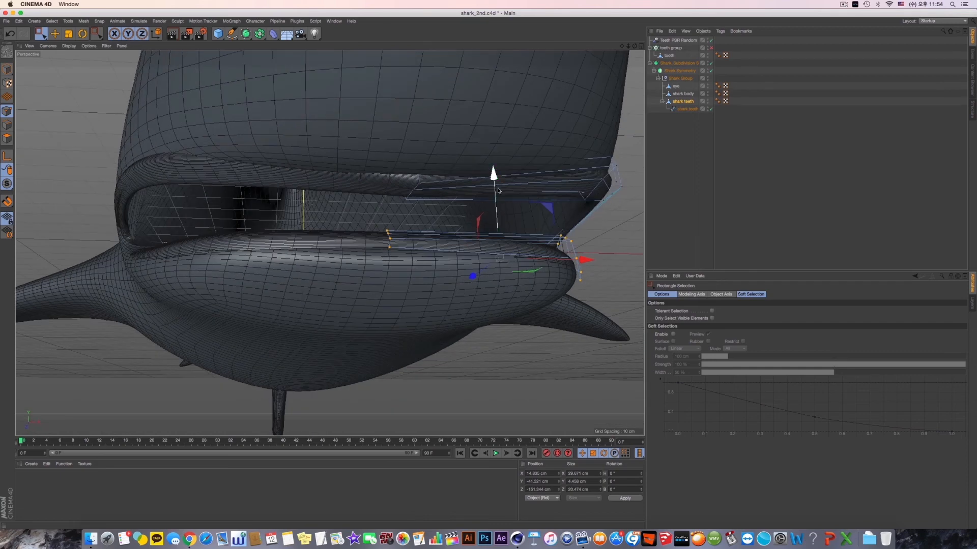
- Select the upper gum's front centre points and raise them by about 0.71 cm in Y
left_click_drag(496, 186, 442, 262)
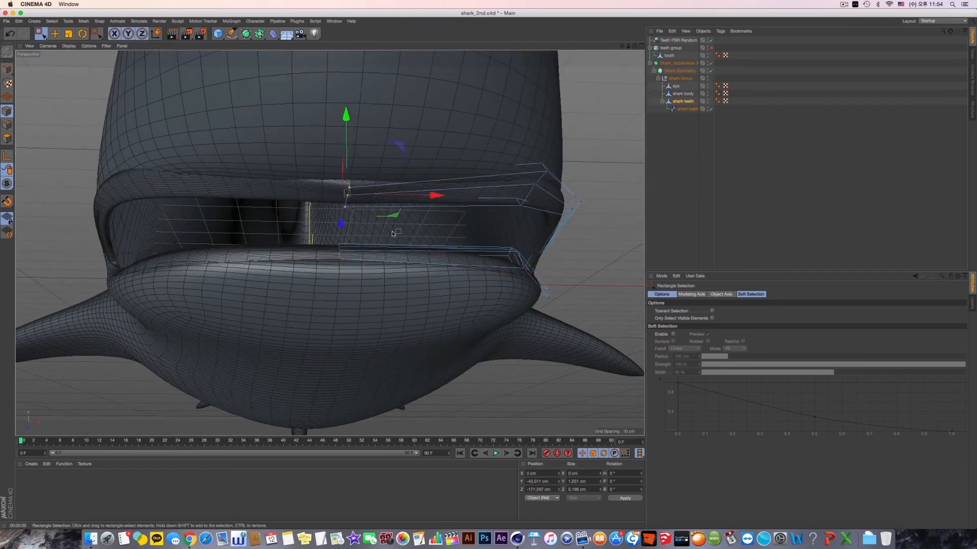
left_click_drag(392, 234, 323, 220, "alt")
left_click_drag(515, 272, 473, 199, "alt")
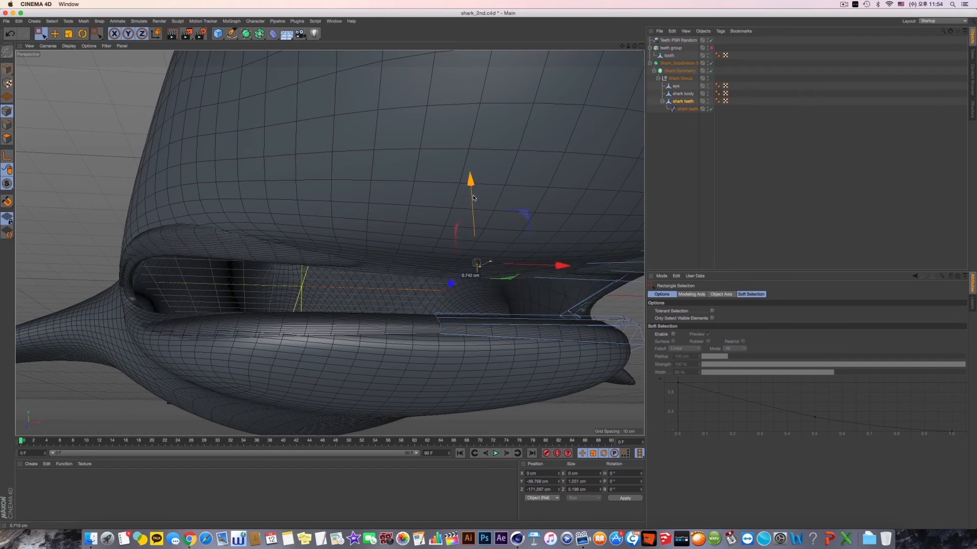
- Select the upper gum's front and middle points in the right view and adjust their height to about -36.5 cm in Y
middle_click(493, 227)
middle_click(183, 273)
middle_click_drag(339, 279, 535, 270, "alt")
left_click_drag(280, 171, 279, 183)
middle_click(284, 196)
middle_click(259, 189)
left_click_drag(443, 245, 559, 222, "alt")
left_click_drag(571, 159, 578, 191)
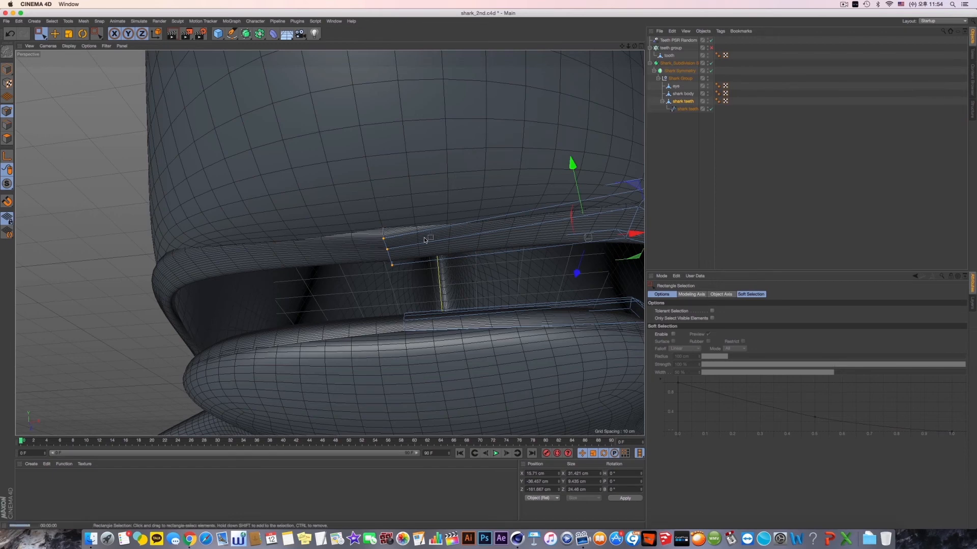
- Preview-render the adjusted gums, re-enable the teeth group and select it
key("super+r")
scroll(458, 235, "down", 10)
left_click_drag(590, 249, 401, 257, "alt")
left_click(725, 134)
left_click(711, 47)
left_click(671, 47)
scroll(401, 256, "up", 5)
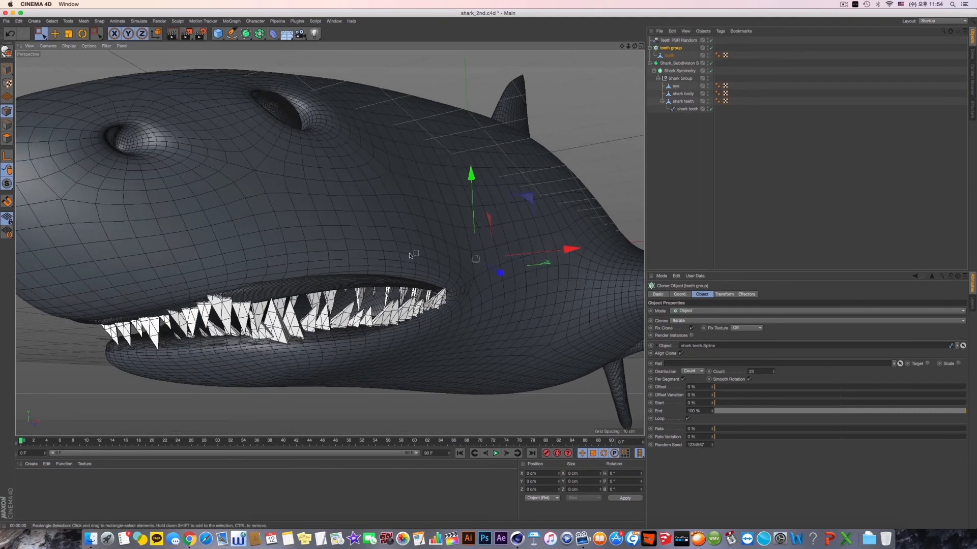
- Select the shark teeth spline and shift it along the jaw to about 9.54 cm in X and -8.19 cm in Z
left_click(408, 223)
left_click_drag(408, 222, 464, 246, "alt")
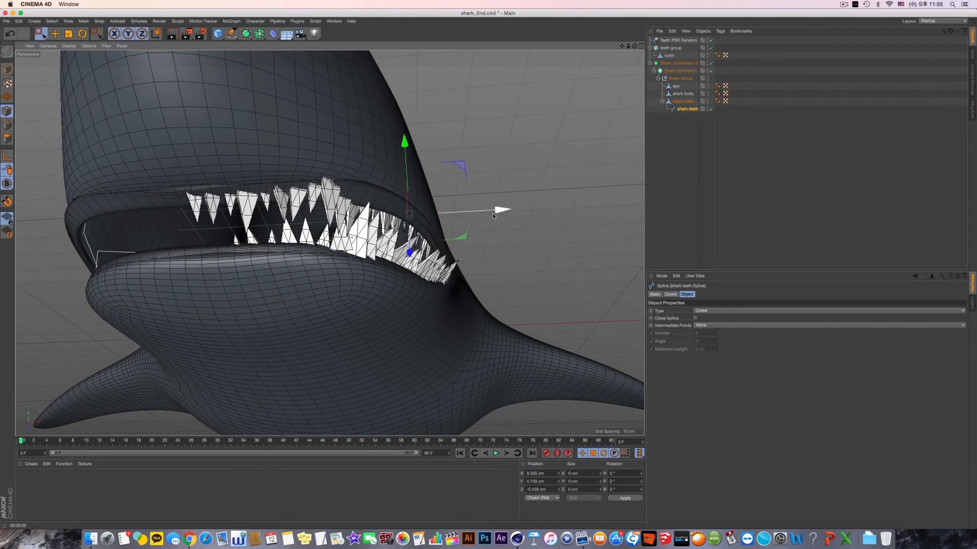
left_click_drag(493, 215, 394, 248)
left_click(428, 204)
left_click_drag(428, 205, 402, 265, "alt")
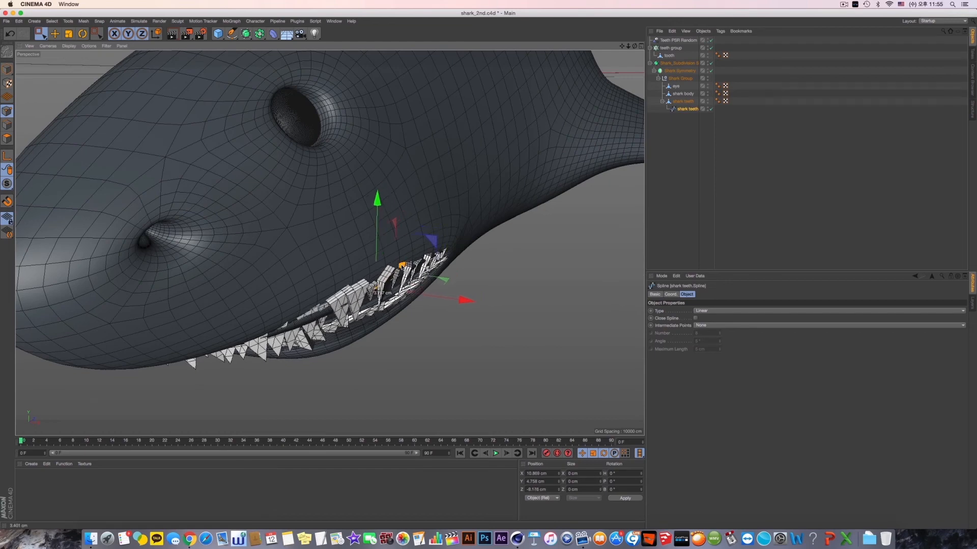
left_click_drag(460, 300, 457, 301)
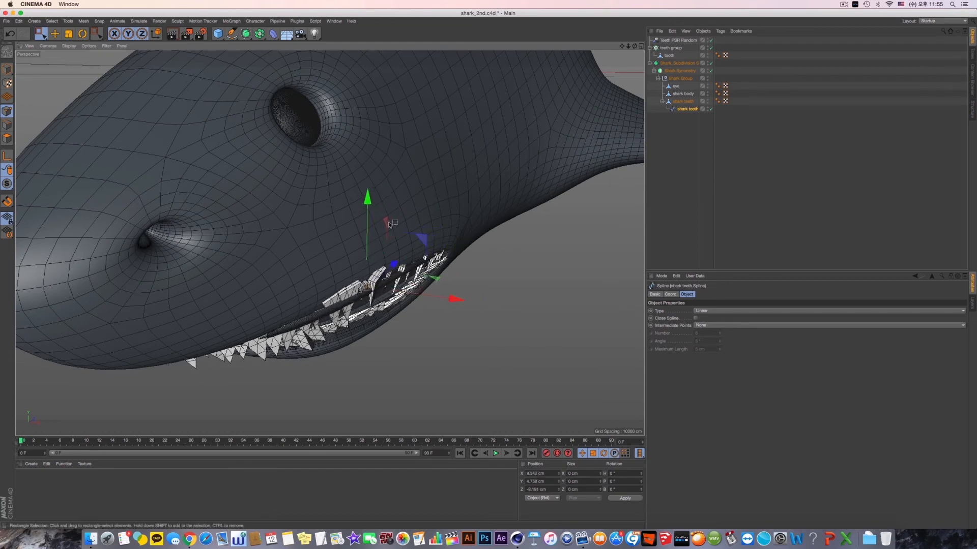
- Lower the shark teeth spline into the mouth and move it inward to about 9.17 cm in X
left_click_drag(369, 208, 391, 227)
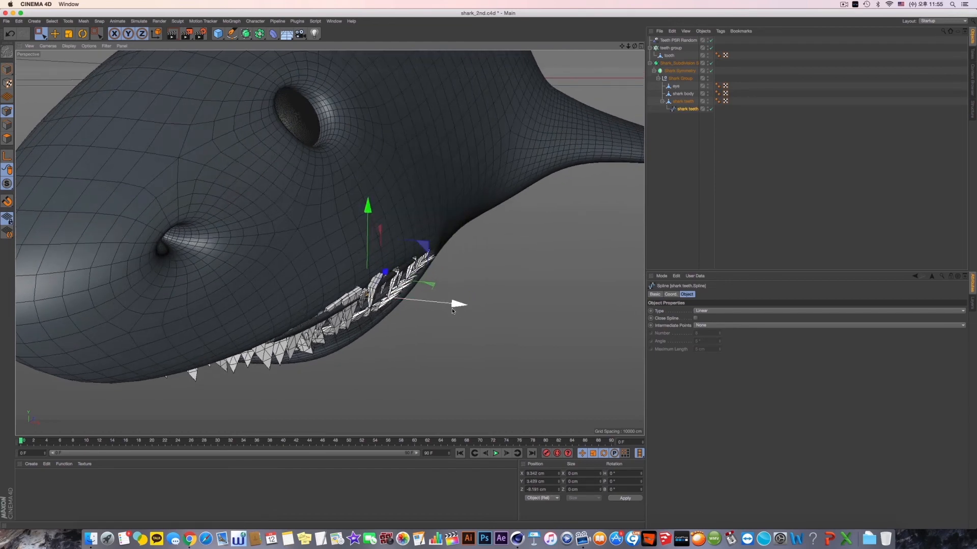
left_click_drag(453, 306, 388, 214)
left_click_drag(448, 200, 455, 256, "alt")
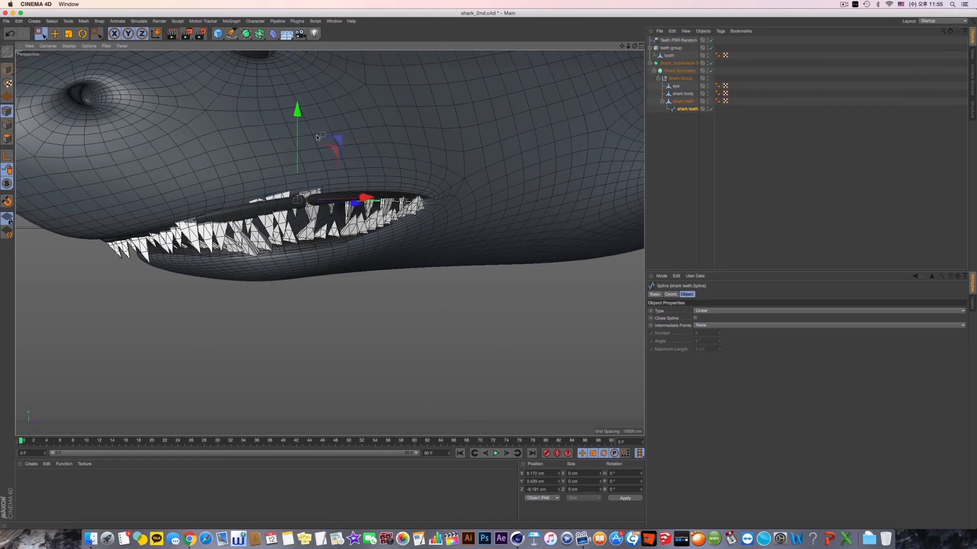
left_click_drag(299, 119, 372, 191)
left_click_drag(289, 177, 297, 221, "alt")
- Select the upper gum's front side points on the shark teeth mesh and push them forward to about -173 cm in Z
left_click(688, 101)
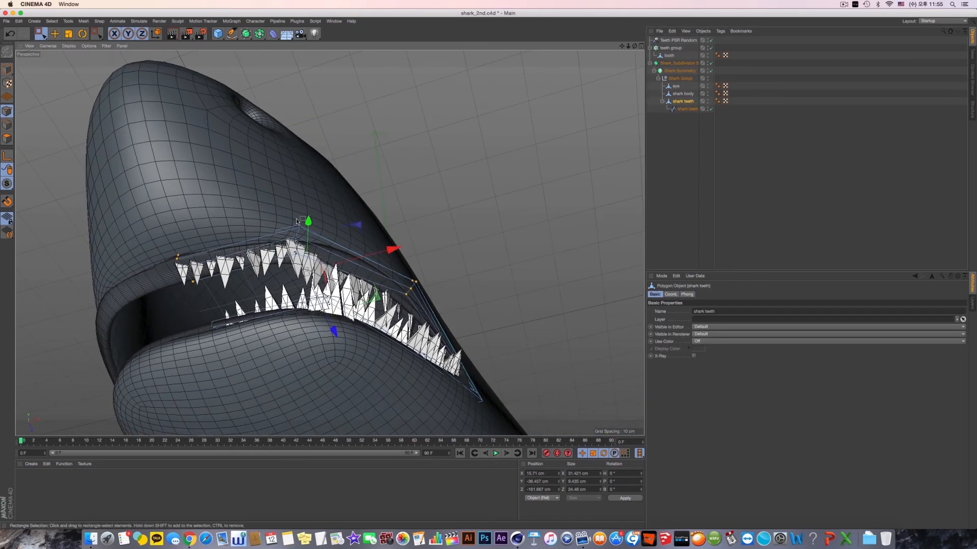
middle_click_drag(337, 253, 413, 241, "alt")
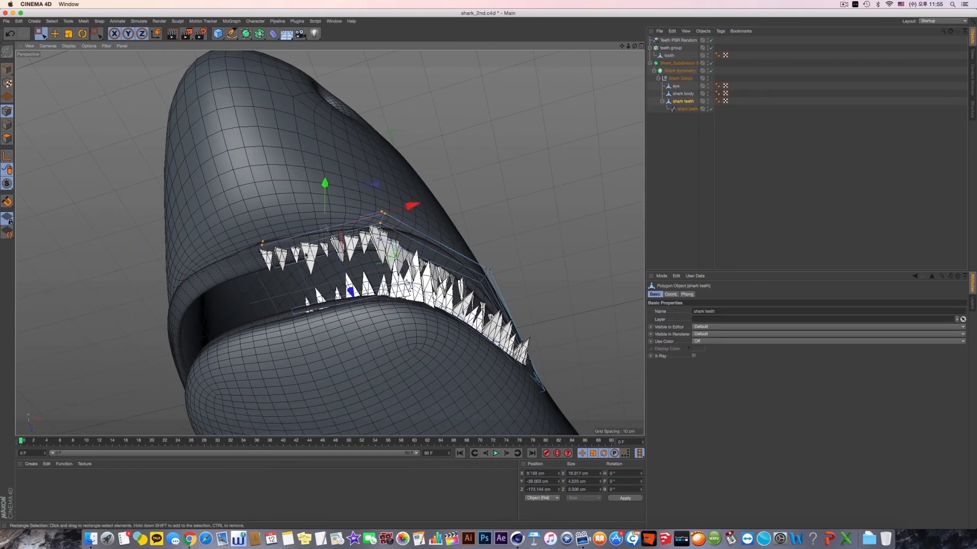
left_click_drag(336, 199, 336, 192, "alt")
left_click_drag(344, 273, 324, 273)
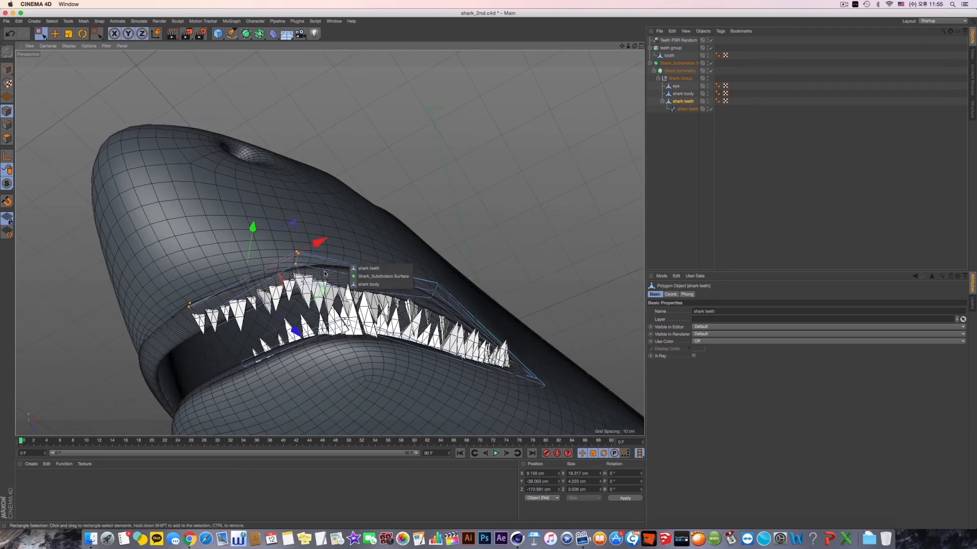
- Preview-render the head in model mode and examine how the teeth sit against the gums
left_click(7, 69)
left_click_drag(367, 147, 377, 185, "alt")
key("super+r")
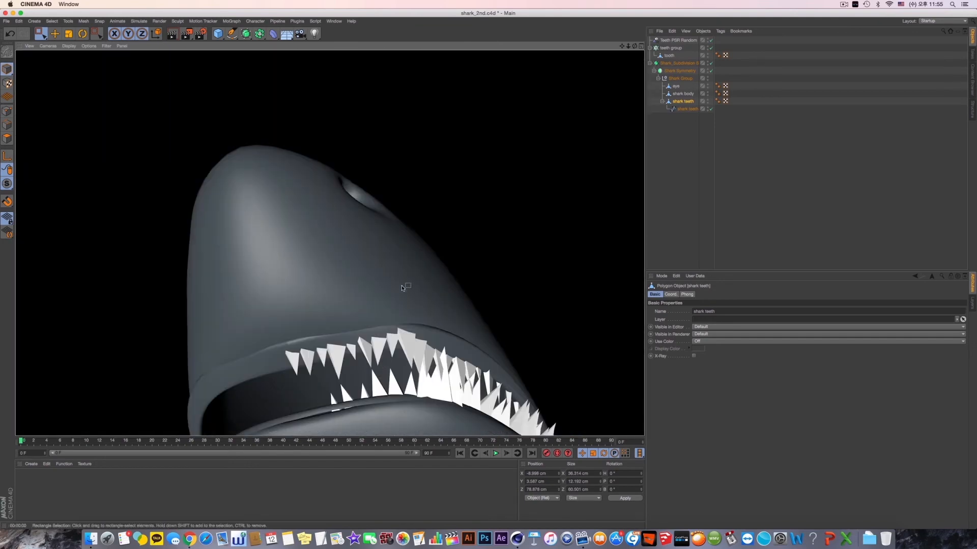
mouse_move(391, 329)
left_mouse_down("alt")
mouse_move(425, 329)
mouse_move(404, 243)
mouse_move(358, 315)
left_mouse_up("alt")
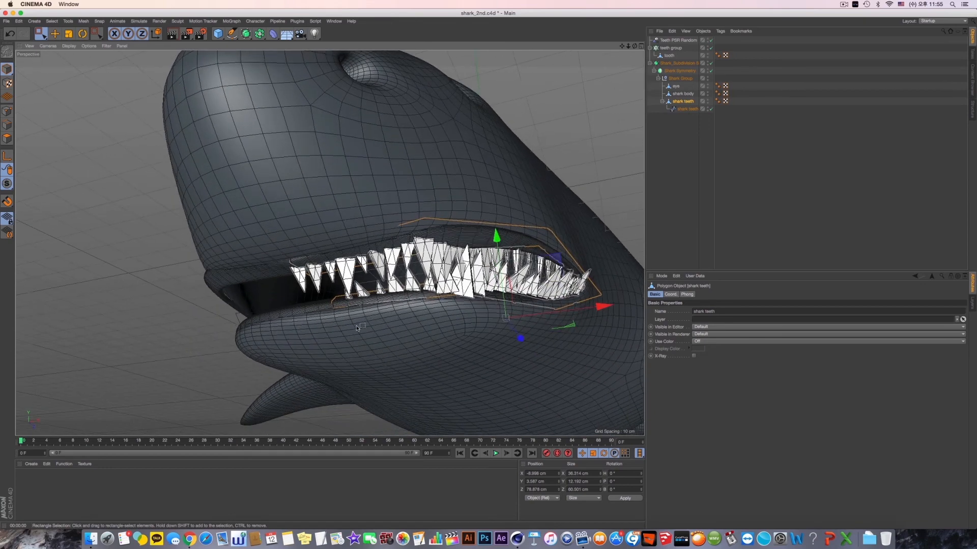
scroll(357, 316, "up", 5)
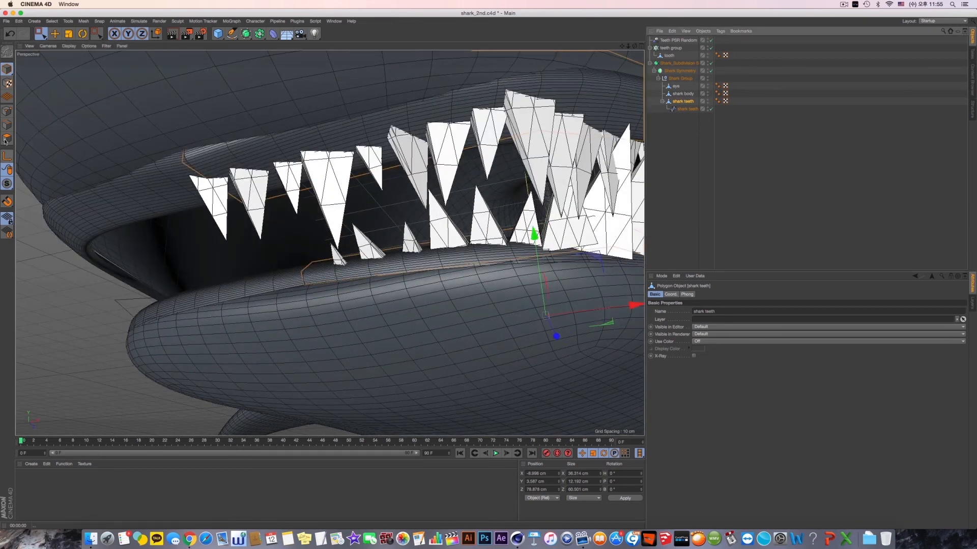
- Select the lower gum's front centre points, lower them to about -43.65 cm in Y and adjust their depth
left_click(6, 112)
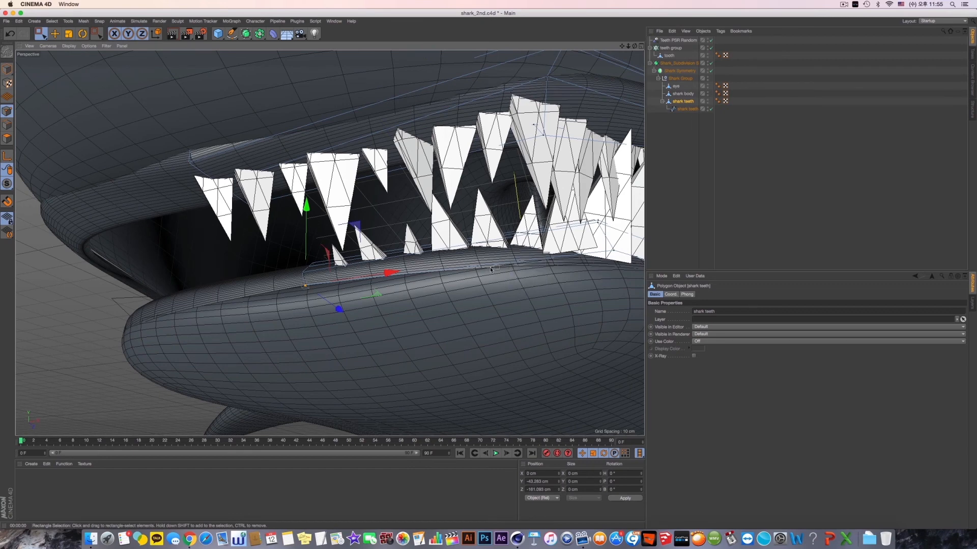
left_click_drag(490, 269, 480, 271, "alt")
left_click_drag(306, 213, 306, 220)
left_click_drag(327, 270, 311, 273, "alt")
left_click_drag(345, 316, 353, 321)
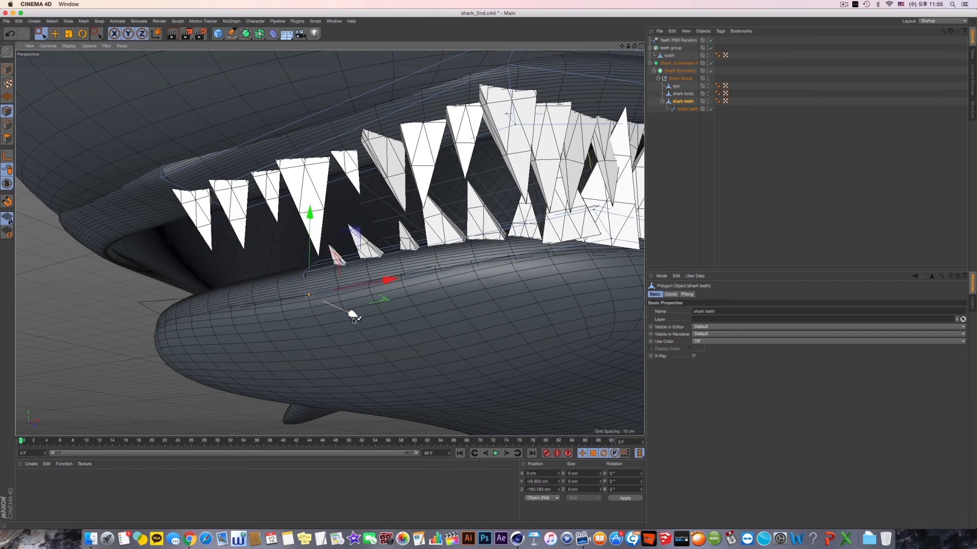
left_click_drag(393, 290, 404, 285, "alt")
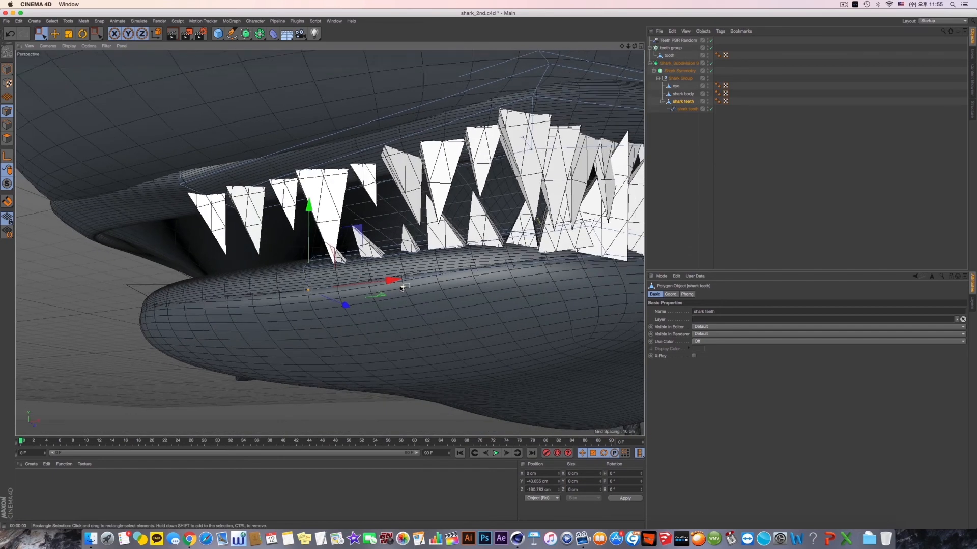
- Select the upper gum's front centre points and try to scale them along X in the front view
left_click_drag(352, 270, 378, 255, "alt")
left_click_drag(349, 212, 368, 179, "alt")
left_click_drag(330, 243, 354, 321, "alt")
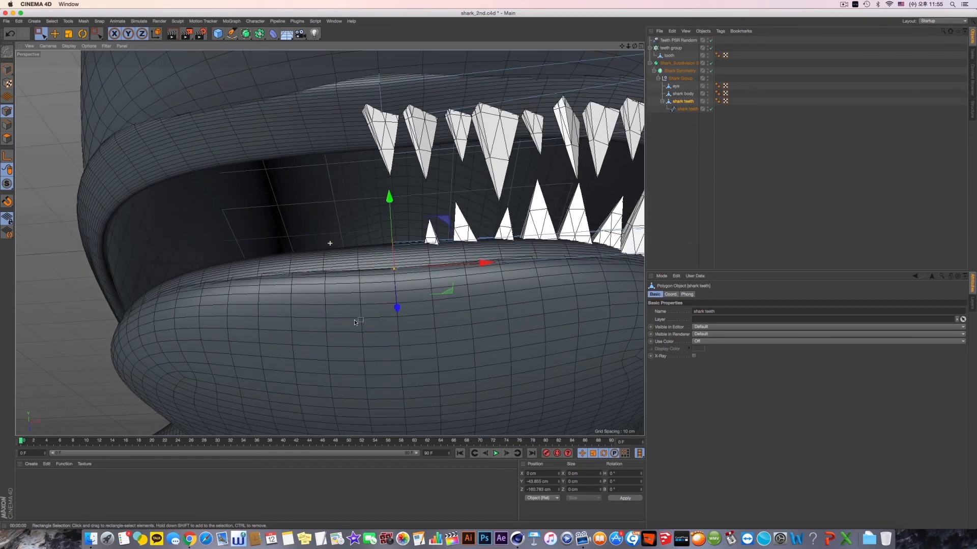
left_click_drag(355, 62, 442, 172)
middle_click(455, 230)
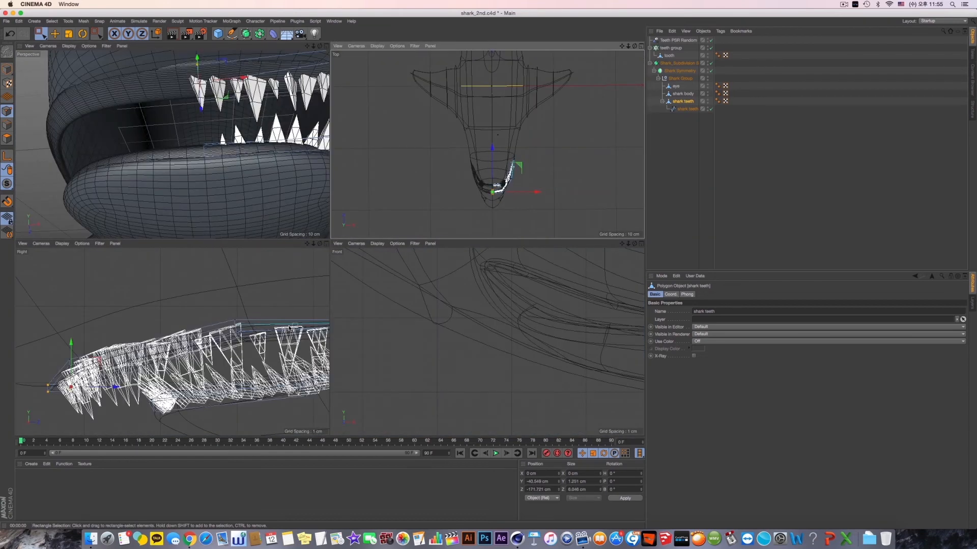
middle_click(225, 313)
middle_click(355, 289)
middle_click(461, 301)
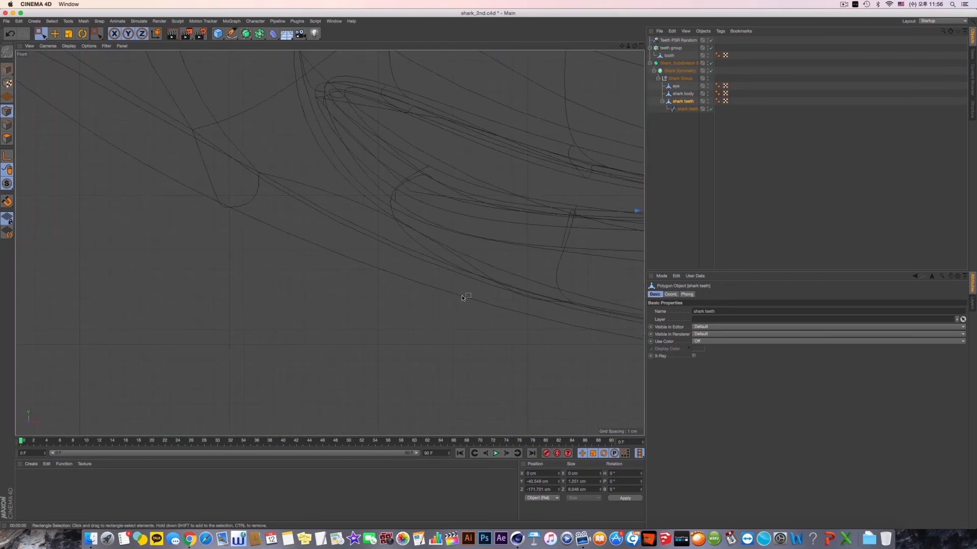
key("s")
scroll(449, 268, "down", 4)
middle_click_drag(379, 191, 366, 123, "alt")
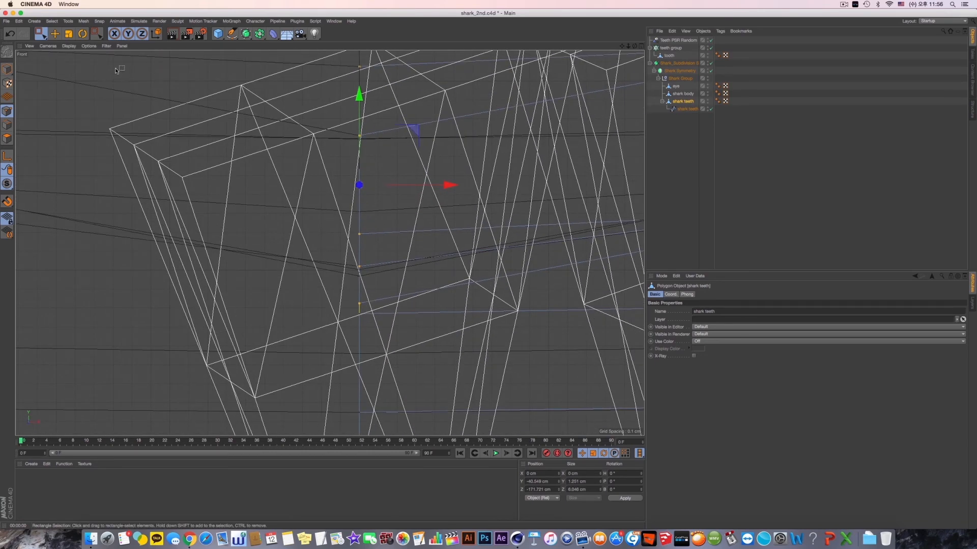
left_click(72, 37)
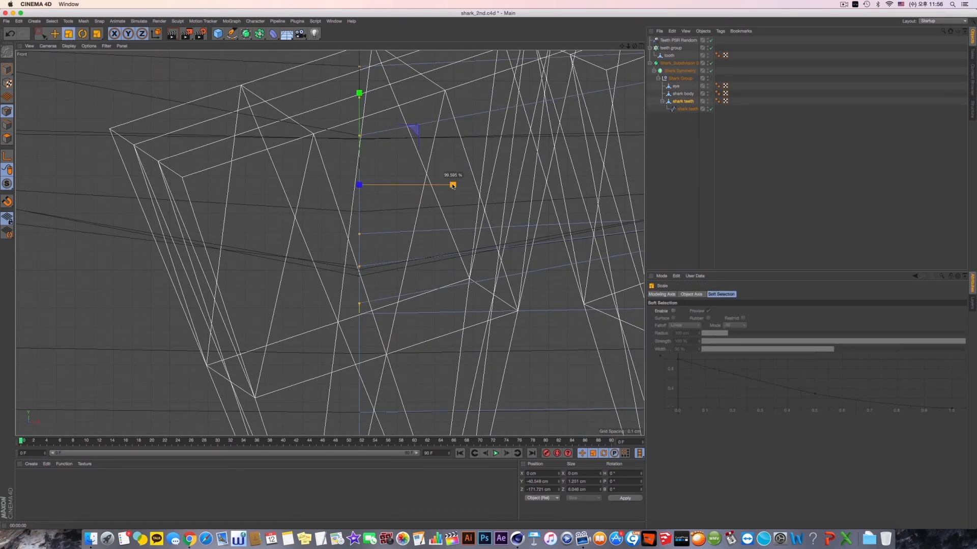
key("F1")
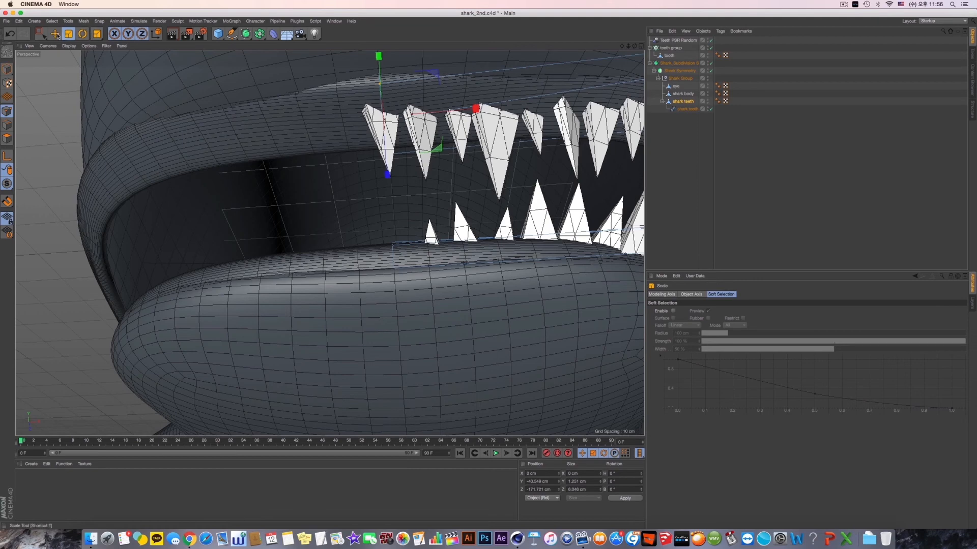
- Select the upper gum's foremost points and move them to about -40.2 cm in Y and -173.8 cm in Z
left_click_drag(328, 116, 363, 87, "alt")
scroll(356, 130, "up", 4)
middle_click_drag(326, 120, 311, 193, "alt")
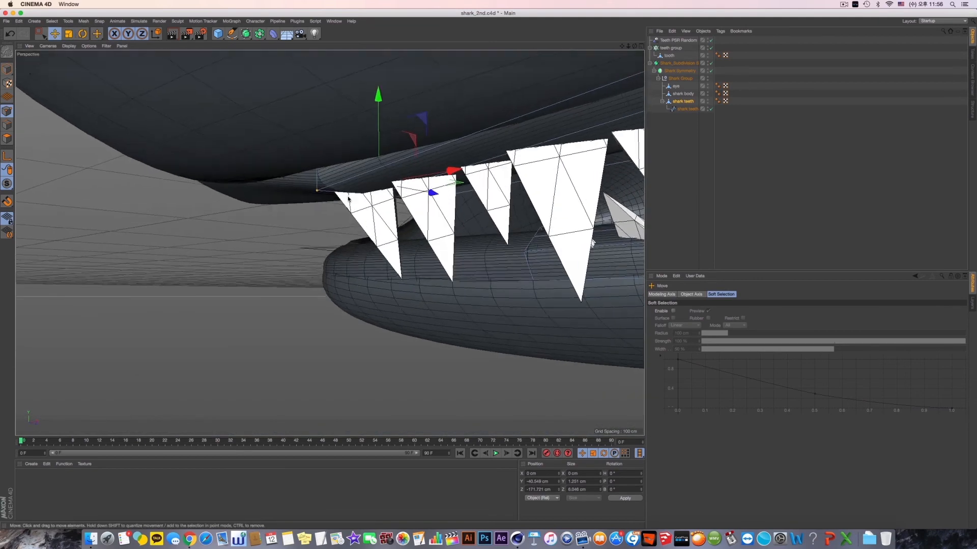
left_click_drag(303, 194, 327, 145, "alt")
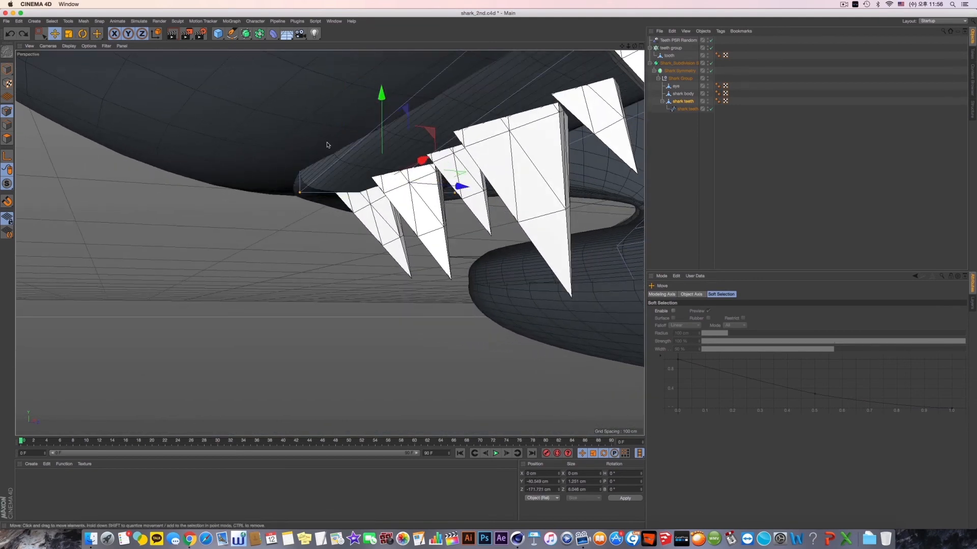
left_click(42, 35)
left_click_drag(238, 146, 303, 243)
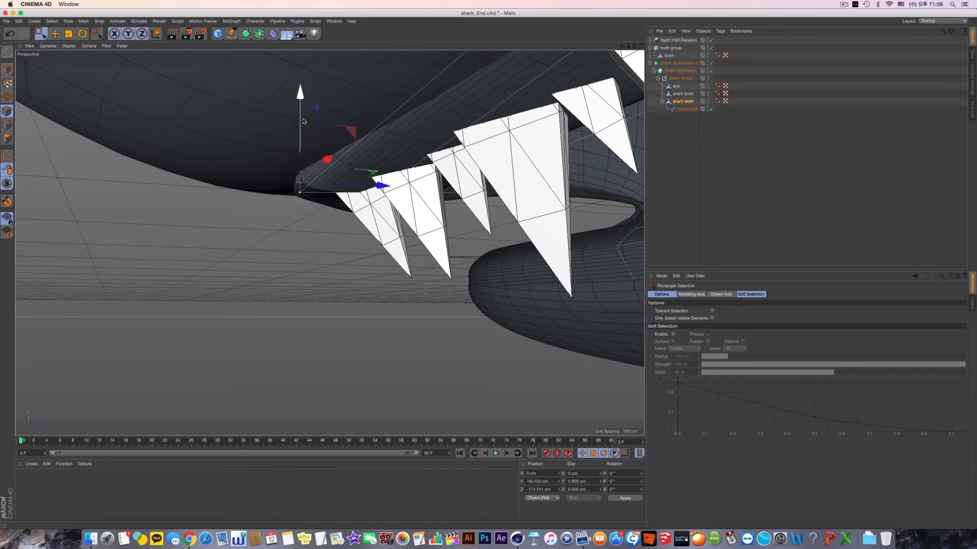
left_click_drag(303, 121, 304, 106)
left_click_drag(387, 139, 262, 175, "alt")
left_click_drag(281, 209, 315, 224, "alt")
left_click_drag(231, 228, 454, 241)
- Examine the fit of the teeth and gums around the jaw from below in model mode
scroll(274, 236, "down", 6)
scroll(334, 247, "down", 6)
left_click(8, 69)
left_click(55, 34)
scroll(452, 243, "up", 6)
scroll(452, 245, "up", 3)
left_click_drag(429, 188, 407, 178, "alt")
left_click(354, 173)
- Select the upper gum's outer points on the side of the mouth in the shark teeth mesh
left_click(683, 102)
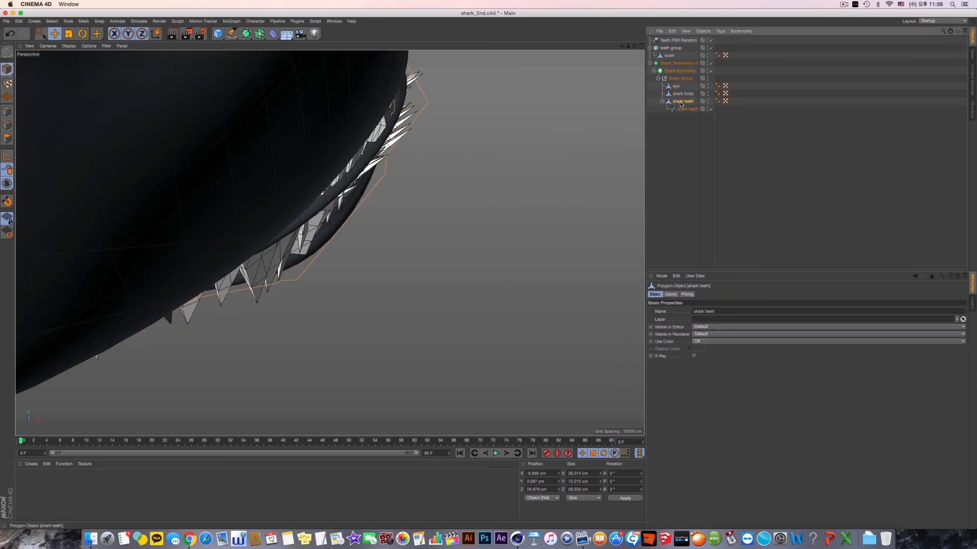
left_click(7, 112)
key("0")
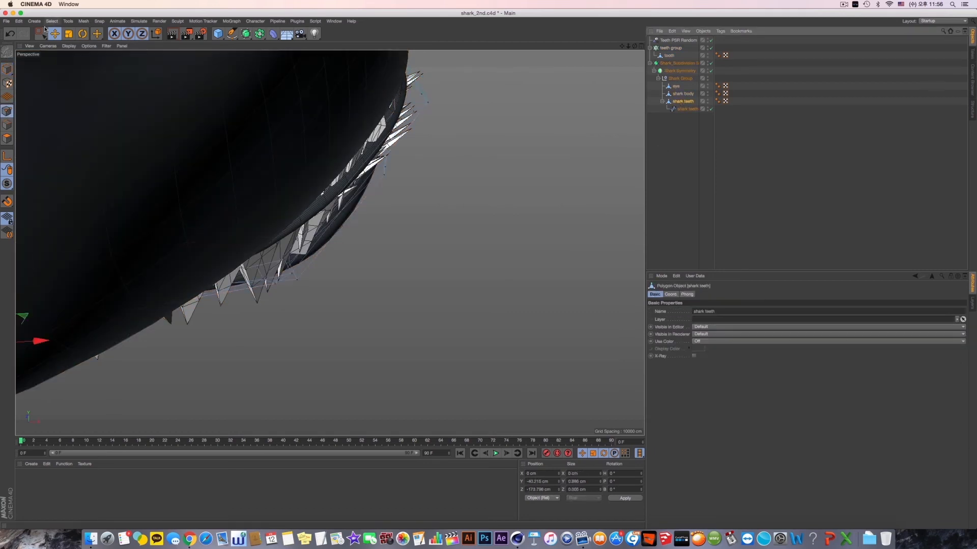
left_click_drag(437, 221, 426, 226, "alt")
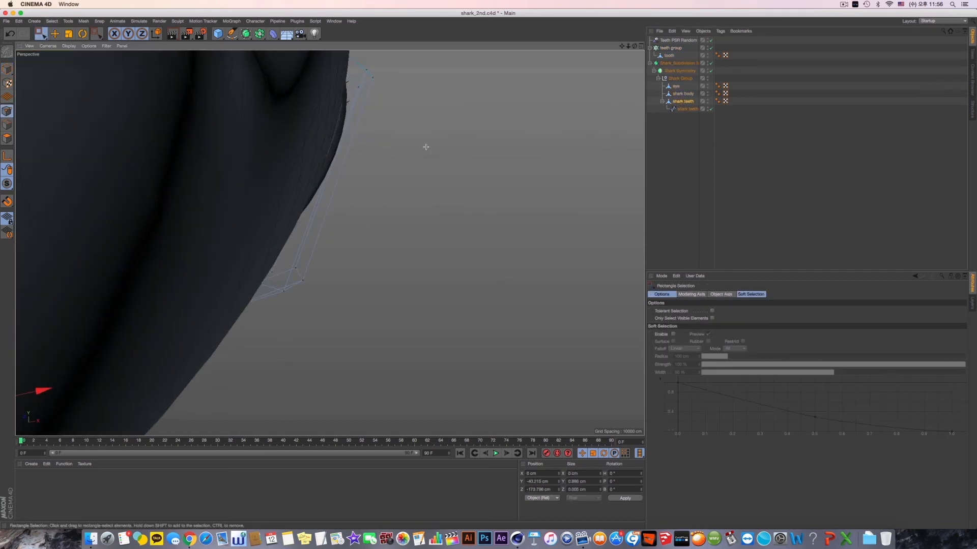
left_click_drag(423, 147, 342, 69)
scroll(423, 161, "down", 5)
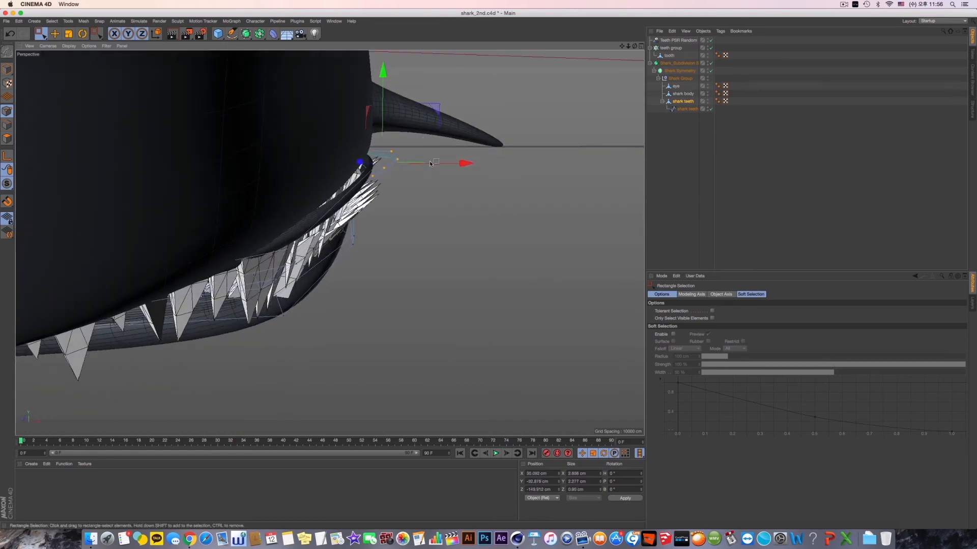
left_click_drag(450, 187, 492, 251)
- Reselect the shark teeth spline and move it inward to about 6.3 cm in X
left_click(688, 110)
left_click_drag(501, 152, 431, 164, "alt")
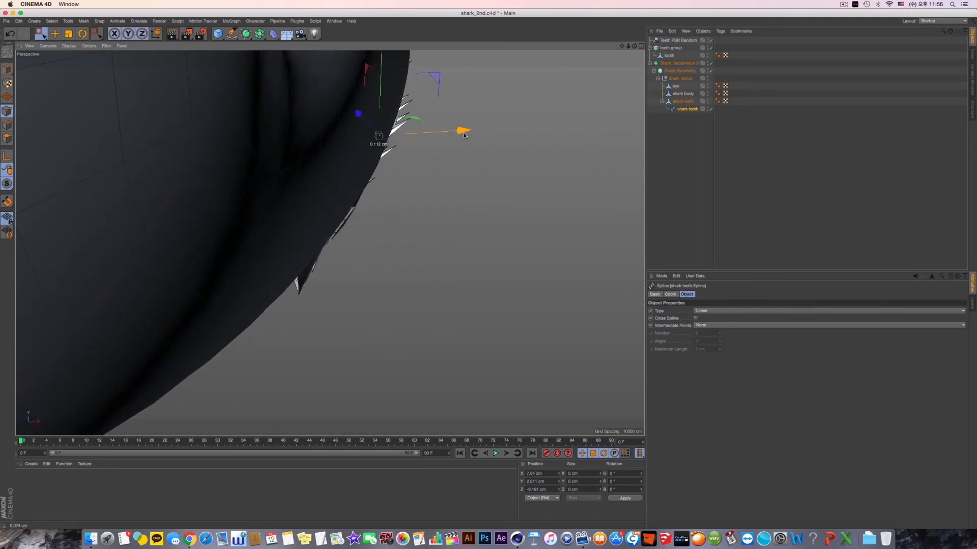
left_click(693, 112)
left_click_drag(488, 153, 415, 212, "alt")
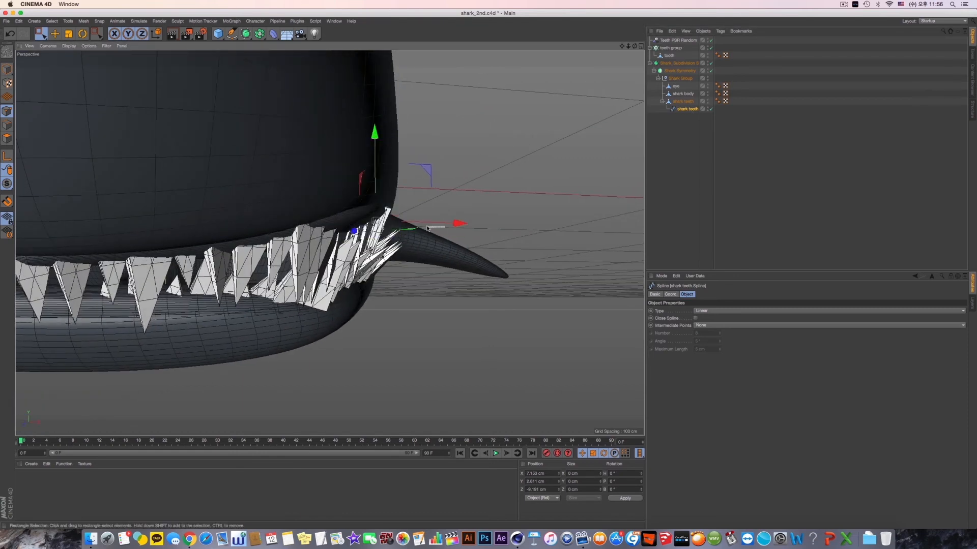
left_click_drag(305, 151, 452, 256)
scroll(453, 227, "down", 4)
scroll(436, 257, "down", 6)
left_click_drag(390, 247, 300, 253, "alt")
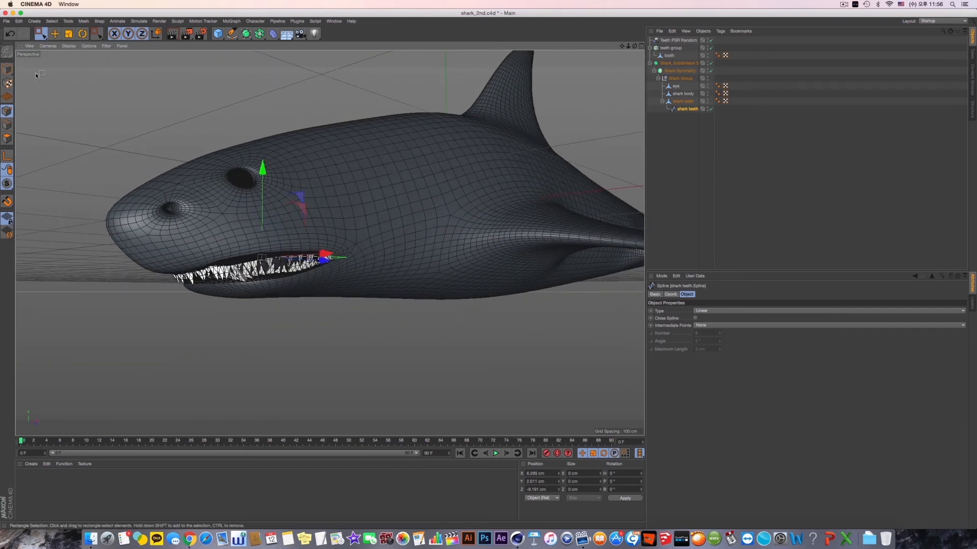
- Select Shark Symmetry in model mode and check from the front which side of the mouth lacks teeth
left_click(7, 69)
scroll(419, 163, "up", 3)
middle_click_drag(419, 163, 524, 177, "alt")
left_click(678, 72)
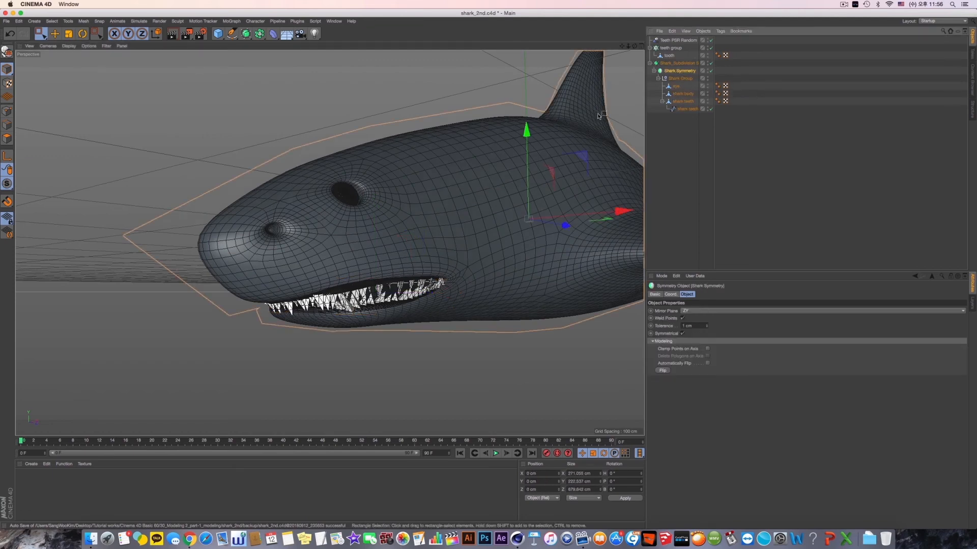
left_click_drag(478, 155, 514, 156, "alt")
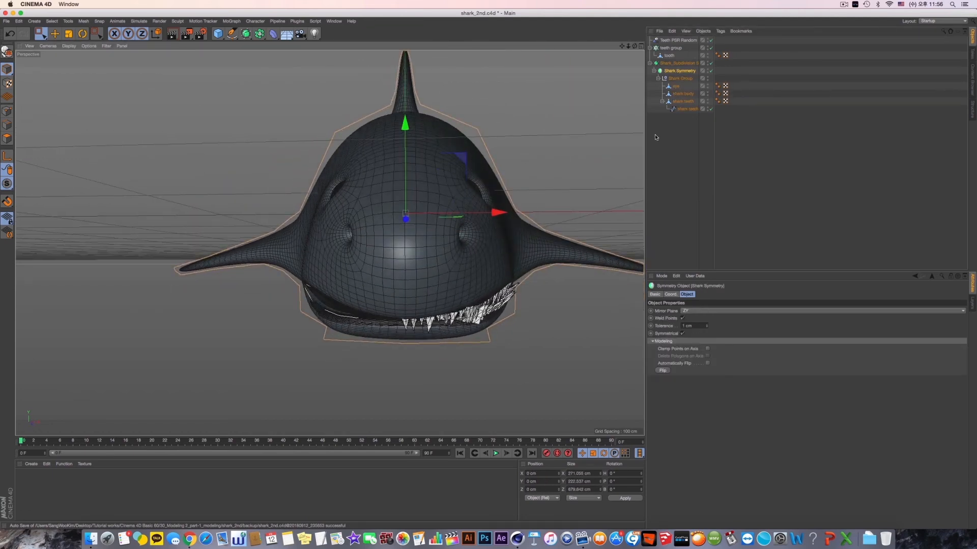
- Group the teeth cloner under a null and name the null "teeth group"
left_click(669, 49)
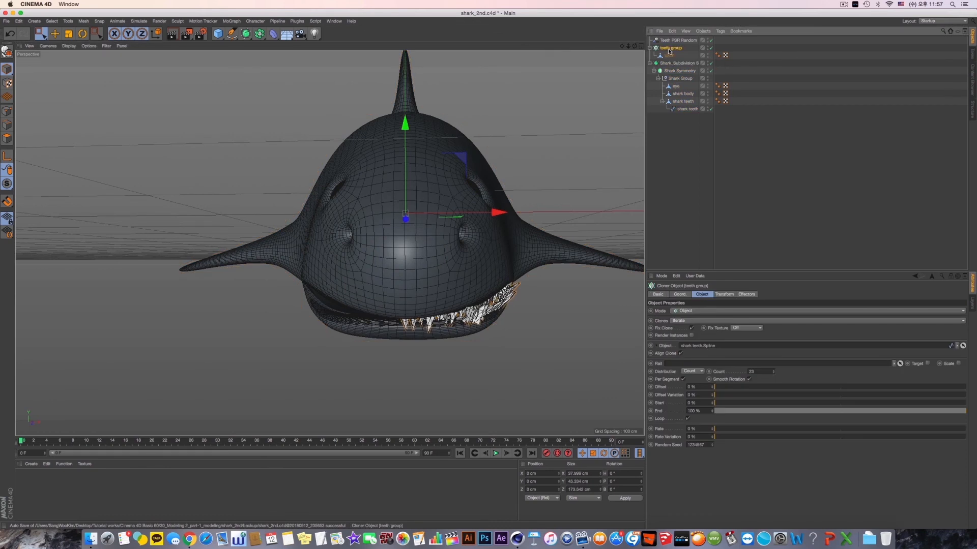
key("alt+g")
double_click(667, 48)
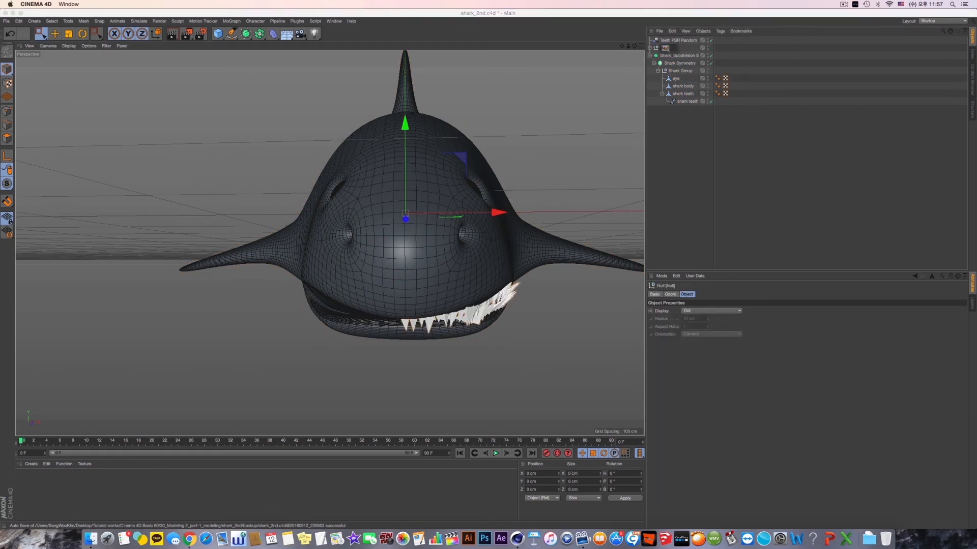
type("teeth group")
key("Return")
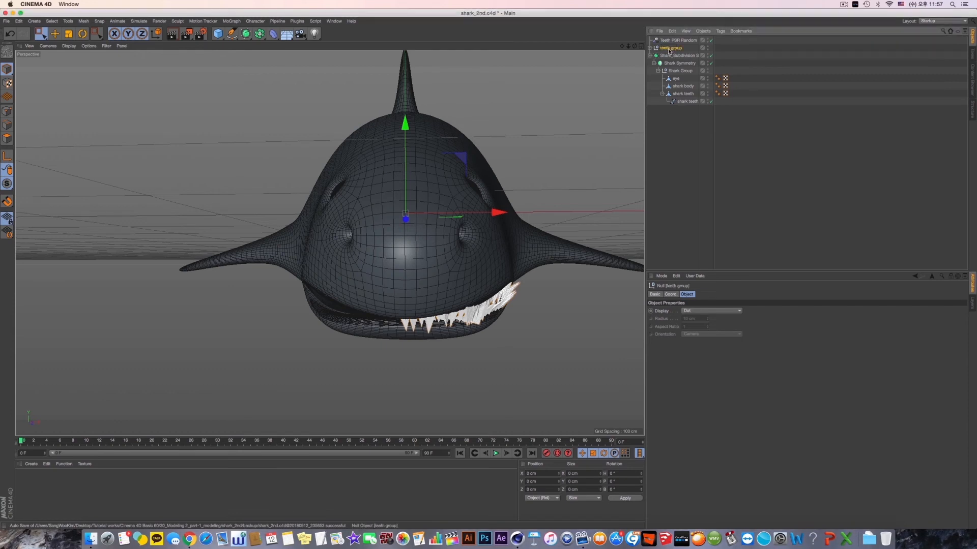
- Put the teeth group null under a new Symmetry object and name that object "Teeth Symmetry"
left_click_drag(259, 33, 343, 68)
left_click_drag(445, 216, 503, 244, "alt")
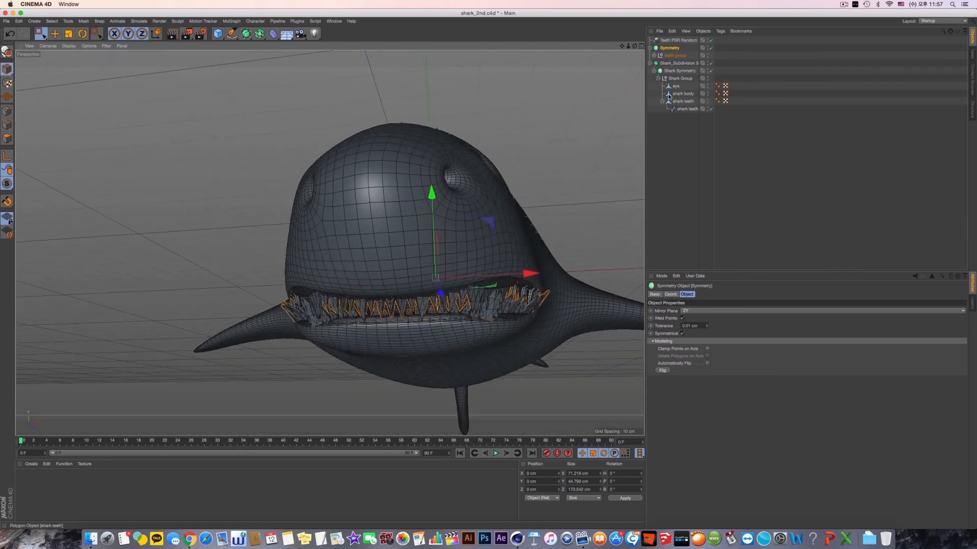
double_click(670, 48)
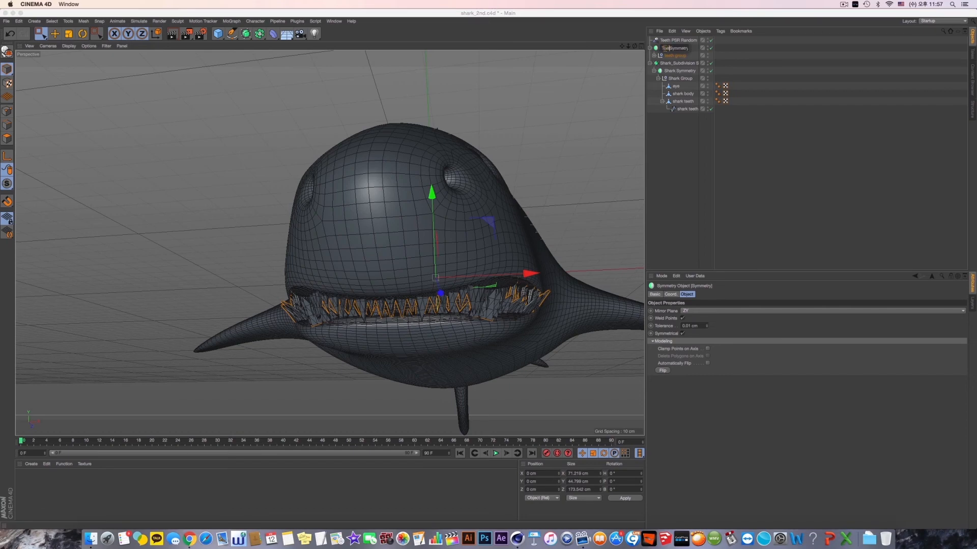
key("Return")
- Inspect the mirrored teeth up close, toggling the Teeth PSR Random effector off and back on
left_click_drag(449, 245, 206, 186, "alt")
left_click_drag(446, 276, 329, 242, "alt")
scroll(432, 266, "up", 5)
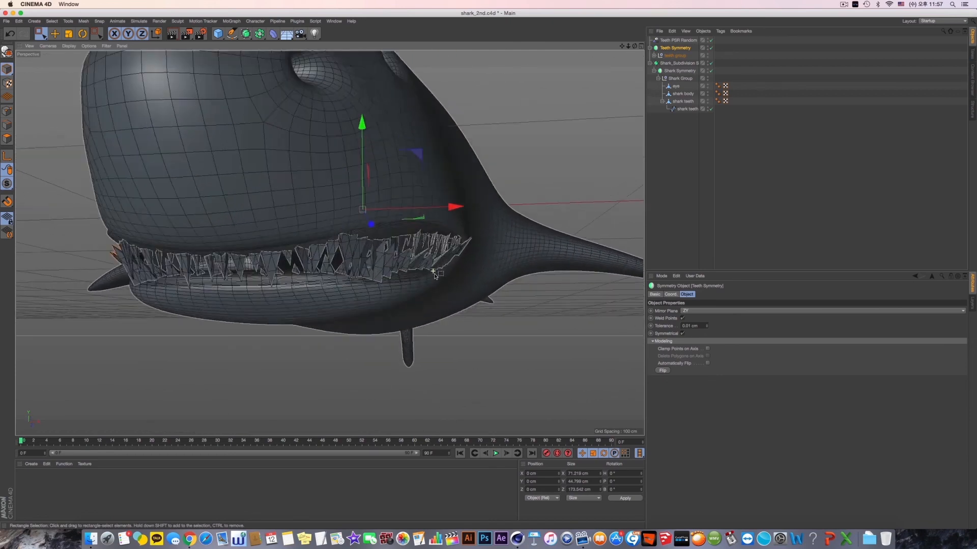
scroll(411, 261, "up", 3)
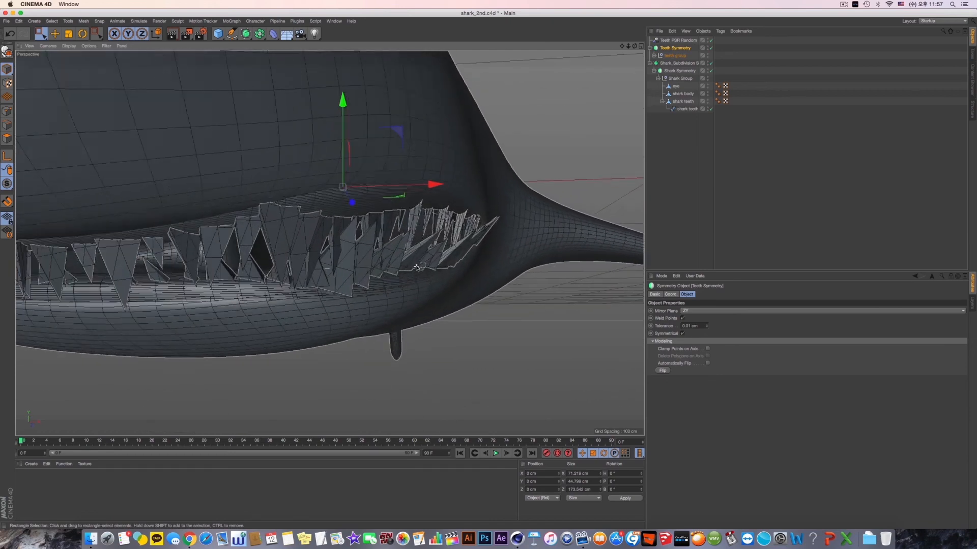
left_click(711, 41)
left_click(711, 40)
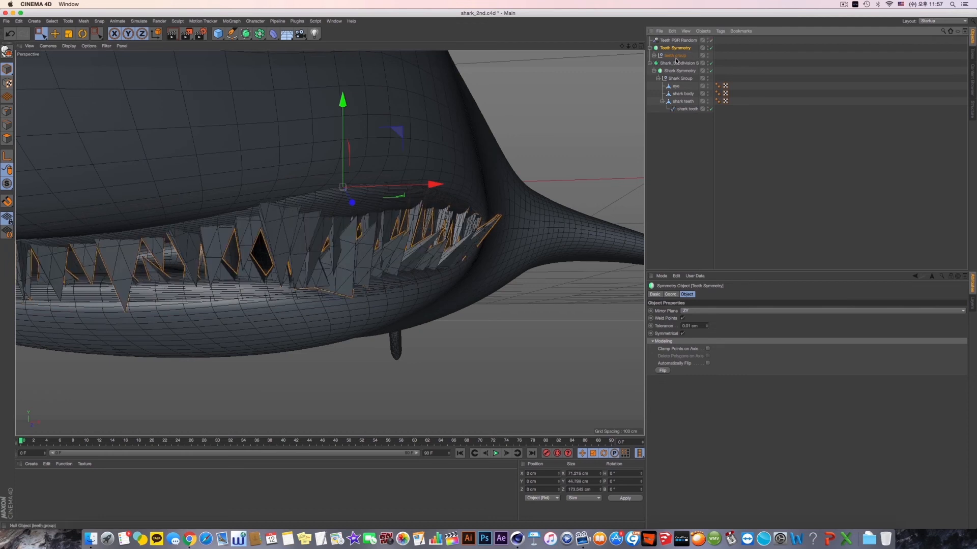
- Adjust the teeth cloner's transform rotation to about 86° heading, 28° pitch and 10° bank, undoing the last extra change
left_click(654, 55)
left_click(679, 63)
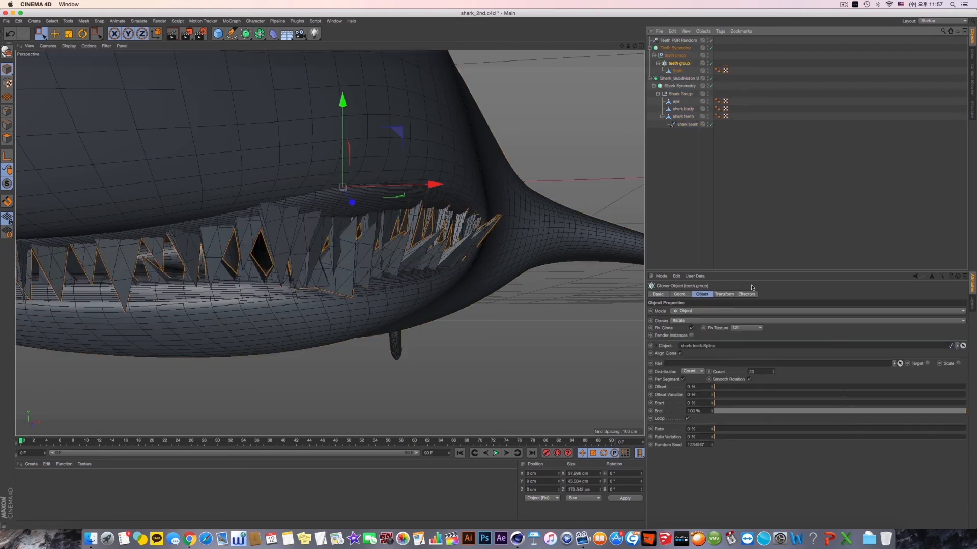
left_click(724, 294)
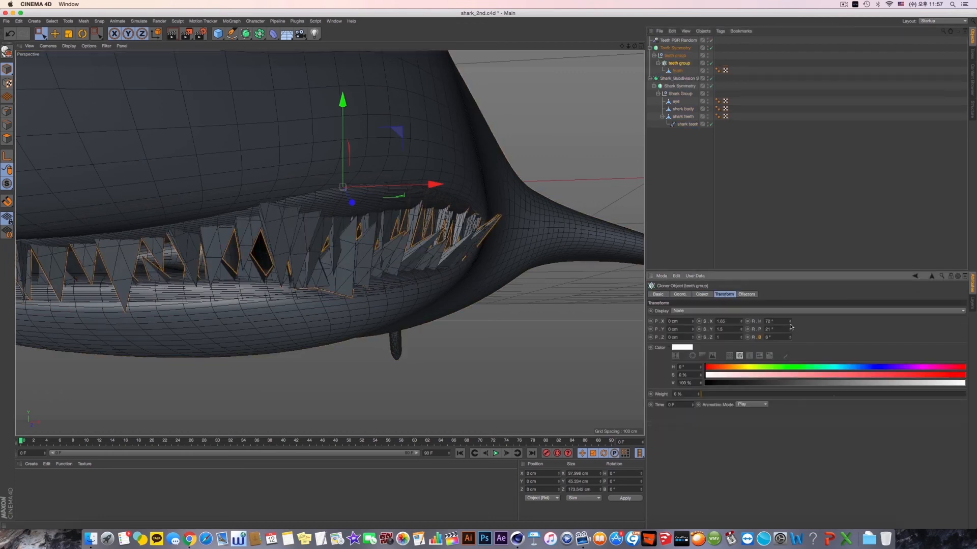
mouse_move(790, 322)
left_mouse_down()
mouse_move(790, 308)
mouse_move(790, 333)
left_mouse_up()
left_click_drag(492, 286, 400, 285, "alt")
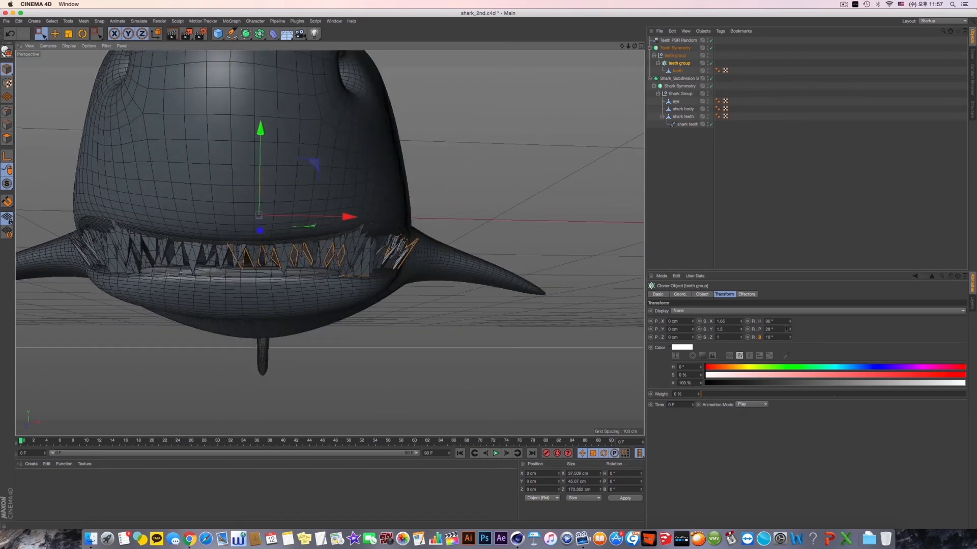
left_click_drag(790, 329, 790, 325)
key("super+z")
- Scale the shark teeth spline to about 31.8 cm in X and 8.9 cm in Y
left_click_drag(192, 197, 281, 226, "alt")
left_click(687, 124)
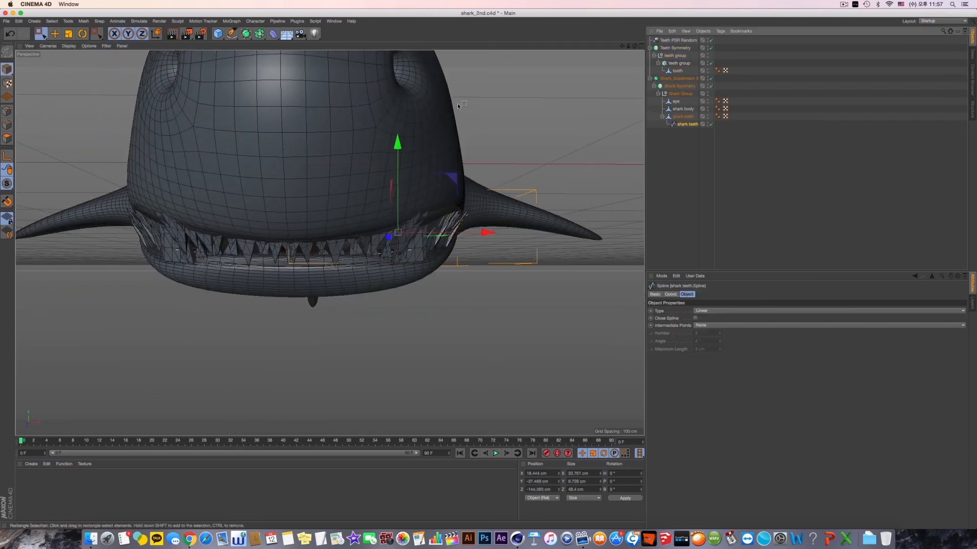
left_click(68, 33)
left_click_drag(490, 233, 486, 233)
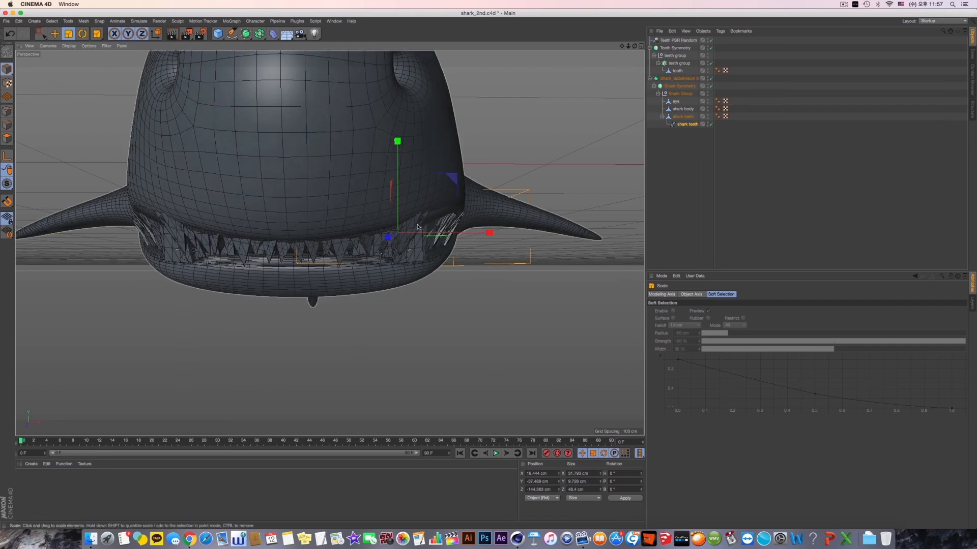
left_click_drag(398, 146, 376, 173)
- Render a preview of the head from the side and examine the teeth closely along both gums
left_click_drag(558, 234, 148, 163, "alt")
left_click(55, 34)
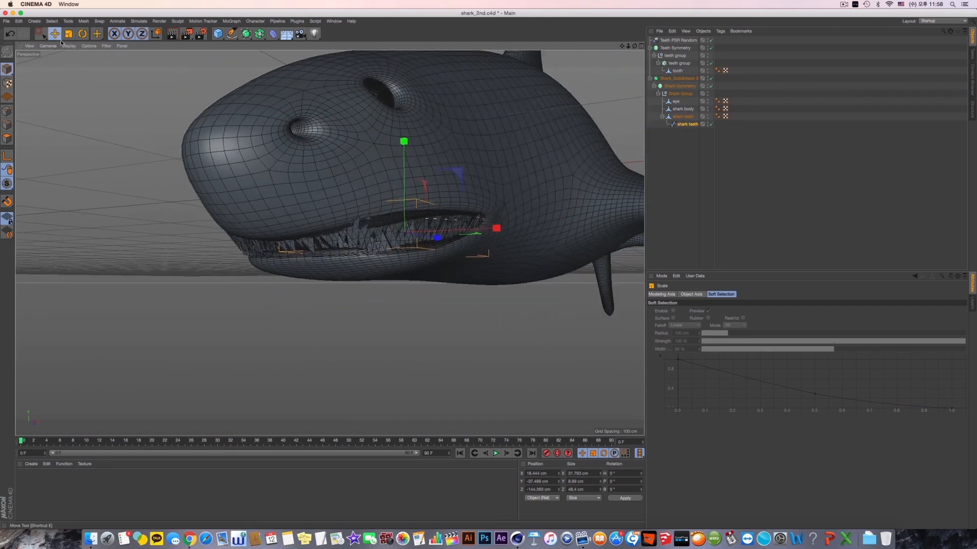
middle_click_drag(417, 187, 377, 203, "alt")
key("super+r")
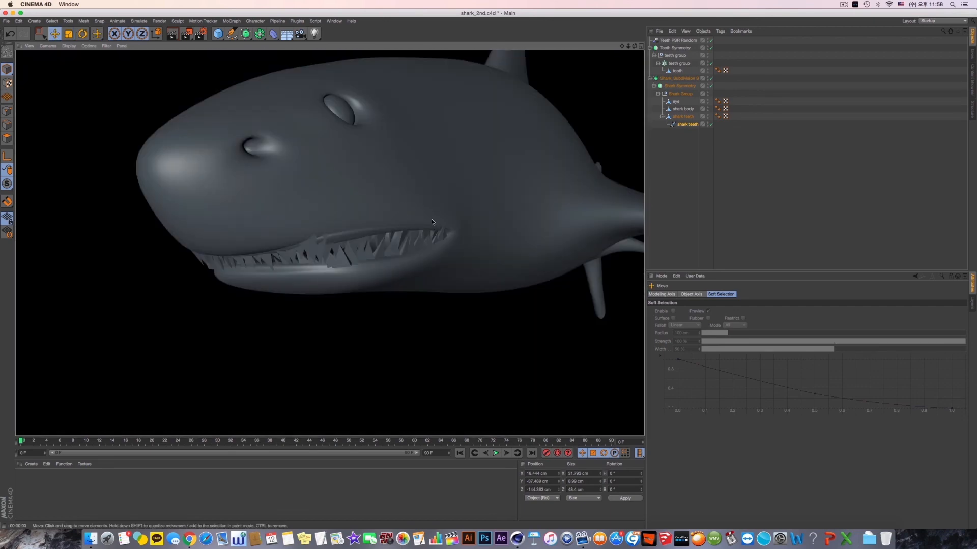
scroll(330, 224, "up", 5)
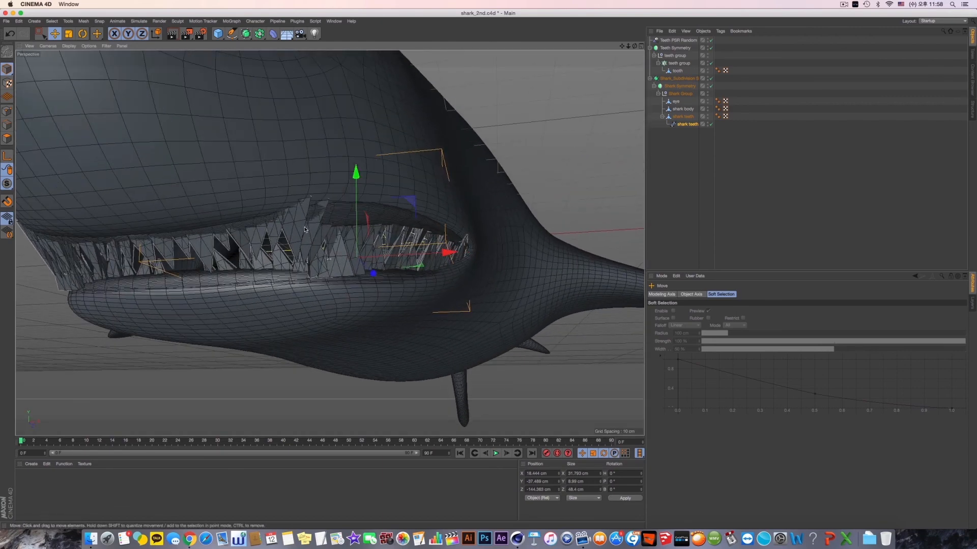
left_click(330, 222)
left_click_drag(330, 222, 510, 190, "alt")
scroll(510, 190, "up", 5)
- In point mode, select the shark teeth spline's points near the mouth corner and shift them slightly inward in X
left_click(688, 125)
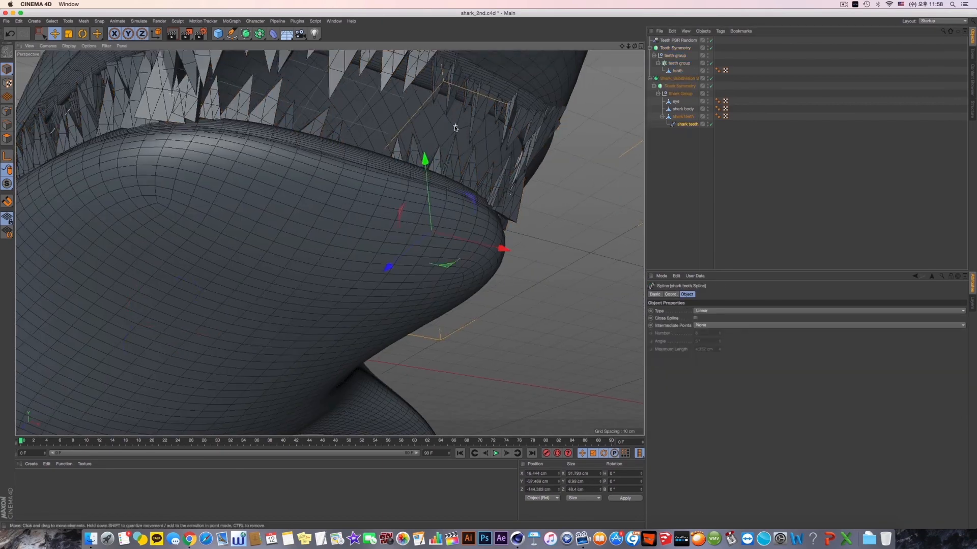
scroll(455, 125, "down", 5)
left_click_drag(455, 125, 449, 164, "alt")
left_click(44, 33)
left_click_drag(461, 242, 470, 206, "alt")
left_click_drag(529, 158, 366, 248)
left_click_drag(431, 210, 432, 221, "alt")
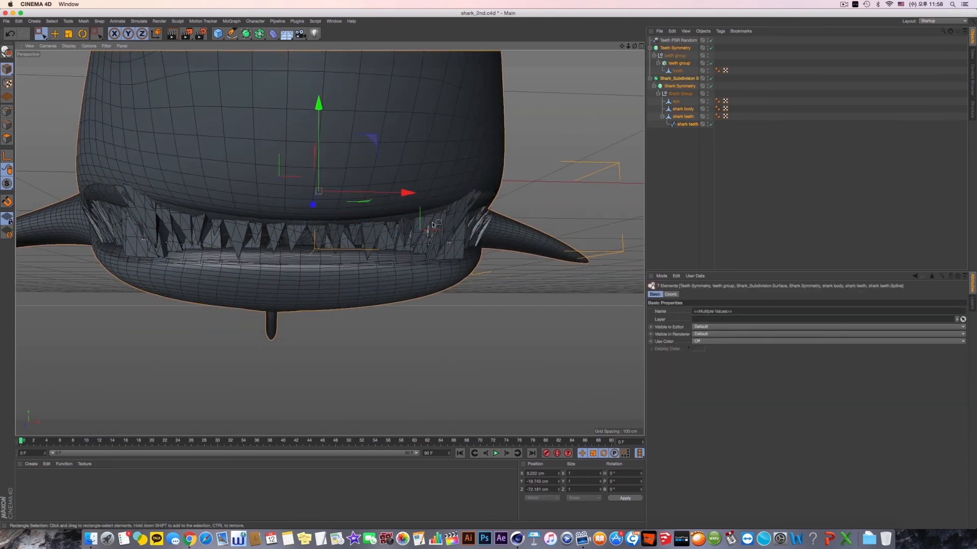
left_click(8, 111)
left_click(688, 125)
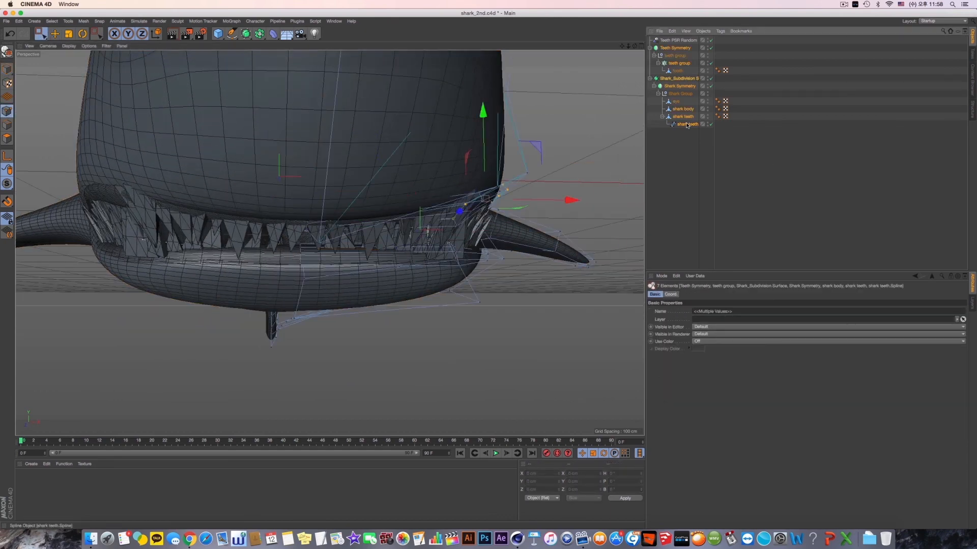
left_click_drag(594, 163, 457, 212)
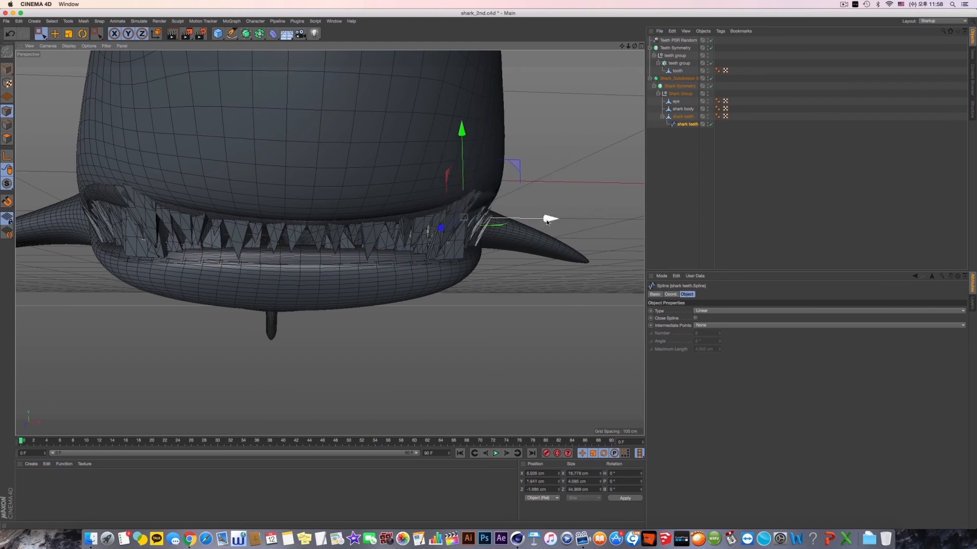
left_click_drag(545, 216, 541, 223)
- Select a single upper spline point above the side teeth and move it to about 5.6 cm in X and 2.3 cm in Y
left_click_drag(444, 203, 402, 234, "alt")
scroll(441, 234, "down", 5)
scroll(464, 236, "up", 5)
middle_click_drag(463, 235, 409, 243, "alt")
left_click_drag(409, 243, 476, 266, "alt")
scroll(436, 268, "up", 3)
scroll(413, 265, "up", 4)
left_click(417, 249)
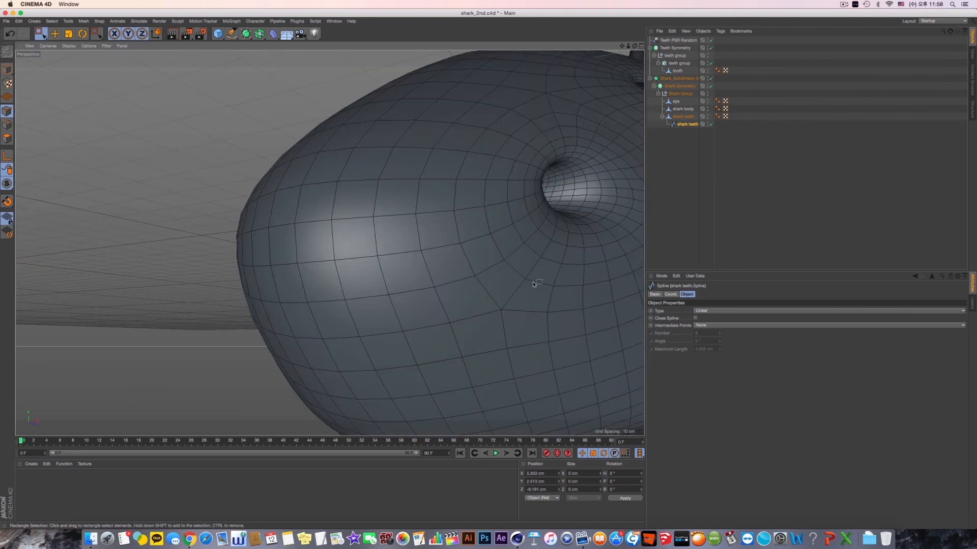
middle_click_drag(534, 280, 186, 214, "alt")
middle_click_drag(519, 242, 399, 190, "alt")
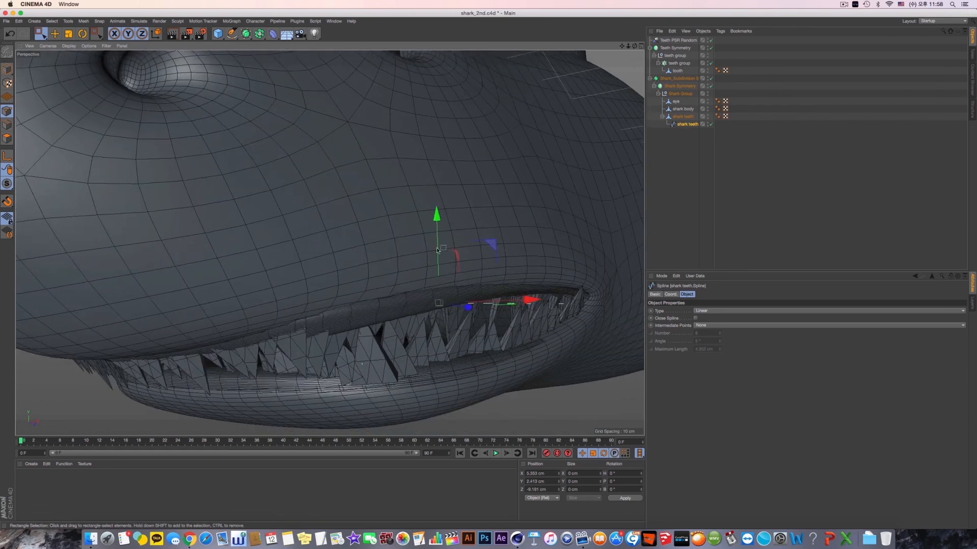
left_click_drag(527, 302, 491, 290)
left_click_drag(446, 215, 446, 220)
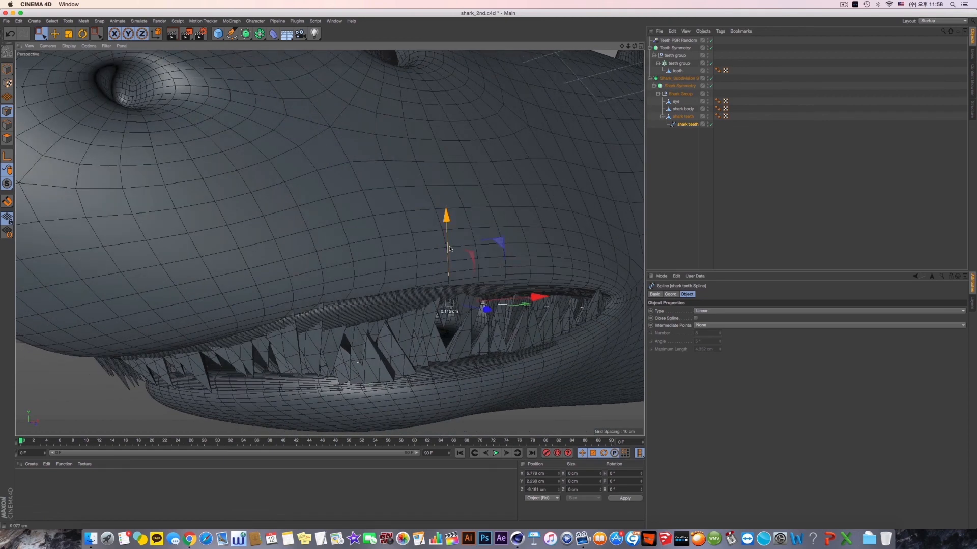
mouse_move(452, 283)
left_mouse_down("alt")
mouse_move(488, 310)
mouse_move(435, 275)
left_mouse_up("alt")
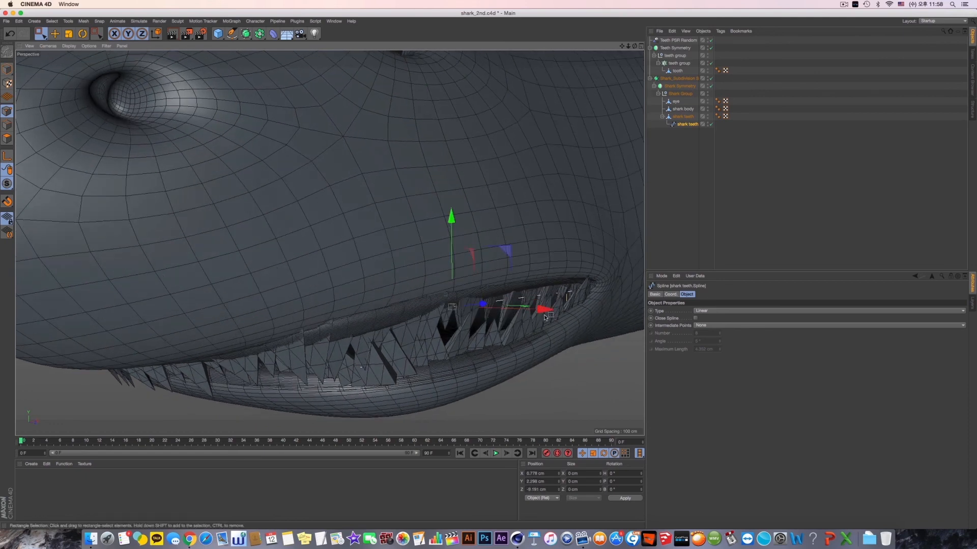
left_click_drag(547, 314, 545, 313)
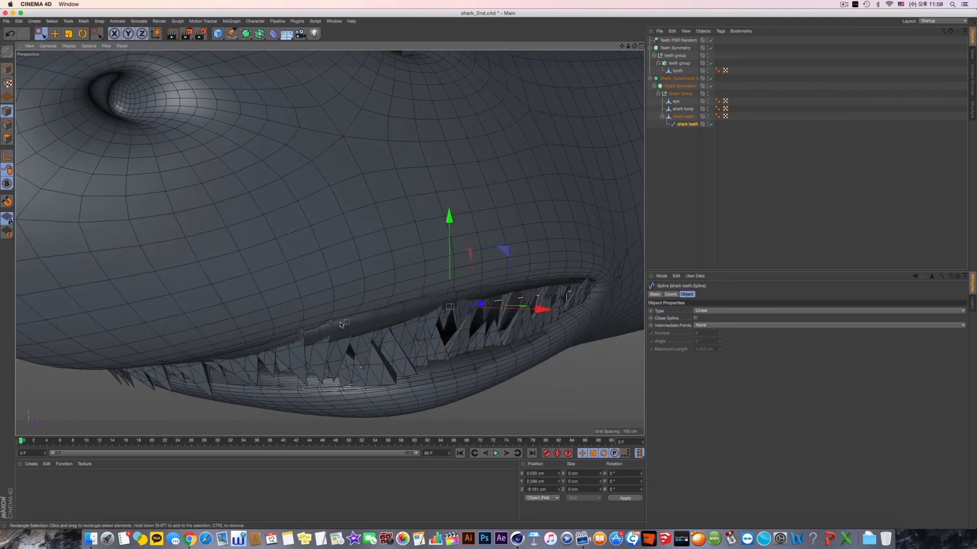
- Select the spline point further forward on the upper gum and move it inward to about -2.9 cm in X
left_click_drag(344, 324, 346, 321, "alt")
left_click_drag(263, 287, 381, 353)
left_click_drag(403, 322, 265, 211, "alt")
scroll(402, 209, "down", 2)
middle_click_drag(433, 313, 374, 117, "alt")
scroll(366, 183, "down", 5)
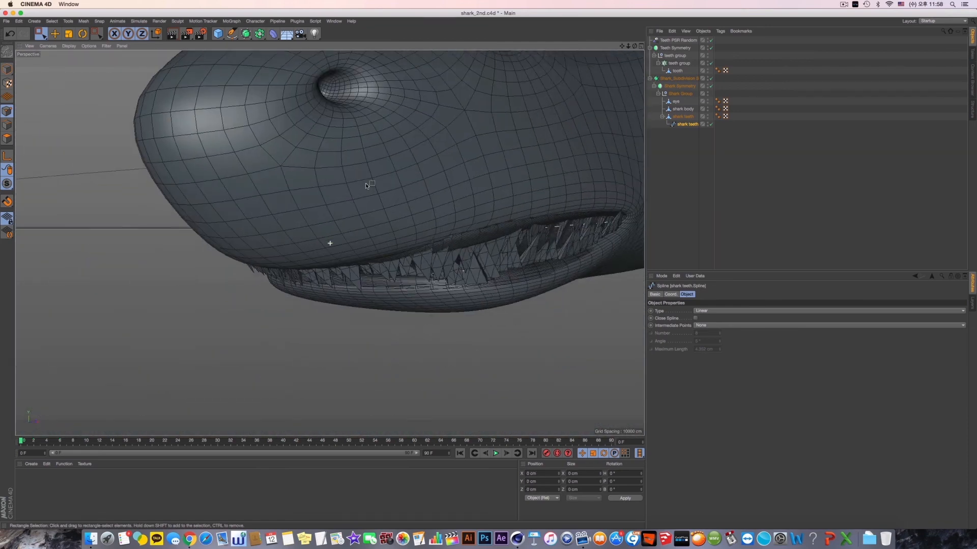
left_click_drag(500, 248, 489, 248, "alt")
left_click_drag(399, 226, 450, 267)
left_click_drag(426, 258, 498, 271, "alt")
left_click_drag(493, 278, 487, 243, "alt")
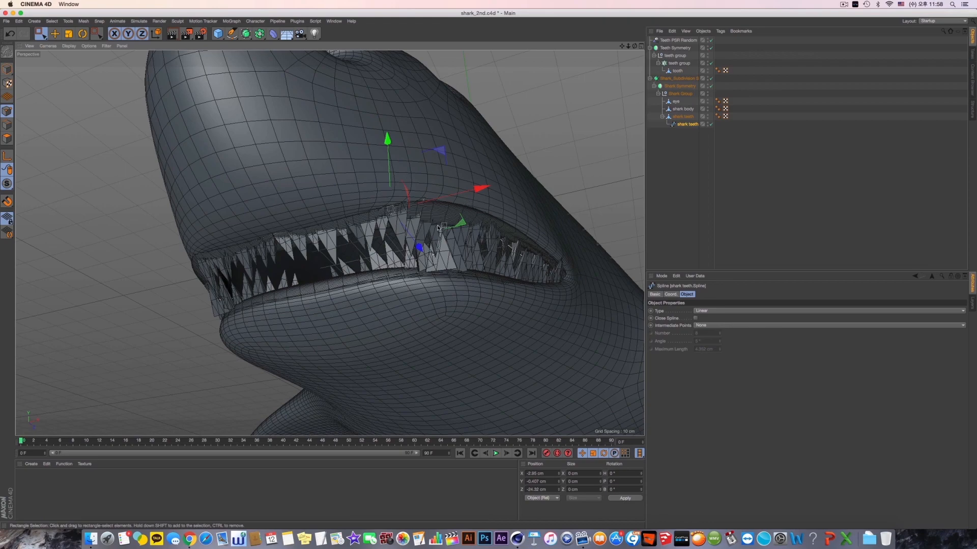
- Return to model mode and render previews of the whole shark from the side and front to check its shape and teeth
left_click_drag(469, 246, 328, 313, "alt")
left_click(56, 34)
key("ctrl+r")
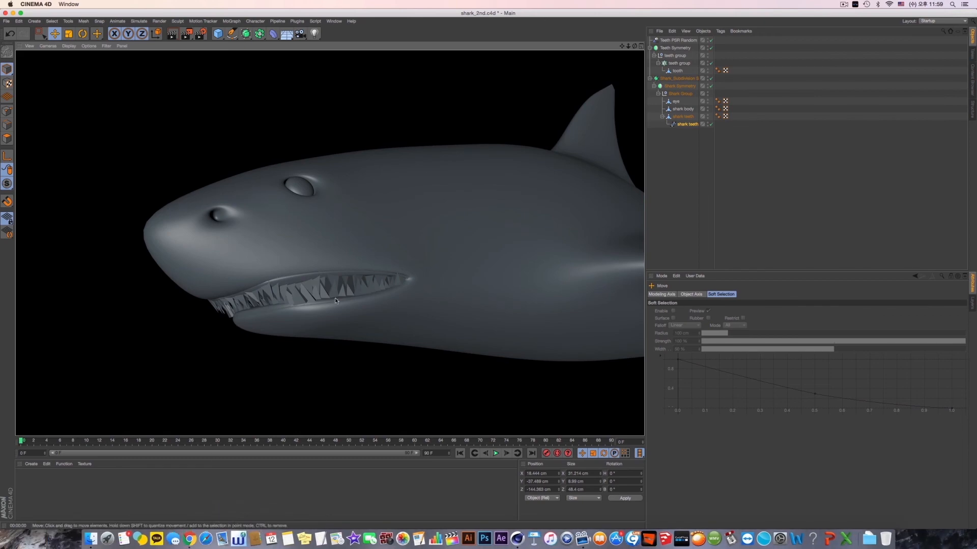
left_click_drag(376, 299, 404, 267, "alt")
key("super+r")
right_click_drag(481, 224, 331, 242, "alt")
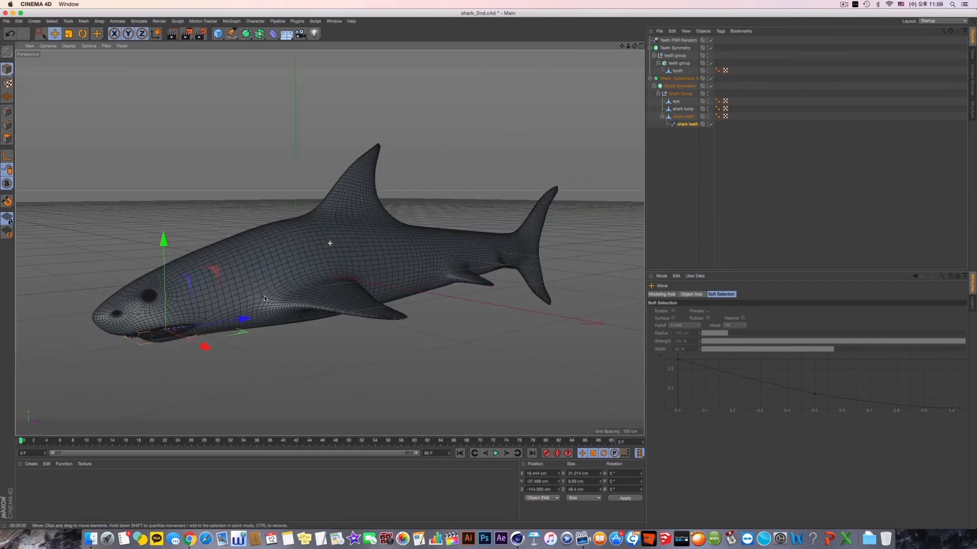
left_click_drag(331, 243, 389, 276, "alt")
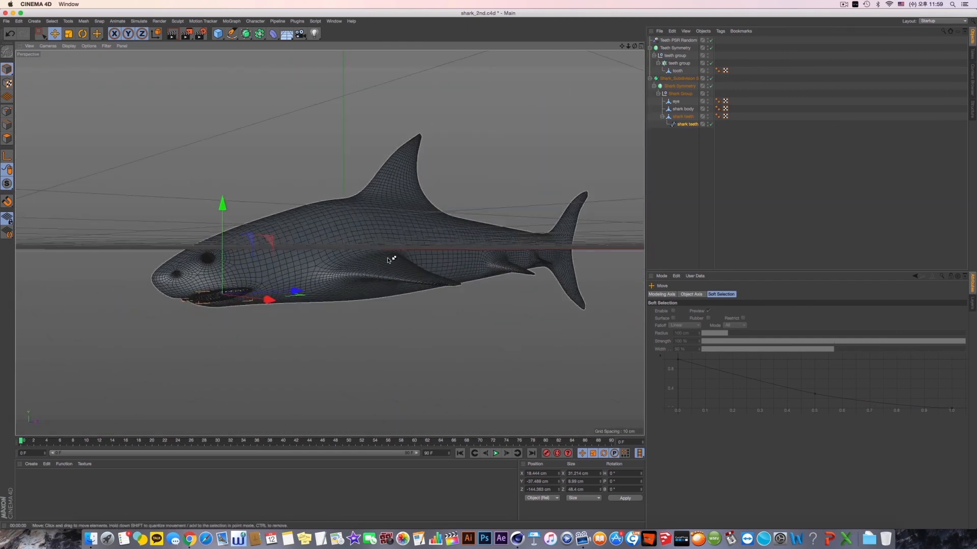
key("super+r")
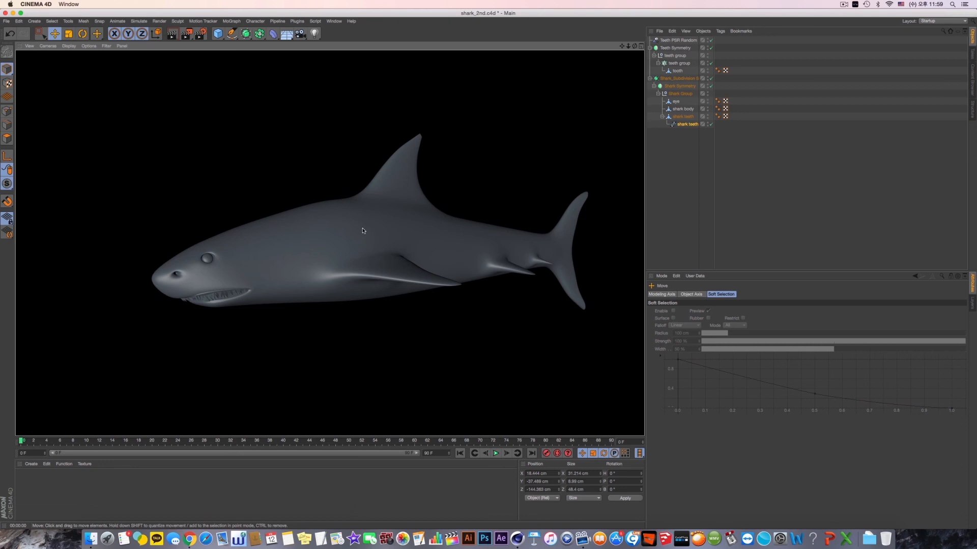
left_click_drag(363, 230, 412, 232, "alt")
key("super+r")
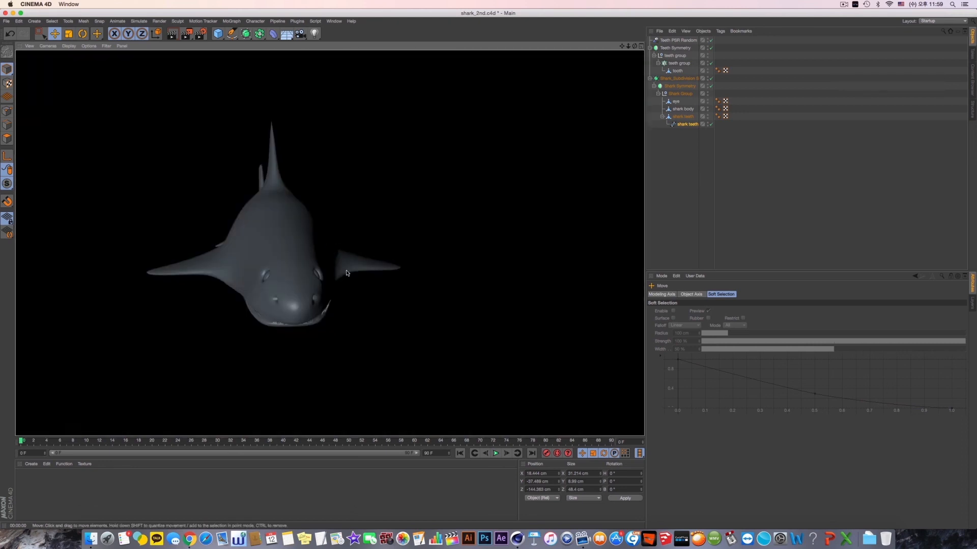
left_click_drag(326, 204, 383, 279, "alt")
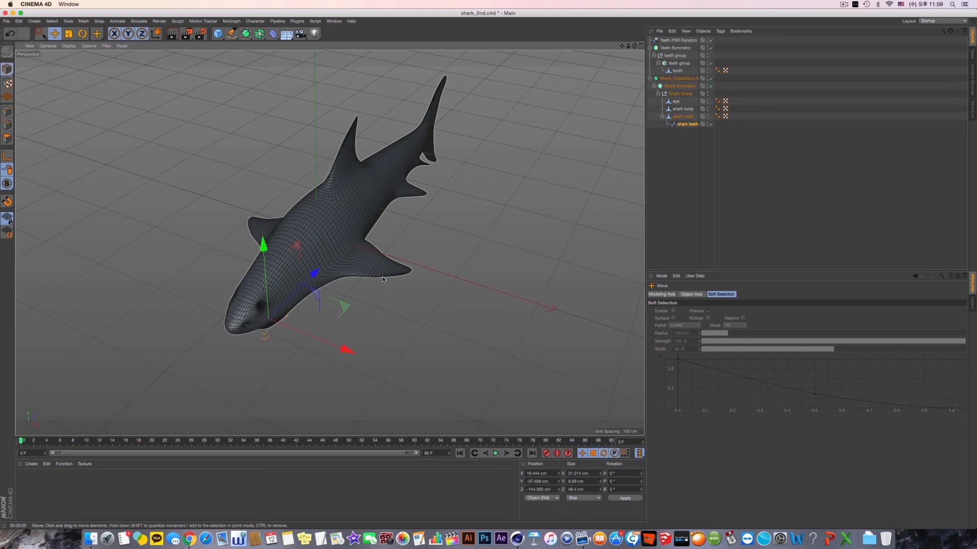
- Group Teeth Symmetry and the shark subdivision surface hierarchy under a null named "Shark Comp"
left_click_drag(705, 176, 664, 41)
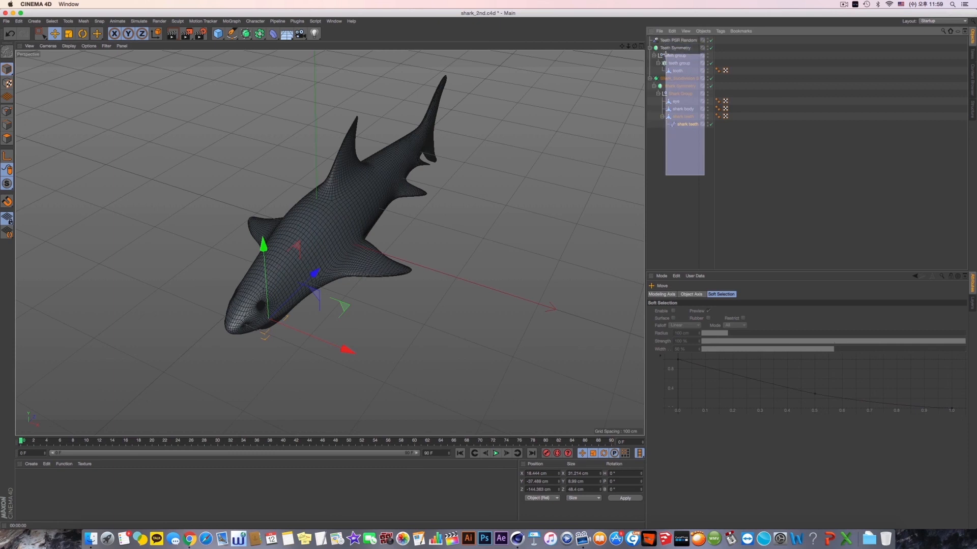
key("alt+g")
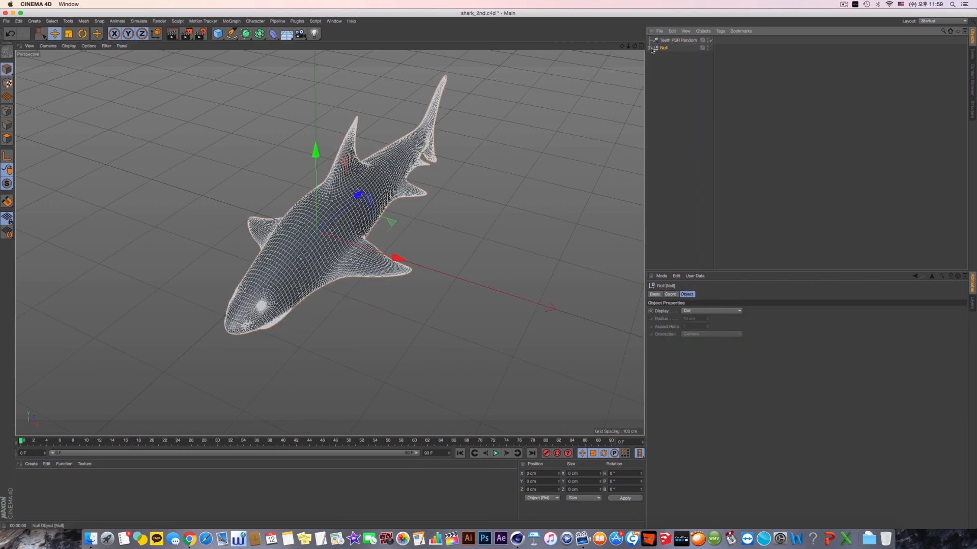
left_click(650, 48)
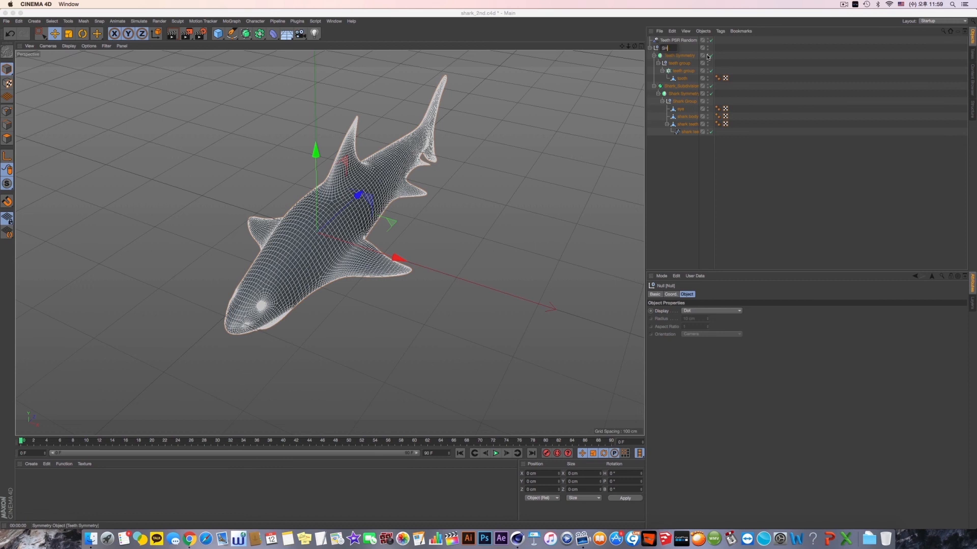
key("BackSpace")
type("Comp")
key("Return")
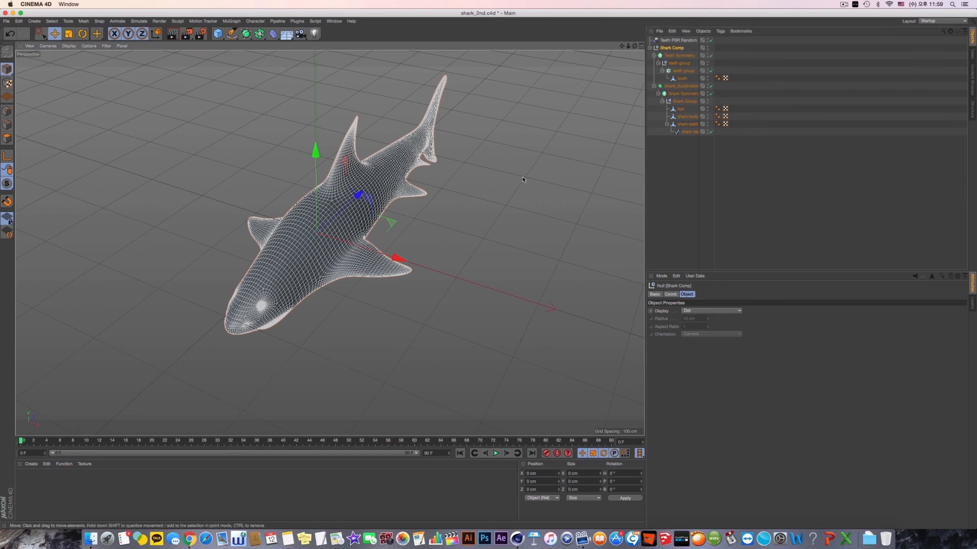
- Collapse the Teeth Symmetry and shark subdivision surface hierarchies, including their parent Shark Comp group
left_click_drag(522, 179, 504, 149, "alt")
left_click(654, 55)
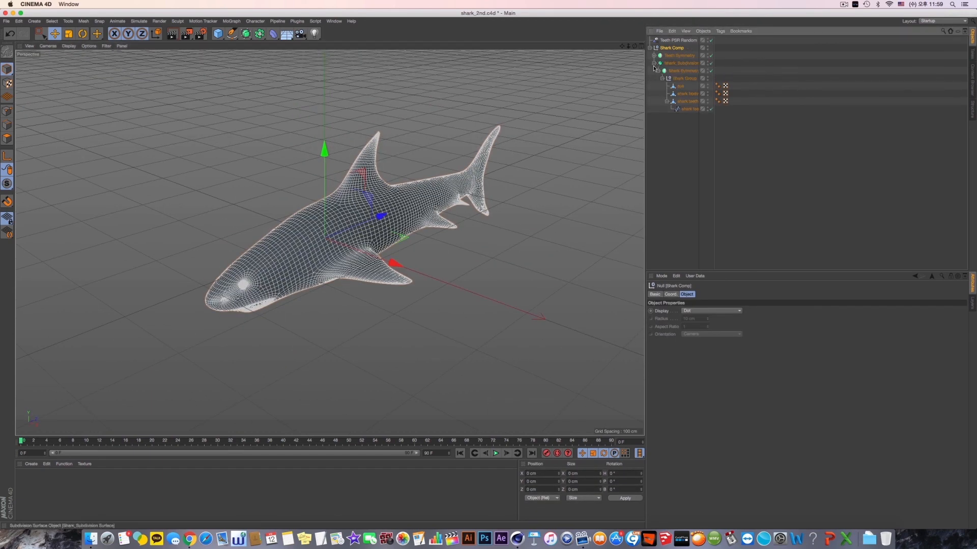
left_click(654, 63)
left_click(650, 48)
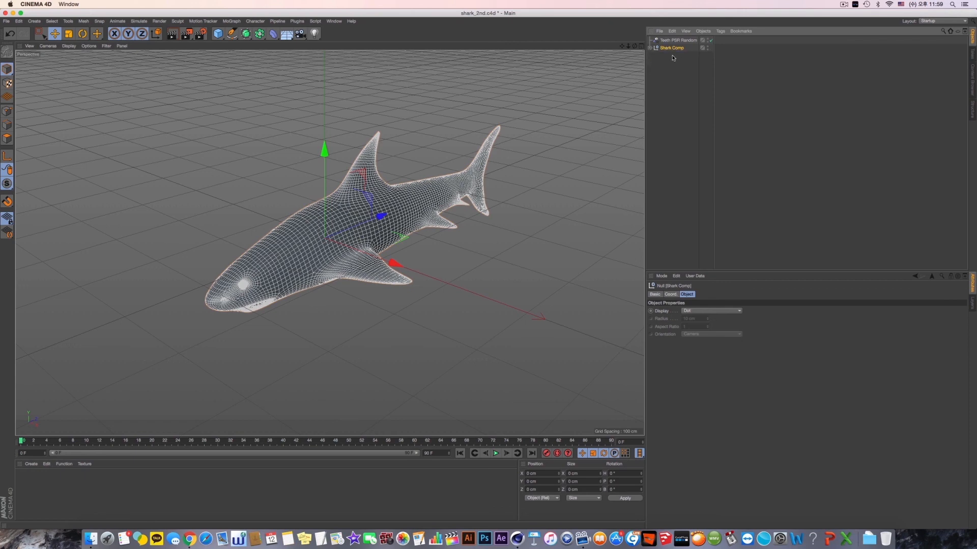
- Select the shark's subdivision surface and examine the body, head and mouth from above, from below and up close
mouse_move(478, 213)
left_mouse_down("alt")
mouse_move(396, 216)
mouse_move(479, 204)
left_mouse_up("alt")
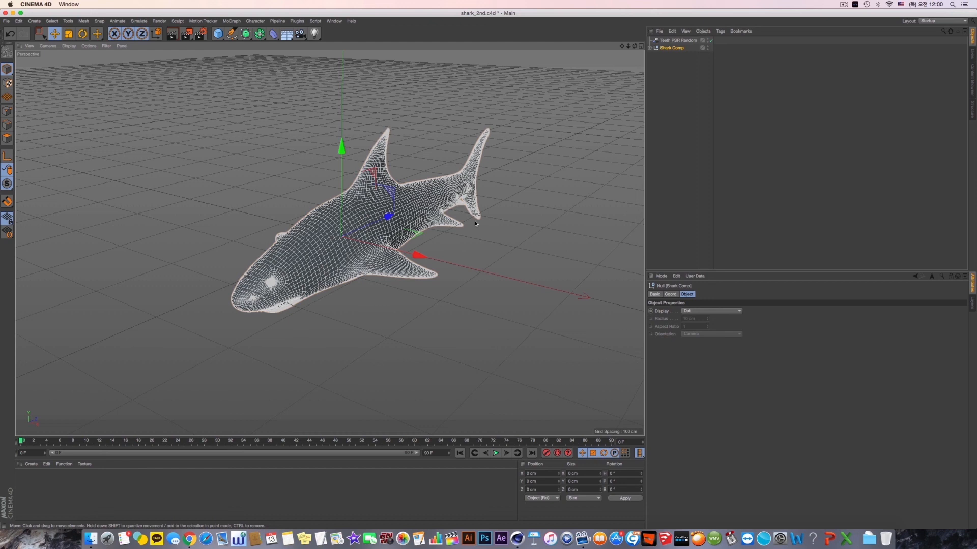
left_click(482, 145)
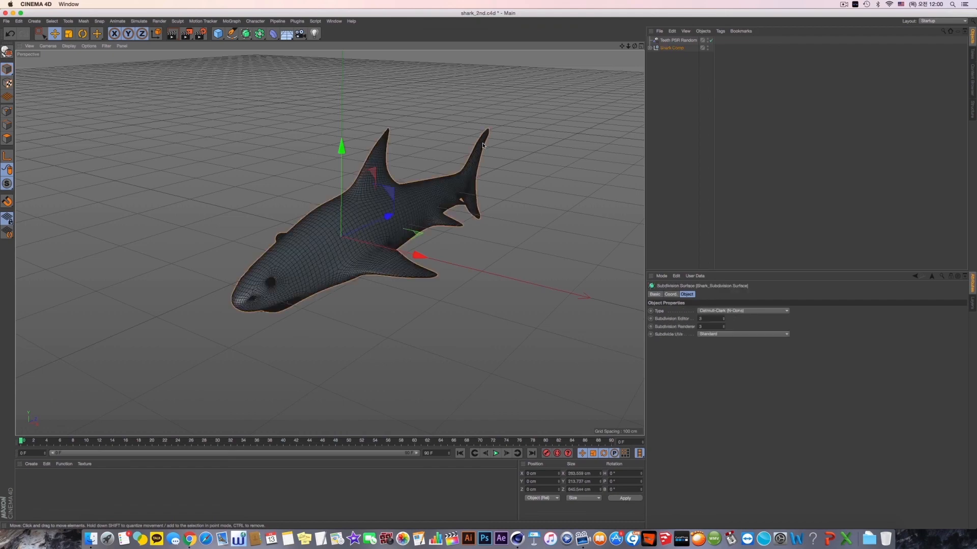
left_click_drag(482, 145, 407, 142, "alt")
right_click_drag(270, 275, 325, 295, "alt")
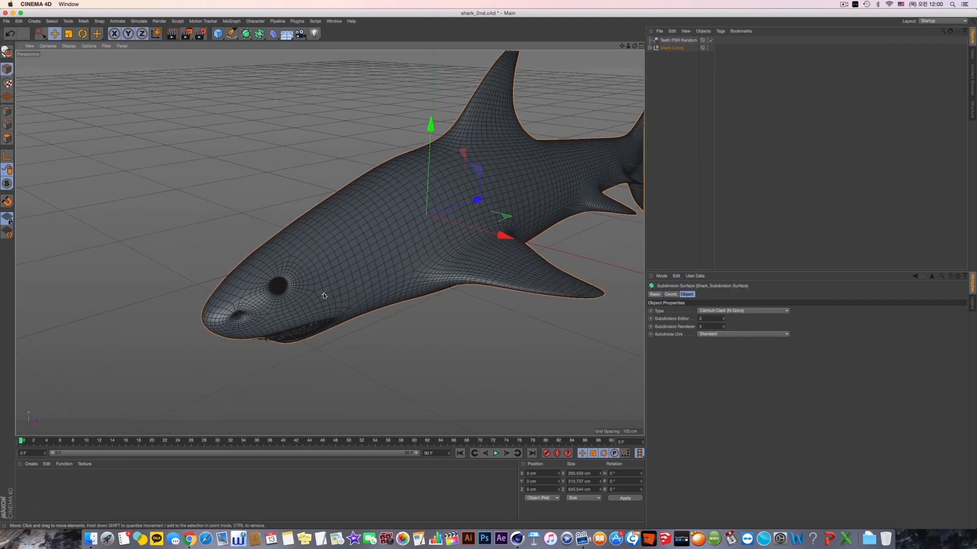
left_click_drag(324, 295, 342, 230, "alt")
left_click_drag(330, 277, 326, 301, "alt")
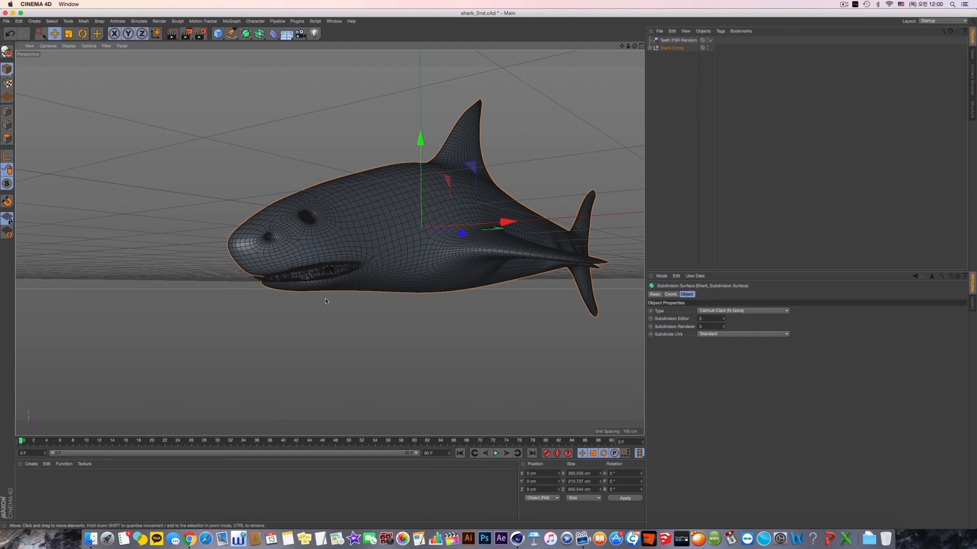
left_click_drag(401, 296, 332, 305, "alt")
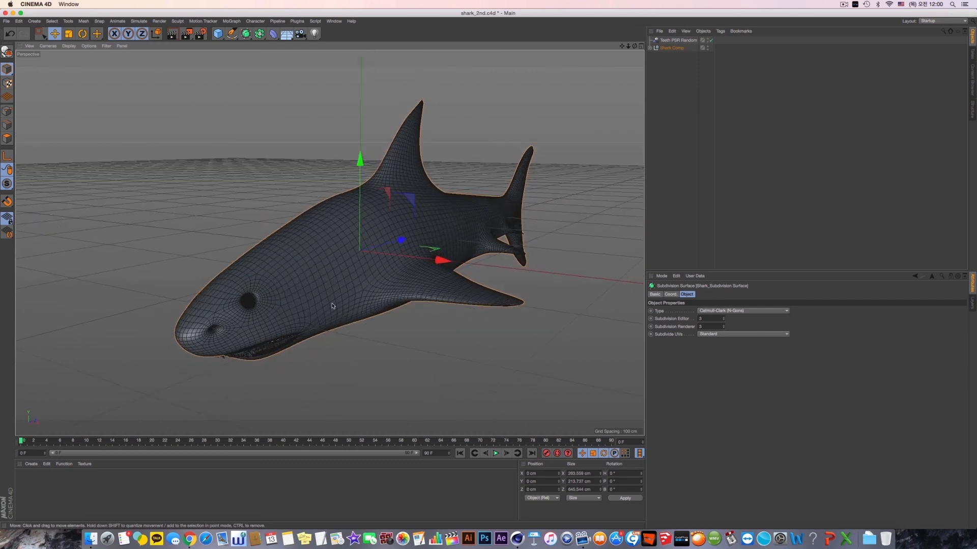